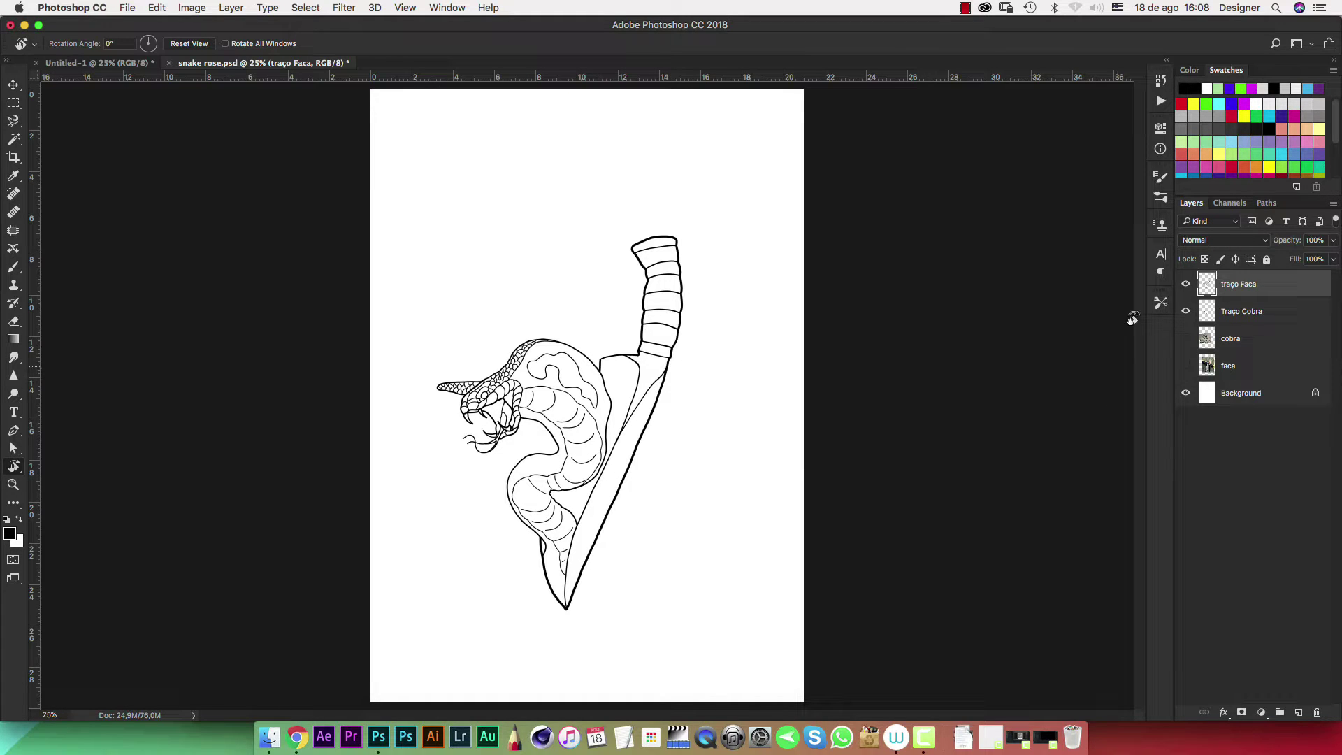
Add a layer named 'pintura faca' and move it beneath 'Traço Cobra'
left_click(1299, 713)
type("pintura faca")
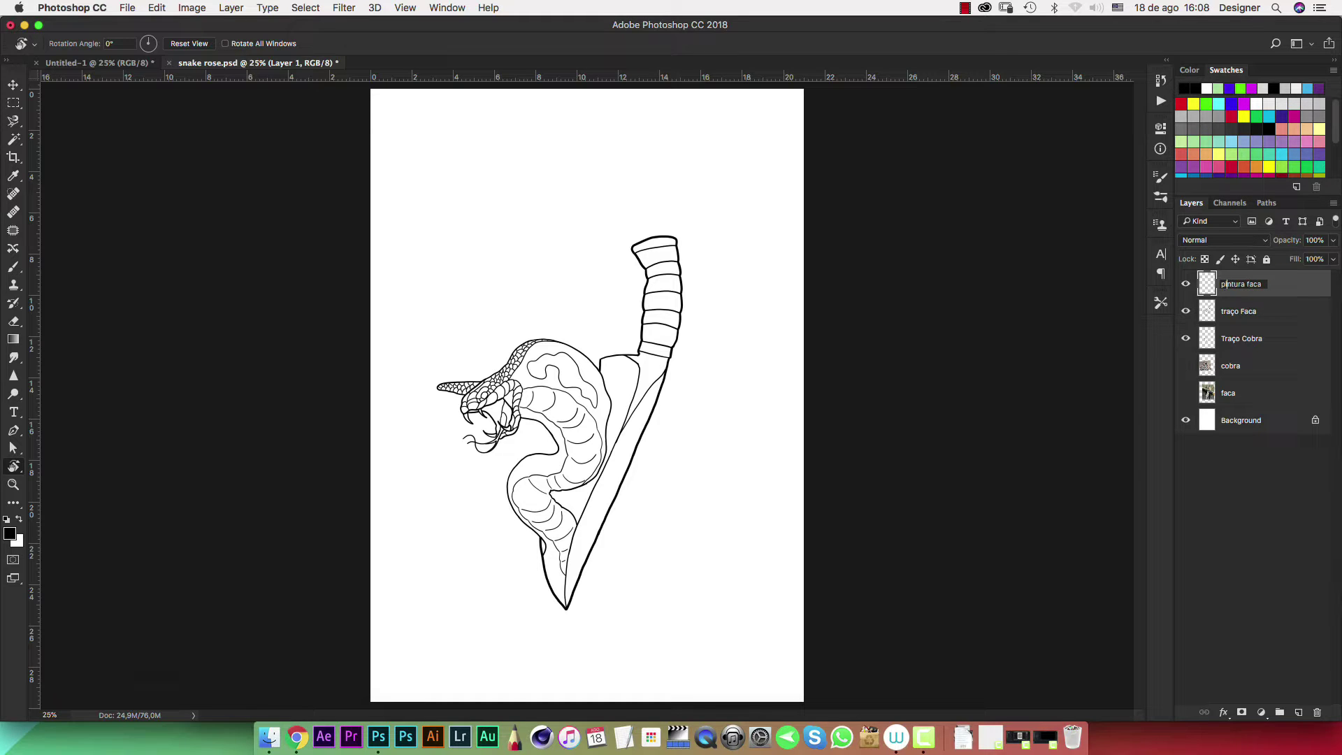
key("Return")
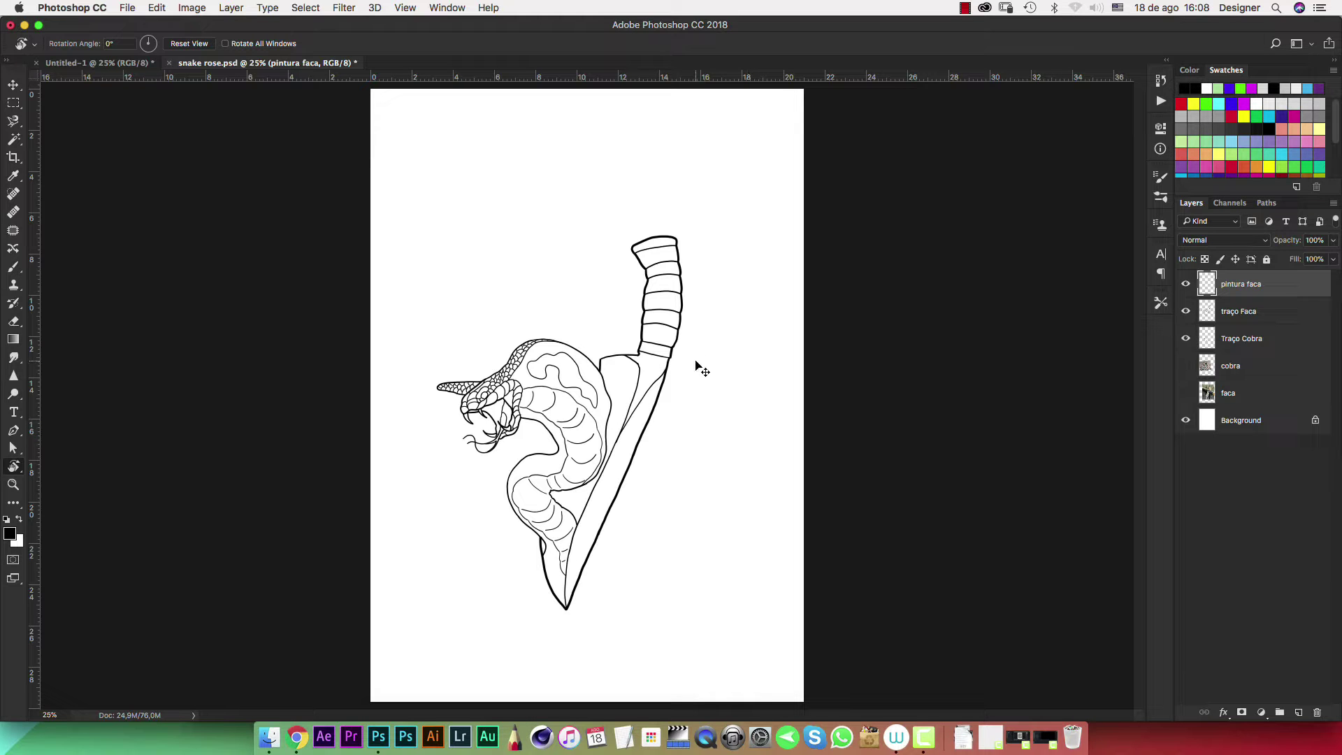
key("ctrl+plus")
key("ctrl+plus")
key("ctrl+plus")
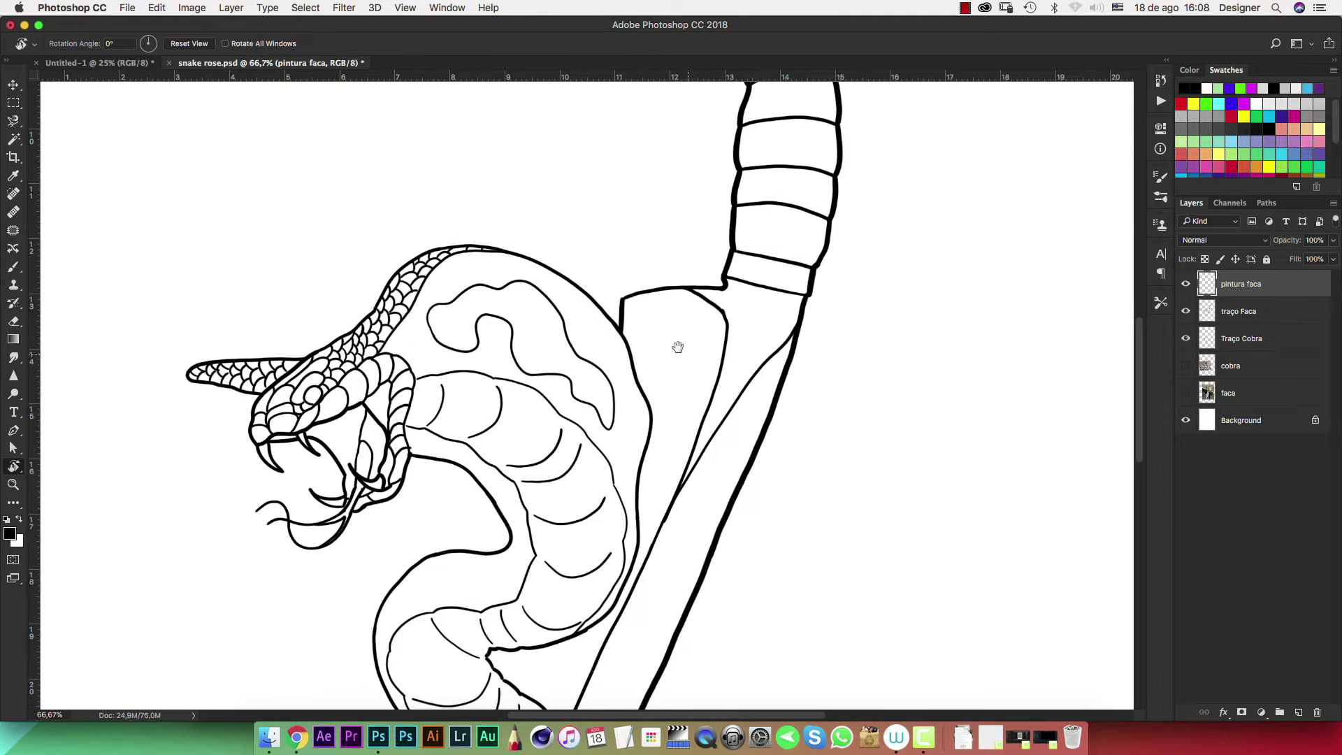
left_click_drag(677, 347, 561, 426)
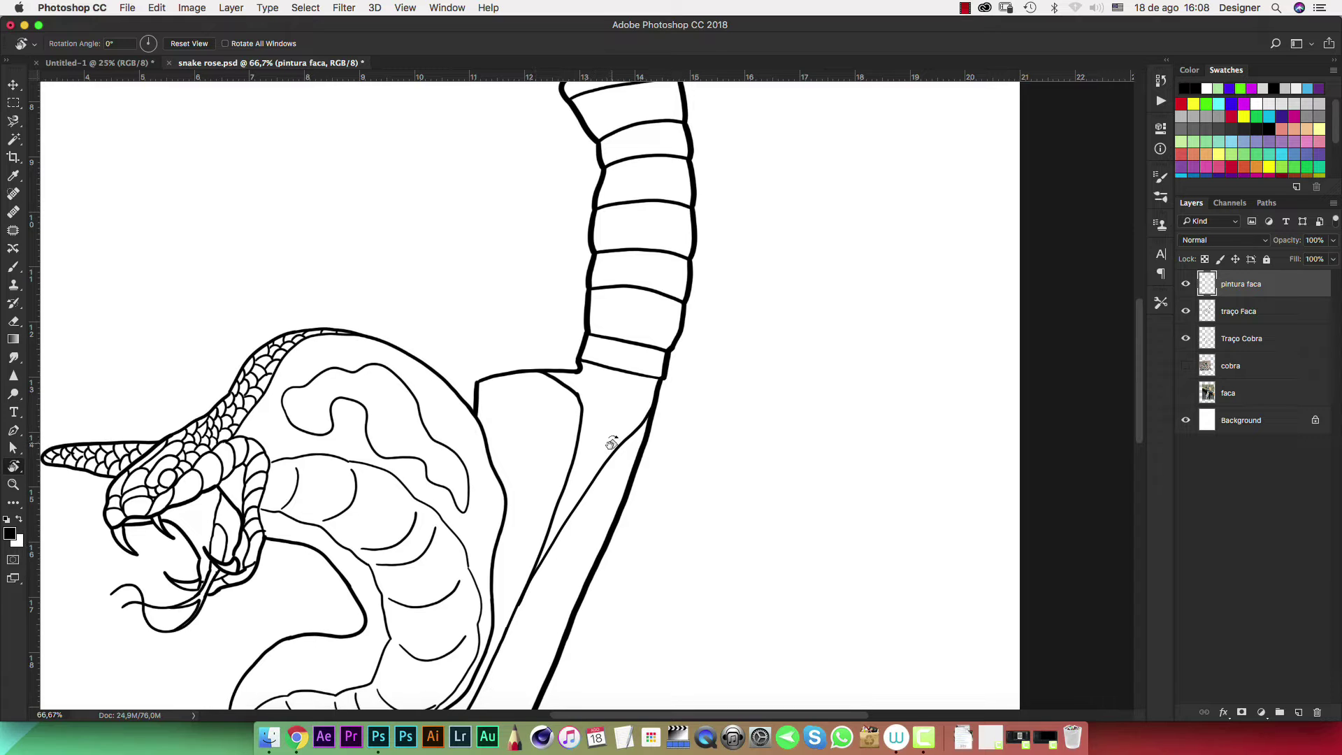
left_click_drag(1241, 283, 1248, 347)
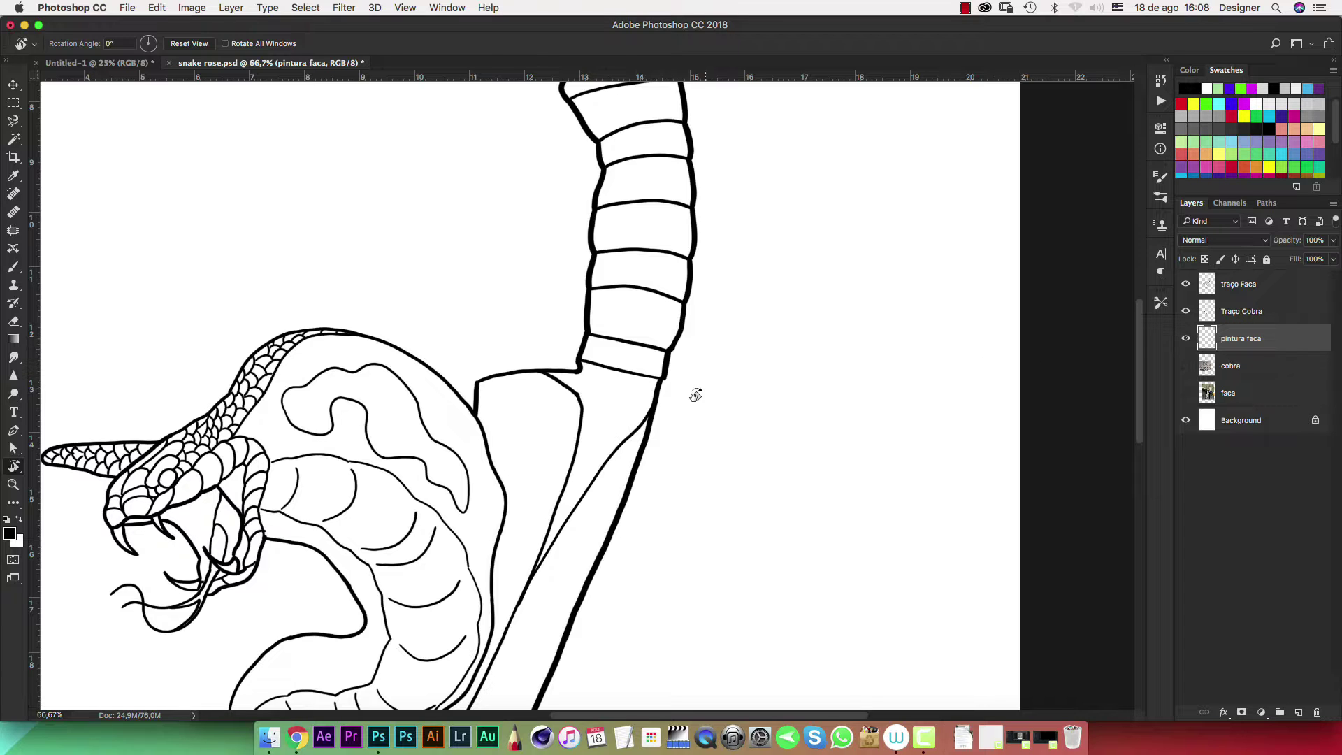
Set a 127 px brush with a light grey colour, undoing the test strokes
key("b")
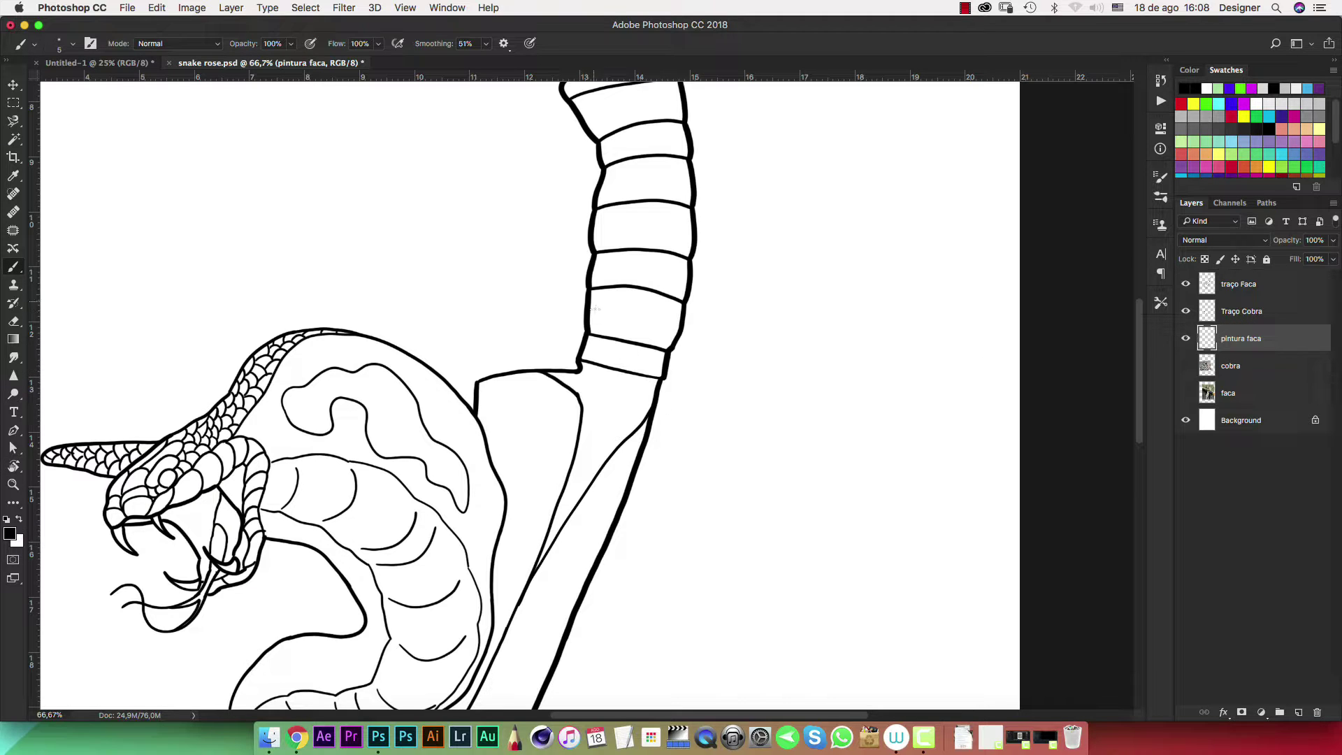
right_click(594, 308)
left_click_drag(719, 331, 722, 331)
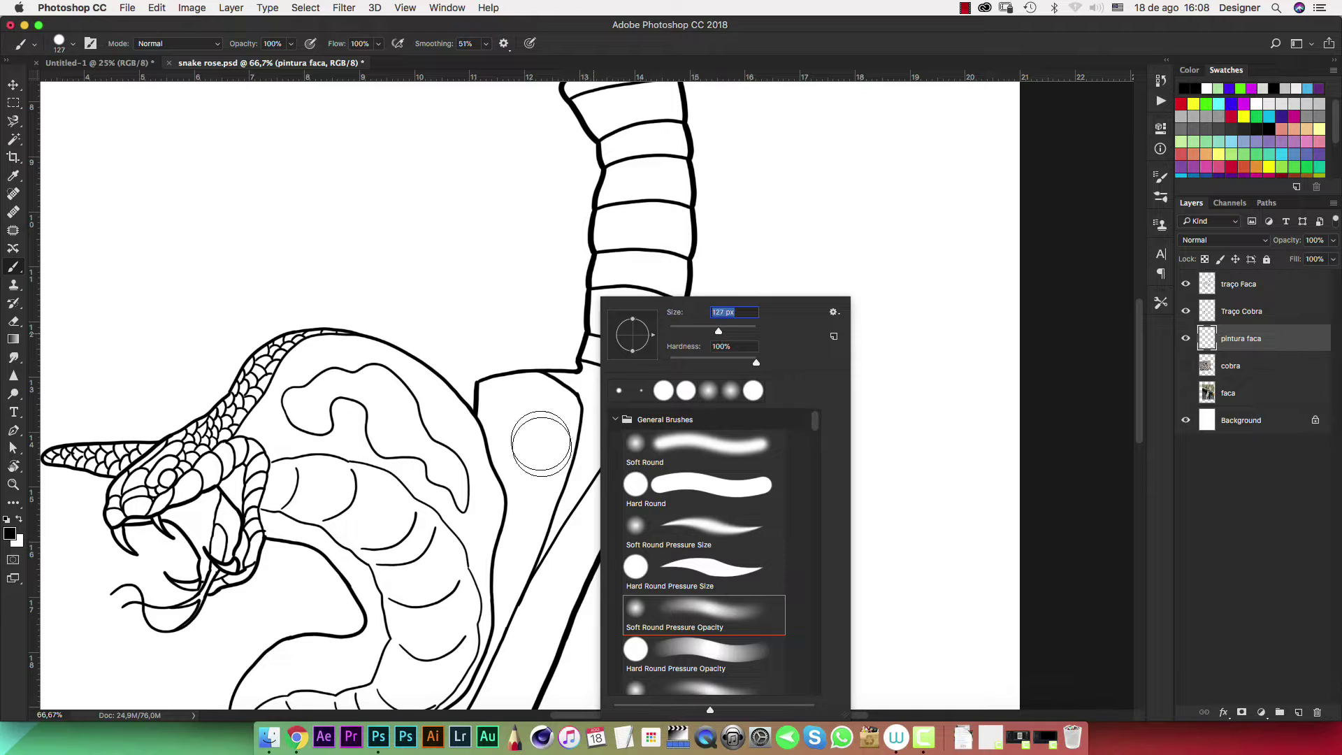
left_click_drag(552, 424, 556, 472)
key("ctrl+z")
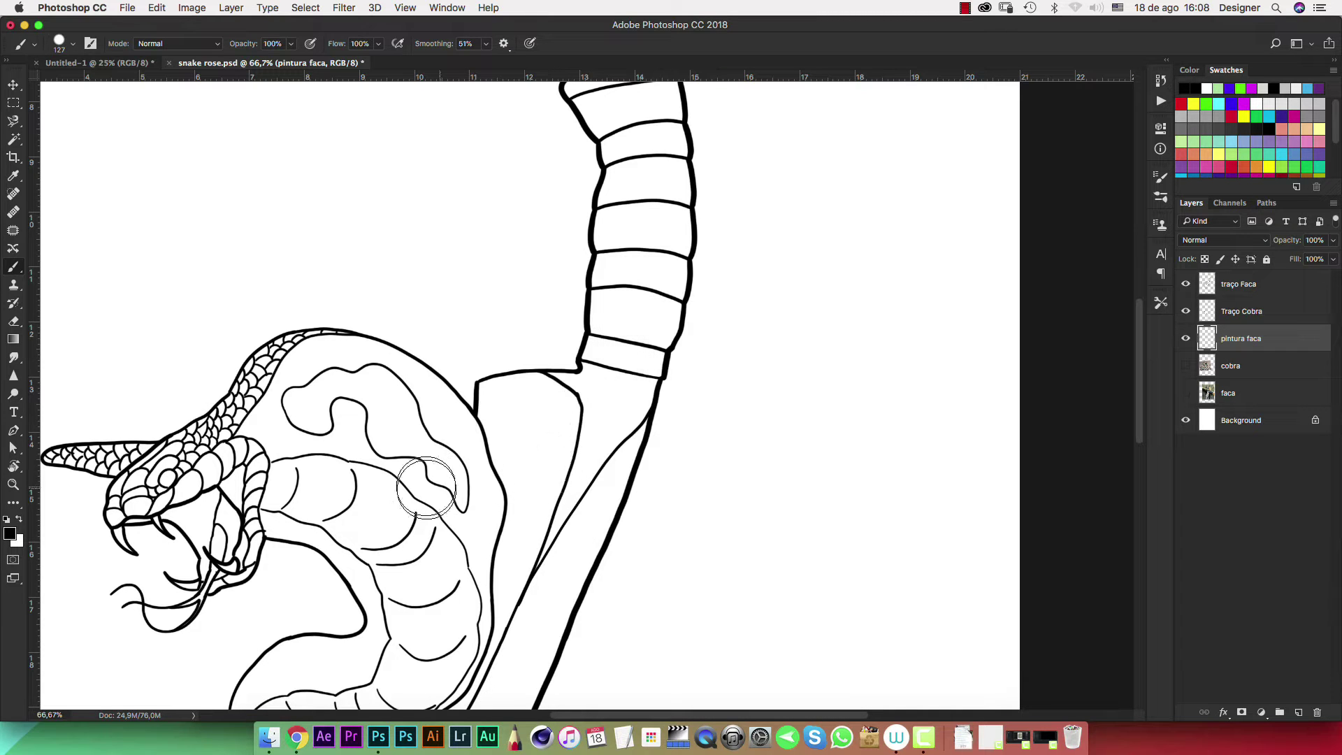
left_click(1214, 113)
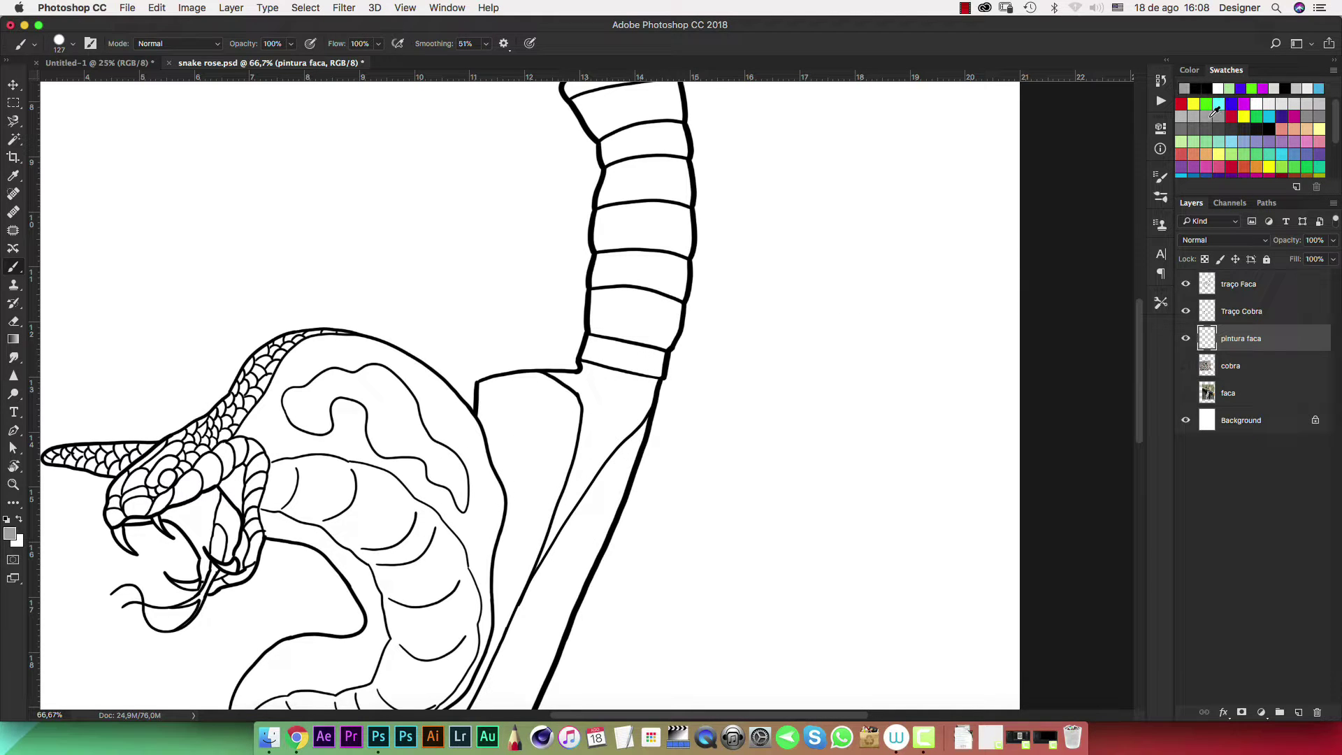
left_click_drag(612, 419, 687, 248)
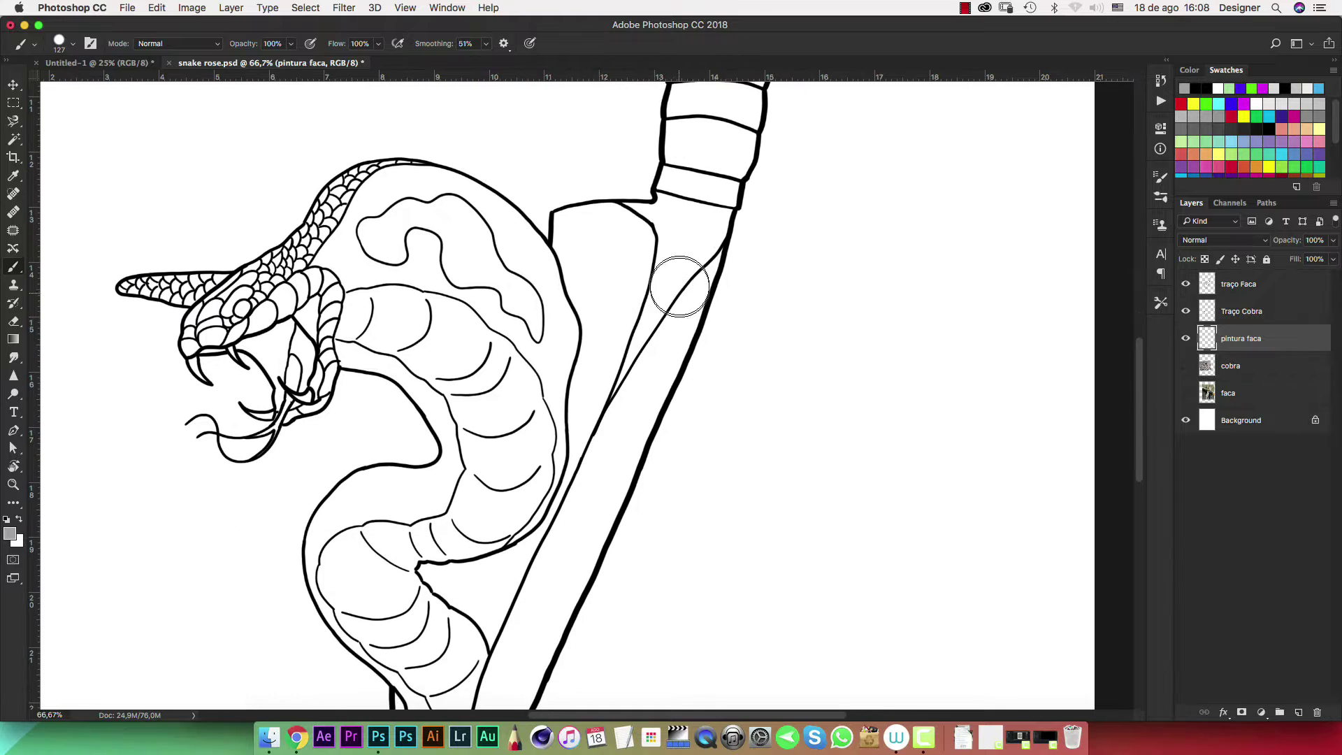
left_click(699, 231)
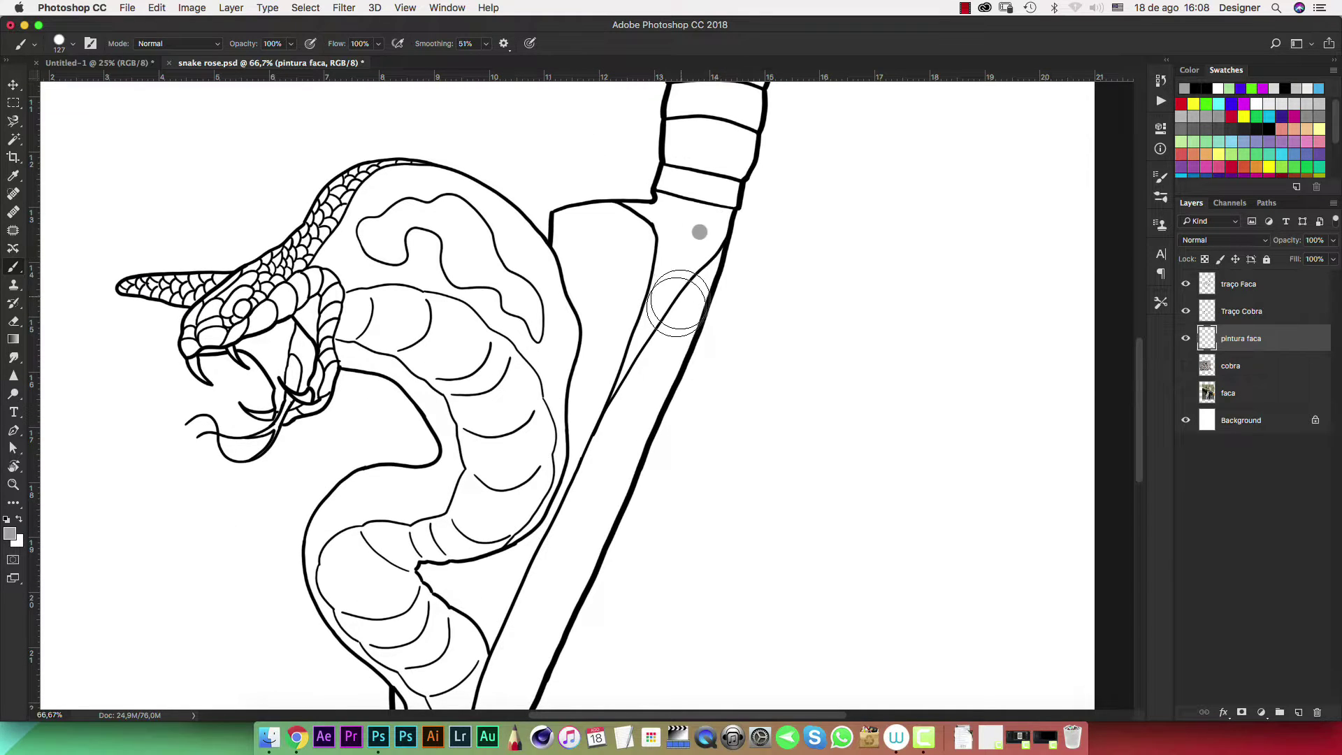
key("ctrl+z")
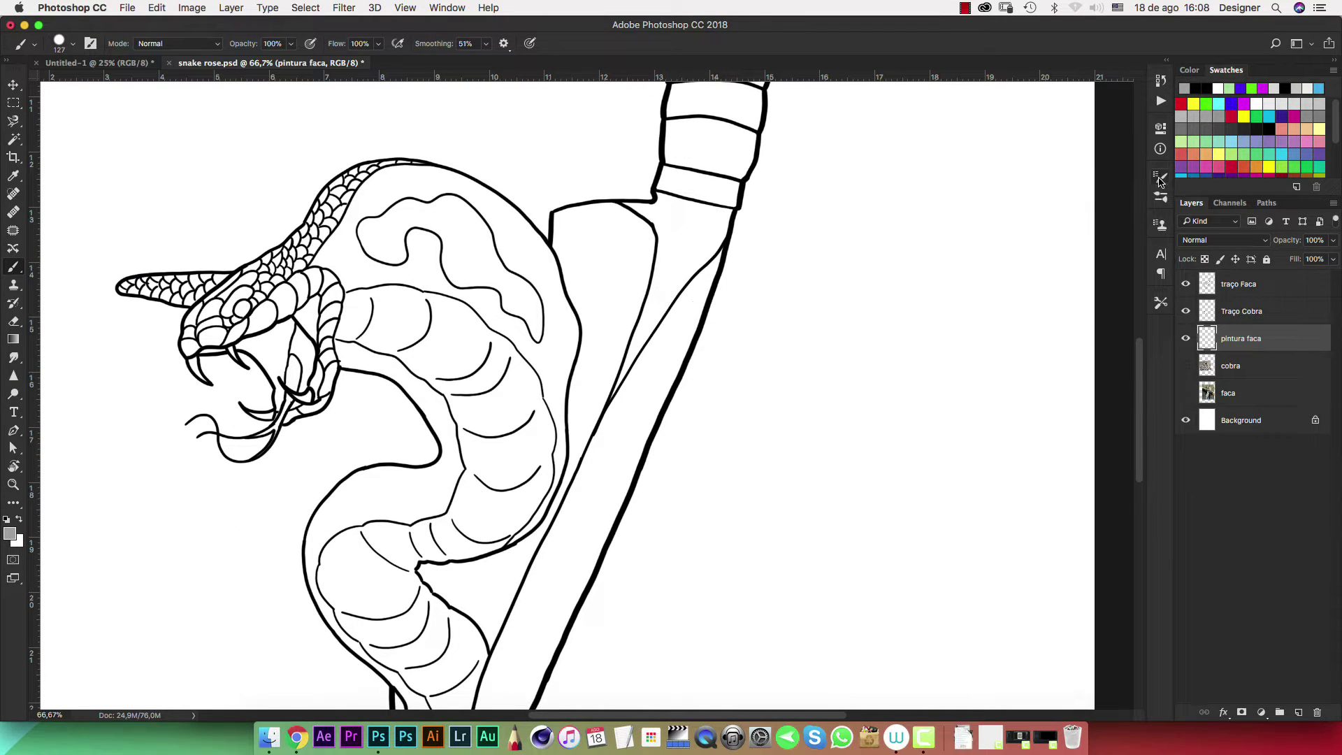
Turn off Shape Dynamics in Brush Settings for an even stroke width
left_click(1159, 180)
left_click(1160, 179)
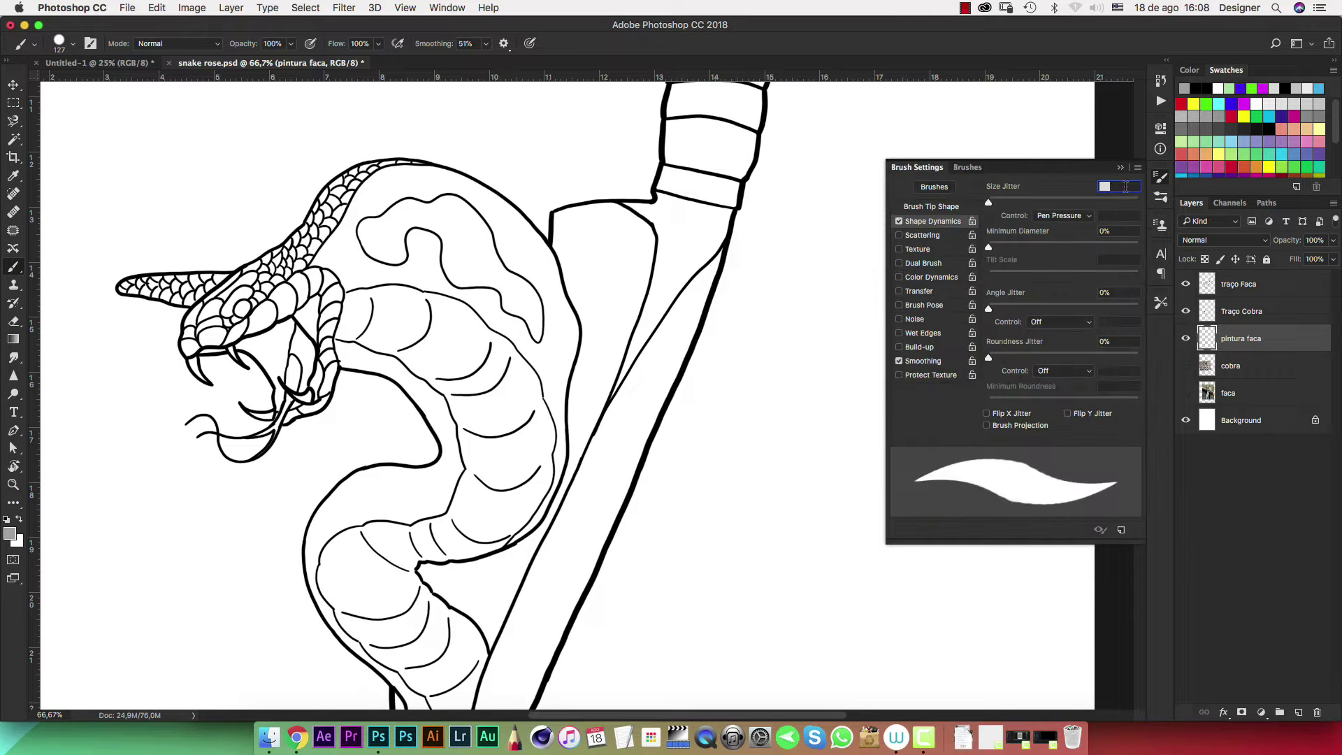
left_click(899, 222)
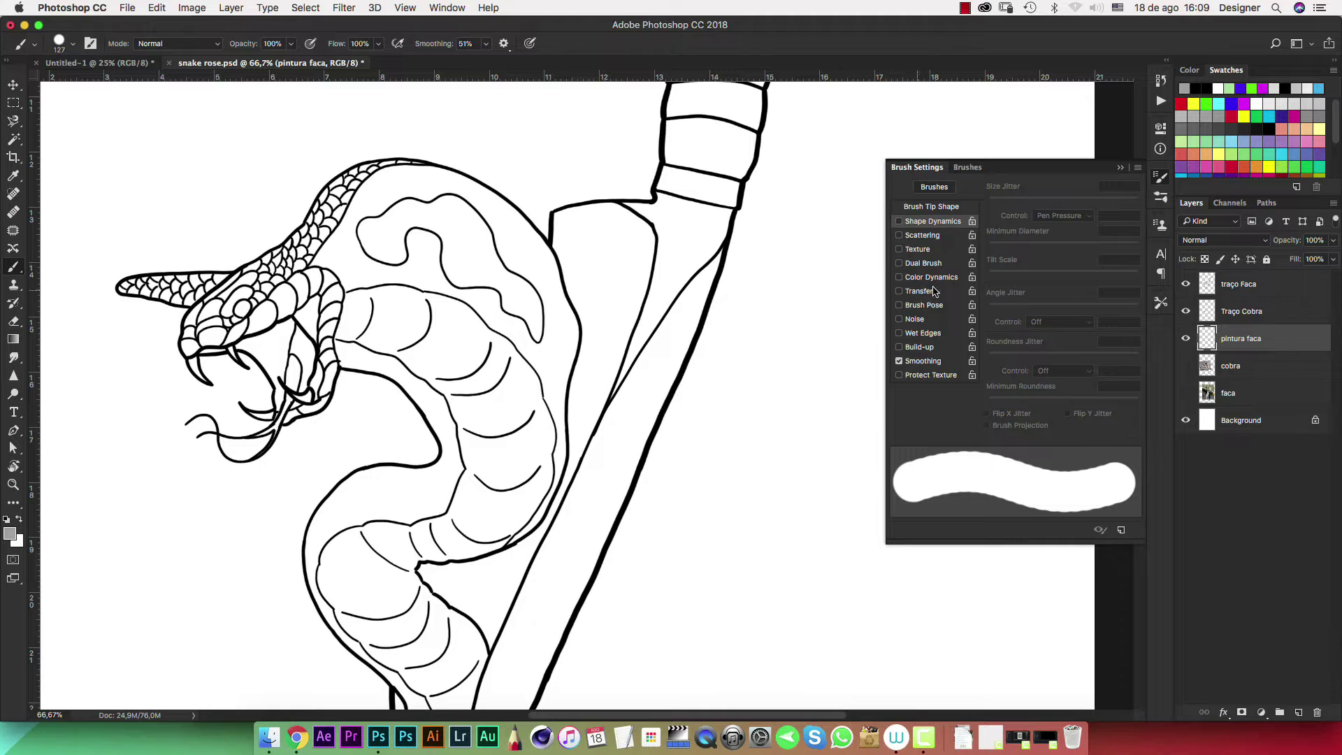
left_click(1119, 169)
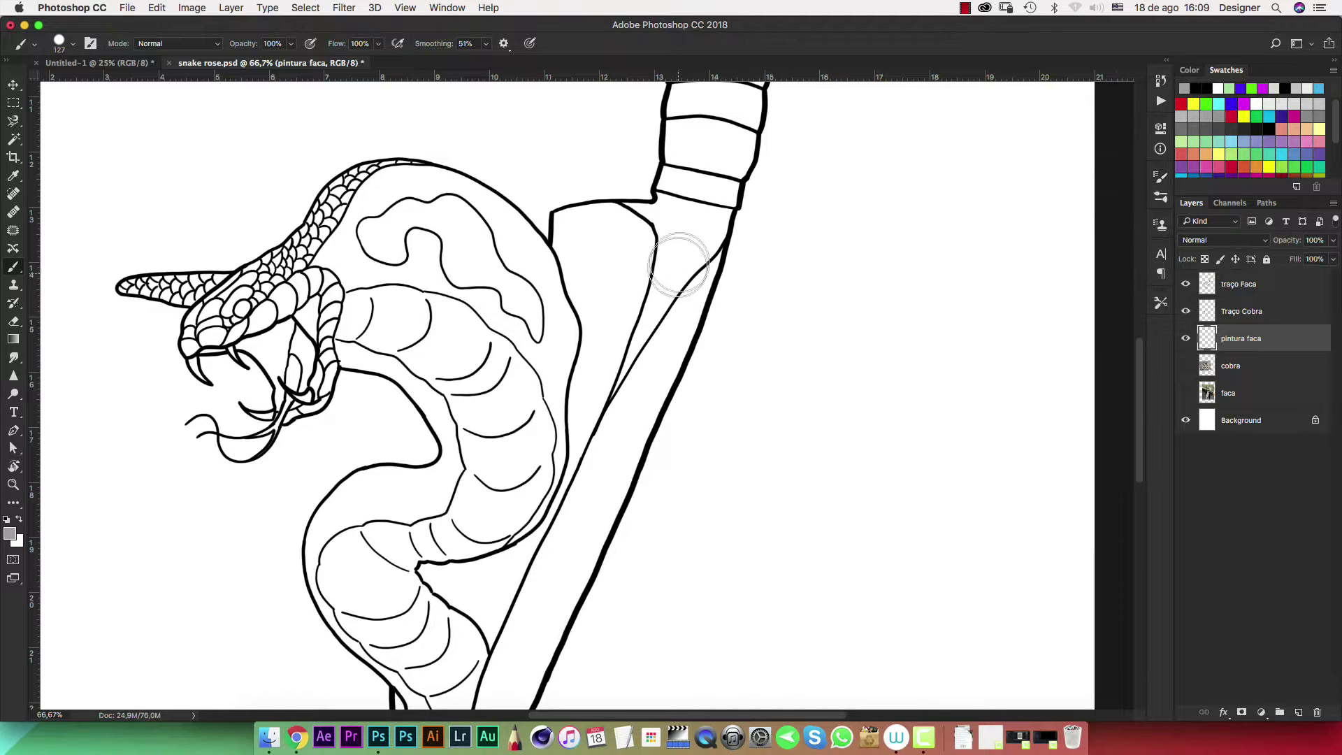
Paint straight grey strokes down the knife blade to its tip
left_click_drag(702, 217, 656, 352)
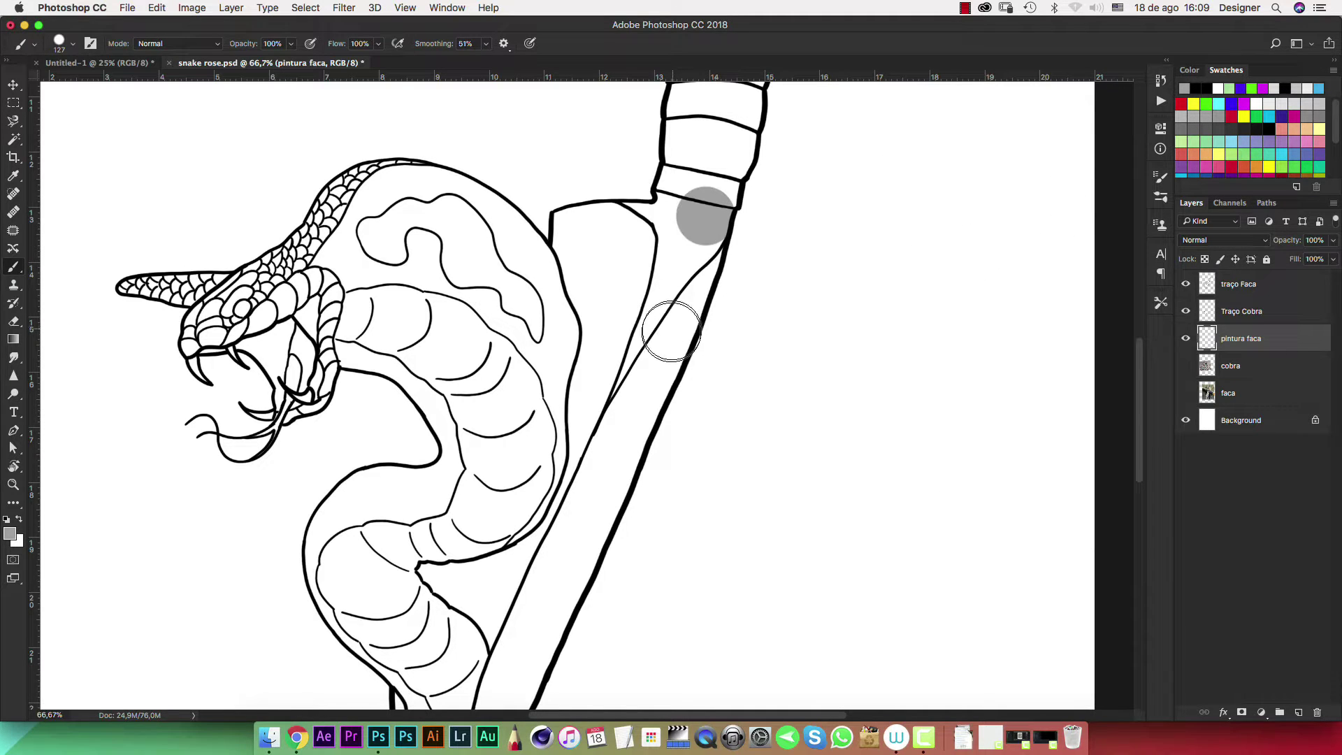
left_click(619, 440, "shift")
left_click(581, 518, "shift")
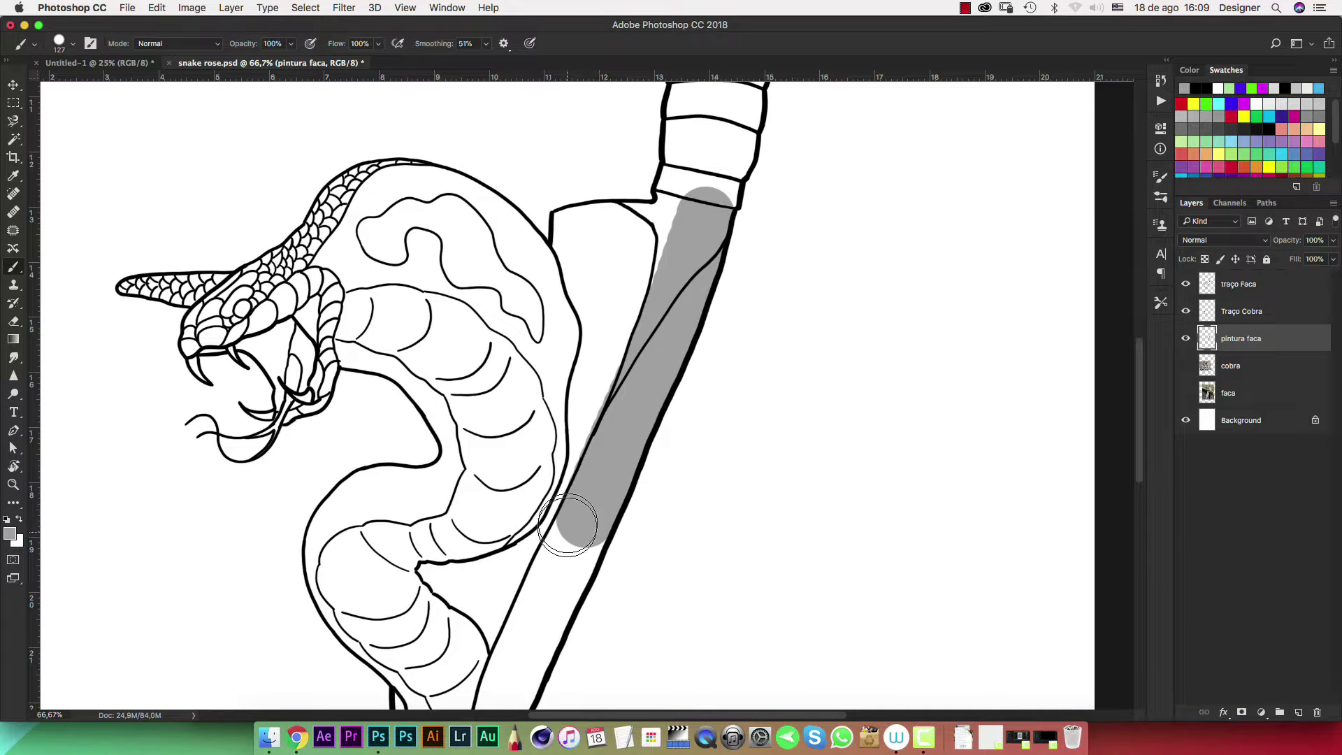
scroll(574, 527, "down", 5)
scroll(573, 527, "left", 2)
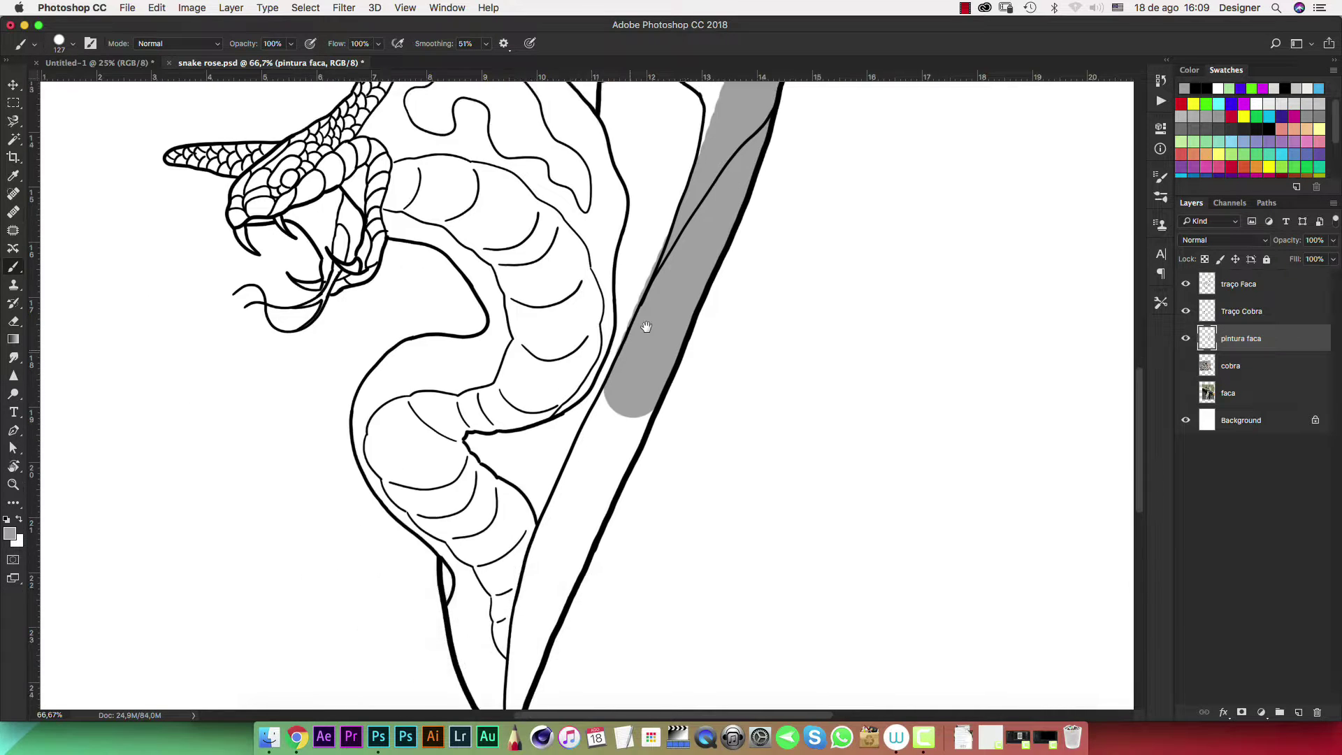
left_click(611, 441, "shift")
left_click(553, 575, "shift")
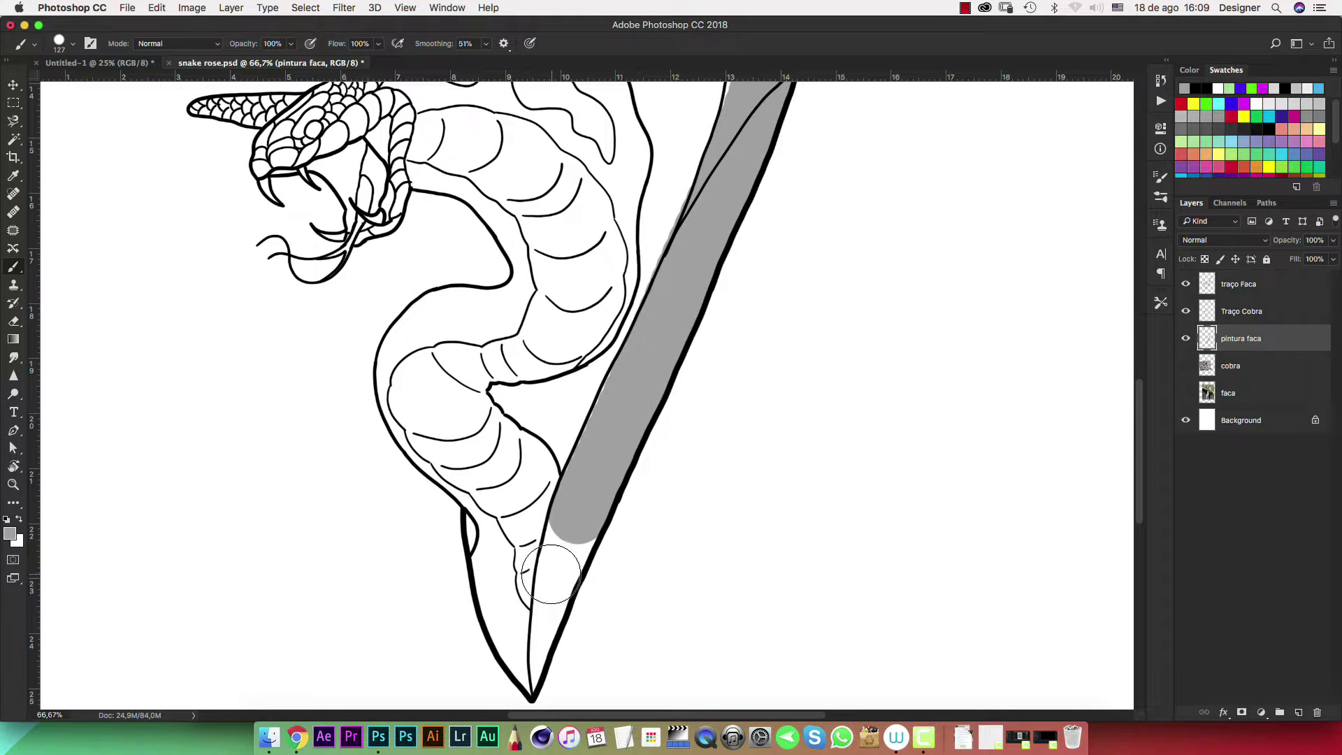
left_click(522, 638, "shift")
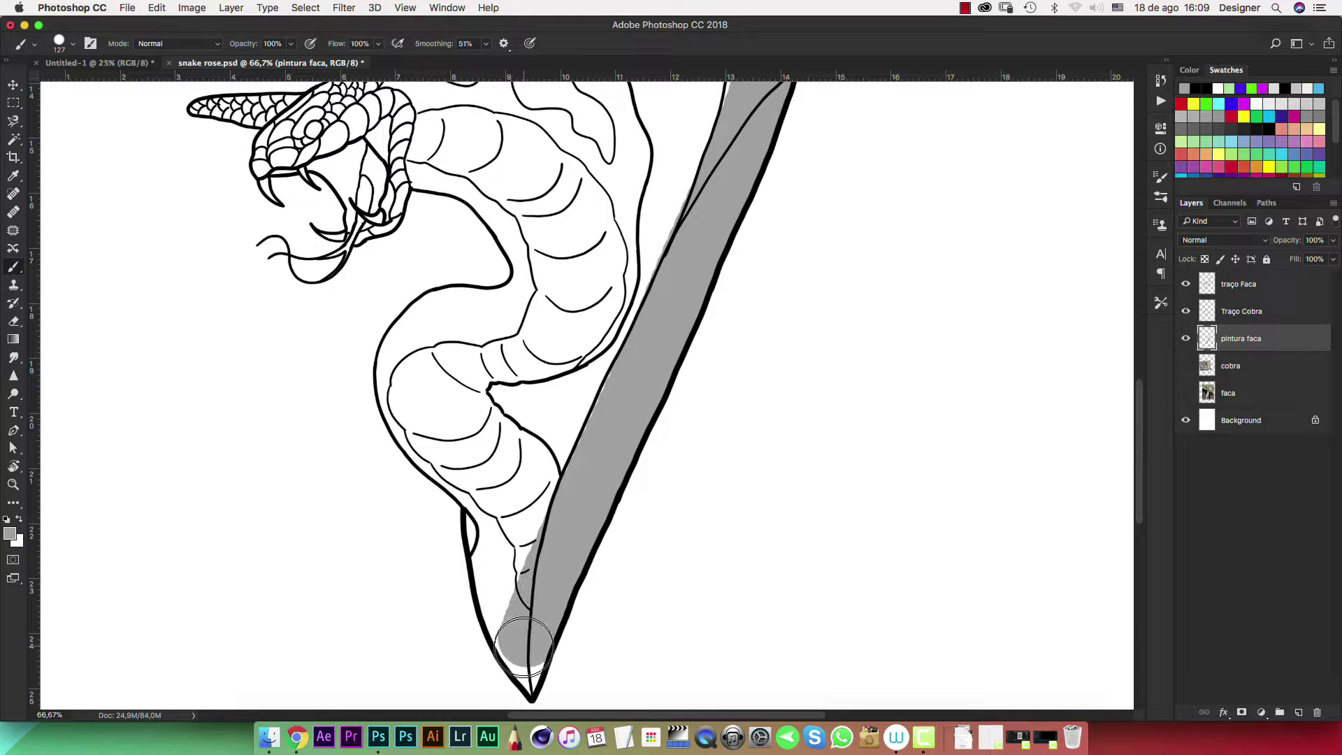
With a smaller brush, fill the knife tip and the pocket between outlines grey
key("ctrl+plus")
key("ctrl+plus")
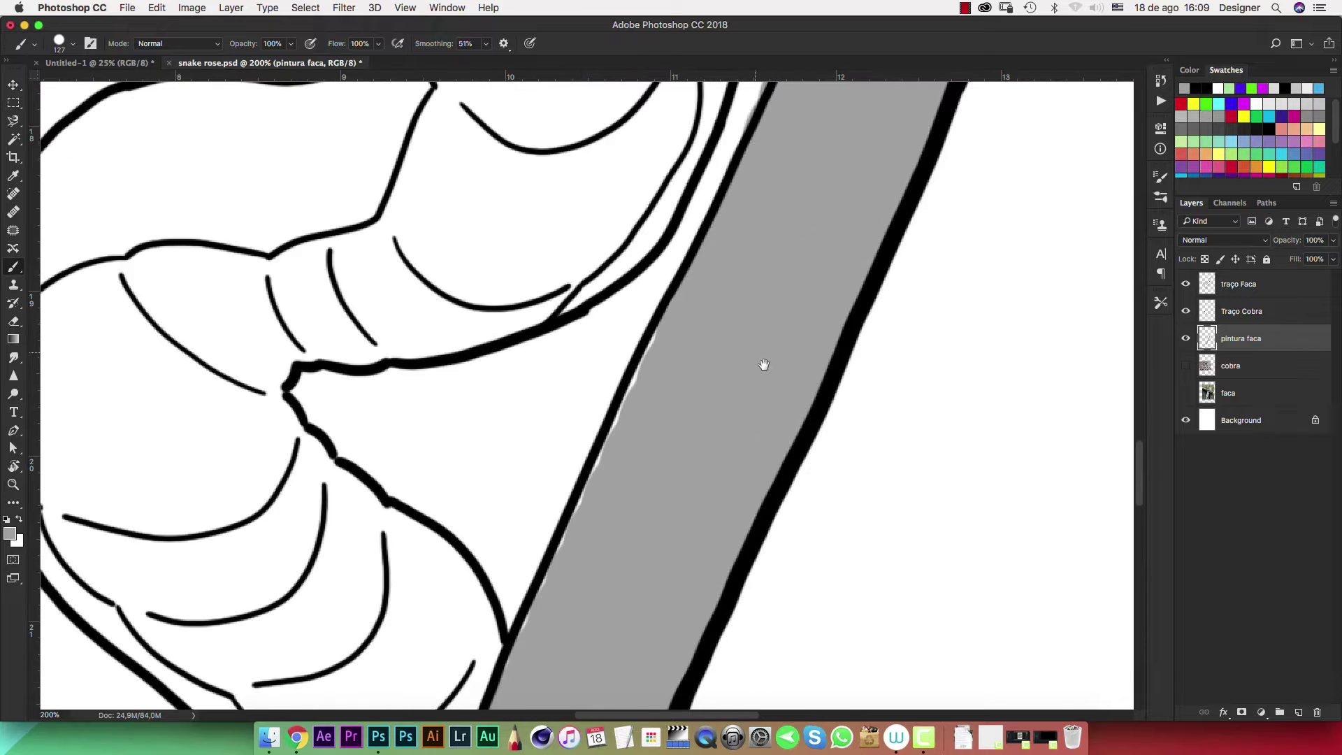
mouse_move(812, 120)
left_mouse_down()
mouse_move(694, 354)
mouse_move(710, 168)
left_mouse_up()
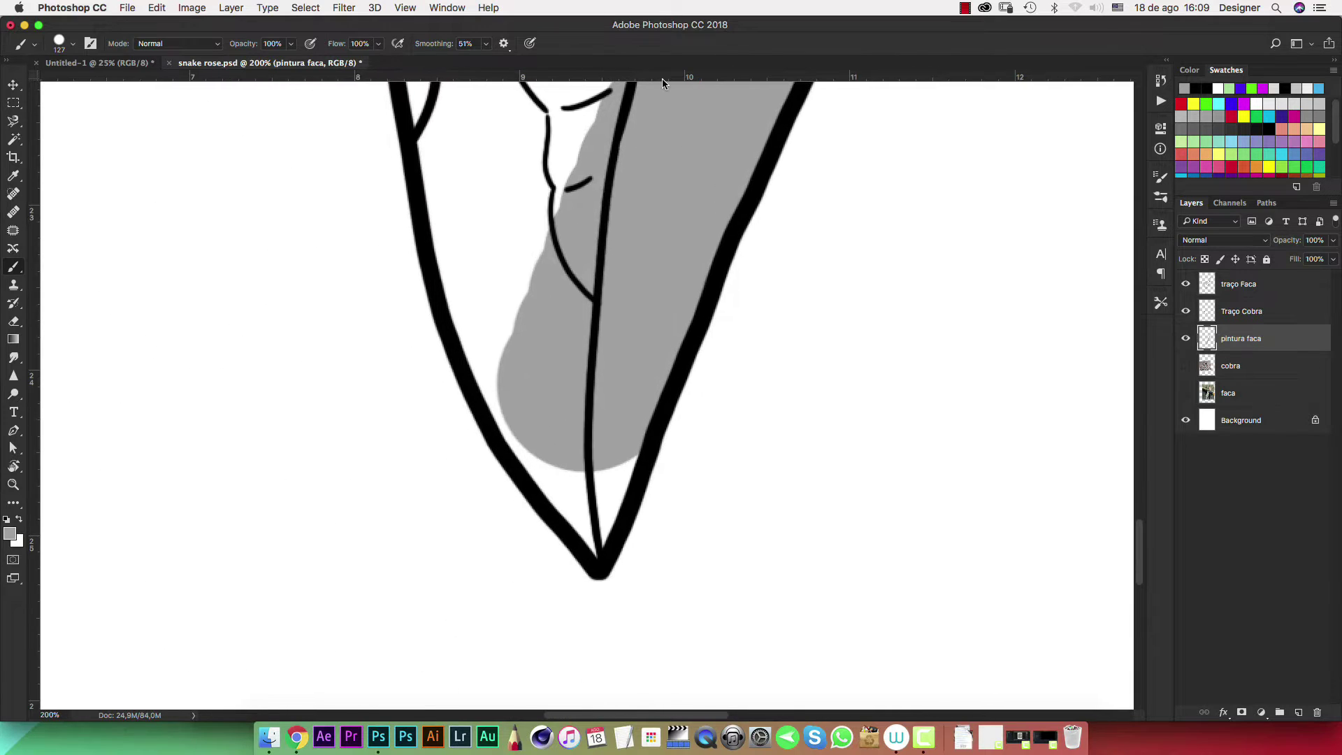
key("ctrl+plus")
key("bracketleft")
key("bracketleft")
key("bracketleft")
key("bracketleft")
key("bracketleft")
key("bracketleft")
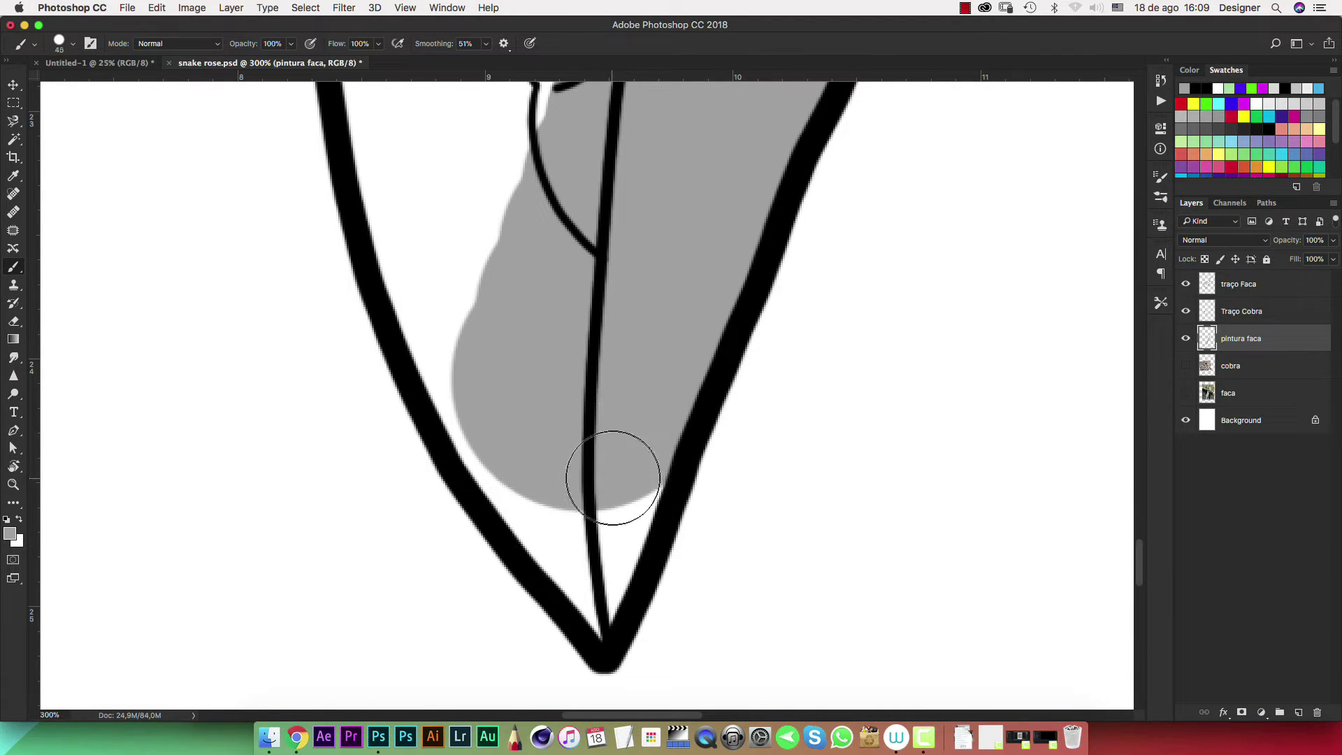
mouse_move(644, 455)
left_mouse_down()
mouse_move(593, 620)
mouse_move(487, 443)
mouse_move(599, 508)
left_mouse_up()
left_click_drag(570, 383, 602, 531)
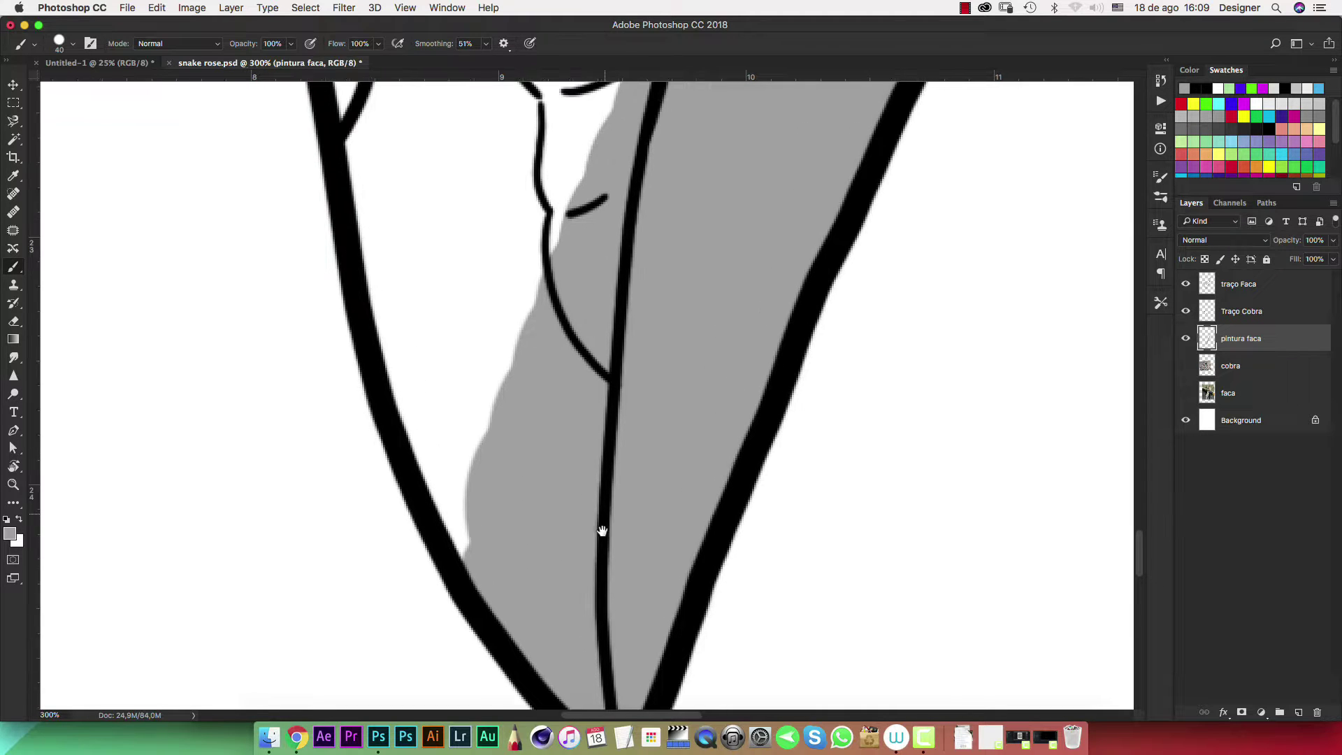
left_click_drag(585, 106, 608, 438)
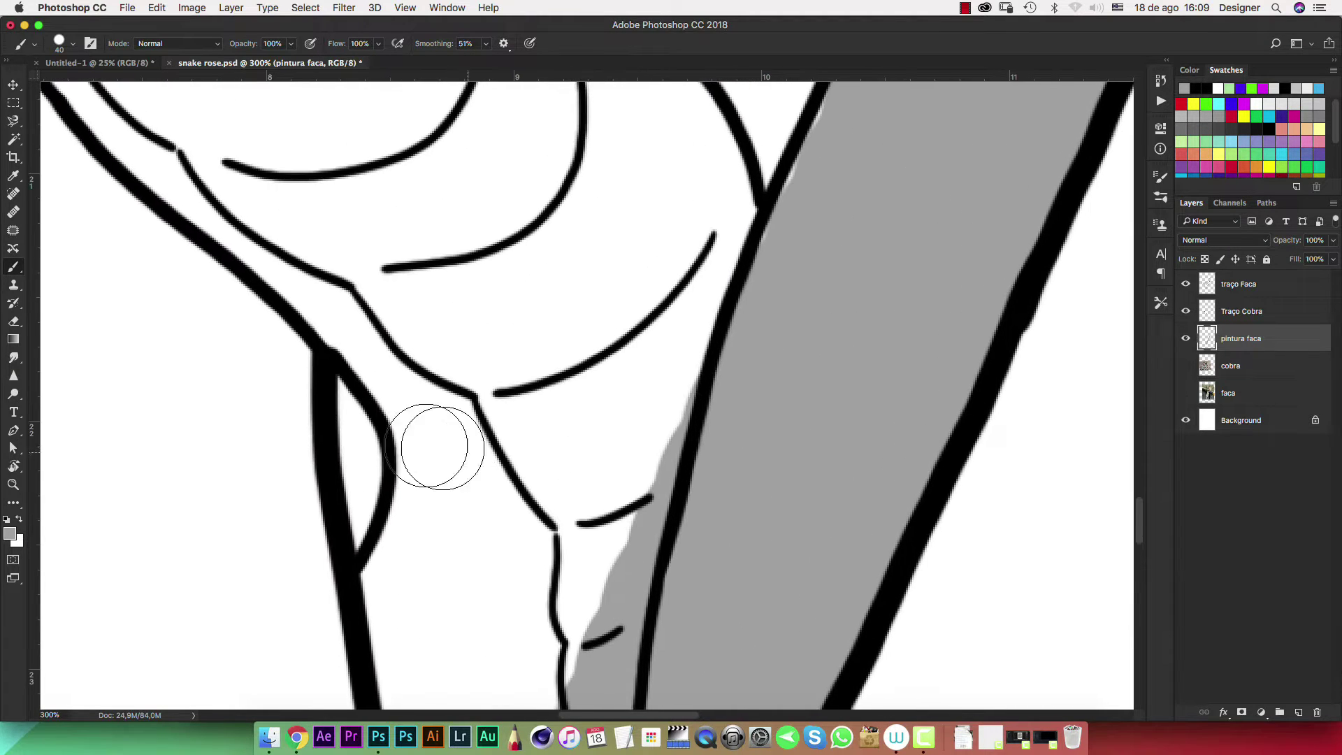
key("bracketleft")
key("bracketleft")
key("bracketleft")
mouse_move(345, 404)
left_mouse_down()
mouse_move(341, 389)
mouse_move(362, 485)
mouse_move(349, 541)
left_mouse_up()
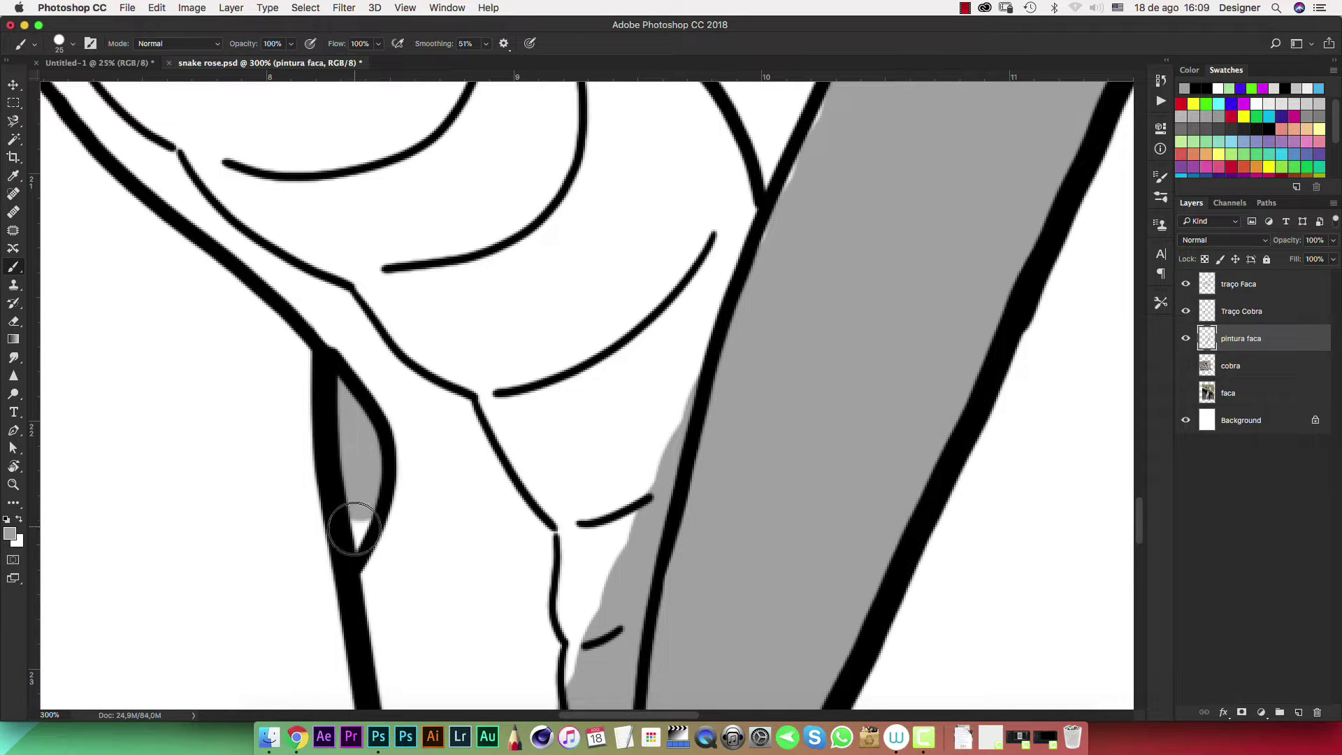
Paint grey along the pocket's diagonal edge beside the snake's body
scroll(638, 389, "up", 5)
scroll(636, 419, "up", 5)
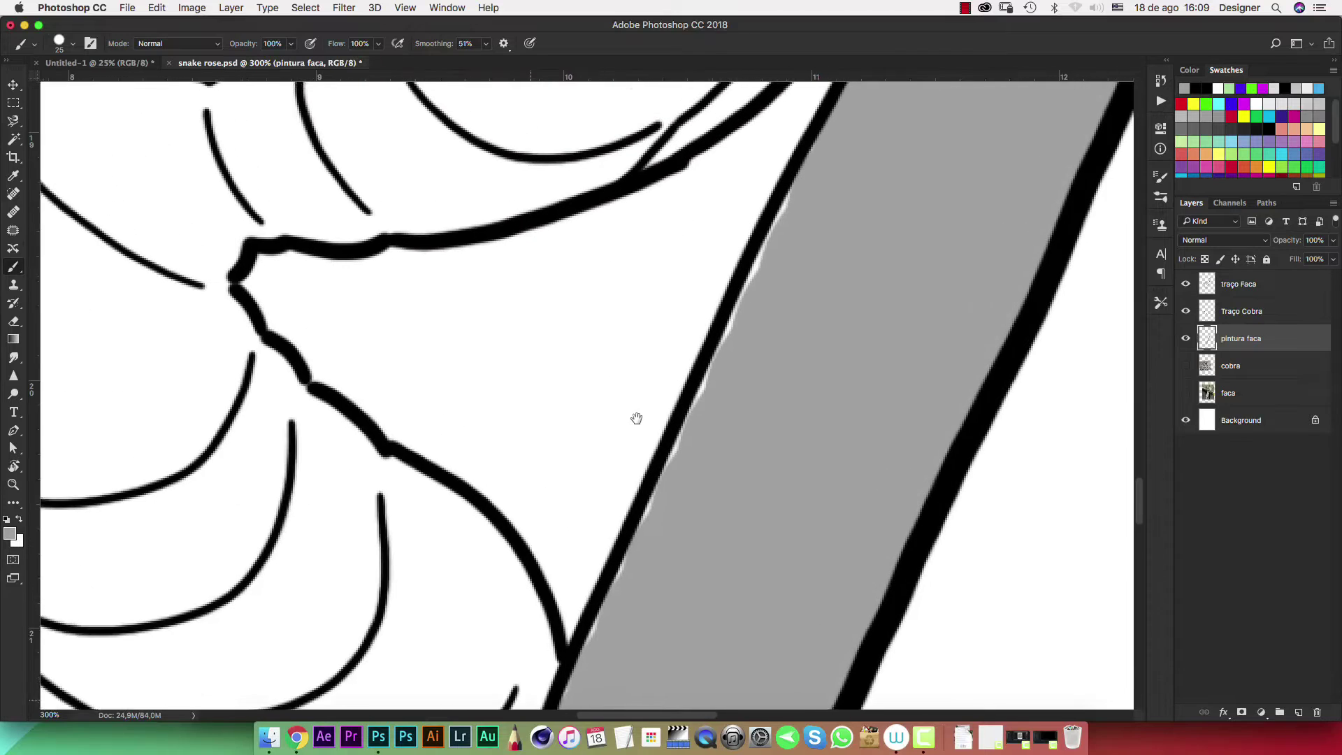
scroll(629, 416, "up", 5)
mouse_move(233, 368)
left_mouse_down()
mouse_move(320, 481)
mouse_move(497, 596)
mouse_move(538, 692)
left_mouse_up()
scroll(545, 503, "down", 4)
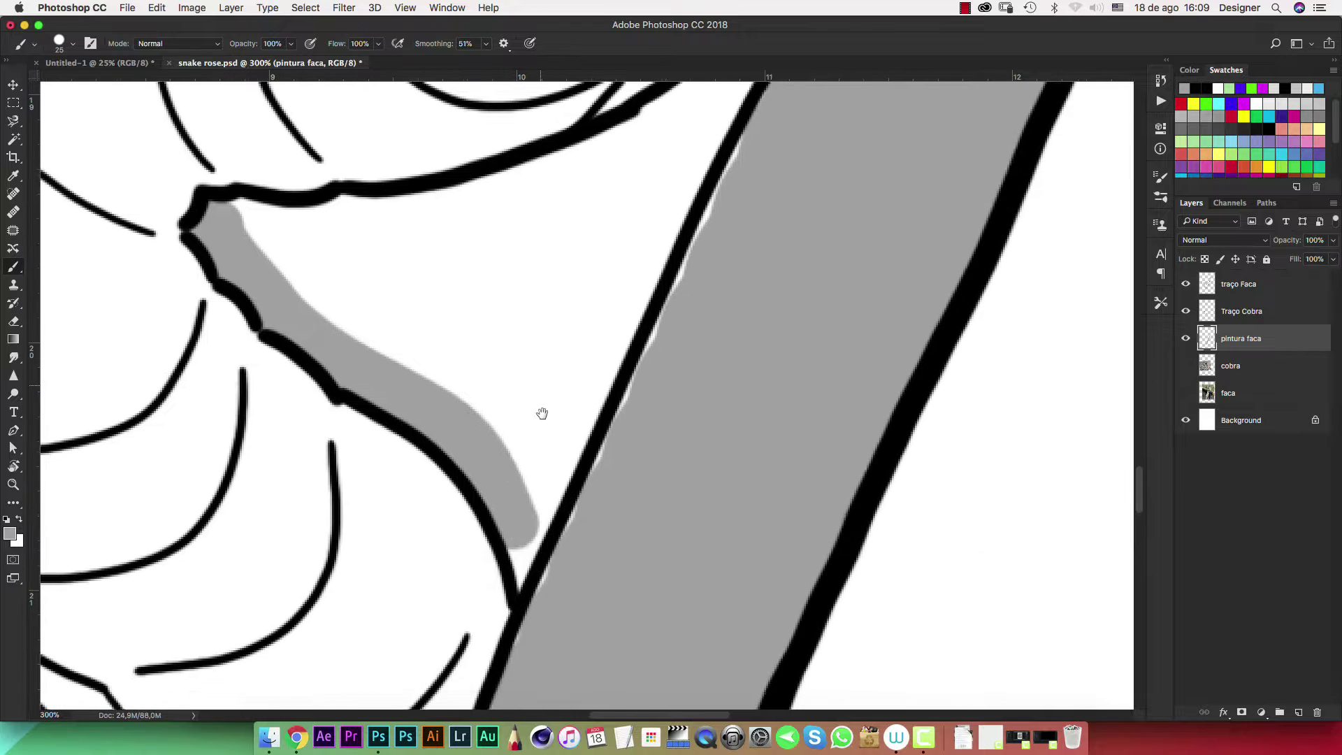
scroll(542, 413, "down", 1)
mouse_move(521, 490)
left_mouse_down()
mouse_move(531, 591)
mouse_move(683, 299)
mouse_move(734, 126)
mouse_move(661, 259)
left_mouse_up()
Paint grey along the blade's left outline up toward the top
mouse_move(661, 368)
left_mouse_down()
mouse_move(767, 180)
mouse_move(657, 443)
mouse_move(620, 381)
mouse_move(519, 589)
left_mouse_up()
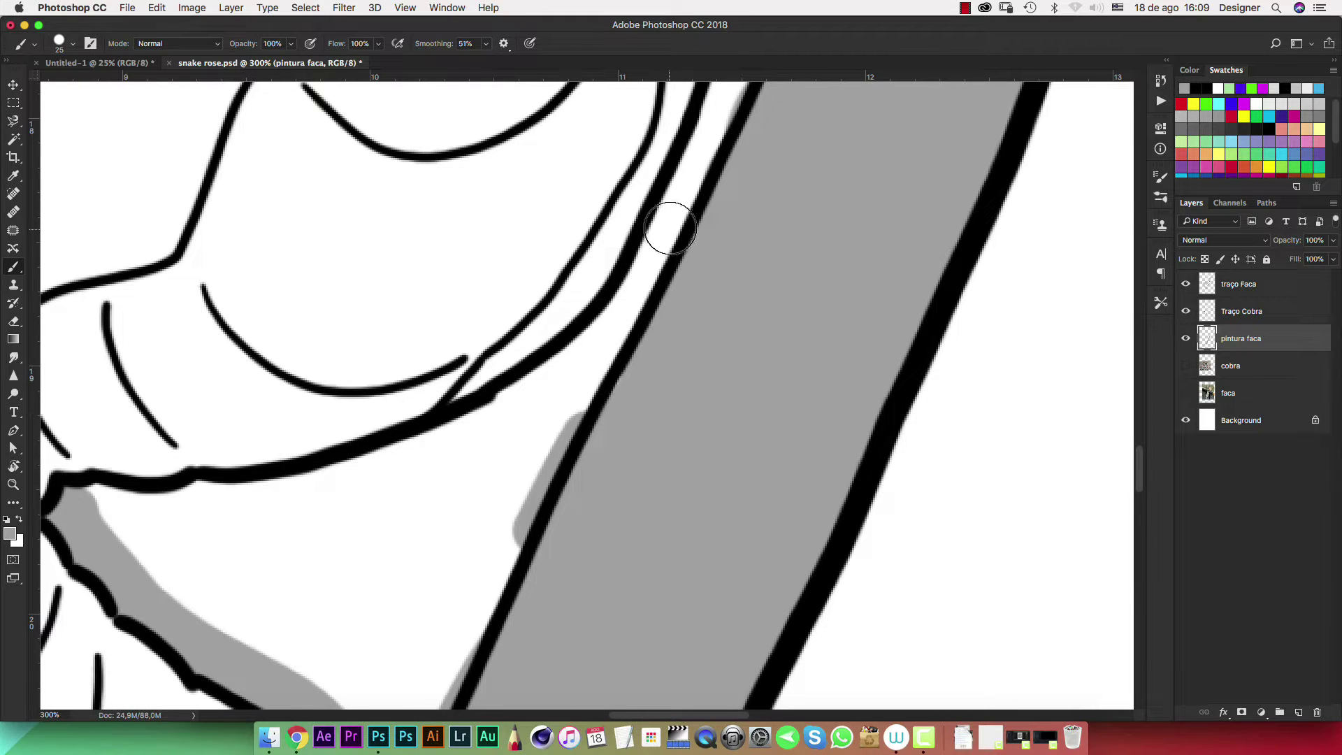
mouse_move(665, 225)
left_mouse_down()
mouse_move(585, 375)
mouse_move(510, 420)
mouse_move(260, 497)
mouse_move(89, 503)
left_mouse_up()
left_click_drag(670, 350, 627, 396)
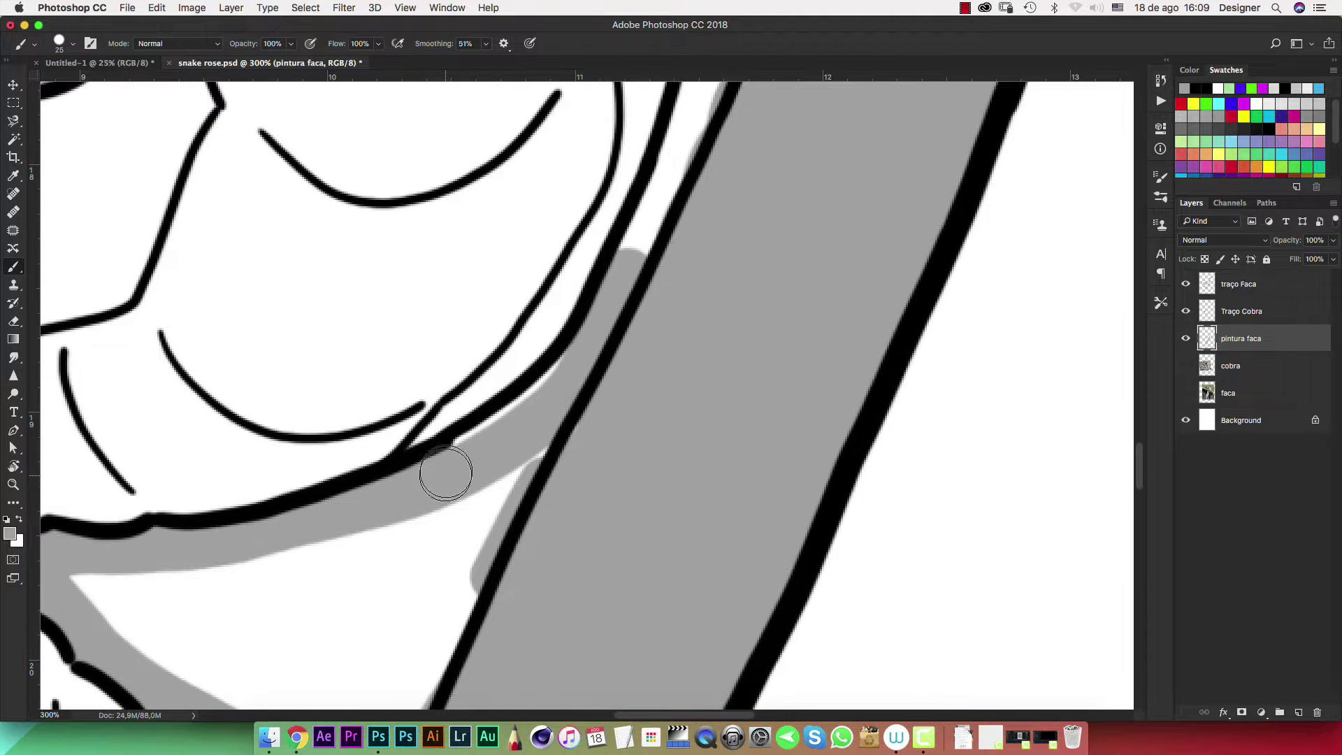
mouse_move(615, 283)
left_mouse_down()
mouse_move(512, 532)
mouse_move(569, 419)
mouse_move(605, 273)
left_mouse_up()
left_click_drag(631, 333, 600, 524)
mouse_move(590, 428)
left_mouse_down()
mouse_move(576, 459)
mouse_move(573, 265)
left_mouse_up()
Enlarge the brush and fill the white wedge on the blade with grey
key("super+minus")
key("super+minus")
key("super+minus")
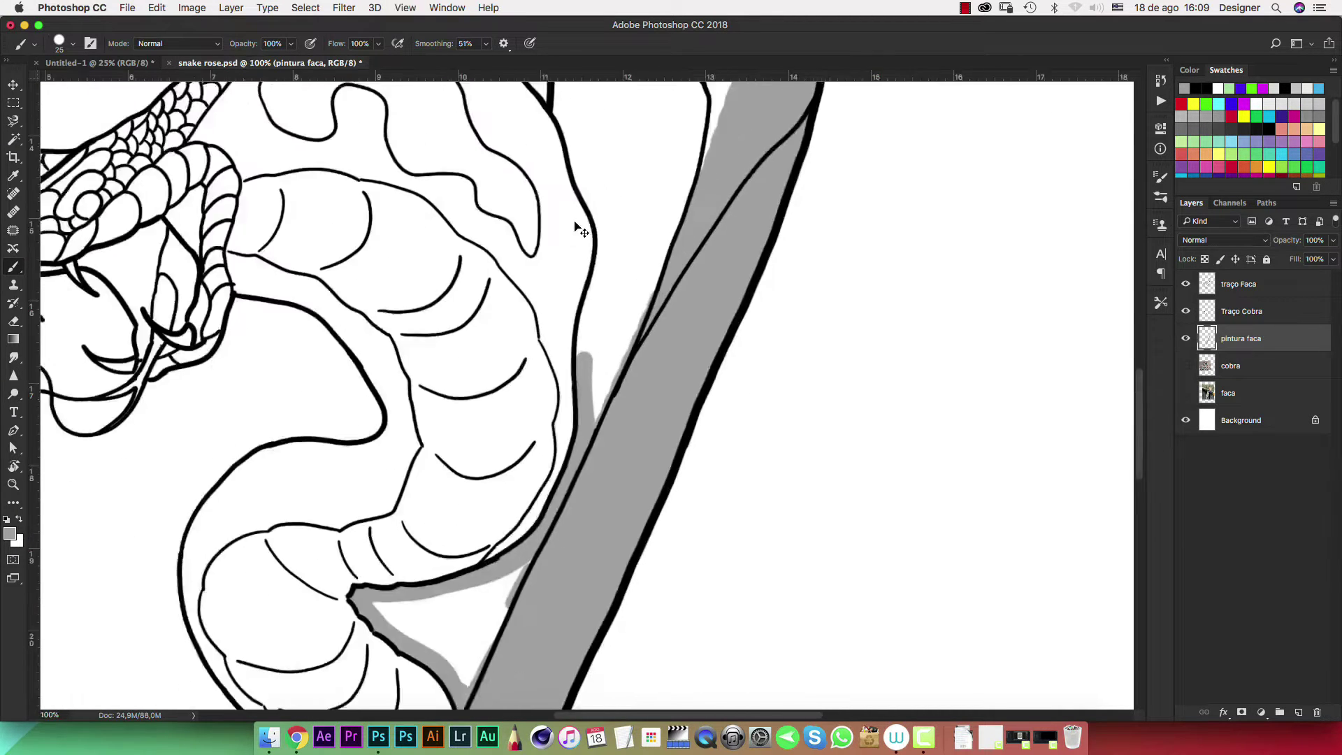
scroll(664, 315, "up", 2)
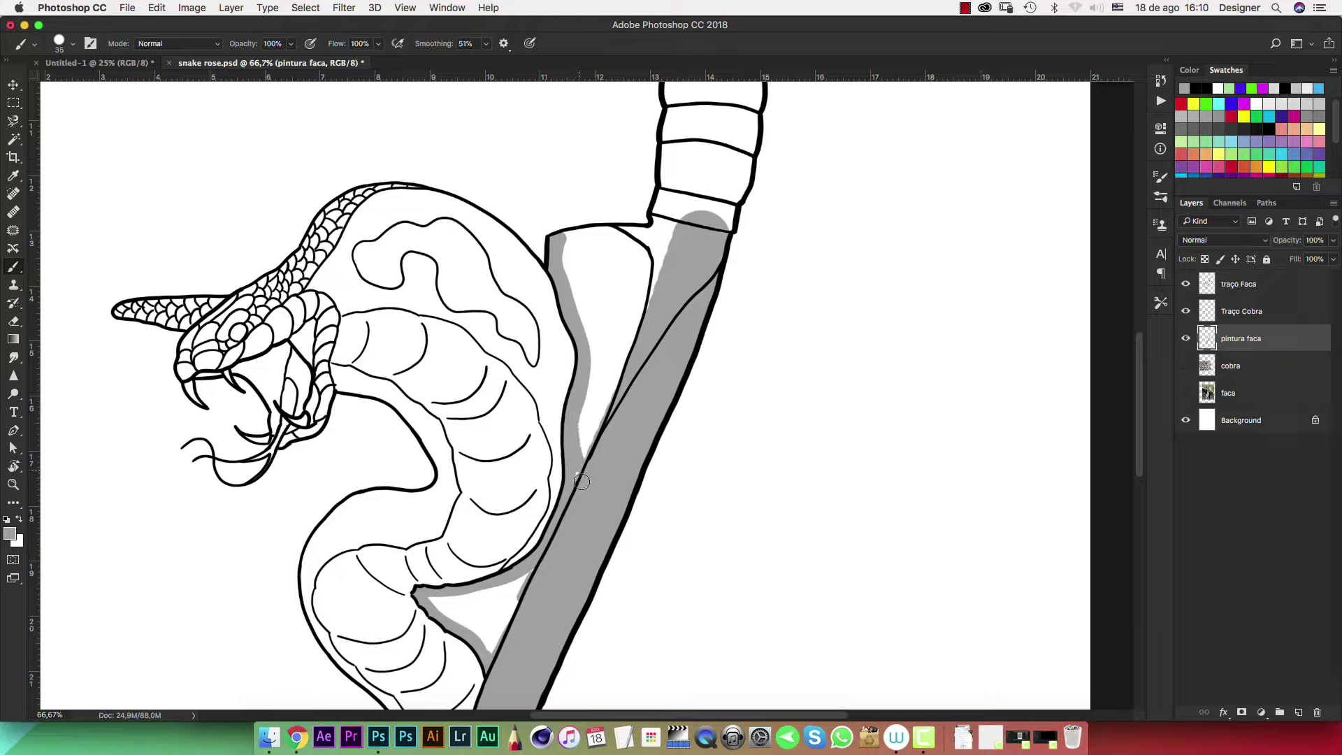
left_click_drag(595, 439, 640, 327)
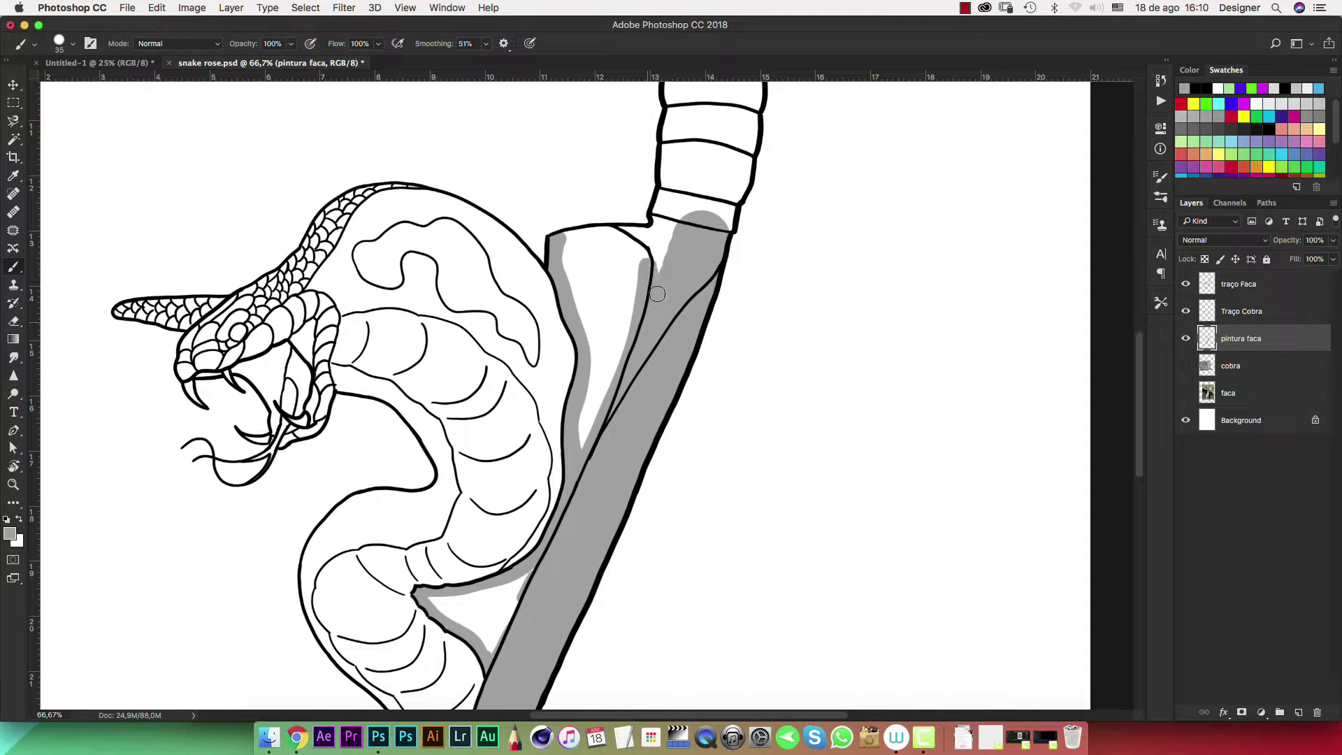
key("ctrl+plus")
key("ctrl+plus")
key("ctrl+plus")
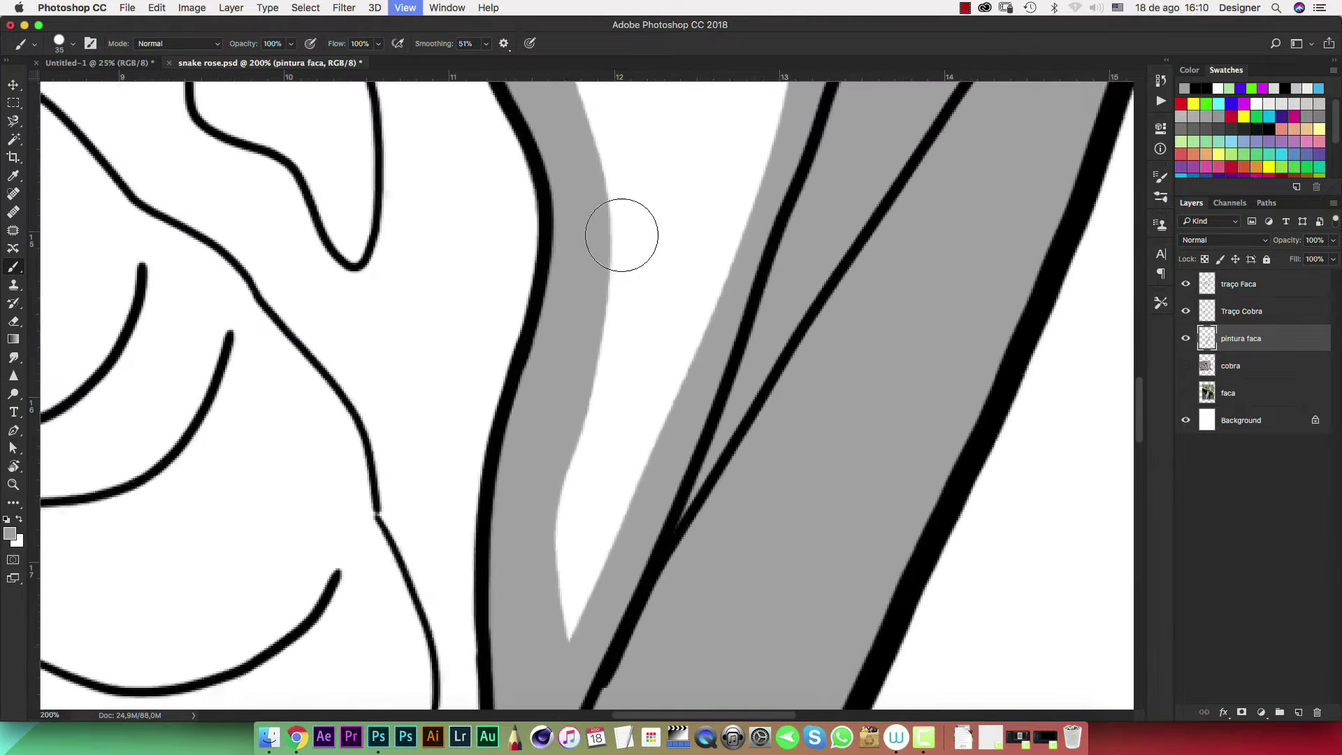
key("bracketright")
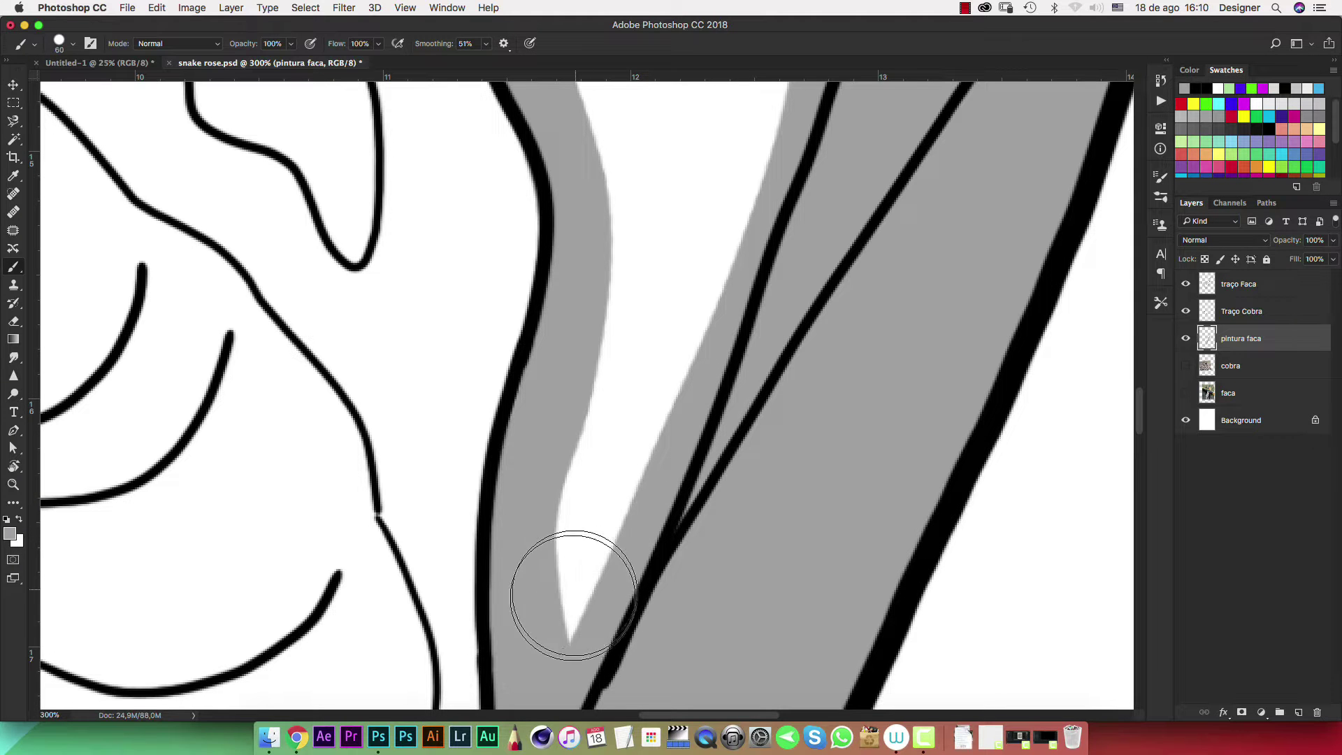
key("bracketright")
key("bracketright")
left_click_drag(569, 584, 760, 103)
Paint grey over the white gap near the top of the blade
key("ctrl+minus")
key("ctrl+minus")
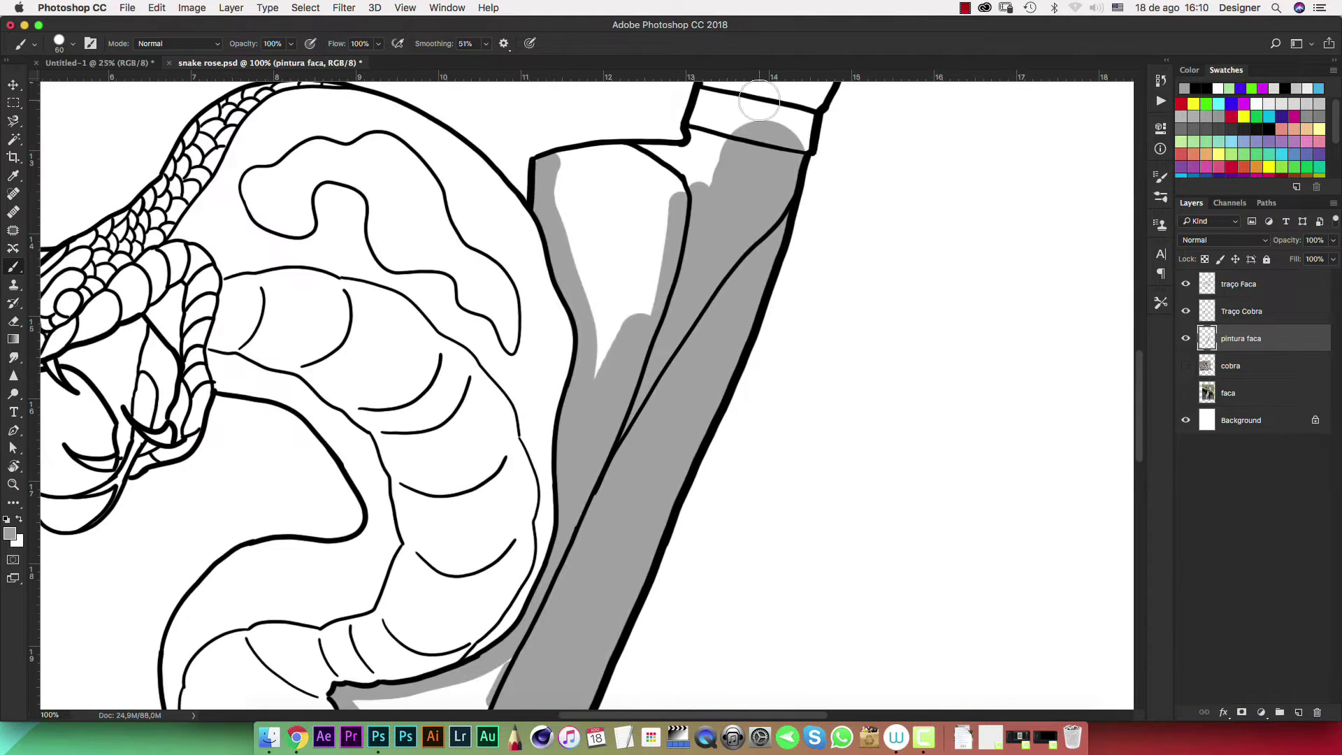
mouse_move(645, 322)
left_mouse_down()
mouse_move(644, 343)
mouse_move(572, 201)
mouse_move(638, 299)
mouse_move(614, 231)
left_mouse_up()
key("bracketright")
key("bracketright")
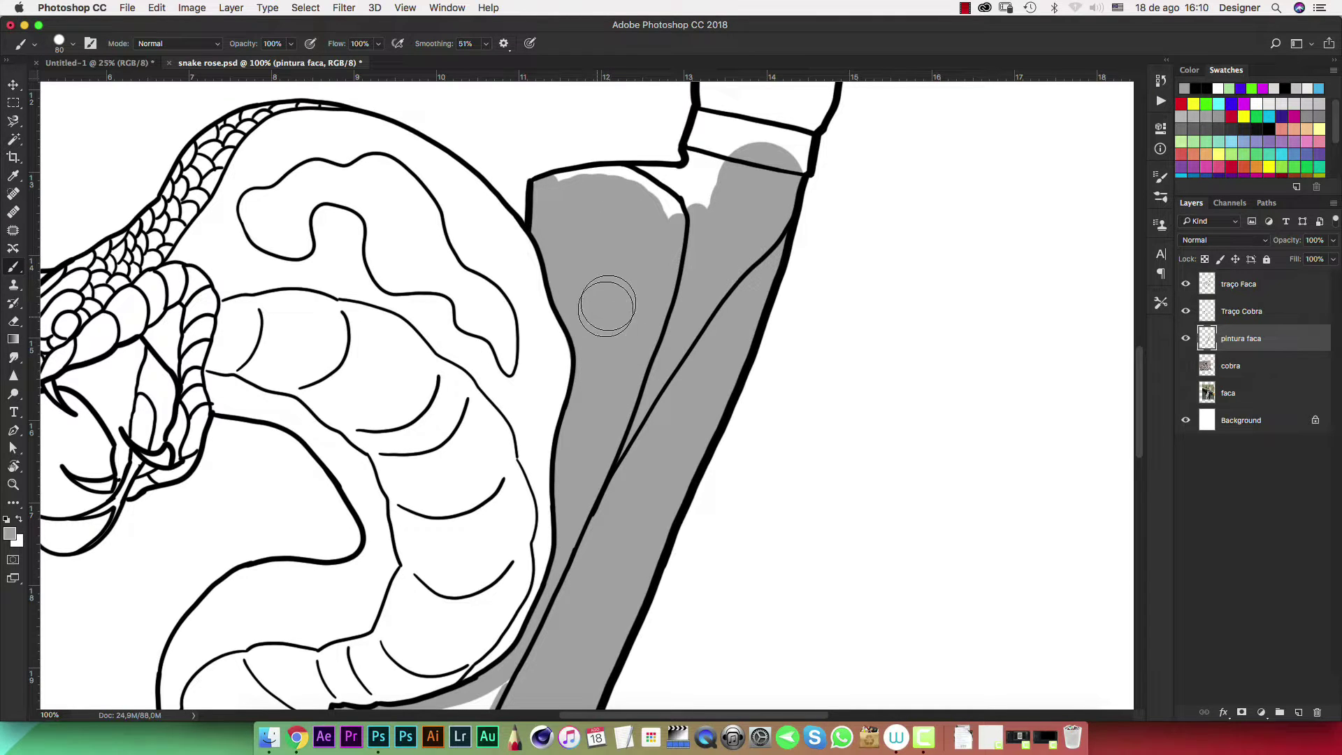
key("ctrl+plus")
key("ctrl+plus")
scroll(780, 267, "up", 5)
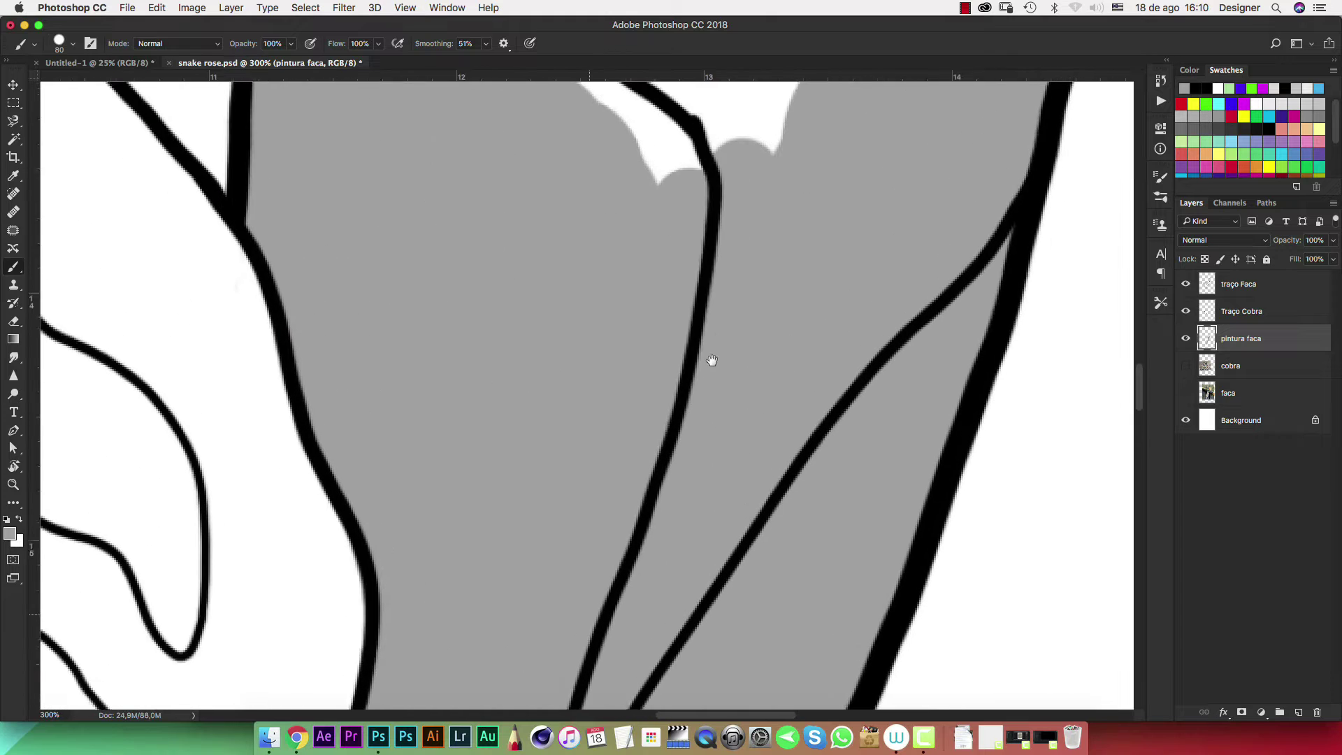
scroll(710, 359, "up", 5)
scroll(710, 360, "right", 5)
left_click_drag(661, 298, 644, 270)
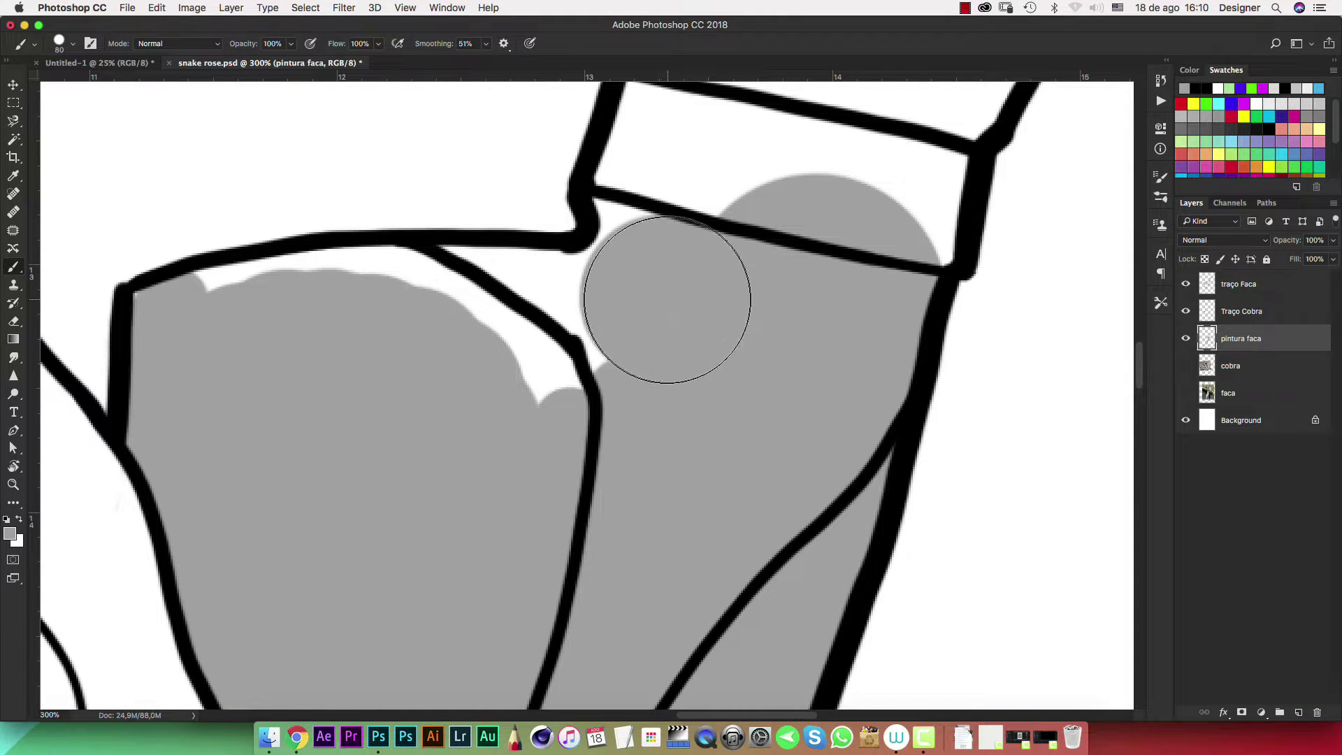
Fill the white slivers along the diagonal outline and kink with a smaller brush
mouse_move(224, 335)
left_mouse_down()
mouse_move(190, 347)
mouse_move(314, 324)
left_mouse_up()
left_click_drag(534, 321, 617, 344)
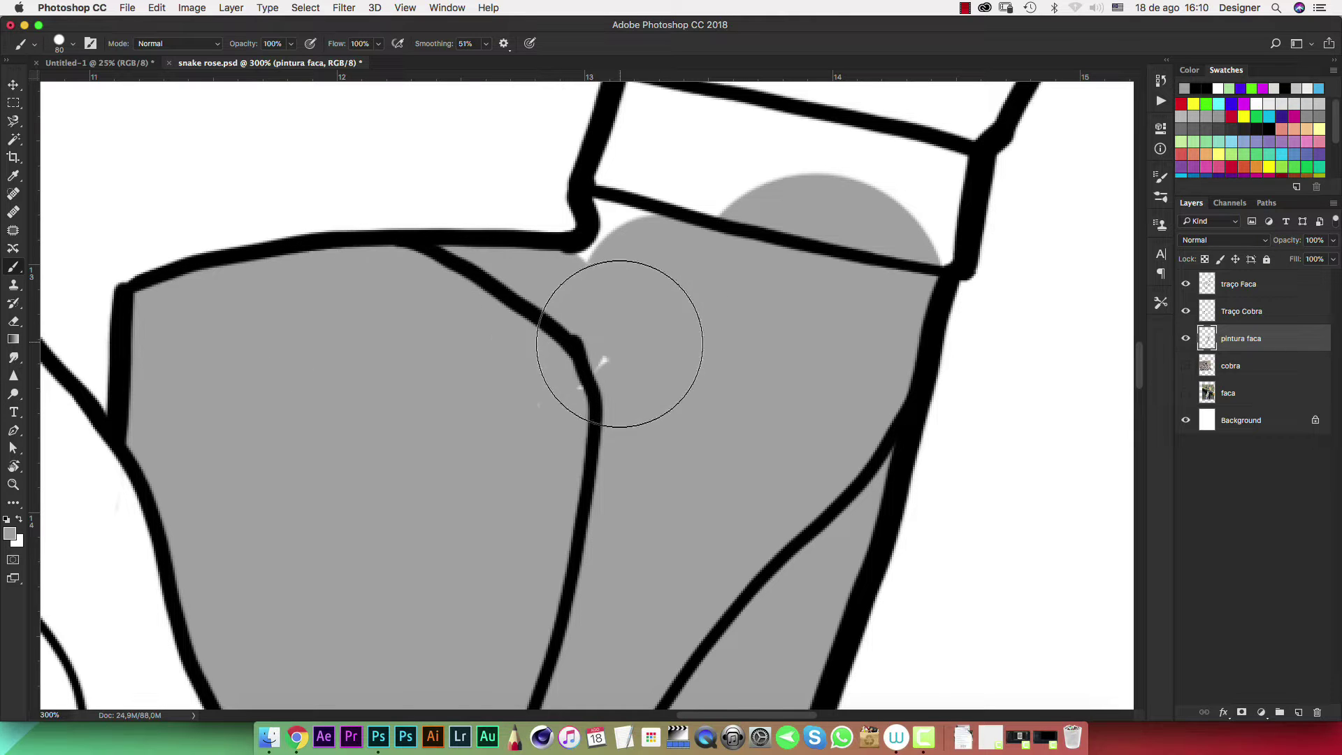
key("bracketleft")
key("bracketleft")
key("bracketleft")
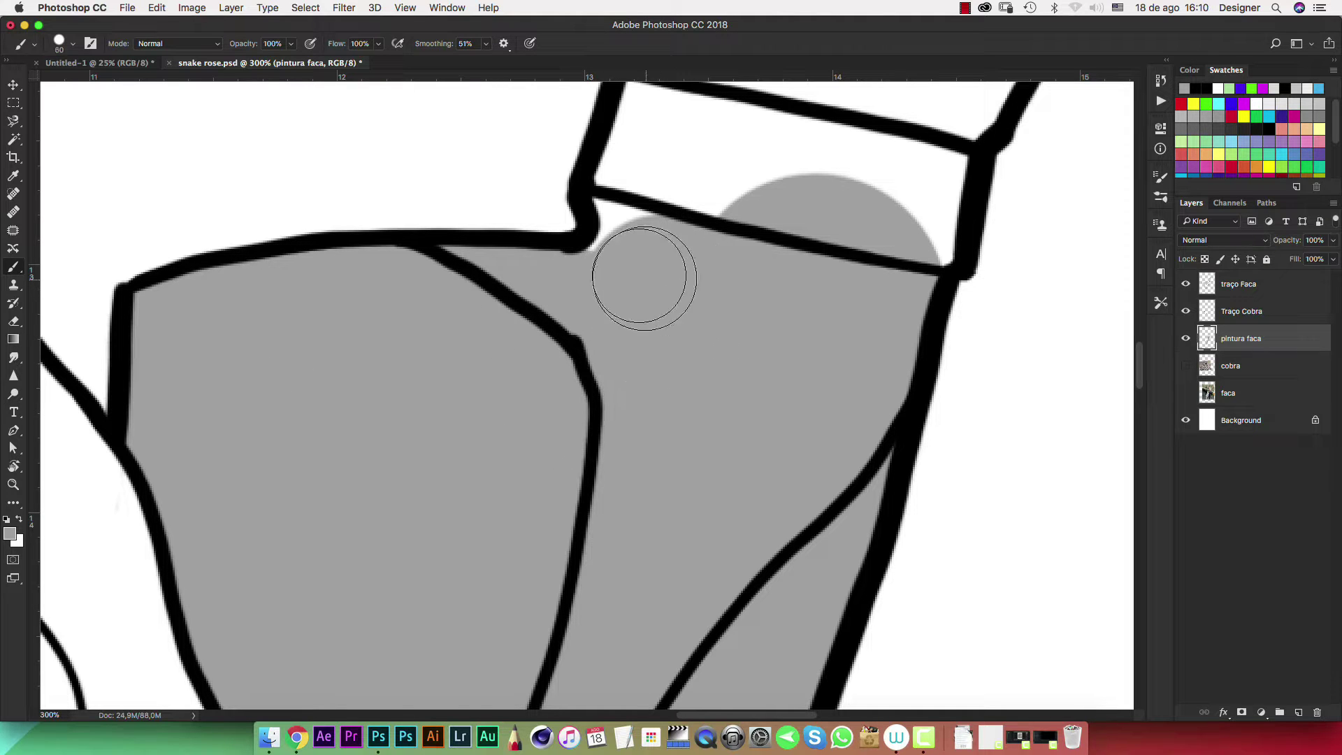
left_click_drag(620, 240, 622, 241)
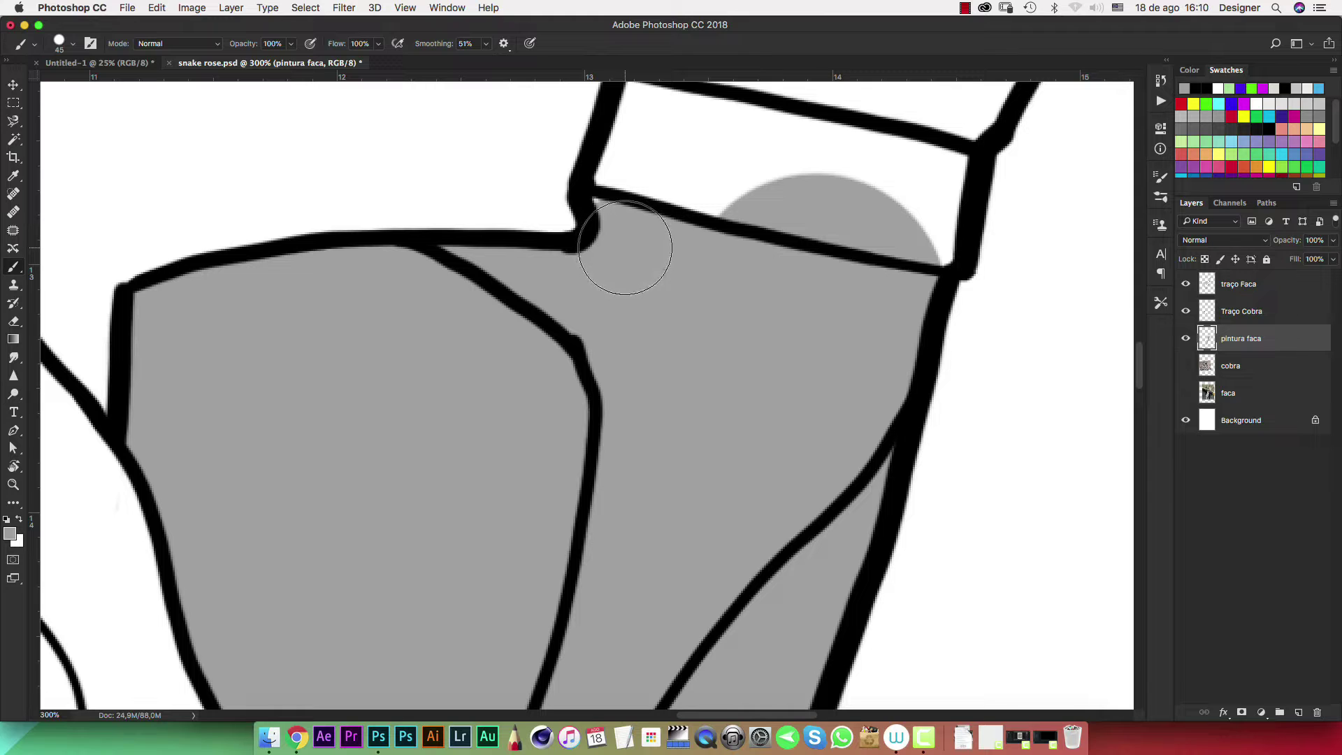
key("bracketleft")
key("bracketleft")
key("bracketleft")
key("bracketleft")
Erase the grey paint spilling above the blade's top outline
key("e")
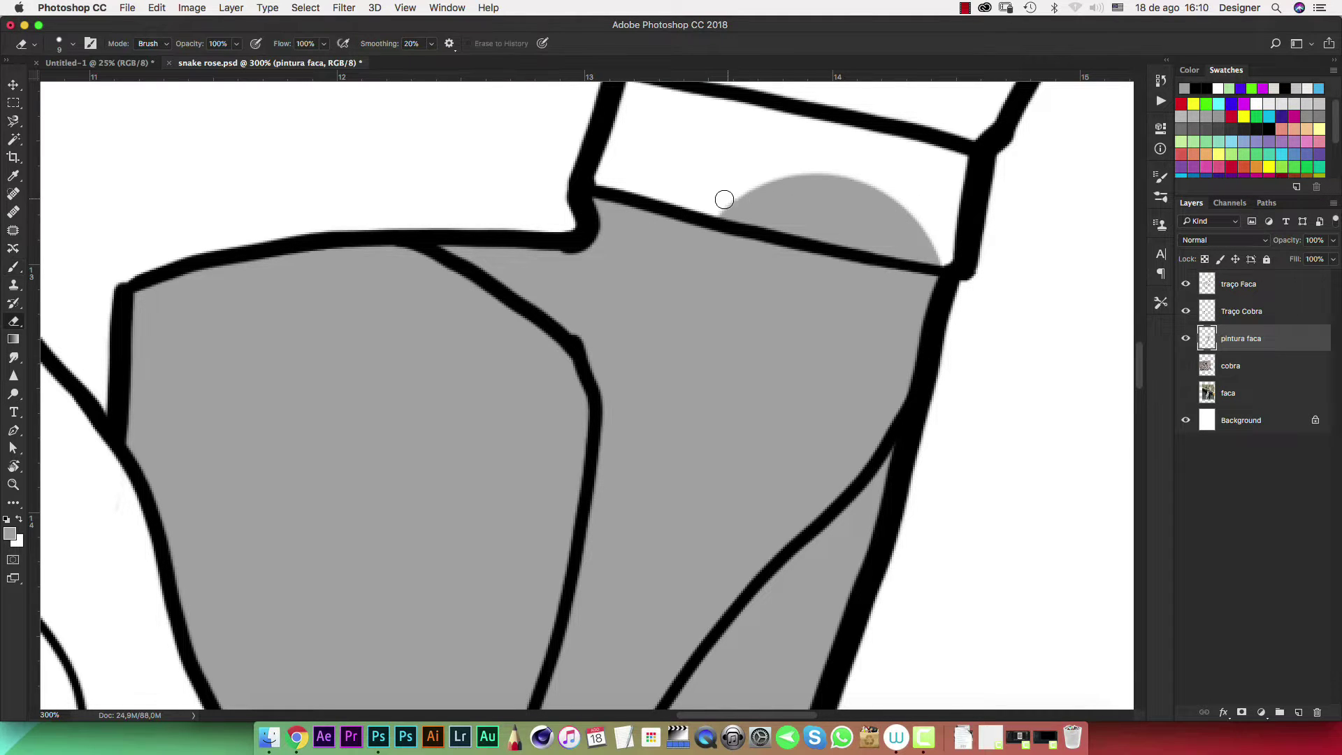
key("bracketright")
key("bracketright")
left_click(723, 187)
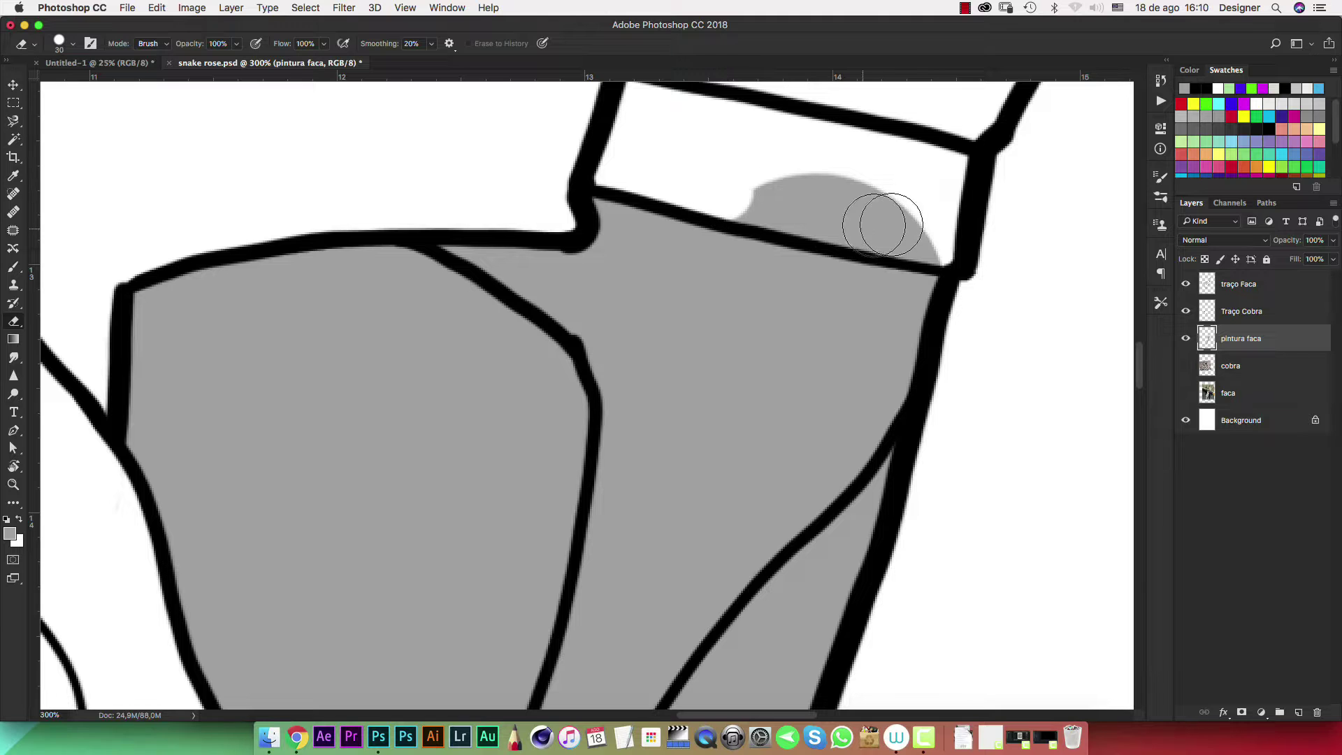
mouse_move(937, 244)
left_mouse_down()
mouse_move(934, 216)
mouse_move(839, 170)
left_mouse_up()
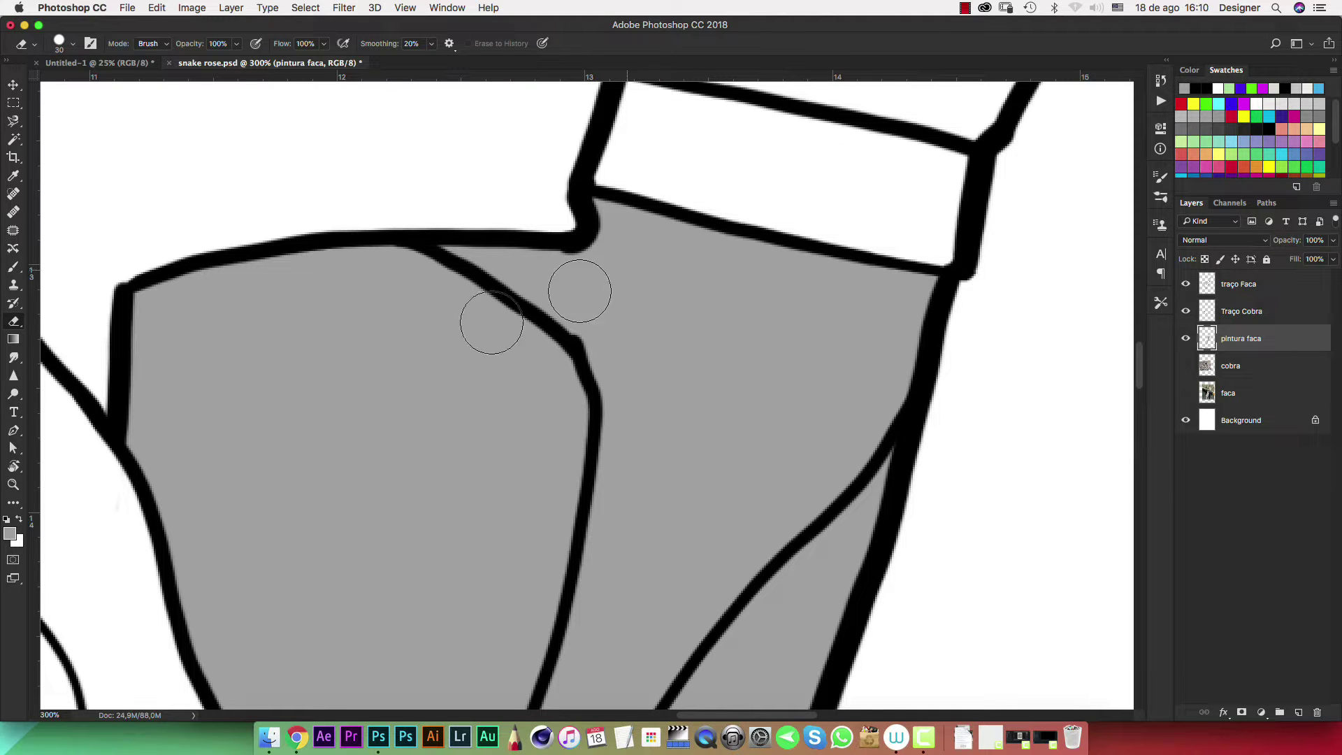
Rename the 'pintura faca' layer to 'lamina faca'
key("super+minus")
key("super+minus")
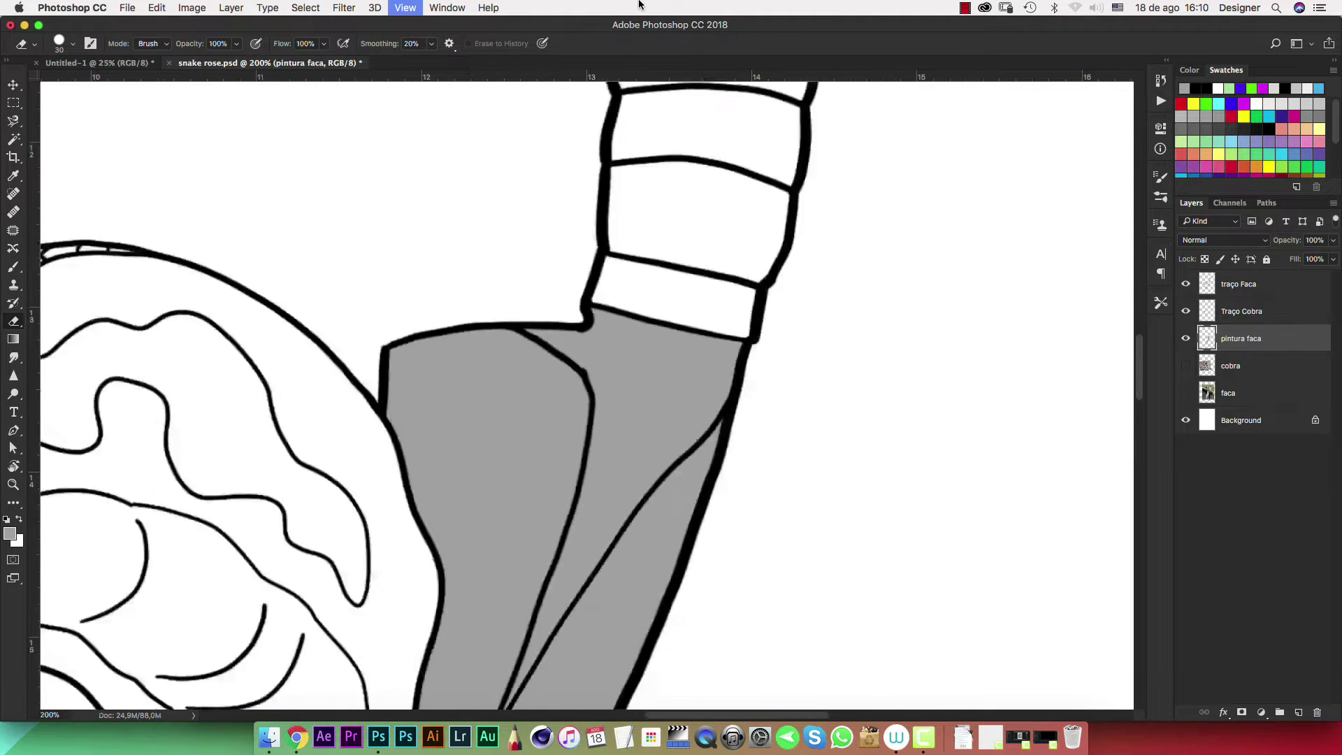
key("super+minus")
key("super+minus")
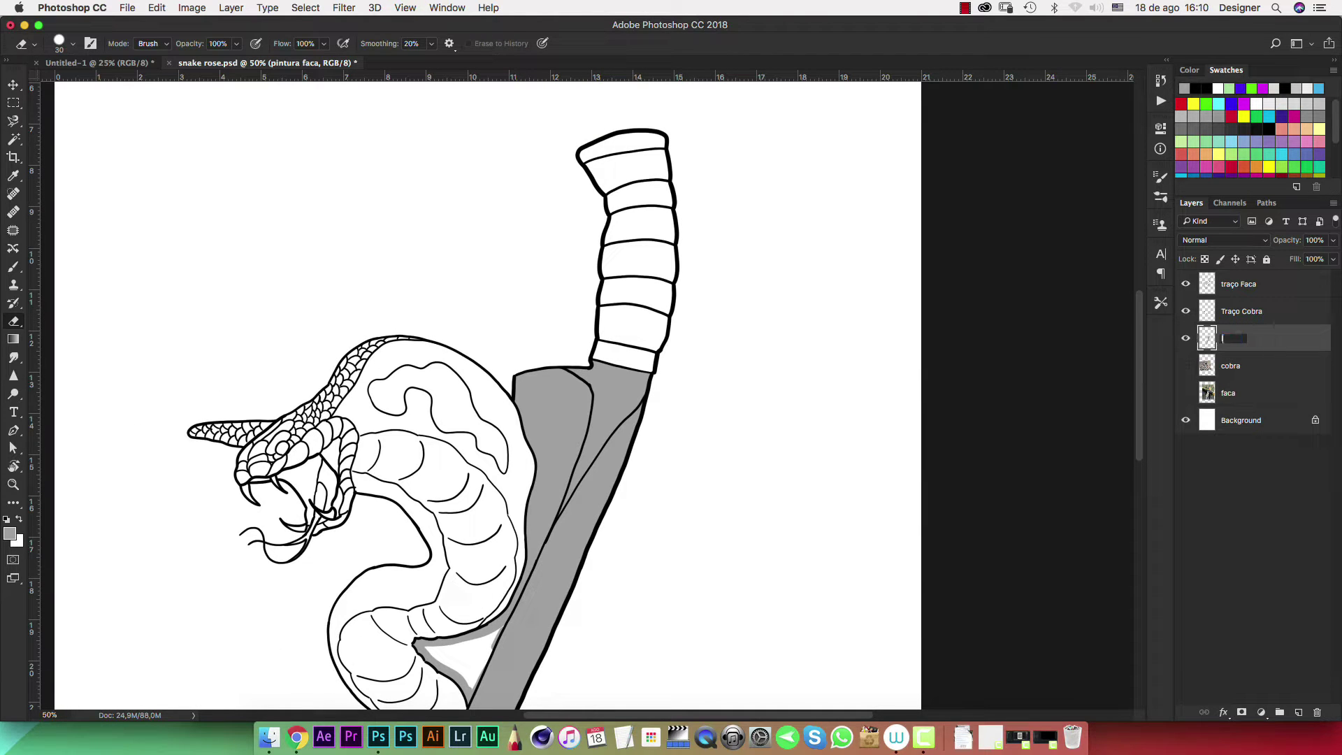
key("Return")
scroll(623, 423, "down", 5)
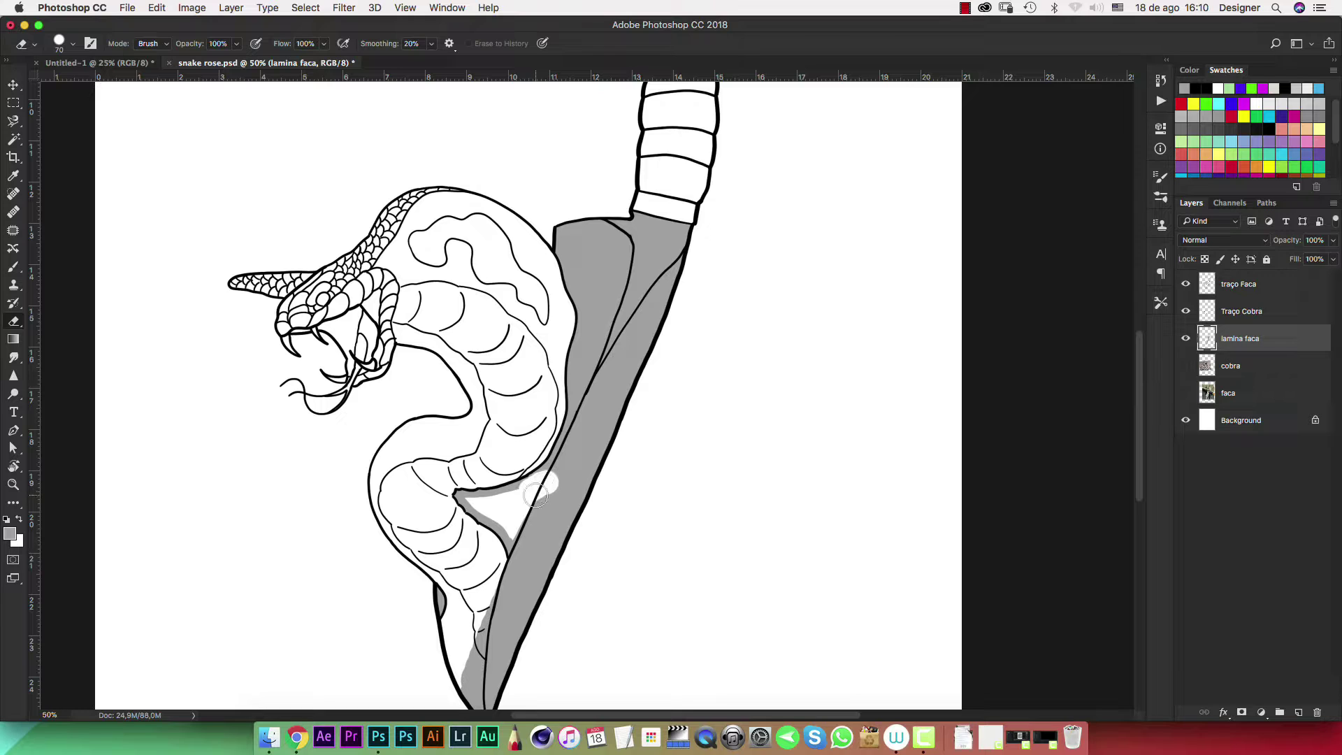
Restore the grey brush and paint the white sliver between the coil and blade
key("x")
key("b")
key("x")
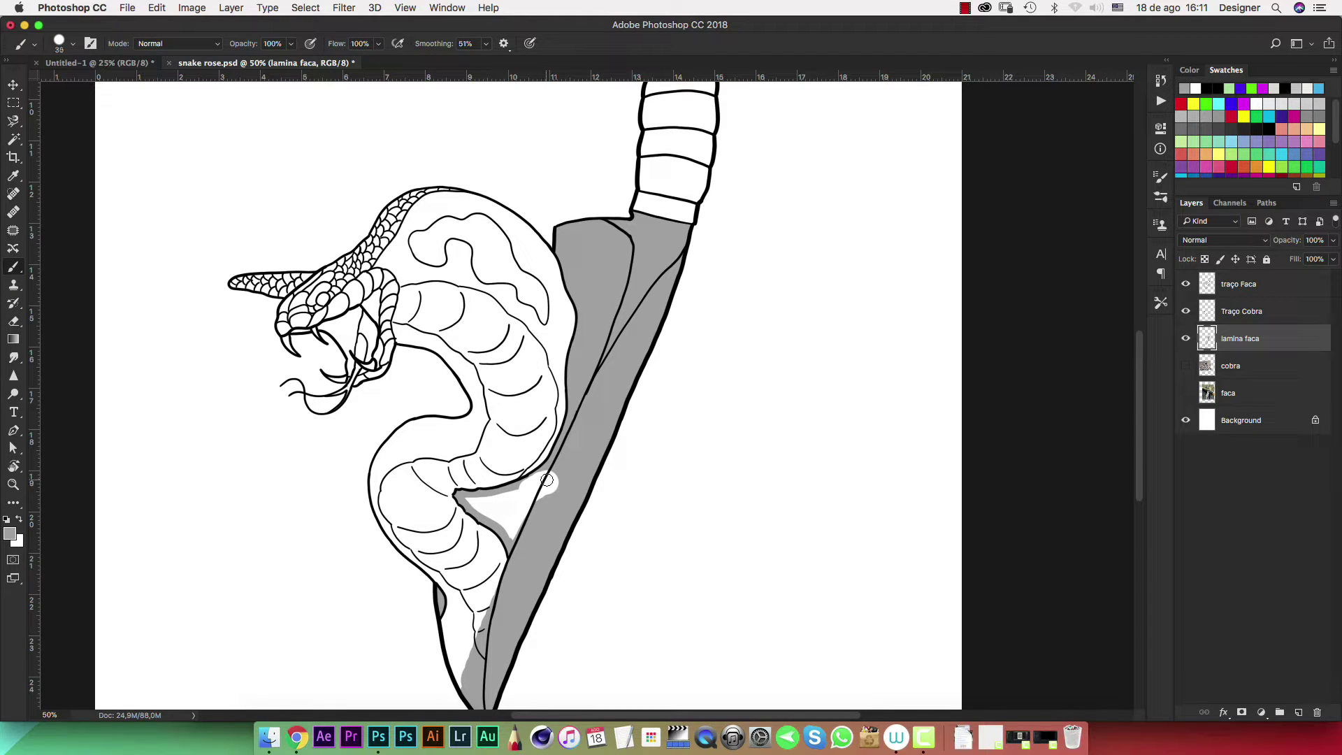
key("bracketright")
key("bracketright")
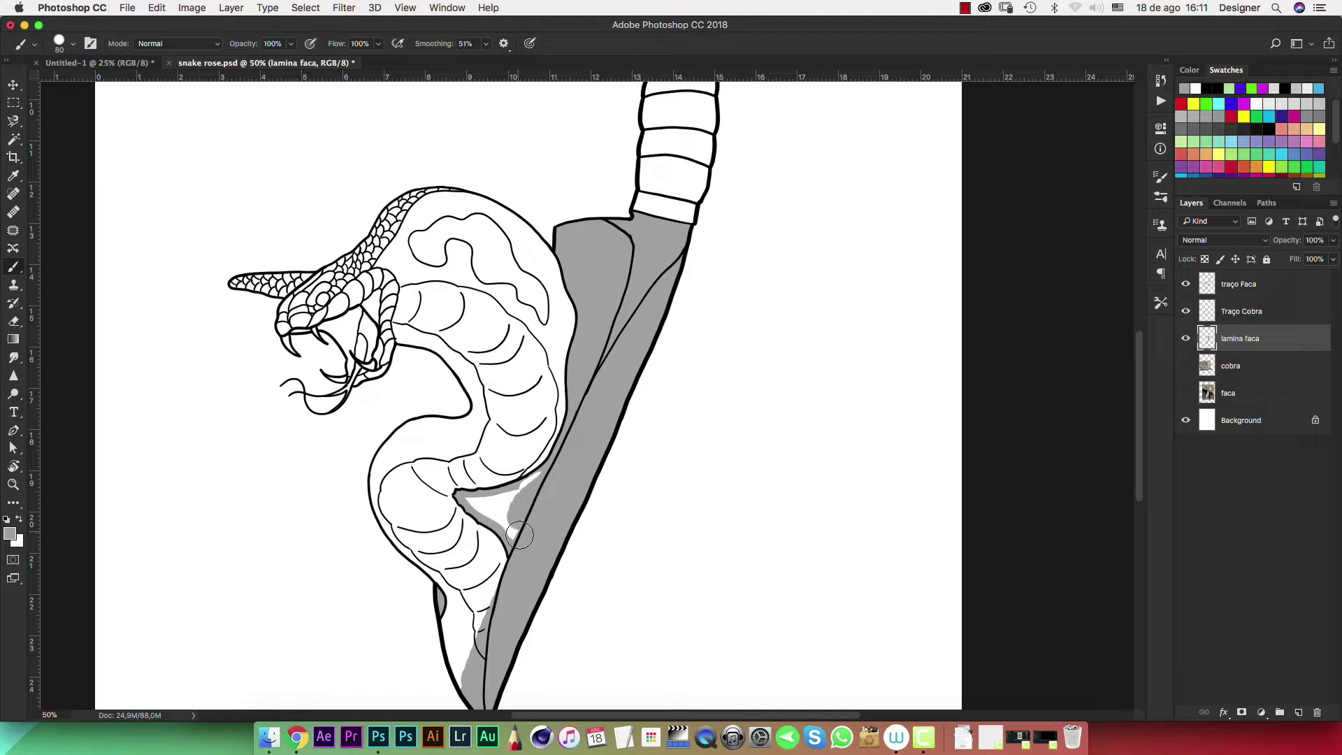
scroll(494, 512, "up", 1)
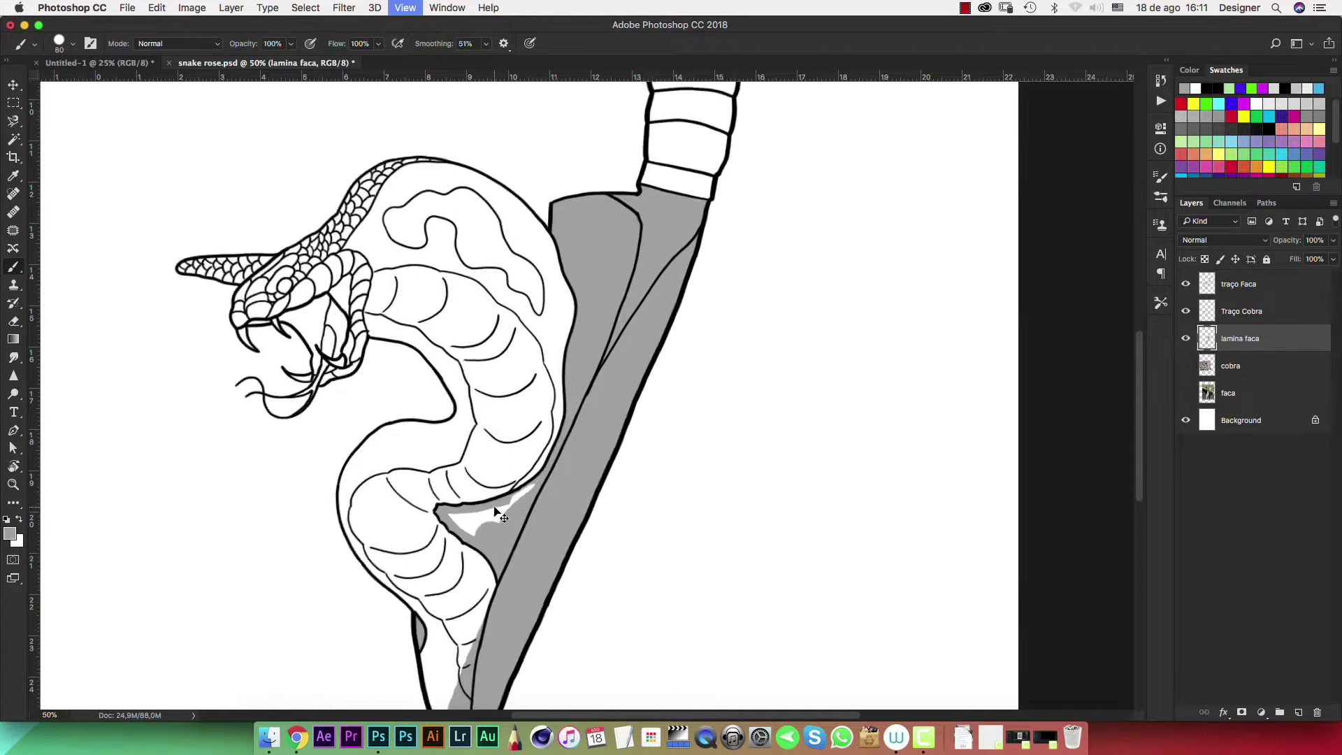
scroll(494, 511, "up", 1)
scroll(559, 419, "down", 3)
scroll(617, 327, "down", 2)
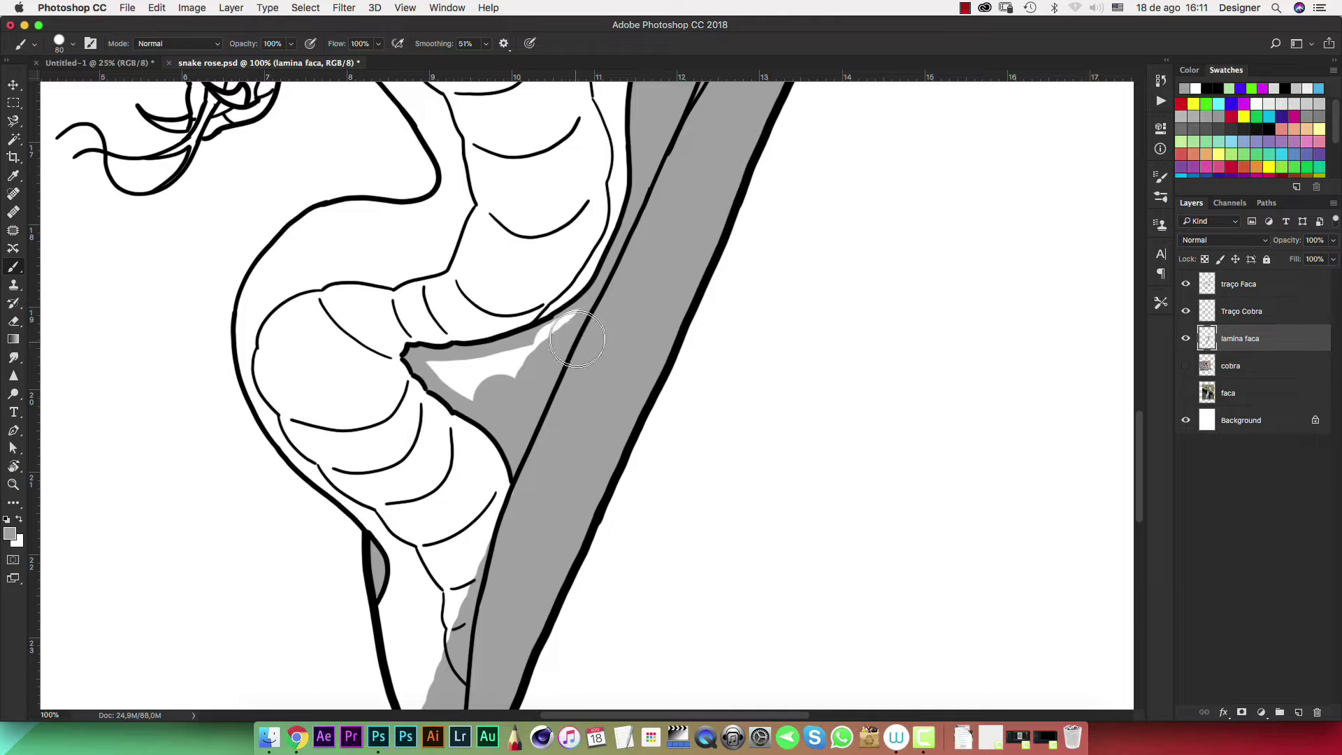
mouse_move(587, 314)
left_mouse_down()
mouse_move(553, 349)
mouse_move(569, 345)
mouse_move(524, 368)
mouse_move(455, 375)
left_mouse_up()
key("bracketleft")
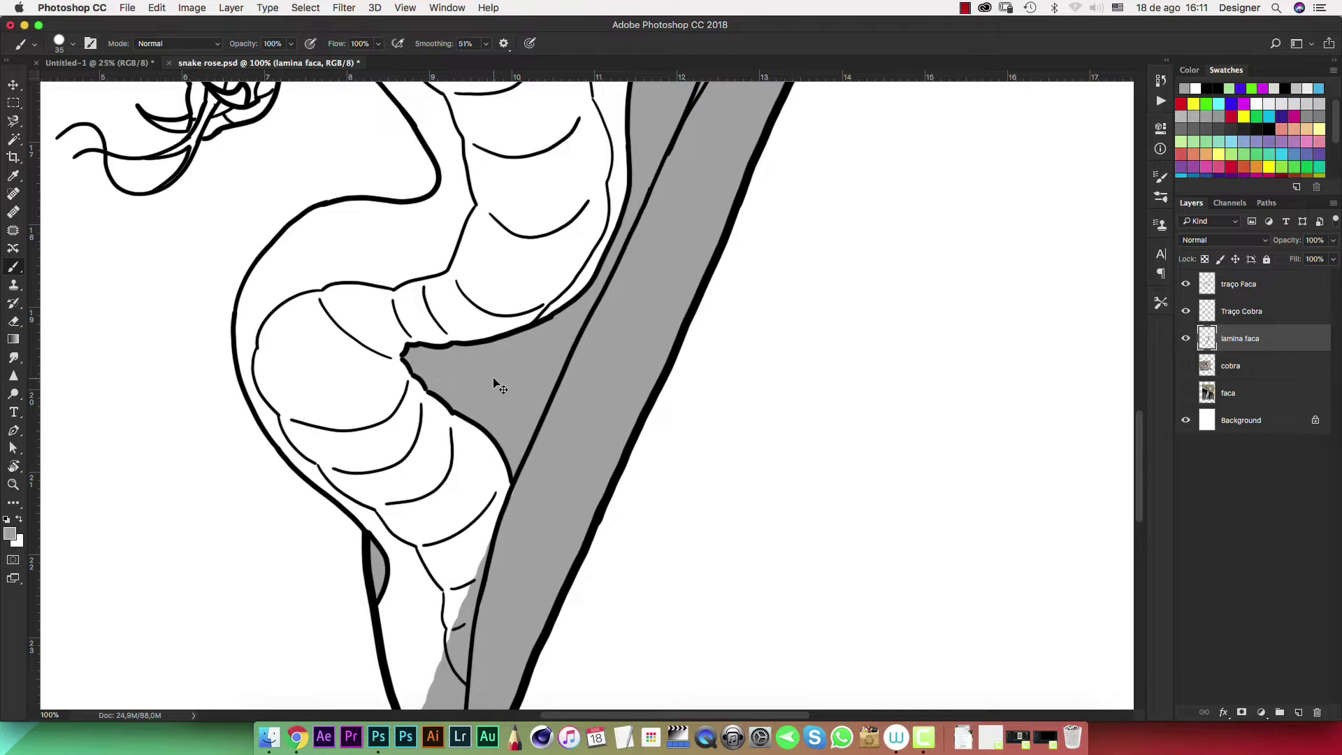
key("super+0")
left_click_drag(741, 441, 675, 505)
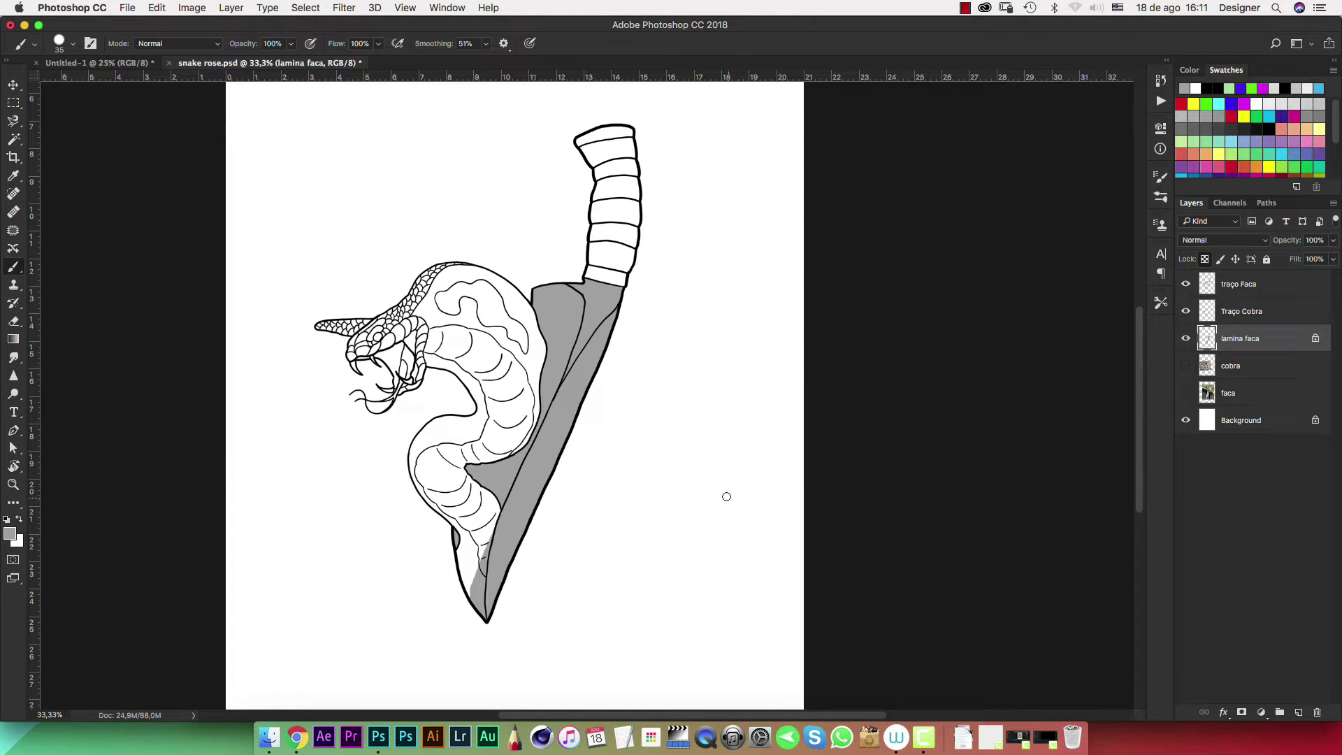
Try a black shading stroke on the blade, then undo it
left_click(1269, 128)
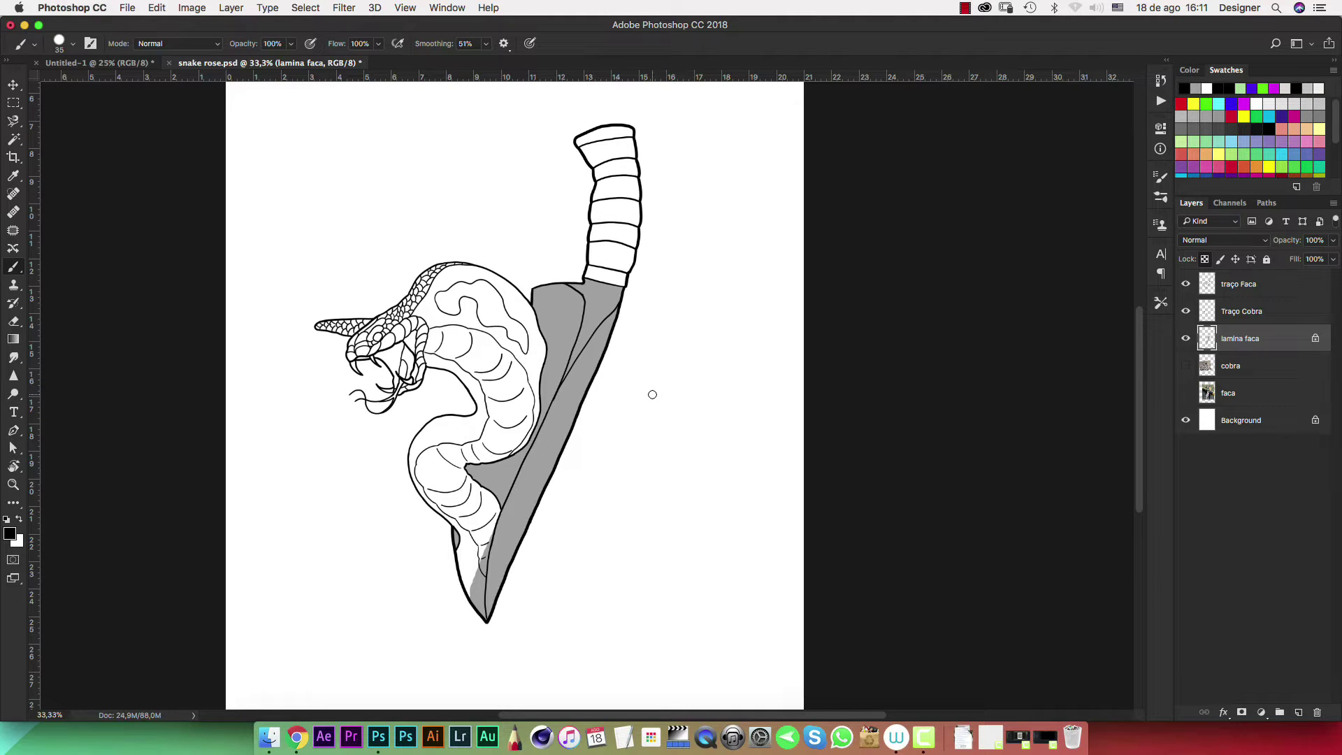
left_click_drag(553, 285, 592, 343)
key("ctrl+z")
Erase the grey spill on the snake's lower coil near the blade tip
key("ctrl+plus")
key("ctrl+plus")
key("ctrl+plus")
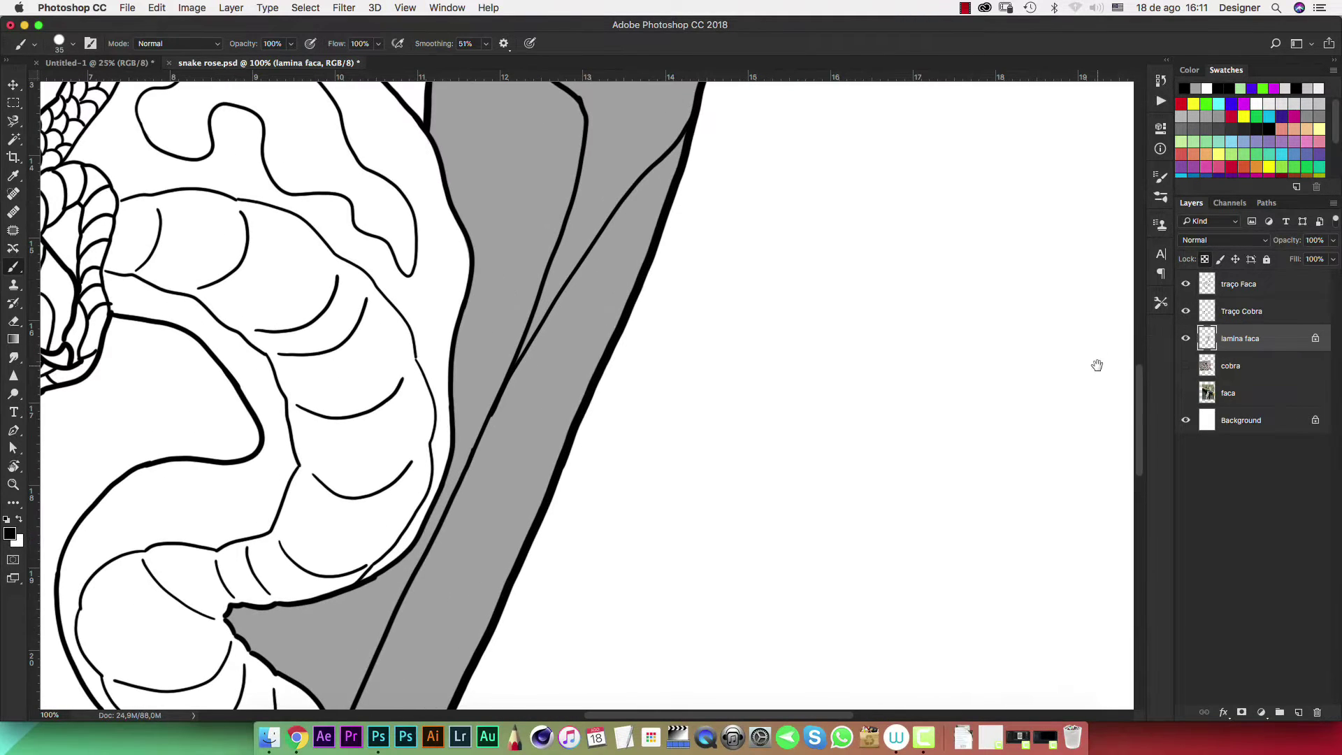
mouse_move(633, 339)
left_mouse_down()
mouse_move(634, 376)
mouse_move(686, 271)
left_mouse_up()
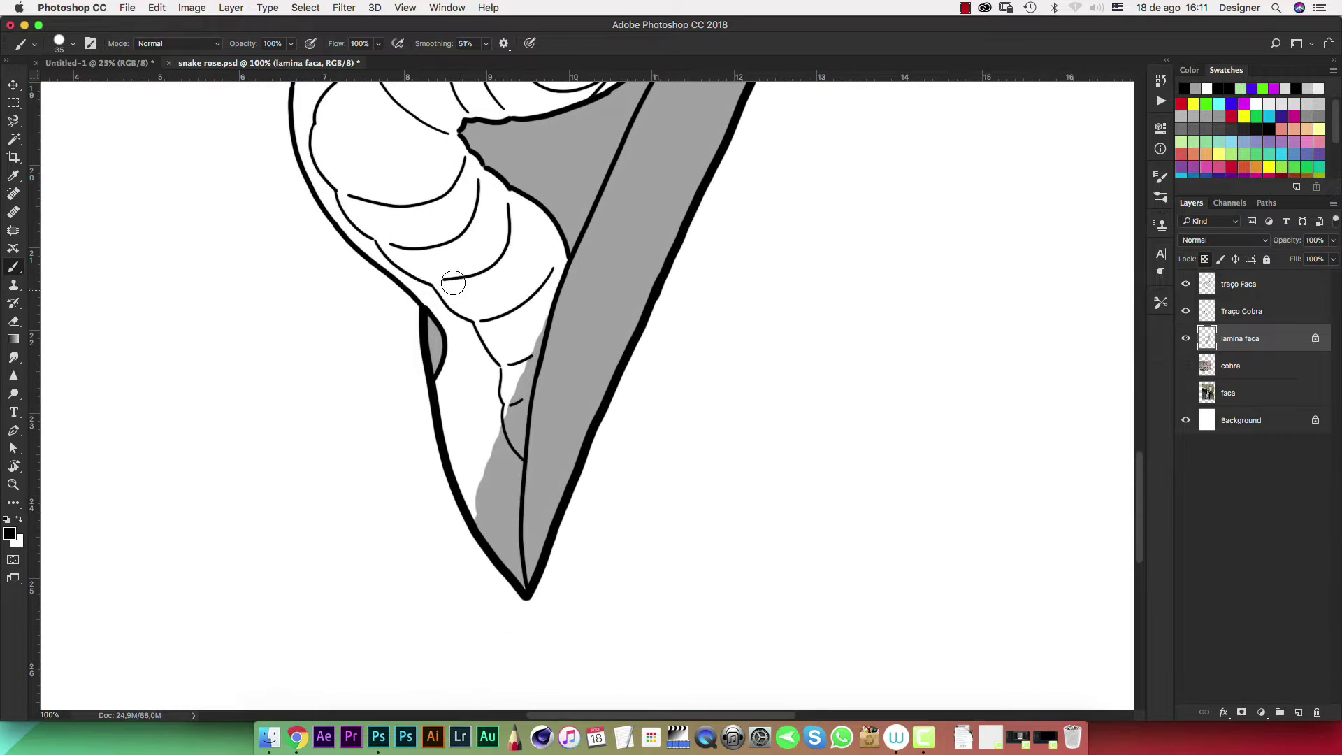
key("e")
mouse_move(518, 311)
left_mouse_down()
mouse_move(489, 510)
mouse_move(497, 568)
left_mouse_up()
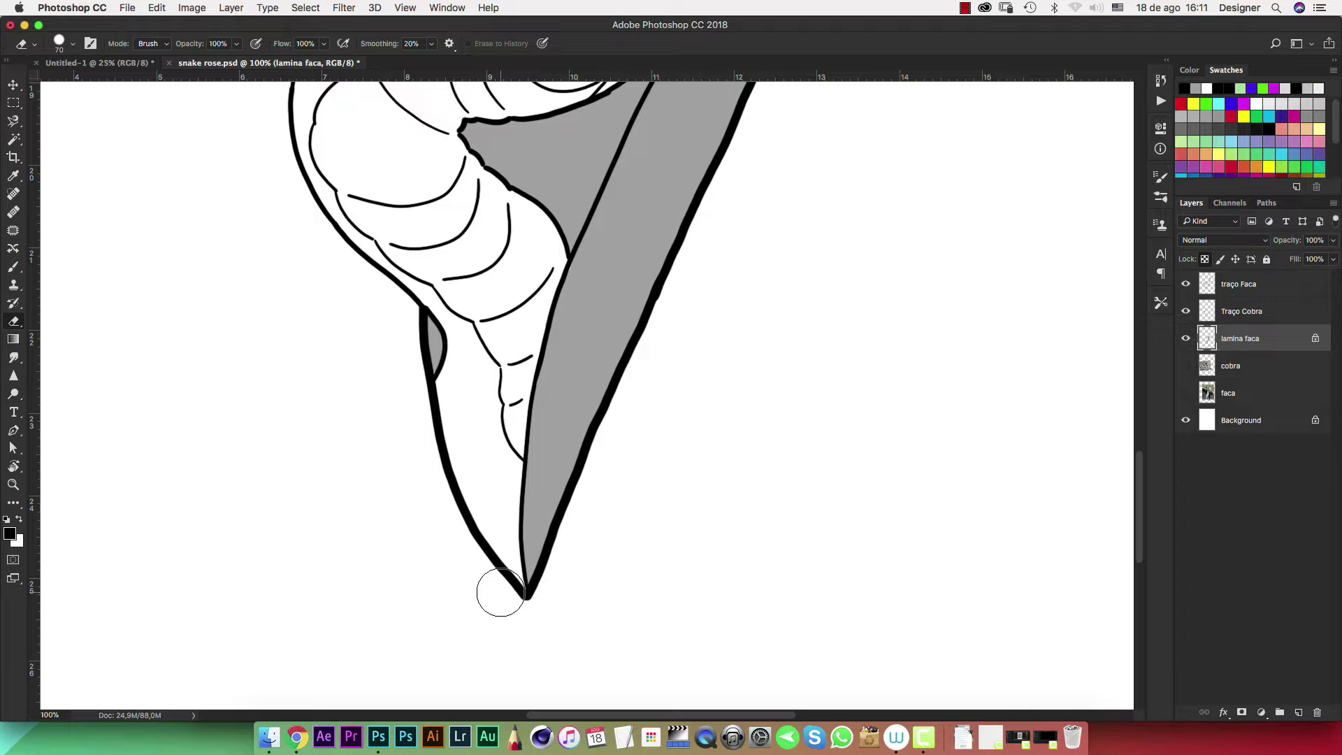
key("super+minus")
key("super+minus")
key("super+minus")
key("super+minus")
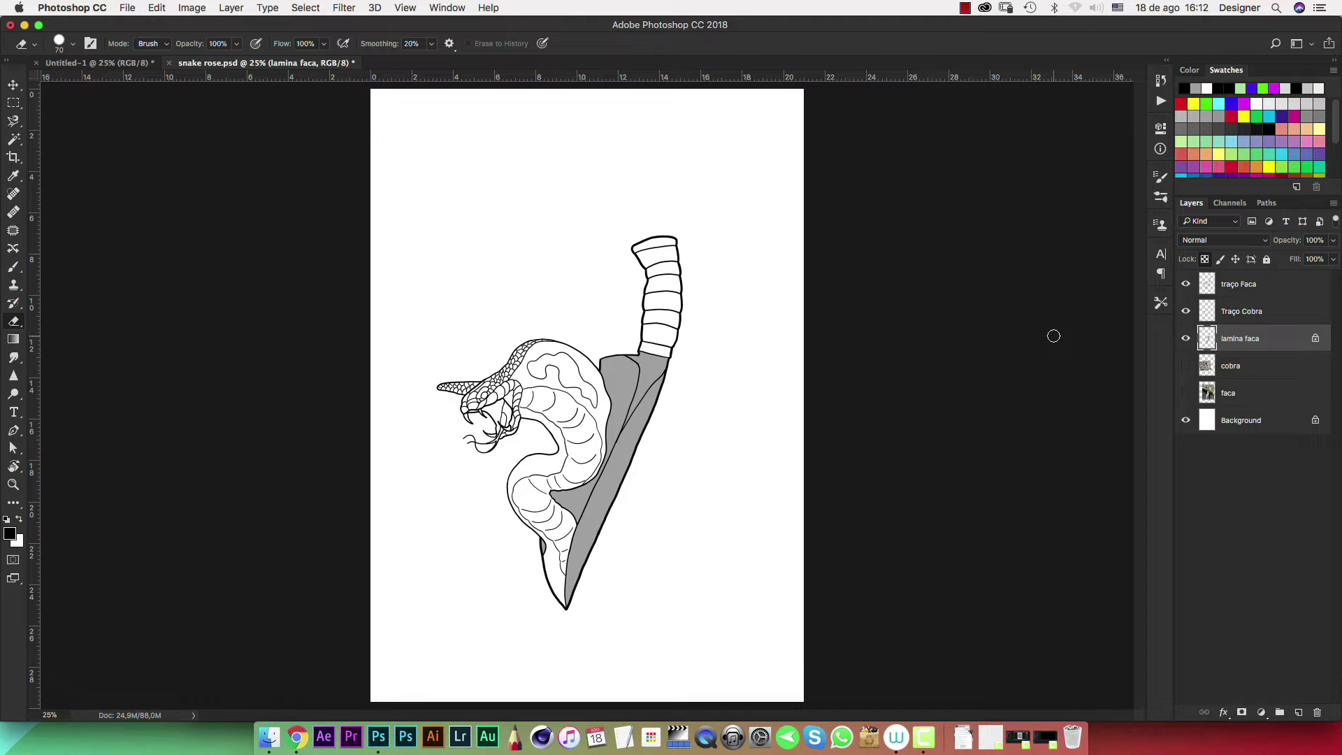
key("super+plus")
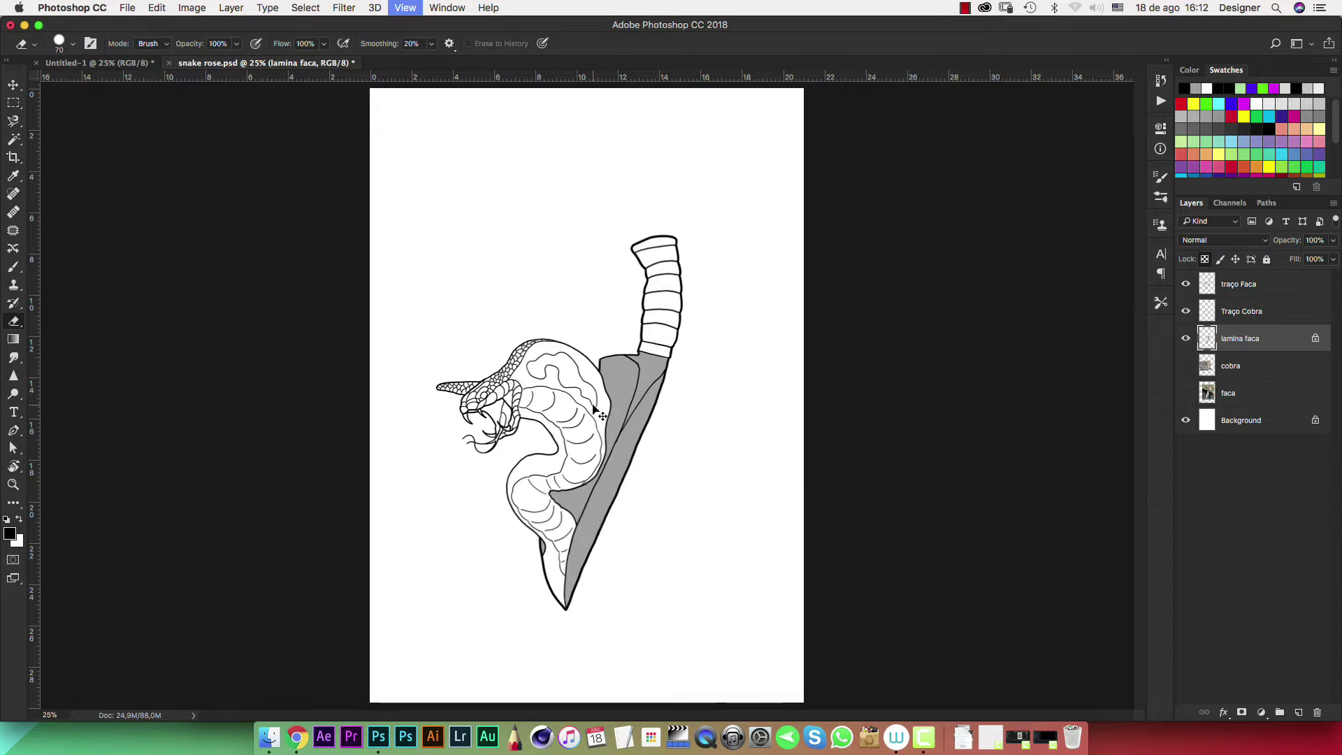
key("super+plus")
left_click_drag(649, 367, 621, 203)
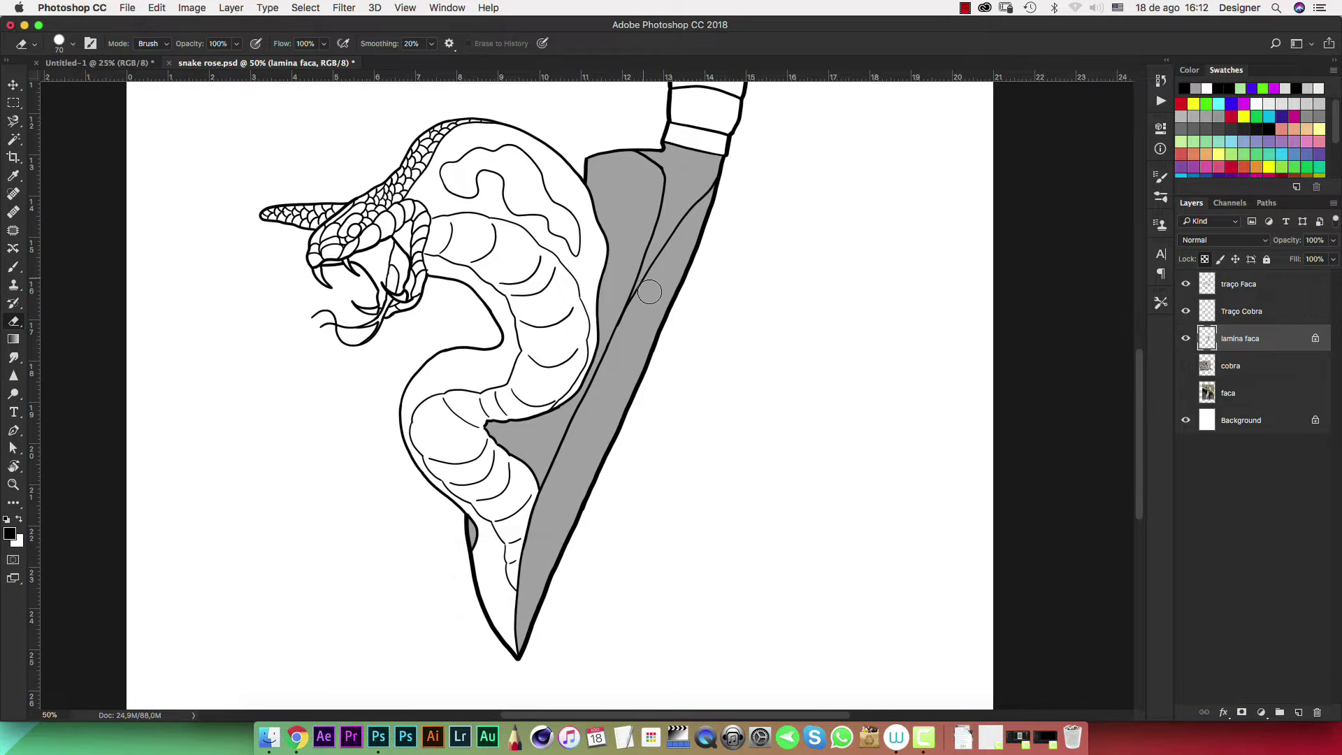
Try pressure-based Transfer in Brush Settings, then turn it back off
left_click(1161, 200)
left_click(1161, 180)
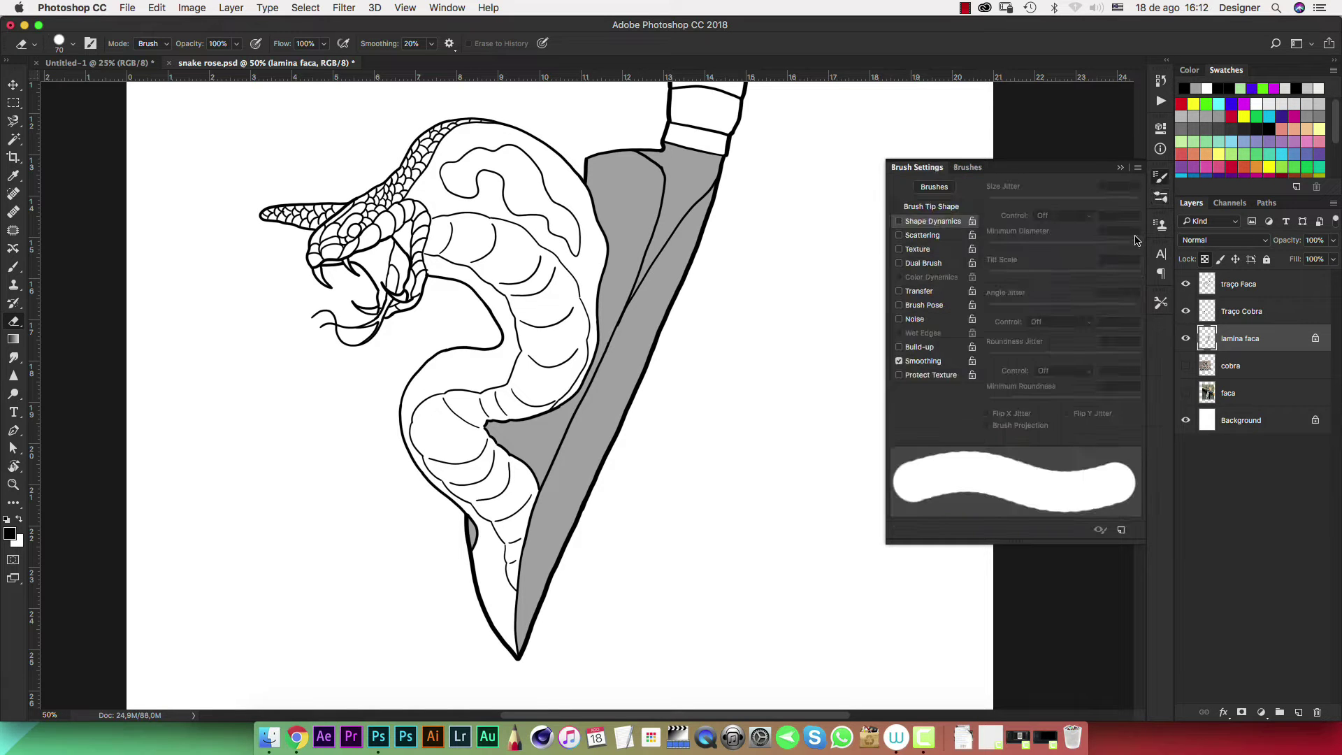
left_click(900, 290)
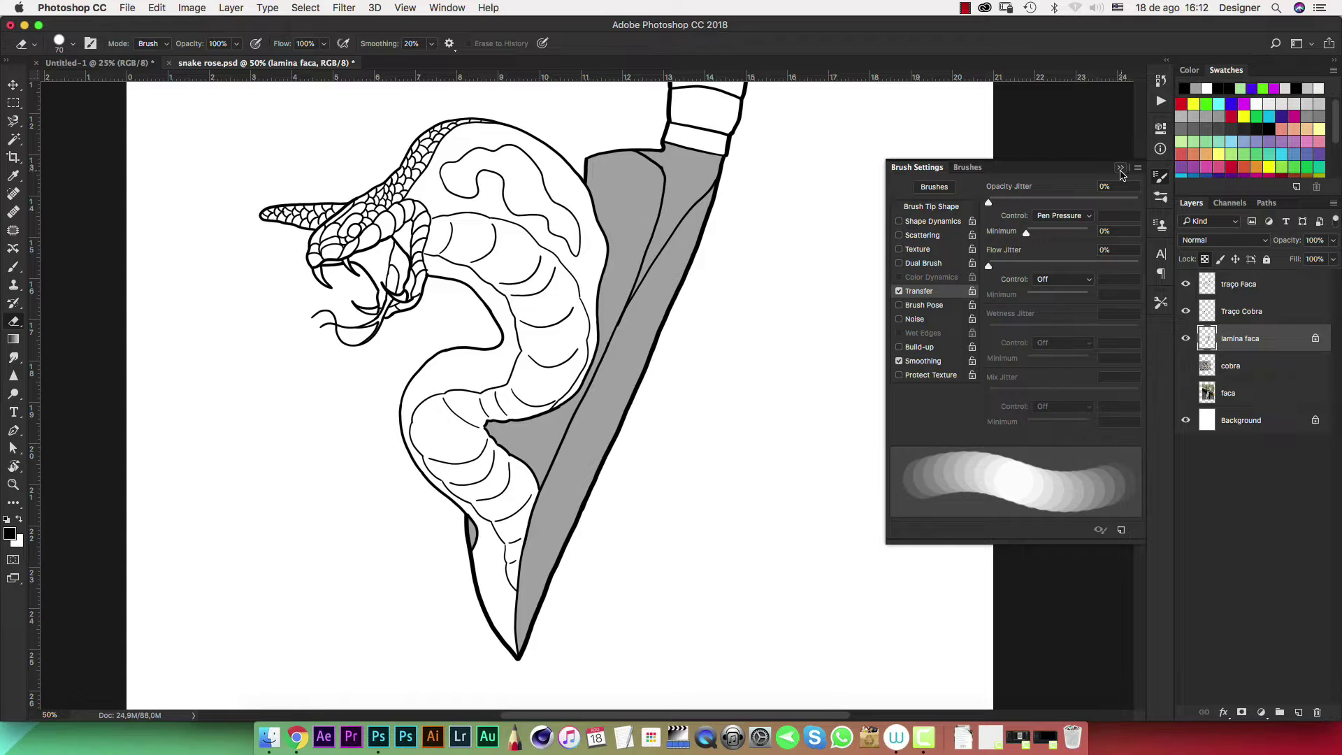
left_click(900, 291)
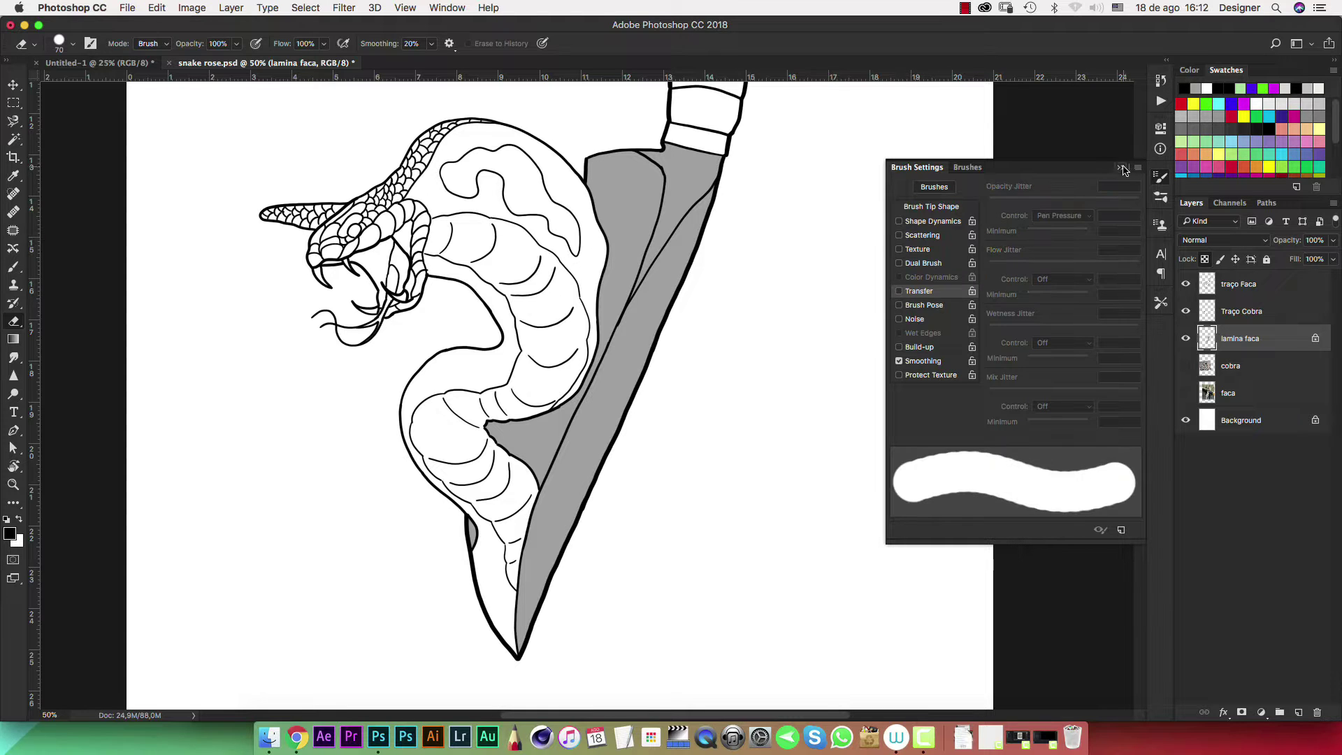
left_click(1122, 169)
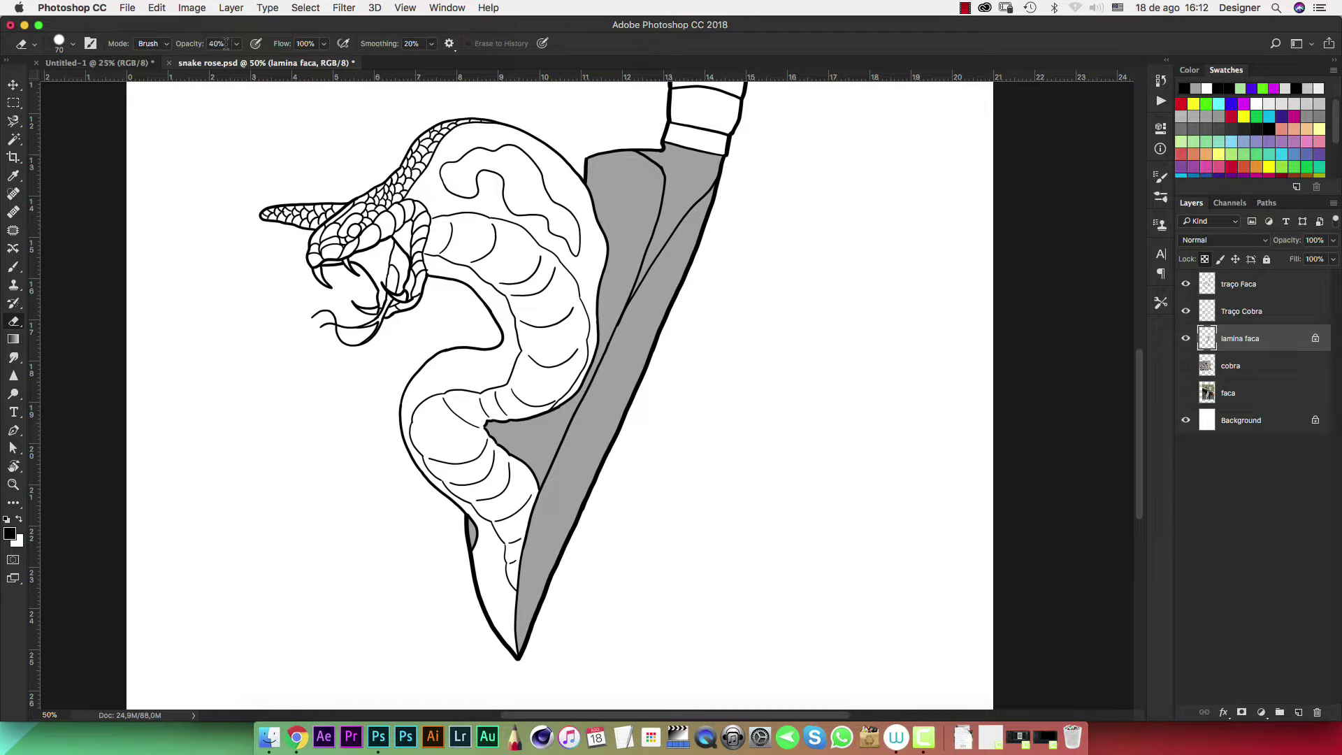
Test an eraser streak and dark brush streaks on the blade, undoing them all
left_click_drag(678, 176, 661, 254)
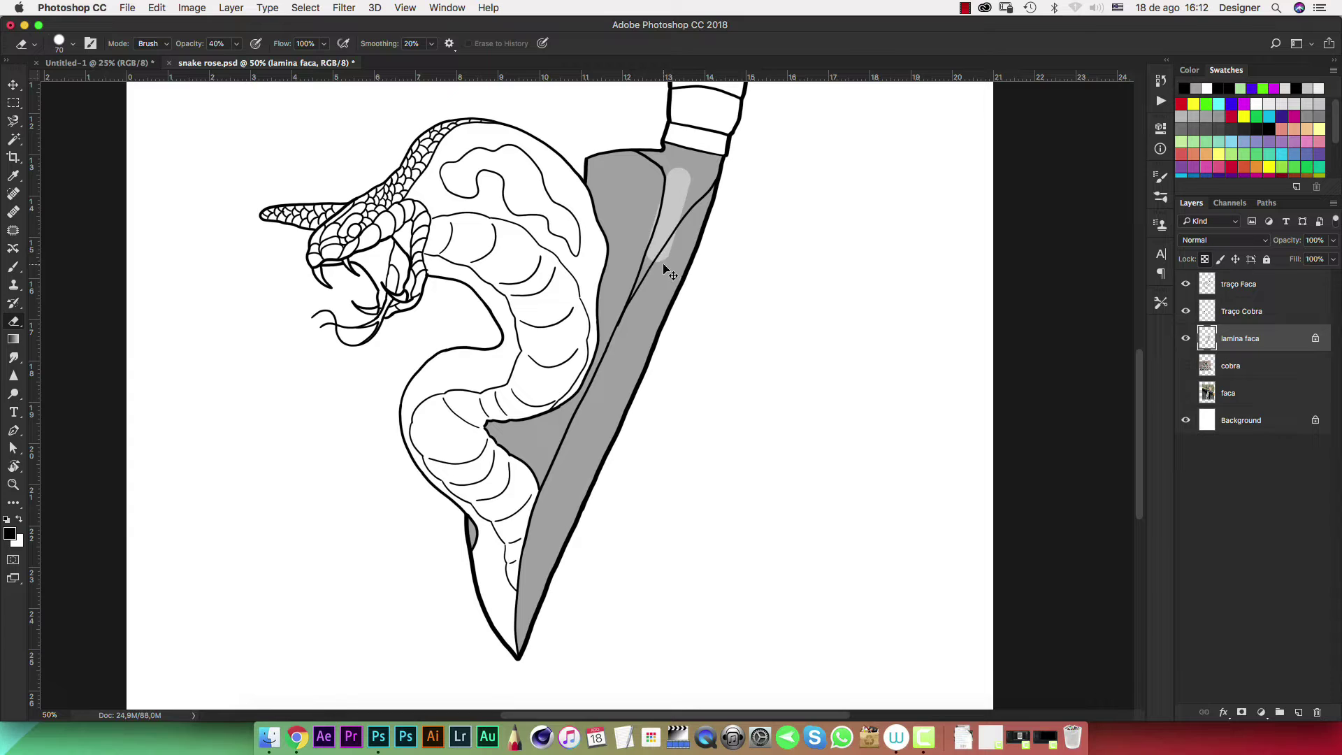
key("super+z")
key("b")
left_click_drag(674, 183, 644, 332)
left_click_drag(671, 260, 632, 350)
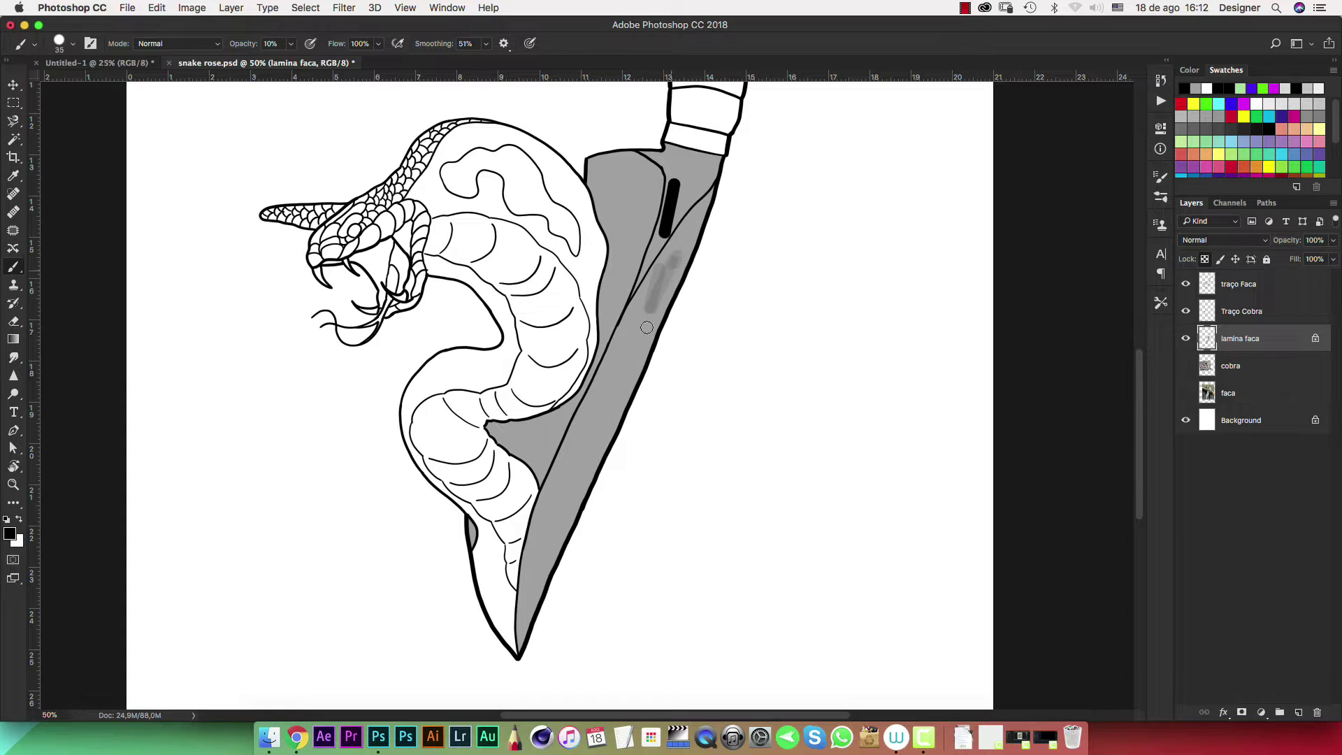
left_click_drag(674, 265, 649, 312)
key("ctrl+alt+z")
key("ctrl+alt+z")
key("ctrl+alt+z")
key("ctrl+alt+z")
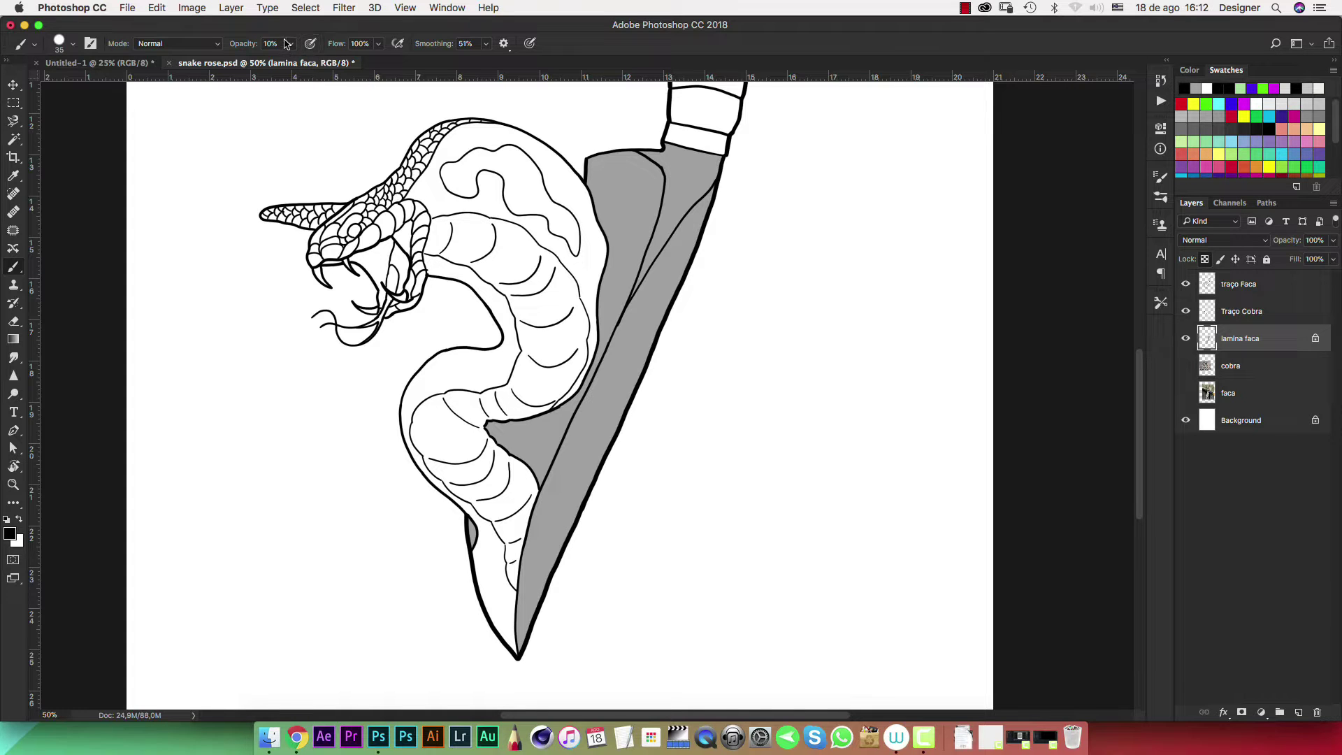
Set brush hardness to 0% and try soft dark strokes on the blade
right_click(625, 235)
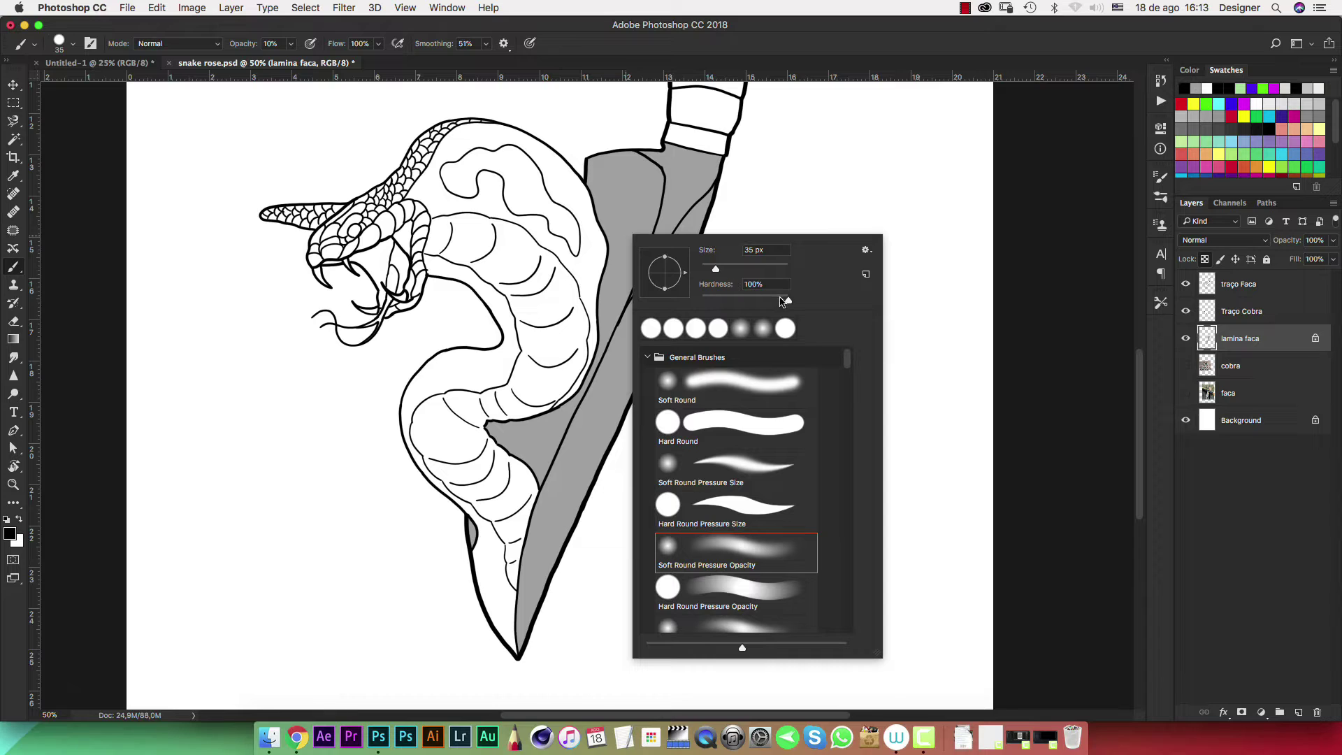
left_click_drag(789, 301, 675, 306)
left_click(773, 174)
left_click_drag(665, 214, 643, 320)
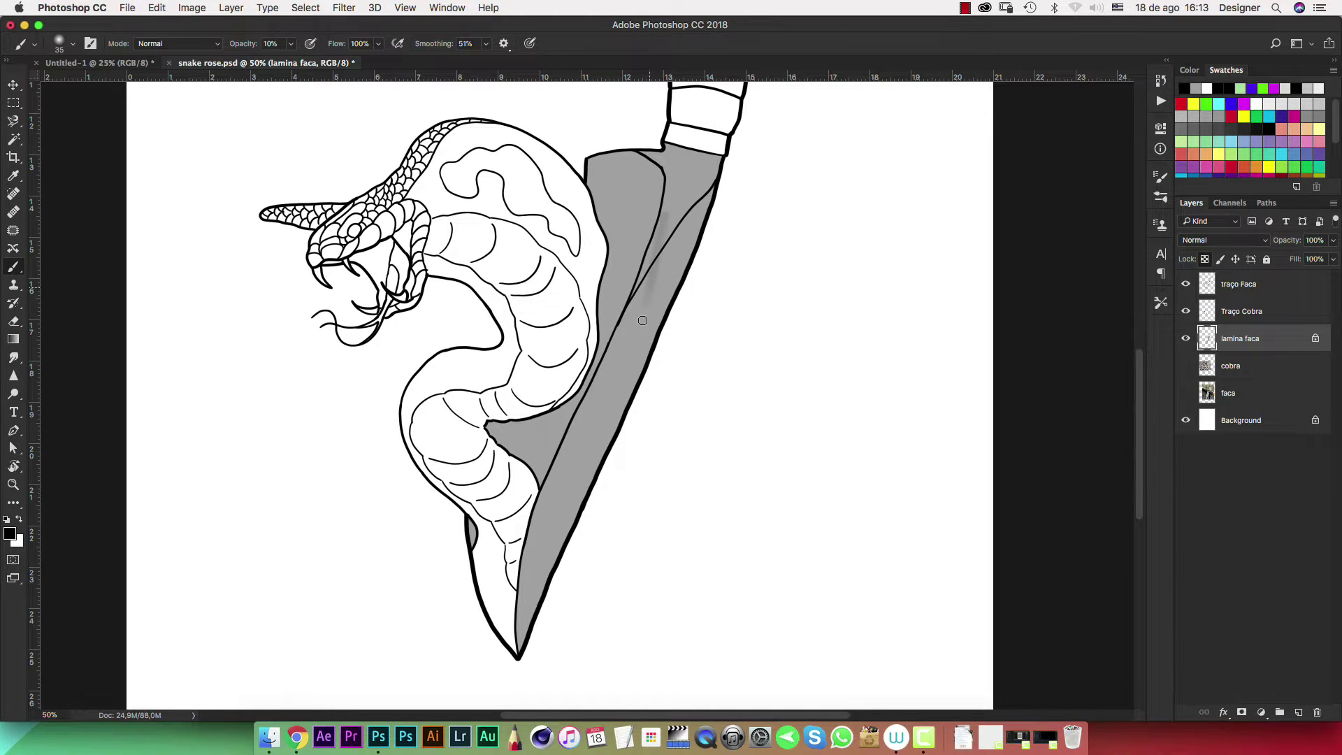
key("ctrl+z")
left_click_drag(658, 268, 619, 375)
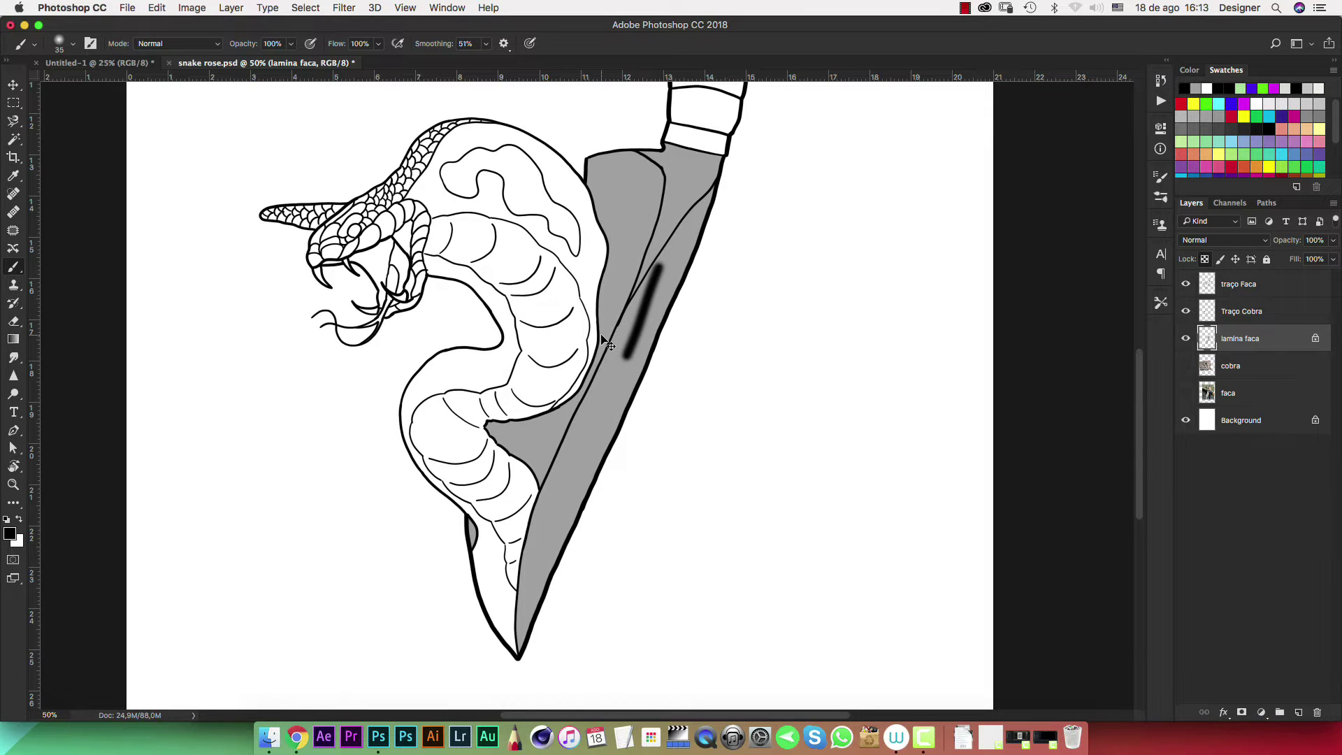
scroll(603, 339, "up", 2)
scroll(600, 344, "up", 1)
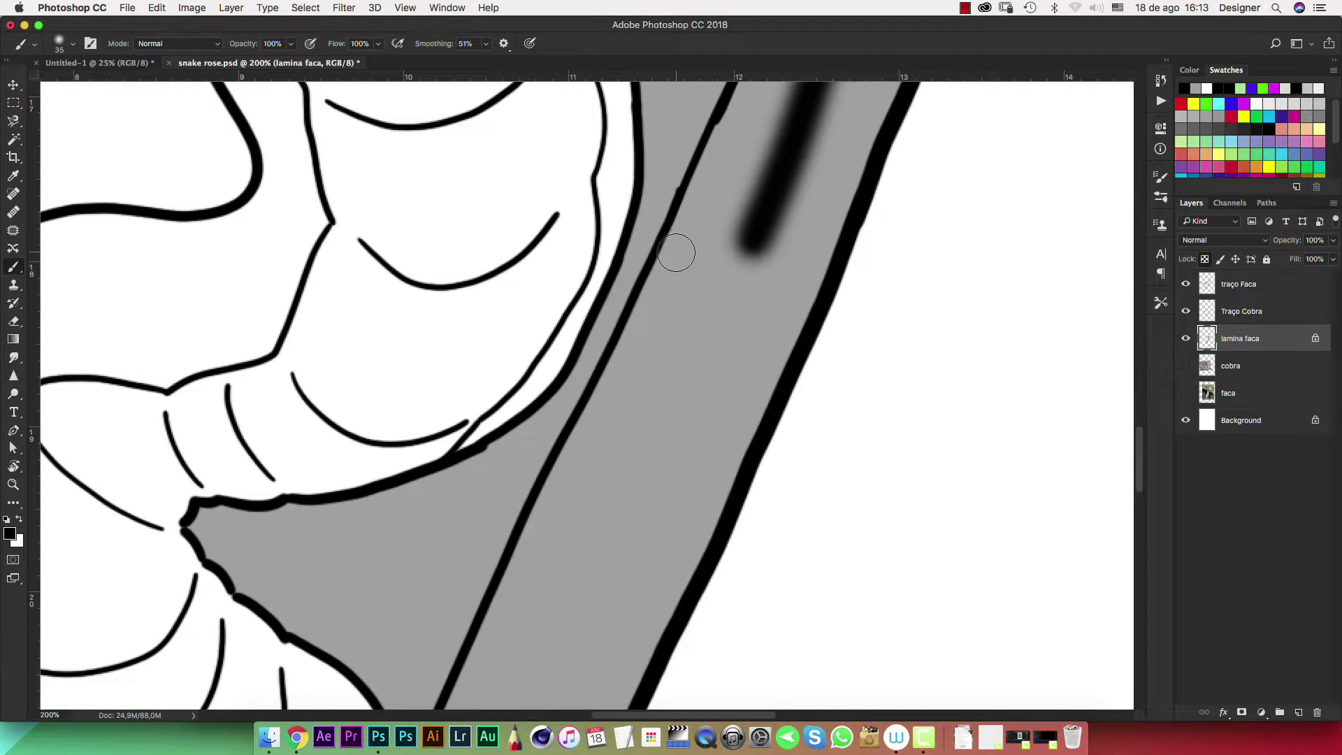
Set hardness to 100%, test a hard stroke, and undo the trial strokes
right_click(671, 309)
left_click_drag(759, 362, 838, 380)
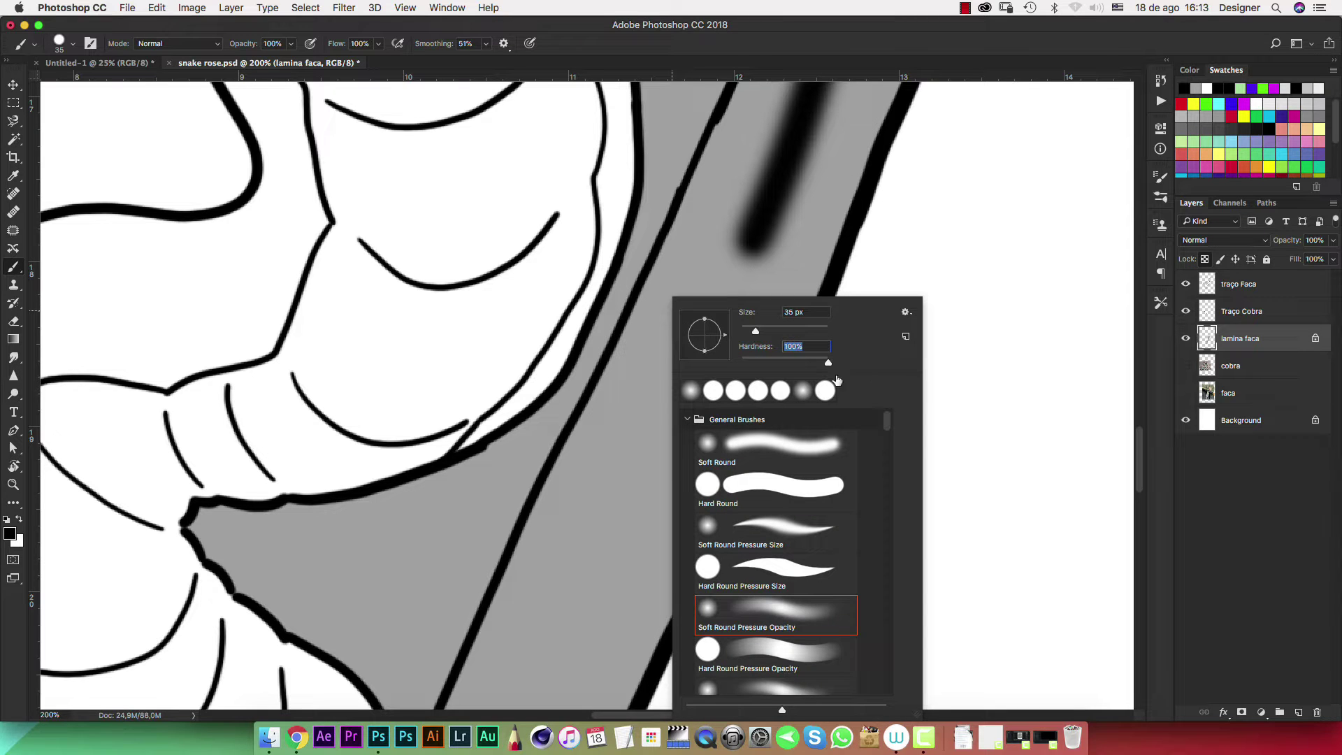
left_click_drag(645, 430, 616, 517)
key("ctrl+z")
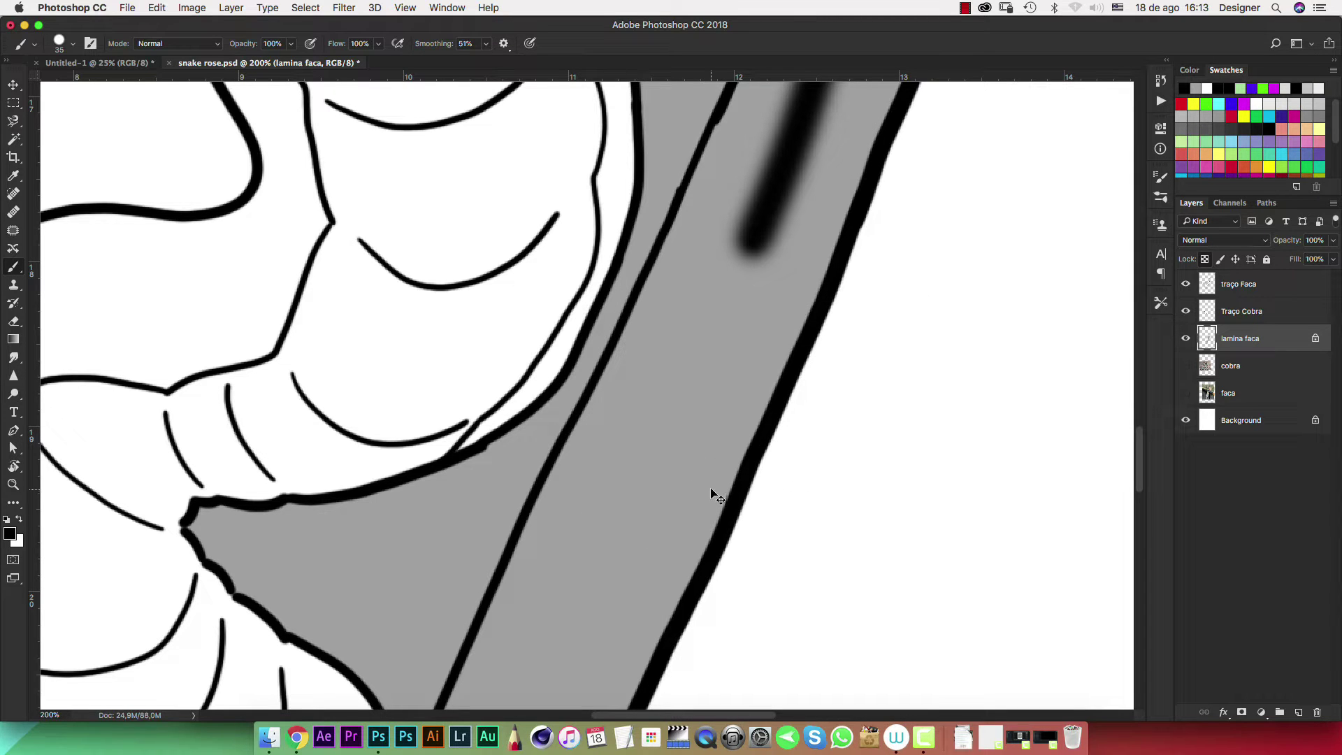
key("ctrl+z")
left_click_drag(713, 287, 587, 448)
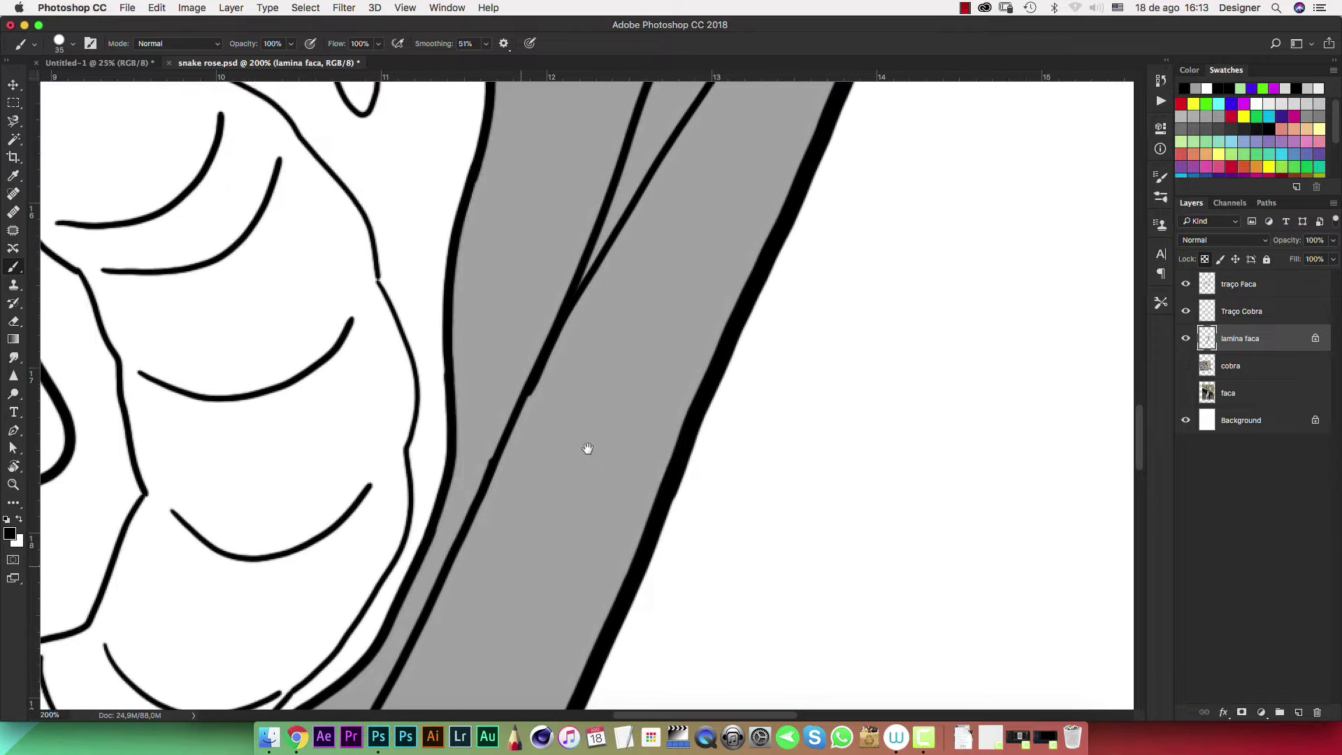
key("ctrl+minus")
key("ctrl+minus")
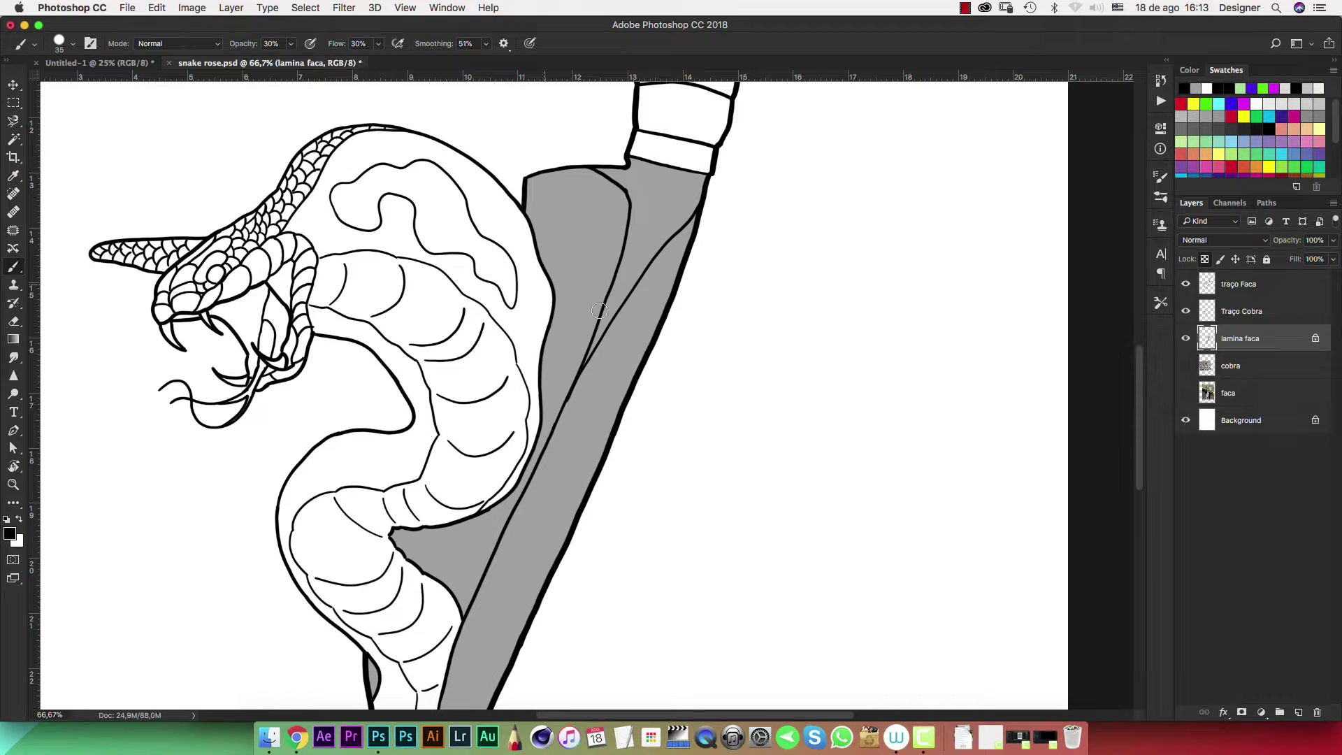
Enlarge the brush to 90 px, shade the upper blade, then undo the shading
key("bracketright")
key("bracketright")
key("bracketright")
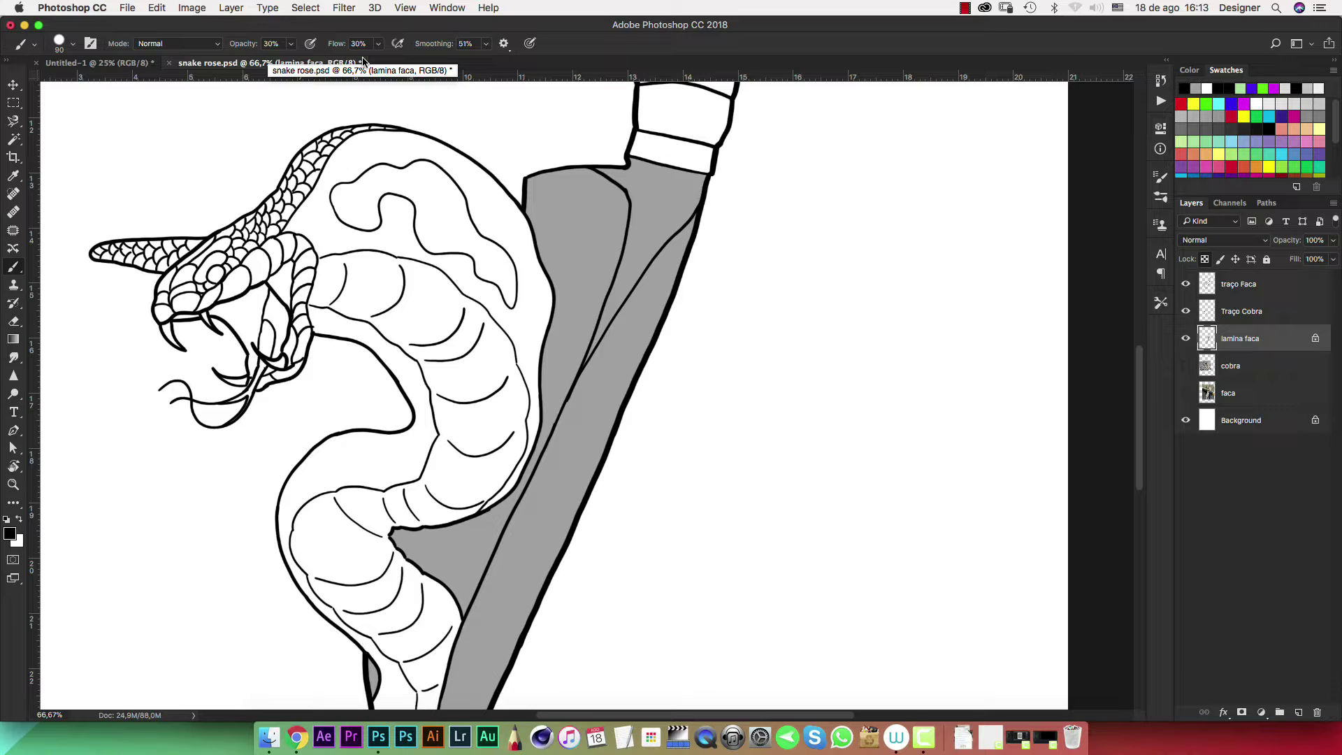
left_click_drag(667, 185, 637, 276)
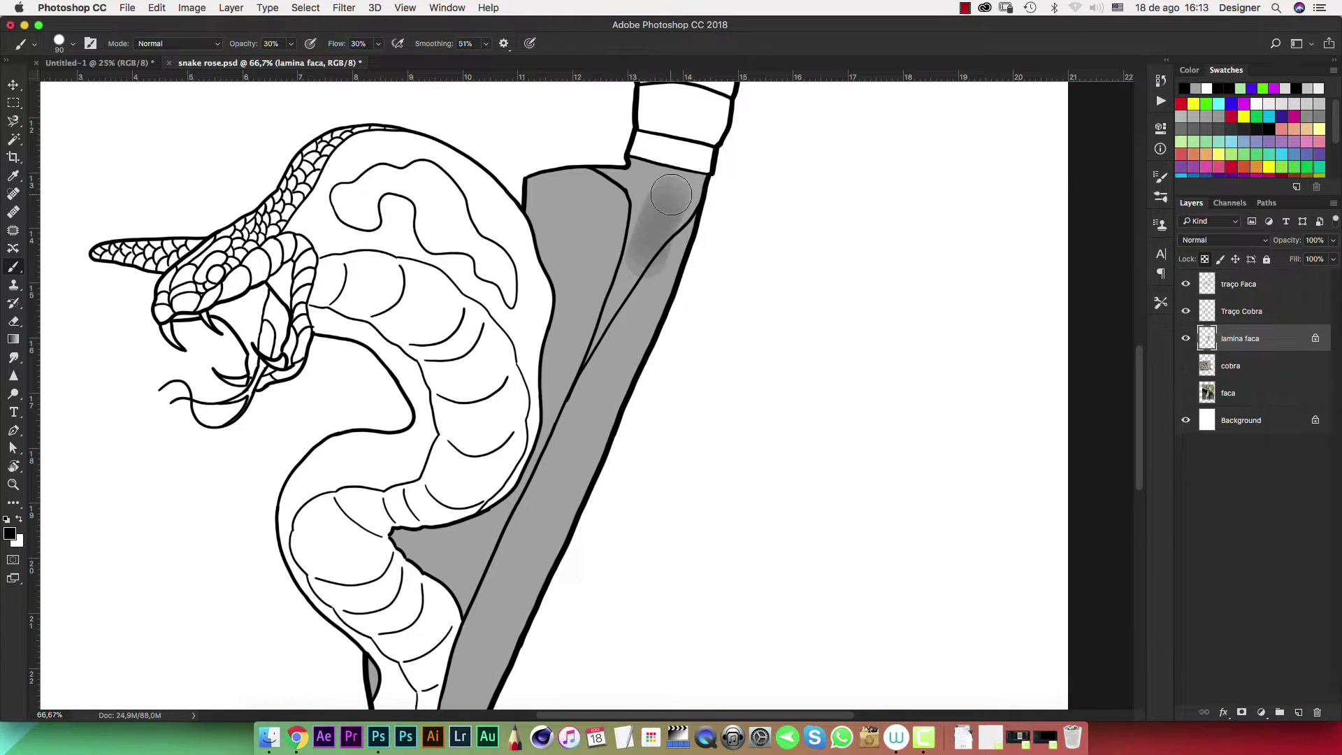
left_click_drag(671, 195, 644, 269)
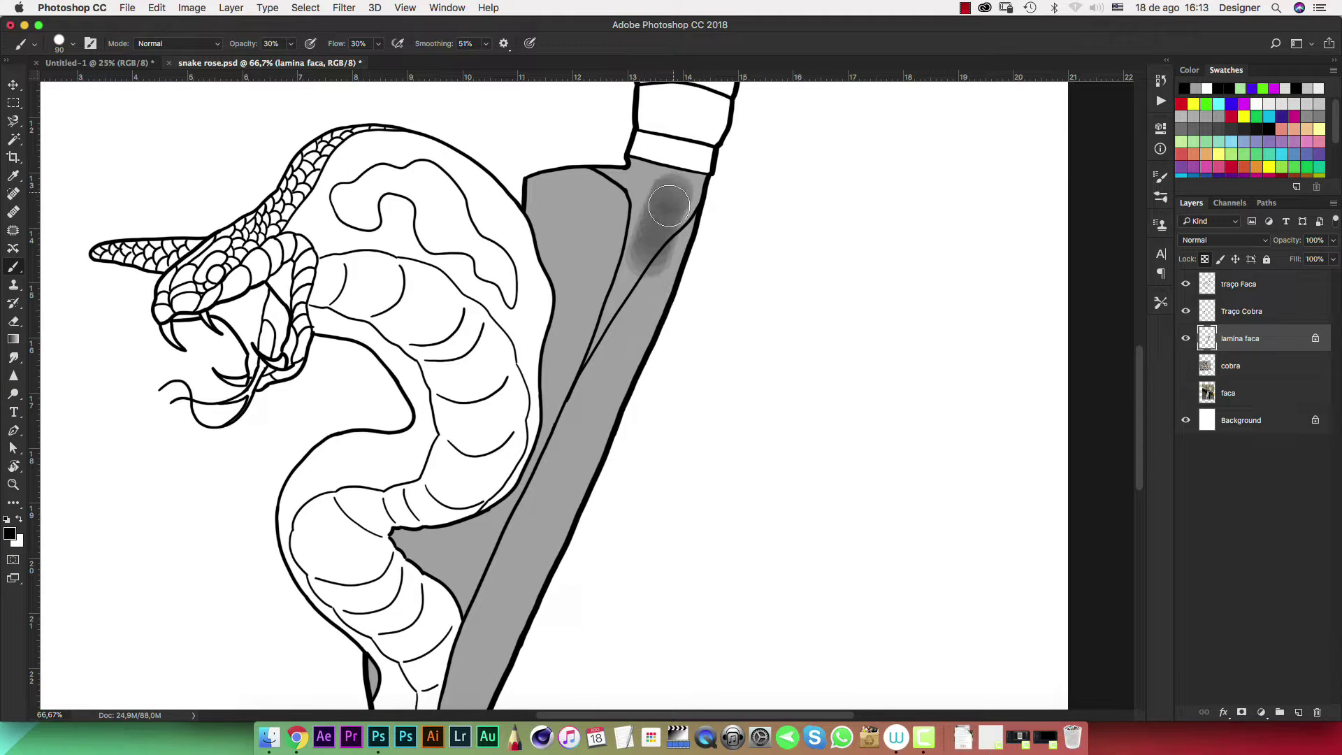
left_click_drag(669, 206, 647, 266)
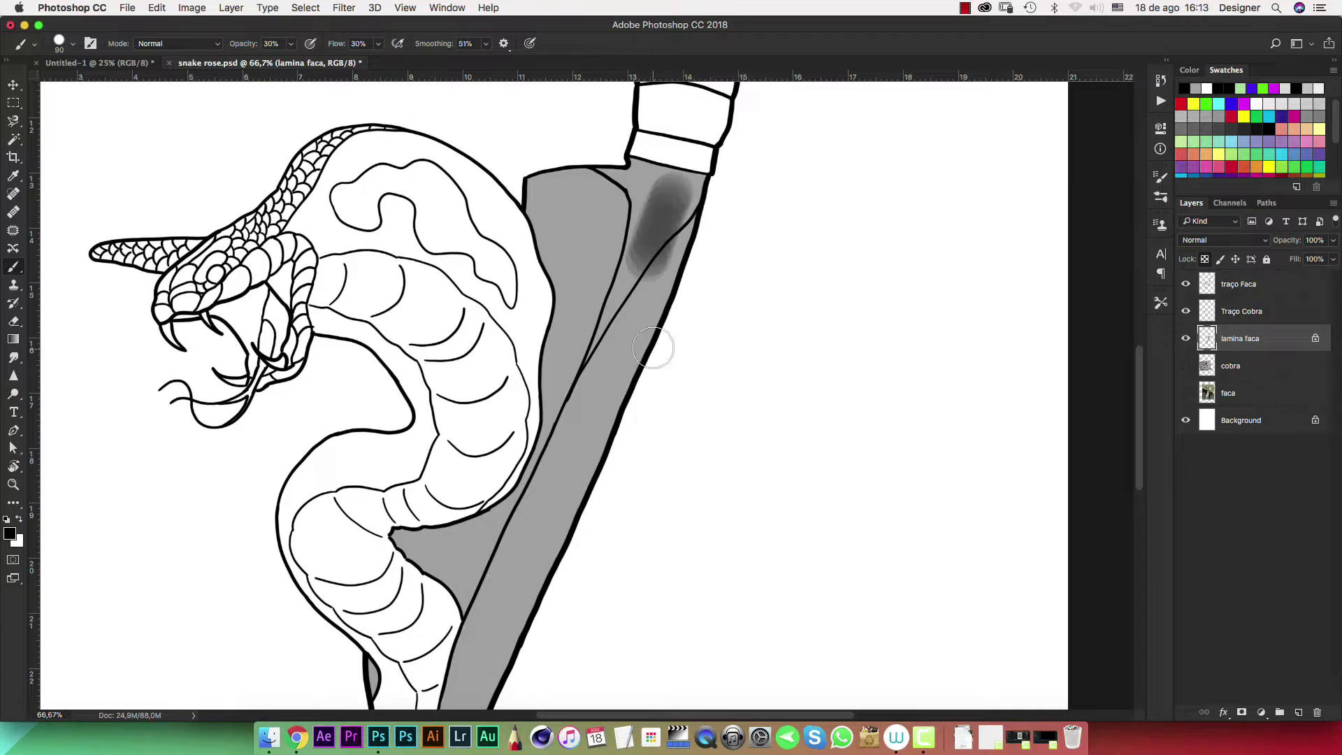
mouse_move(670, 195)
left_mouse_down()
mouse_move(647, 254)
mouse_move(664, 254)
left_mouse_up()
key("ctrl+alt+z")
key("ctrl+alt+z")
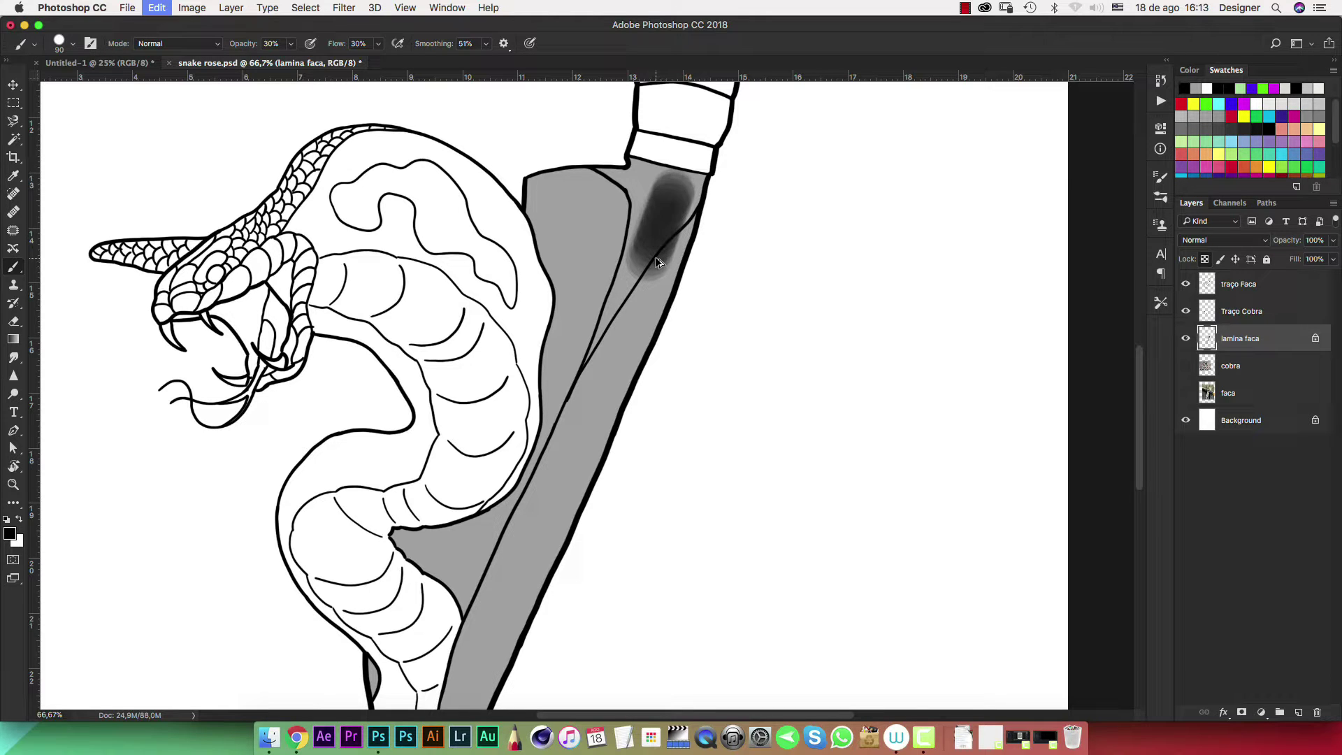
key("ctrl+alt+z")
key("ctrl+alt+z")
key("ctrl+alt+z")
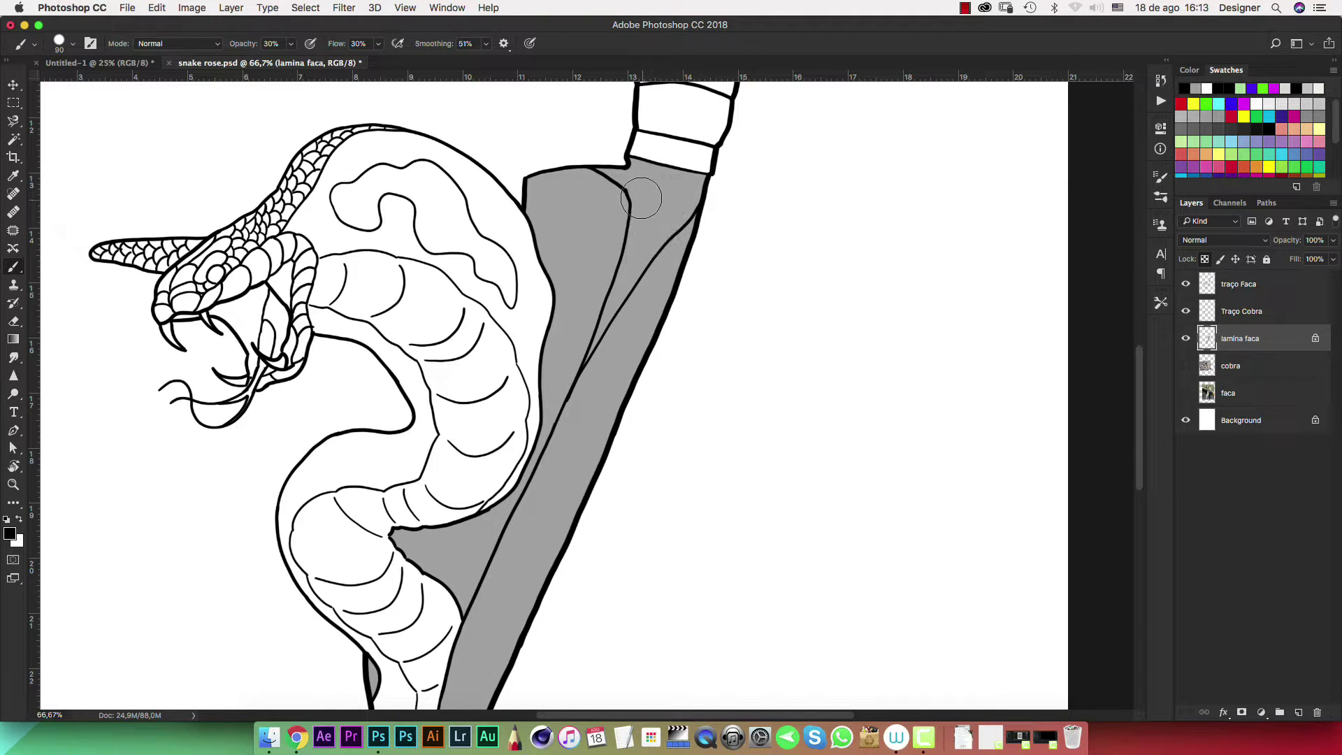
Make the brush fully soft and slightly smaller, undoing a test stroke at the blade top
right_click(641, 198)
left_click_drag(742, 259, 679, 269)
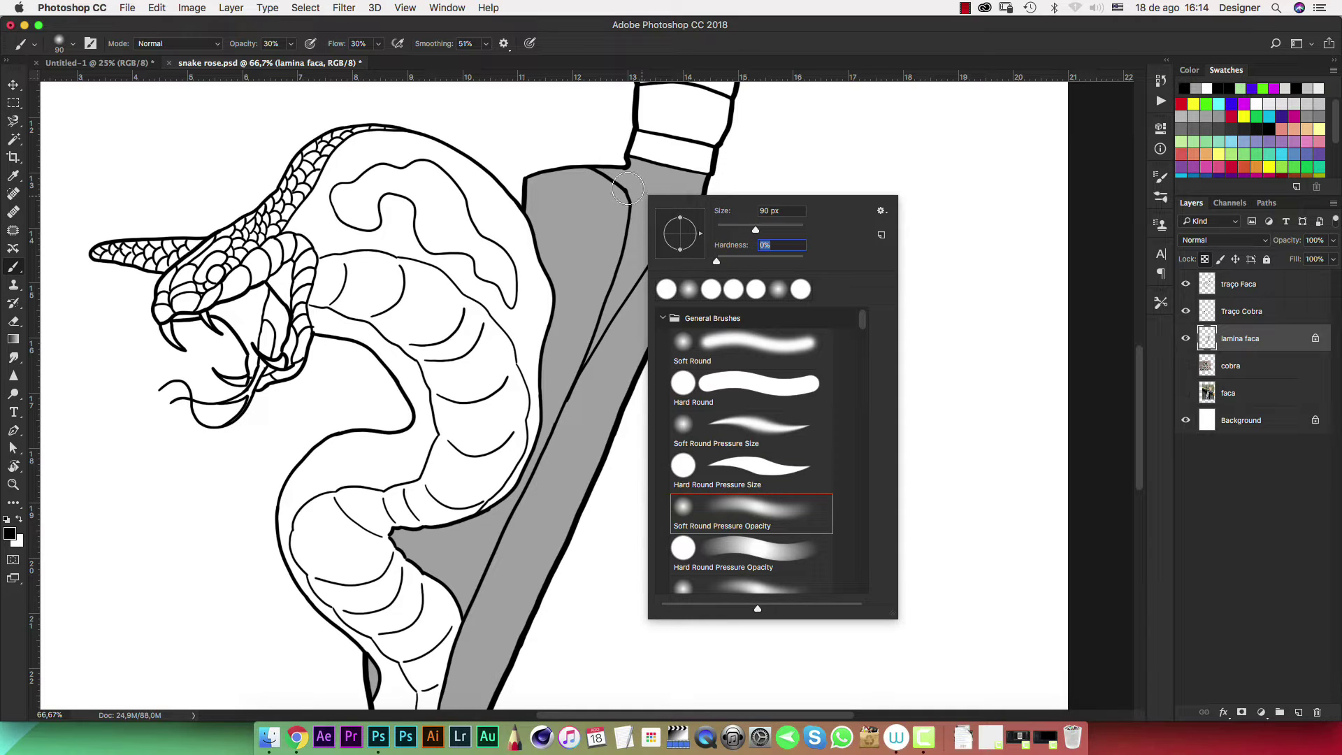
key("Return")
left_click_drag(692, 187, 664, 210)
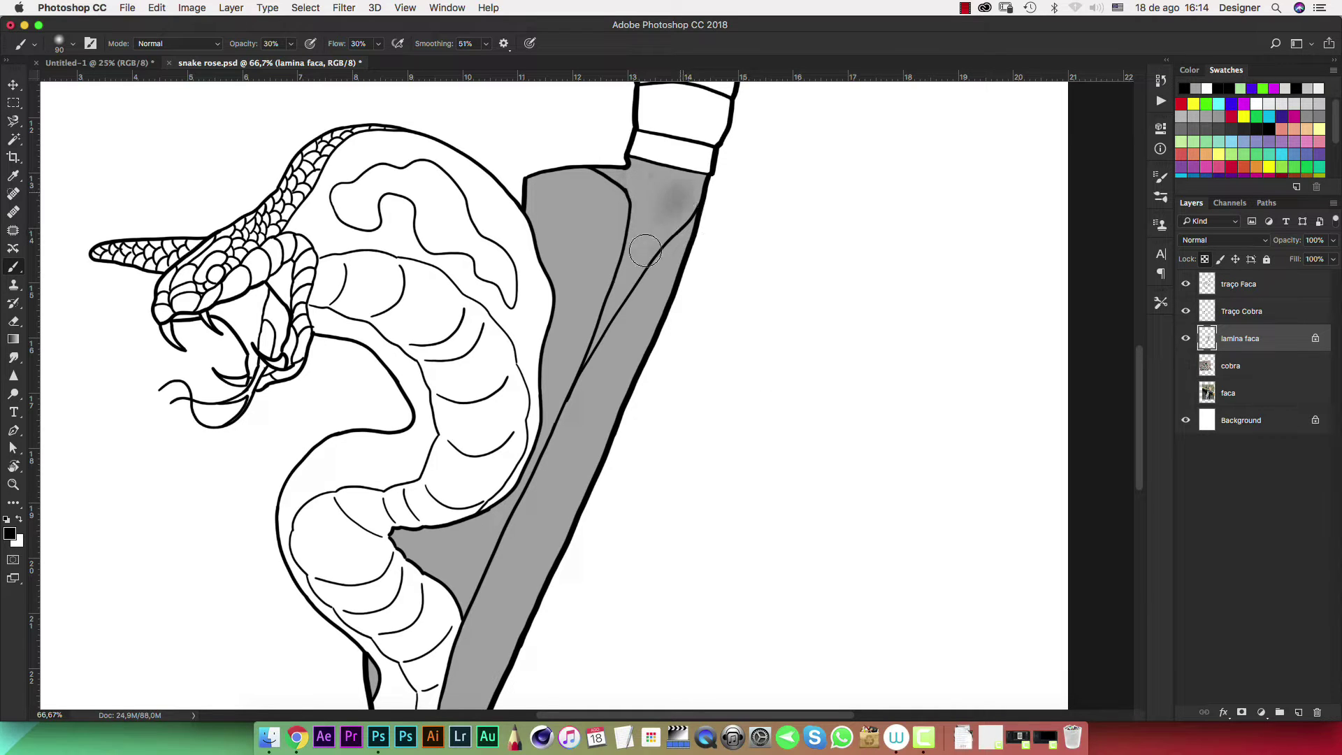
key("ctrl+z")
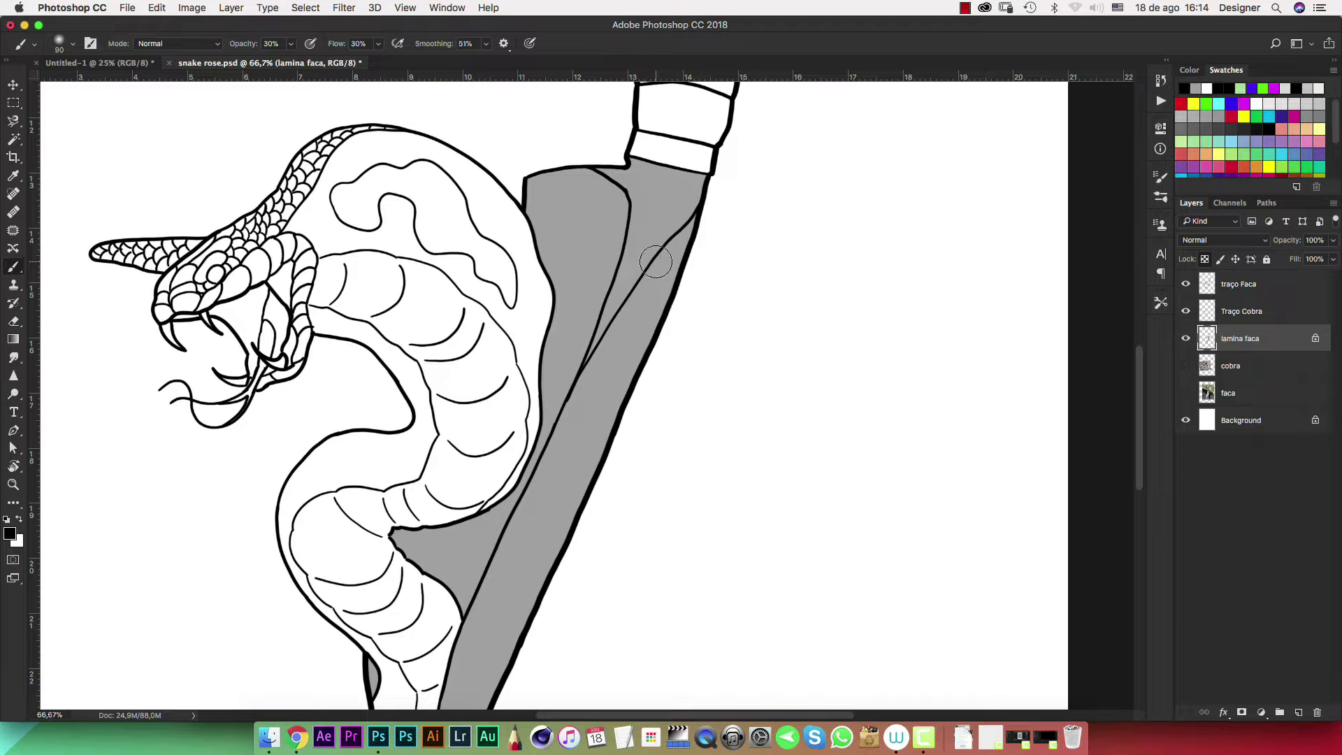
key("bracketleft")
Shade soft dark grey just below the white band and along the blade's right edge
key("ctrl+plus")
key("ctrl+plus")
key("ctrl+plus")
mouse_move(734, 276)
left_mouse_down()
mouse_move(599, 418)
mouse_move(668, 191)
mouse_move(608, 326)
left_mouse_up()
key("bracketleft")
key("bracketleft")
key("bracketleft")
key("bracketleft")
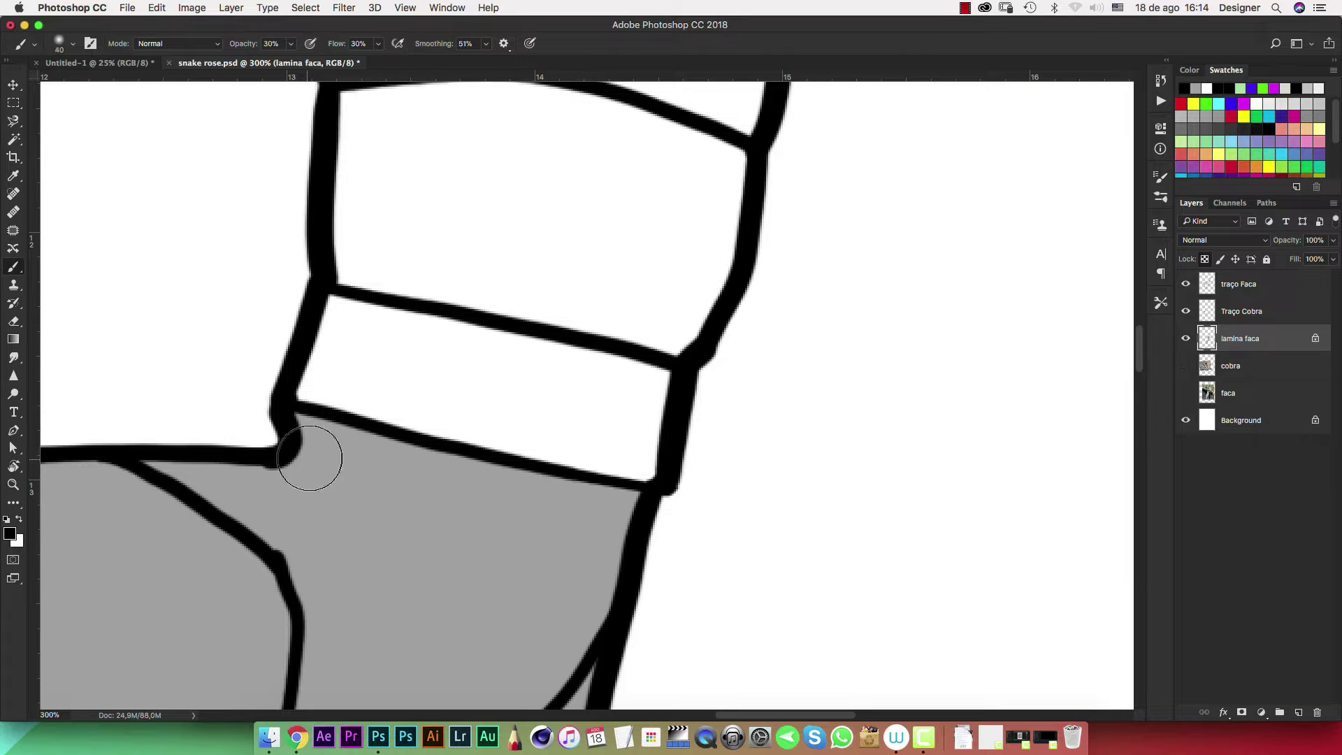
mouse_move(320, 448)
left_mouse_down()
mouse_move(647, 503)
mouse_move(420, 471)
mouse_move(290, 428)
mouse_move(384, 467)
mouse_move(589, 480)
mouse_move(638, 515)
left_mouse_up()
scroll(638, 515, "down", 3)
scroll(652, 384, "down", 2)
key("bracketright")
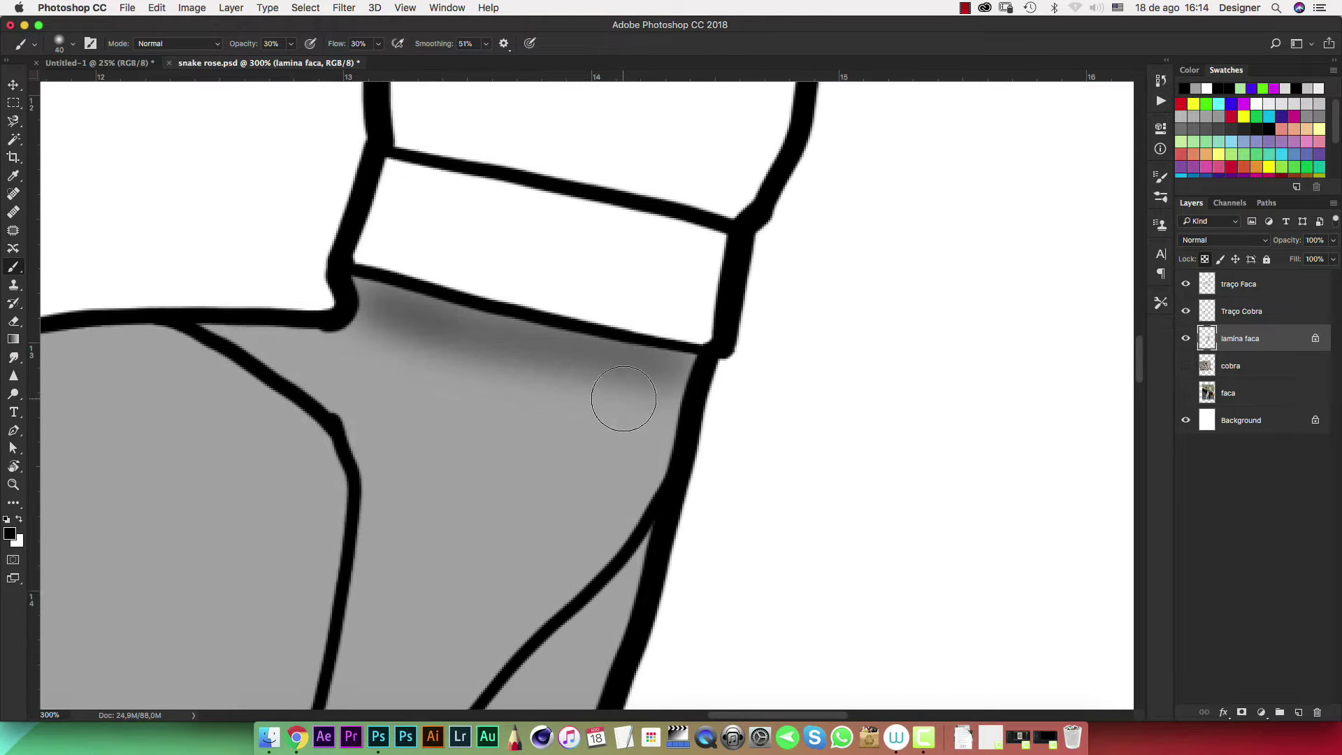
mouse_move(620, 392)
left_mouse_down()
mouse_move(650, 401)
mouse_move(644, 428)
mouse_move(611, 402)
mouse_move(359, 323)
mouse_move(510, 384)
mouse_move(683, 392)
mouse_move(499, 341)
mouse_move(569, 437)
left_mouse_up()
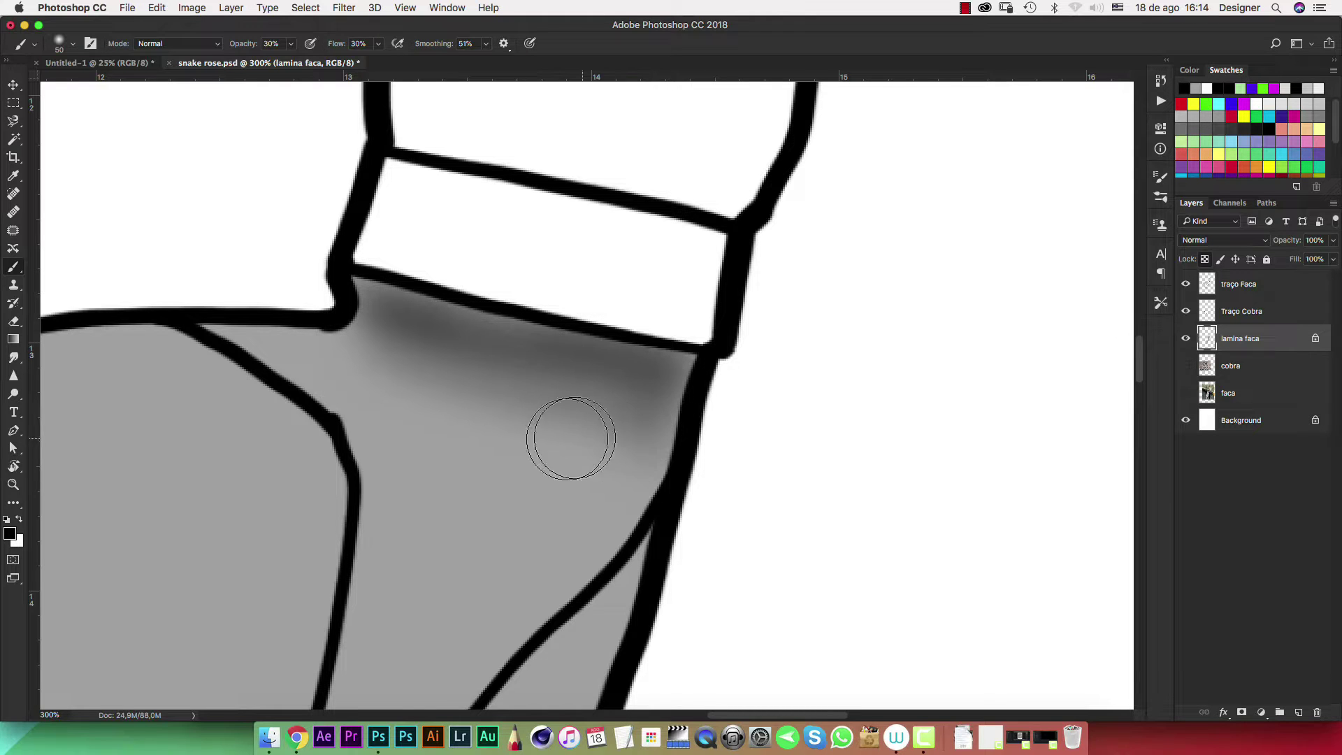
scroll(621, 336, "down", 5)
scroll(620, 336, "left", 2)
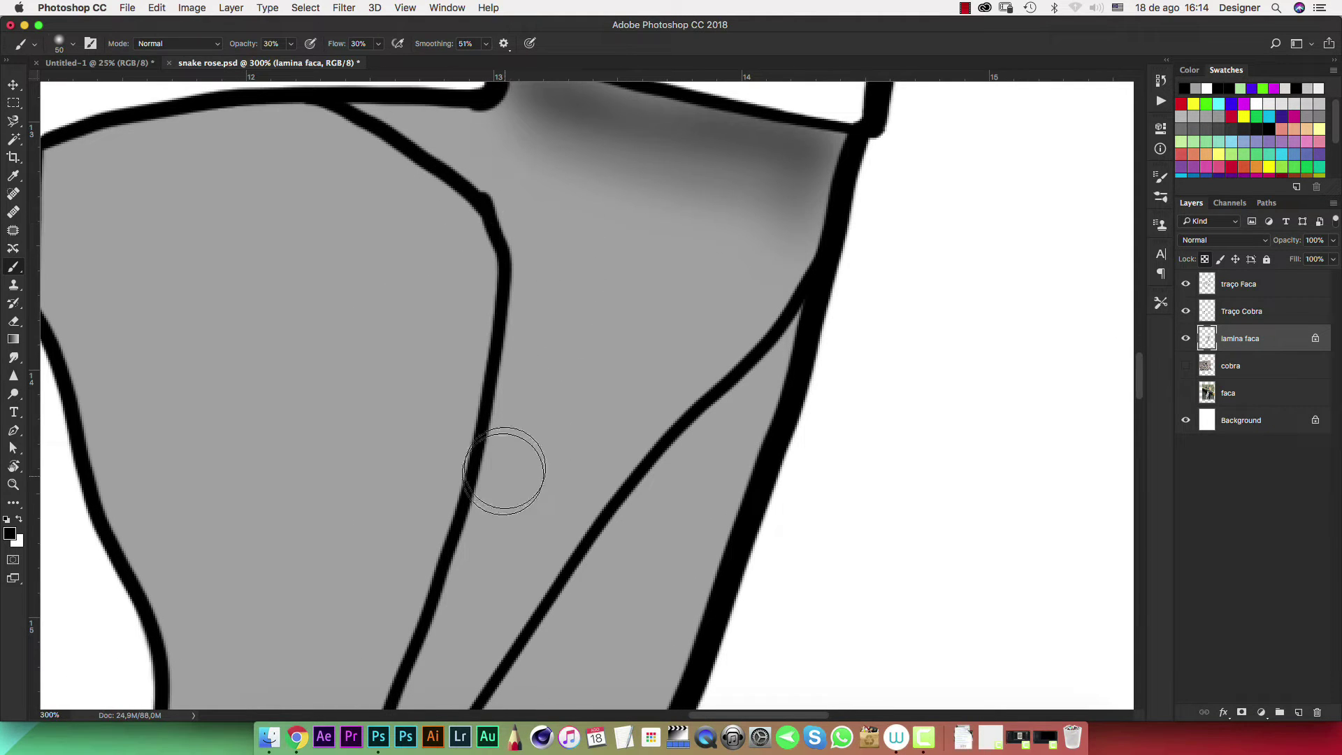
Briefly reveal the faca layer, then shade the wedge between the two blade lines
left_click(1186, 393)
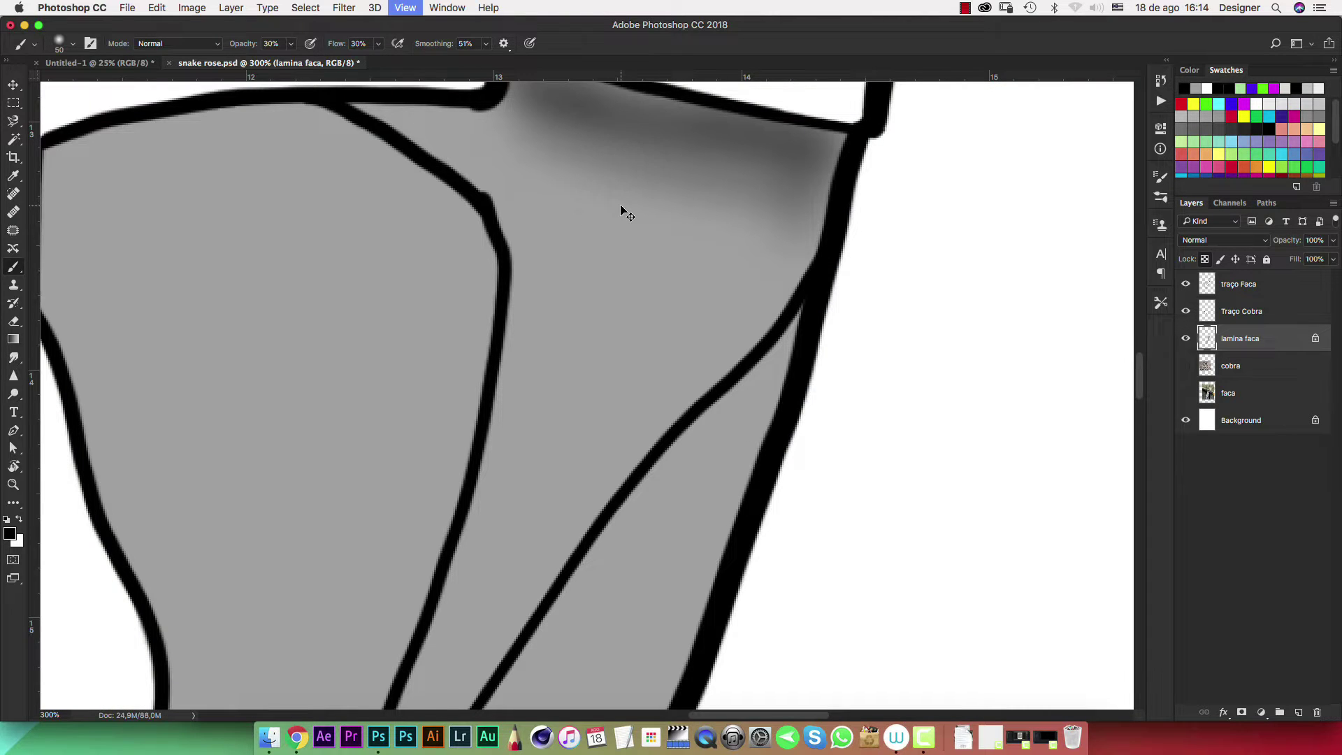
key("ctrl+1")
key("ctrl+plus")
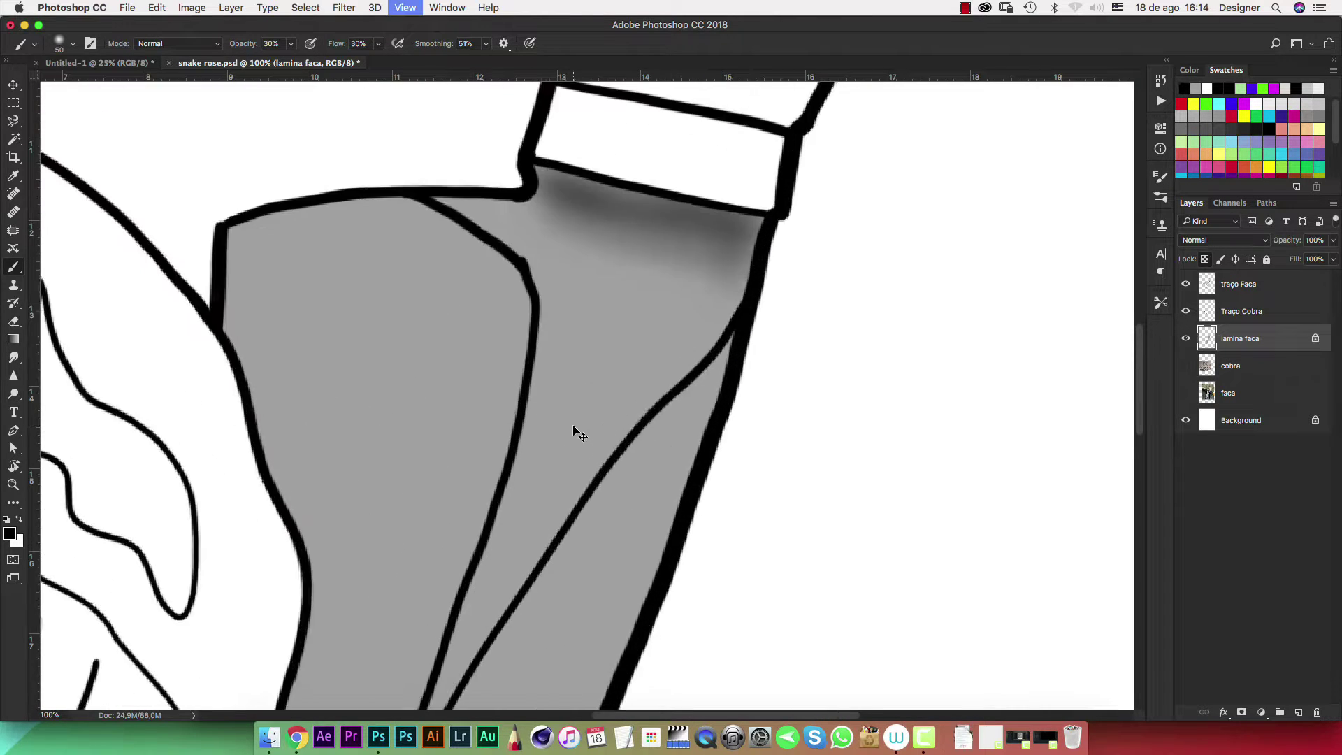
key("ctrl+plus")
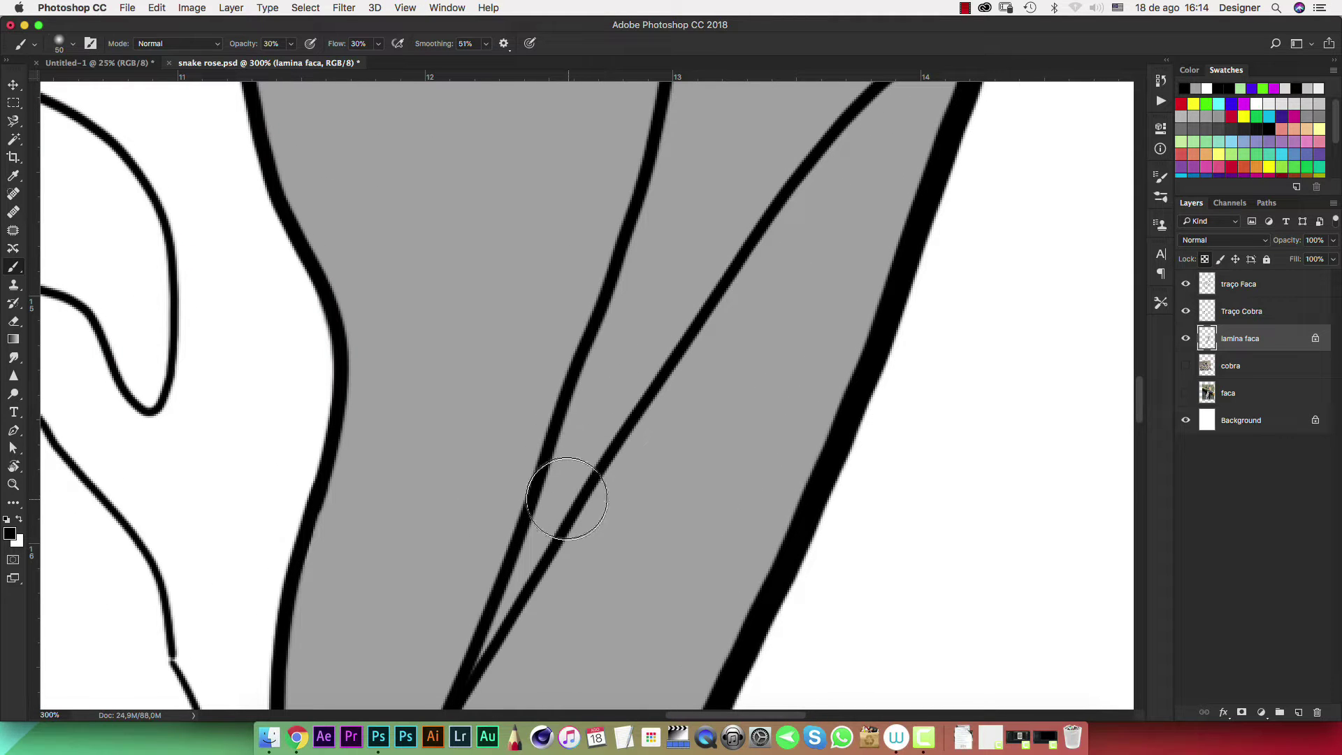
key("bracketleft")
key("bracketleft")
key("bracketleft")
left_click_drag(474, 659, 640, 361)
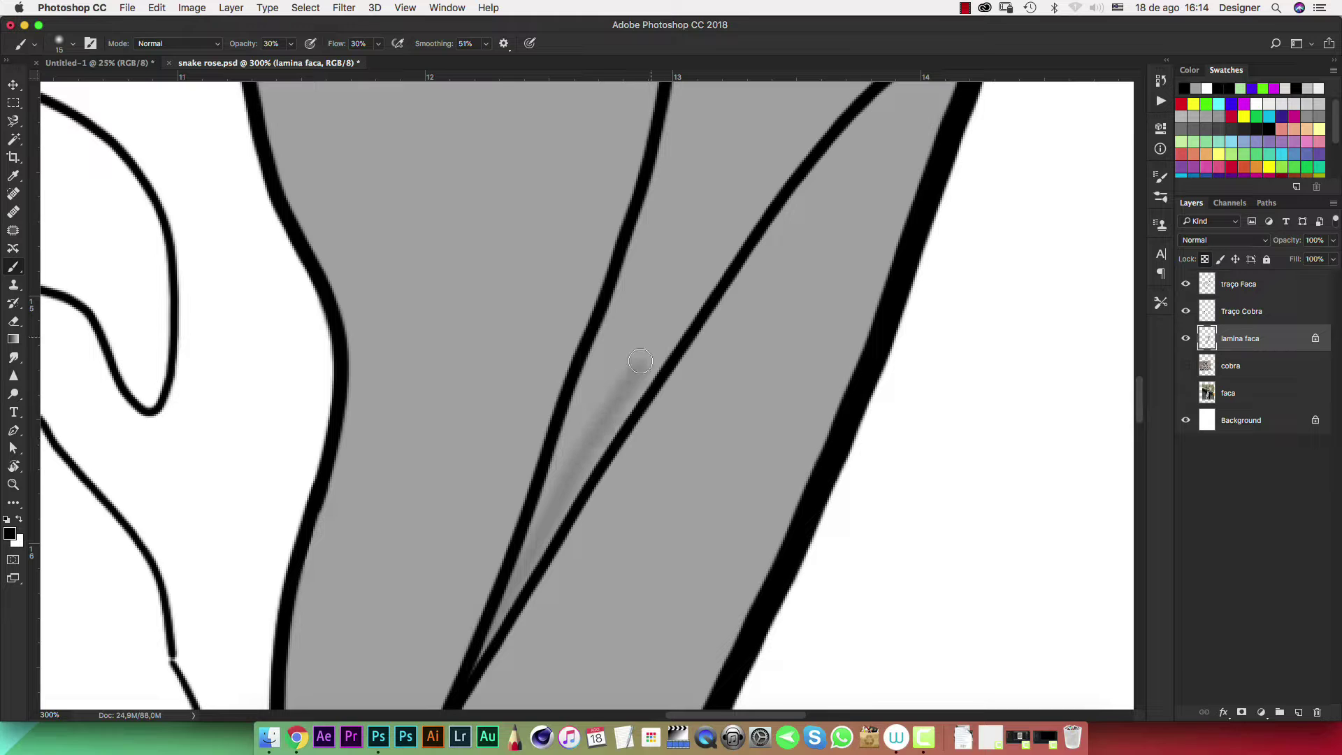
left_click_drag(498, 610, 737, 235)
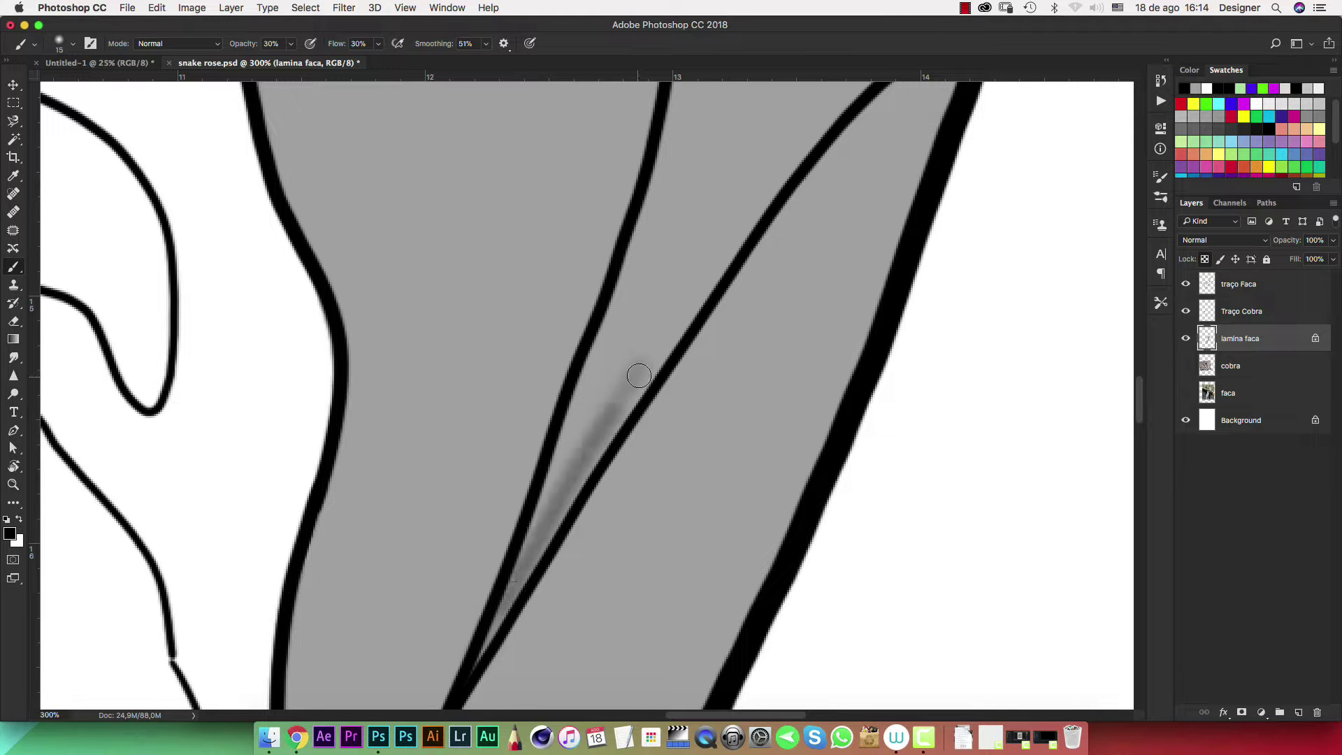
Deepen the dark grey along the blade's inner diagonal line and upper right corner
scroll(737, 235, "up", 5)
scroll(769, 210, "right", 4)
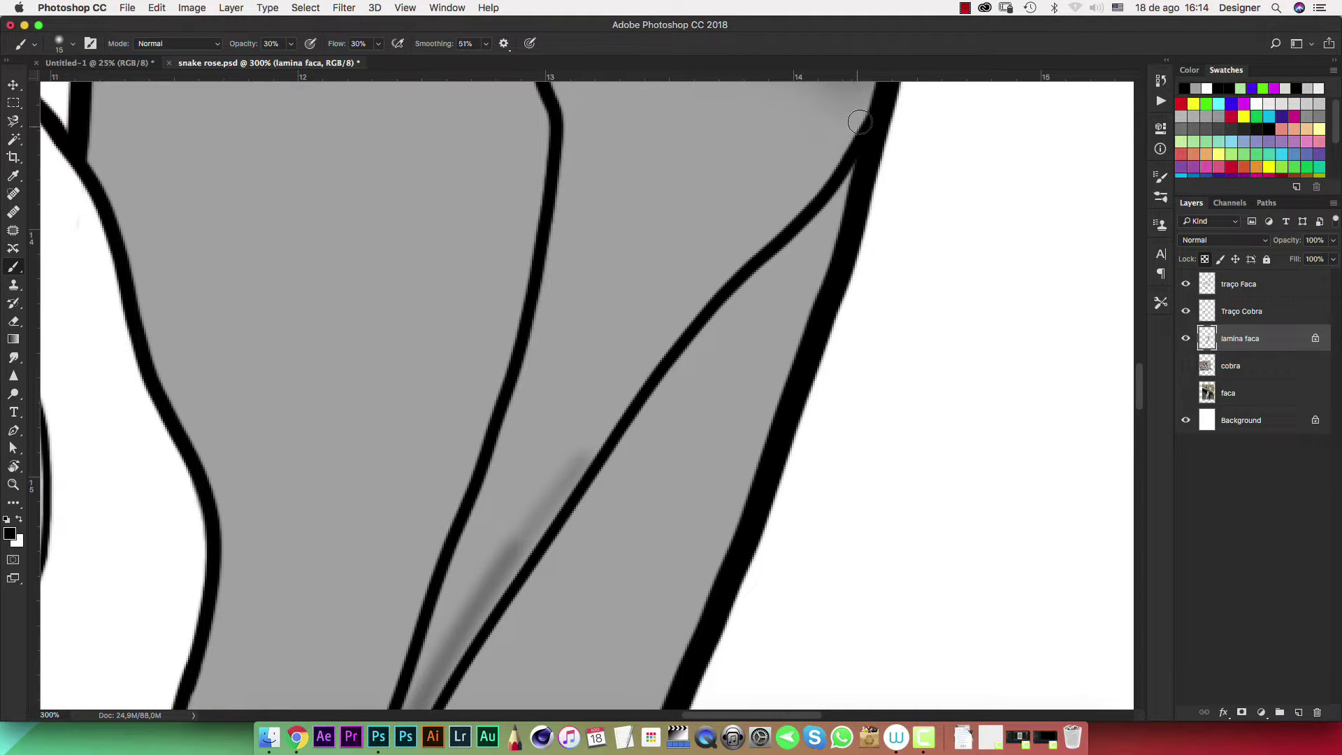
mouse_move(834, 163)
left_mouse_down()
mouse_move(682, 329)
mouse_move(493, 603)
mouse_move(652, 348)
mouse_move(749, 233)
mouse_move(863, 140)
mouse_move(872, 104)
mouse_move(762, 292)
left_mouse_up()
mouse_move(782, 213)
left_mouse_down()
mouse_move(747, 316)
mouse_move(699, 377)
left_mouse_up()
left_click_drag(751, 305, 664, 406)
left_click_drag(664, 405, 777, 259)
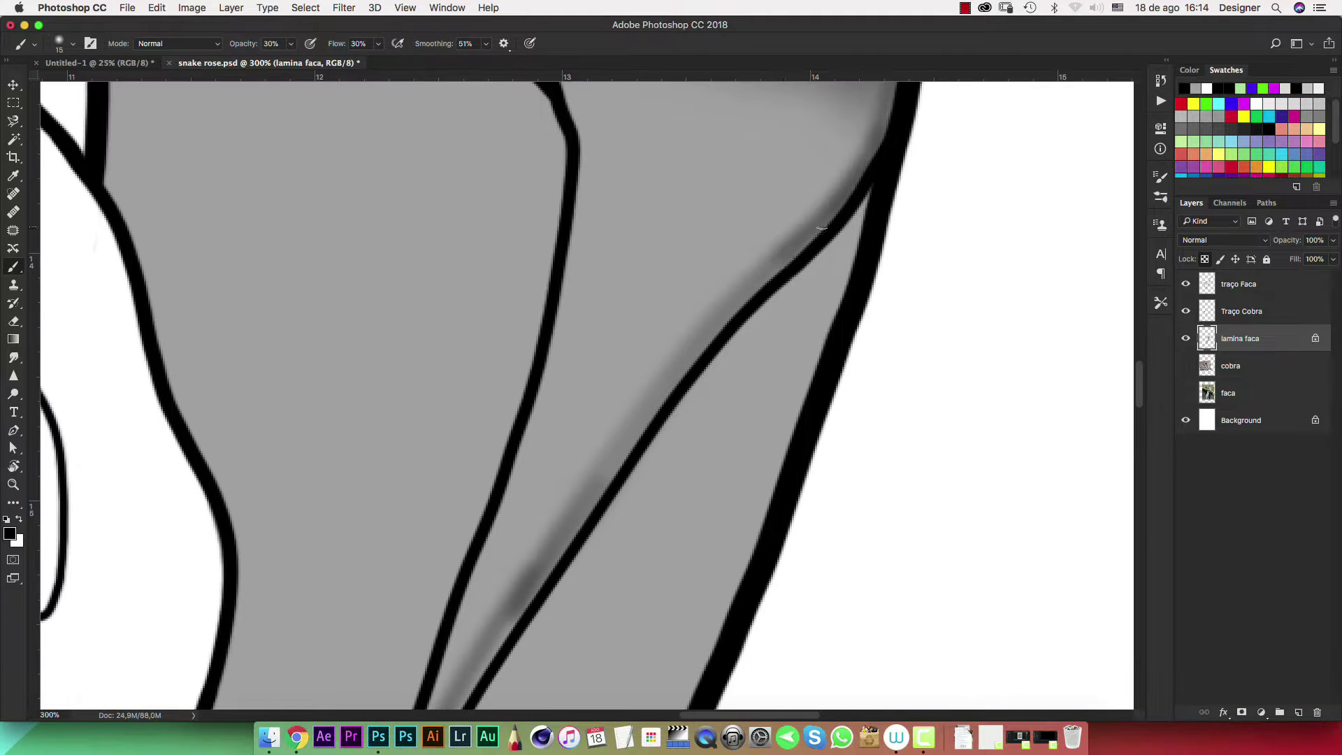
mouse_move(850, 193)
left_mouse_down()
mouse_move(737, 302)
mouse_move(774, 262)
left_mouse_up()
mouse_move(720, 317)
left_mouse_down()
mouse_move(653, 389)
mouse_move(514, 620)
mouse_move(711, 348)
left_mouse_up()
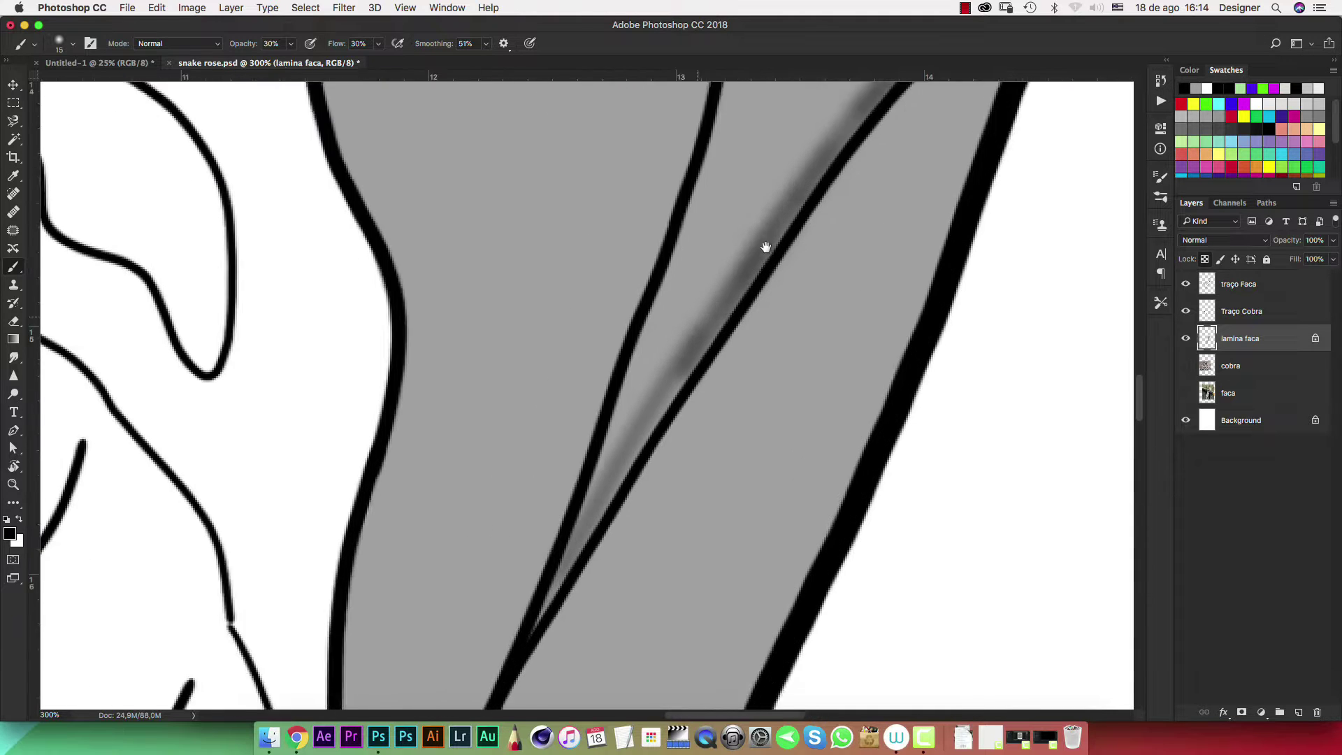
mouse_move(773, 240)
left_mouse_down()
mouse_move(674, 368)
mouse_move(566, 582)
mouse_move(647, 399)
mouse_move(608, 503)
left_mouse_up()
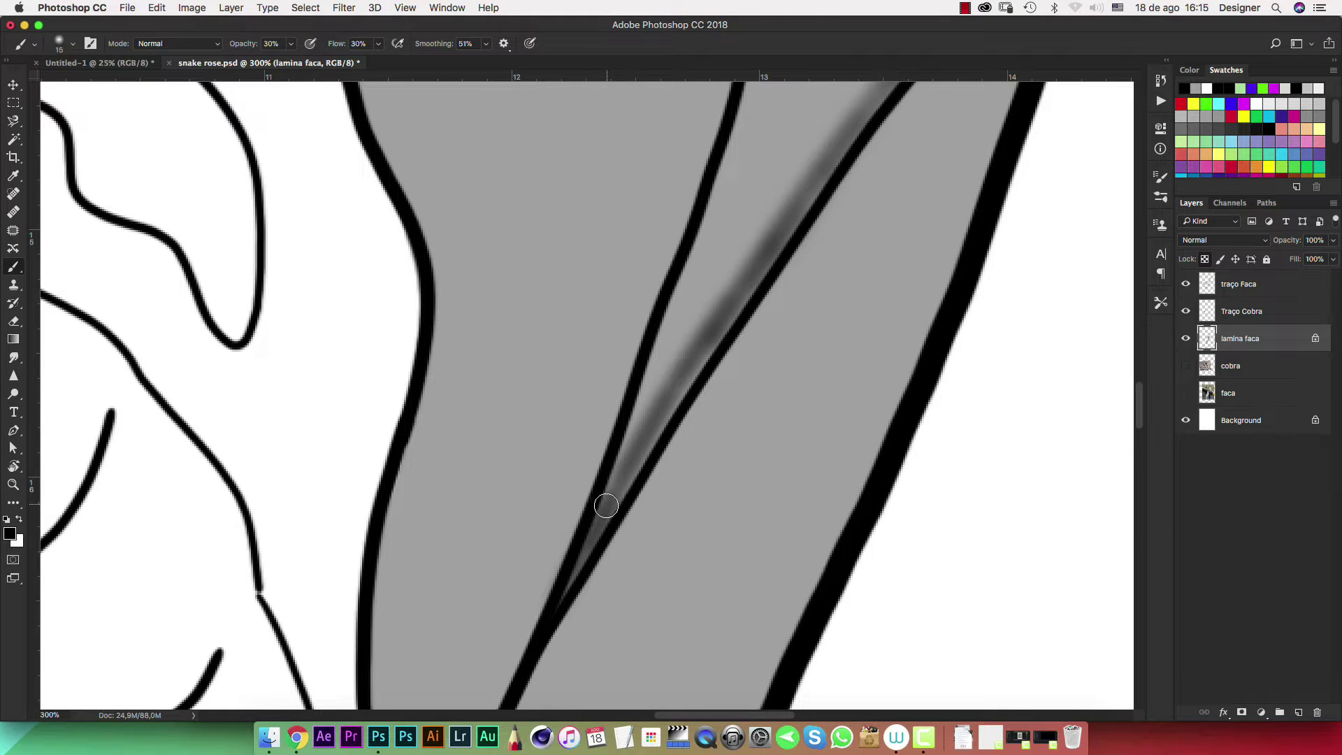
mouse_move(670, 310)
left_mouse_down()
mouse_move(608, 495)
mouse_move(684, 270)
mouse_move(641, 389)
mouse_move(719, 239)
mouse_move(736, 165)
left_mouse_up()
key("bracketright")
key("bracketright")
key("bracketright")
key("ctrl+minus")
key("ctrl+minus")
key("ctrl+minus")
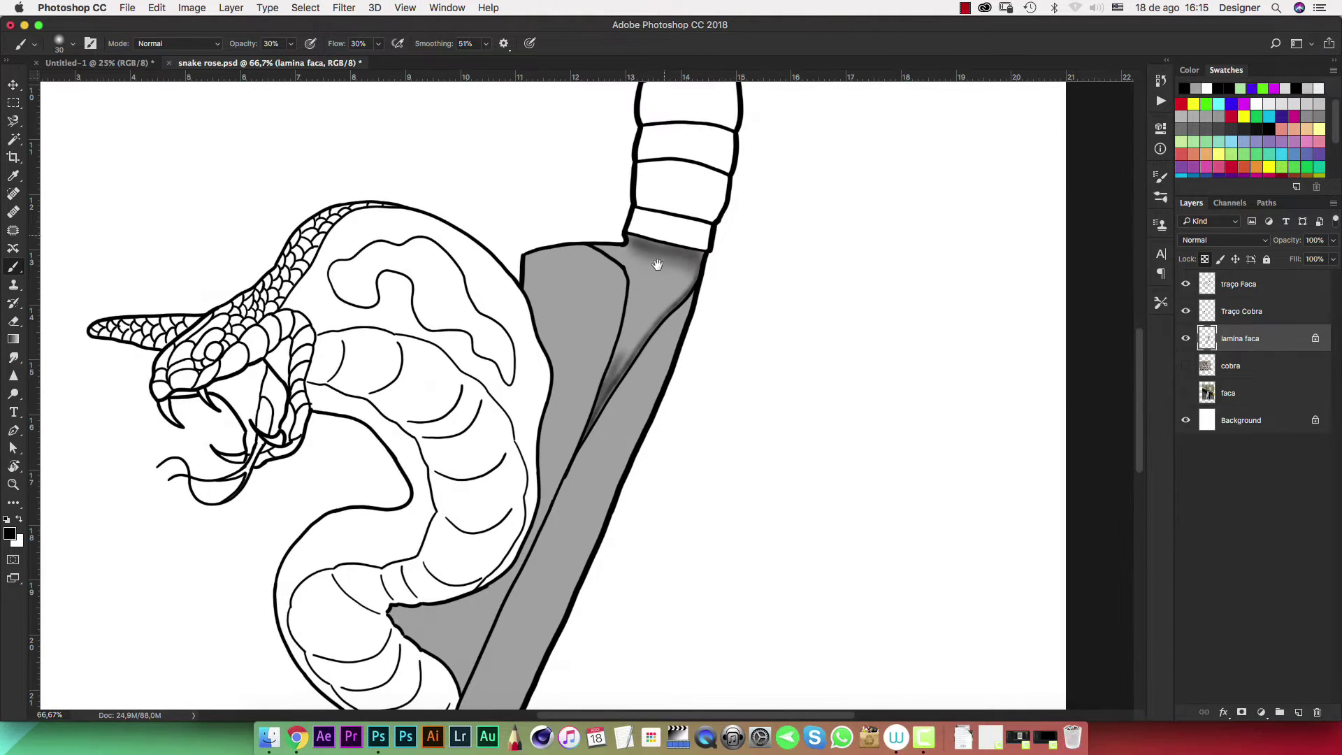
Layer extra dark grey strokes over the blade wedge from its point up to the bolster
left_click_drag(652, 264, 642, 311)
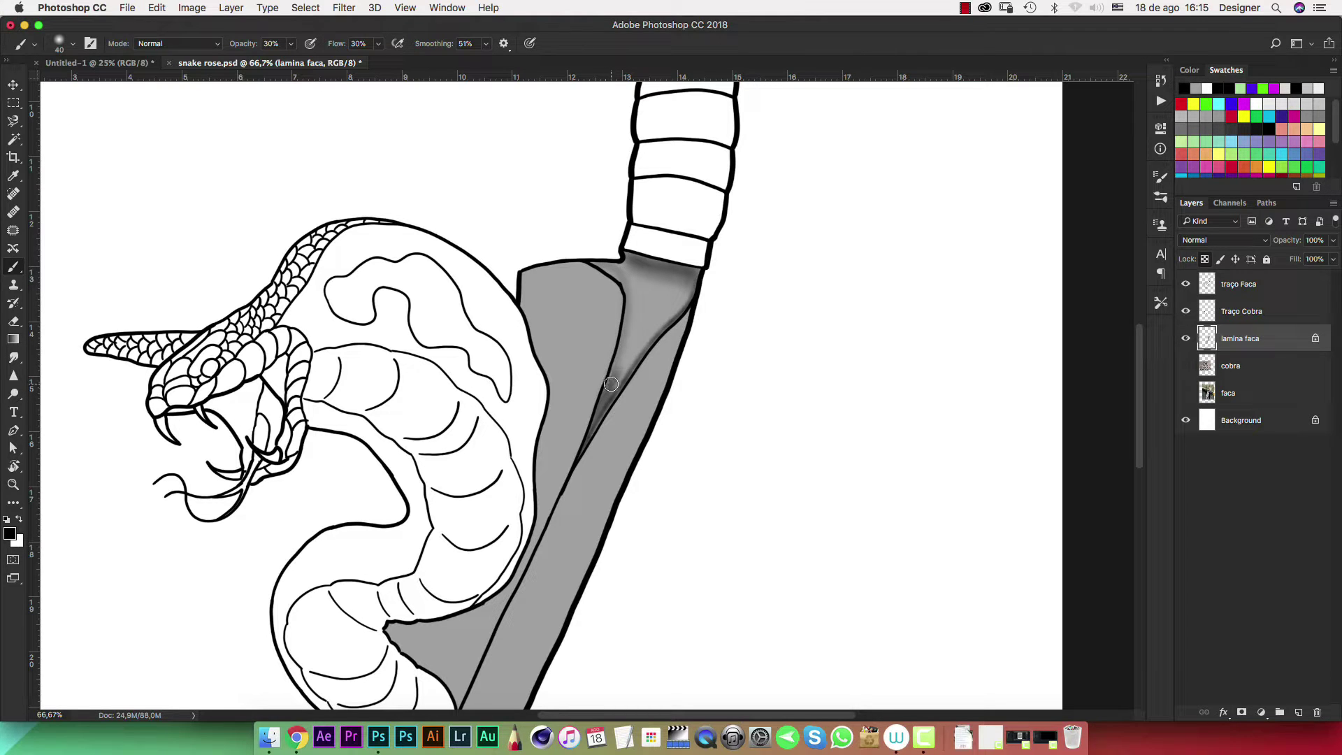
left_click_drag(611, 384, 649, 268)
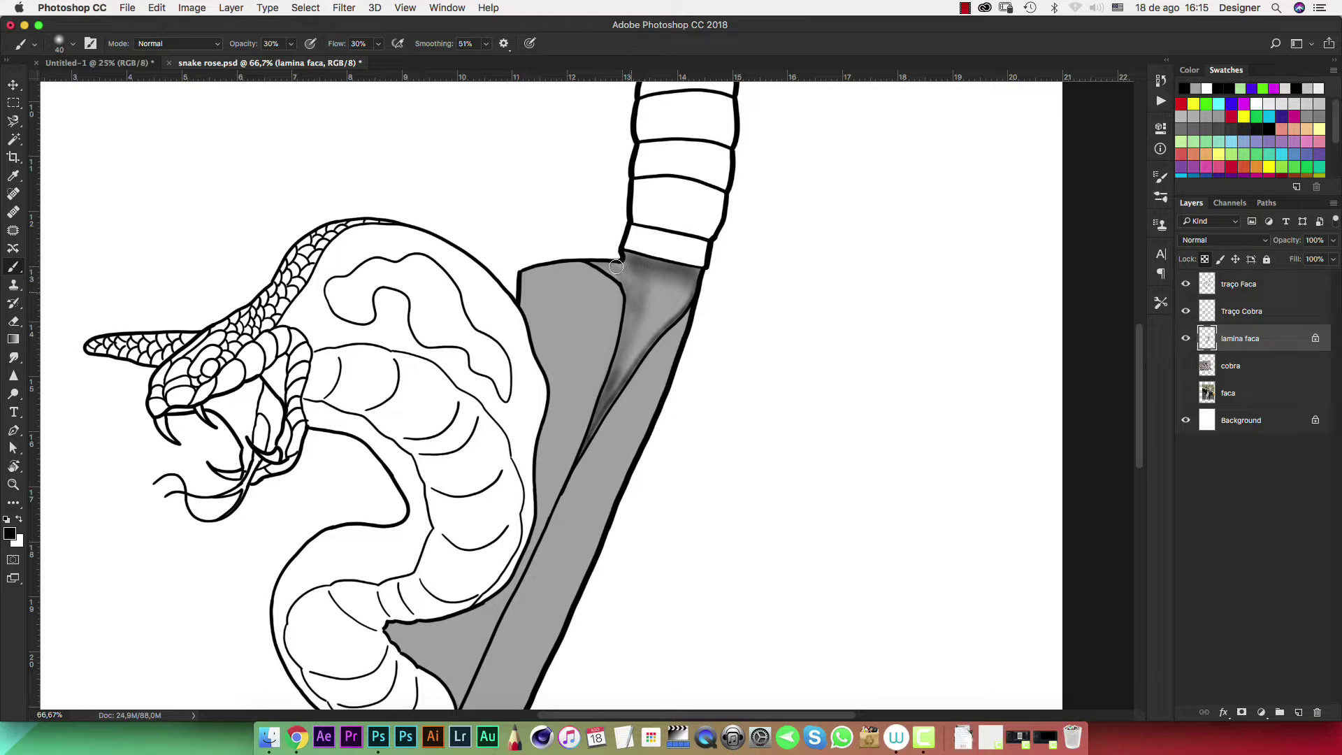
mouse_move(619, 377)
left_mouse_down()
mouse_move(678, 299)
mouse_move(627, 367)
left_mouse_up()
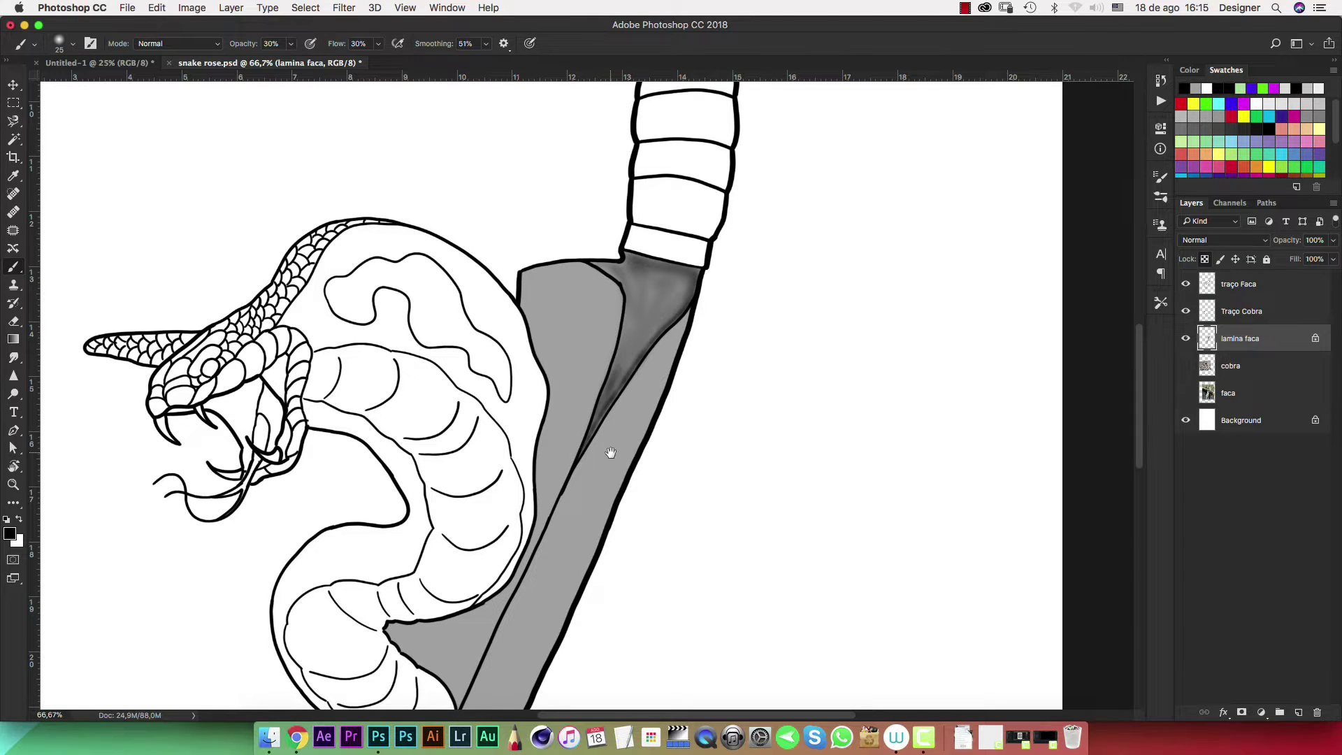
mouse_move(610, 453)
left_mouse_down()
mouse_move(683, 308)
mouse_move(728, 159)
left_mouse_up()
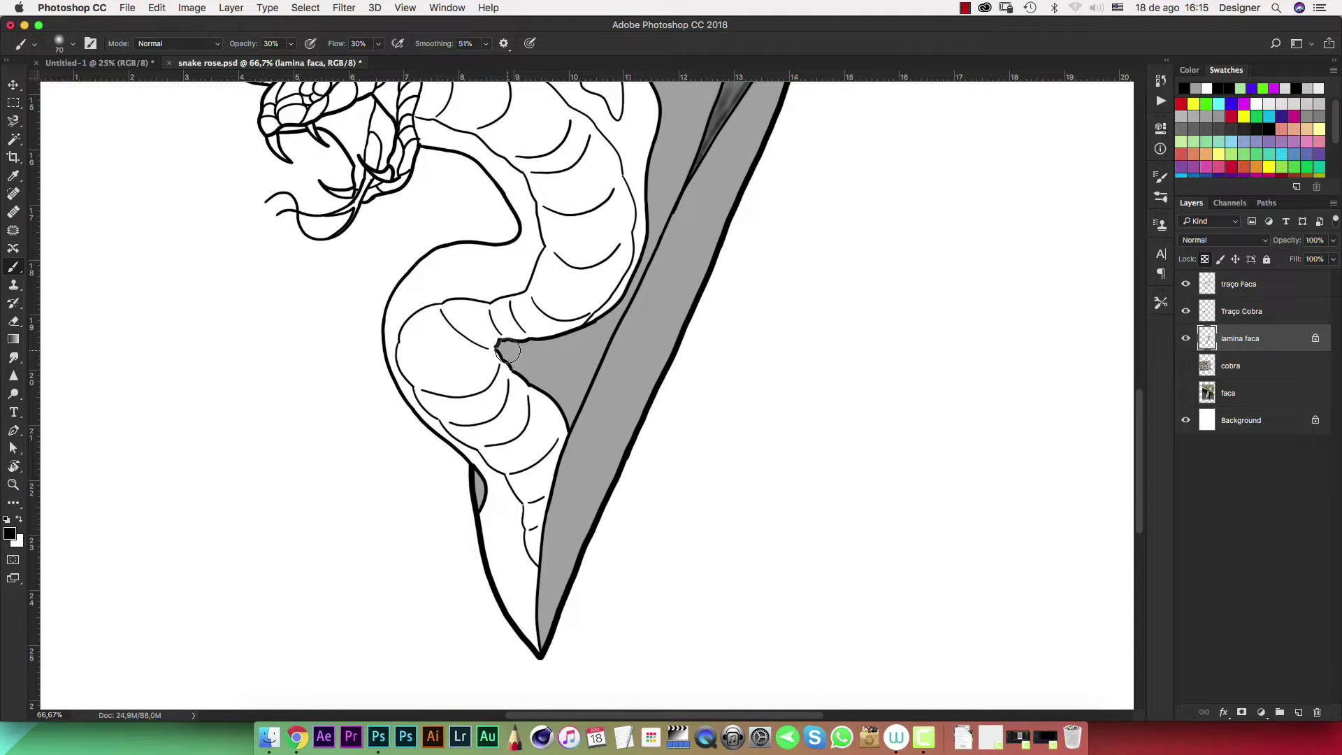
Paint soft grey shadows along the snake's edge, under its notch, and down the blade's left edge
mouse_move(507, 351)
left_mouse_down()
mouse_move(602, 330)
mouse_move(626, 297)
mouse_move(557, 355)
mouse_move(496, 351)
mouse_move(608, 318)
mouse_move(650, 267)
left_mouse_up()
left_click_drag(515, 359, 571, 438)
mouse_move(525, 366)
left_mouse_down()
mouse_move(534, 377)
mouse_move(615, 329)
mouse_move(570, 364)
mouse_move(566, 419)
left_mouse_up()
mouse_move(649, 306)
left_mouse_down()
mouse_move(583, 407)
mouse_move(596, 248)
mouse_move(571, 154)
mouse_move(610, 276)
mouse_move(589, 381)
left_mouse_up()
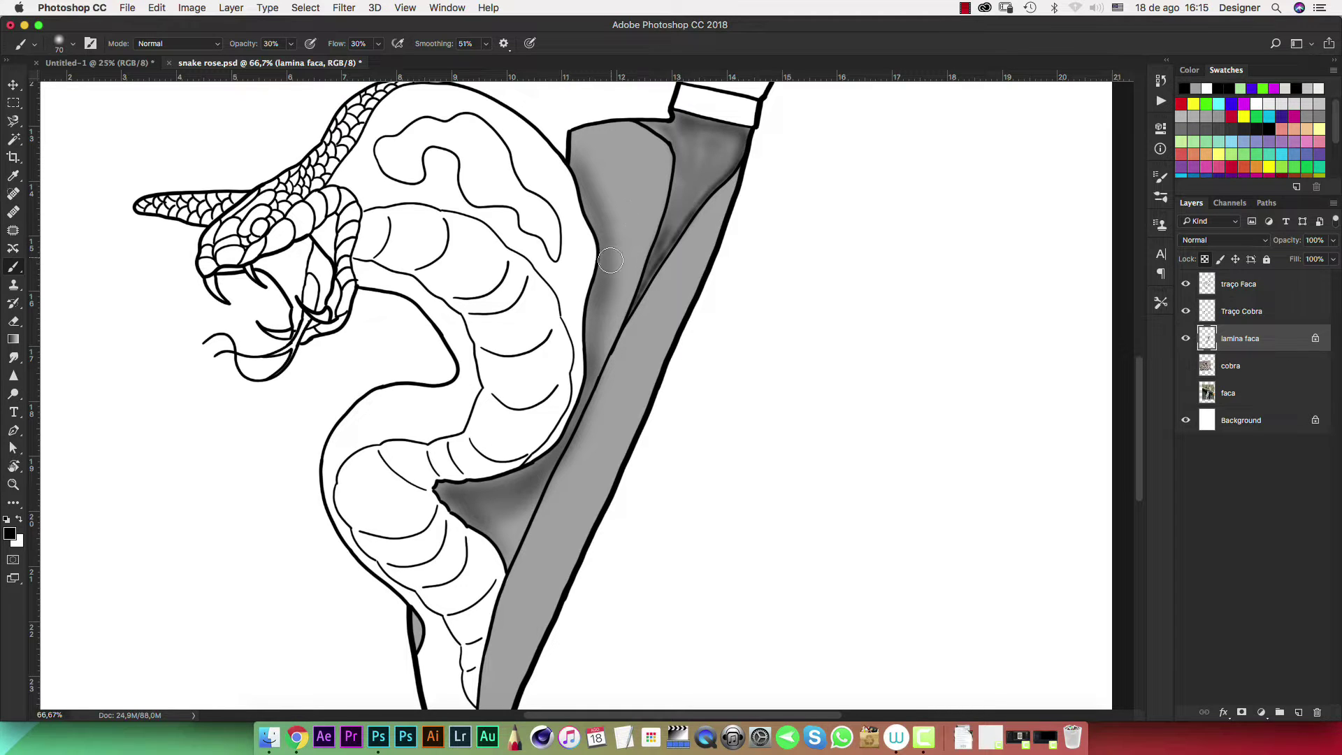
mouse_move(590, 155)
left_mouse_down()
mouse_move(615, 279)
mouse_move(575, 480)
left_mouse_up()
left_click_drag(616, 382, 694, 216)
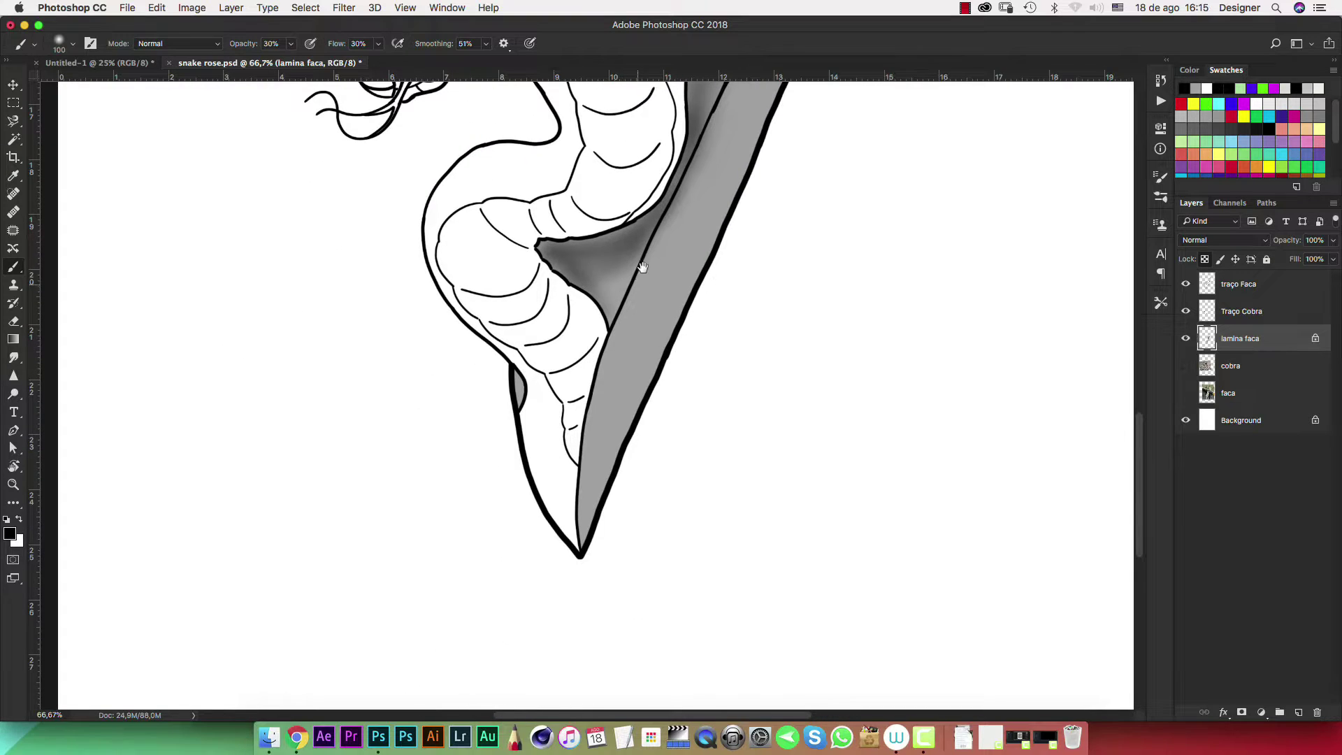
Shade the lower blade from the tip upward and darken the top of the darker section
left_click_drag(643, 267, 615, 302)
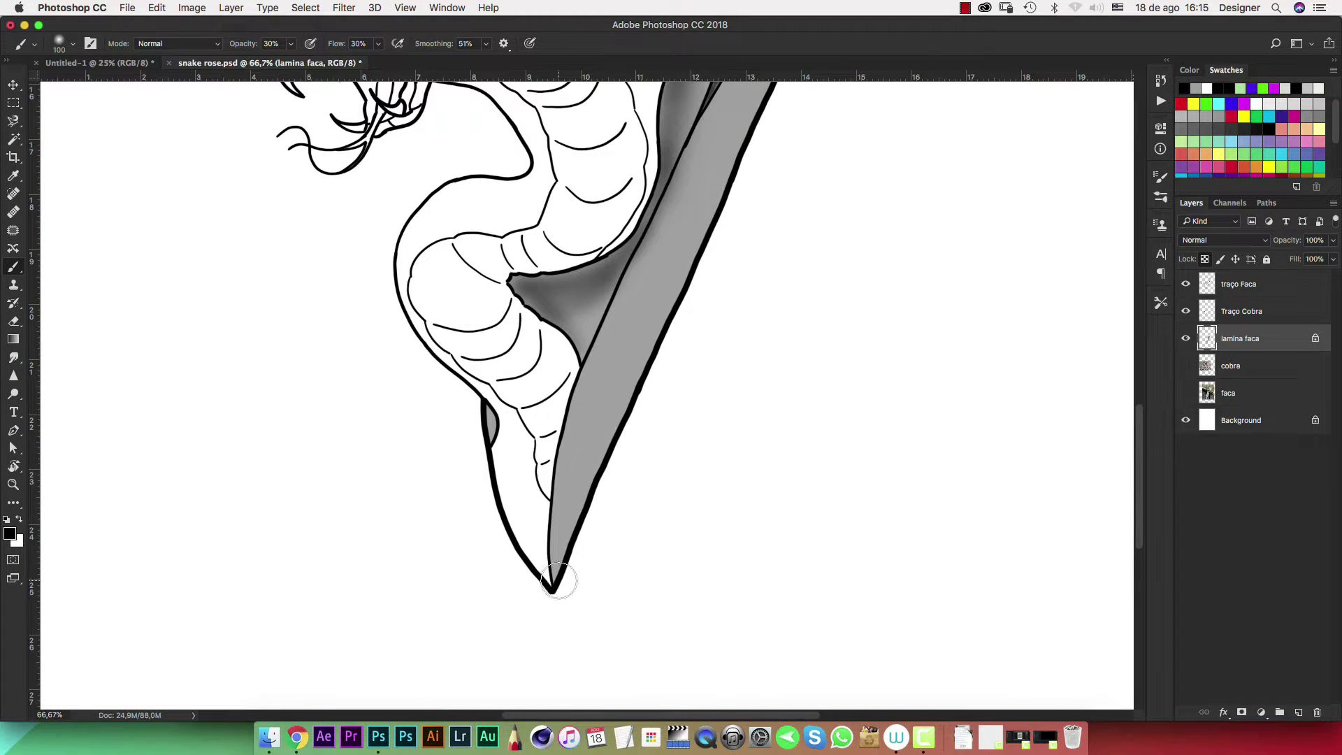
left_click_drag(578, 576, 602, 481)
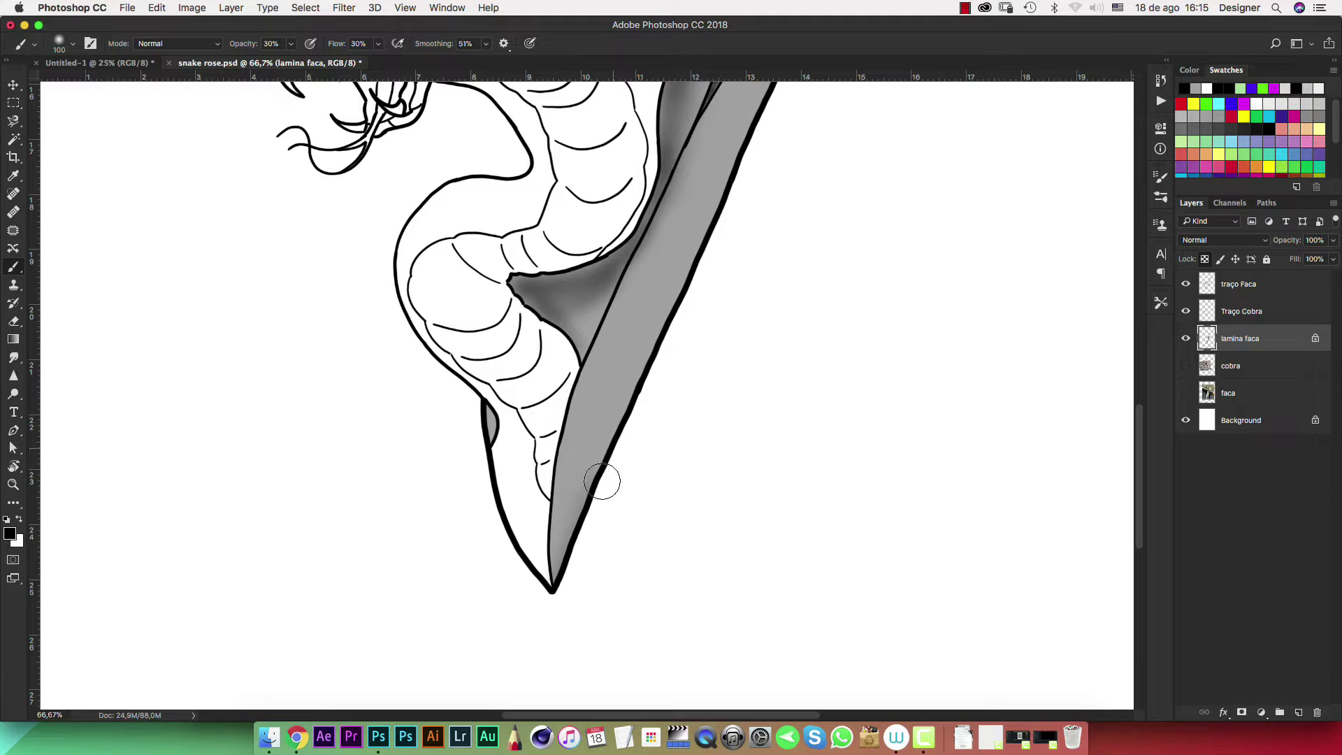
left_click_drag(569, 579, 646, 345)
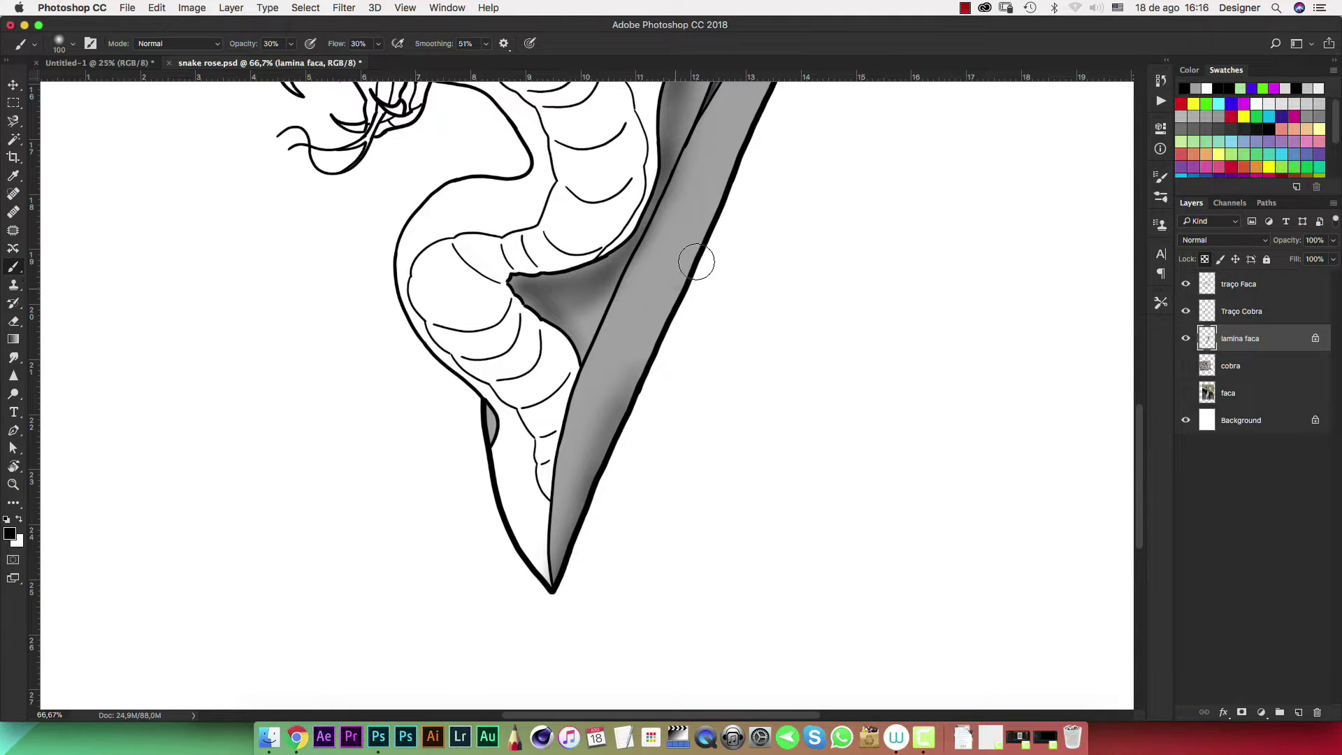
mouse_move(685, 347)
left_mouse_down()
mouse_move(594, 513)
mouse_move(680, 268)
left_mouse_up()
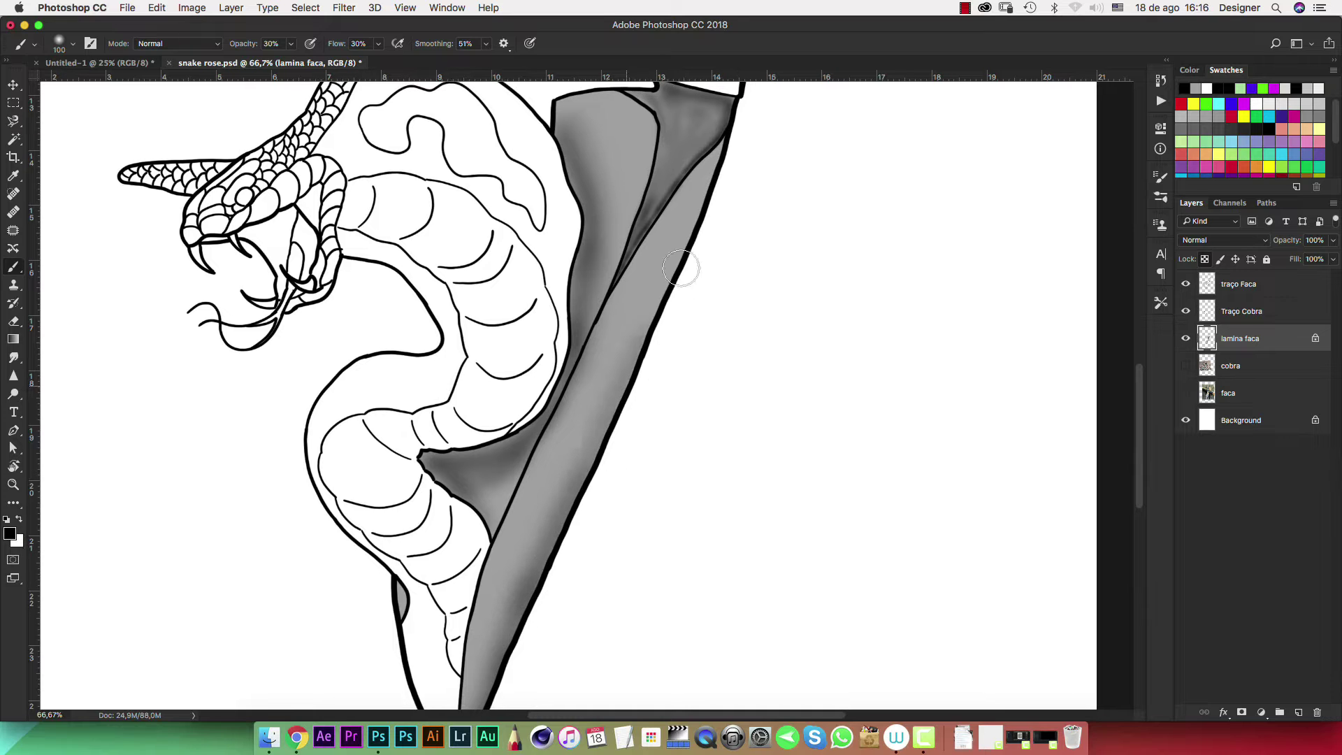
left_click_drag(634, 405, 628, 413)
mouse_move(574, 503)
left_mouse_down()
mouse_move(720, 140)
mouse_move(685, 255)
mouse_move(504, 664)
mouse_move(684, 300)
left_mouse_up()
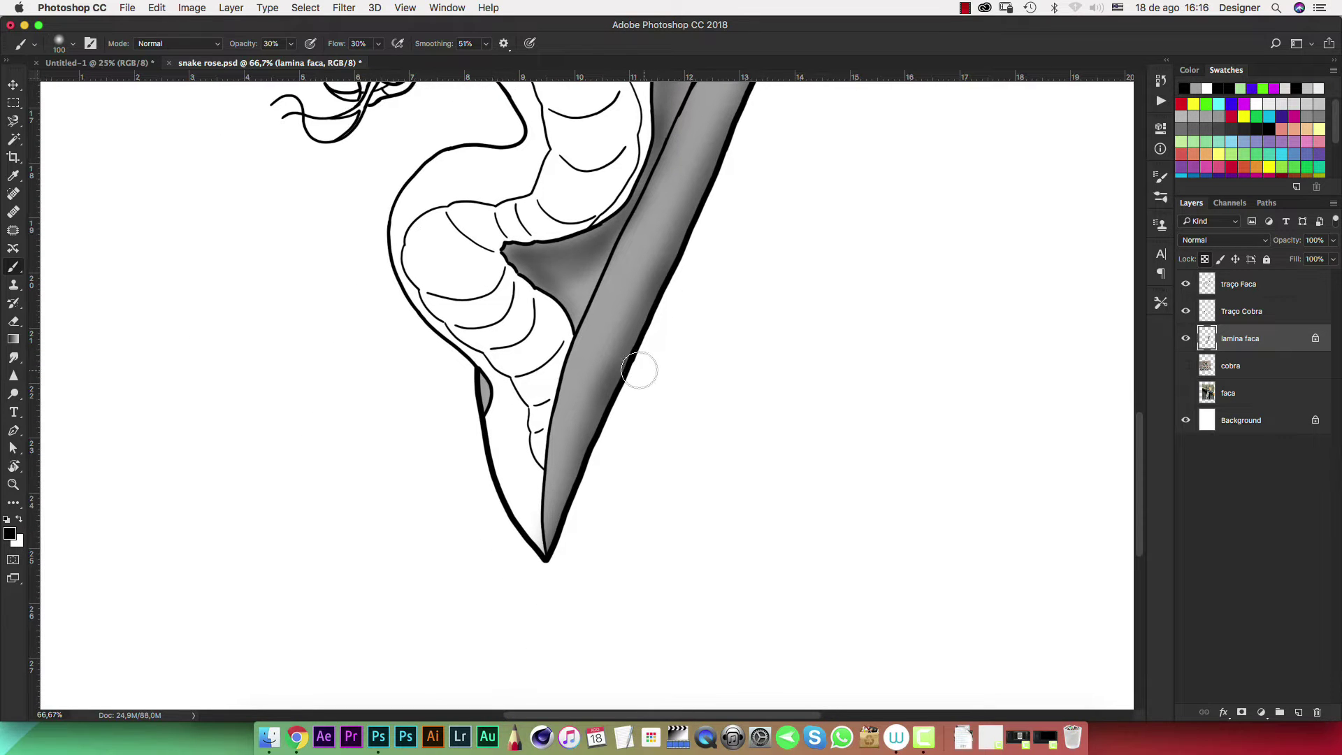
scroll(629, 392, "up", 10)
scroll(629, 392, "right", 5)
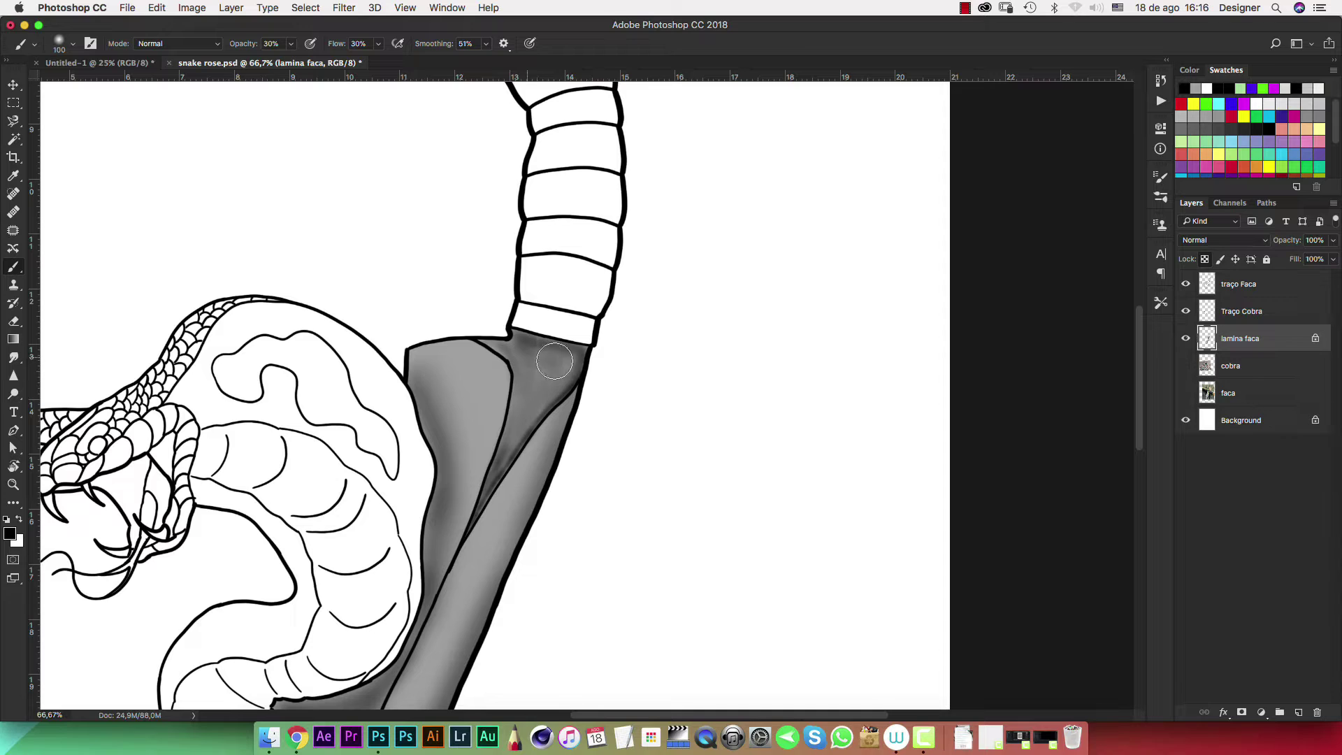
mouse_move(538, 363)
left_mouse_down()
mouse_move(565, 371)
mouse_move(513, 437)
mouse_move(532, 358)
mouse_move(499, 466)
left_mouse_up()
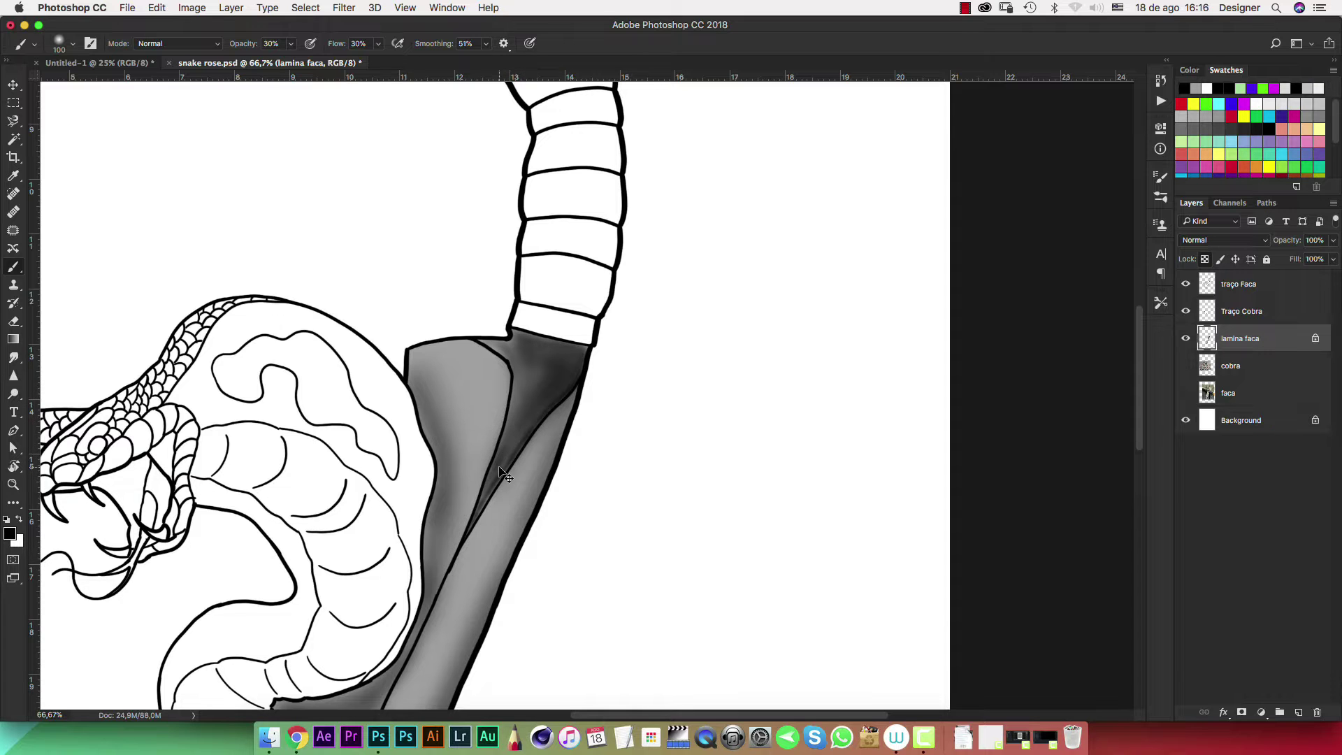
scroll(499, 470, "up", 5)
With a smaller brush, shade the blade corner just below the handle
scroll(526, 469, "up", 5)
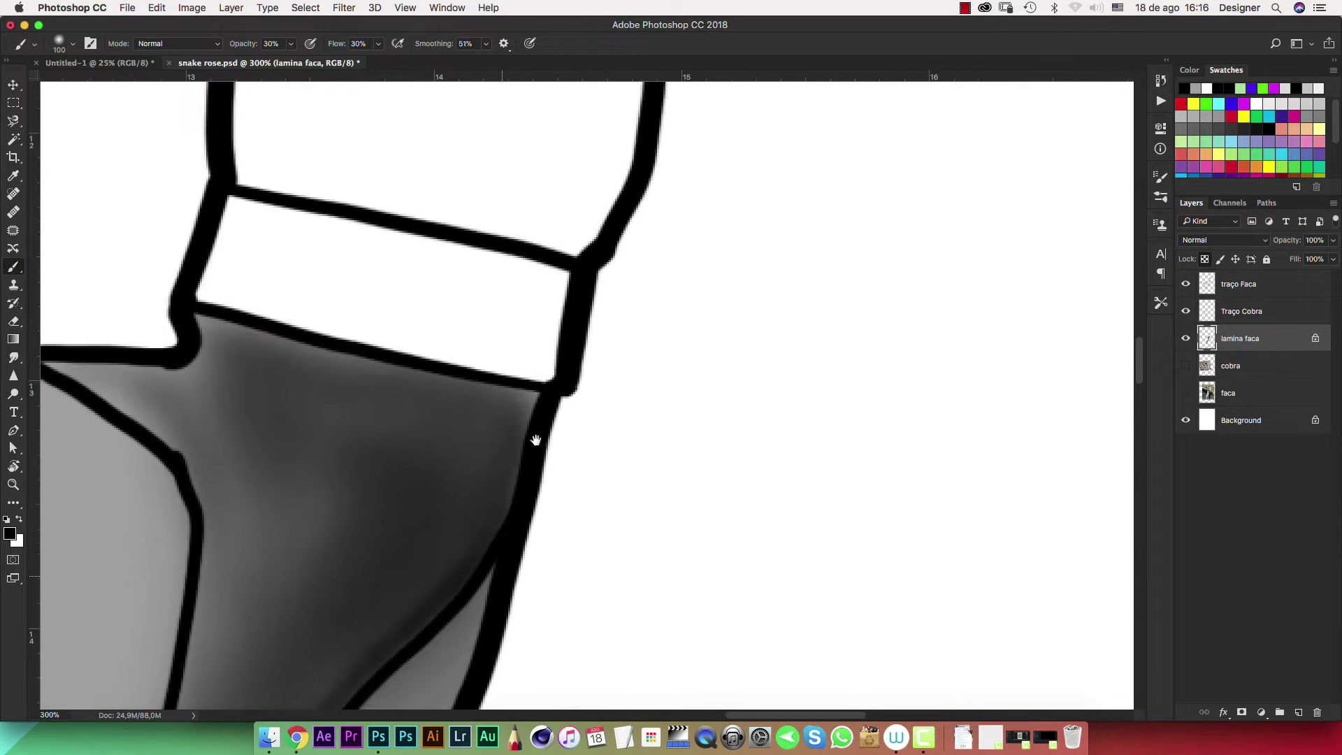
scroll(535, 440, "up", 2)
key("bracketleft")
key("bracketleft")
key("bracketleft")
key("bracketleft")
key("bracketleft")
key("bracketleft")
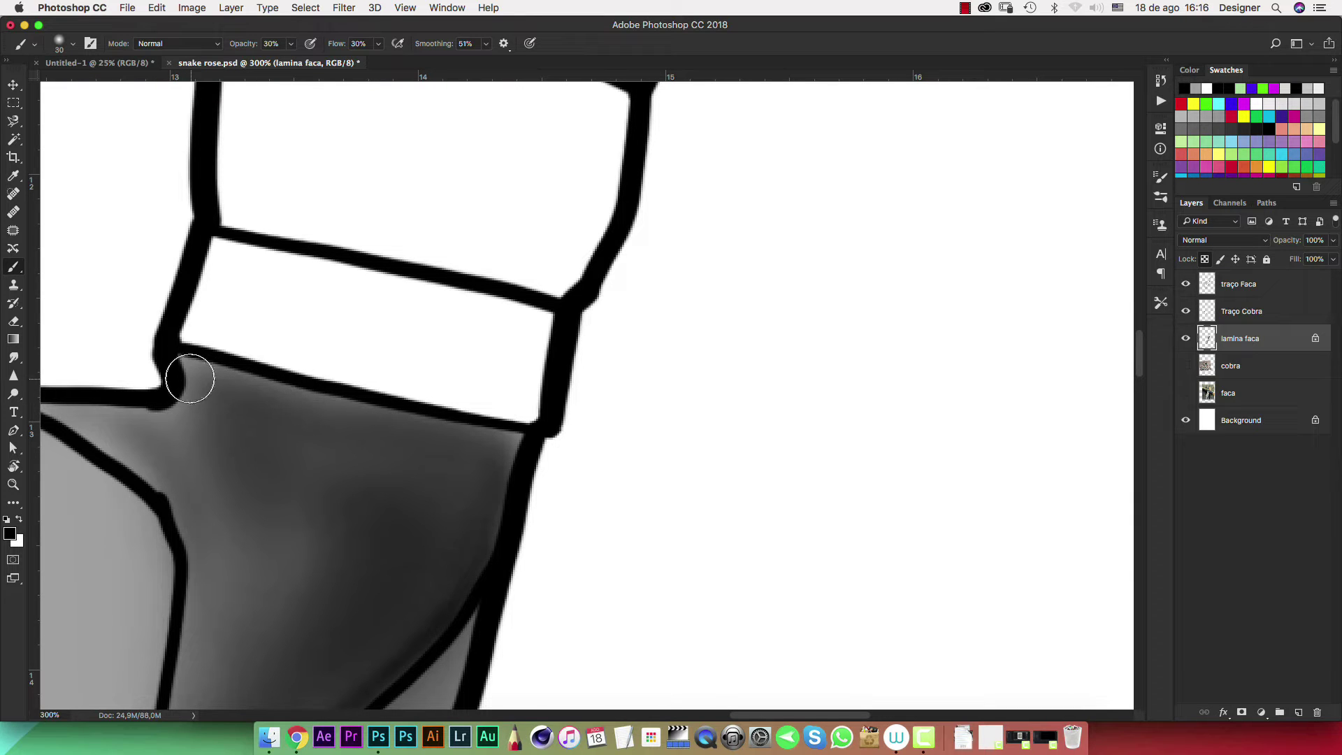
key("bracketleft")
mouse_move(190, 378)
left_mouse_down()
mouse_move(324, 399)
mouse_move(390, 392)
mouse_move(369, 398)
mouse_move(495, 419)
mouse_move(459, 403)
mouse_move(509, 449)
mouse_move(494, 495)
mouse_move(525, 450)
mouse_move(457, 411)
left_mouse_up()
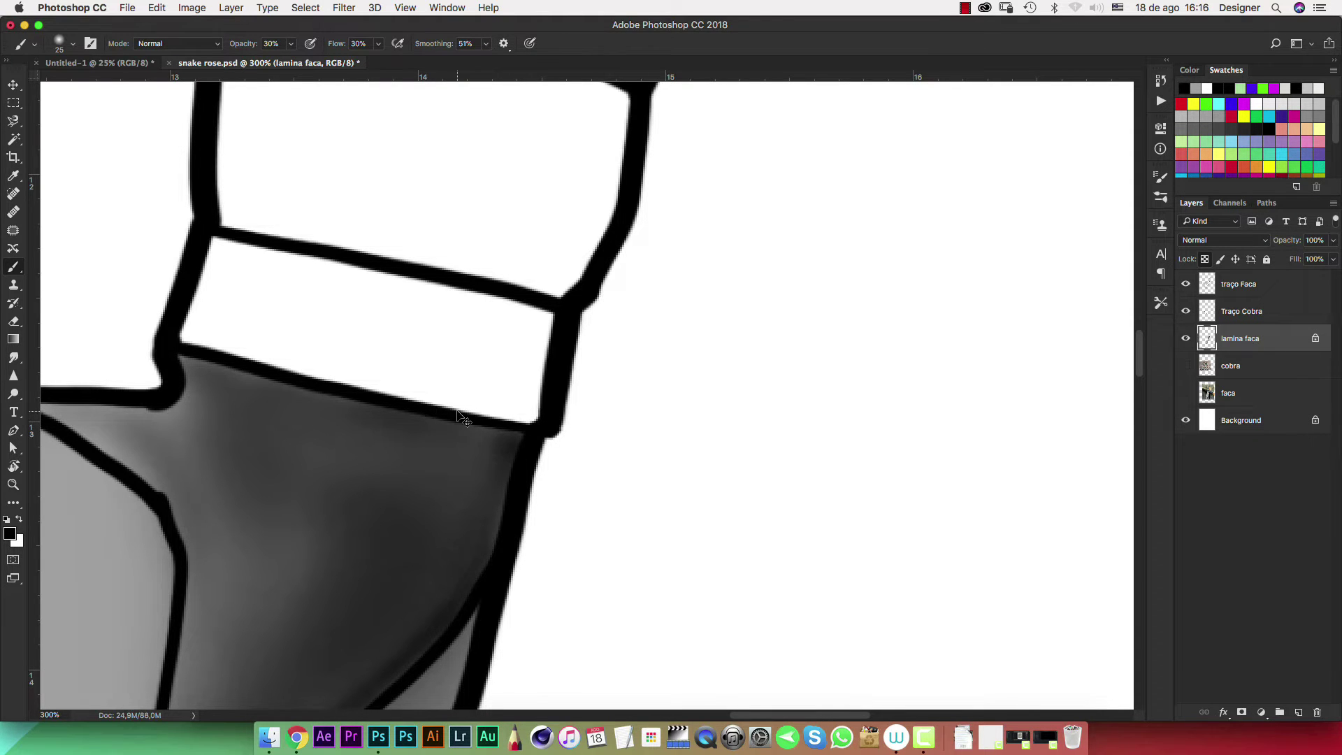
Fit the whole illustration on screen and set the painting colour to white
key("ctrl+0")
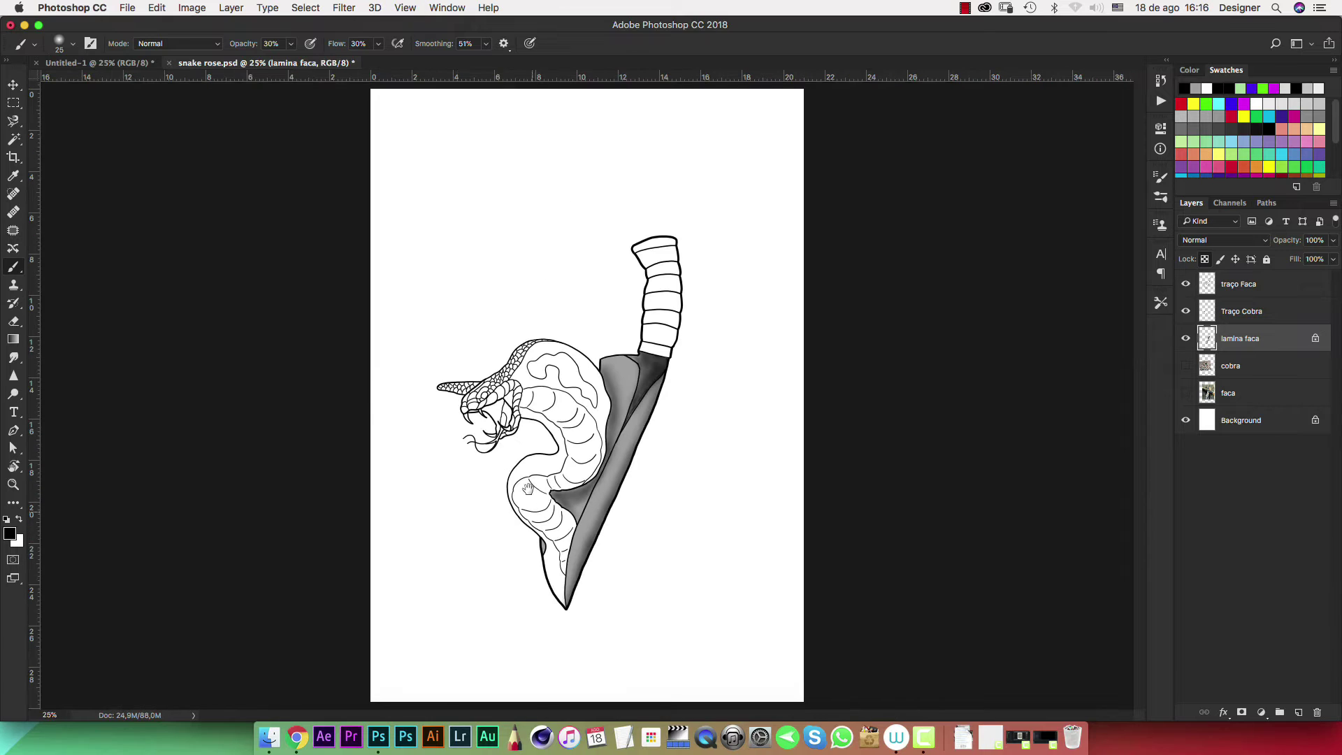
left_click(1208, 89)
left_click(1258, 103)
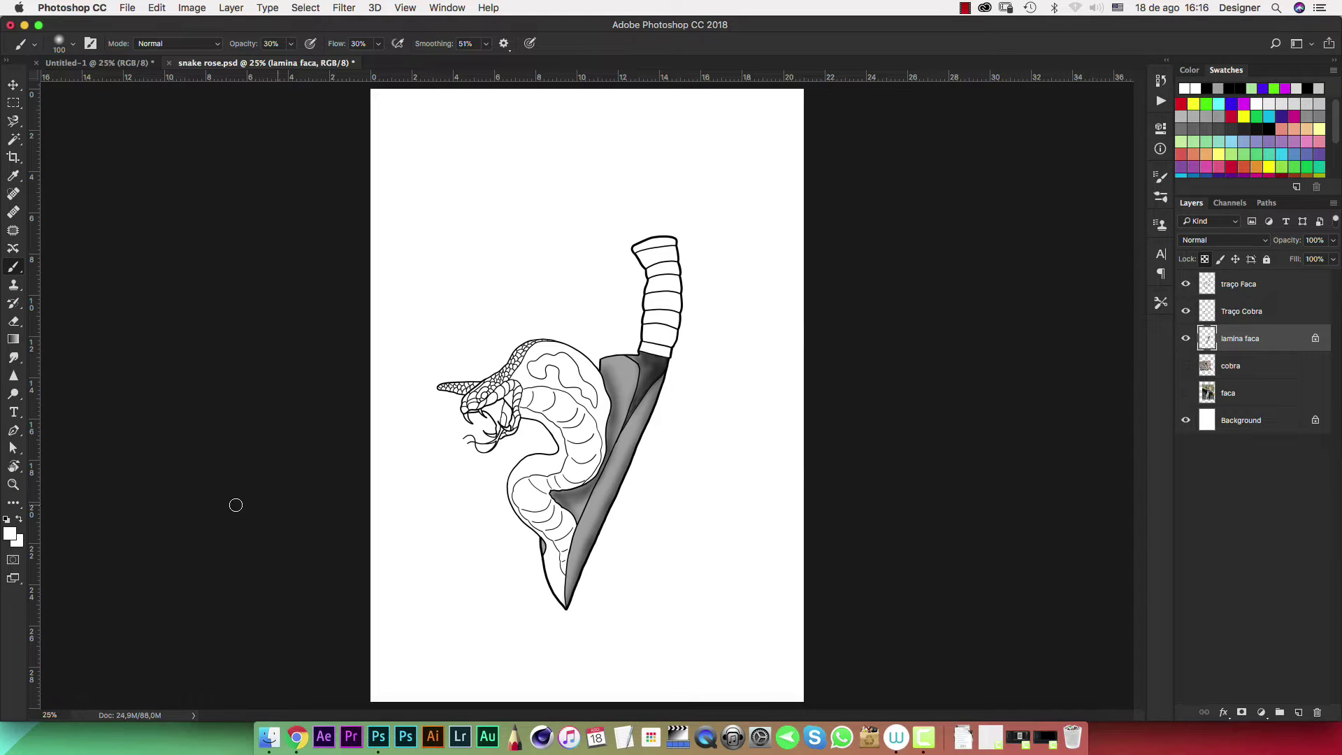
Choose a light grey foreground colour and brush it over the upper and lower blade shading
left_click(12, 535)
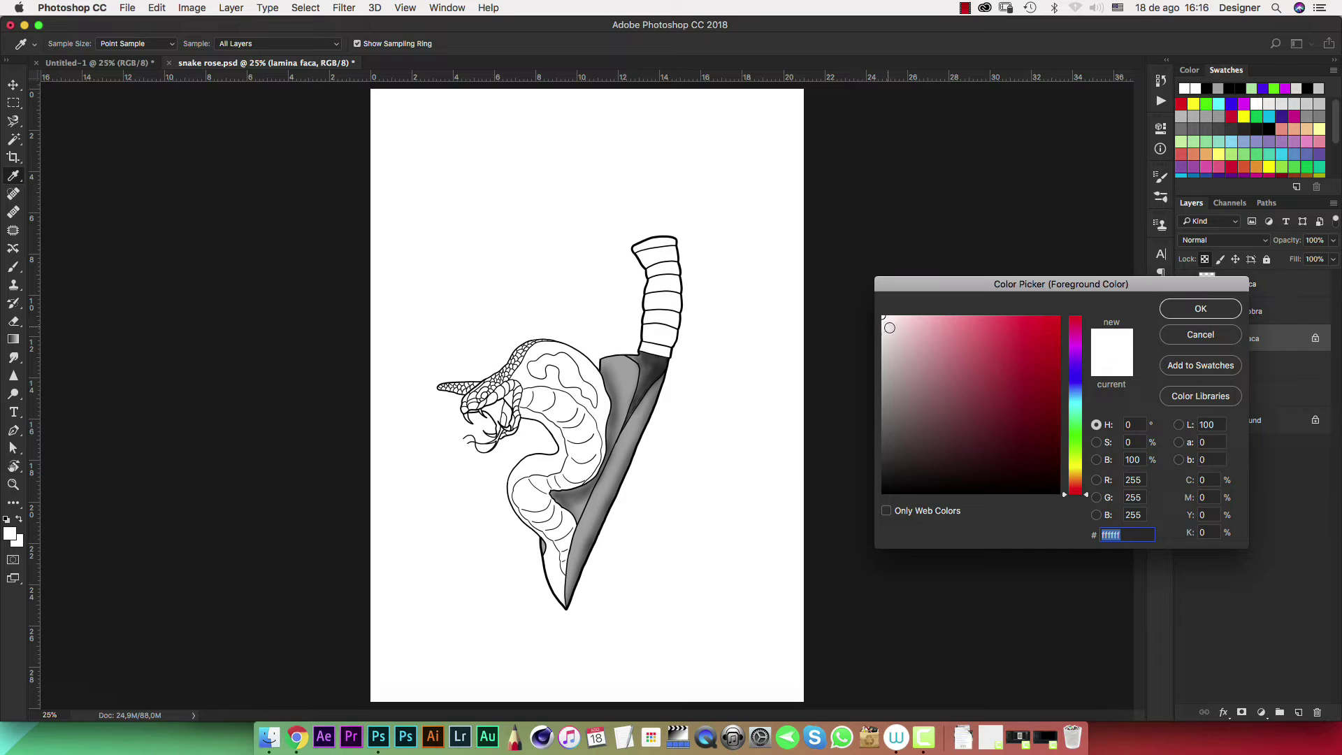
left_click_drag(890, 328, 885, 335)
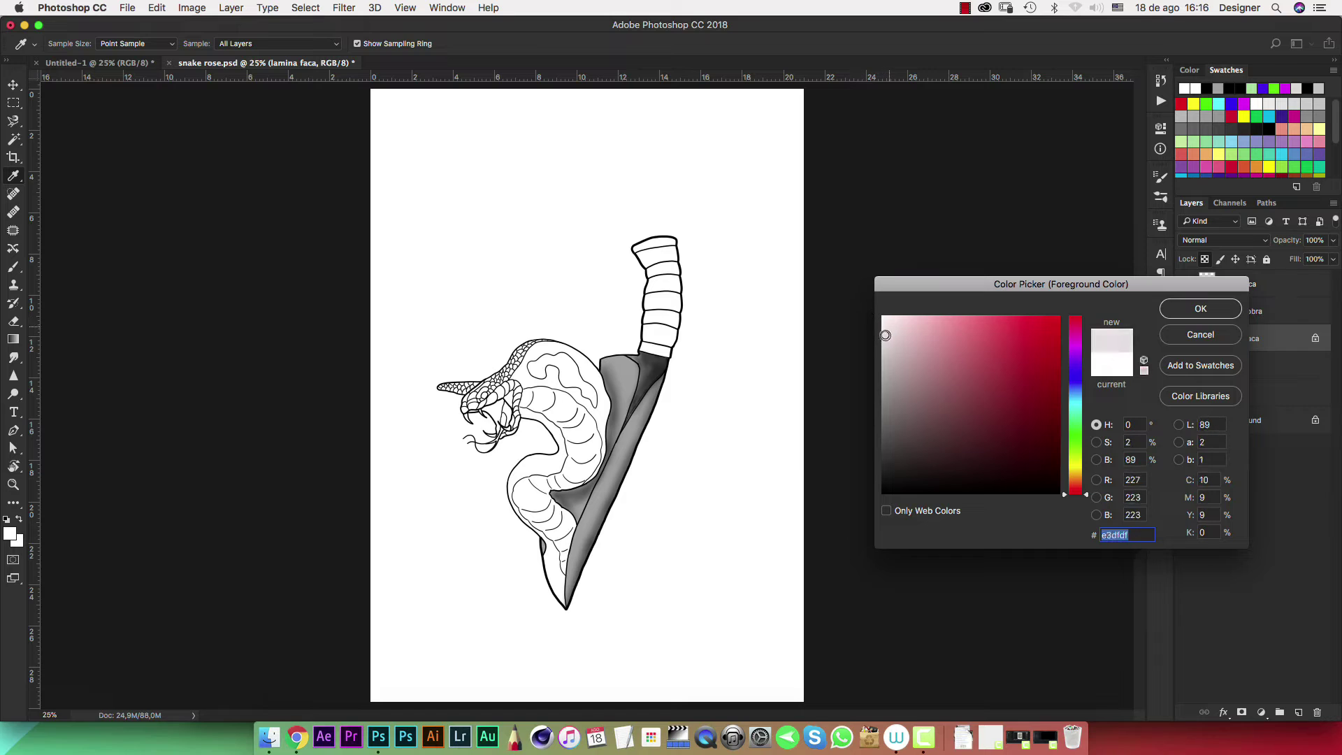
left_click(1165, 316)
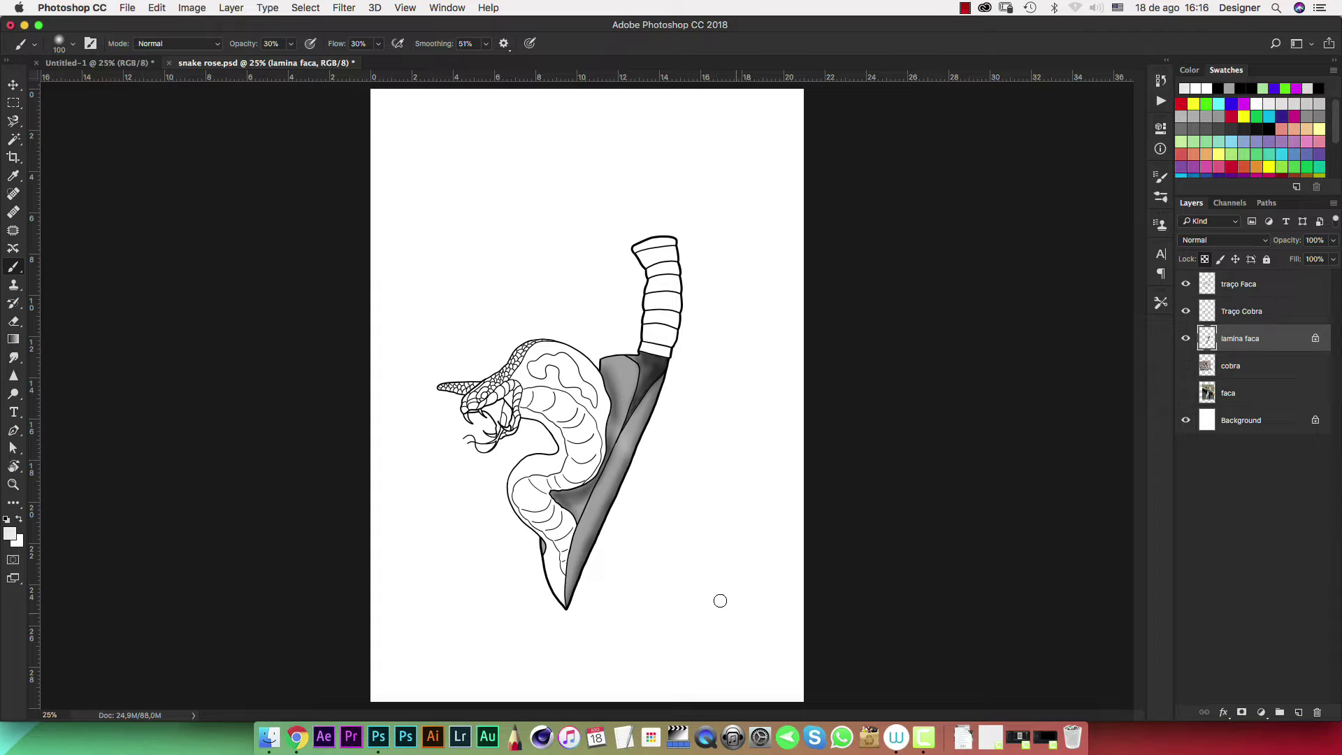
left_click_drag(618, 360, 643, 400)
left_click_drag(592, 313, 733, 519)
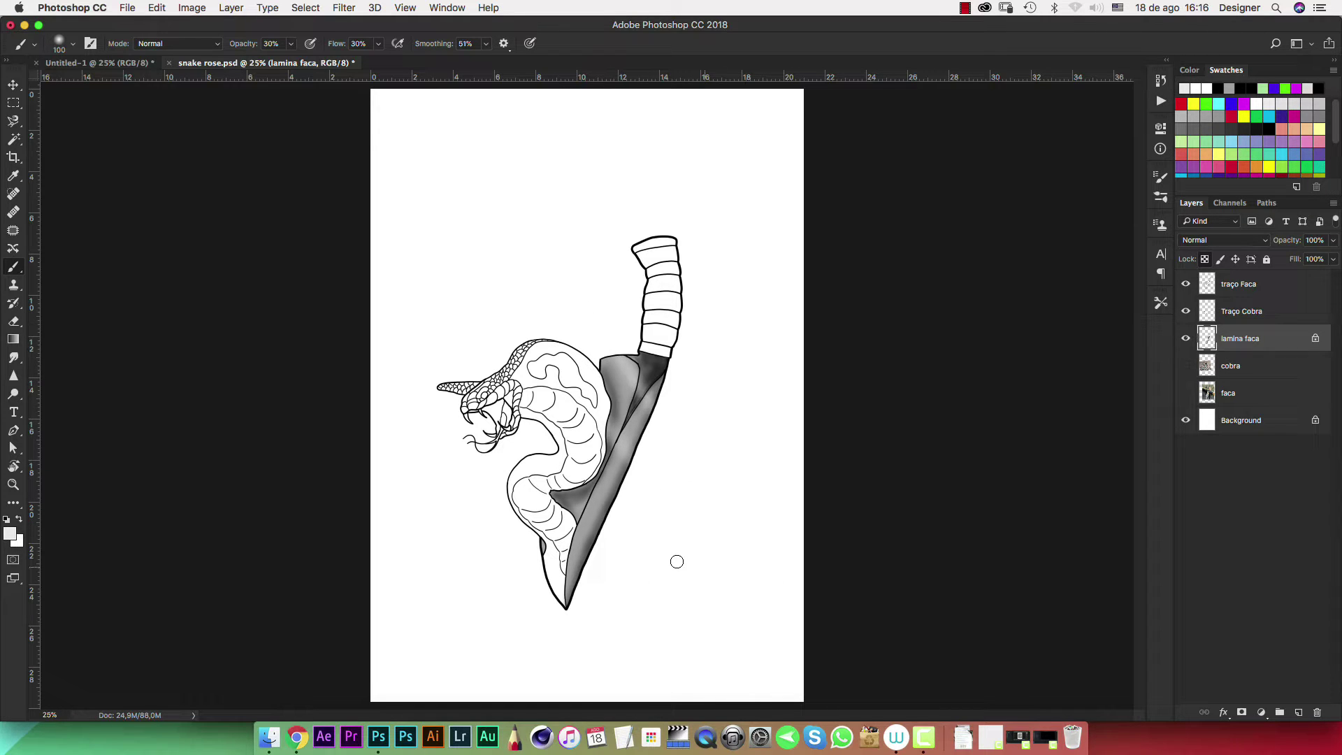
left_click_drag(579, 512, 591, 531)
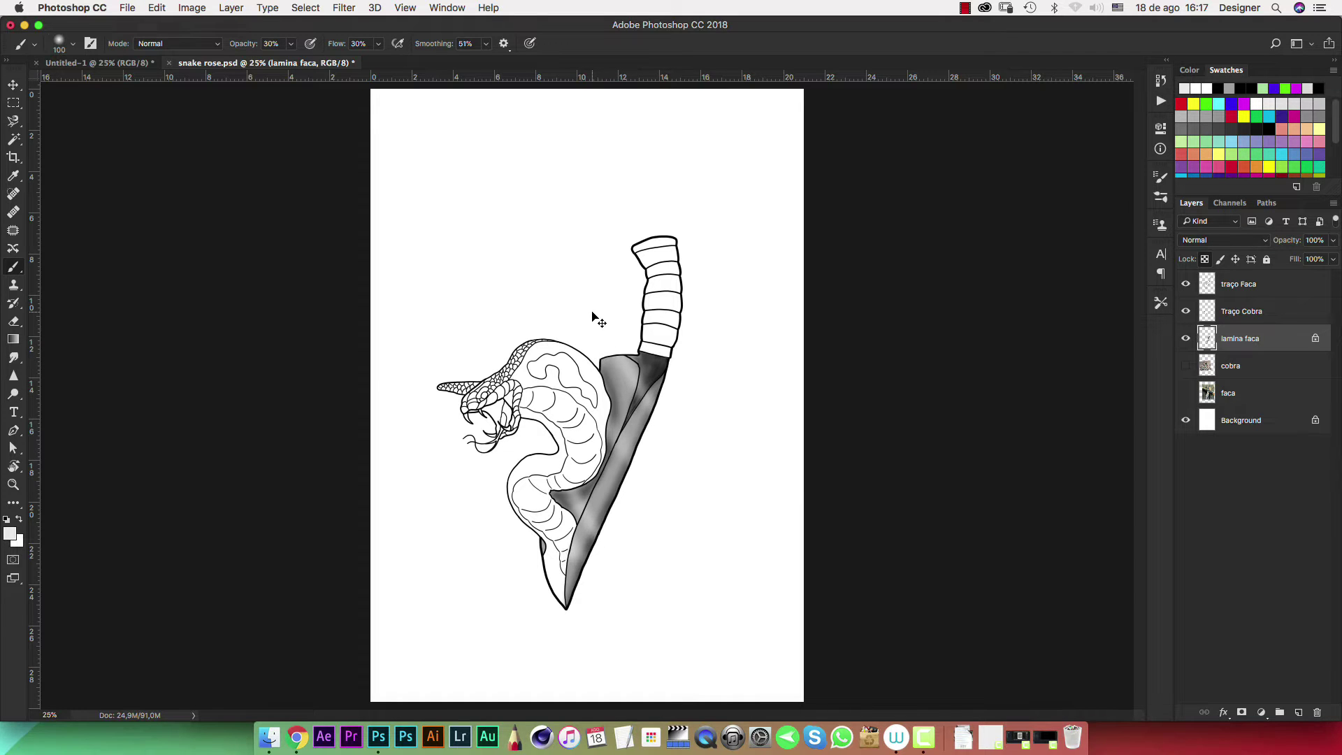
With a smaller brush, lighten the blade's inner left edge and under its top edge
key("ctrl+1")
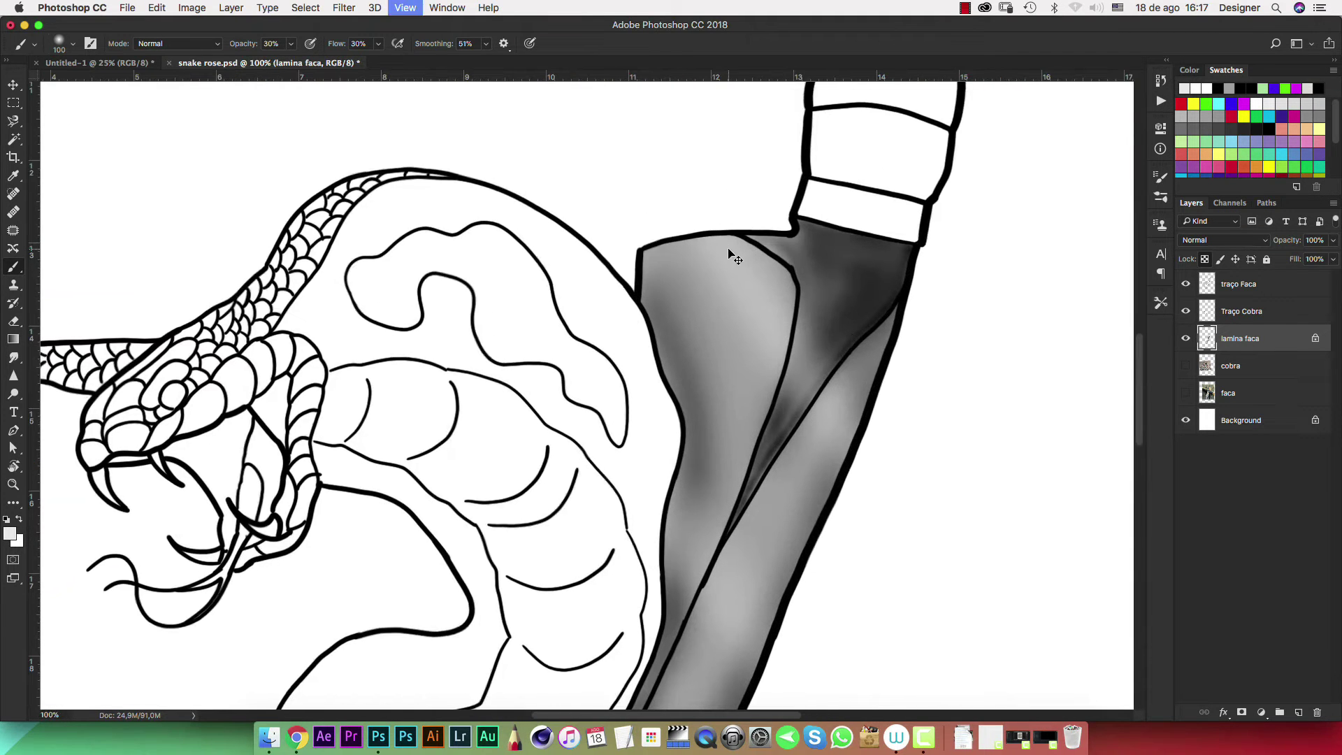
key("ctrl+plus")
key("ctrl+plus")
key("ctrl+plus")
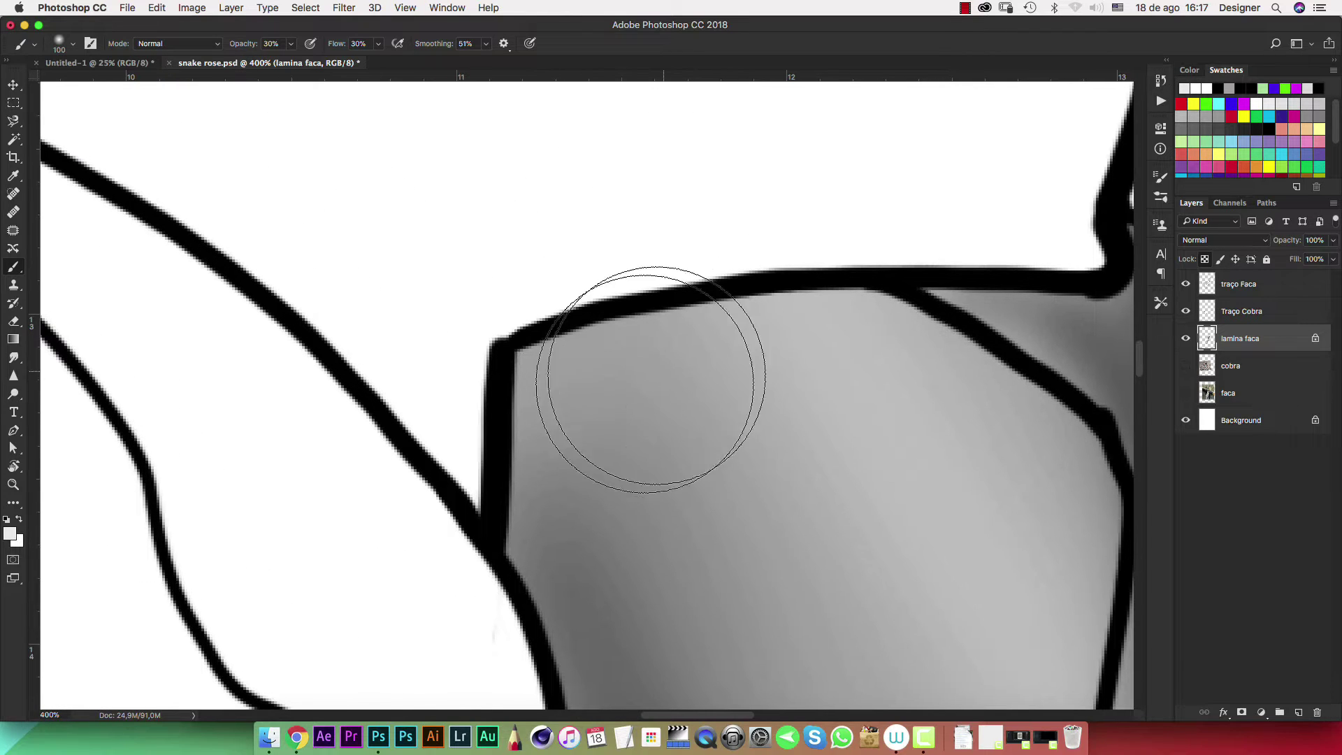
key("bracketleft")
key("bracketleft")
key("bracketleft")
key("bracketleft")
key("bracketleft")
key("bracketleft")
key("bracketleft")
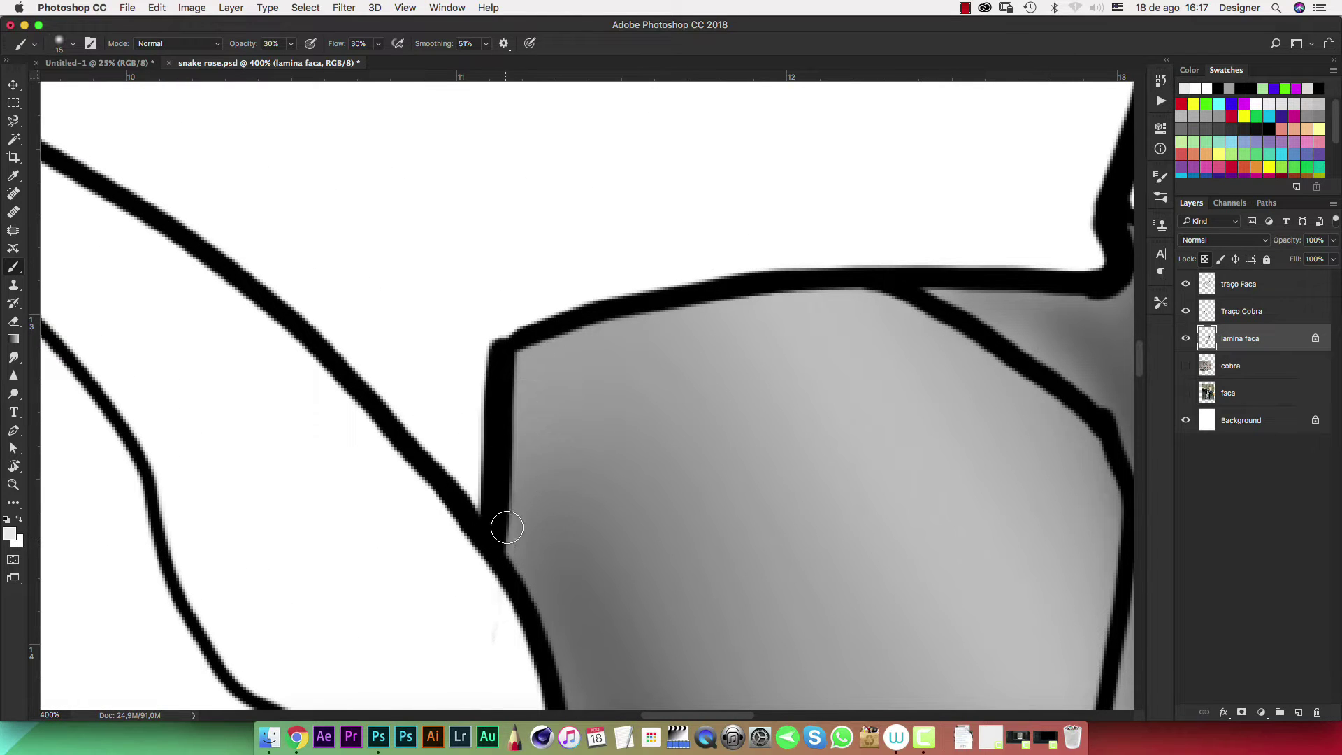
mouse_move(507, 528)
left_mouse_down()
mouse_move(517, 353)
mouse_move(521, 541)
mouse_move(518, 425)
mouse_move(513, 487)
left_mouse_up()
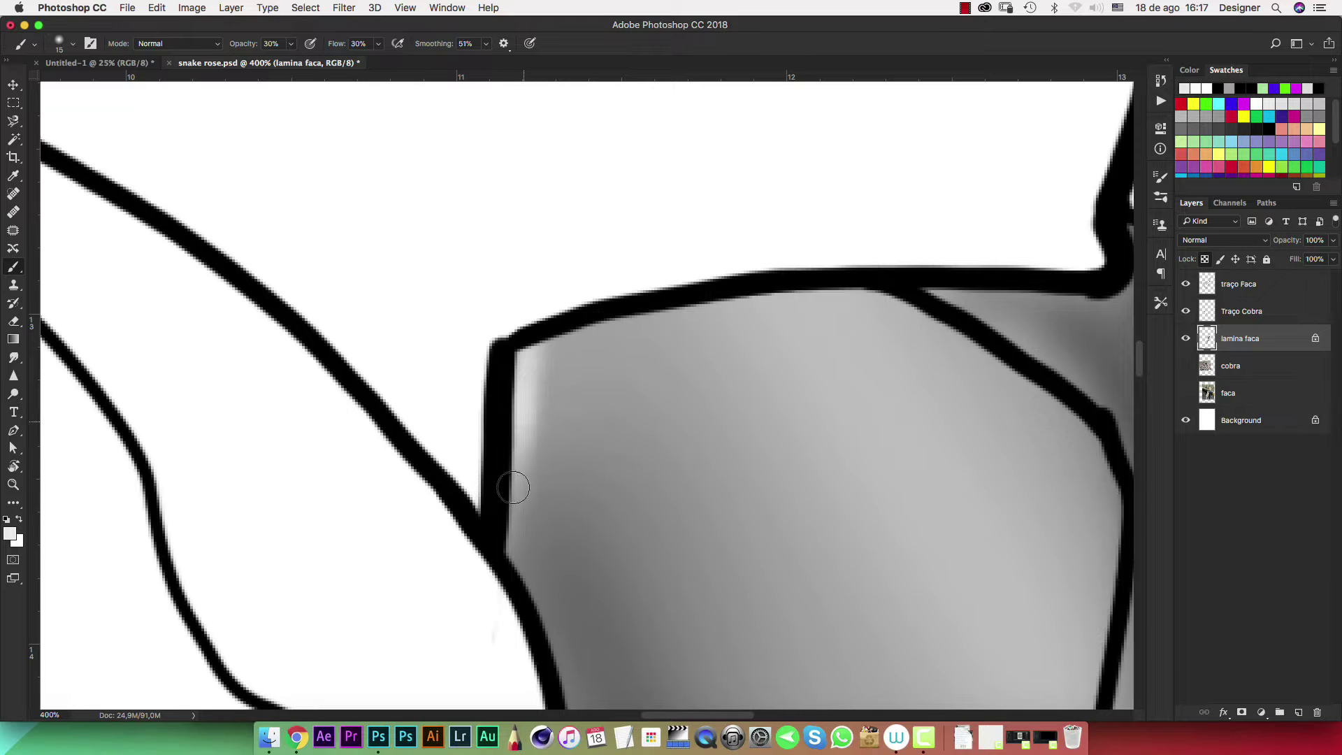
mouse_move(539, 350)
left_mouse_down()
mouse_move(728, 285)
mouse_move(788, 279)
mouse_move(518, 351)
mouse_move(763, 288)
mouse_move(507, 365)
mouse_move(713, 288)
mouse_move(862, 285)
left_mouse_up()
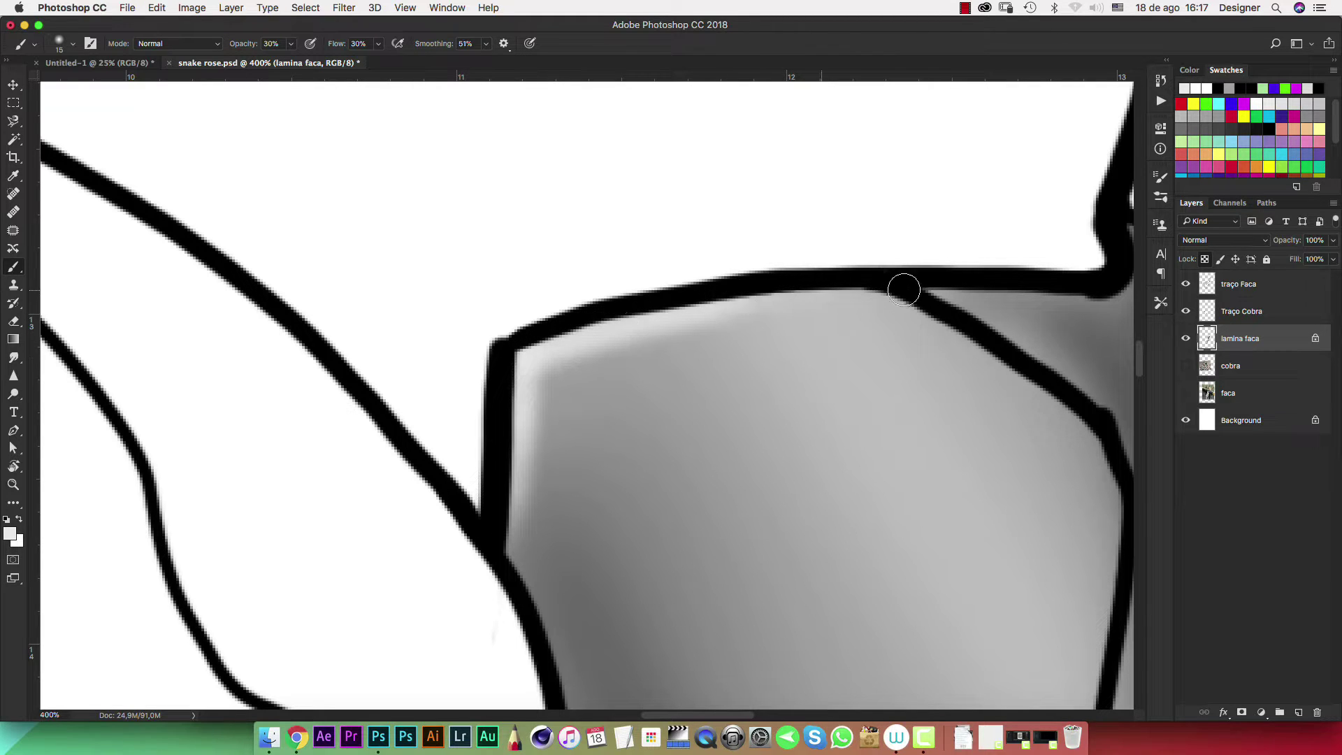
Rotate the canvas and lighten the dark grey strip between the blade lines
key("super+minus")
key("super+minus")
key("super+minus")
key("super+minus")
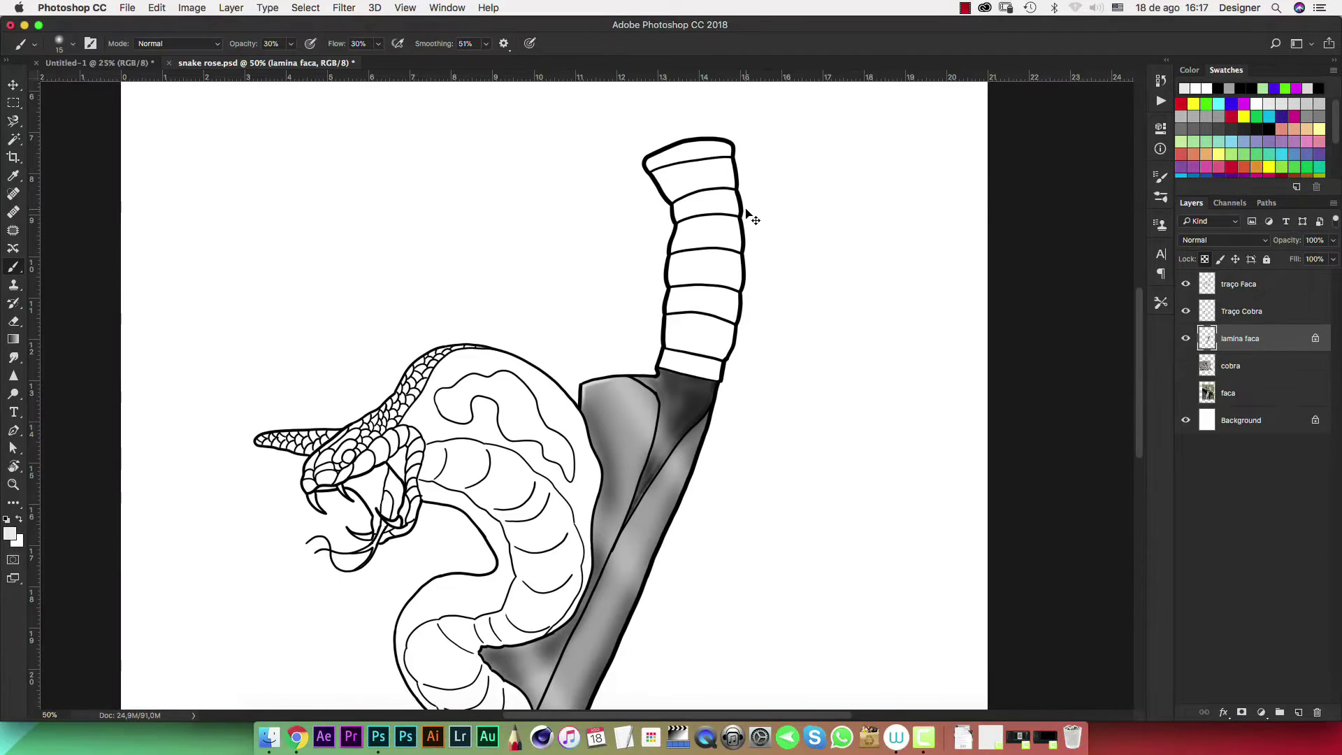
key("super+plus")
key("super+plus")
key("super+plus")
key("super+plus")
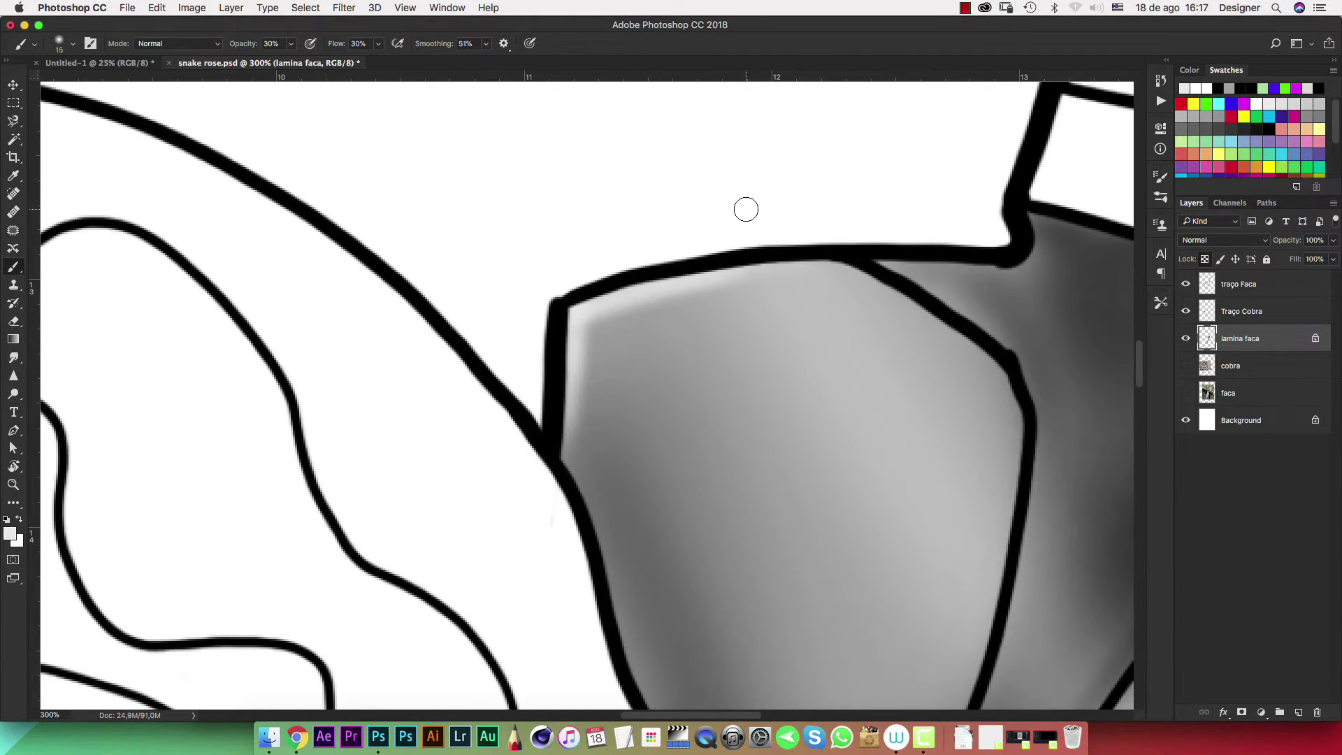
mouse_move(751, 454)
left_mouse_down()
mouse_move(639, 455)
mouse_move(893, 464)
mouse_move(683, 578)
left_mouse_up()
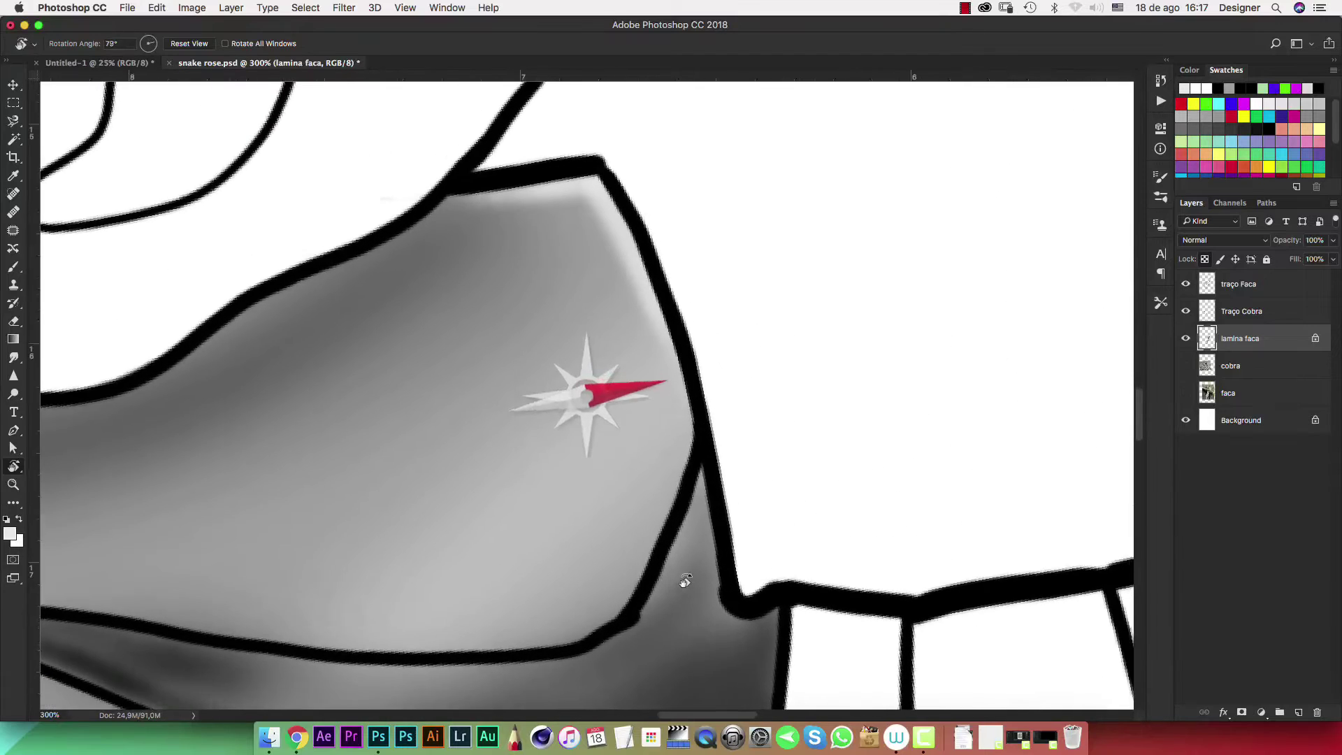
left_click_drag(688, 392, 711, 590)
left_click_drag(681, 349, 699, 518)
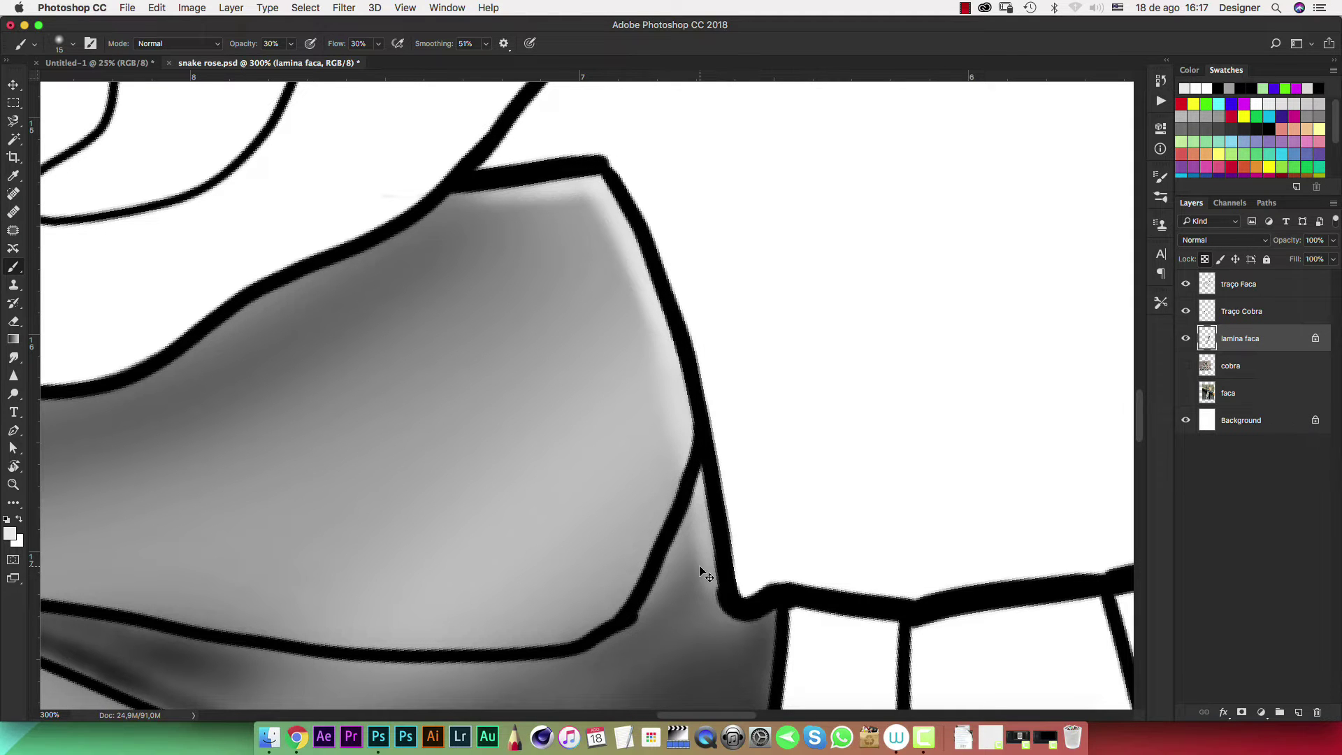
Rotate the canvas back nearly upright and lighten the blade's left side
scroll(705, 574, "down", 5)
left_click_drag(806, 312, 575, 246)
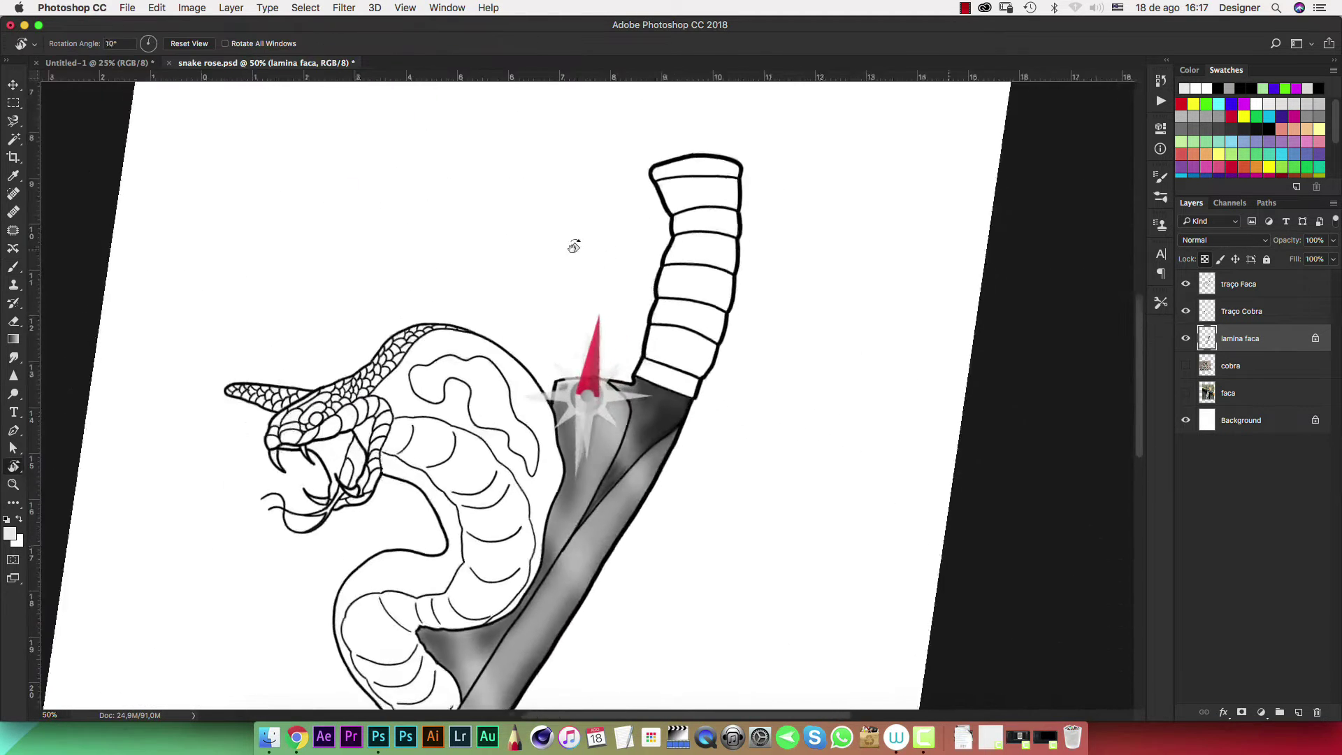
scroll(608, 336, "down", 5)
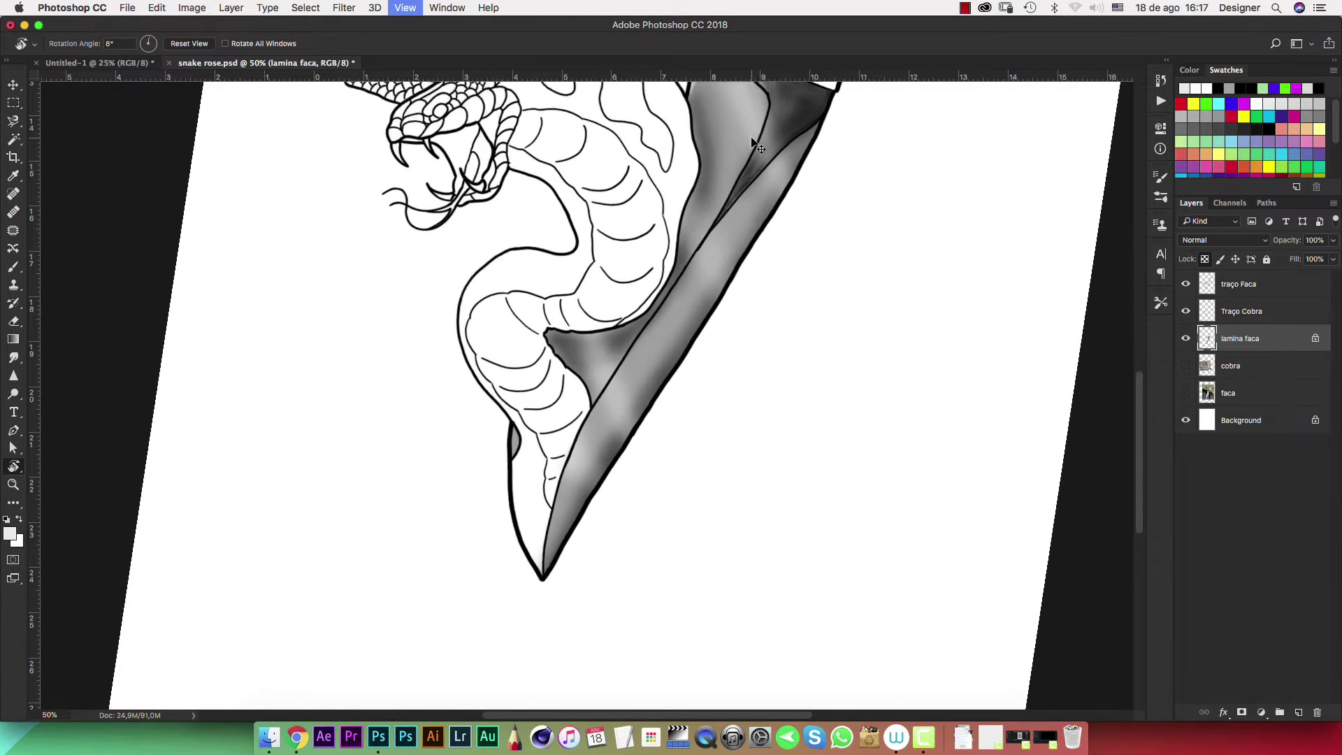
scroll(752, 135, "up", 5)
scroll(752, 135, "up", 3)
scroll(596, 344, "up", 3)
scroll(640, 385, "left", 5)
scroll(639, 385, "down", 2)
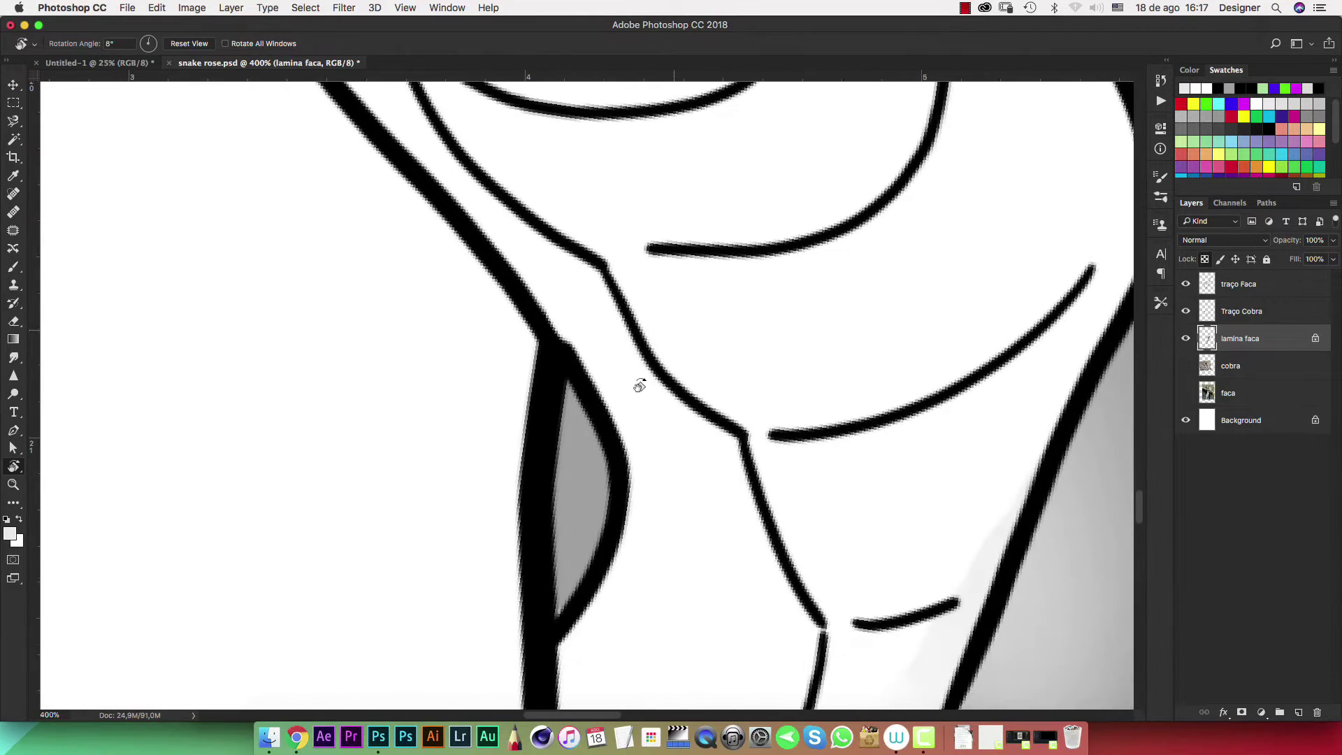
key("b")
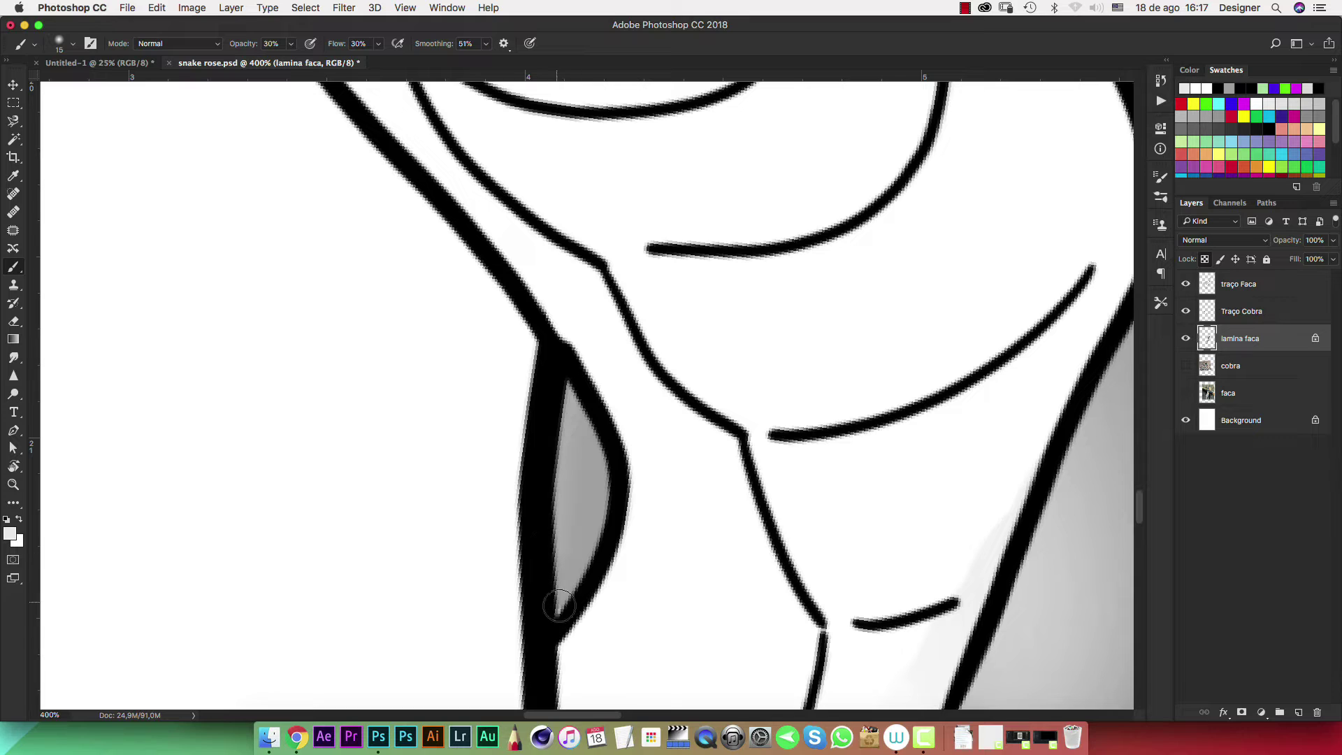
mouse_move(552, 496)
left_mouse_down()
mouse_move(555, 441)
mouse_move(563, 641)
mouse_move(555, 404)
mouse_move(543, 614)
mouse_move(566, 359)
mouse_move(555, 613)
mouse_move(560, 359)
mouse_move(545, 575)
left_mouse_up()
Paint highlight strokes beside the blade's central edge line along its upper part
key("ctrl+minus")
key("ctrl+minus")
key("ctrl+minus")
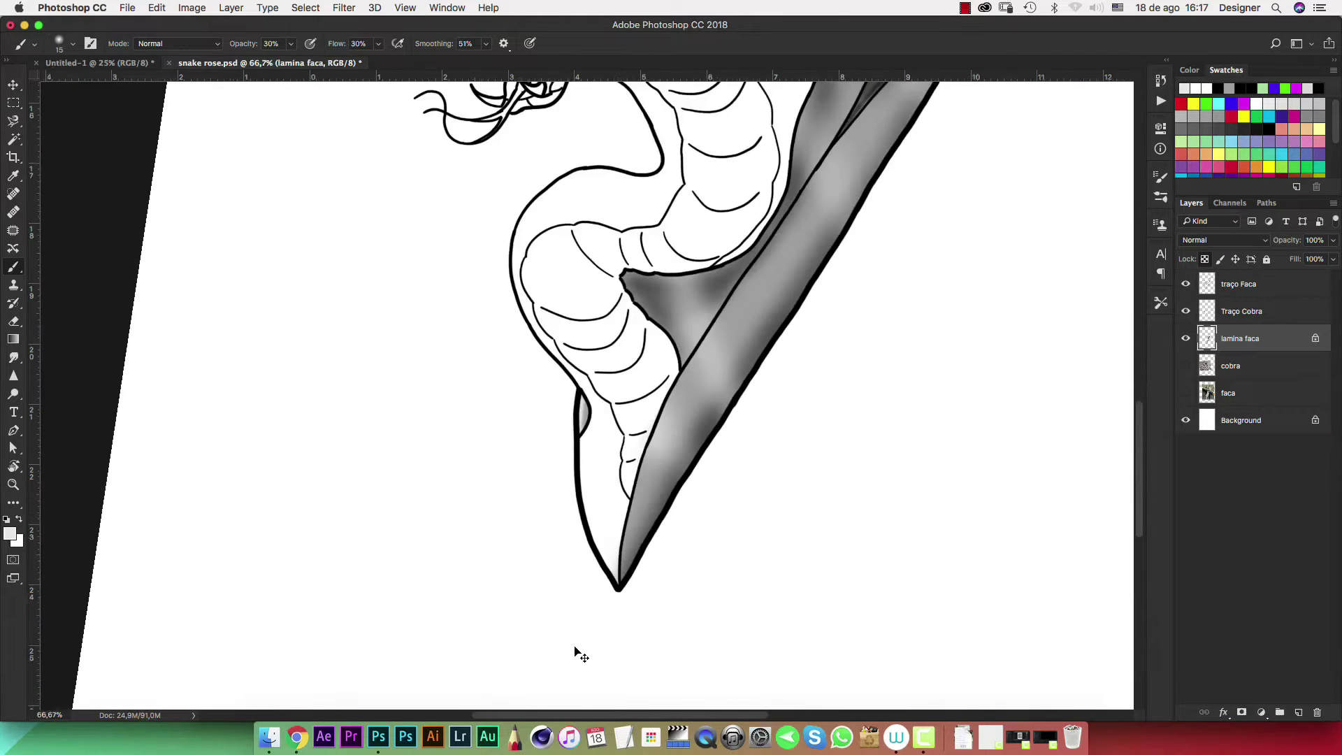
key("ctrl+minus")
key("ctrl+minus")
key("ctrl+plus")
mouse_move(829, 317)
left_mouse_down()
mouse_move(699, 443)
mouse_move(834, 216)
left_mouse_up()
key("ctrl+plus")
key("ctrl+plus")
key("ctrl+plus")
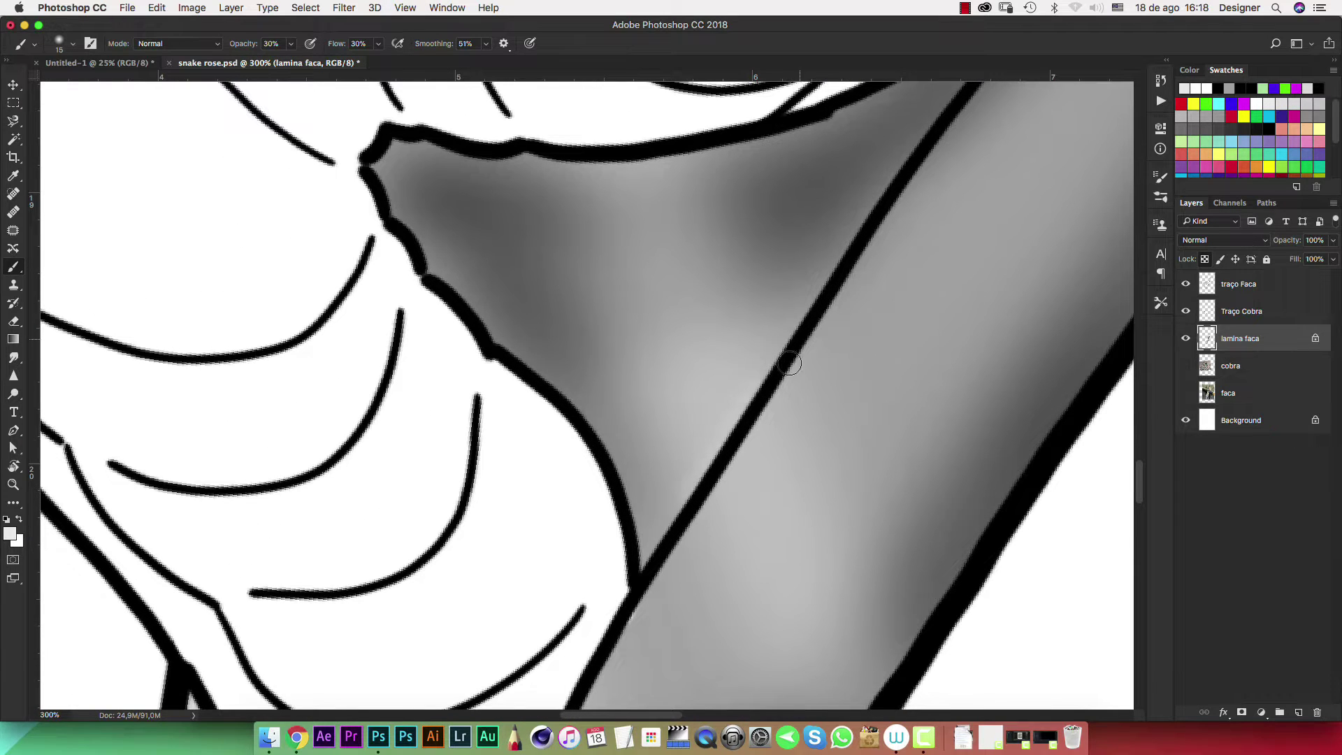
mouse_move(821, 273)
left_mouse_down()
mouse_move(903, 148)
mouse_move(850, 224)
left_mouse_up()
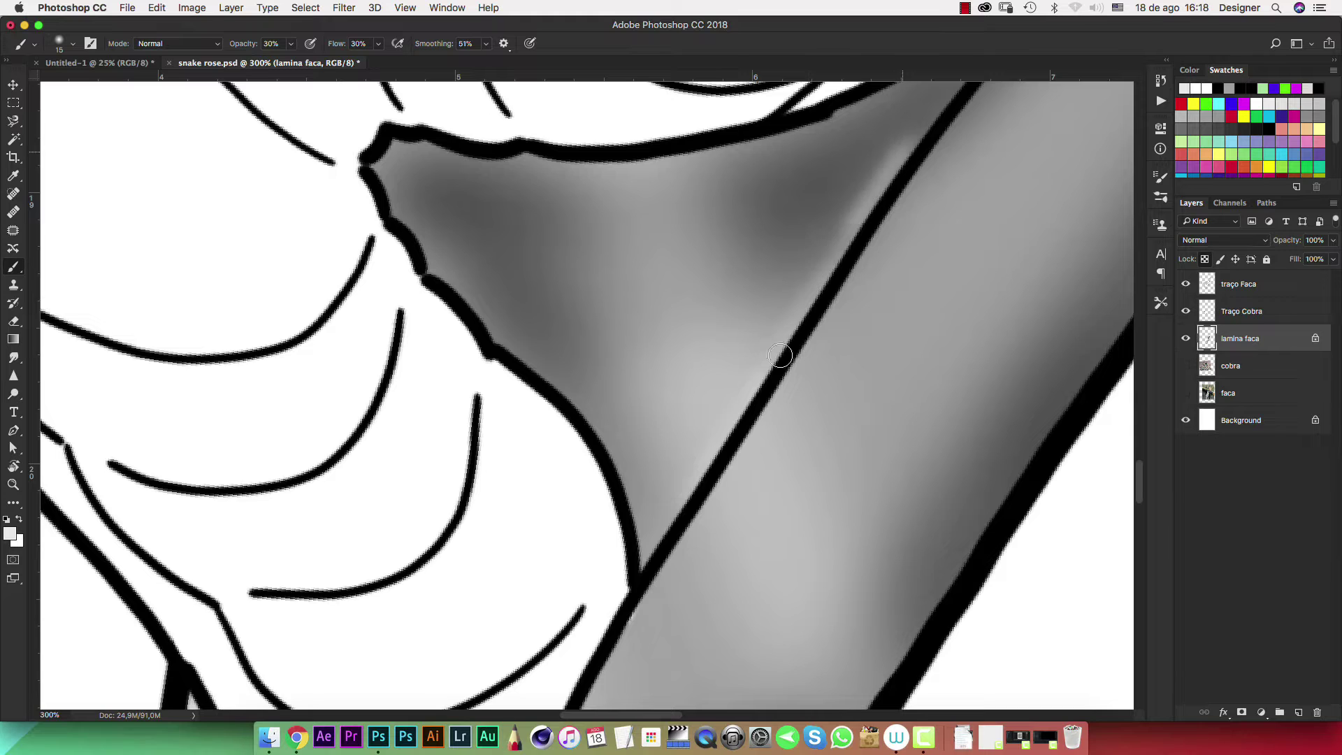
left_click_drag(780, 355, 902, 146)
mouse_move(793, 315)
left_mouse_down()
mouse_move(877, 175)
mouse_move(879, 329)
mouse_move(709, 451)
mouse_move(769, 314)
left_mouse_up()
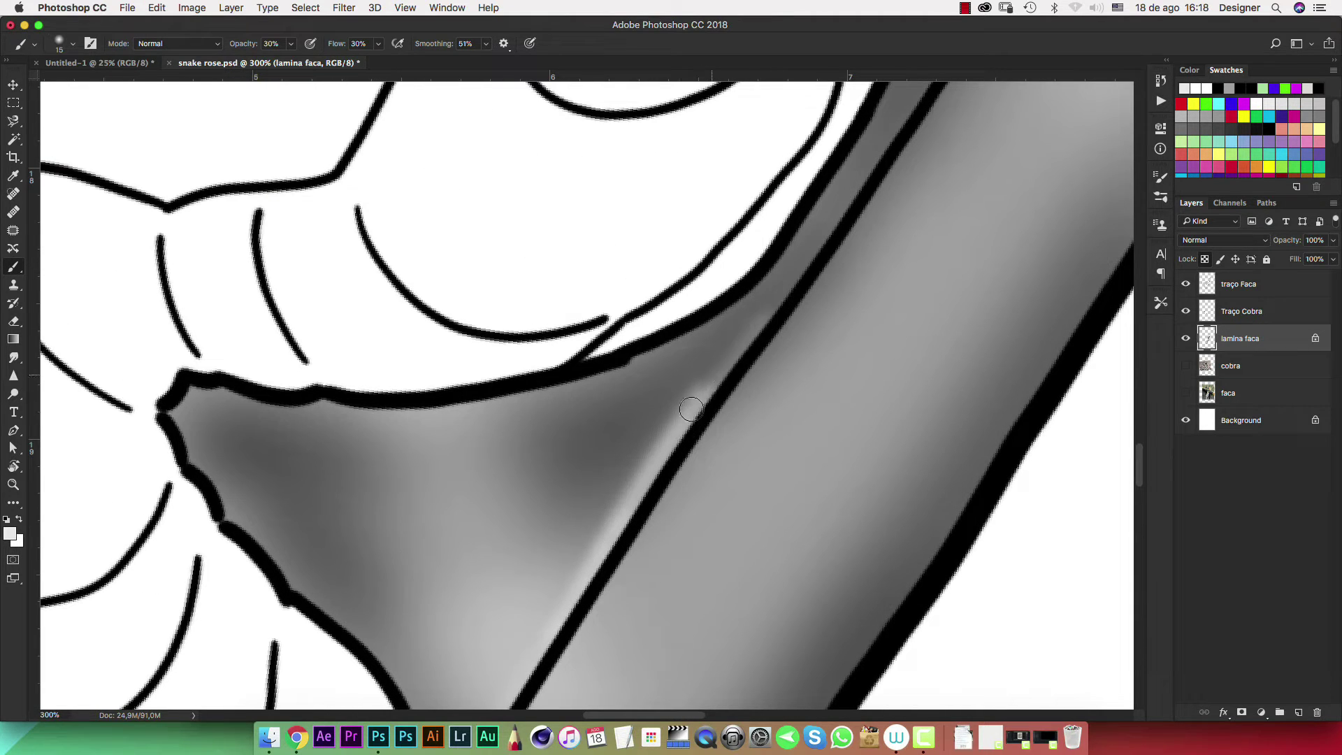
left_click_drag(689, 420, 773, 308)
mouse_move(706, 391)
left_mouse_down()
mouse_move(793, 287)
mouse_move(799, 259)
left_mouse_up()
left_click_drag(731, 348, 837, 229)
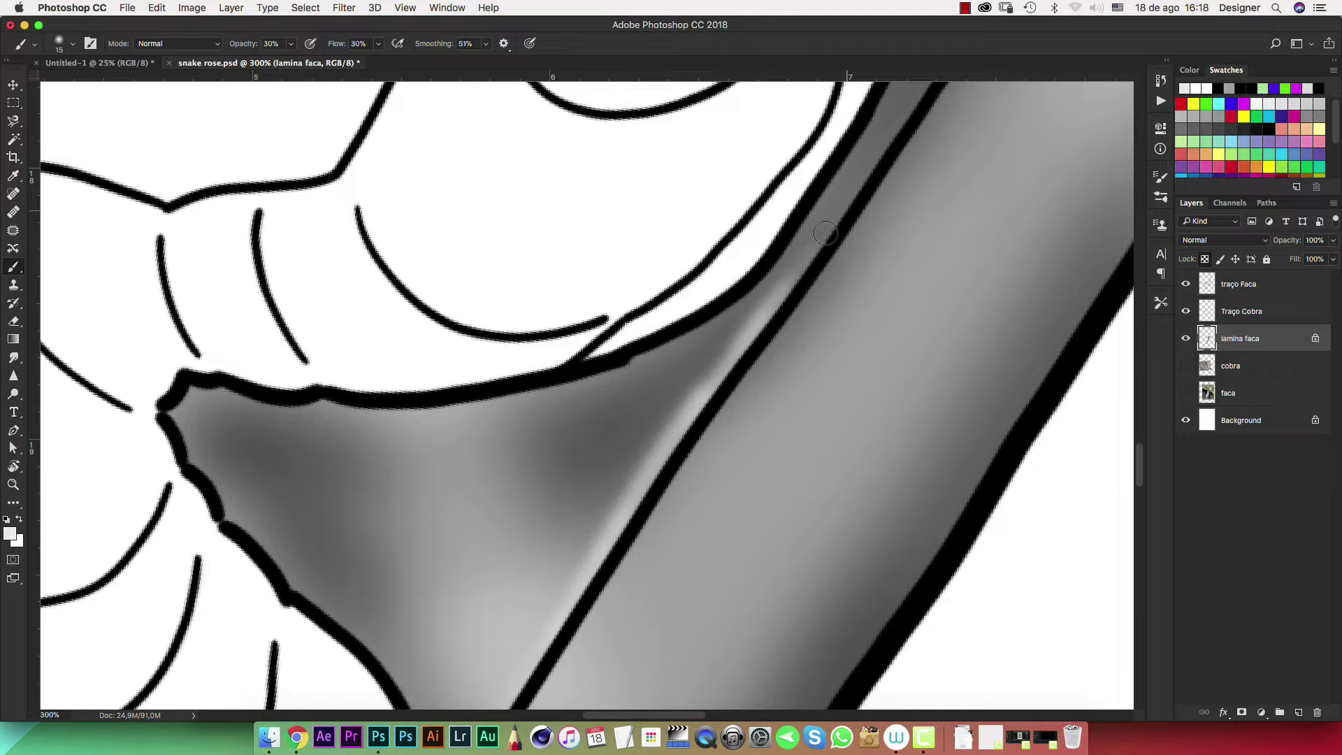
left_click_drag(779, 300, 862, 189)
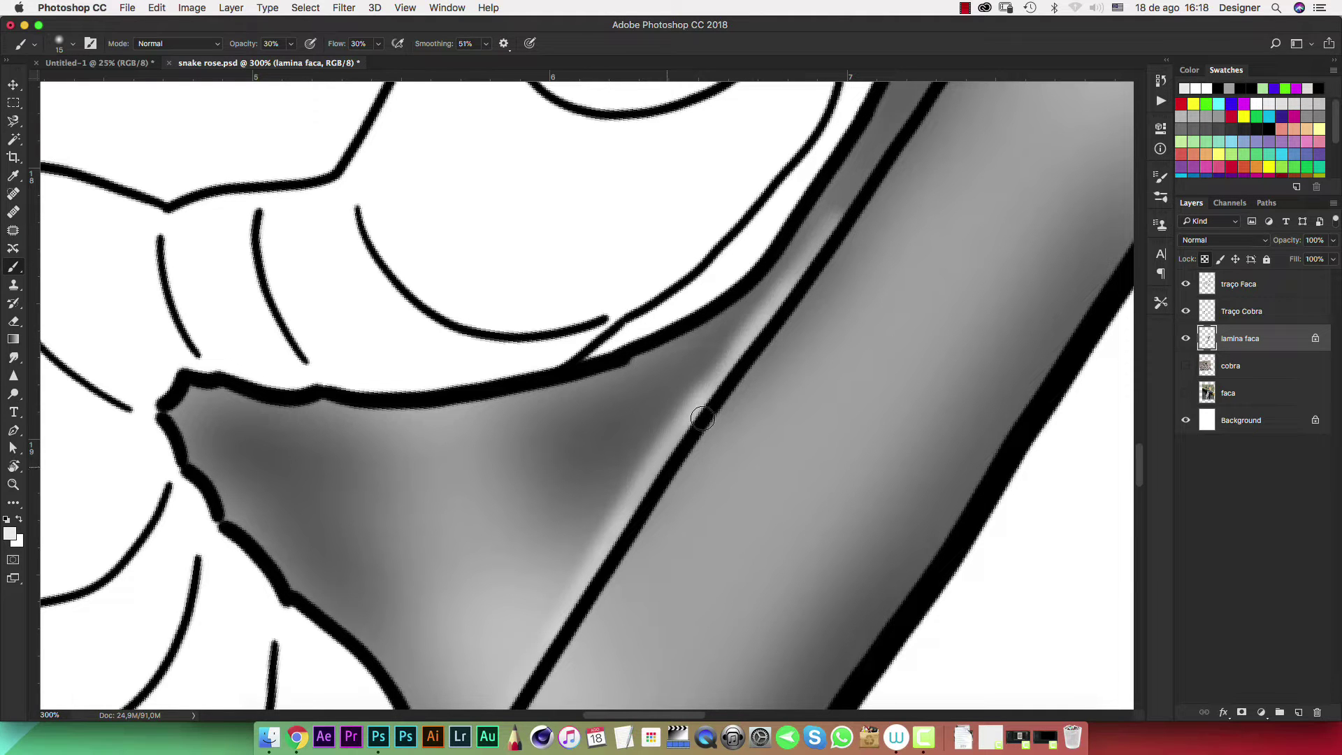
Lighten the left side of the blade line and extend the light streak up the blade
key("ctrl+0")
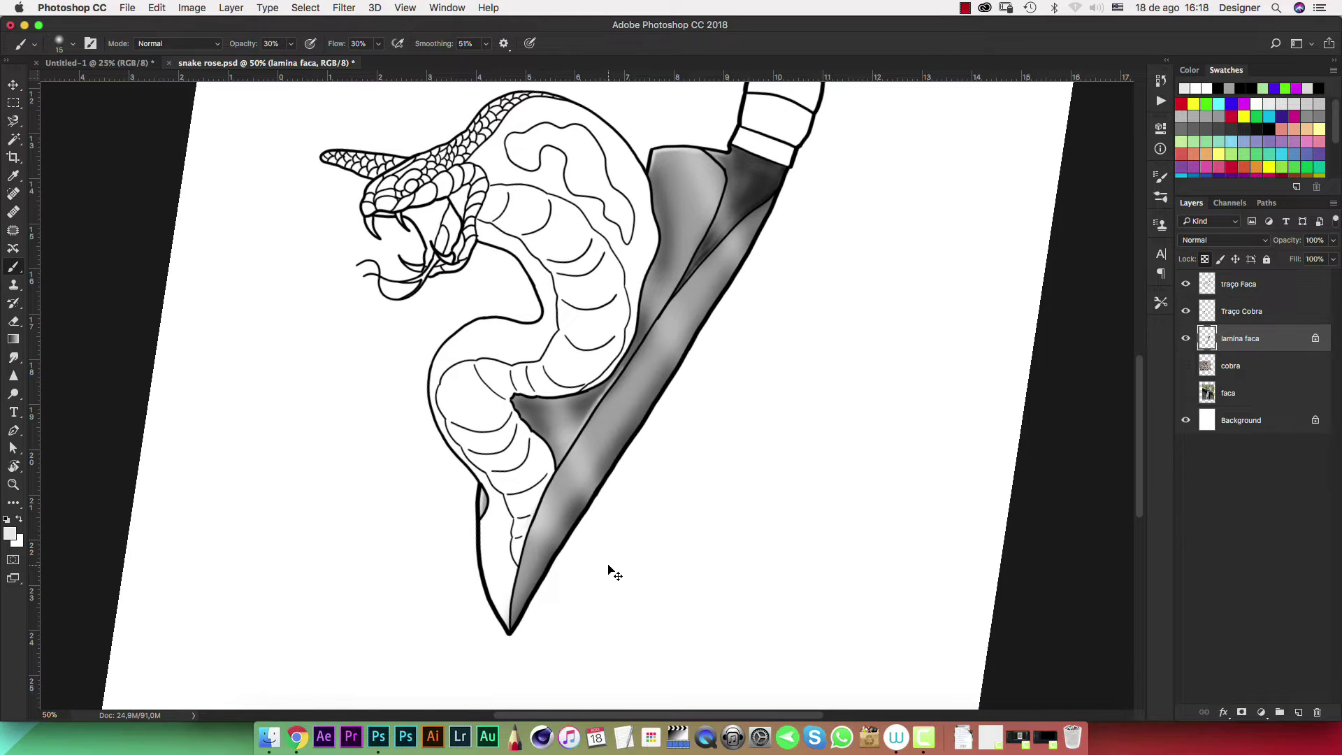
key("ctrl+plus")
key("ctrl+plus")
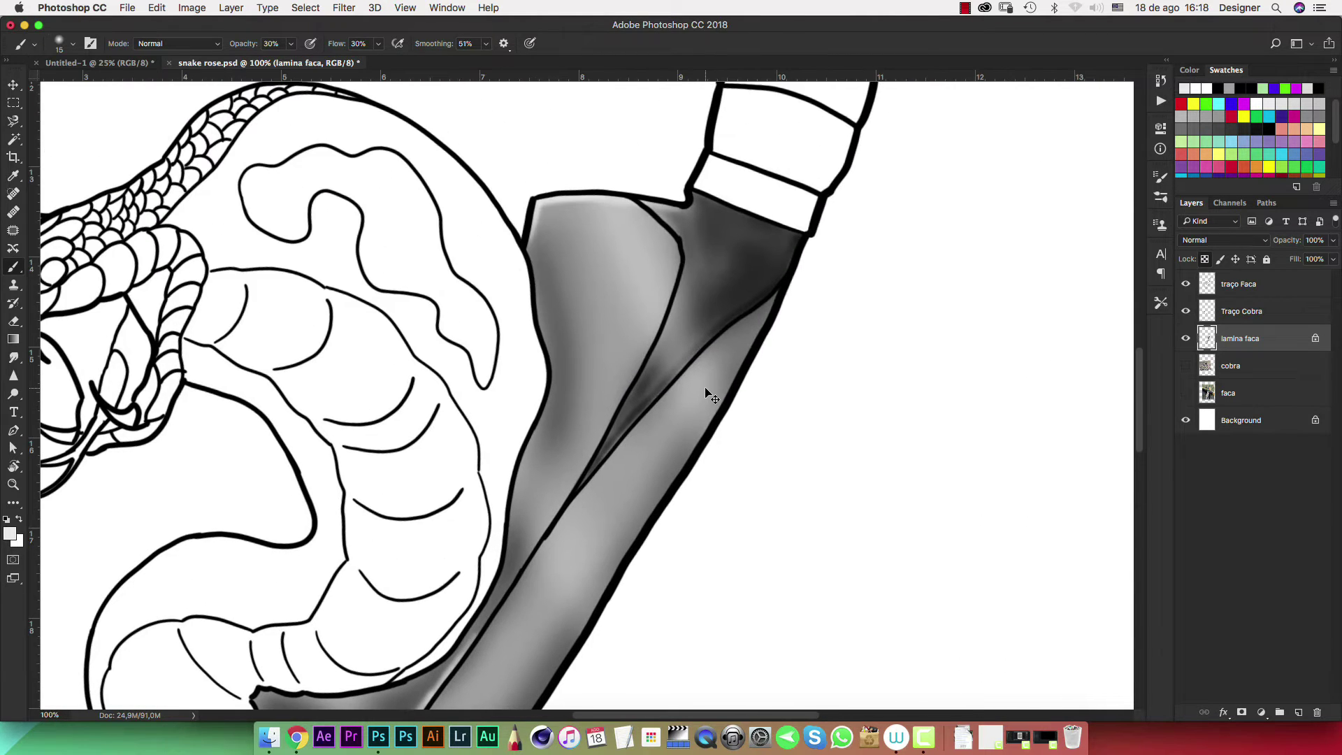
key("ctrl+plus")
key("ctrl+plus")
key("ctrl+plus")
left_click_drag(792, 313, 646, 530)
left_click_drag(843, 215, 720, 422)
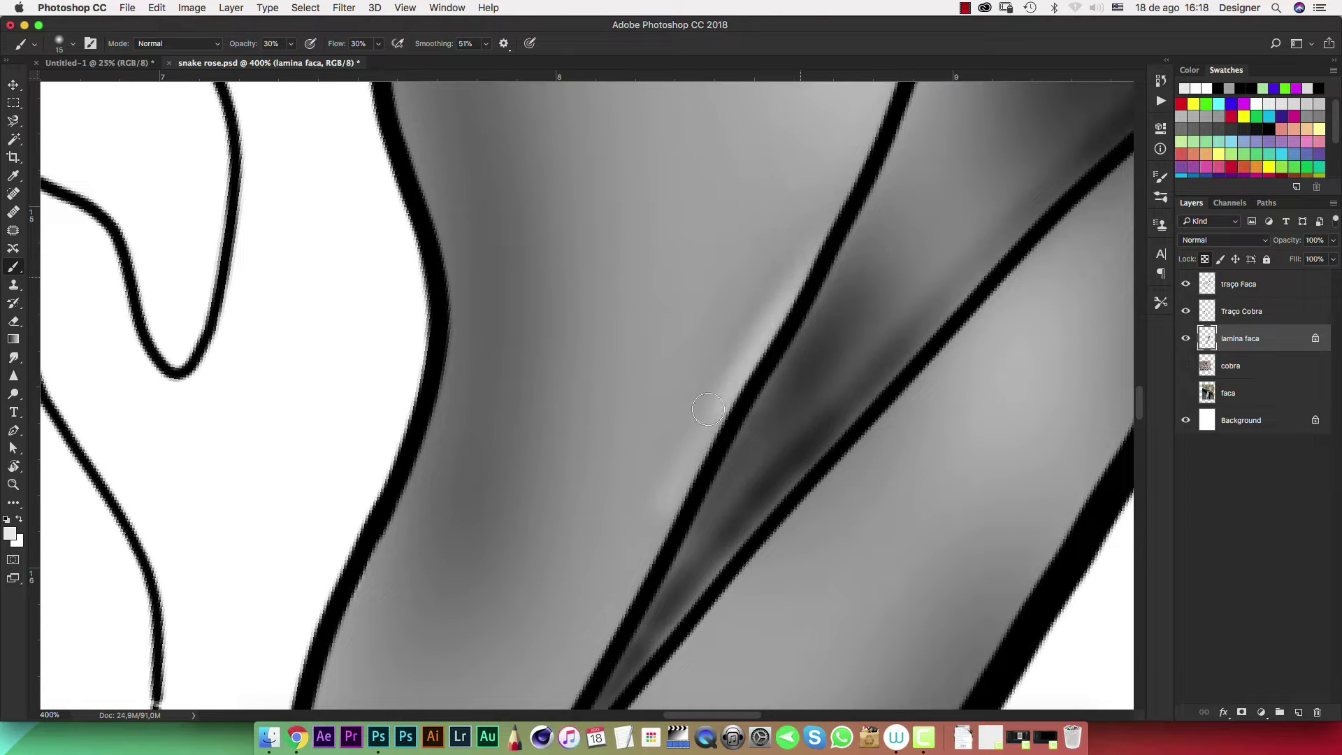
mouse_move(811, 266)
left_mouse_down()
mouse_move(698, 423)
mouse_move(608, 608)
mouse_move(601, 656)
left_mouse_up()
left_click_drag(827, 226, 783, 293)
mouse_move(884, 111)
left_mouse_down()
mouse_move(844, 186)
mouse_move(870, 136)
left_mouse_up()
key("super+0")
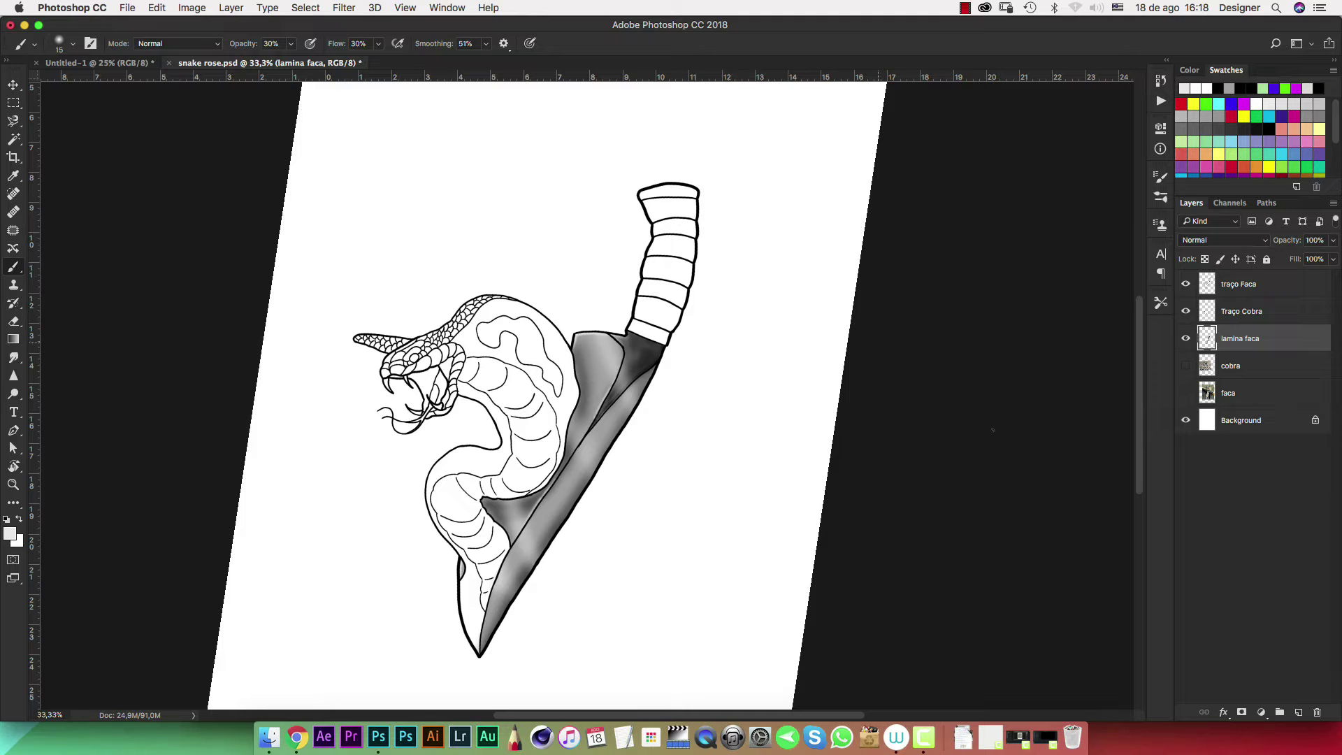
Add a new layer named cabo above the blade layer
left_click(1298, 712)
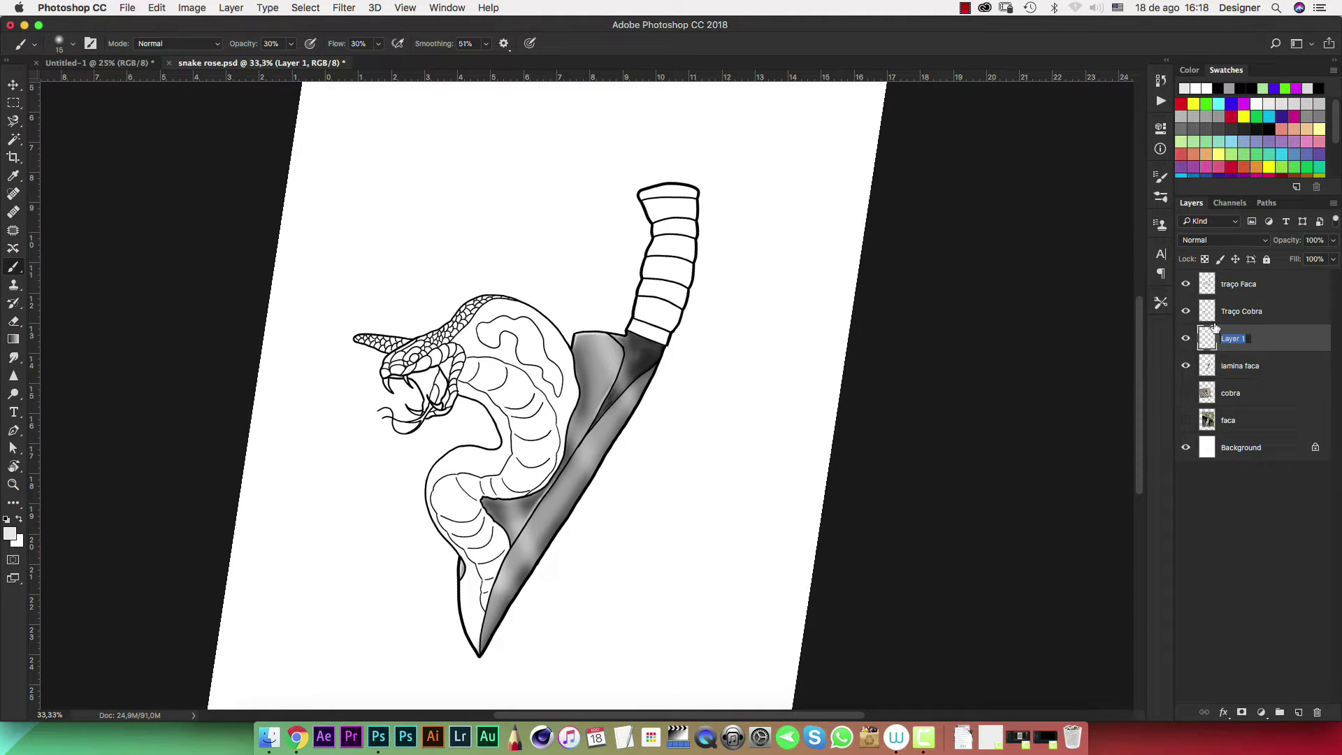
type("o")
key("Return")
Zoom to the knife handle and set a strong mustard-yellow painting colour
key("super+equal")
key("super+equal")
left_click_drag(639, 279, 394, 537)
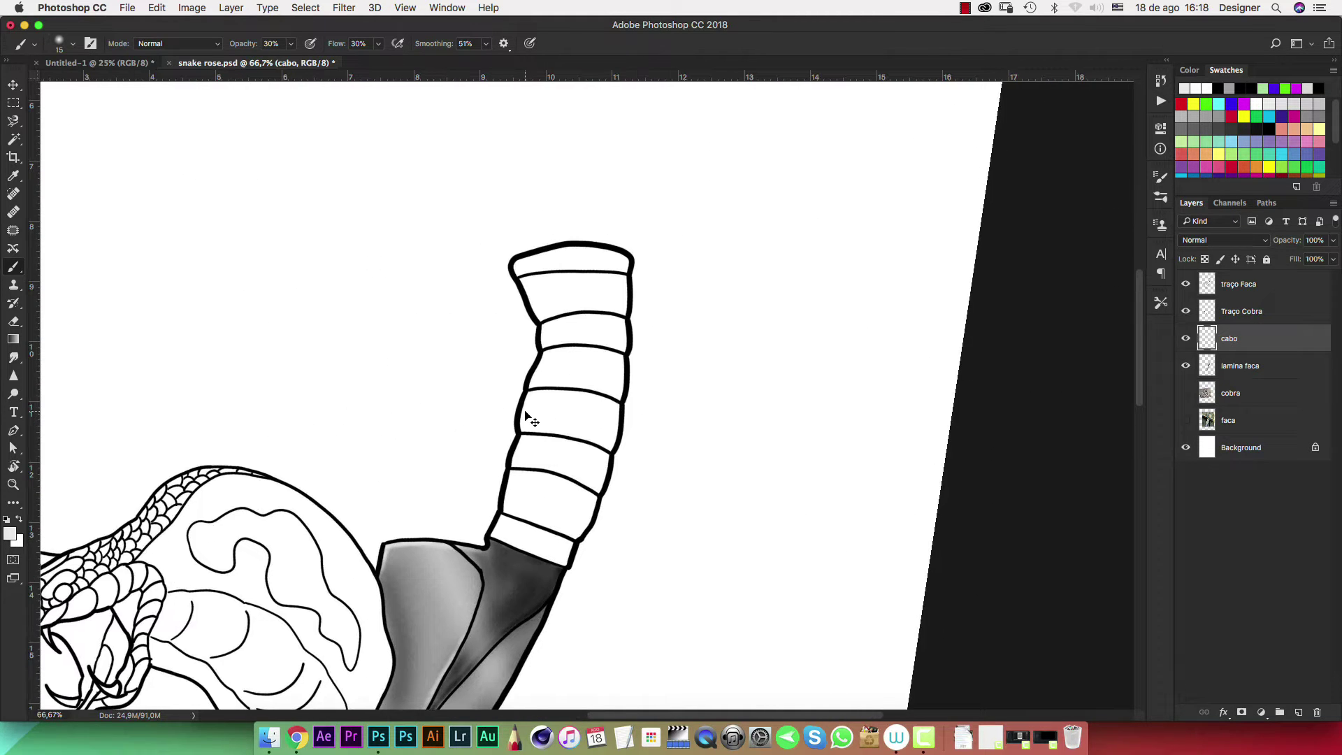
key("super+equal")
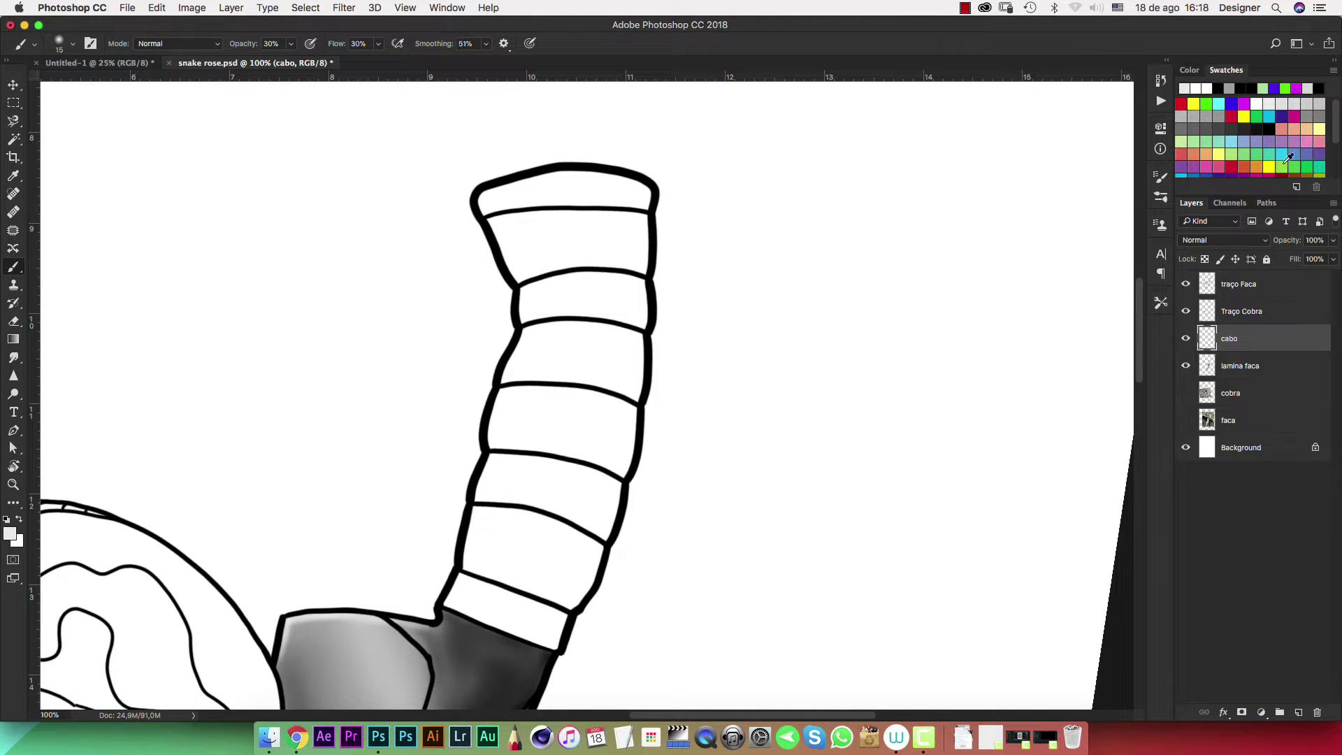
left_click(1217, 153)
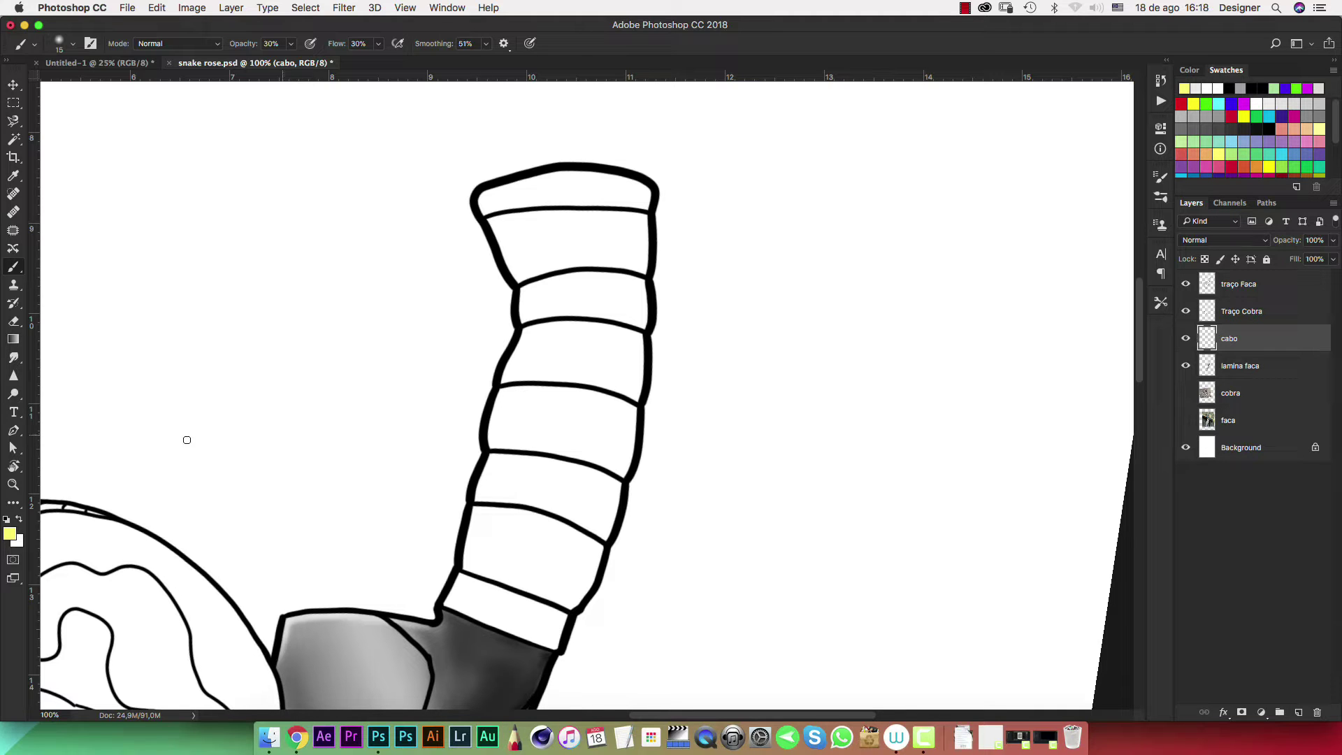
left_click(16, 534)
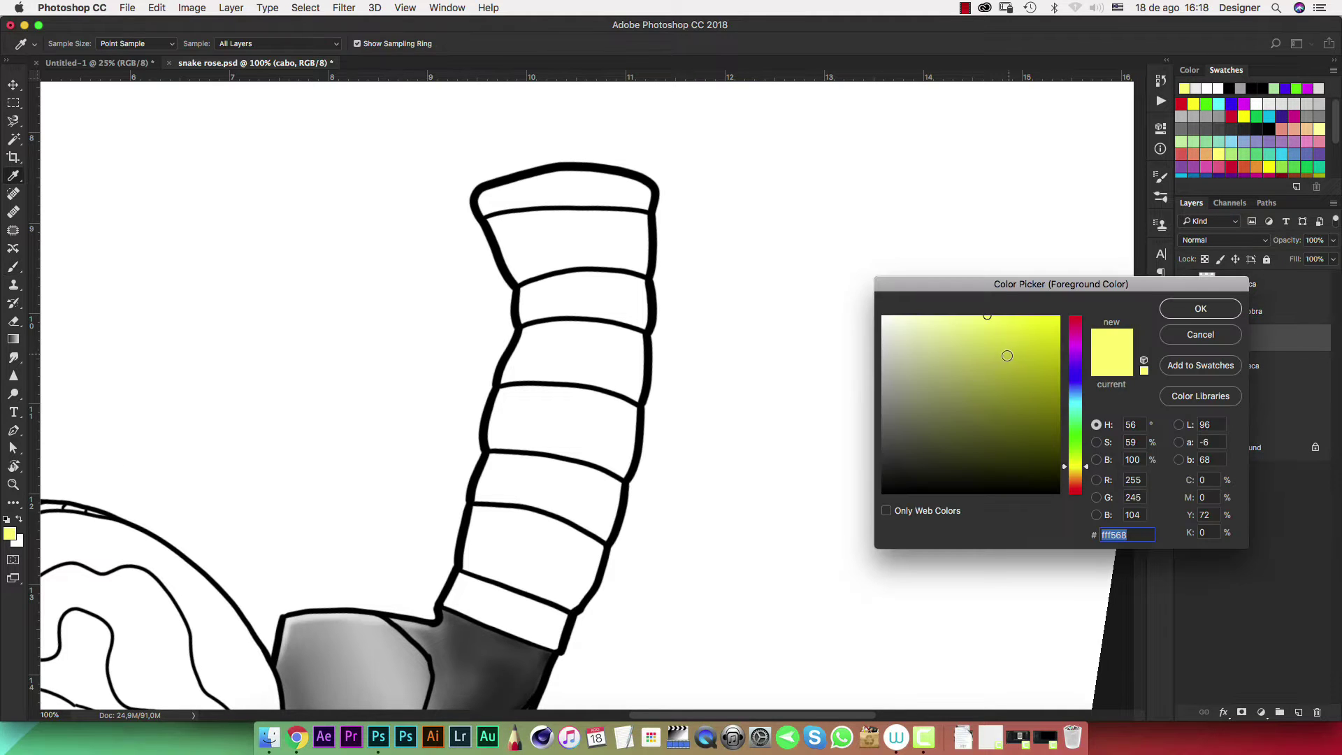
mouse_move(1006, 356)
left_mouse_down()
mouse_move(1036, 363)
mouse_move(1038, 349)
left_mouse_up()
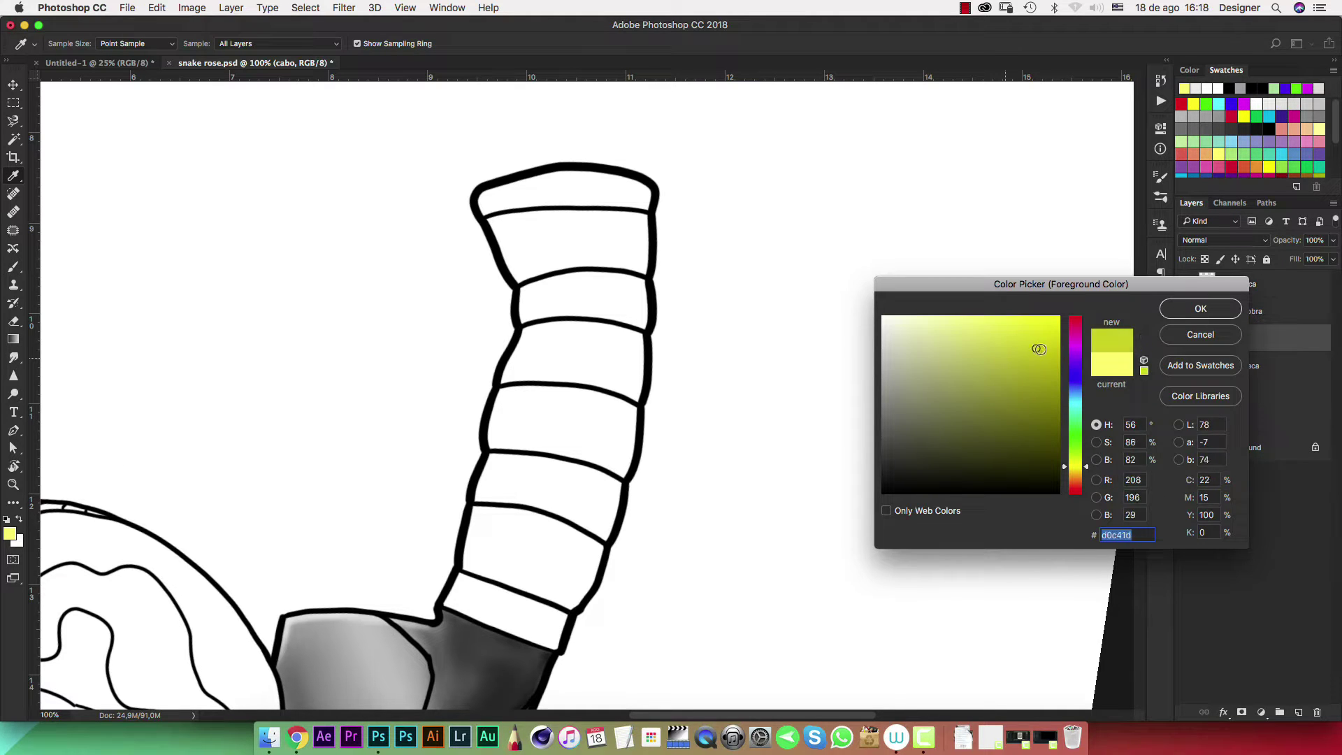
left_click(1191, 310)
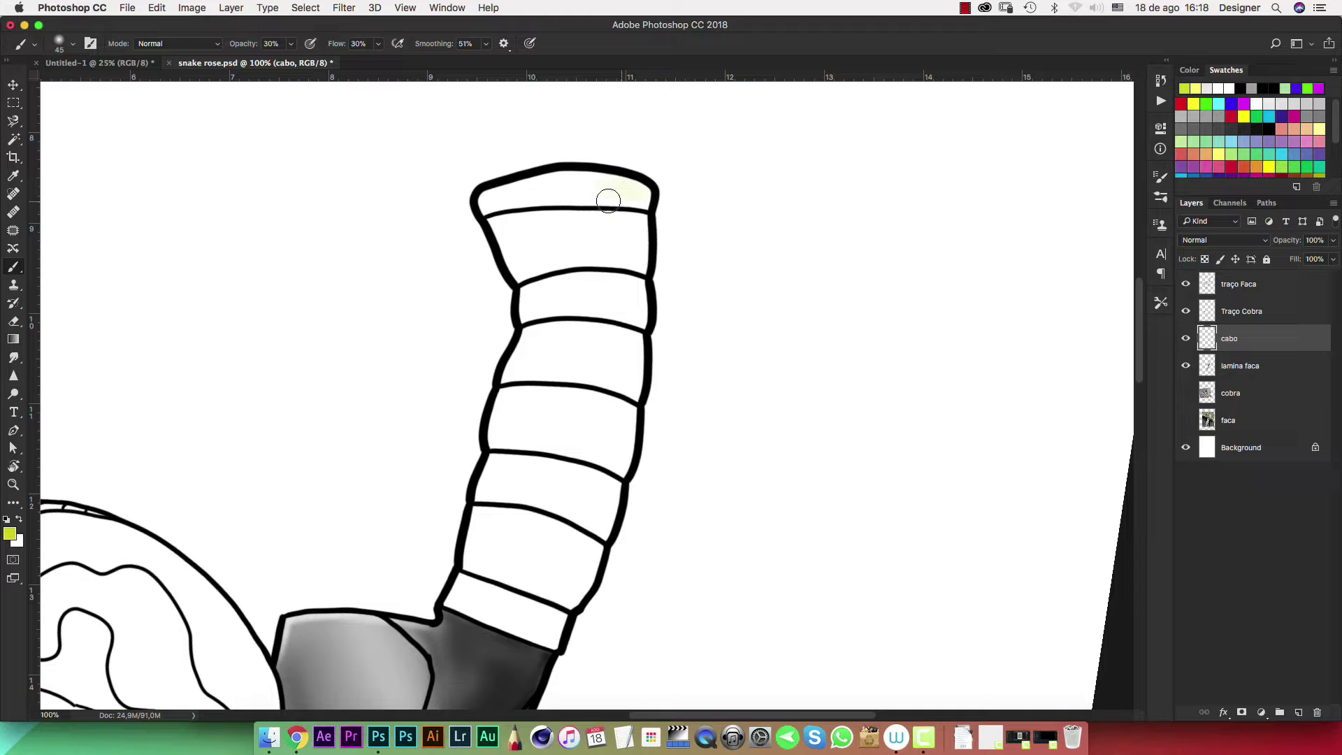
Adjust brush opacity and flow, then paint the handle's top band yellow-green on cabo
left_click(291, 43)
left_click(378, 43)
left_click(1237, 344)
left_click_drag(488, 201, 577, 184)
right_click(599, 338)
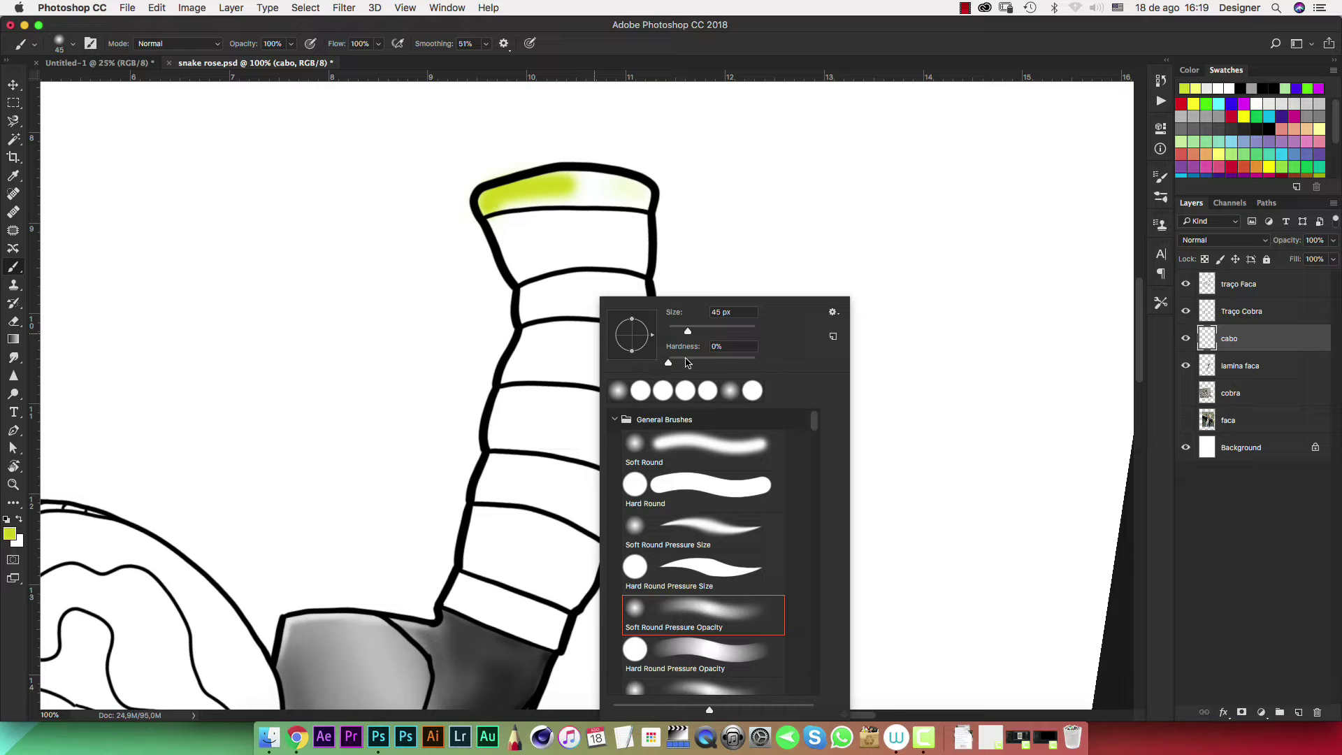
key("Return")
mouse_move(556, 186)
left_mouse_down()
mouse_move(626, 189)
mouse_move(629, 279)
mouse_move(618, 210)
mouse_move(492, 203)
mouse_move(531, 319)
mouse_move(463, 591)
left_mouse_up()
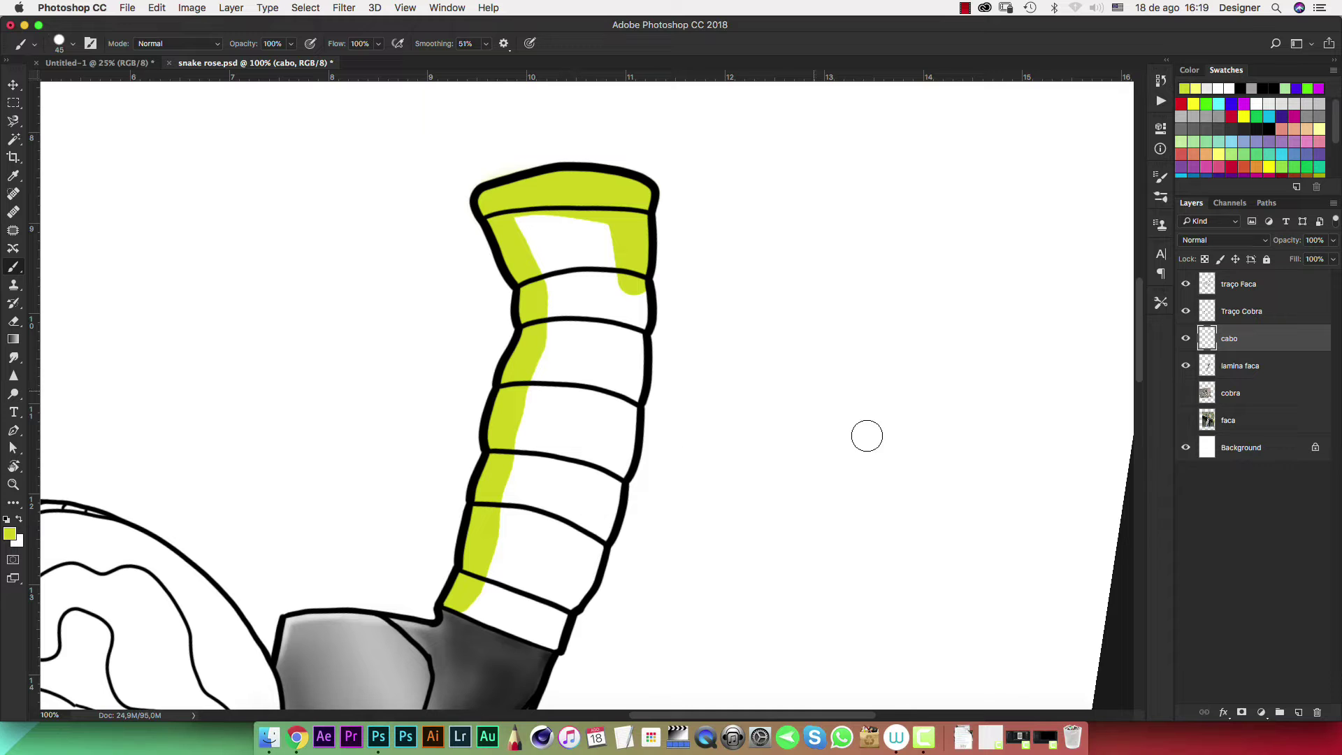
Paint the lowest handle band yellow-green, erasing spill onto the outline and undoing a bad erase
scroll(642, 445, "up", 3)
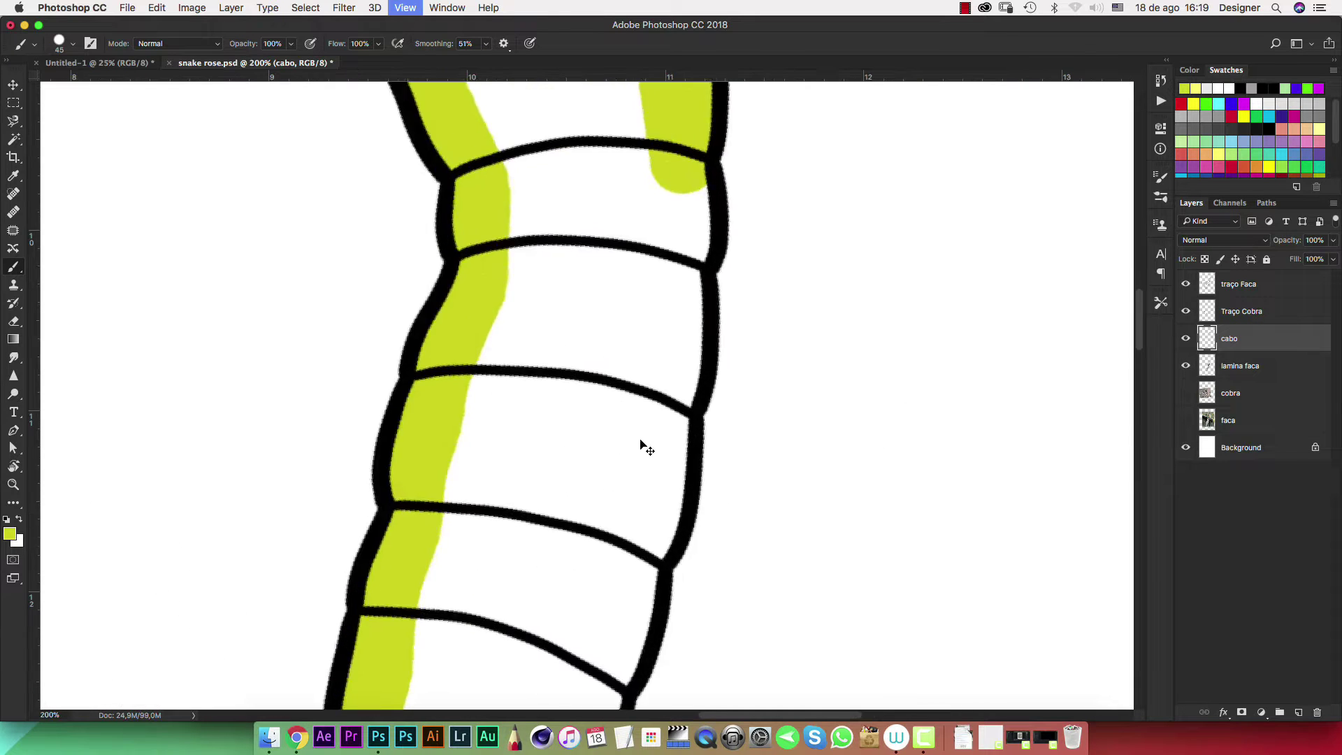
scroll(606, 419, "up", 3)
scroll(692, 288, "up", 2)
mouse_move(692, 287)
left_mouse_down()
mouse_move(664, 413)
mouse_move(681, 237)
left_mouse_up()
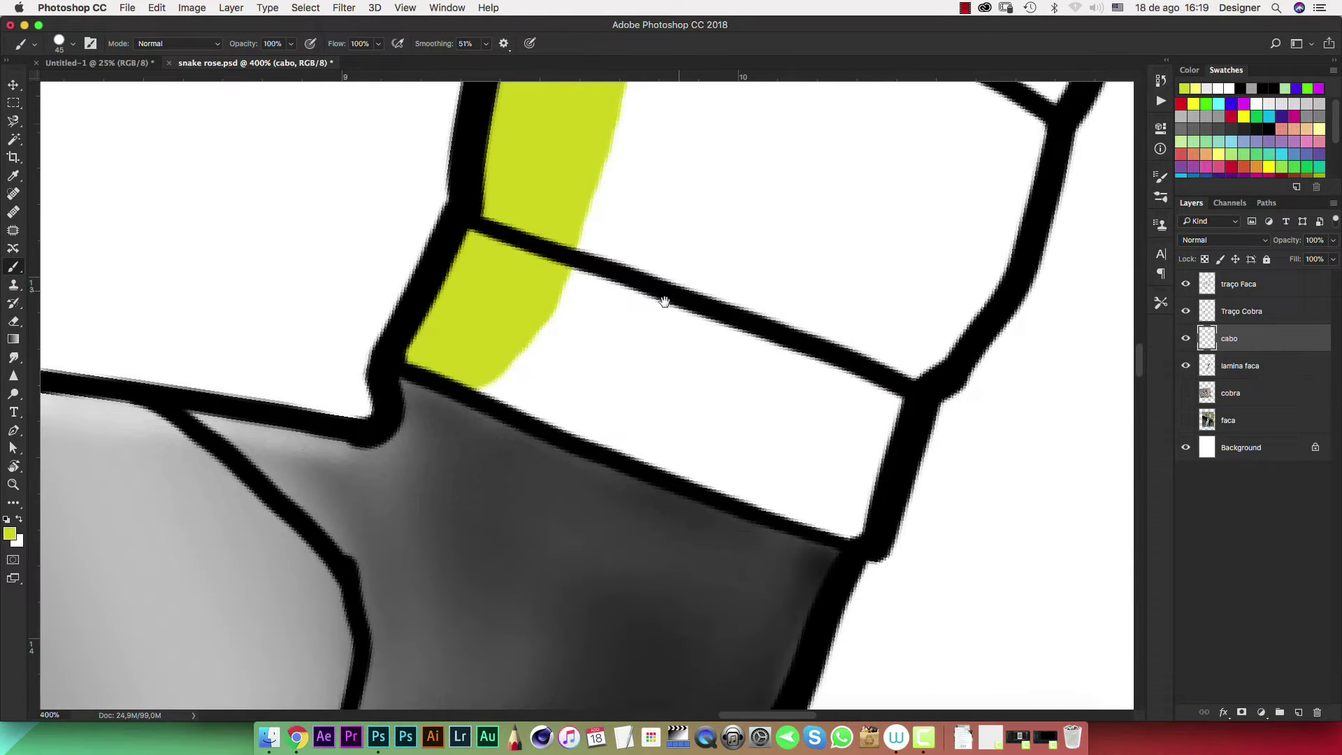
mouse_move(461, 293)
left_mouse_down()
mouse_move(488, 335)
mouse_move(581, 388)
mouse_move(785, 450)
mouse_move(846, 487)
mouse_move(835, 480)
left_mouse_up()
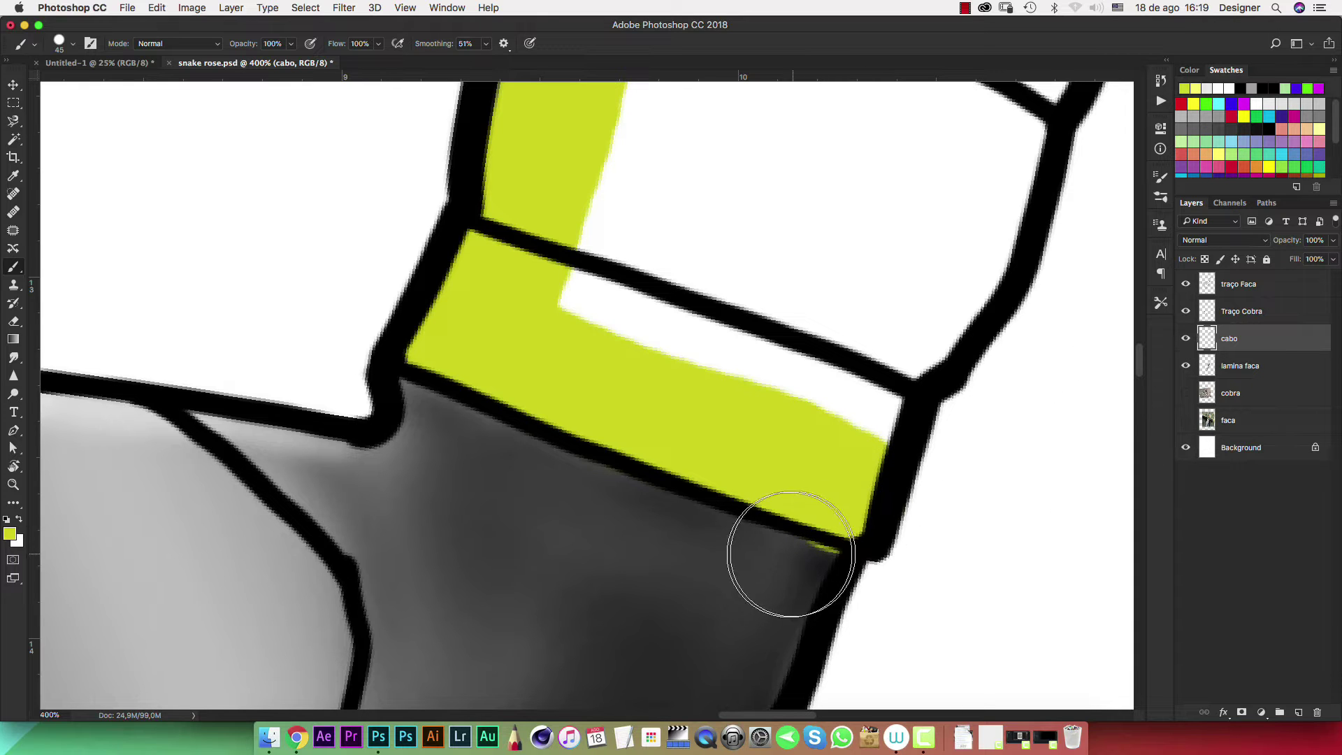
key("e")
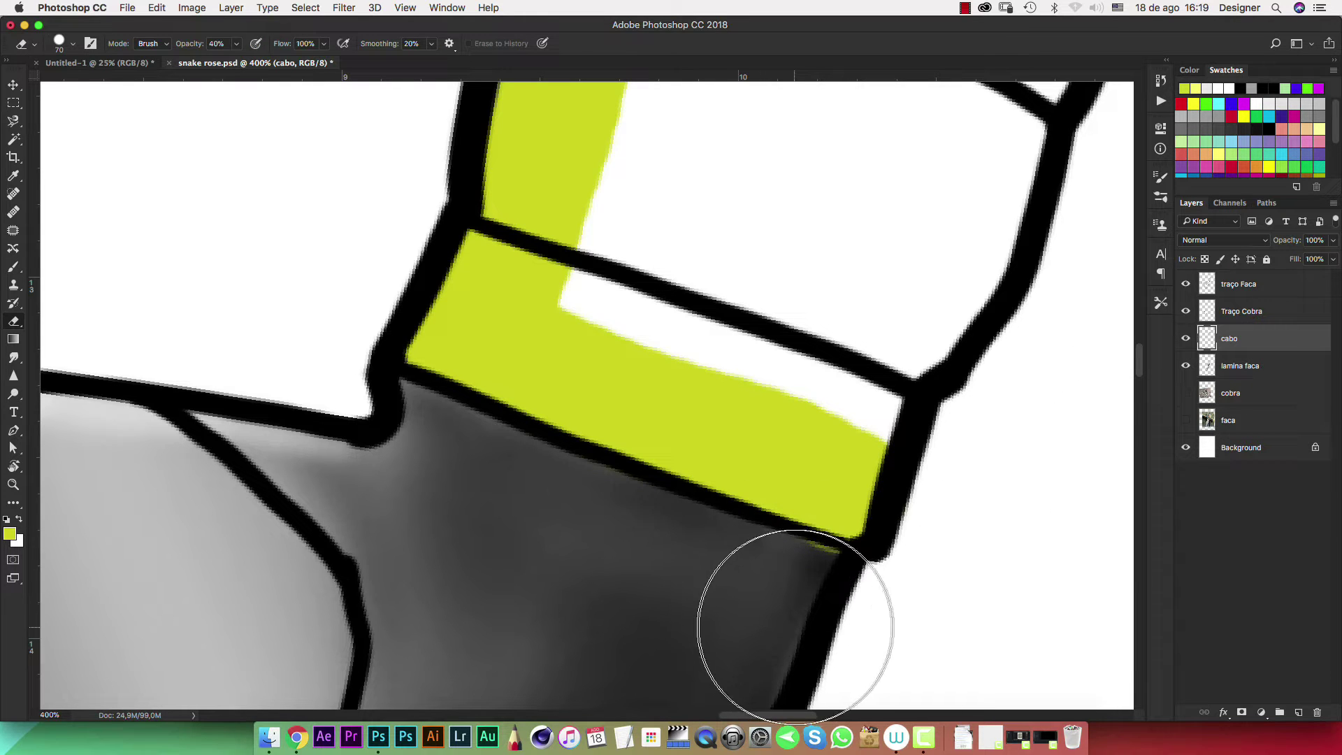
left_click_drag(794, 614, 803, 636)
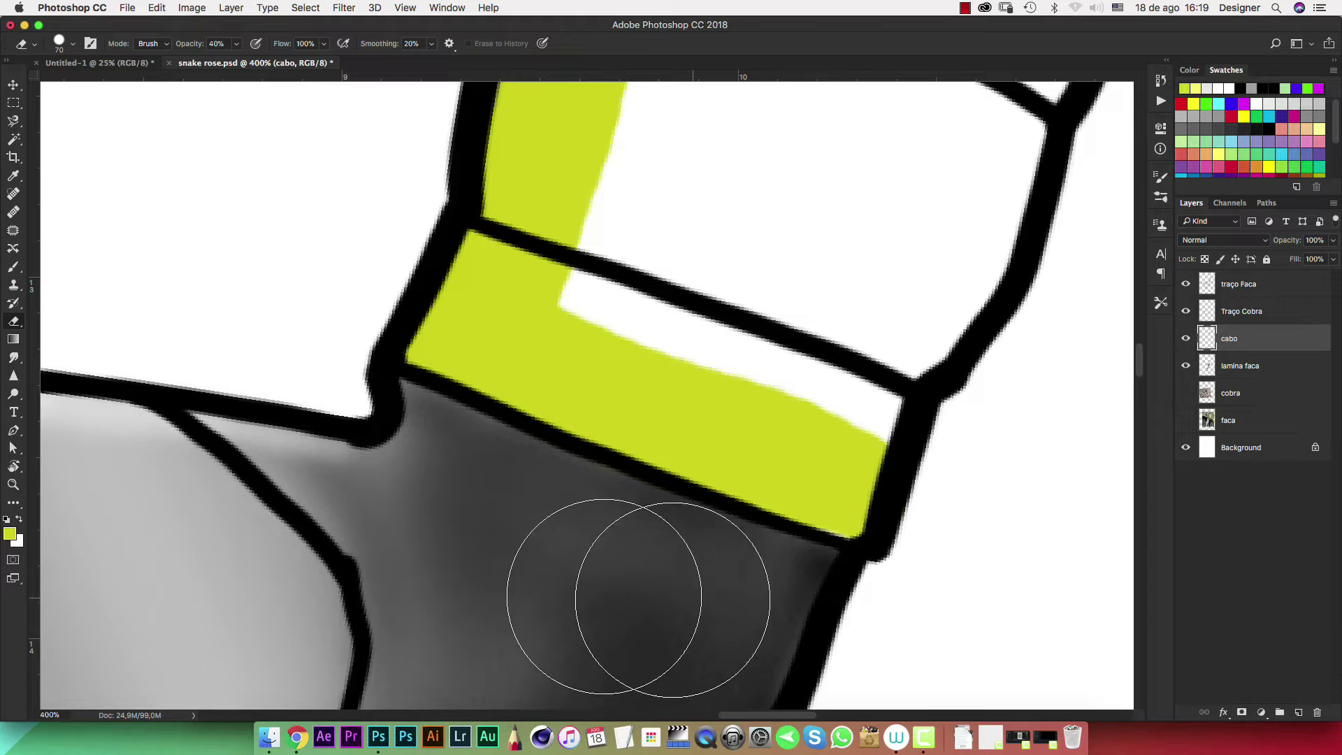
left_click_drag(601, 434, 692, 332)
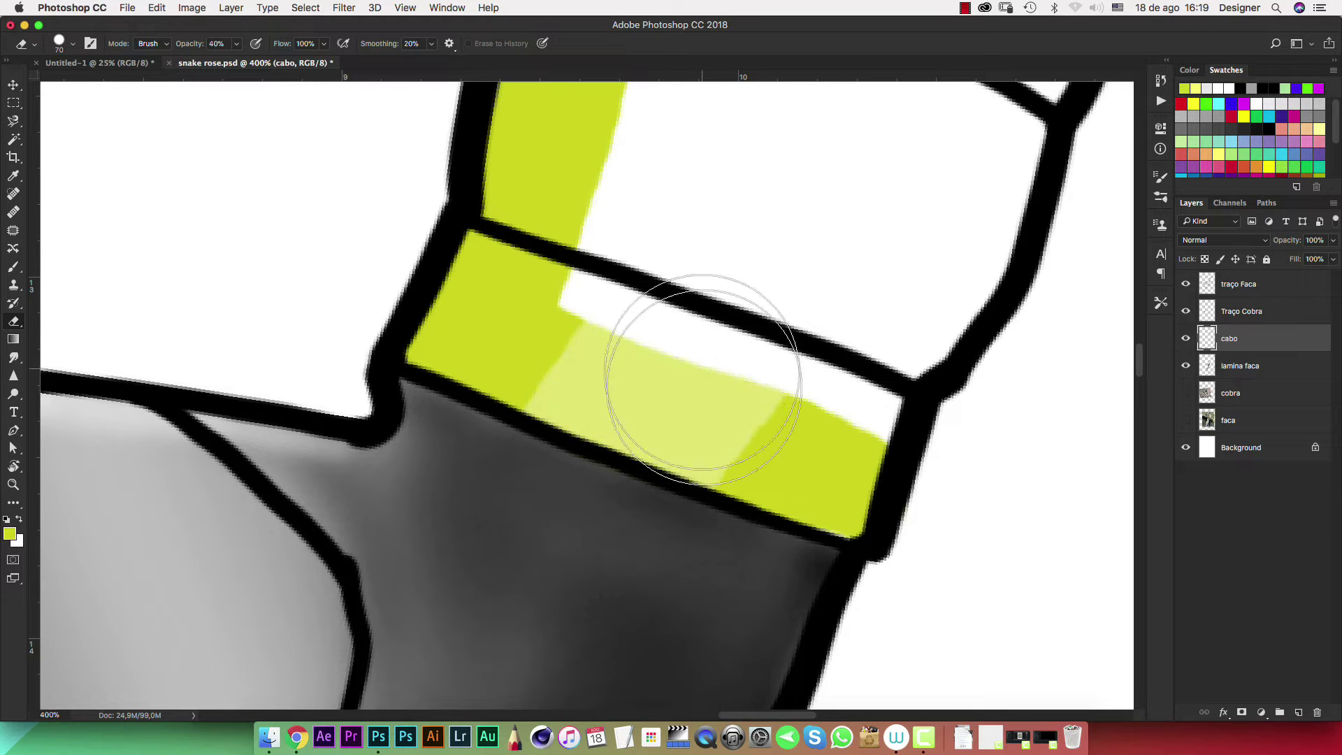
key("super+z")
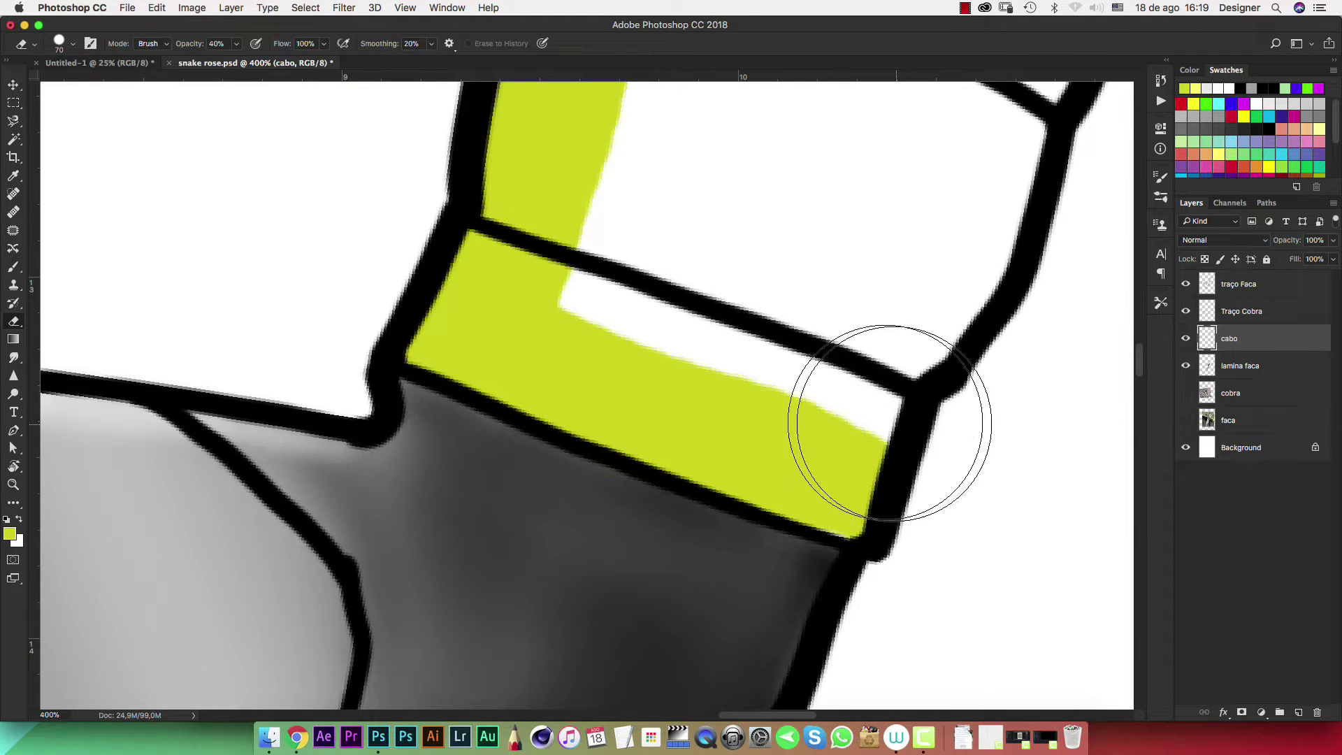
key("b")
mouse_move(825, 489)
left_mouse_down()
mouse_move(930, 255)
mouse_move(998, 178)
mouse_move(1003, 119)
left_mouse_up()
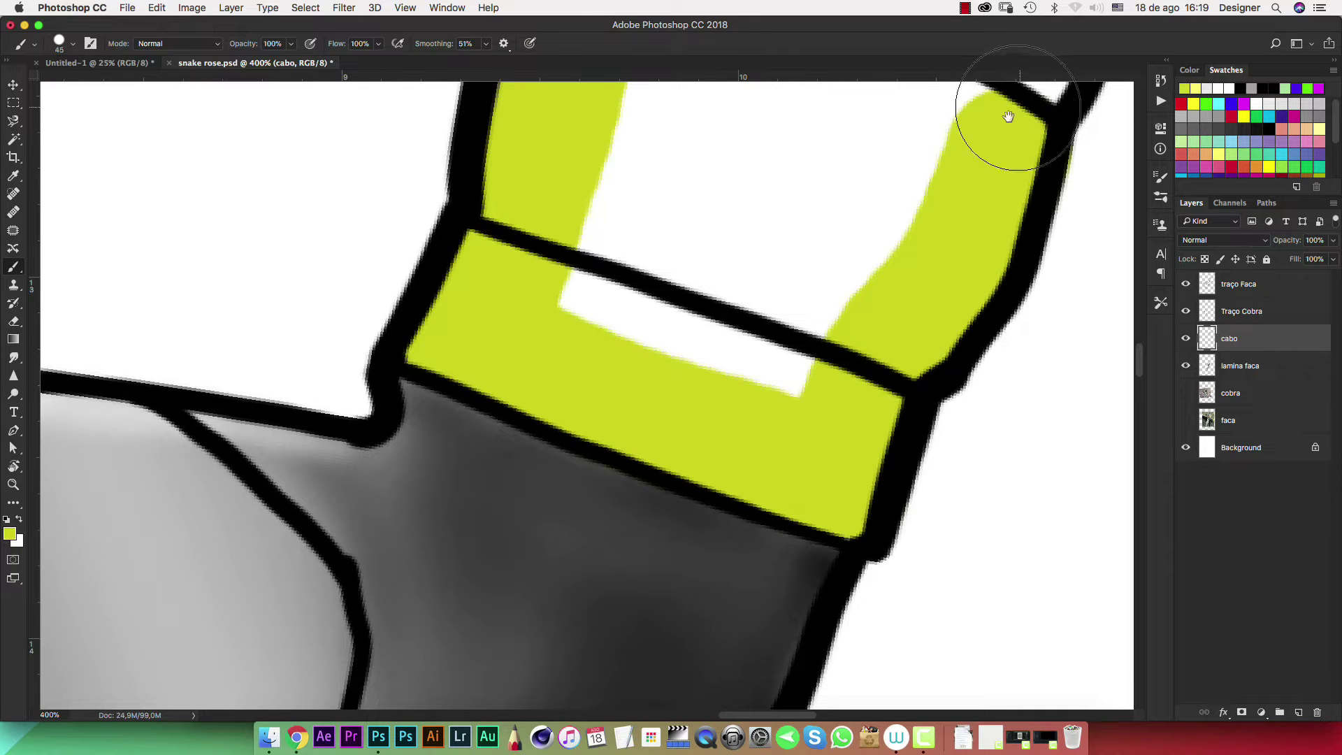
Paint yellow-green down the handle's right side
scroll(862, 440, "up", 3)
scroll(868, 419, "up", 4)
scroll(919, 311, "up", 1)
left_click_drag(919, 311, 958, 135)
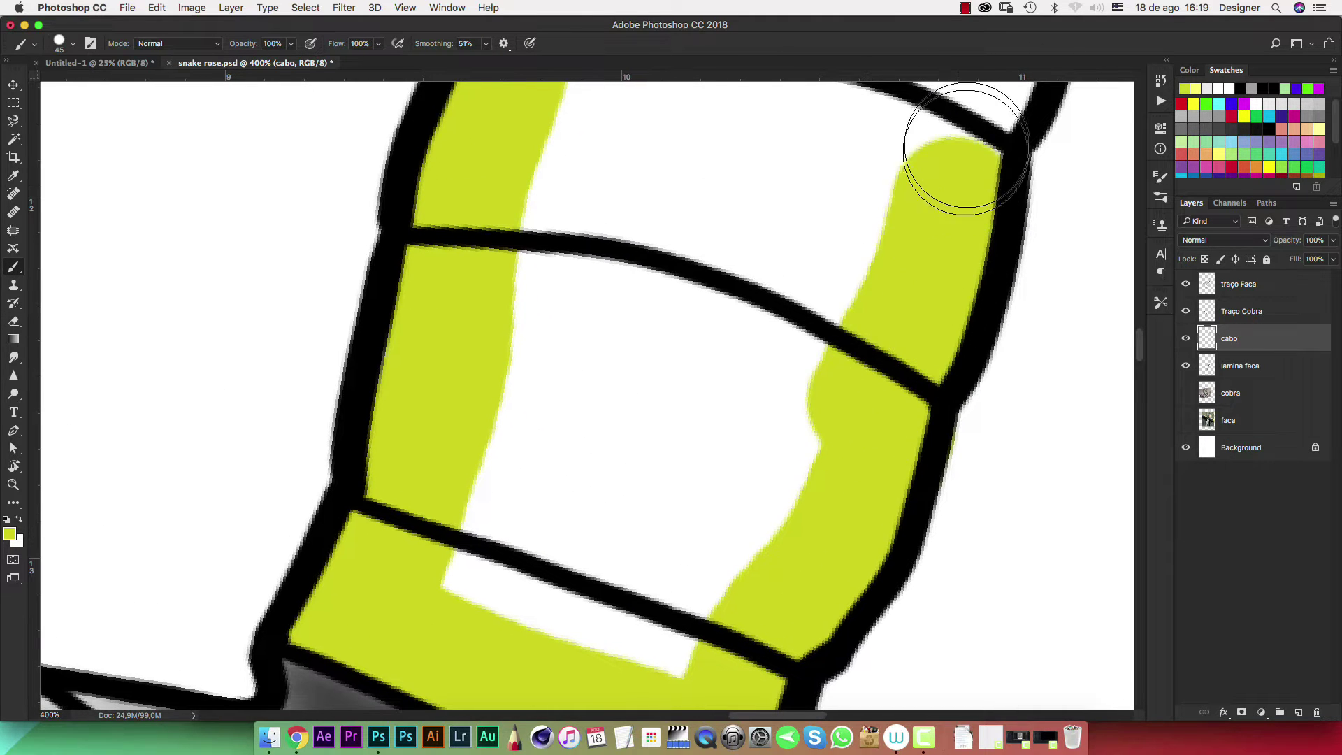
scroll(880, 333, "up", 2)
scroll(815, 405, "up", 5)
scroll(815, 405, "right", 2)
key("super+minus")
key("super+minus")
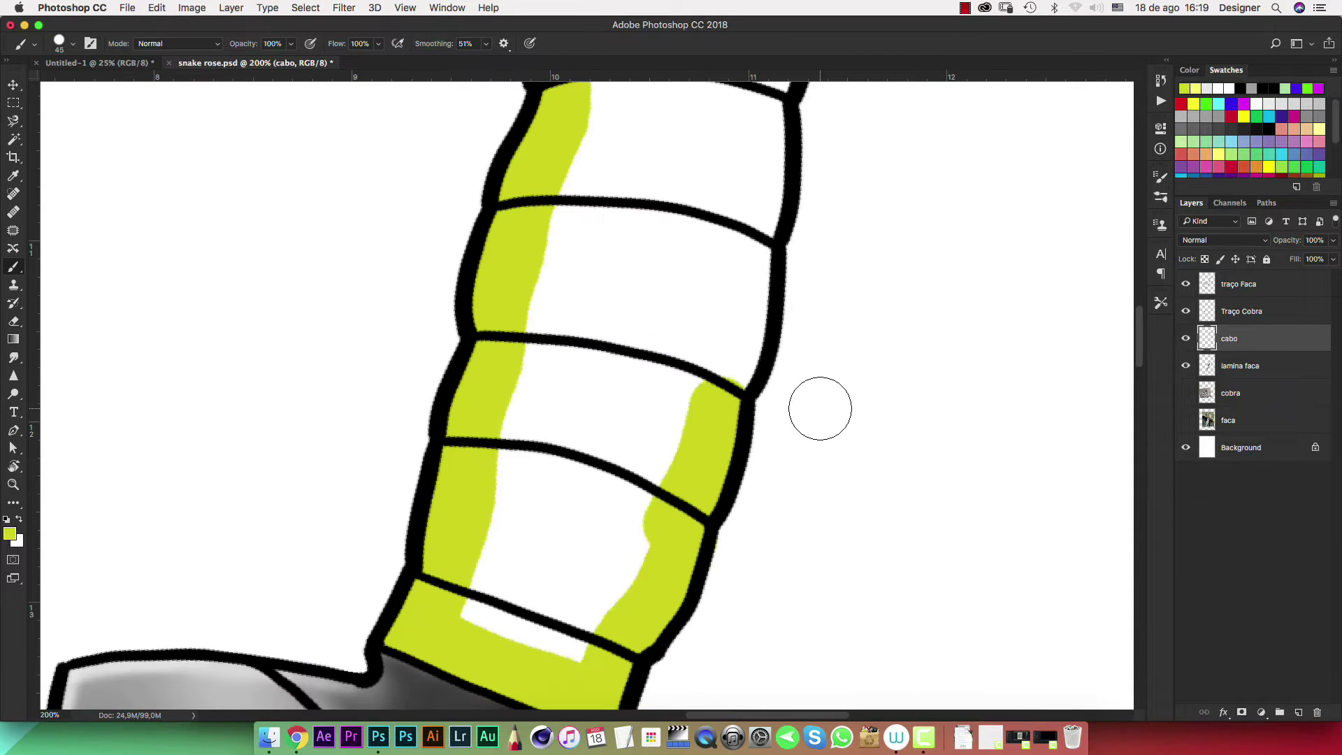
scroll(744, 200, "up", 5)
left_click_drag(723, 166, 721, 288)
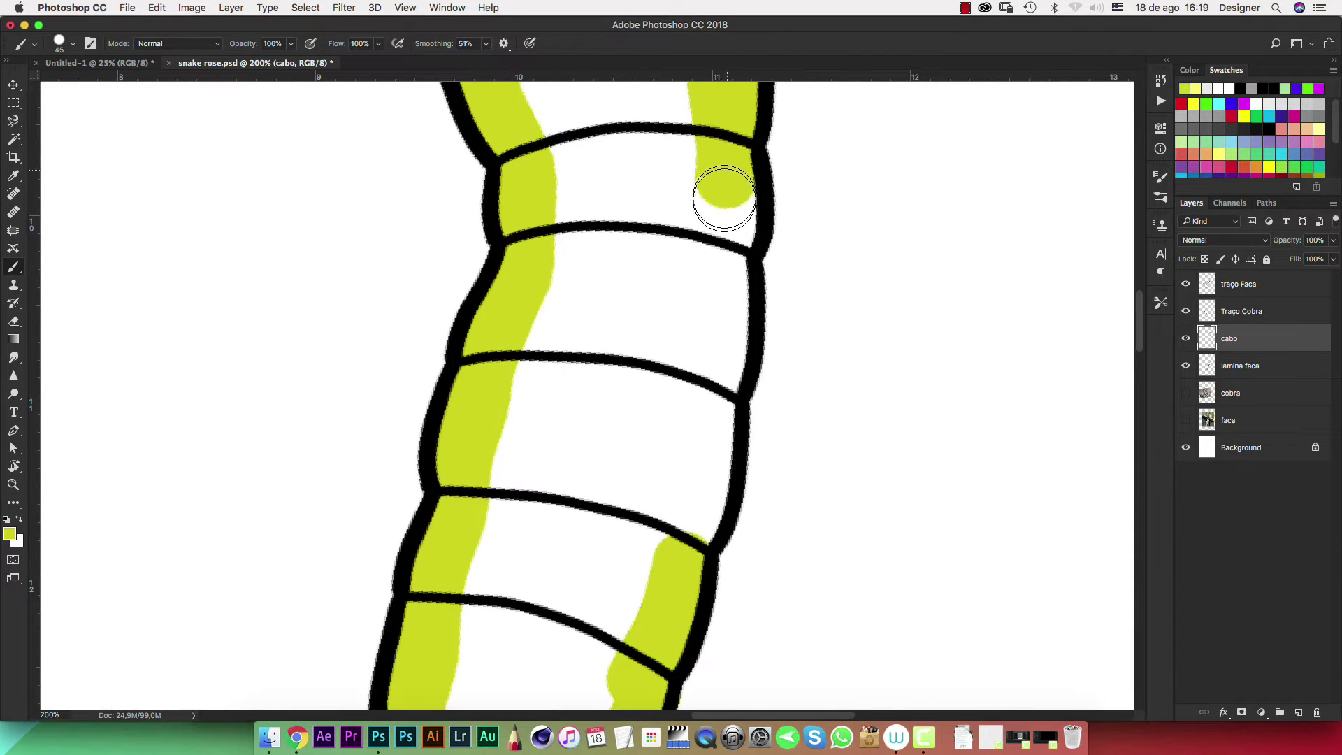
mouse_move(733, 219)
left_mouse_down()
mouse_move(705, 459)
mouse_move(671, 543)
mouse_move(647, 560)
left_mouse_up()
Enlarge the brush and fill the remaining white middle bands yellow-green, then zoom out
key("bracketright")
key("bracketright")
key("bracketright")
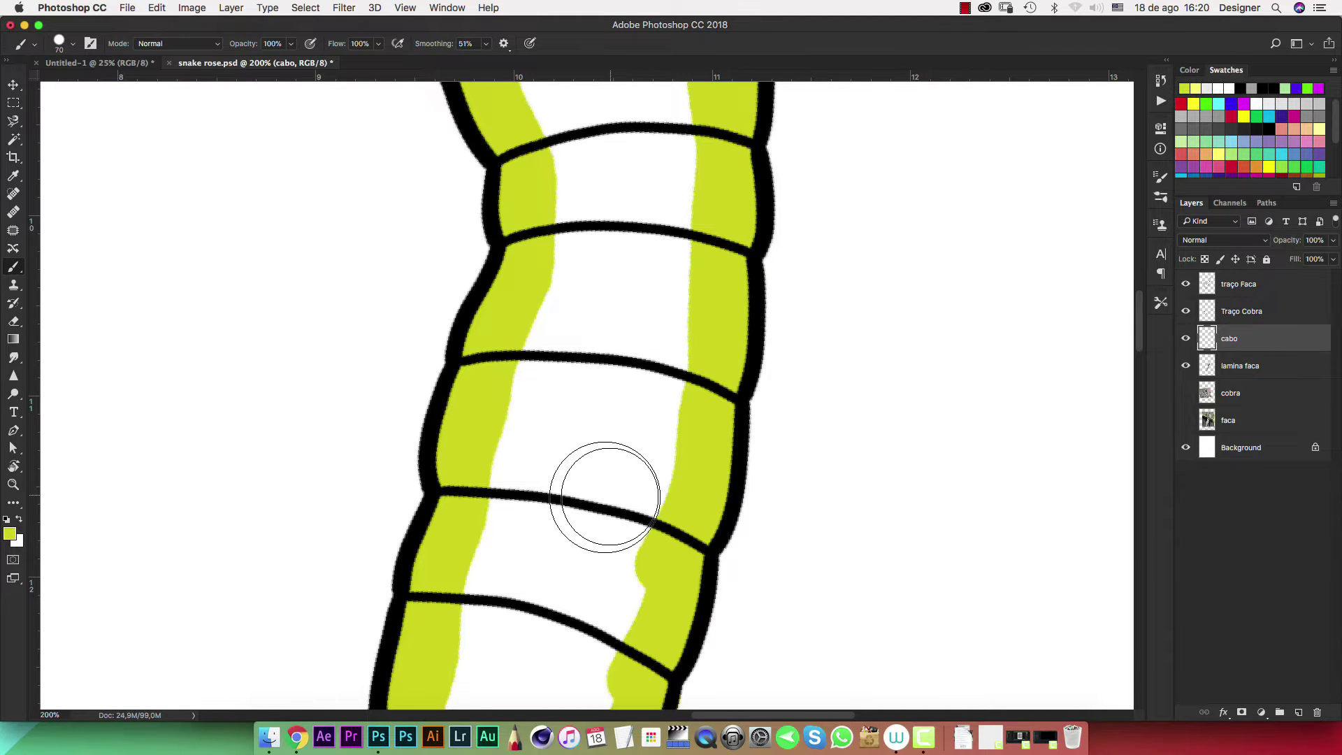
key("bracketright")
key("bracketright")
key("bracketright")
key("bracketright")
key("bracketright")
mouse_move(554, 494)
left_mouse_down()
mouse_move(627, 260)
mouse_move(621, 500)
left_mouse_up()
left_click_drag(600, 345, 570, 300)
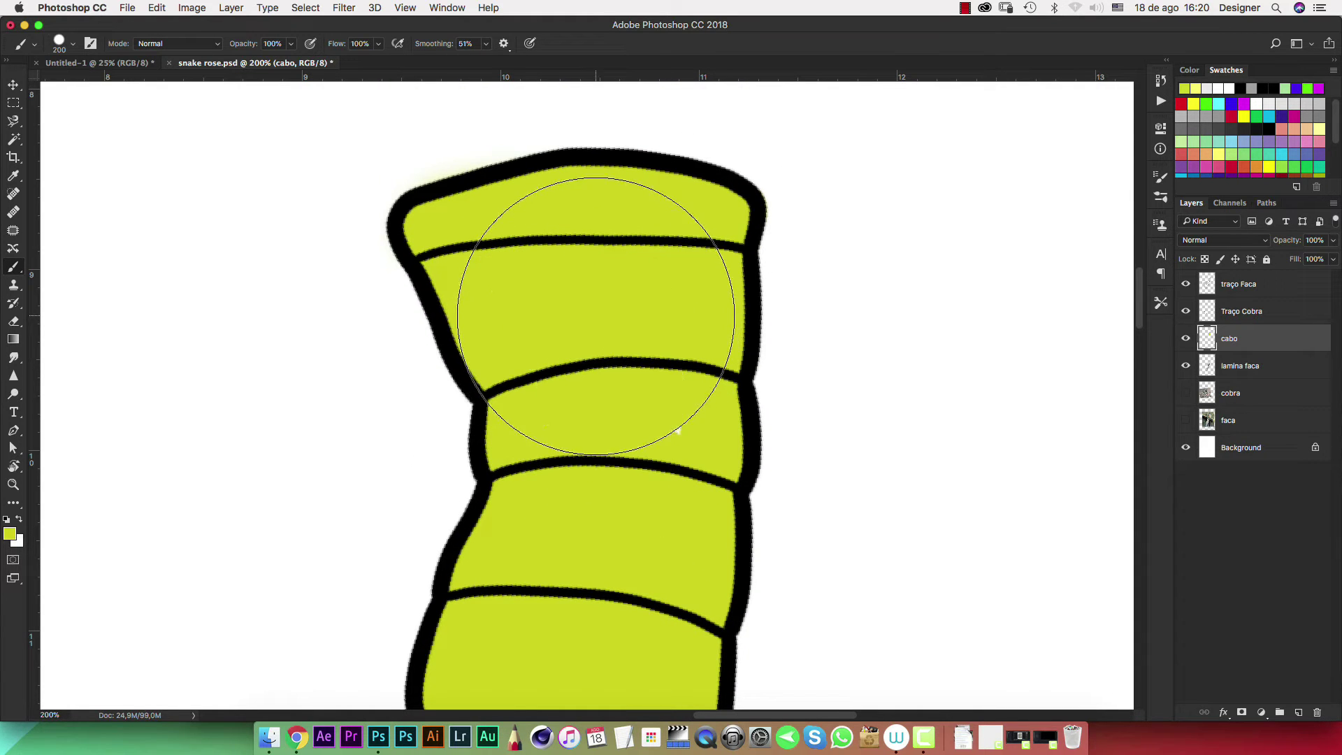
left_click_drag(655, 328, 675, 177)
scroll(675, 177, "down", 10)
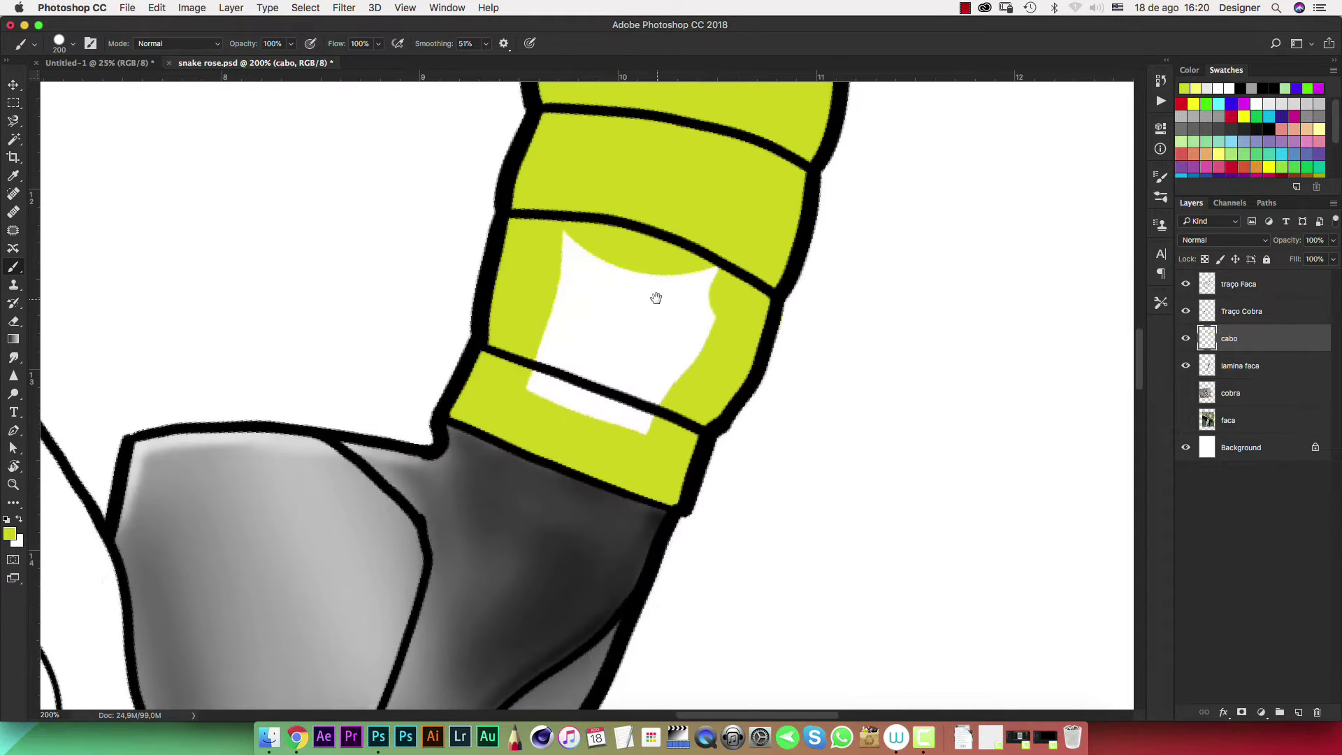
left_click(624, 323)
key("super+minus")
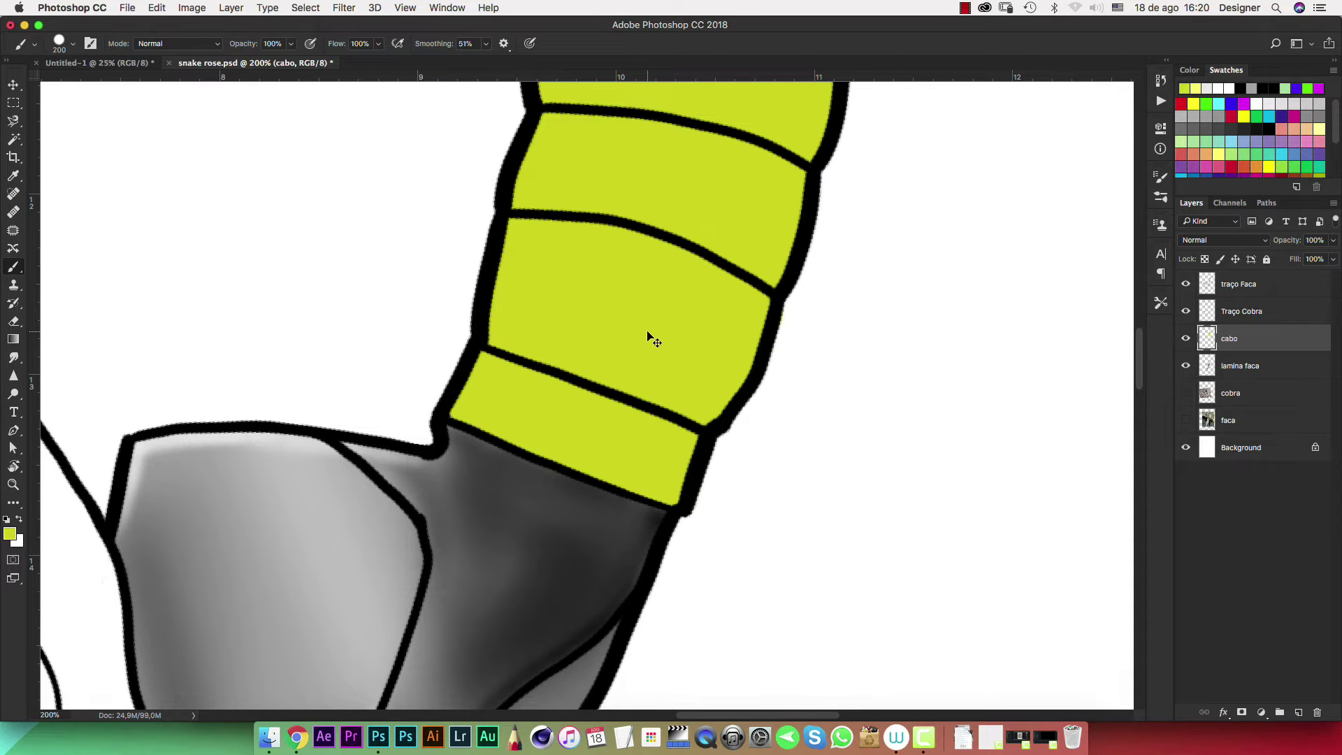
key("super+minus")
key("super+minus")
key("super+minus")
key("super+plus")
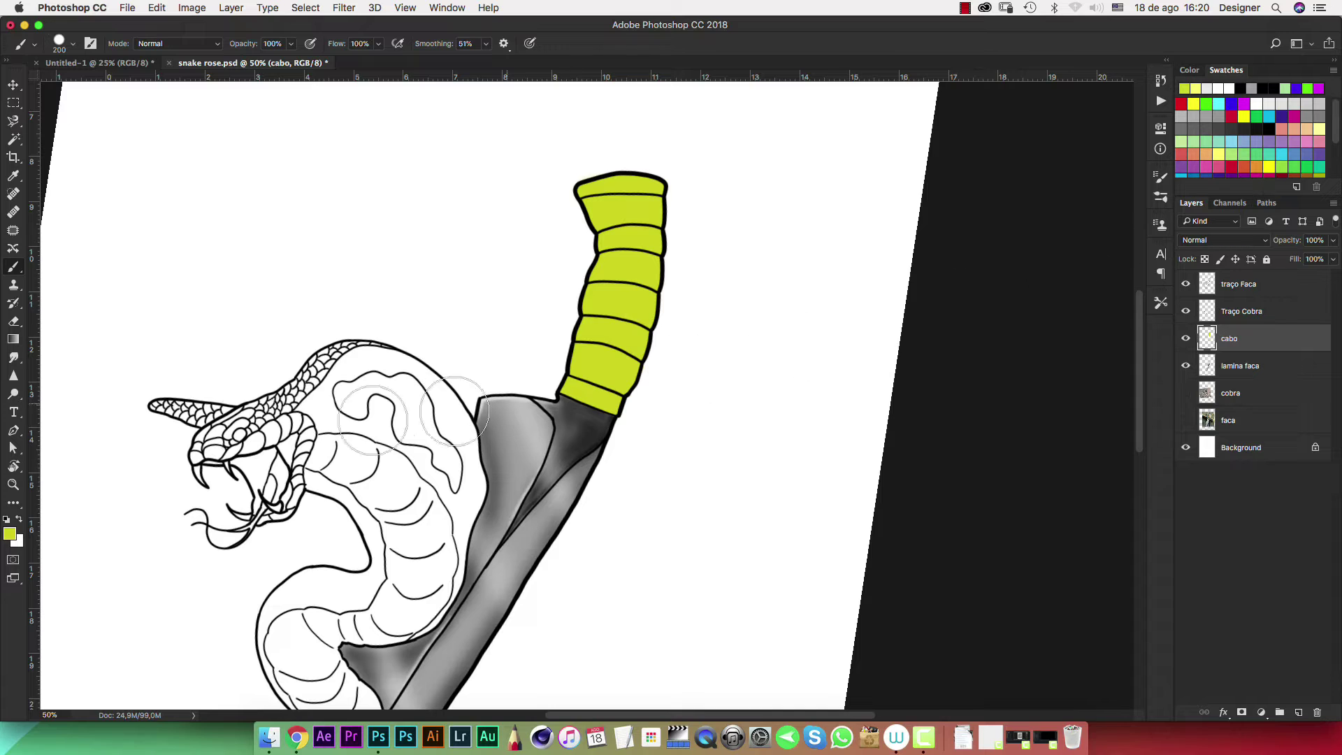
Set the foreground colour to dark ochre brown #845a08
left_click(9, 533)
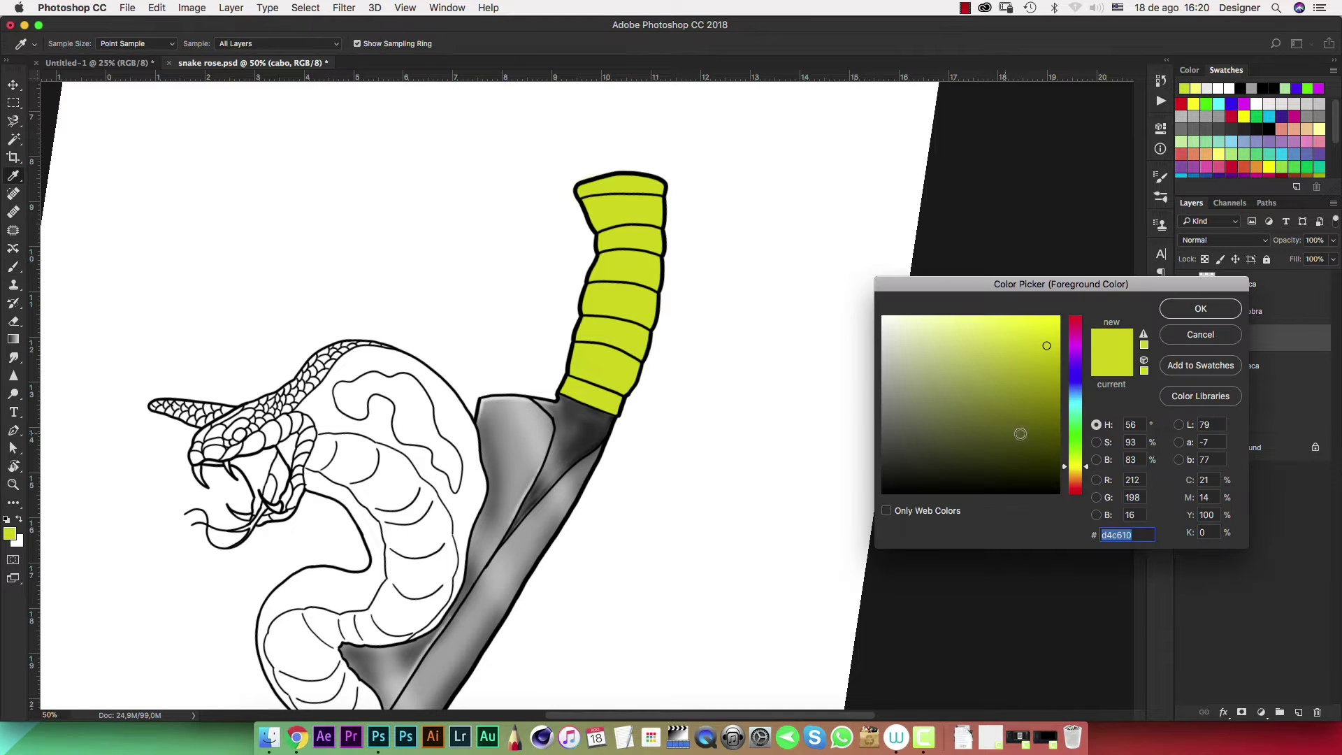
left_click(1059, 399)
left_click_drag(1077, 353, 1087, 476)
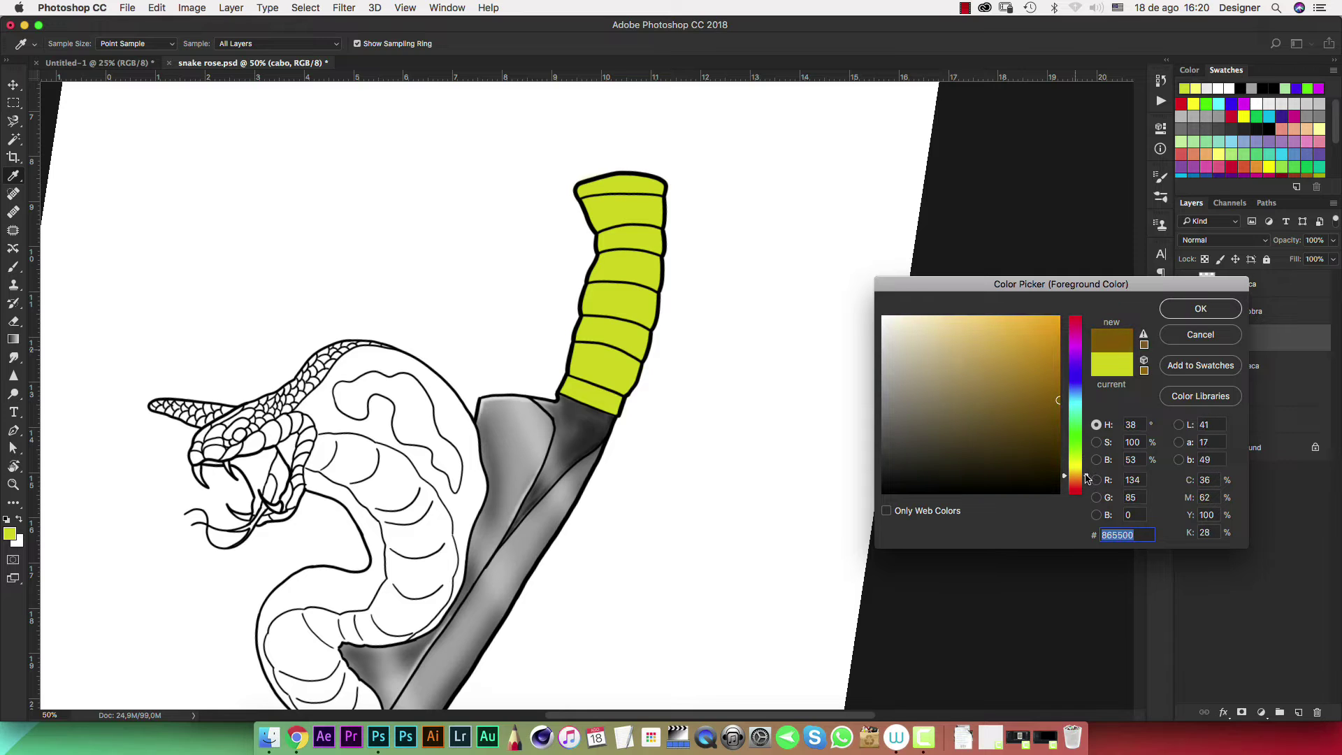
left_click(1183, 308)
Set the brush hardness to 0% for a fully soft brush
key("b")
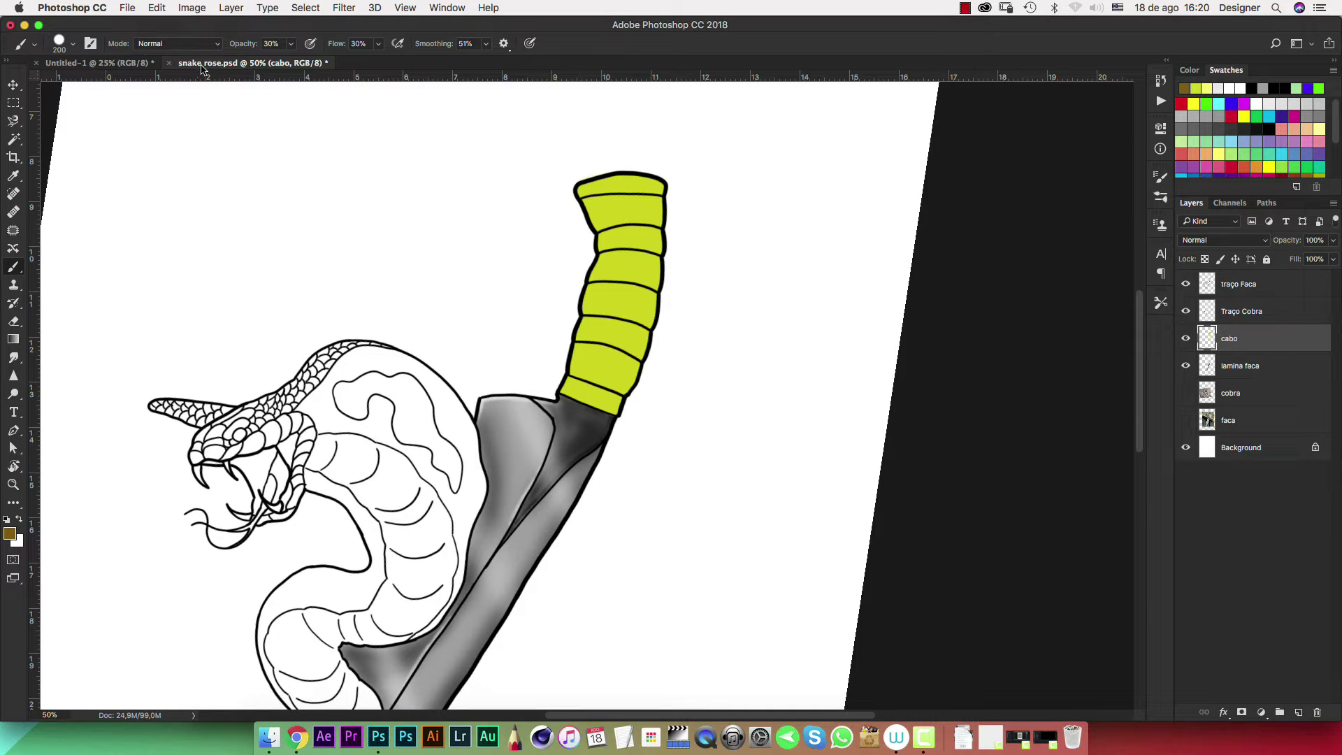
right_click(683, 274)
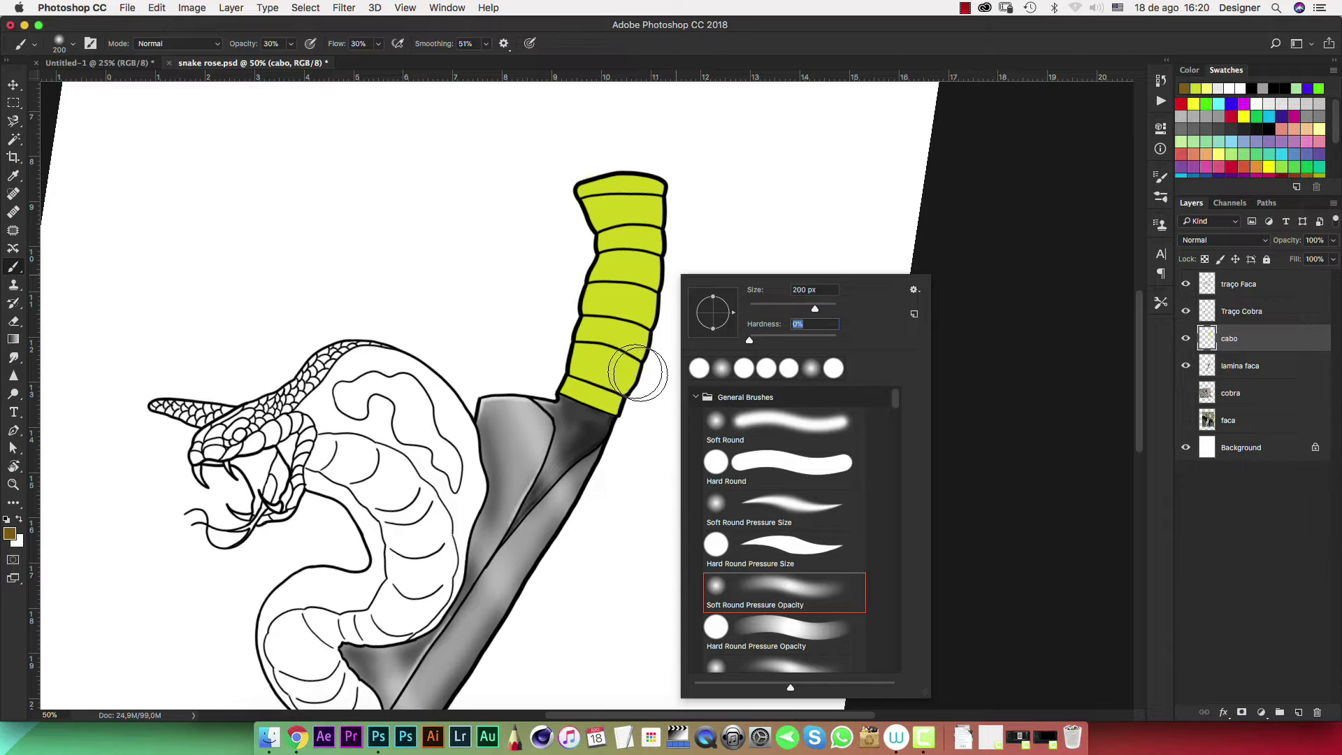
key("Return")
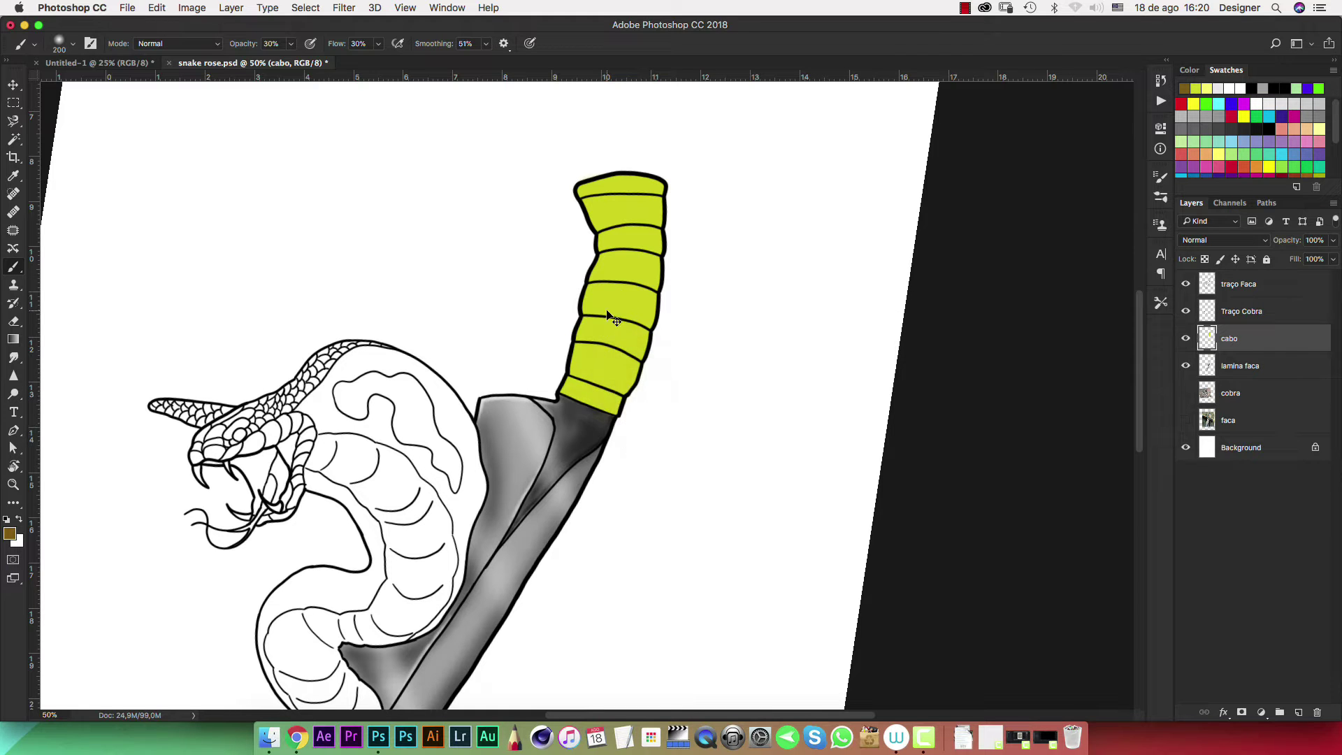
scroll(615, 314, "up", 4)
Shrink the brush and shade the lower-right of the bottom handle band brown
key("bracketleft")
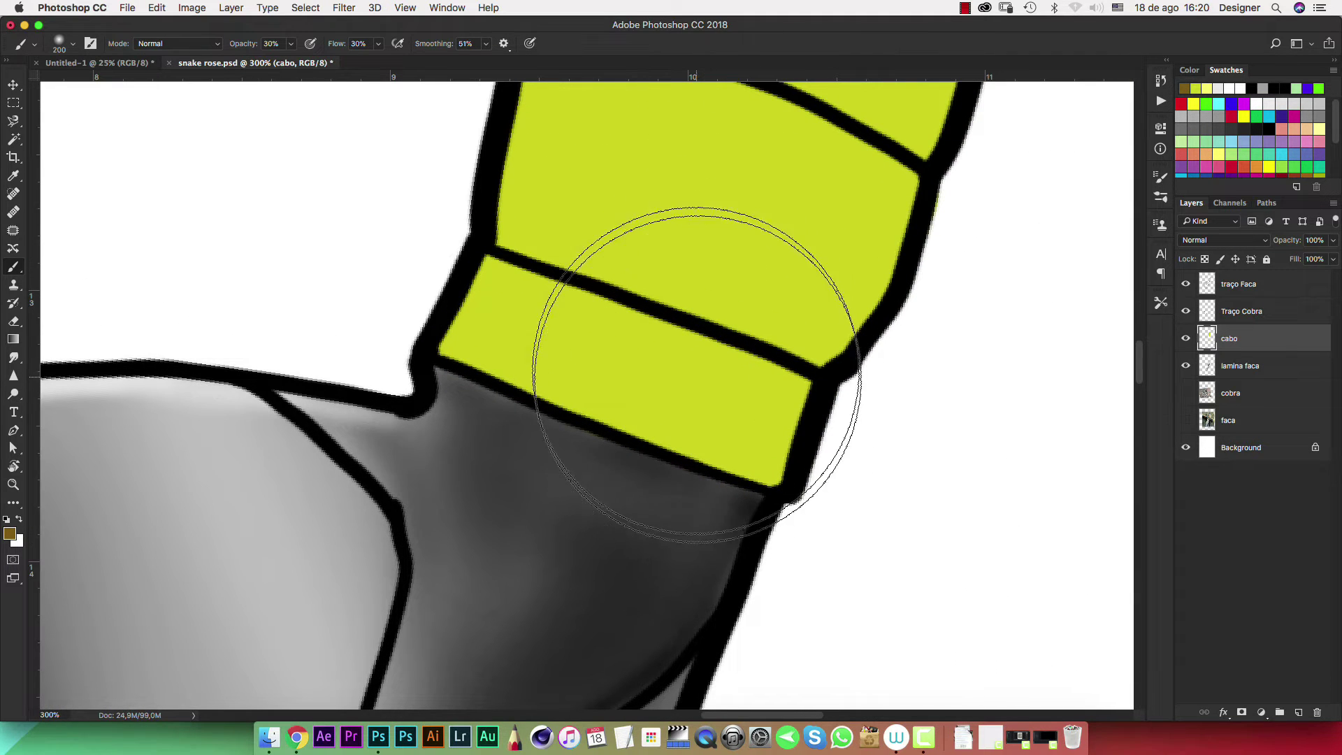
key("bracketleft")
key("bracketleft")
key("bracketleft")
key("bracketleft")
key("bracketleft")
key("bracketleft")
mouse_move(754, 464)
left_mouse_down()
mouse_move(785, 420)
mouse_move(764, 515)
left_mouse_up()
mouse_move(736, 459)
left_mouse_down()
mouse_move(803, 494)
mouse_move(689, 435)
mouse_move(815, 375)
mouse_move(867, 323)
mouse_move(830, 360)
left_mouse_up()
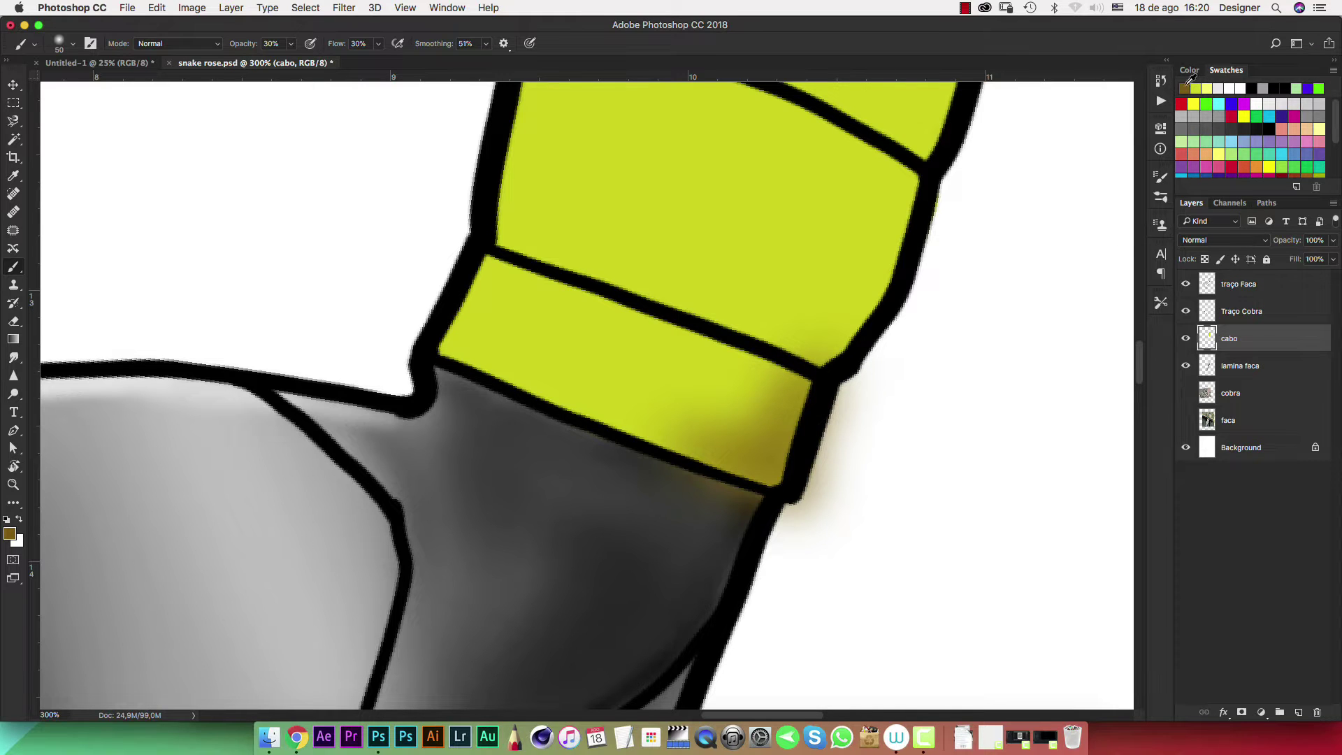
Step back in the History panel to remove the brown shading strokes
left_click(1161, 81)
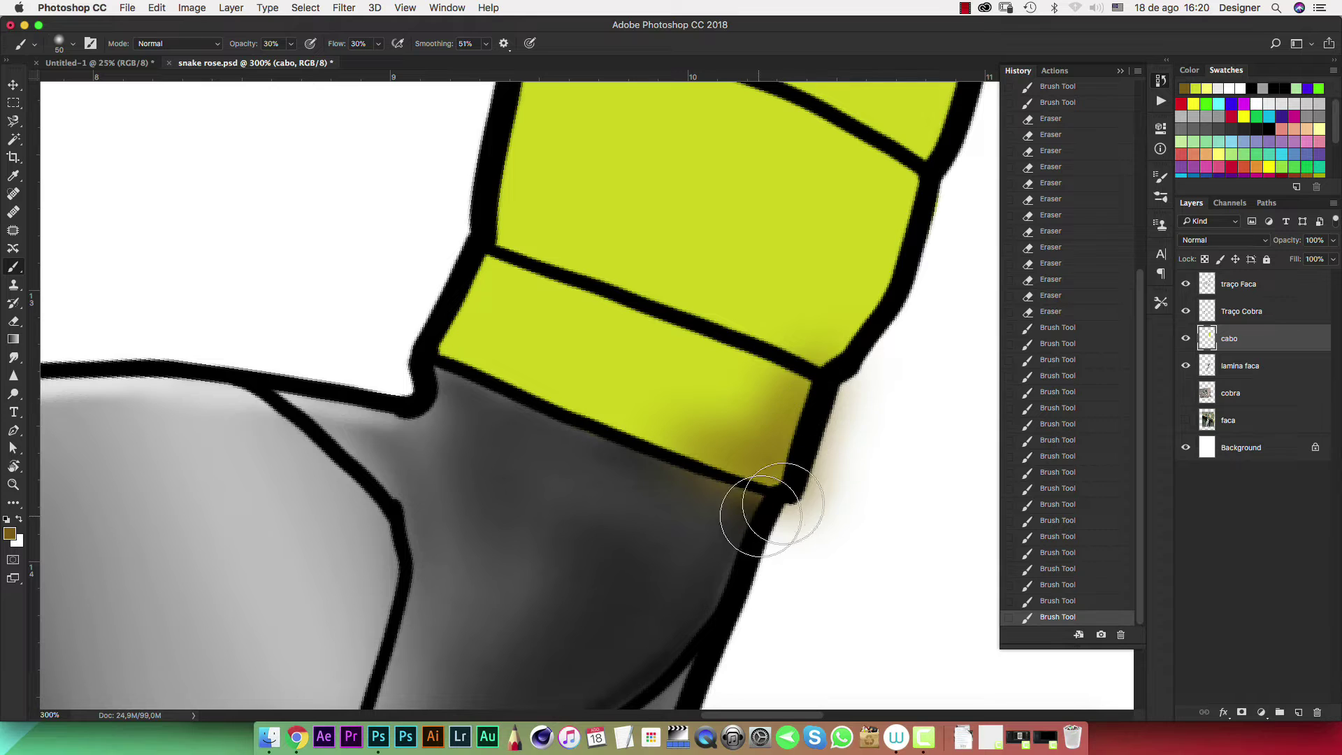
left_click(1096, 315)
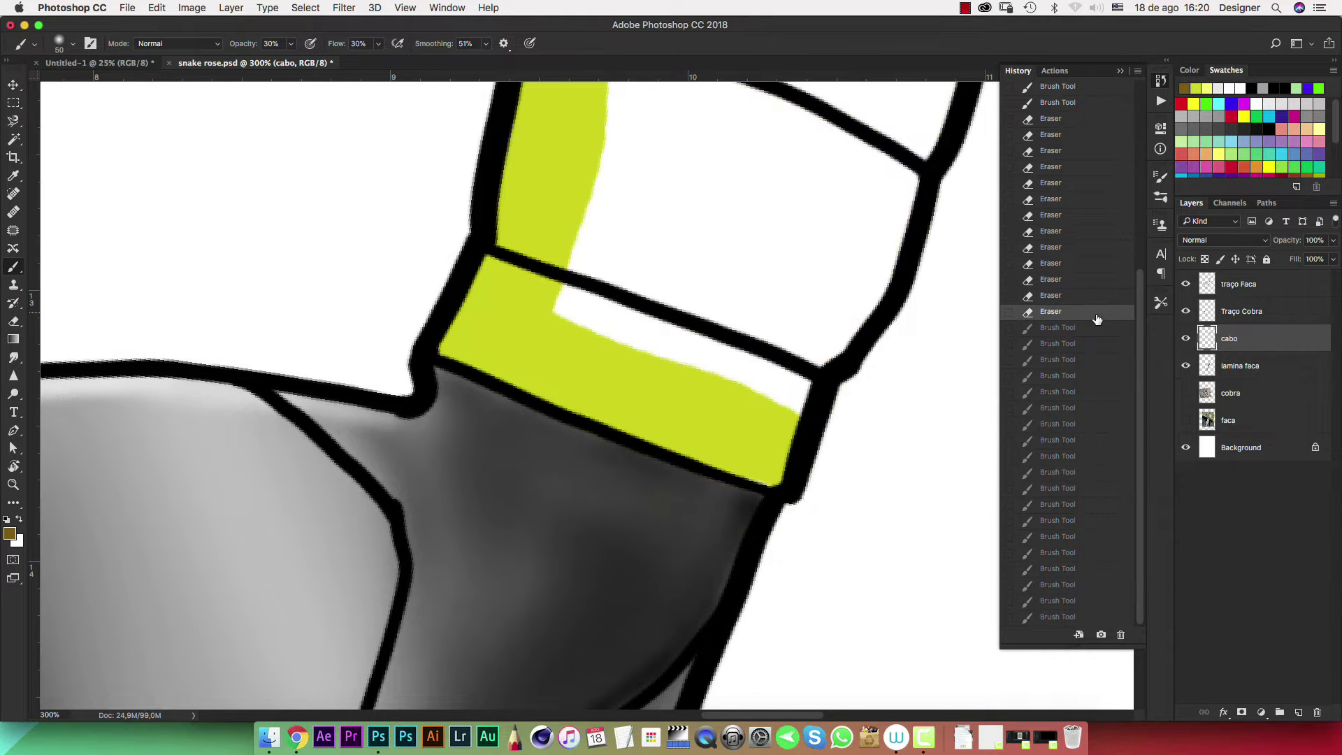
left_click(1060, 591)
left_click(1076, 569)
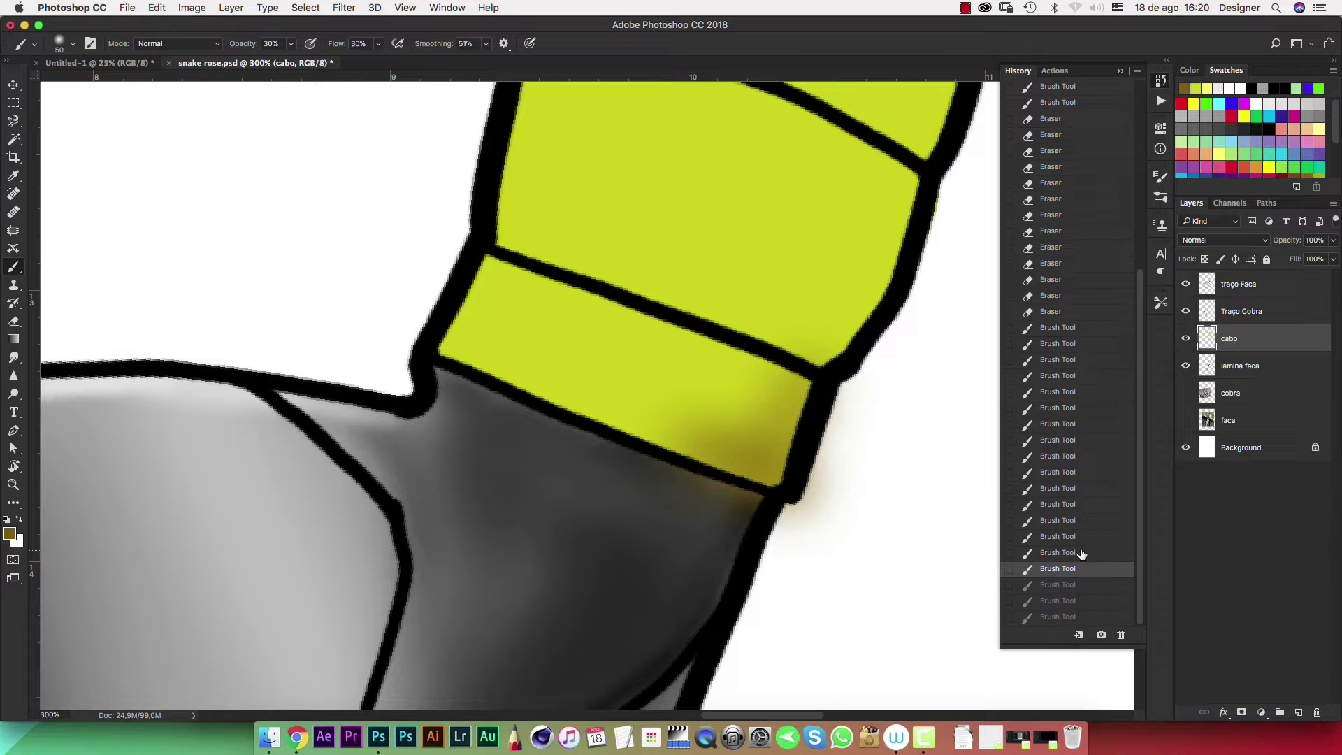
left_click(1083, 537)
left_click(1086, 488)
left_click(1087, 460)
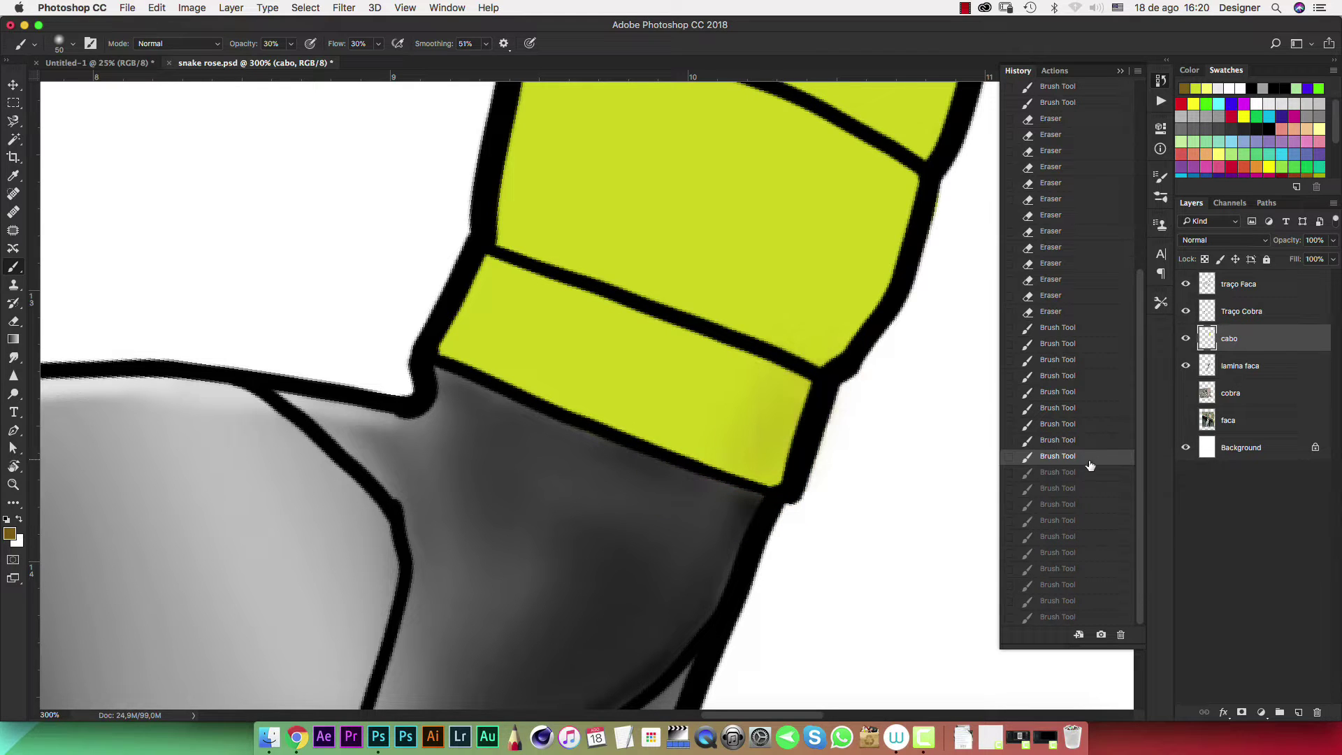
left_click(1122, 71)
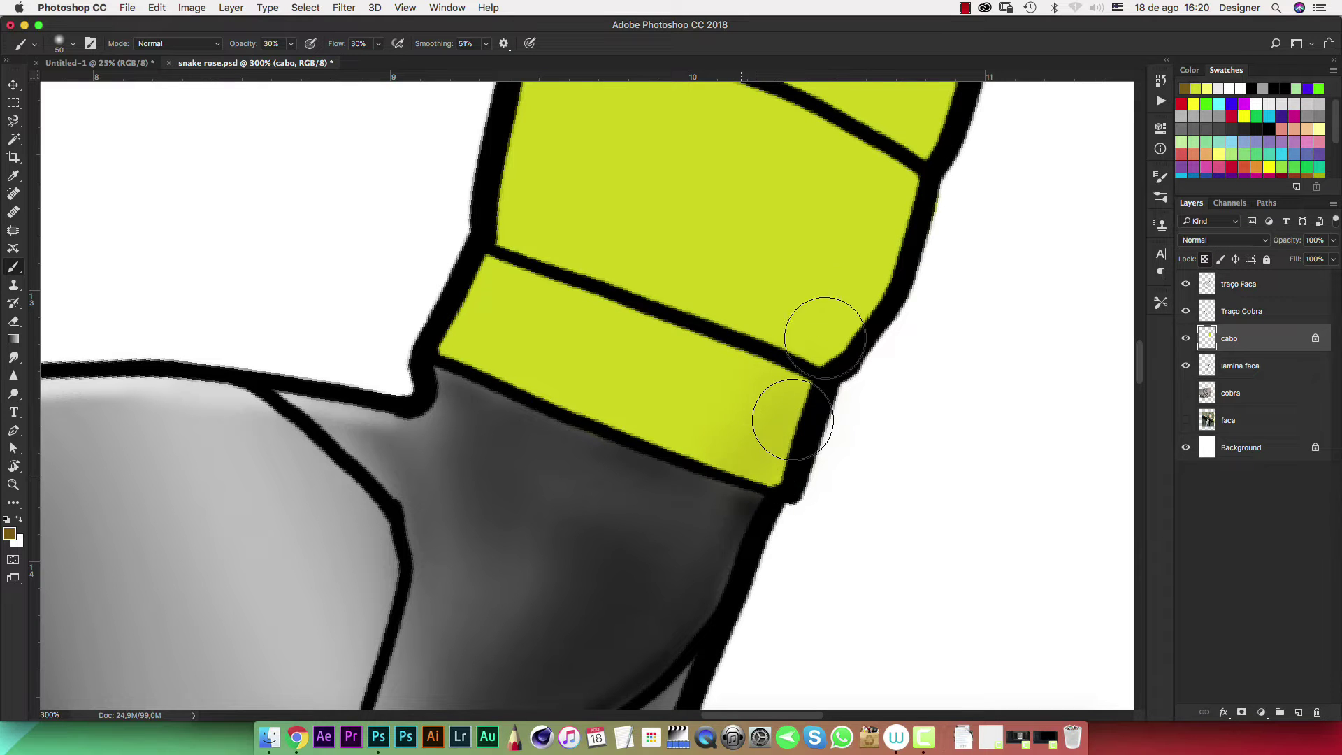
Softly shade the band's right end, the handle's right edge and its left edge
mouse_move(856, 318)
left_mouse_down()
mouse_move(834, 418)
mouse_move(864, 309)
mouse_move(808, 428)
mouse_move(838, 323)
mouse_move(764, 444)
mouse_move(614, 389)
mouse_move(593, 398)
mouse_move(738, 459)
left_mouse_up()
scroll(779, 441, "up", 5)
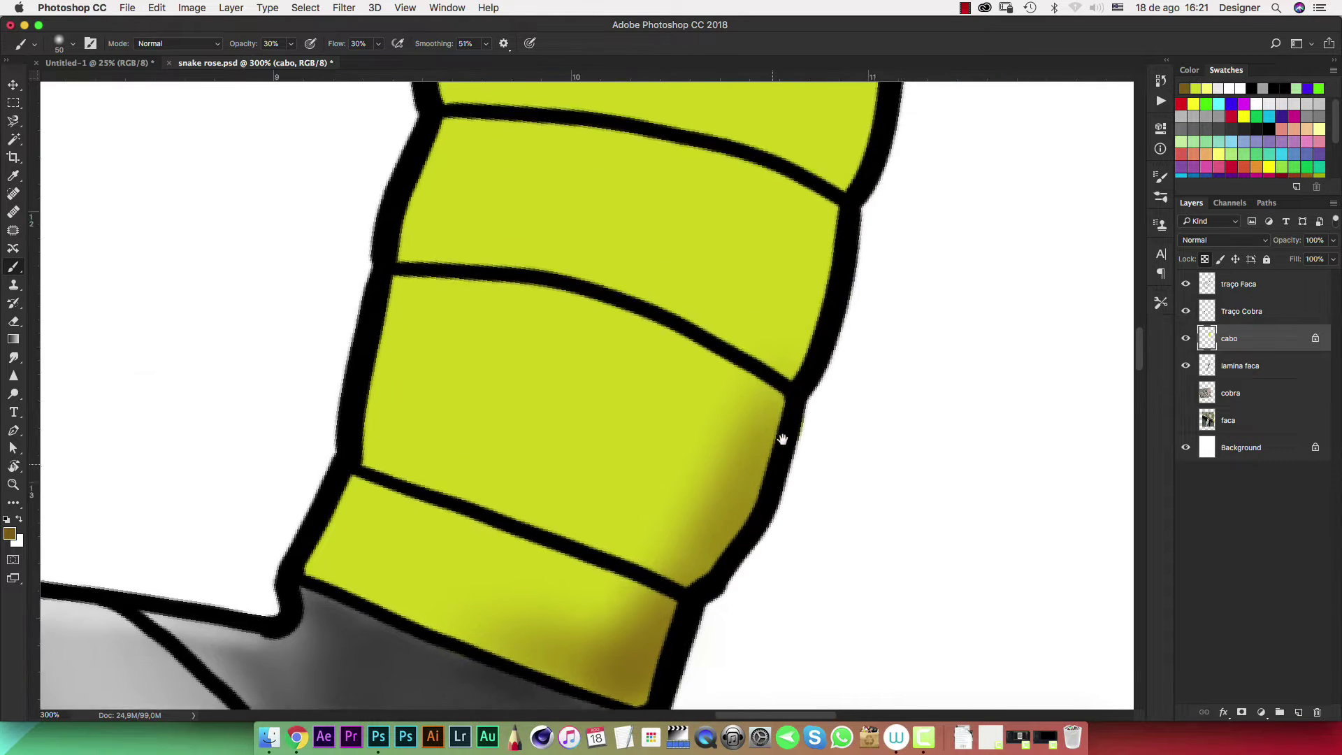
scroll(783, 385, "up", 5)
key("super+minus")
key("super+minus")
key("super+minus")
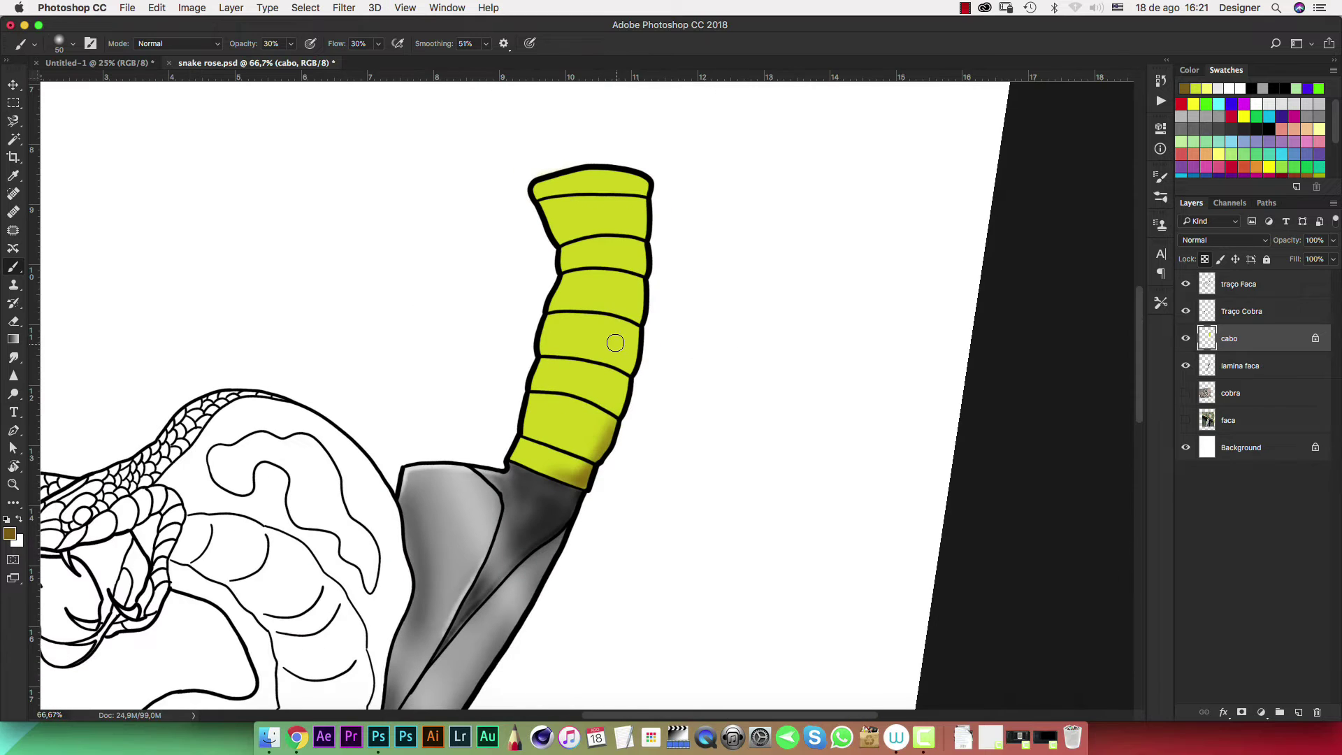
mouse_move(614, 422)
left_mouse_down()
mouse_move(640, 210)
mouse_move(644, 274)
mouse_move(616, 433)
left_mouse_up()
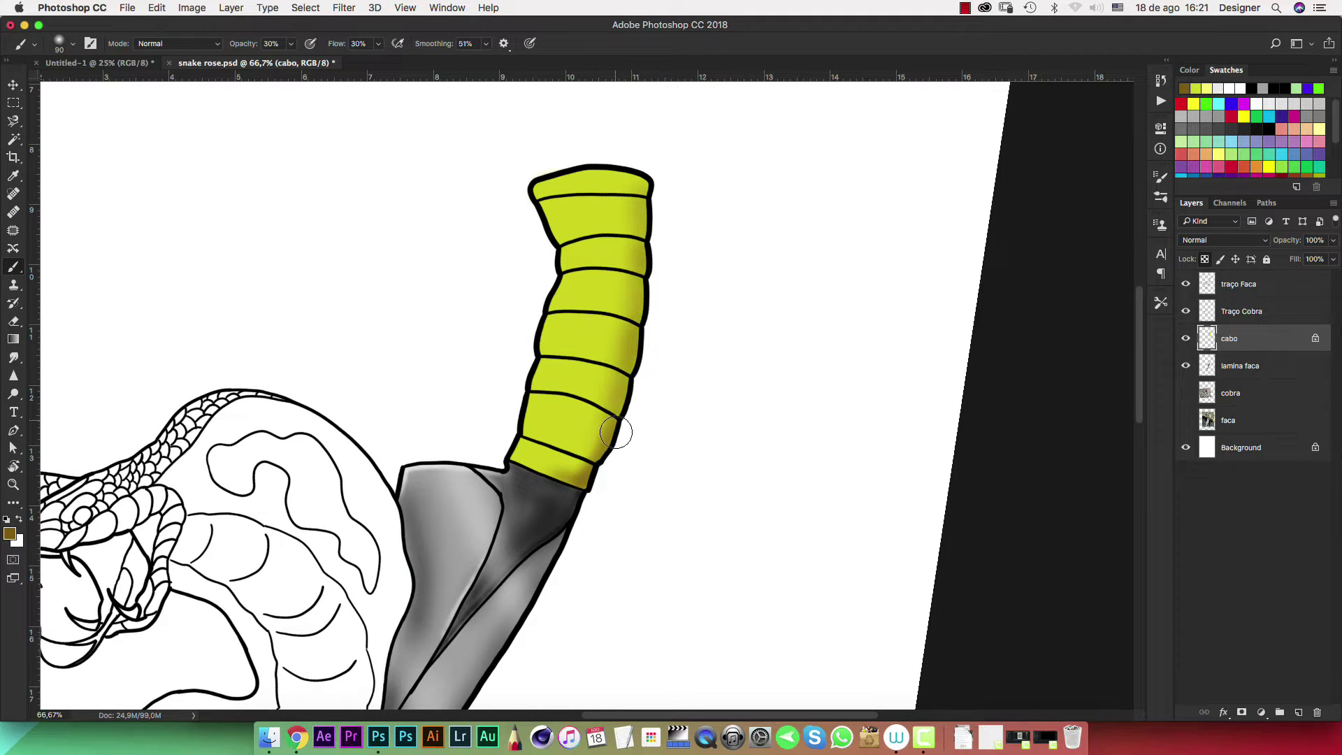
left_click_drag(638, 280, 641, 177)
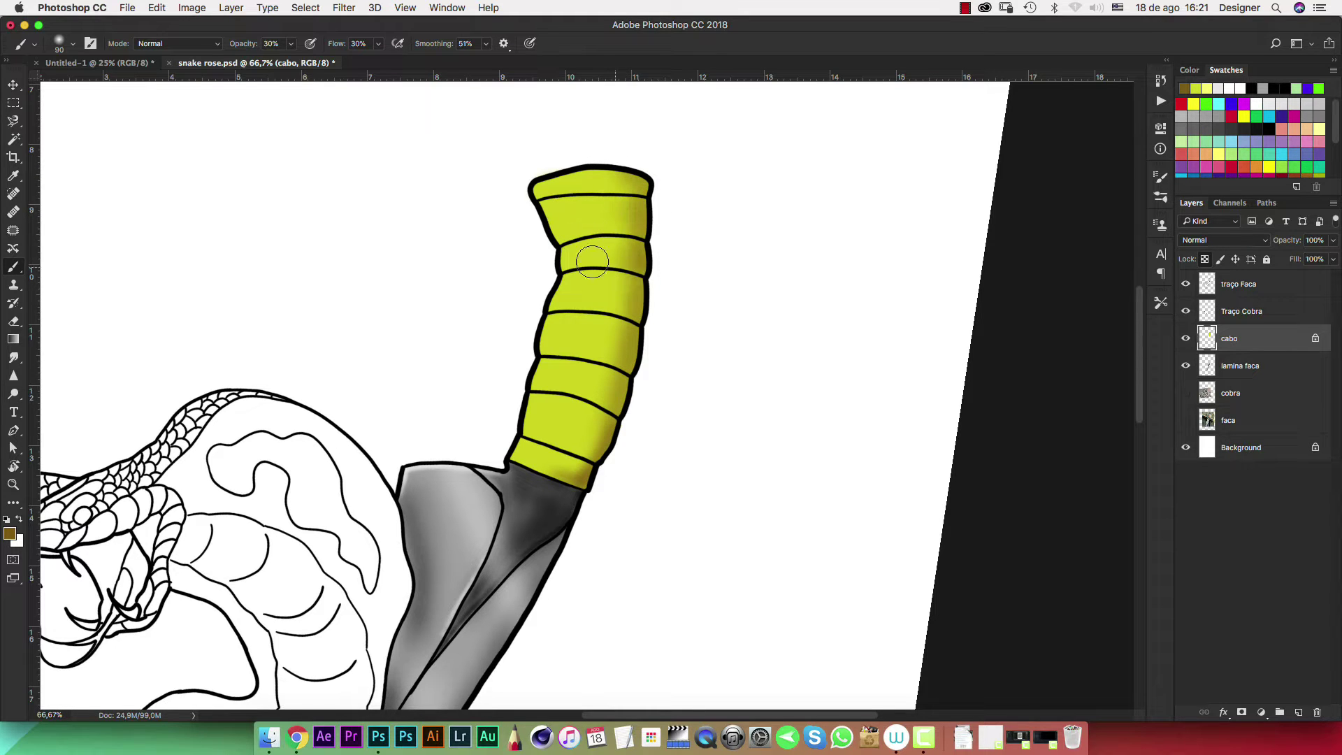
left_click_drag(592, 262, 591, 317)
mouse_move(543, 183)
left_mouse_down()
mouse_move(532, 375)
mouse_move(512, 452)
left_mouse_up()
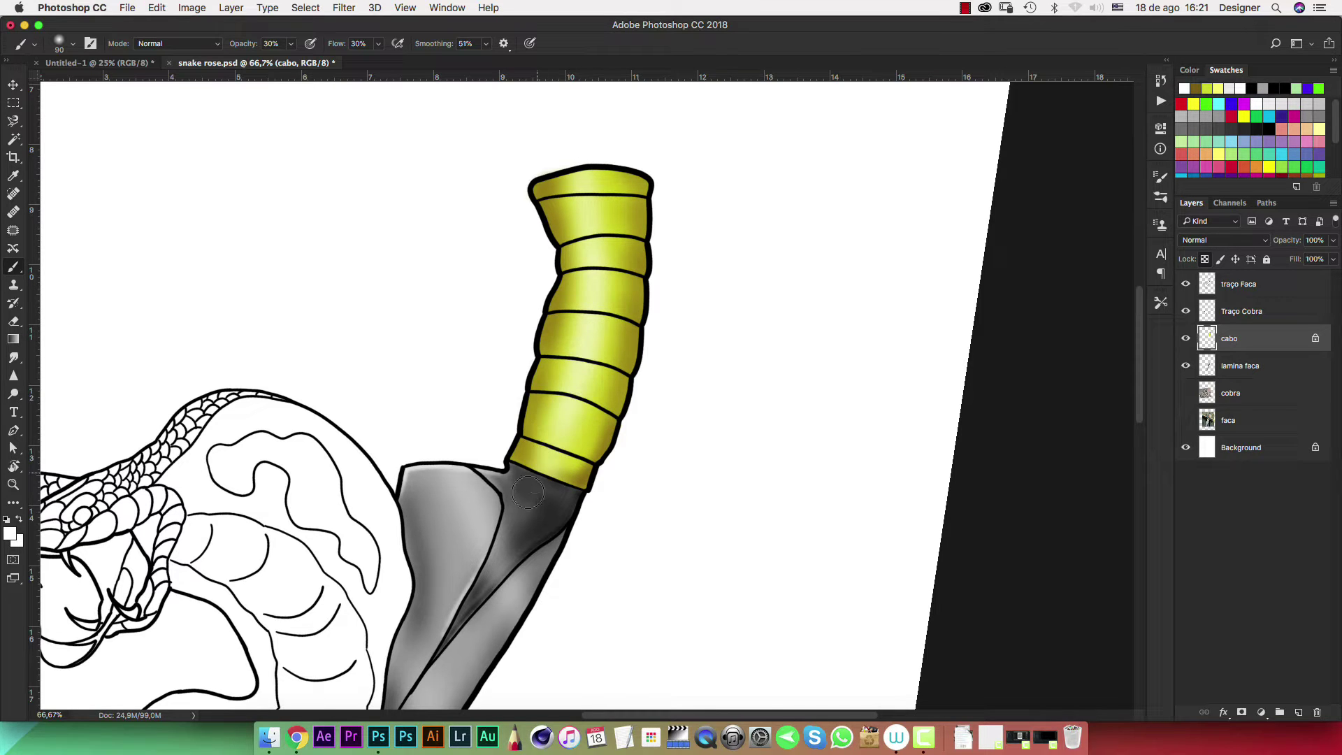
key("ctrl+minus")
key("ctrl+minus")
key("ctrl+minus")
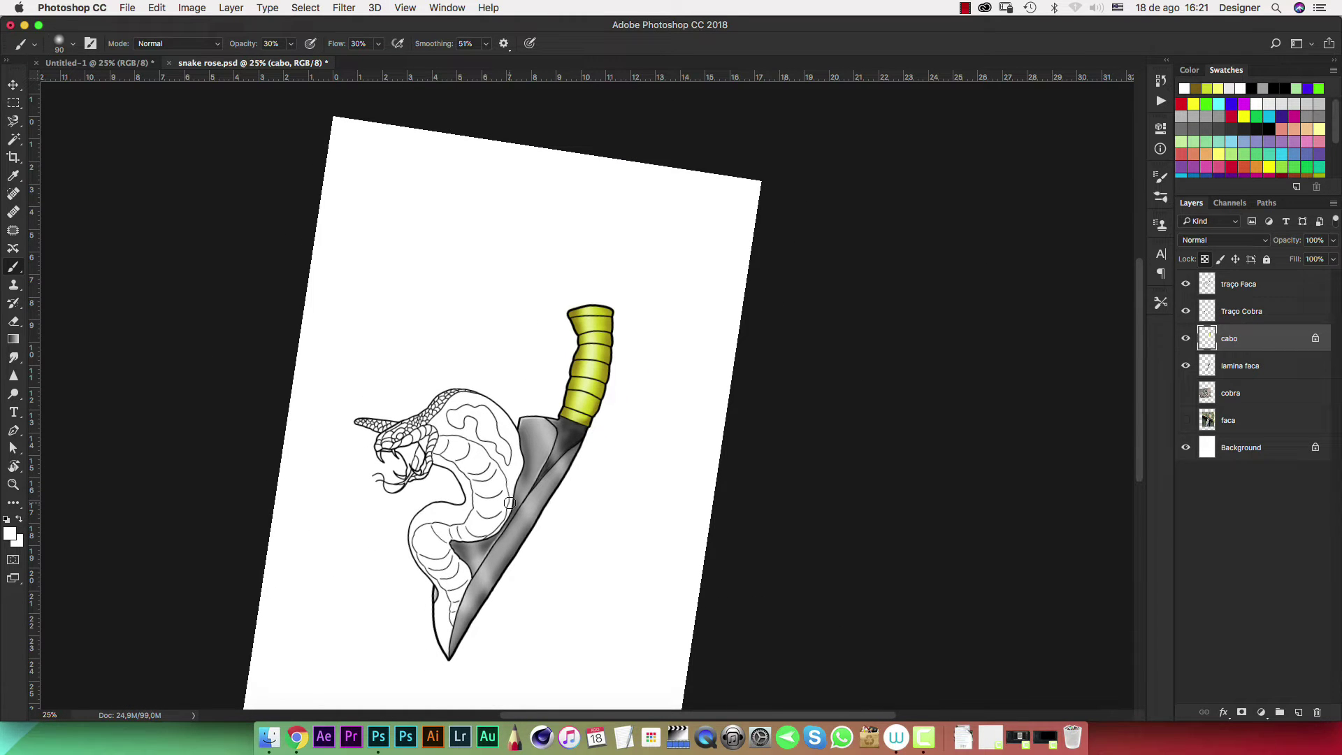
Rotate the canvas view back upright and toggle the lamina faca layer's visibility
key("r")
left_click_drag(800, 291, 800, 267)
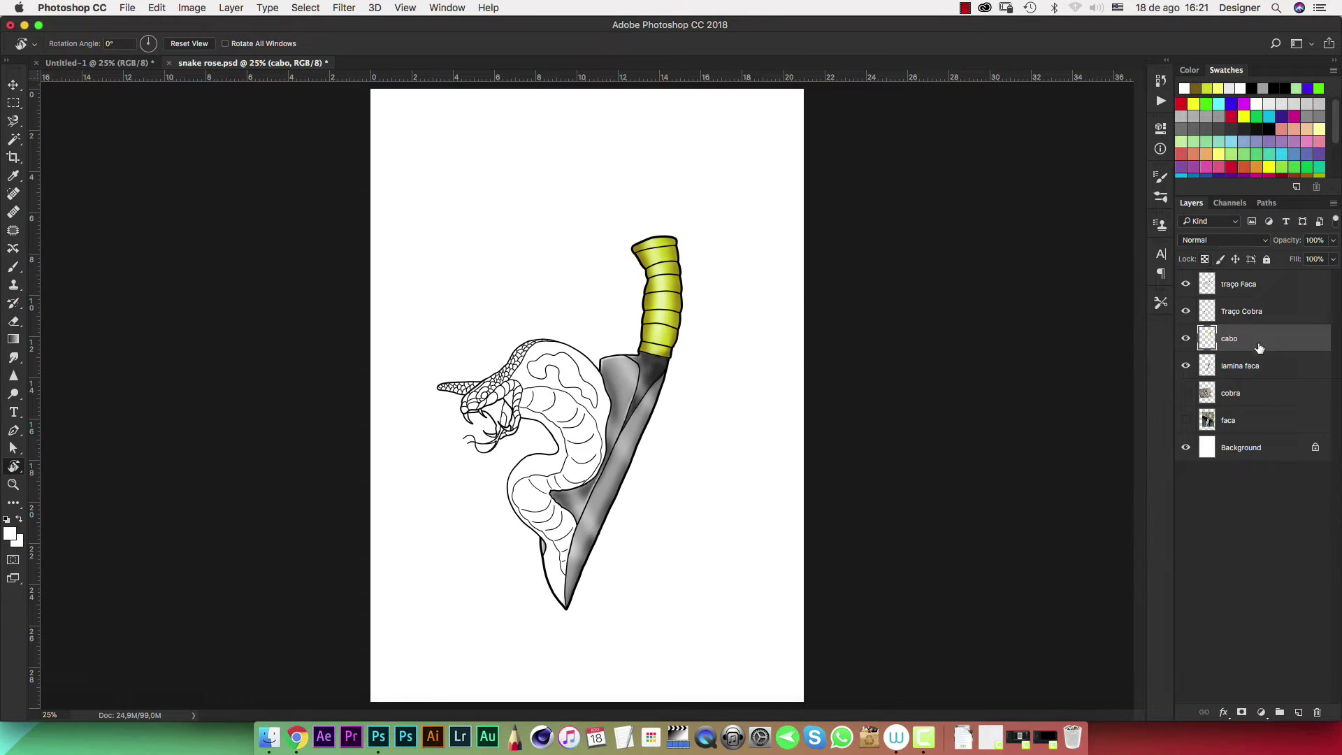
left_click(1242, 367)
left_click(1185, 366)
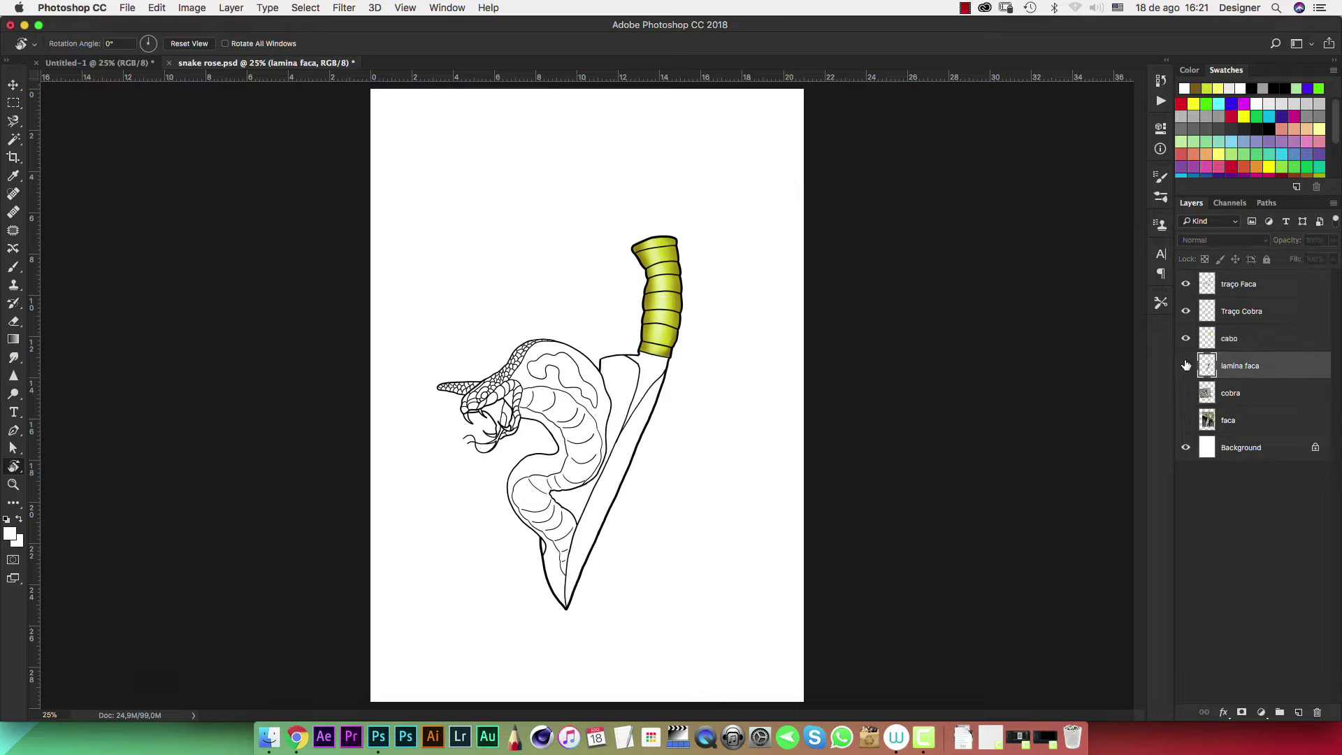
Select the cabo layer and add a new layer above it
left_click(1185, 340)
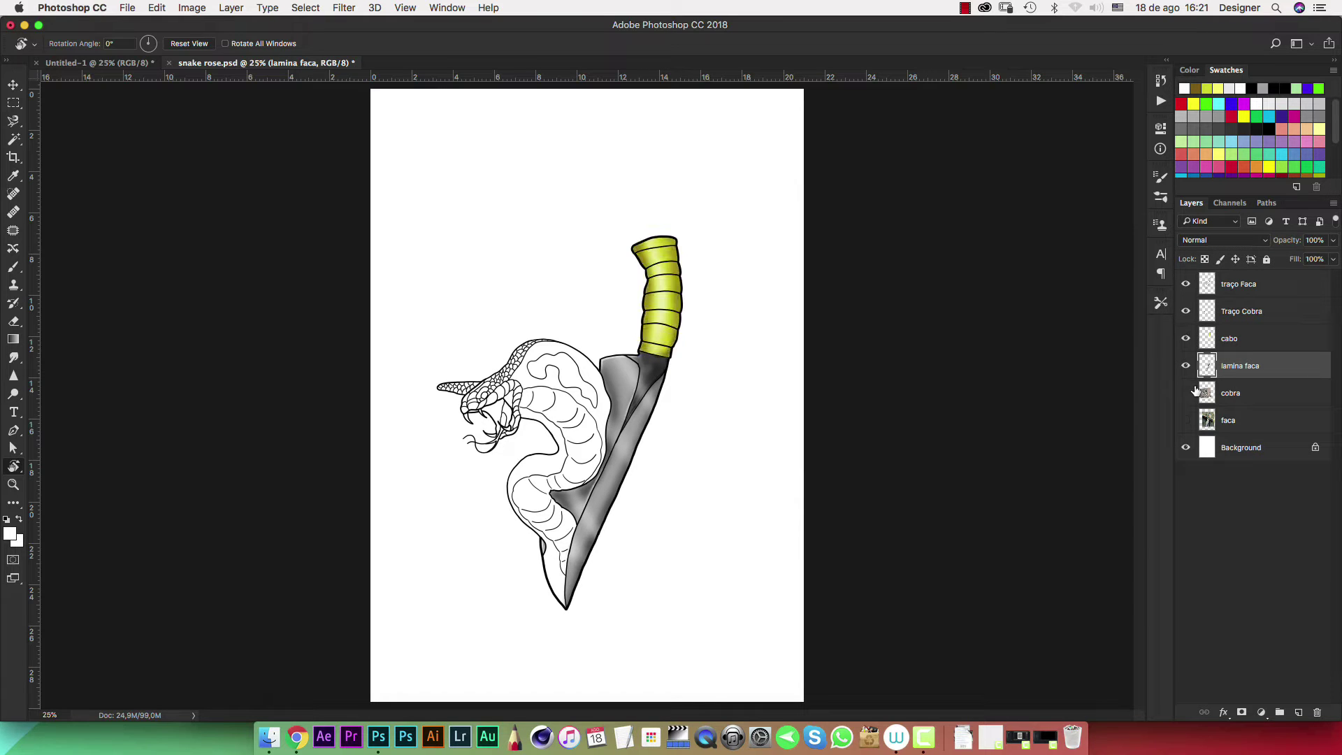
left_click(1242, 340)
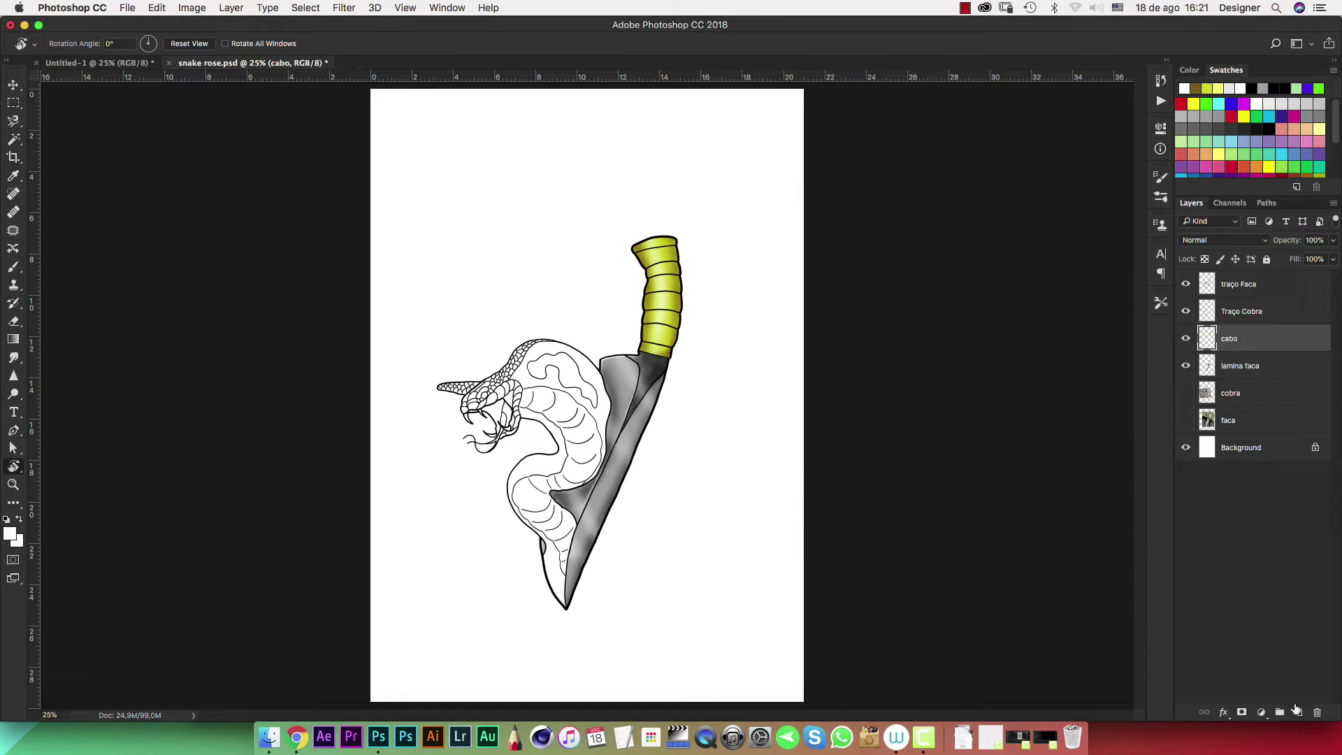
left_click(1298, 711)
type("Cobra")
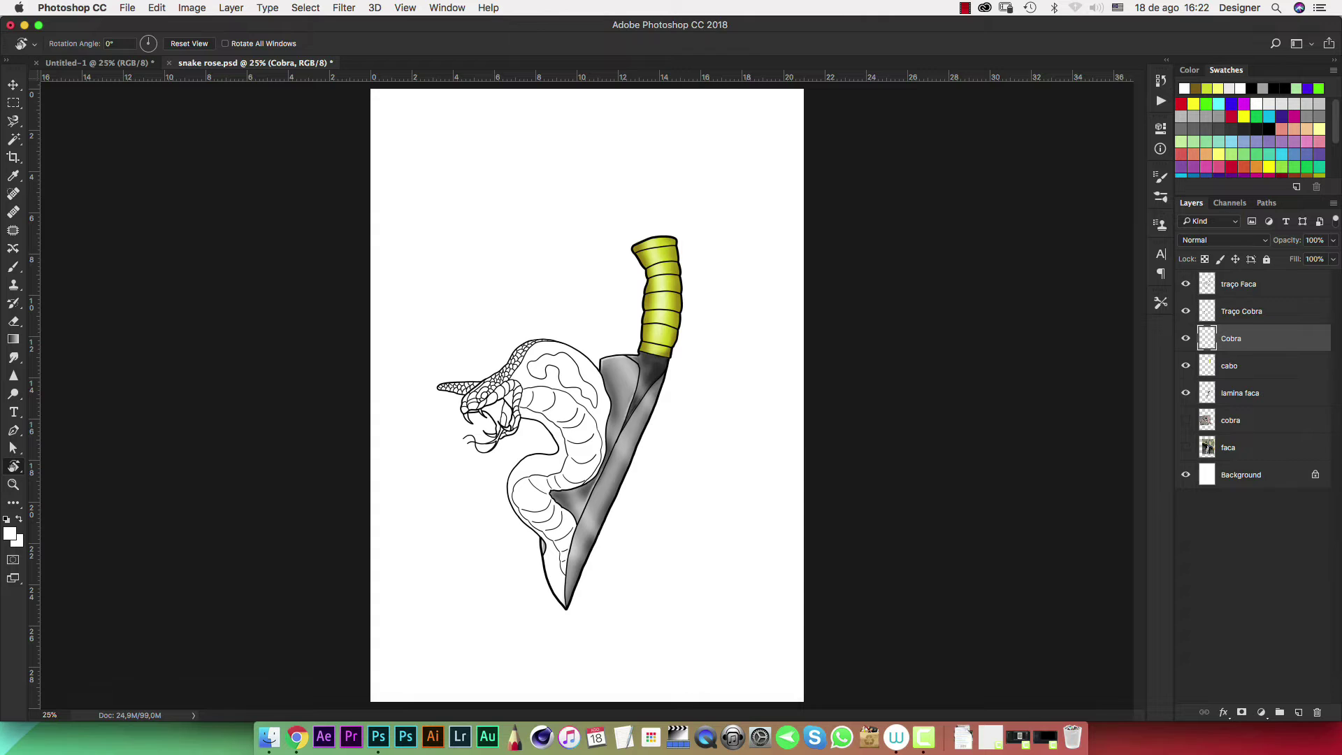
Zoom to the snake's head and set the foreground colour to a dark green
key("super+plus")
key("super+plus")
key("super+plus")
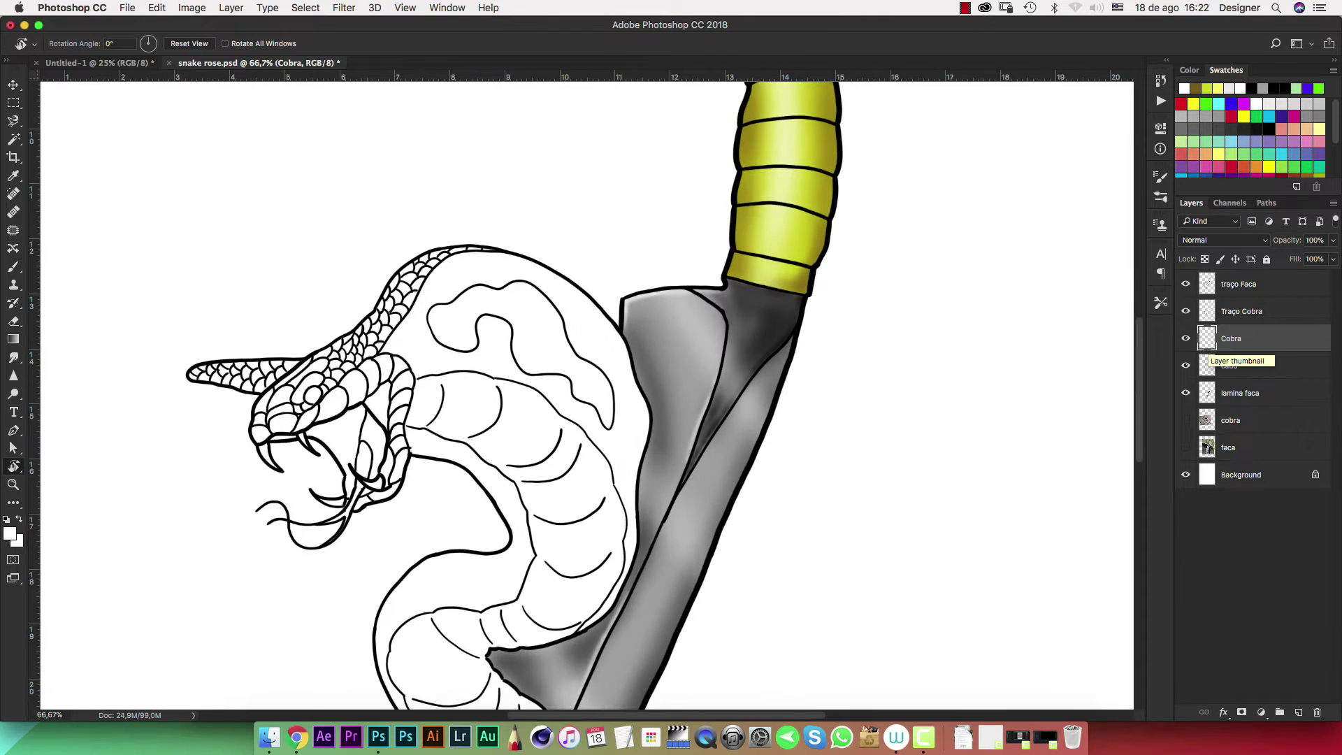
key("super+plus")
key("super+plus")
scroll(544, 370, "left", 10)
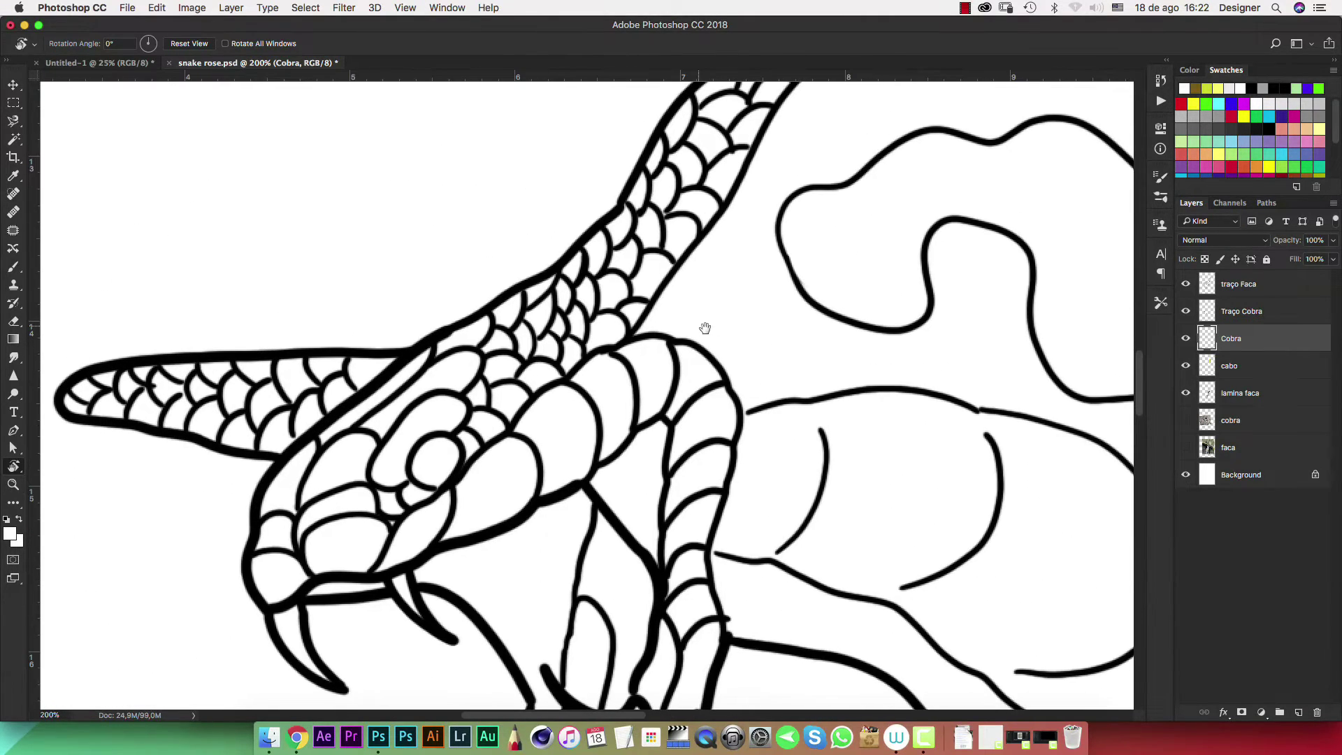
left_click(1266, 156)
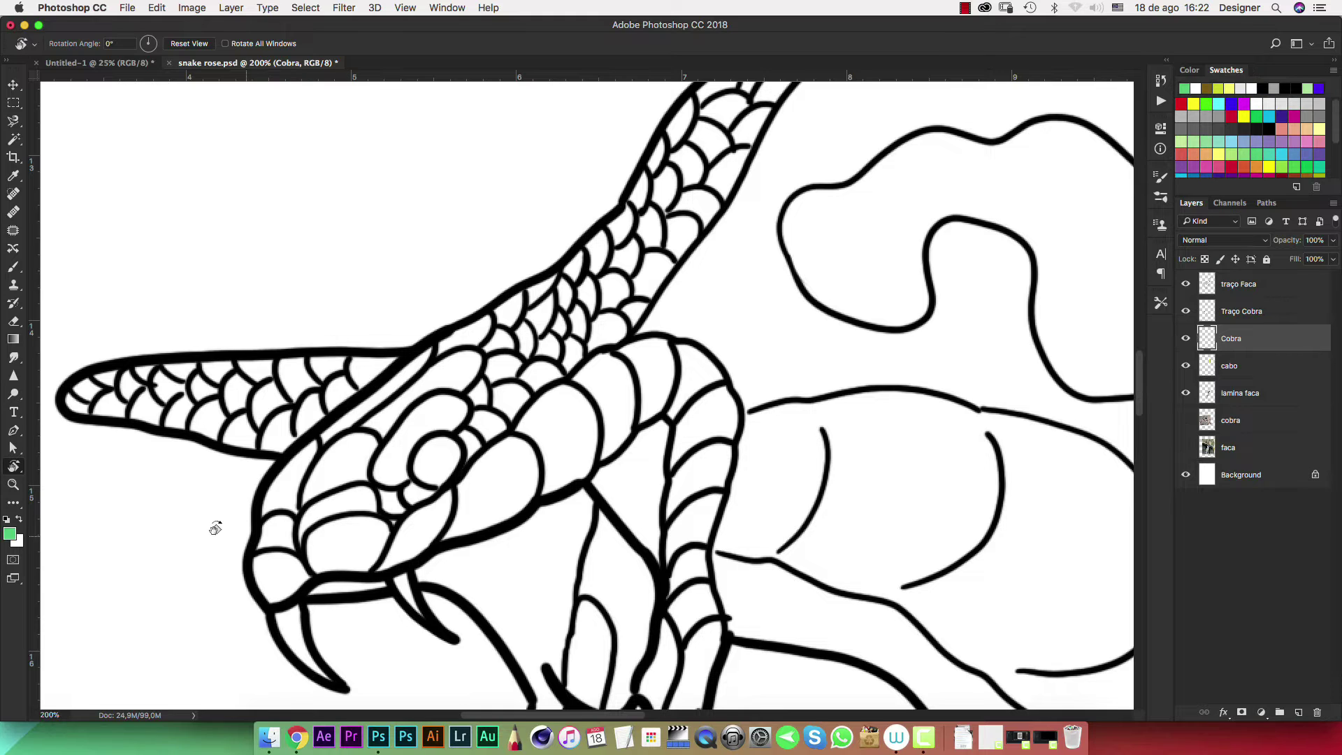
left_click(6, 535)
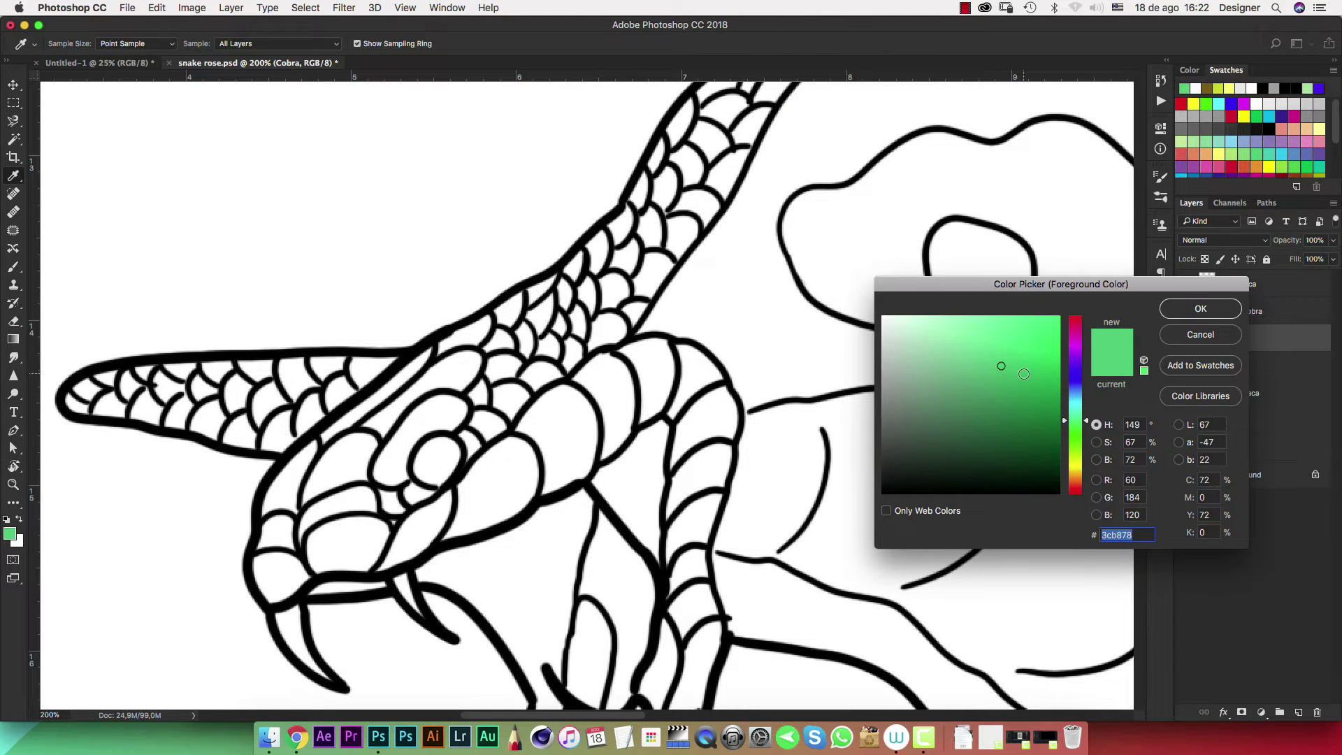
mouse_move(1024, 374)
left_mouse_down()
mouse_move(1055, 385)
mouse_move(1036, 420)
left_mouse_up()
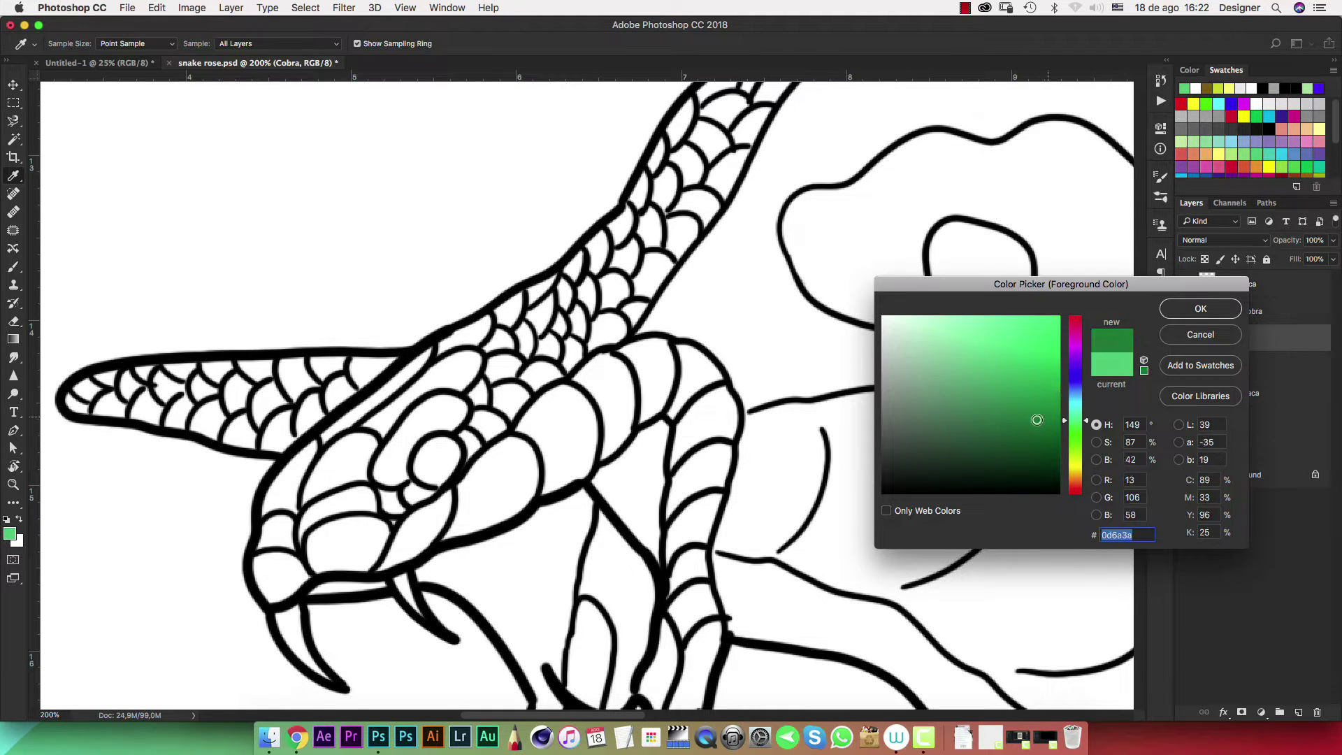
left_click(1176, 311)
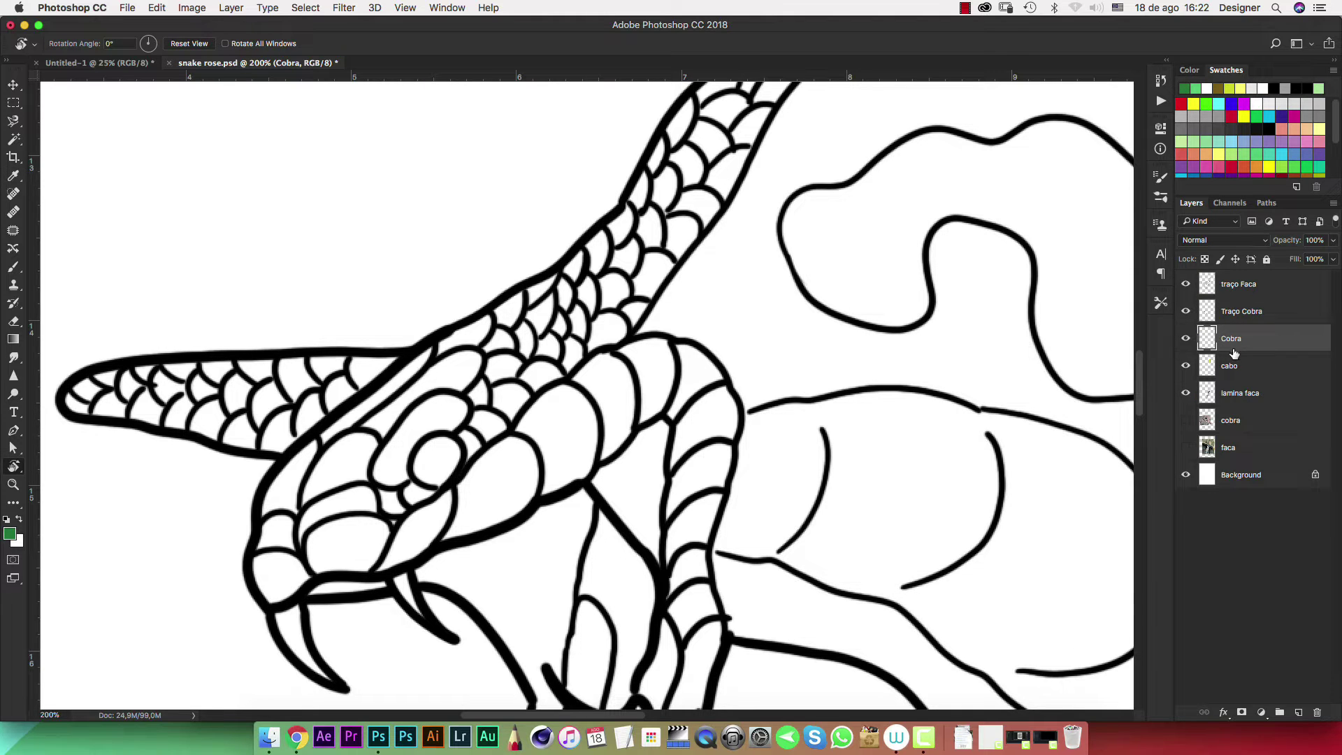
Set the brush to 100% hardness and full opacity
key("b")
right_click(586, 349)
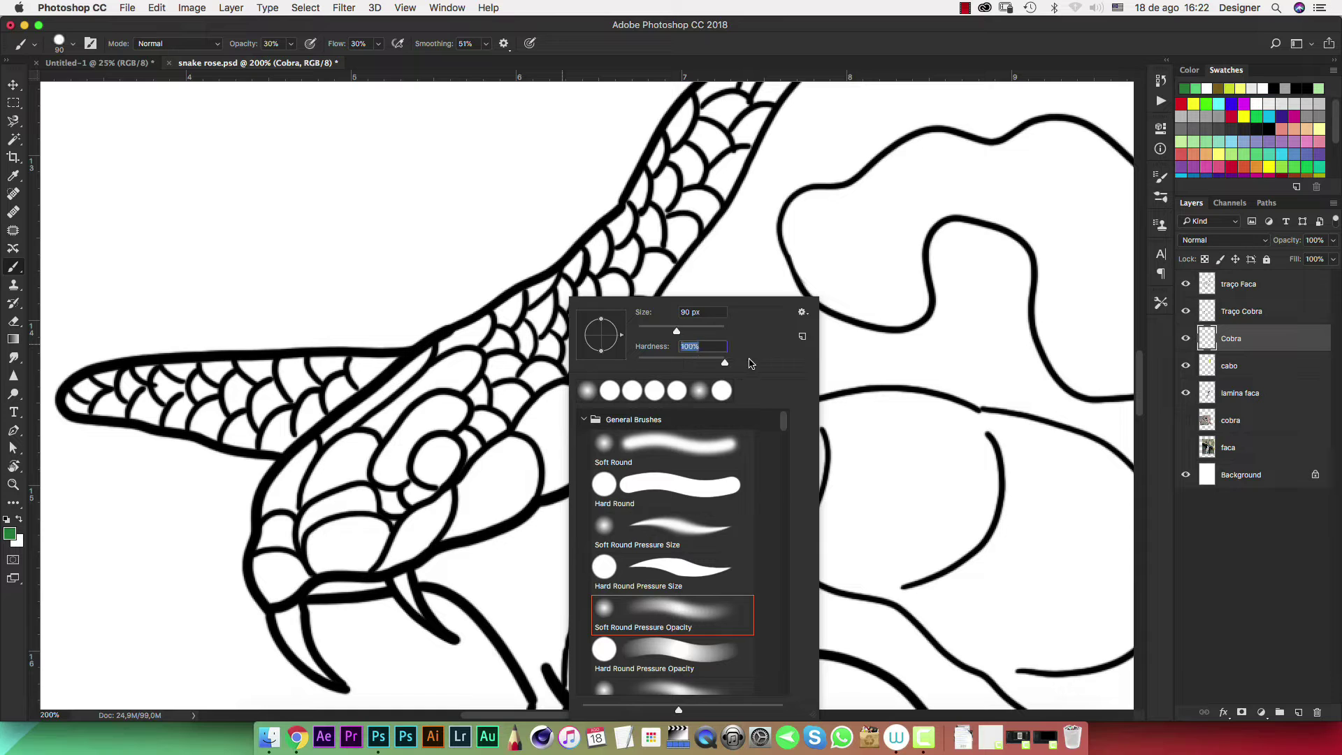
key("Return")
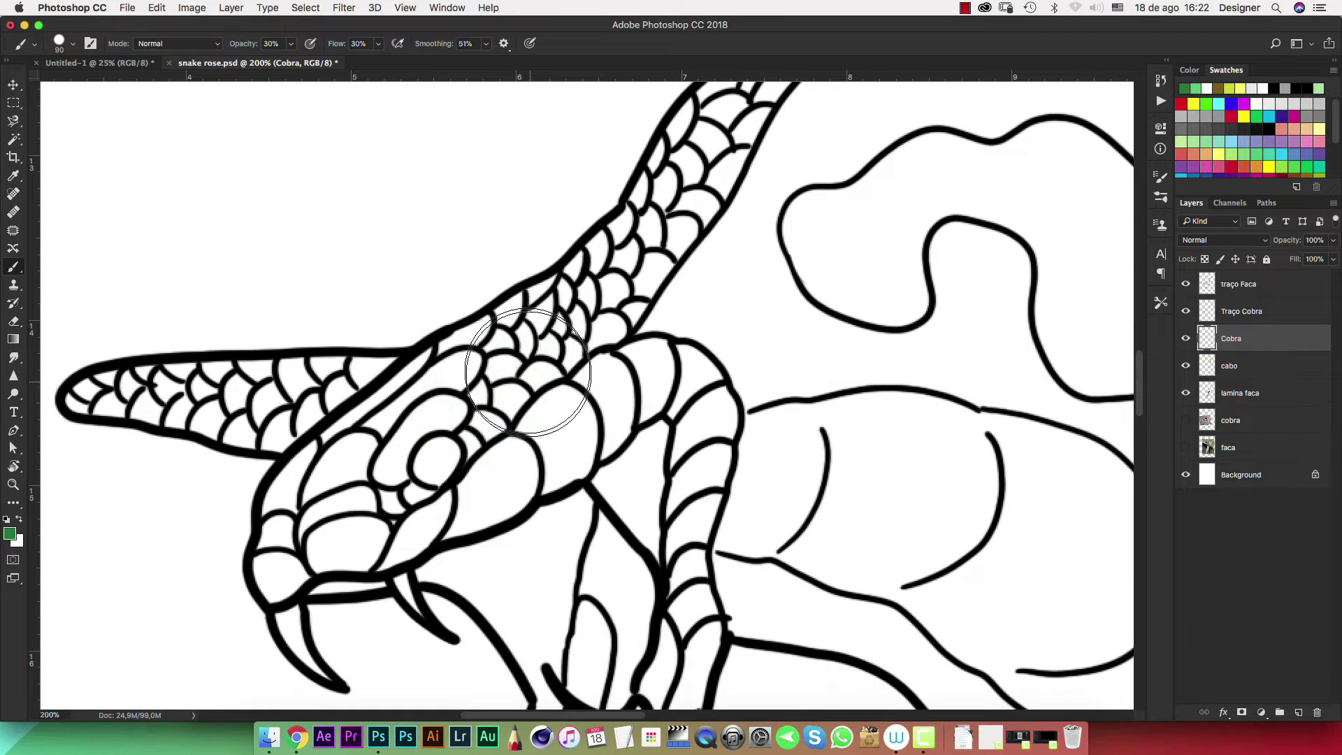
left_click(380, 45)
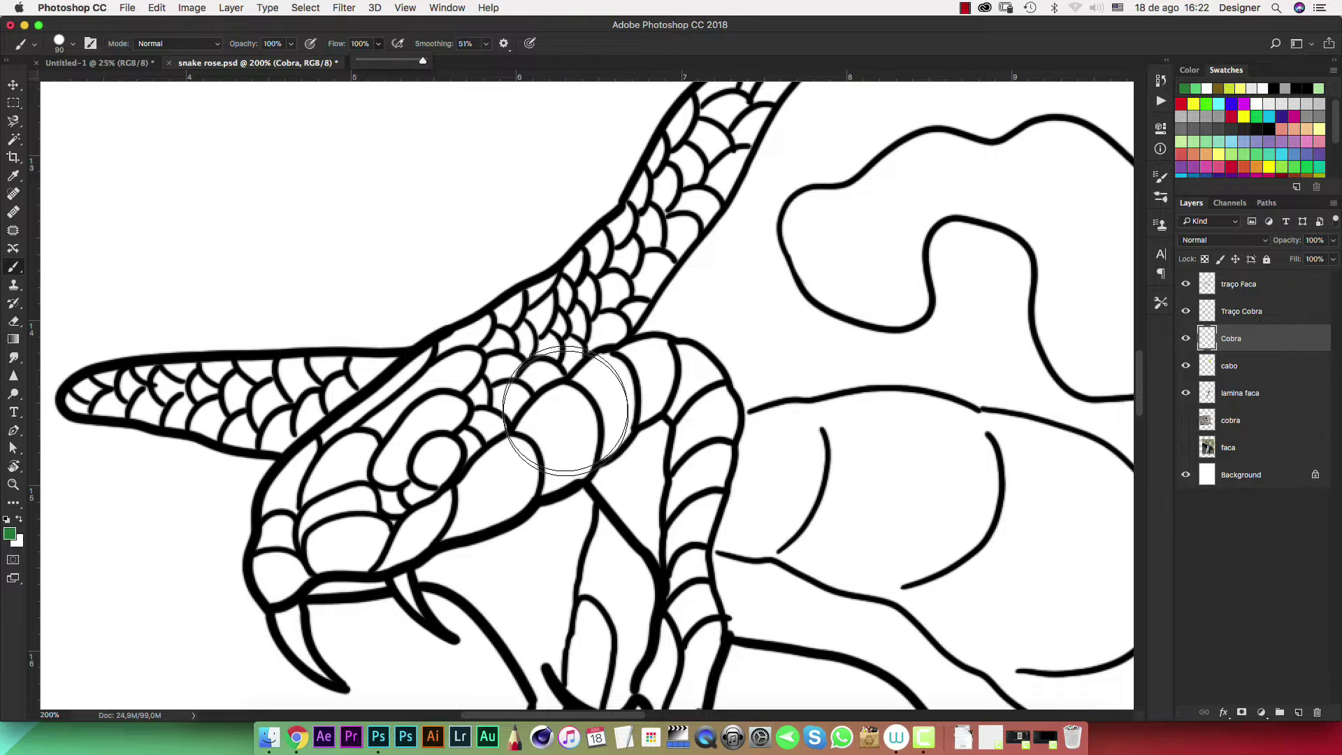
Paint the hood scales, head and lower jaw dark green with a smaller brush
key("bracketleft")
key("bracketleft")
key("bracketleft")
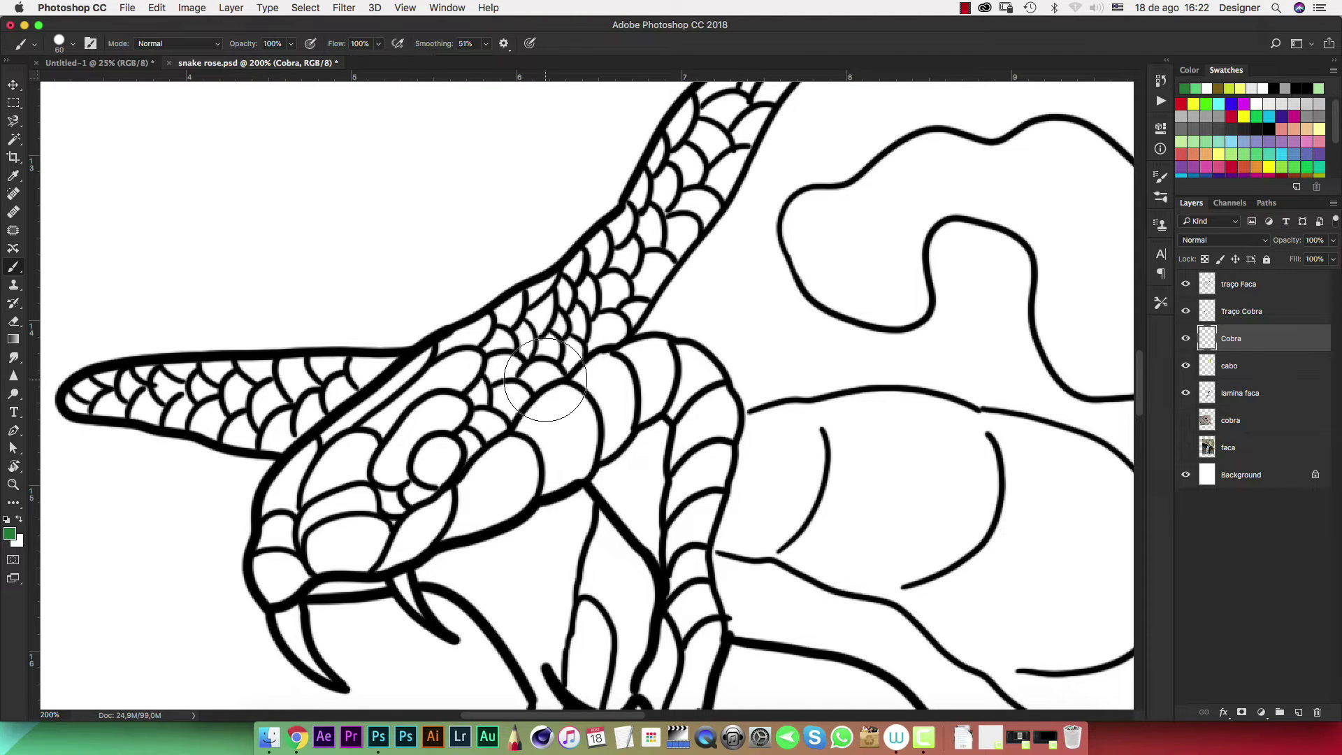
mouse_move(552, 318)
left_mouse_down()
mouse_move(418, 393)
mouse_move(371, 468)
mouse_move(398, 517)
mouse_move(636, 265)
mouse_move(602, 335)
mouse_move(595, 275)
mouse_move(553, 311)
left_mouse_up()
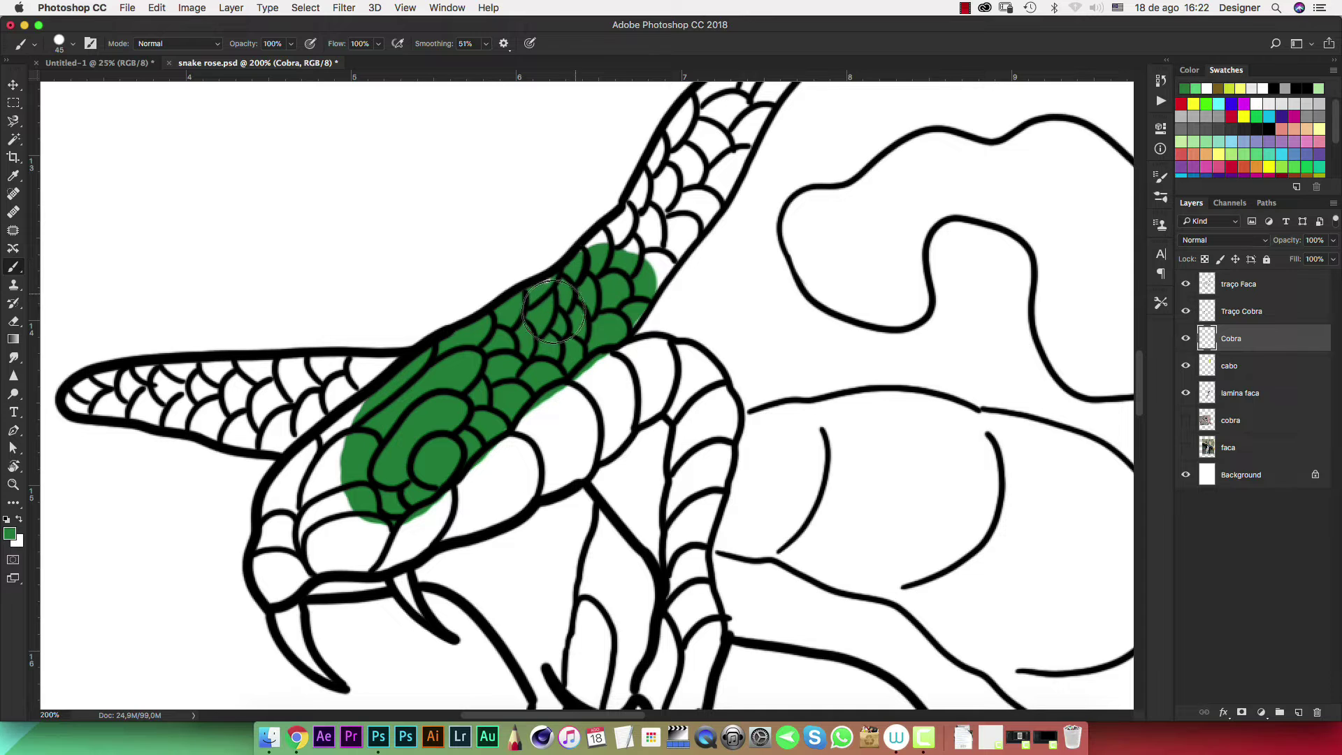
left_click_drag(466, 403, 658, 234)
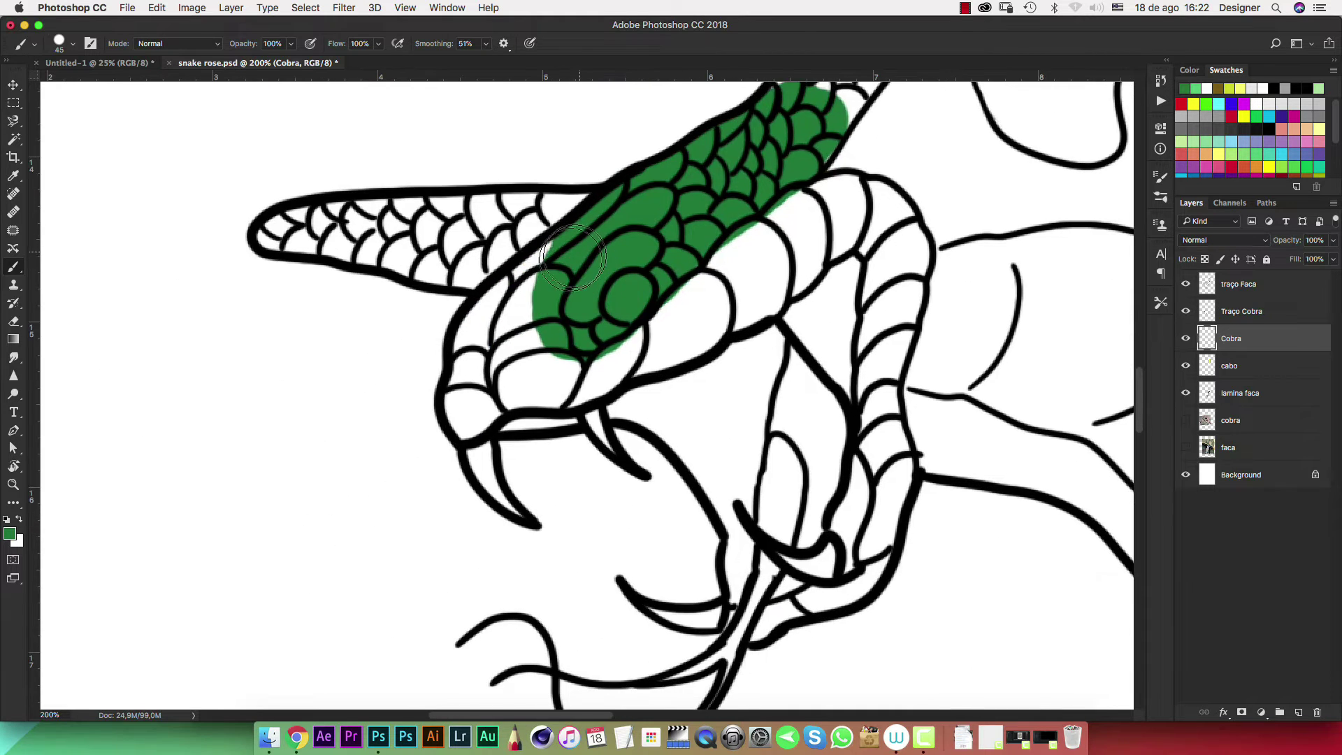
mouse_move(574, 256)
left_mouse_down()
mouse_move(485, 335)
mouse_move(475, 364)
mouse_move(559, 381)
mouse_move(629, 336)
mouse_move(603, 362)
mouse_move(501, 347)
left_mouse_up()
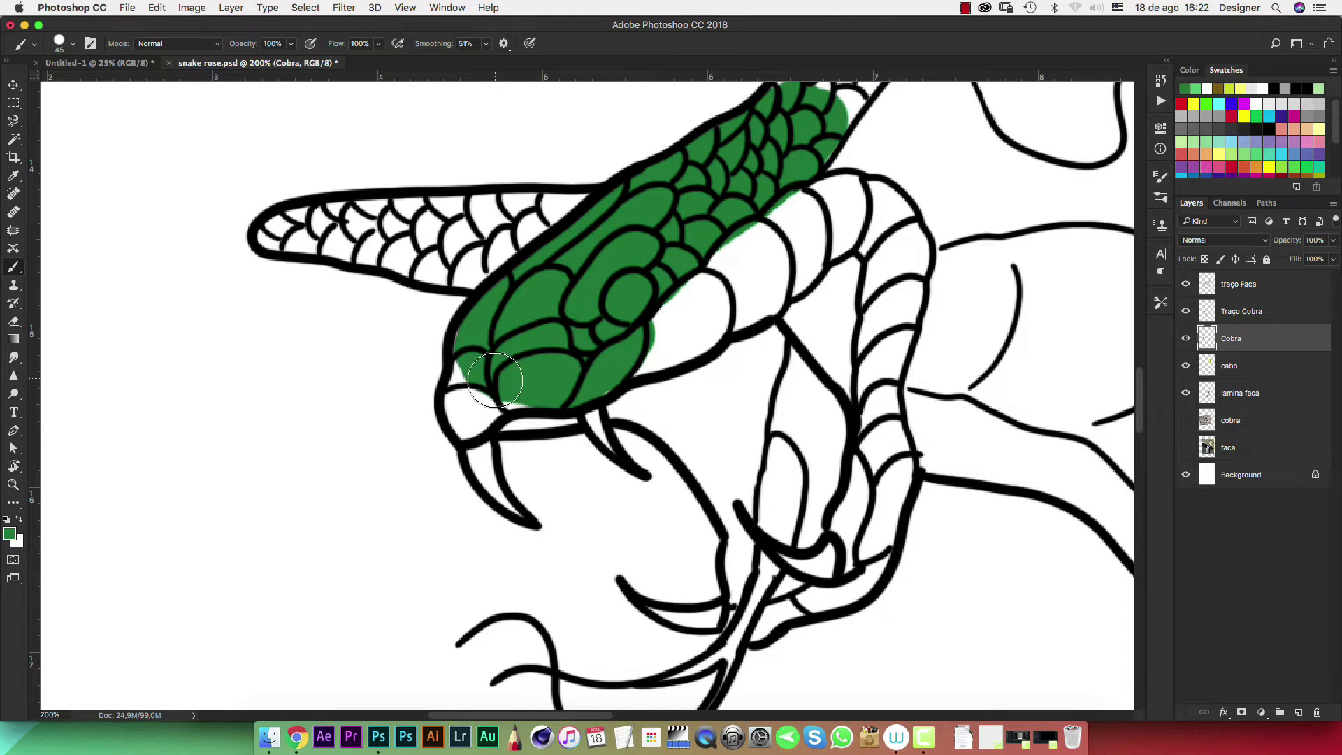
key("ctrl+z")
key("bracketleft")
key("bracketleft")
key("bracketleft")
mouse_move(511, 389)
left_mouse_down()
mouse_move(457, 423)
mouse_move(471, 346)
left_mouse_up()
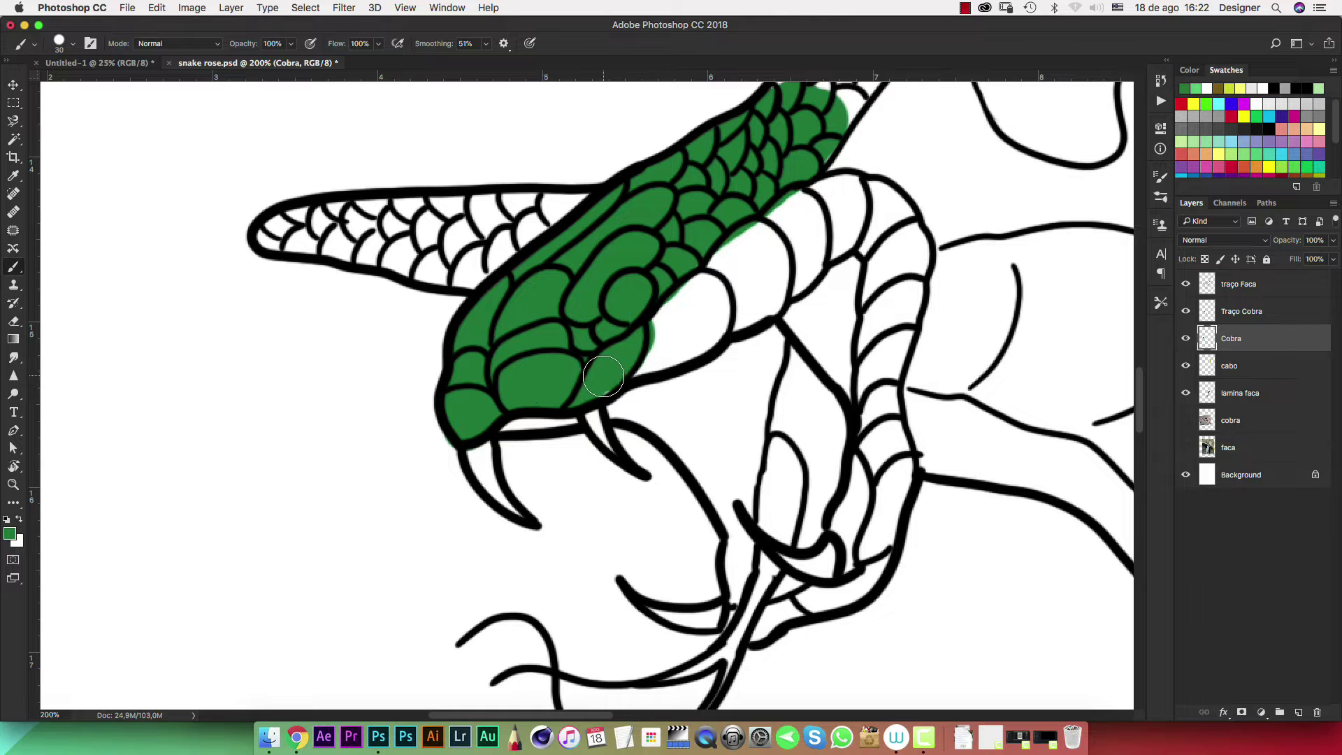
Paint the neck scales and the top of the hood green, filling white gaps
left_click_drag(725, 260, 578, 451)
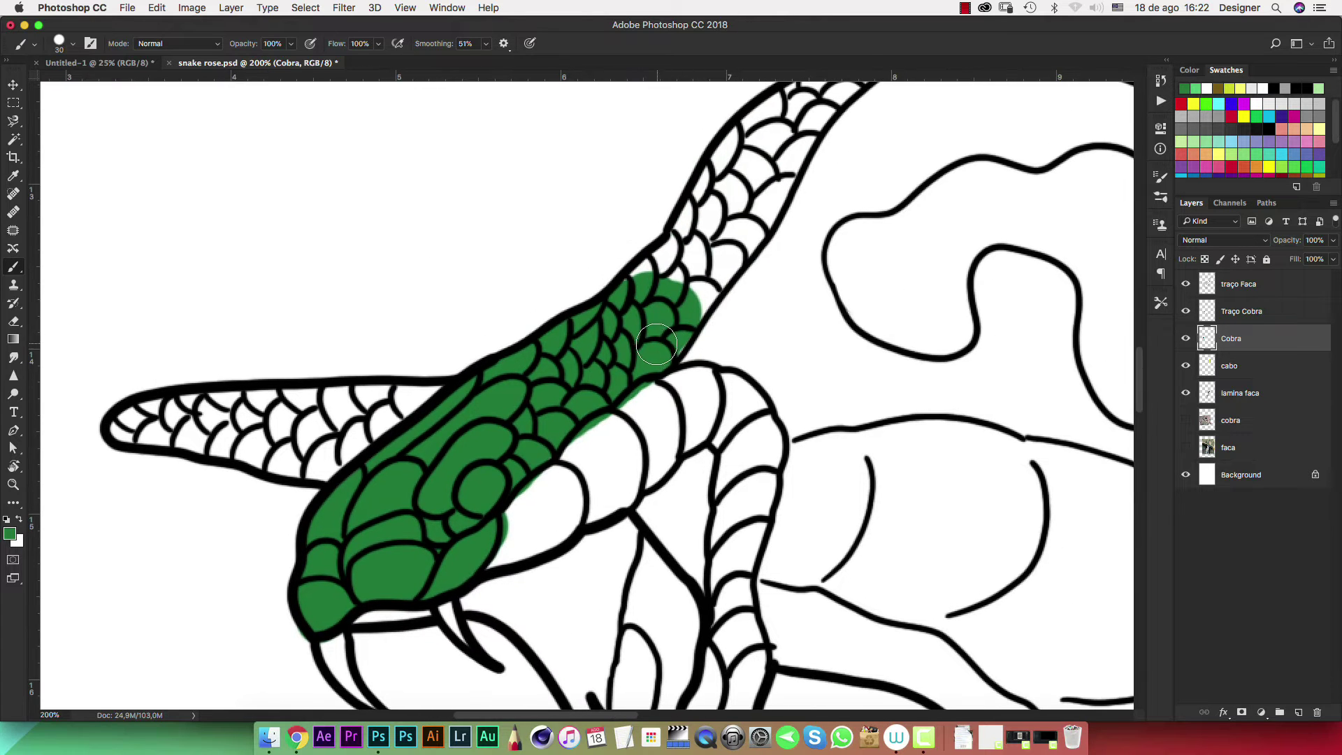
mouse_move(657, 343)
left_mouse_down()
mouse_move(779, 157)
mouse_move(771, 318)
left_mouse_up()
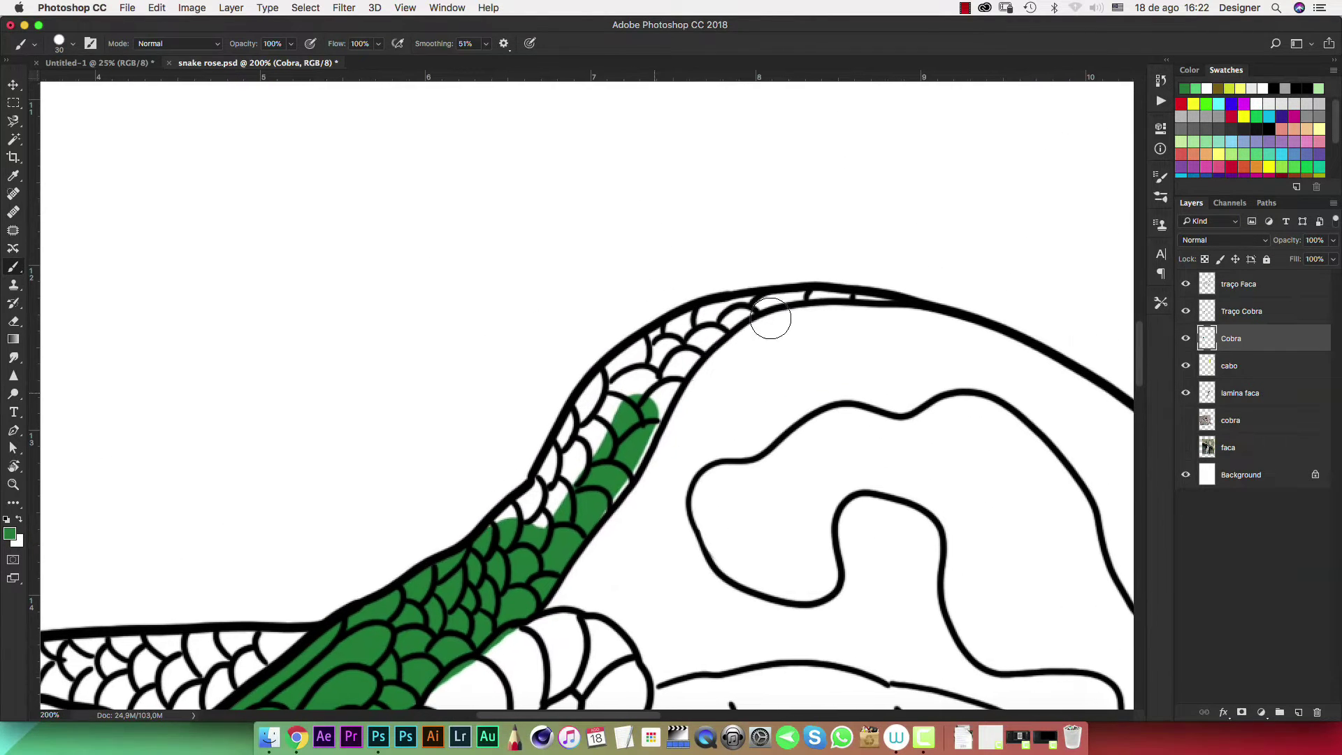
mouse_move(899, 315)
left_mouse_down()
mouse_move(785, 315)
mouse_move(661, 339)
mouse_move(486, 554)
left_mouse_up()
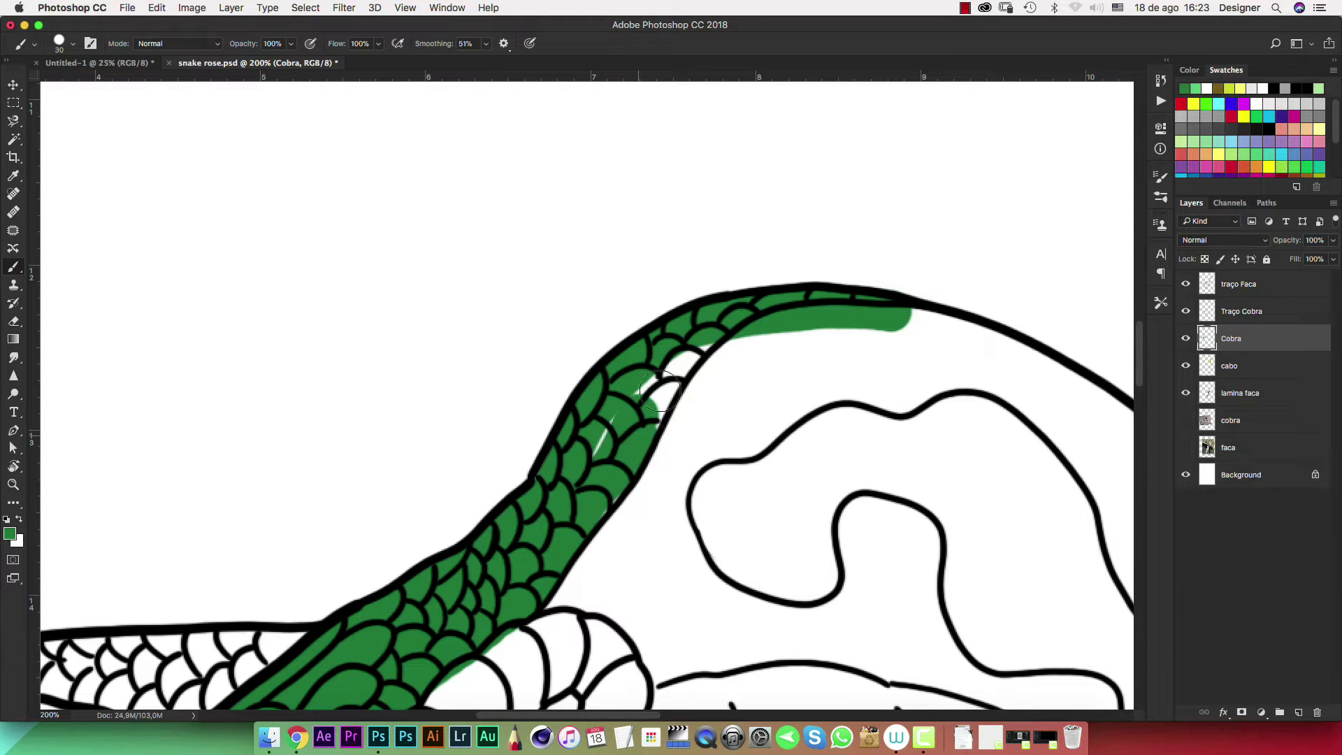
left_click_drag(661, 393, 735, 318)
mouse_move(570, 517)
left_mouse_down()
mouse_move(661, 419)
mouse_move(723, 318)
left_mouse_up()
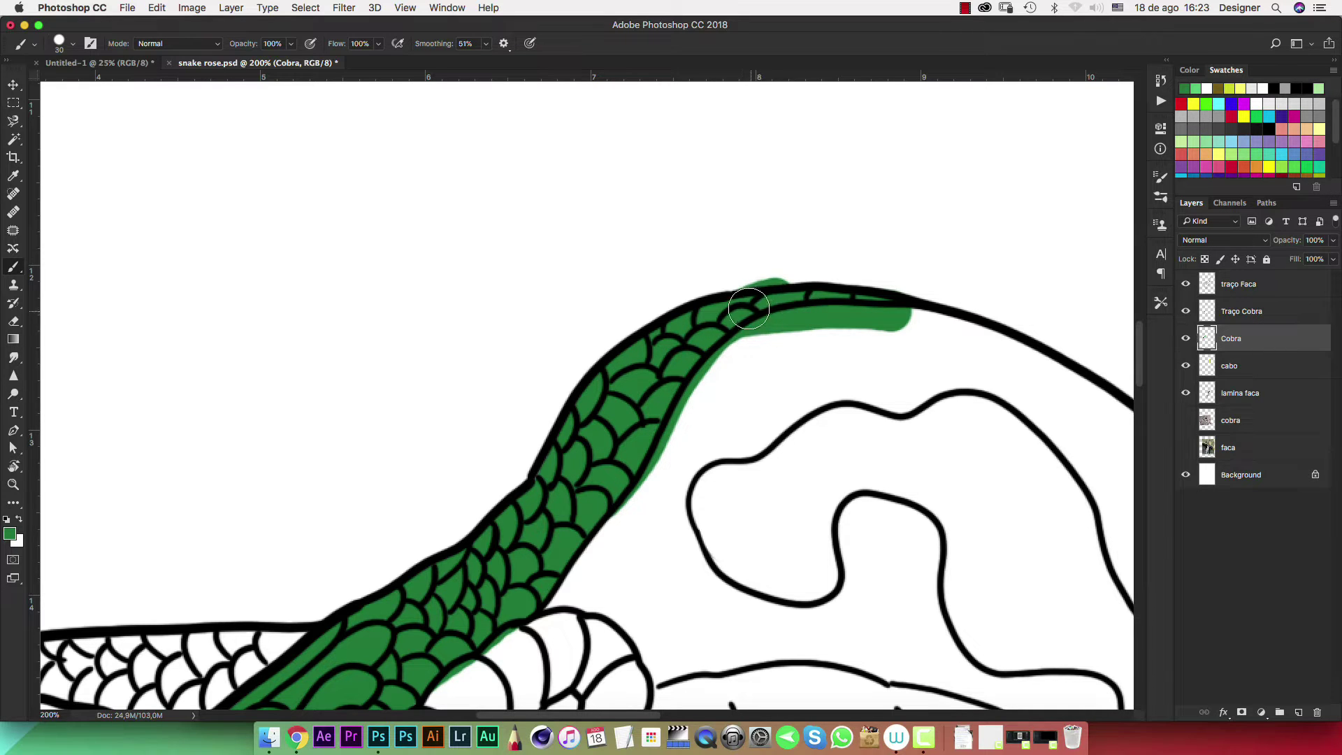
Fill the scales at the hood's left end and lower hood green
key("x")
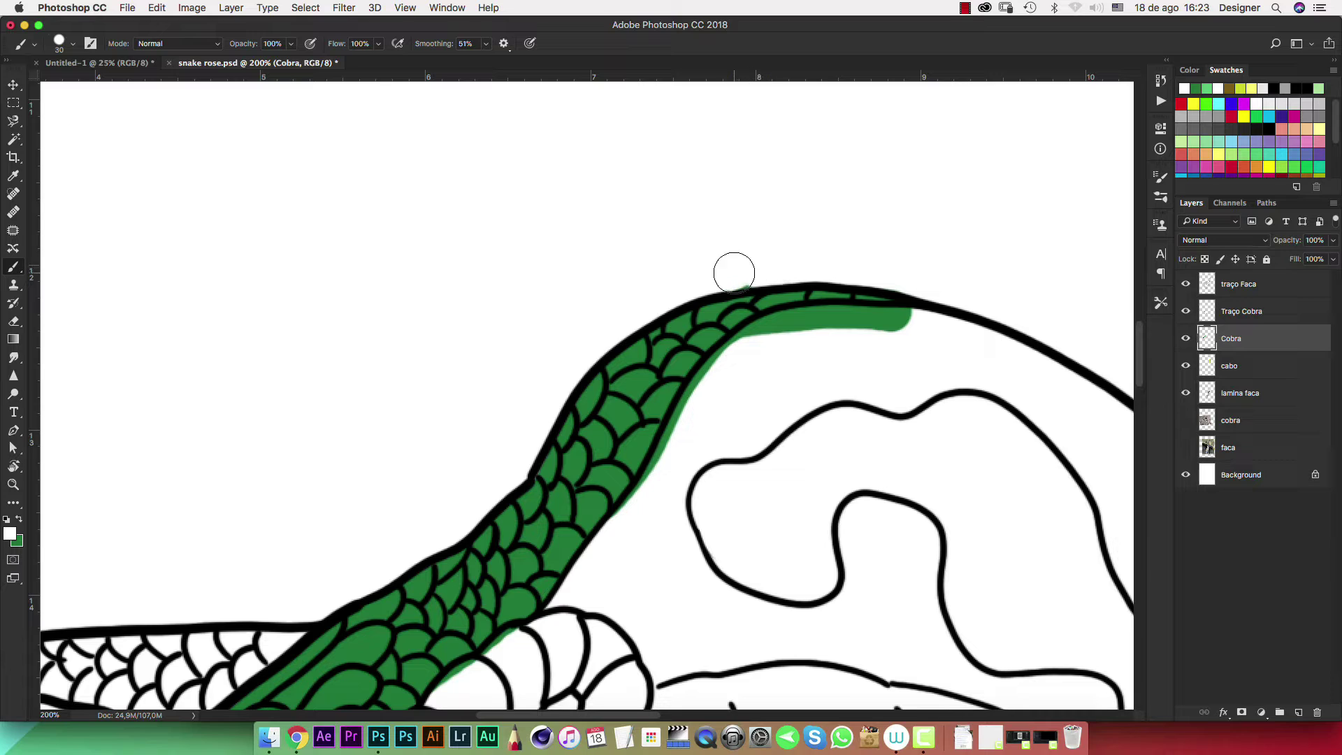
left_click(966, 8)
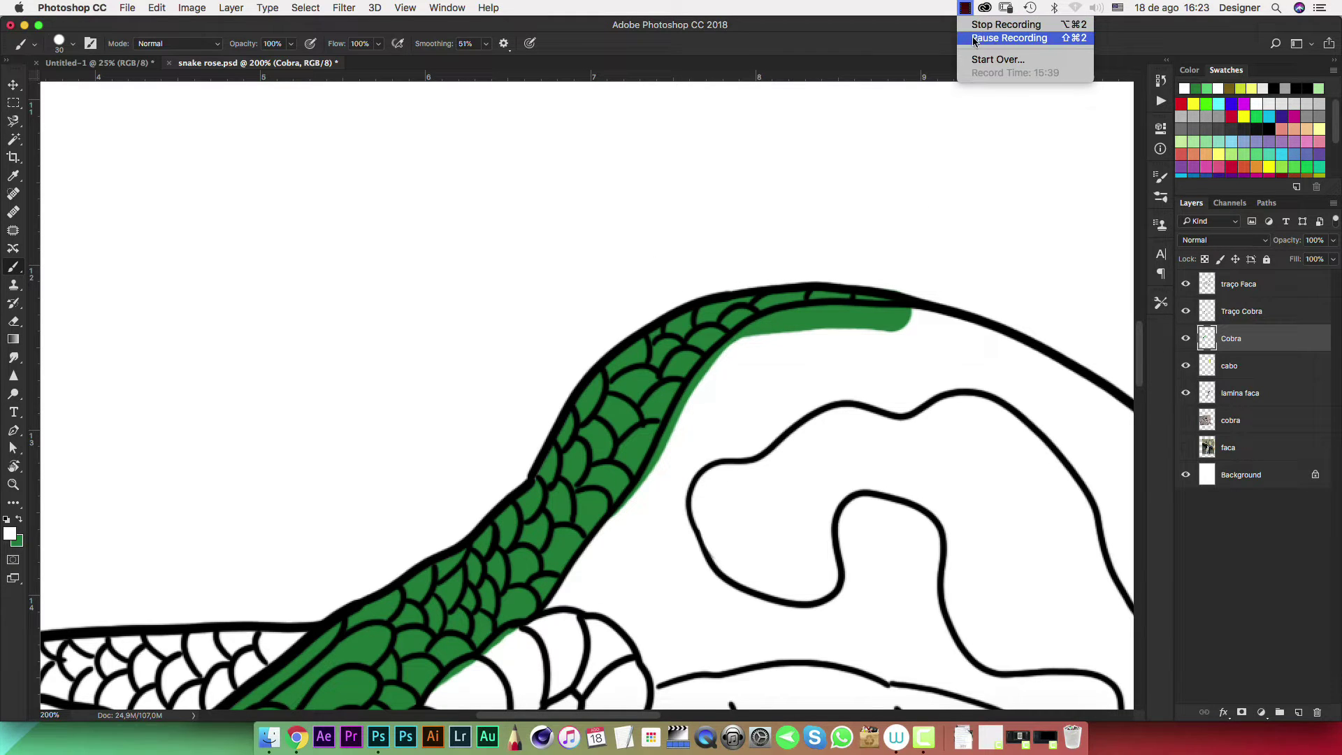
left_click(993, 38)
scroll(783, 378, "down", 10)
scroll(783, 378, "left", 10)
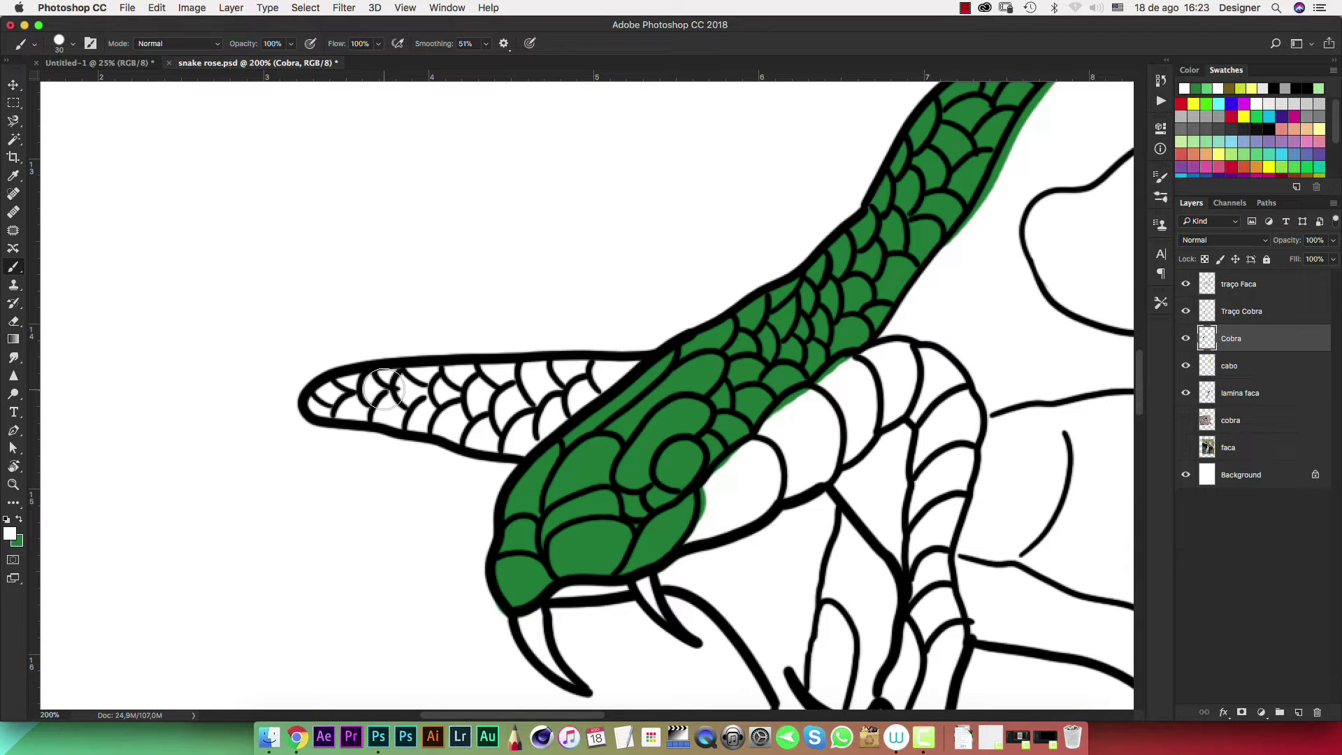
key("x")
left_click_drag(312, 403, 638, 371)
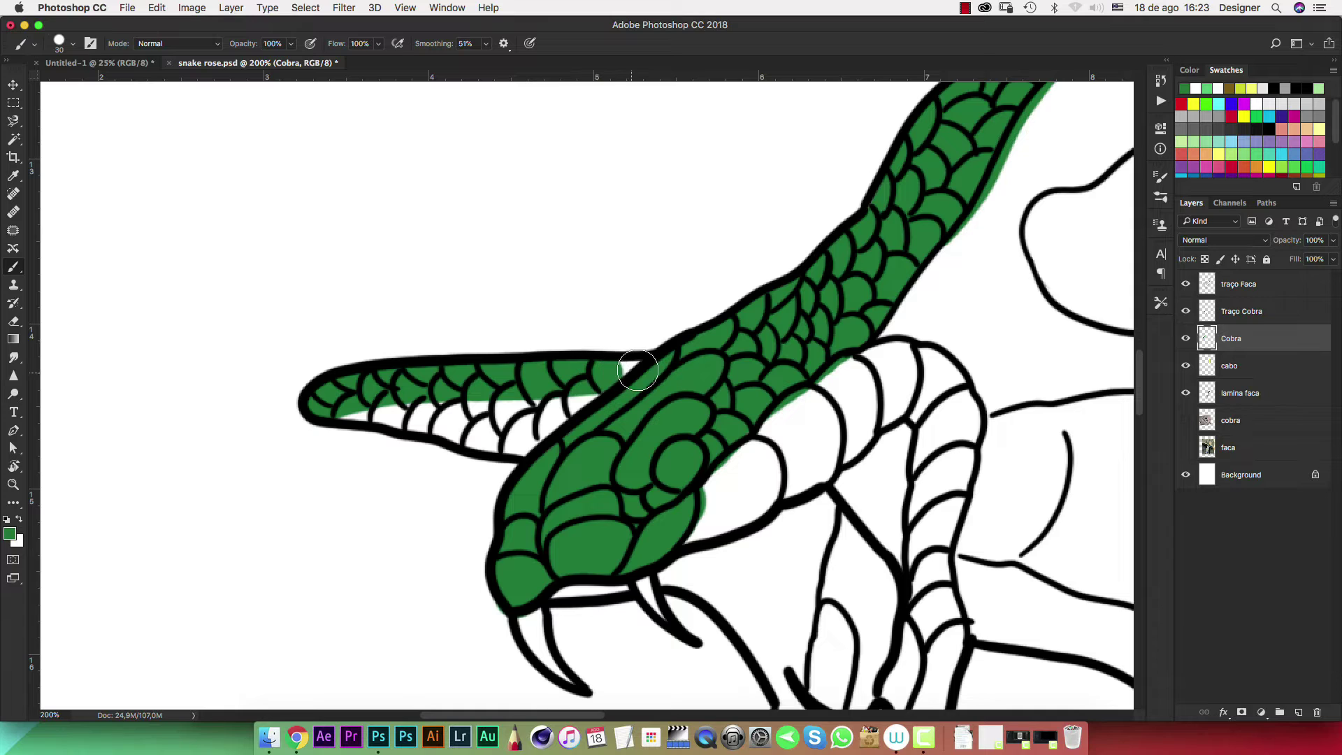
mouse_move(573, 412)
left_mouse_down()
mouse_move(532, 437)
mouse_move(346, 411)
mouse_move(534, 393)
left_mouse_up()
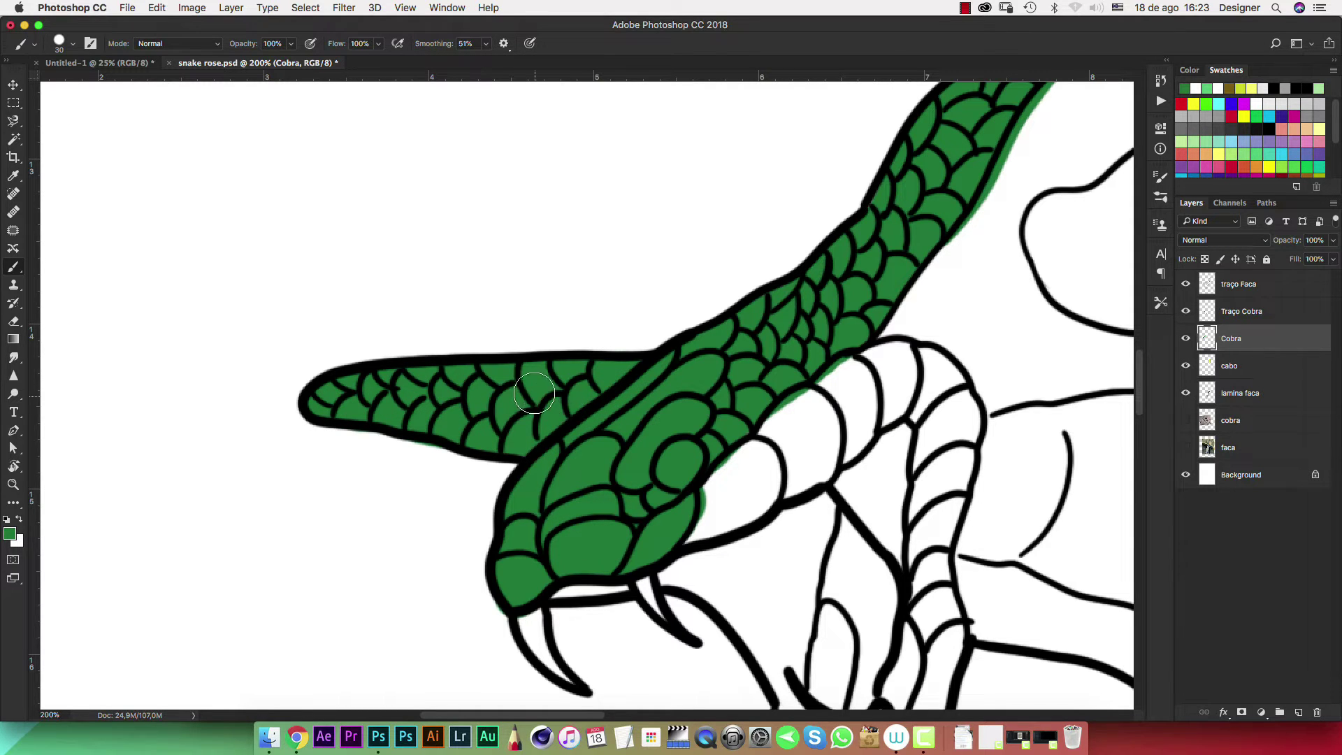
key("e")
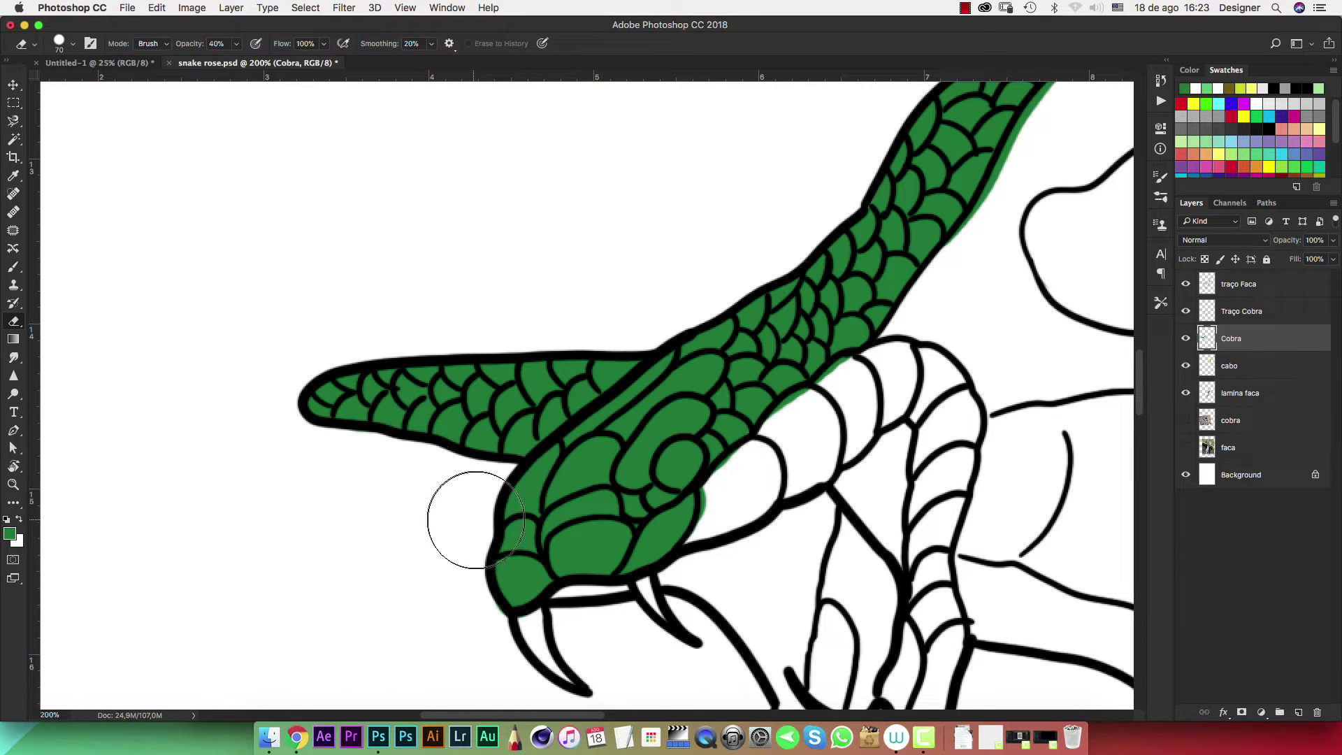
Zoom in on the cobra's jaw and set the Eraser to 100% opacity
key("b")
left_click_drag(728, 370, 641, 316)
scroll(641, 315, "right", 4)
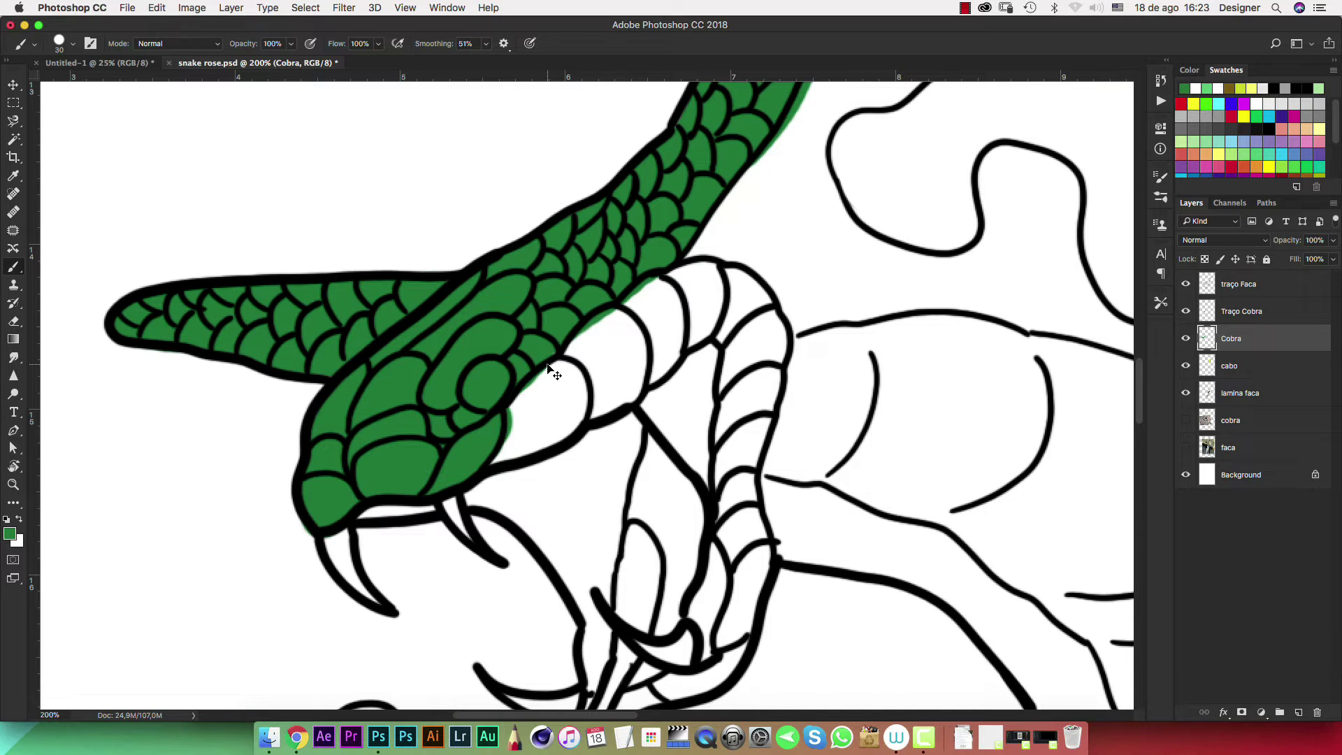
key("super+plus")
key("super+plus")
left_click_drag(669, 342, 711, 328)
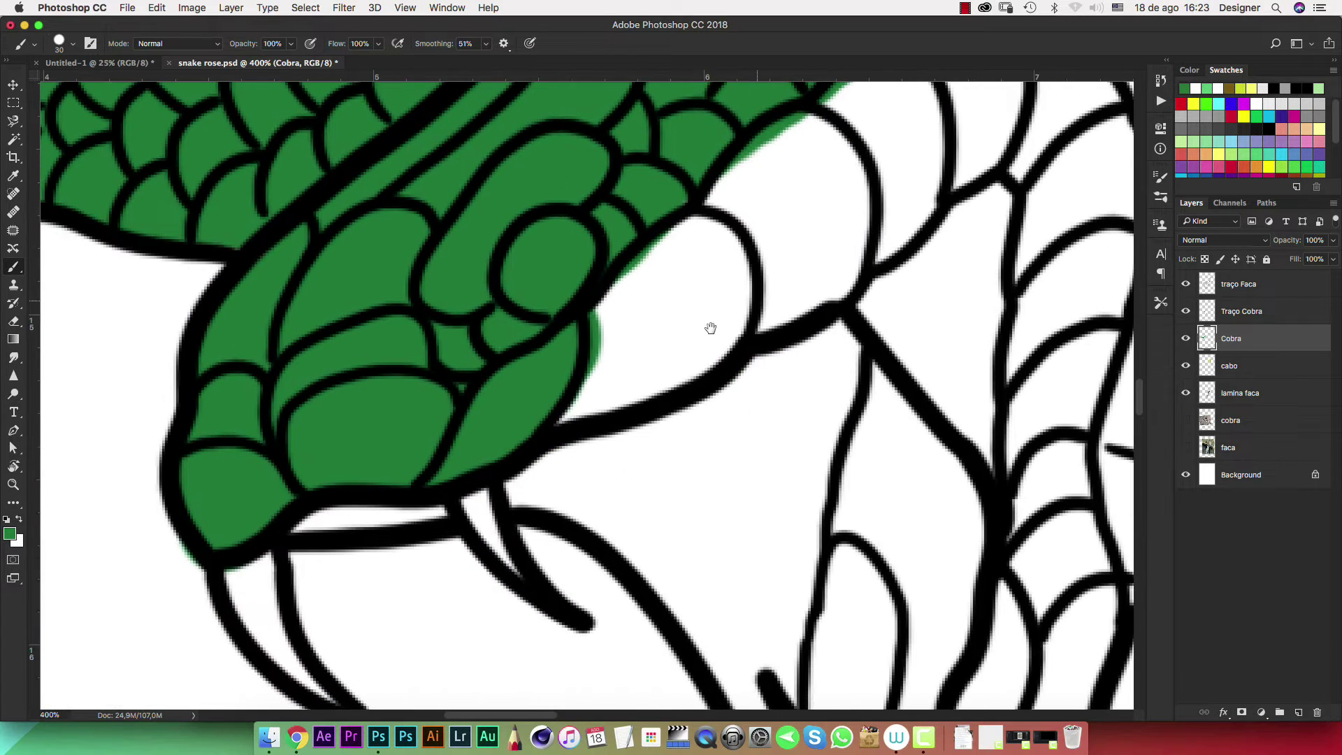
key("e")
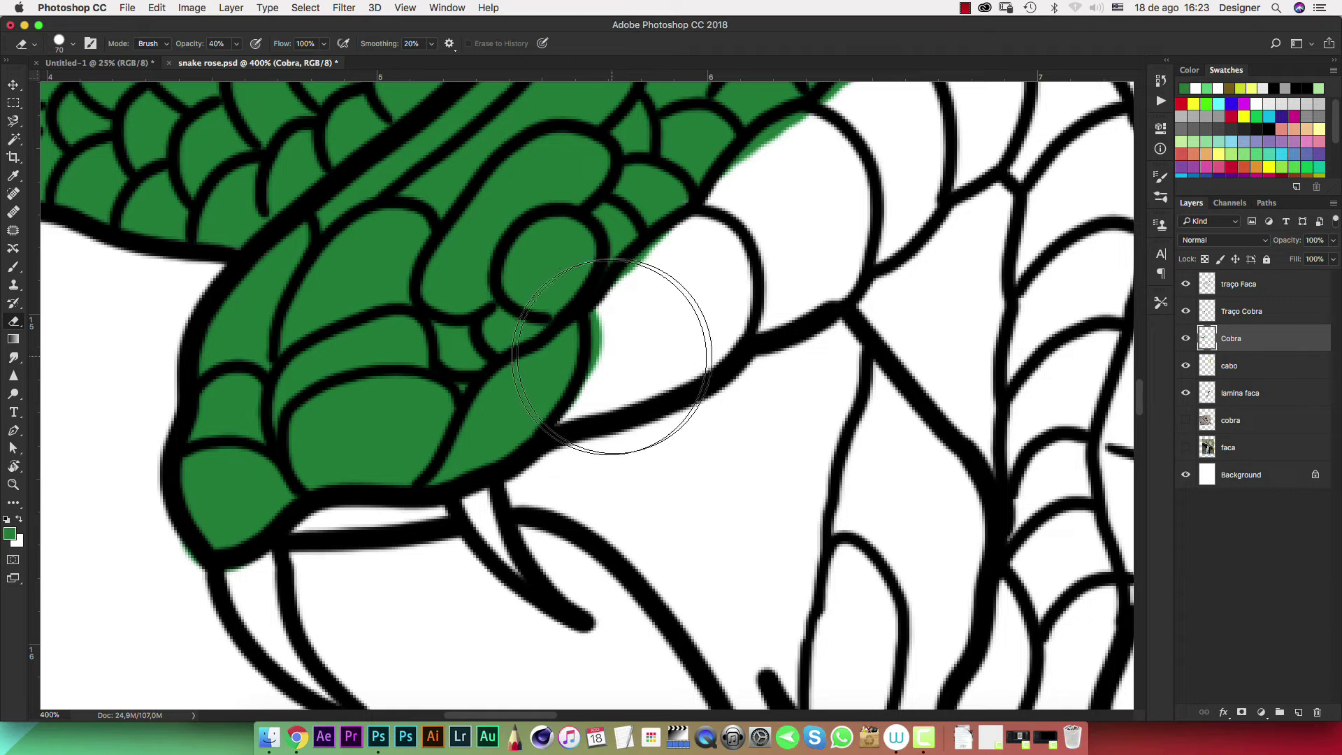
right_click(613, 357)
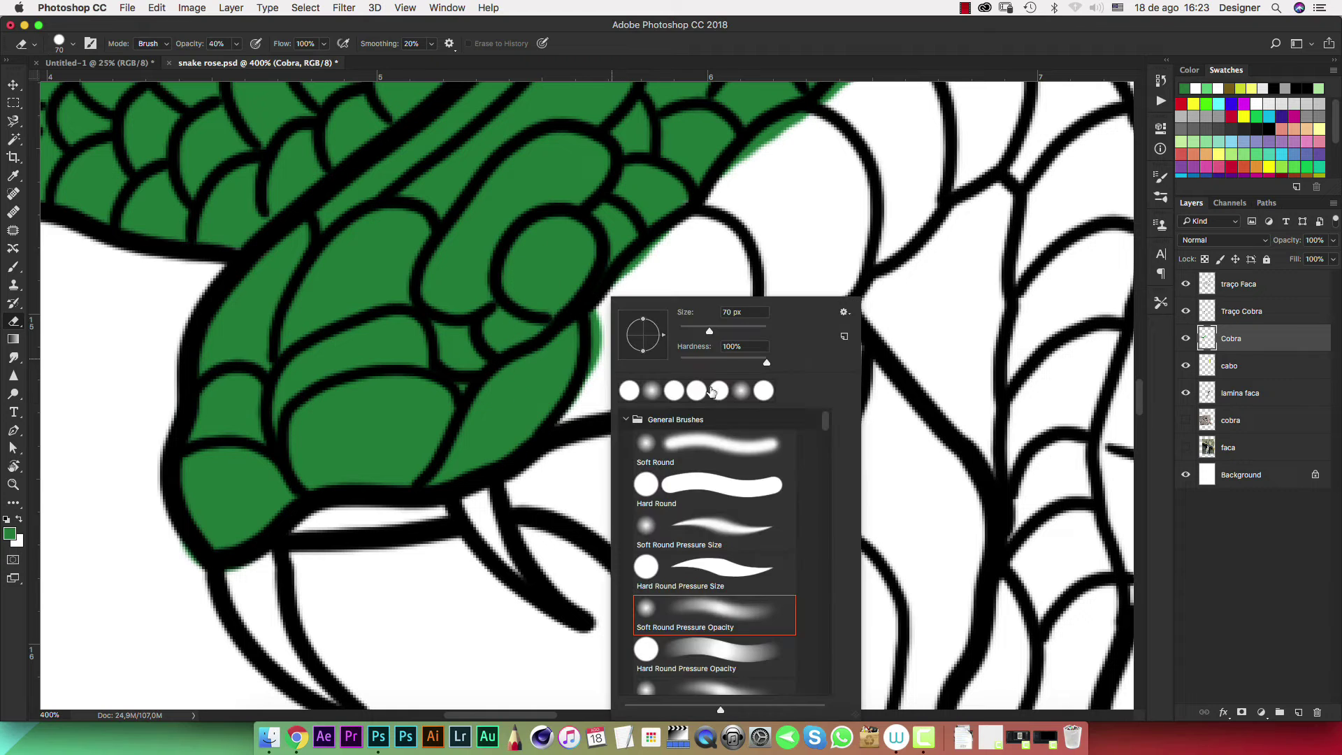
left_click(832, 246)
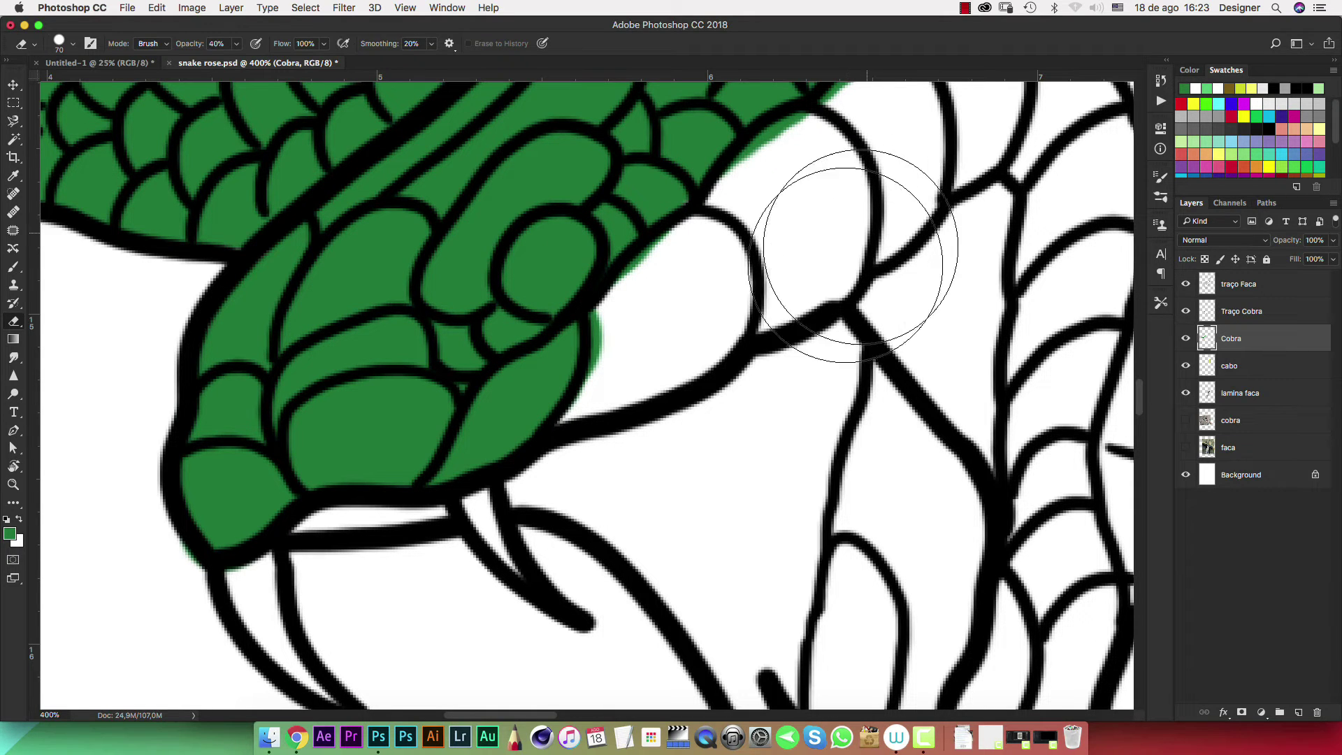
left_click(237, 44)
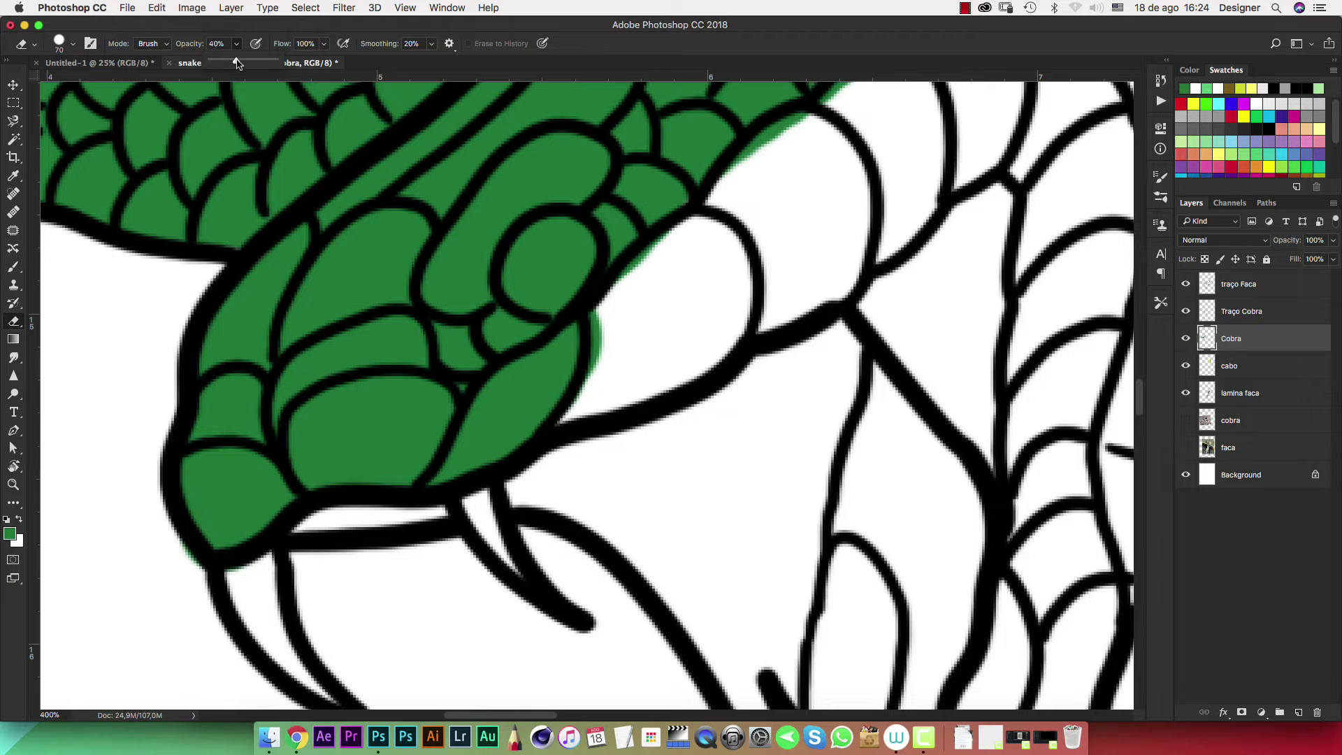
left_click_drag(311, 57, 328, 59)
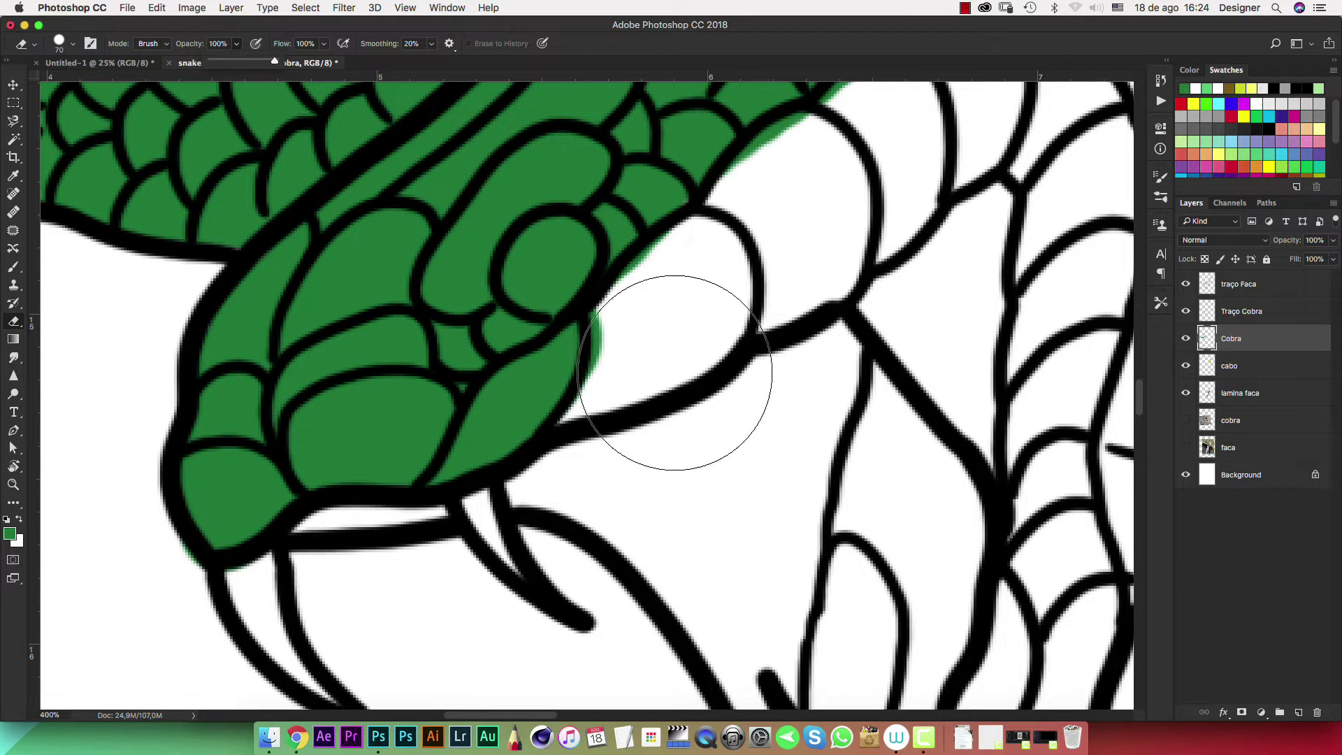
Erase the green spill along the head, jaw and neck outlines, then return to the Brush
left_click_drag(685, 356, 551, 457)
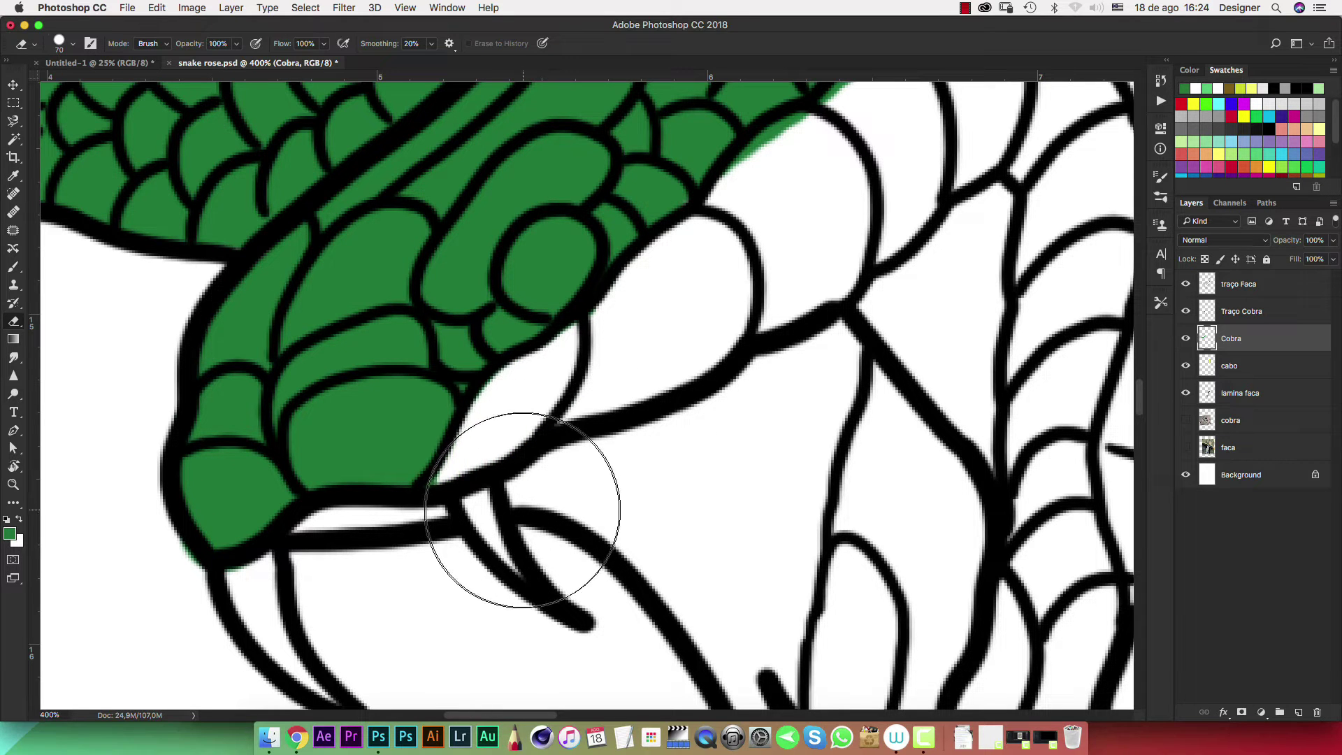
left_click_drag(552, 457, 526, 514)
scroll(559, 454, "up", 5)
scroll(559, 455, "right", 5)
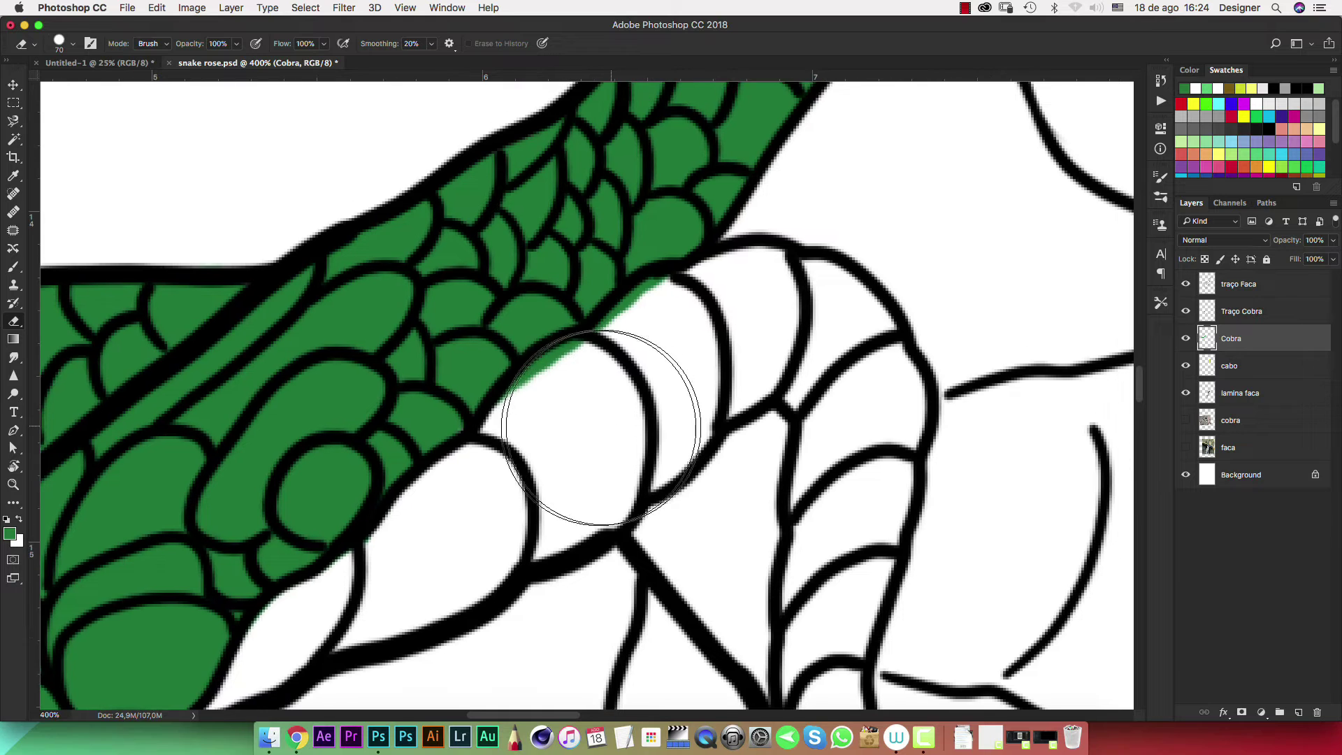
left_click_drag(593, 430, 707, 381)
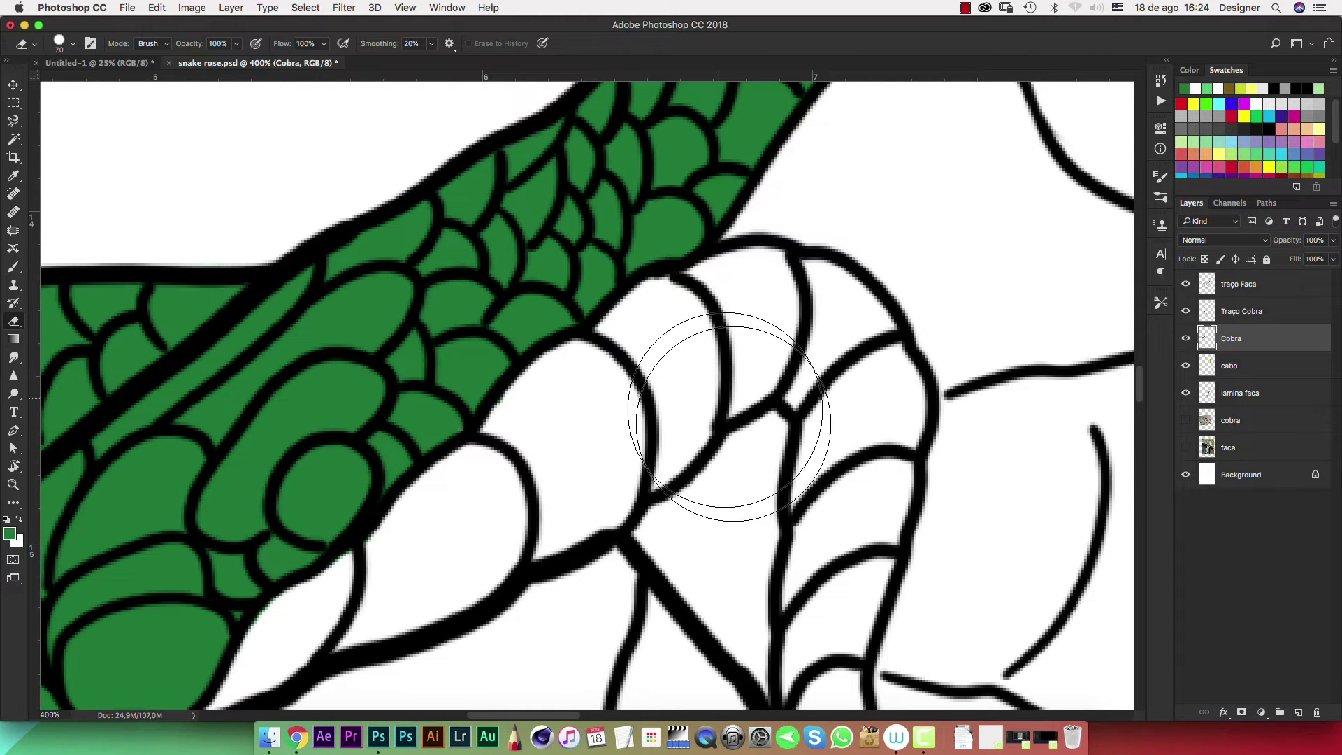
key("ctrl+minus")
key("ctrl+minus")
key("ctrl+minus")
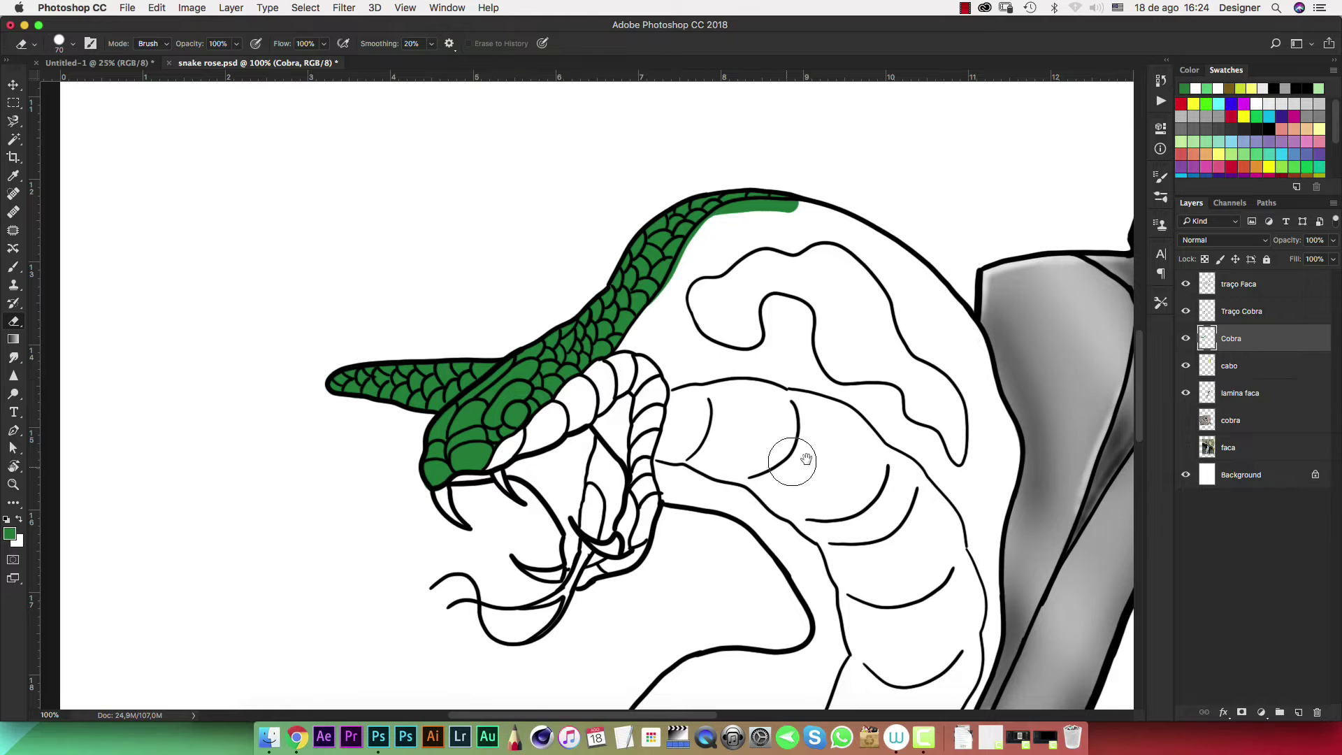
left_click_drag(852, 242, 549, 277)
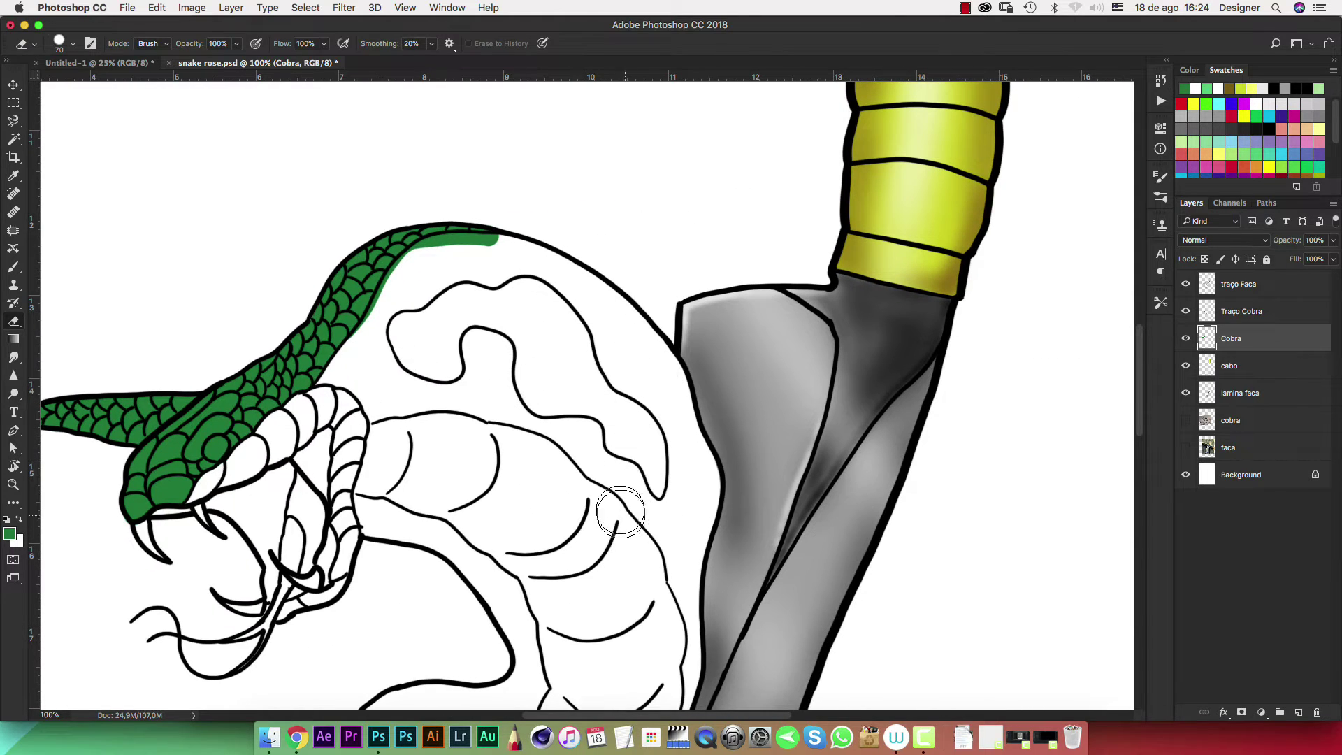
key("b")
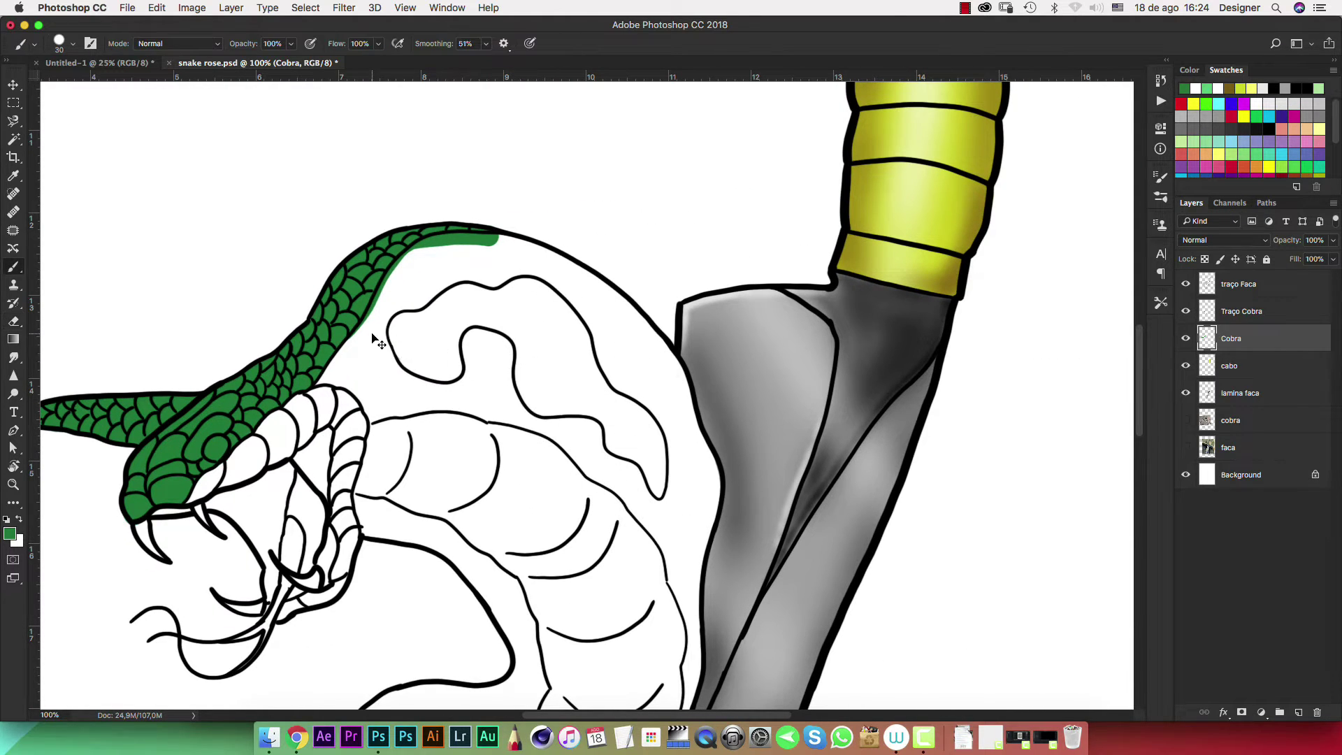
key("ctrl+plus")
key("ctrl+plus")
key("ctrl+plus")
Paint green along the cobra hood's top edge and upper band
scroll(630, 372, "up", 3)
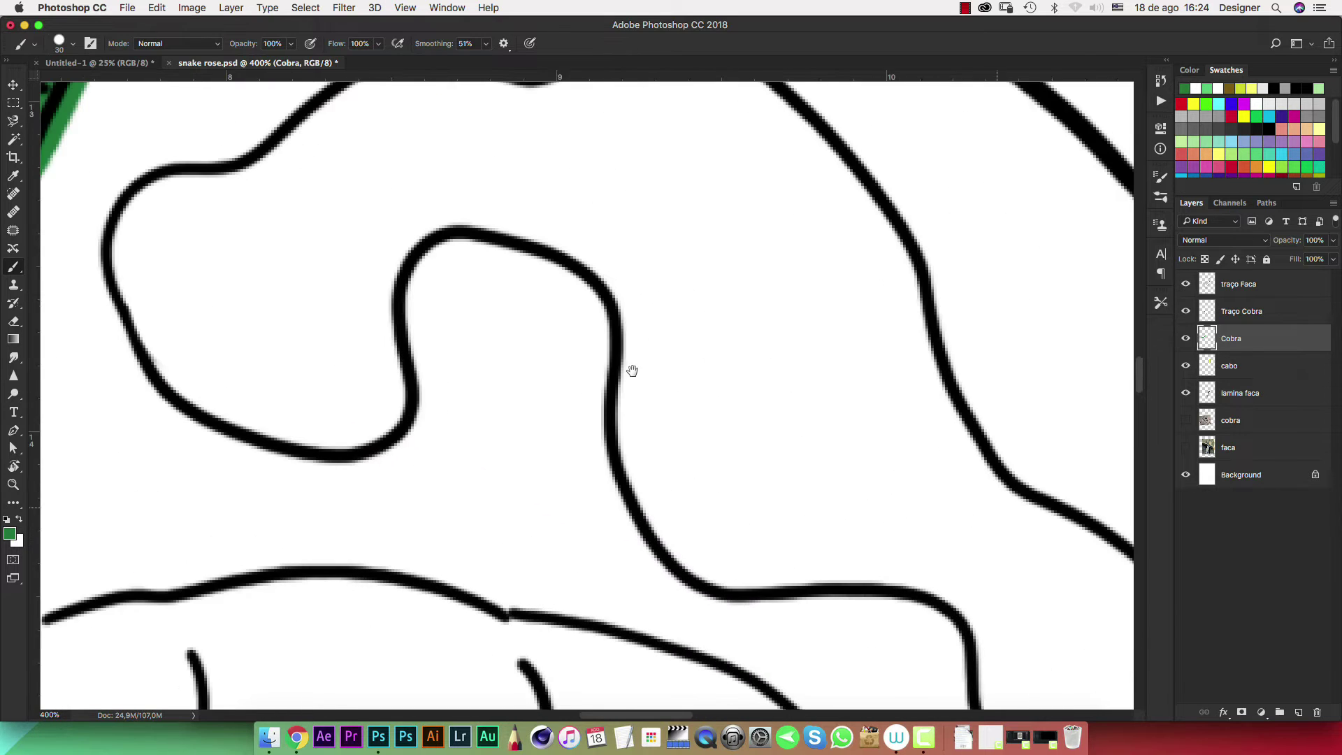
scroll(561, 439, "left", 3)
scroll(561, 440, "up", 5)
scroll(561, 440, "left", 2)
mouse_move(482, 350)
left_mouse_down()
mouse_move(437, 419)
mouse_move(270, 434)
mouse_move(370, 248)
mouse_move(555, 224)
mouse_move(764, 225)
mouse_move(853, 240)
mouse_move(683, 191)
left_mouse_up()
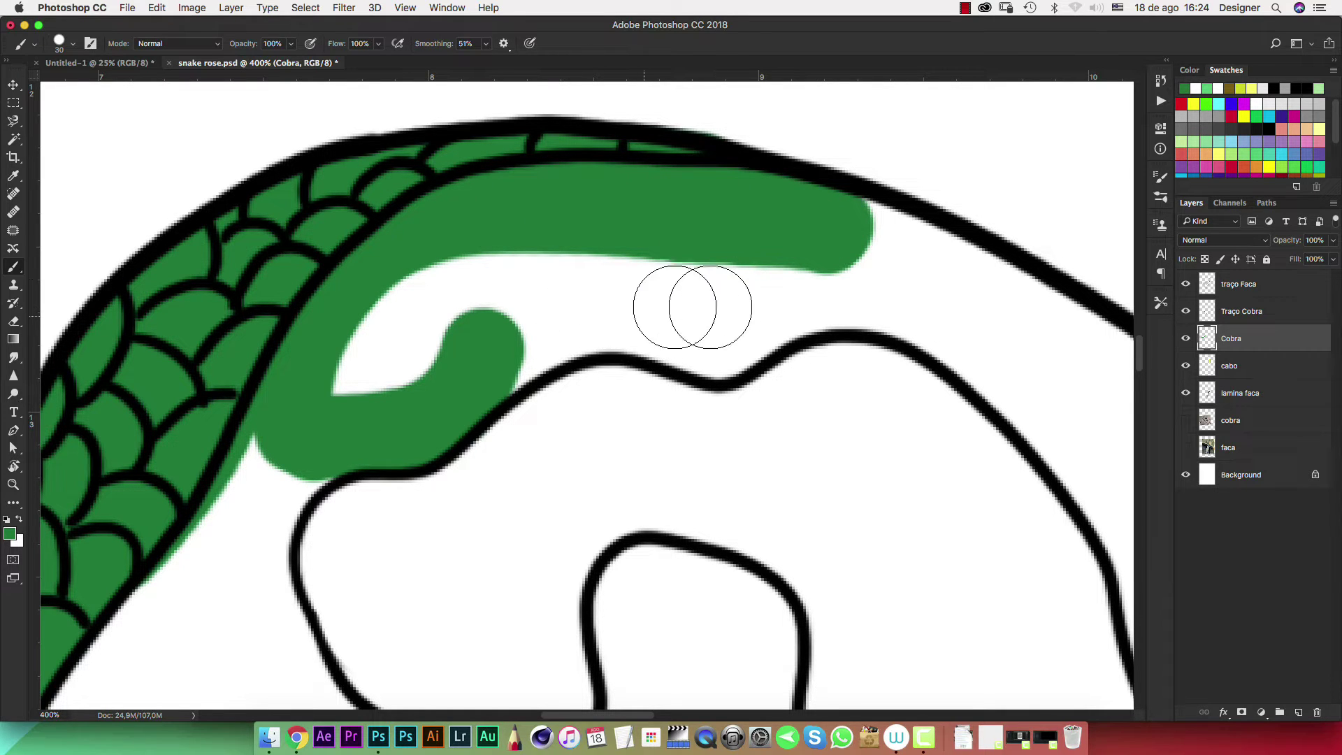
mouse_move(798, 300)
left_mouse_down()
mouse_move(707, 333)
mouse_move(560, 315)
mouse_move(492, 335)
mouse_move(440, 409)
mouse_move(482, 290)
mouse_move(741, 276)
mouse_move(329, 366)
mouse_move(620, 186)
mouse_move(524, 264)
mouse_move(518, 354)
left_mouse_up()
Paint green inside the hood's lower inner loop, then check the whole snake
key("super+1")
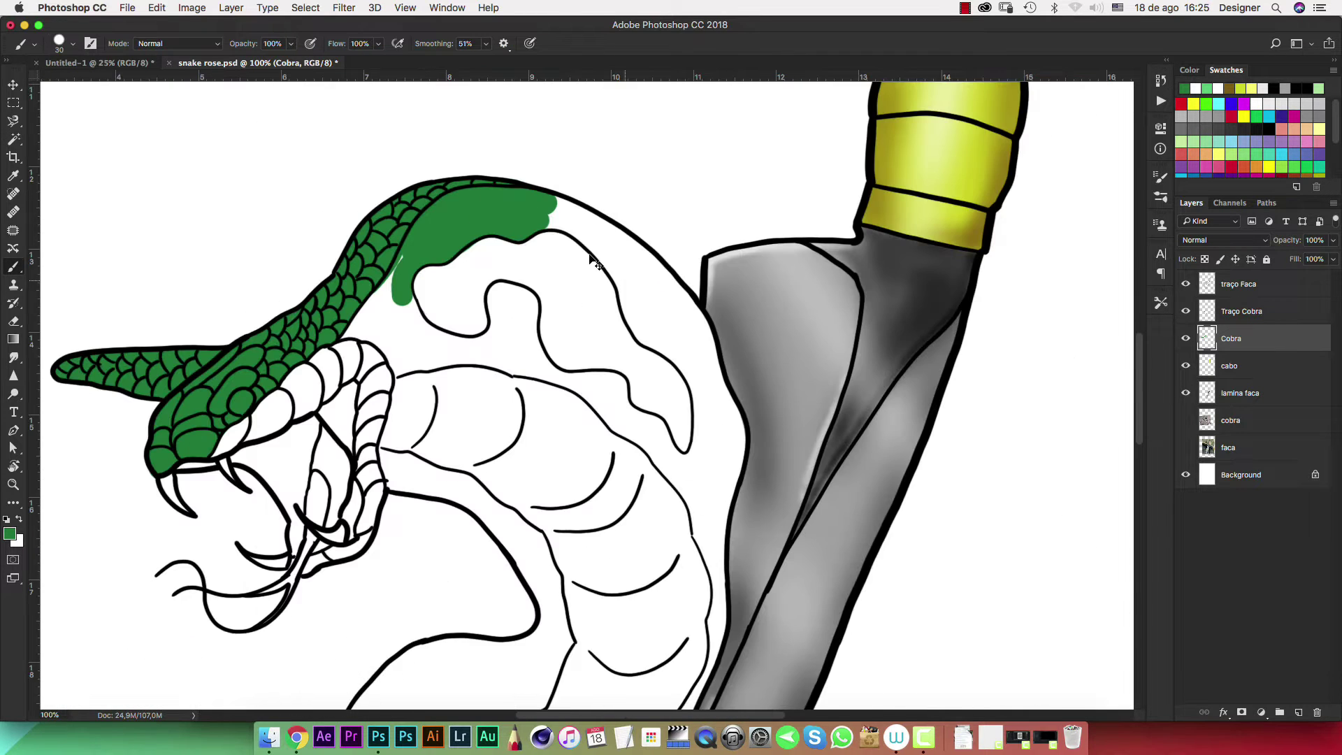
scroll(590, 261, "up", 5)
scroll(539, 272, "up", 3)
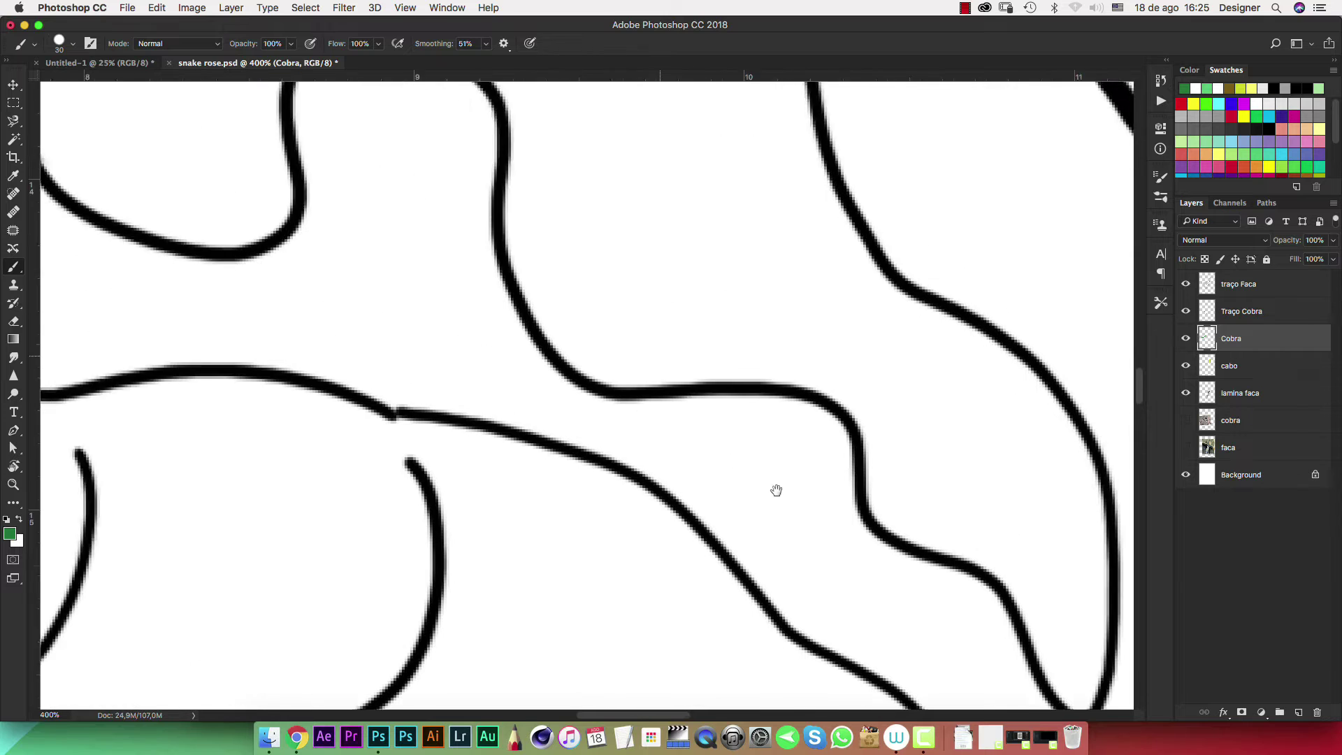
scroll(699, 391, "up", 5)
left_click_drag(645, 333, 657, 344)
mouse_move(758, 456)
left_mouse_down()
mouse_move(858, 477)
mouse_move(869, 515)
mouse_move(862, 568)
mouse_move(761, 515)
mouse_move(749, 469)
mouse_move(724, 475)
mouse_move(755, 635)
mouse_move(748, 457)
left_mouse_up()
key("super+minus")
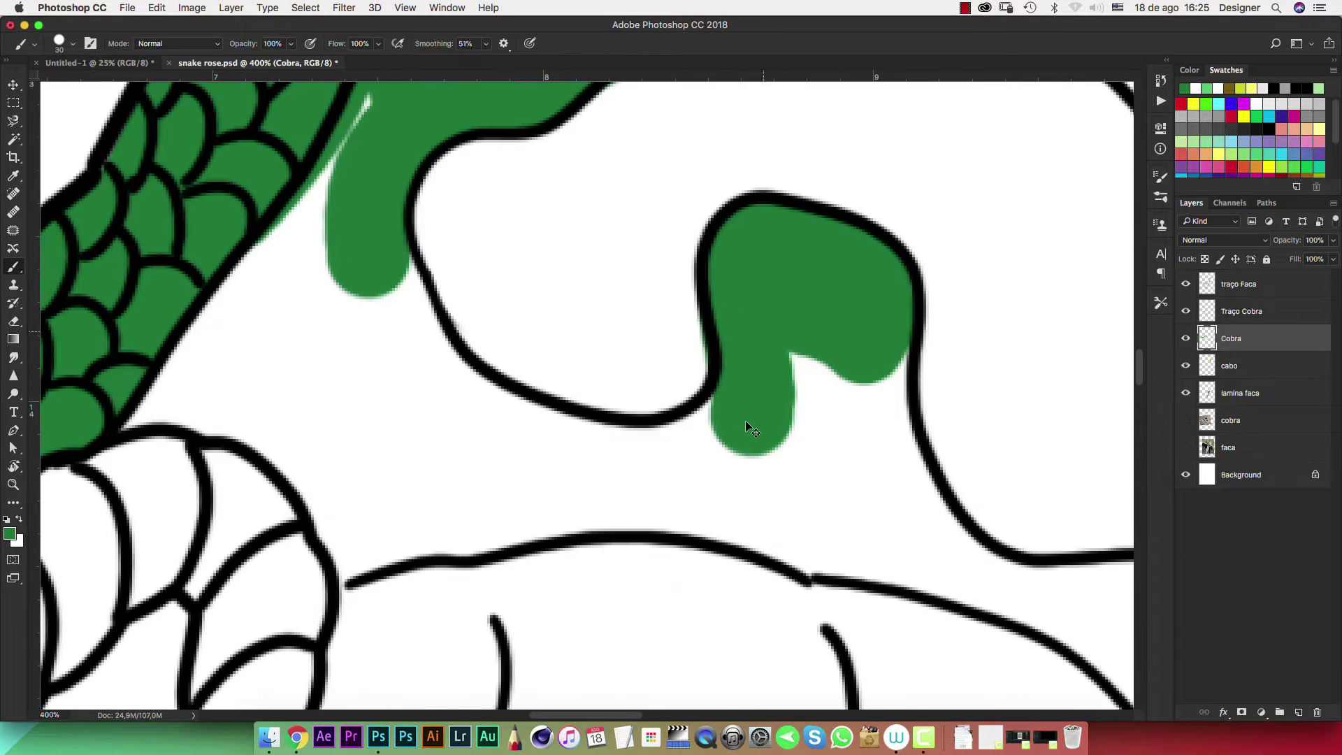
key("super+minus")
key("super+minus")
key("super+minus")
key("super+minus")
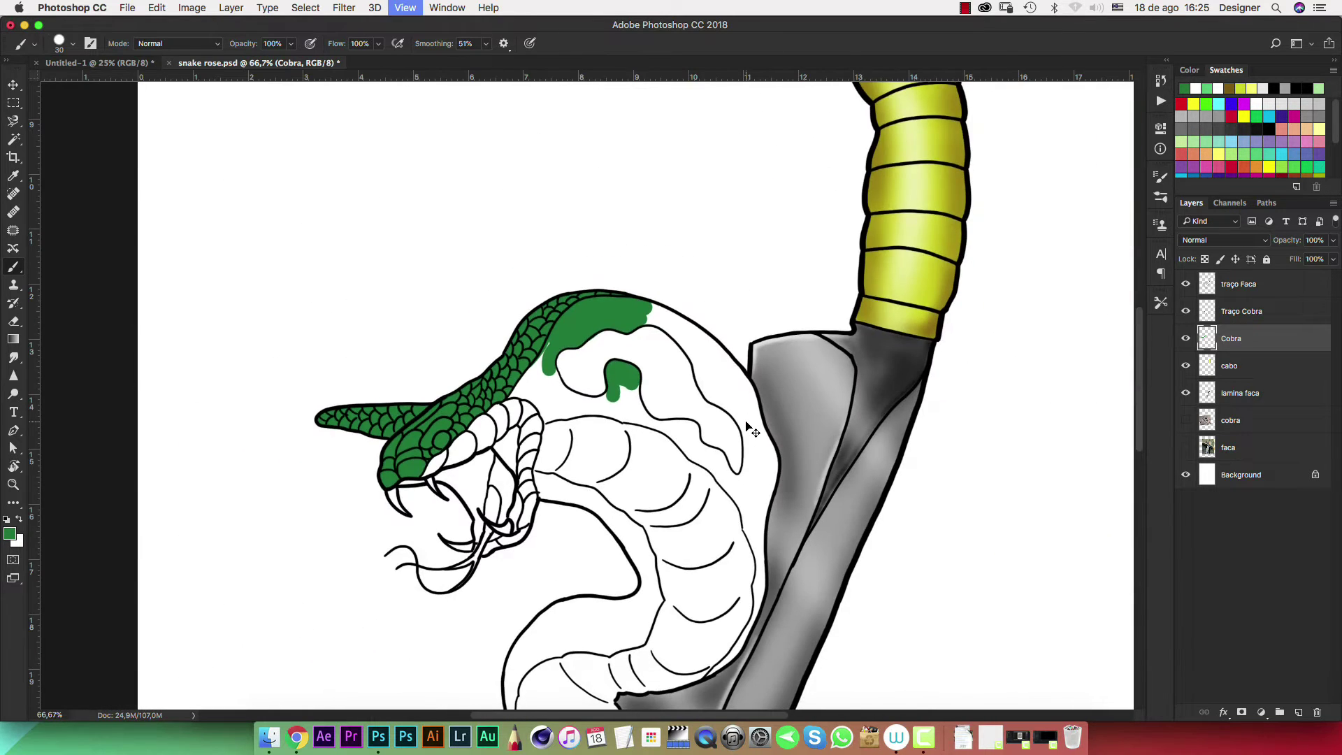
key("super+plus")
key("super+plus")
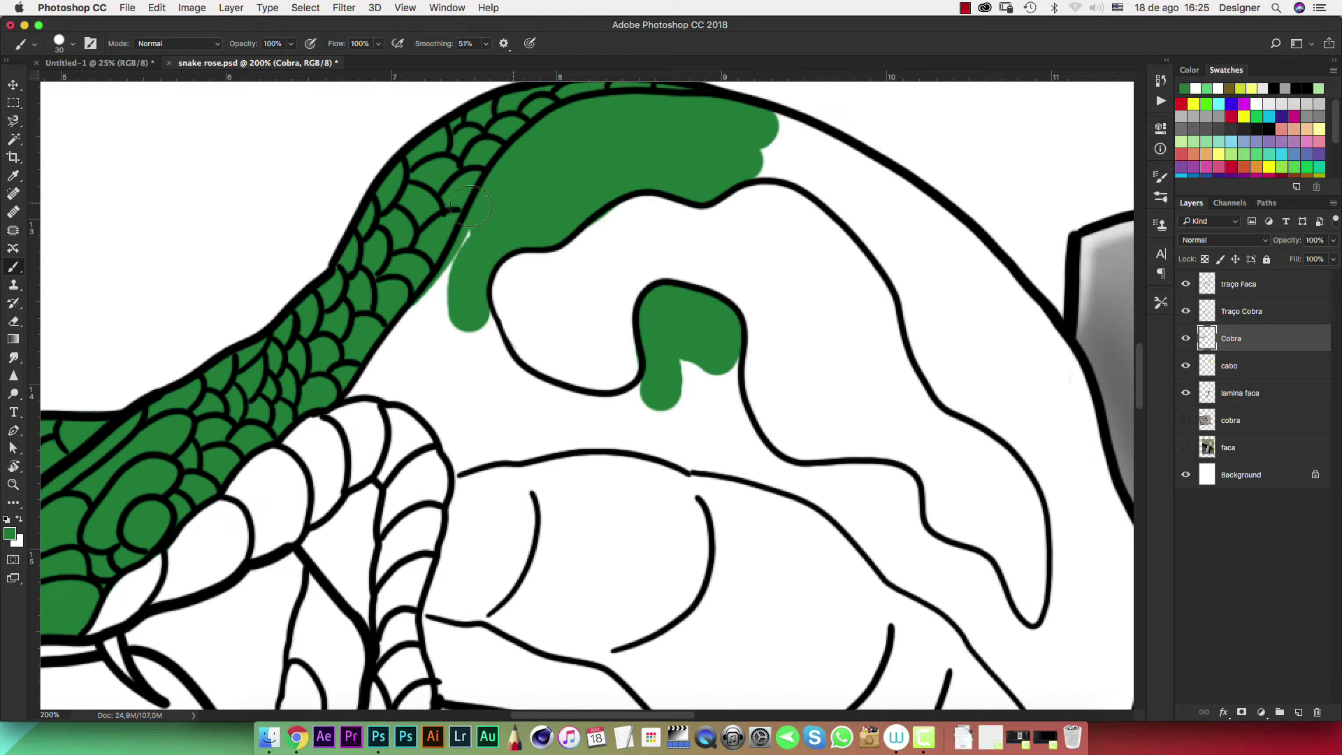
Paint green from the neck edge toward the jaw, filling the notch, adjacent gap and lower band
mouse_move(465, 238)
left_mouse_down()
mouse_move(357, 377)
mouse_move(468, 459)
mouse_move(548, 434)
mouse_move(634, 437)
mouse_move(792, 481)
mouse_move(1038, 681)
left_mouse_up()
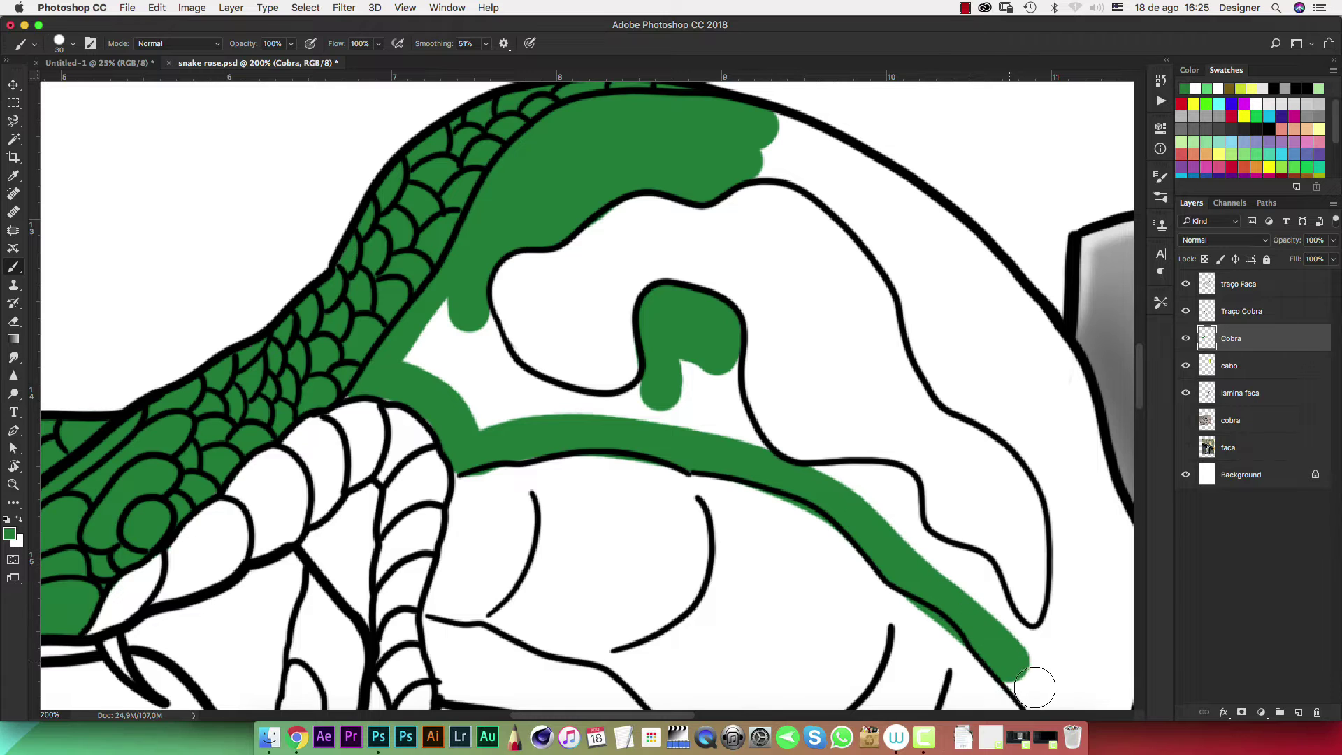
left_click_drag(718, 361, 771, 473)
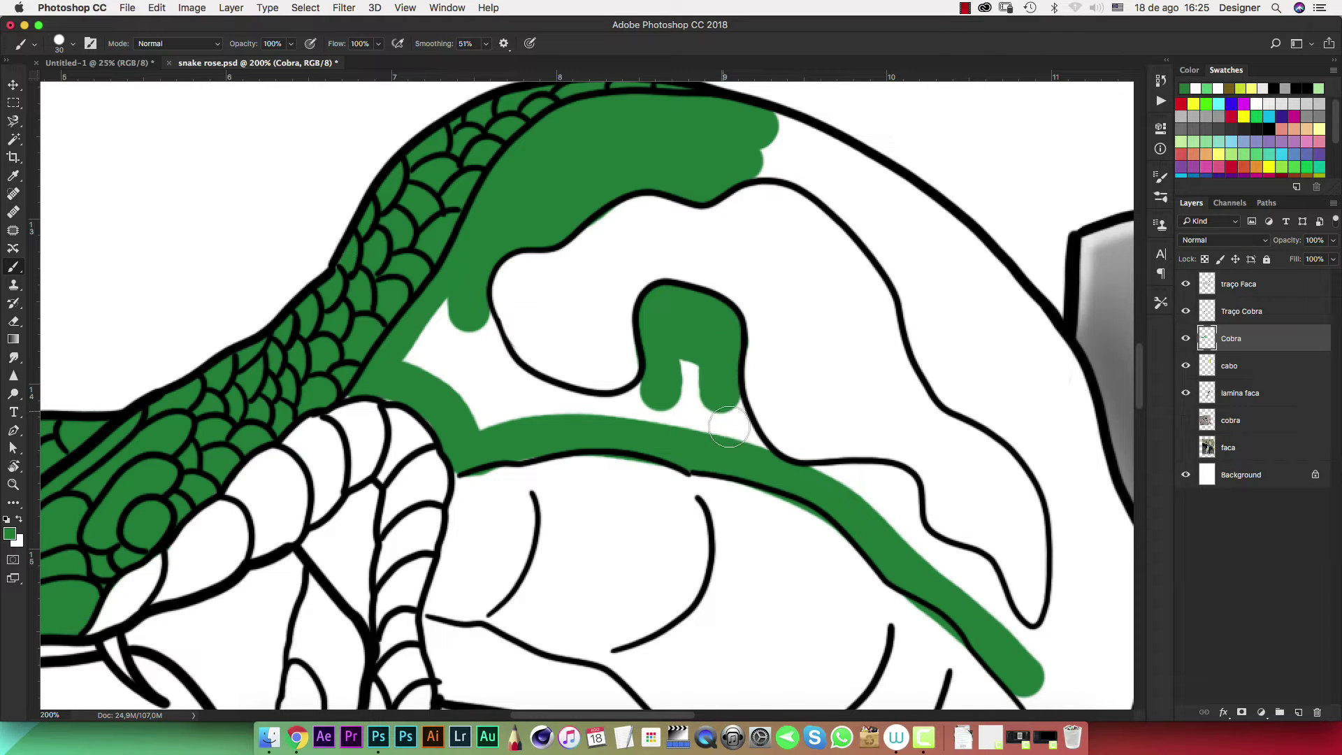
left_click_drag(690, 367, 583, 409)
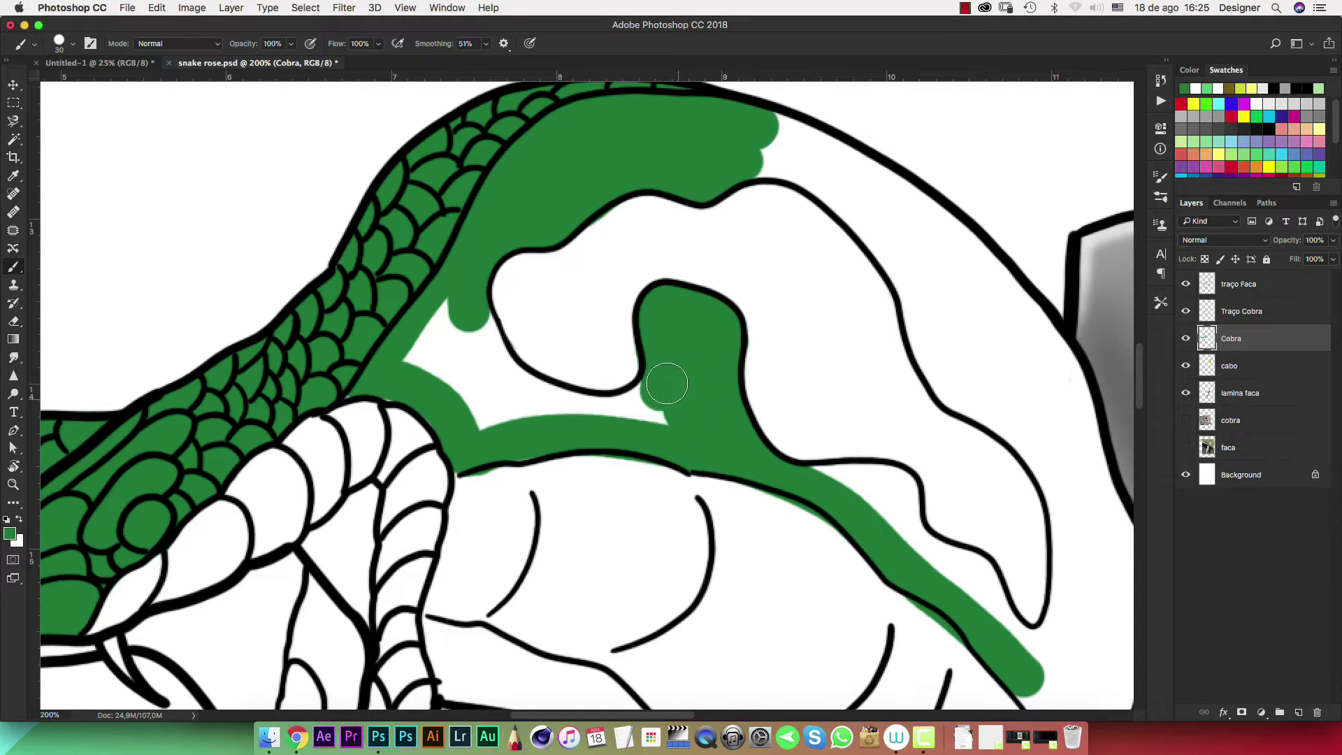
mouse_move(464, 302)
left_mouse_down()
mouse_move(589, 412)
mouse_move(450, 329)
mouse_move(444, 300)
mouse_move(404, 375)
mouse_move(513, 430)
left_mouse_up()
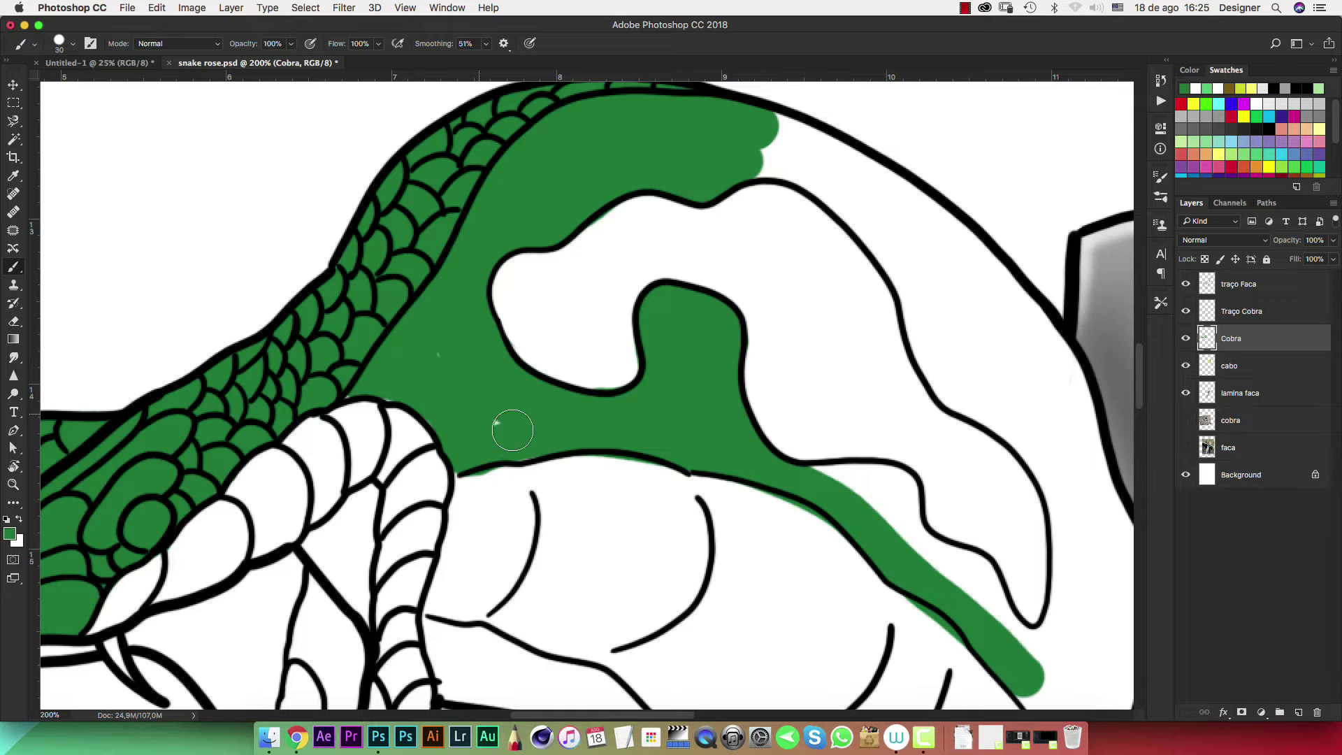
Rotate the canvas and paint green down the hood's white and right bands to the bottom
left_click_drag(688, 270, 548, 312)
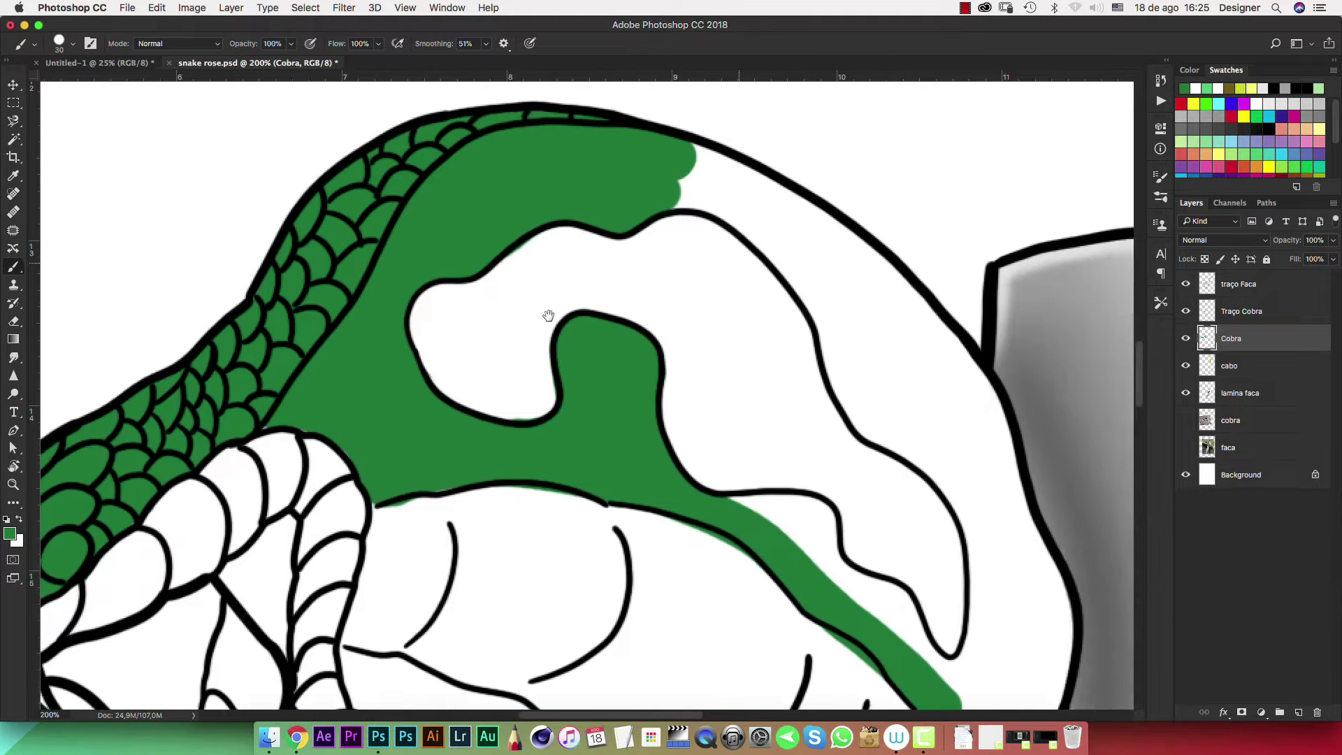
key("r")
left_click_drag(862, 468, 780, 410)
key("b")
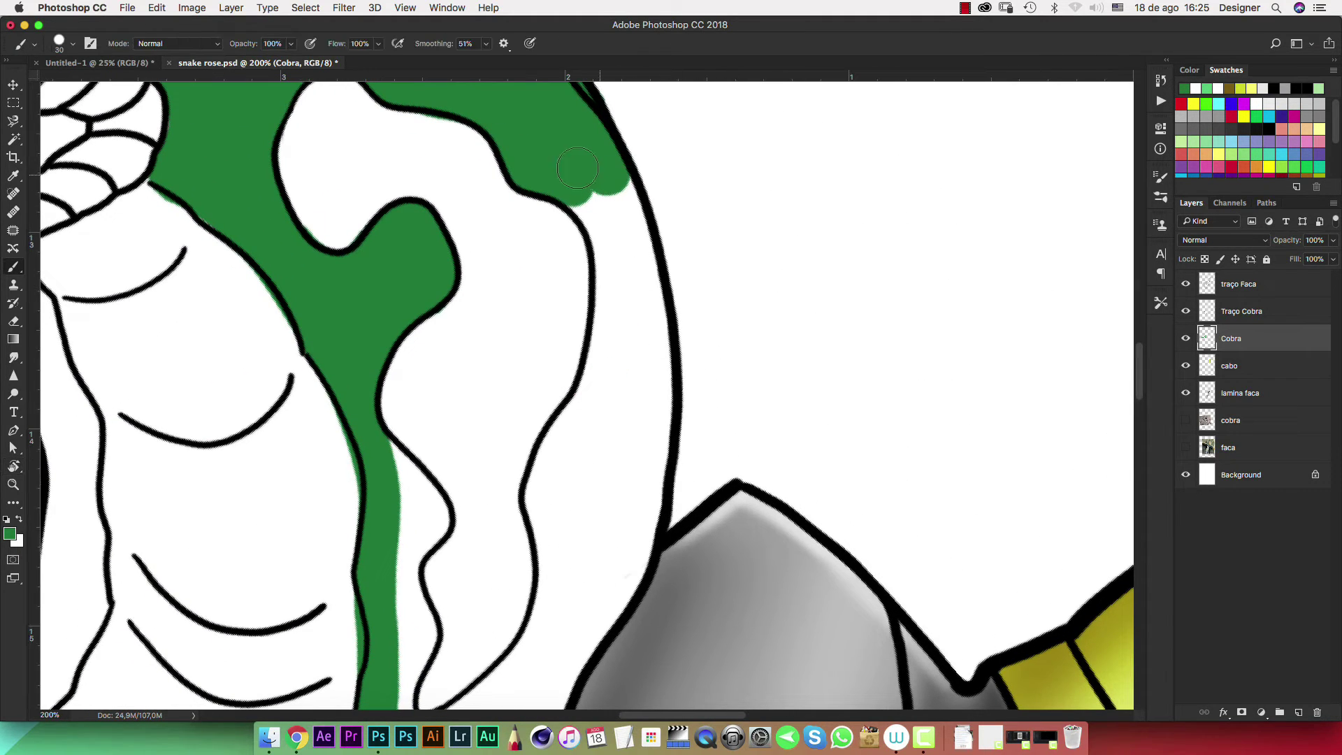
mouse_move(581, 196)
left_mouse_down()
mouse_move(613, 241)
mouse_move(614, 287)
mouse_move(596, 389)
mouse_move(544, 489)
mouse_move(551, 541)
mouse_move(617, 423)
mouse_move(634, 266)
mouse_move(601, 162)
left_mouse_up()
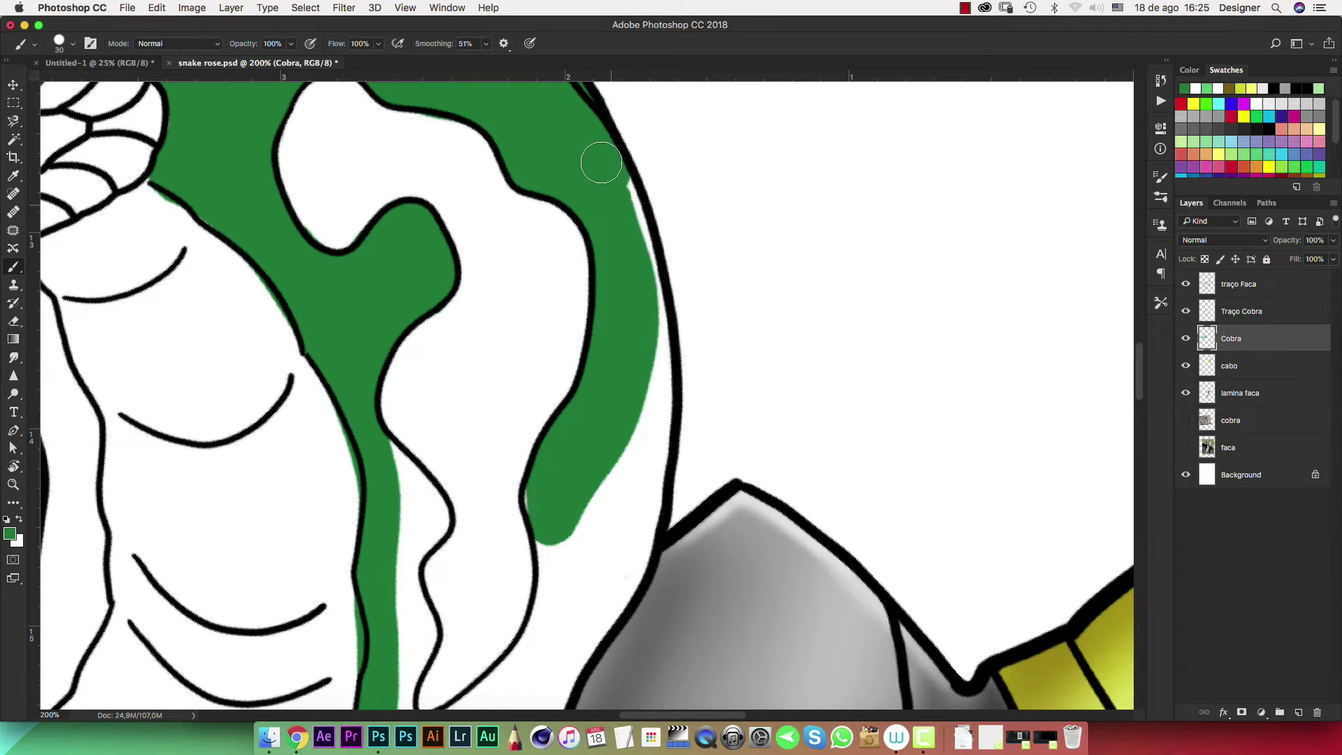
mouse_move(626, 208)
left_mouse_down()
mouse_move(653, 443)
mouse_move(619, 569)
mouse_move(639, 458)
left_mouse_up()
mouse_move(595, 538)
left_mouse_down()
mouse_move(580, 559)
mouse_move(590, 556)
left_mouse_up()
Fill the remaining white gaps and specks in the hood with green
left_click_drag(613, 369, 672, 72)
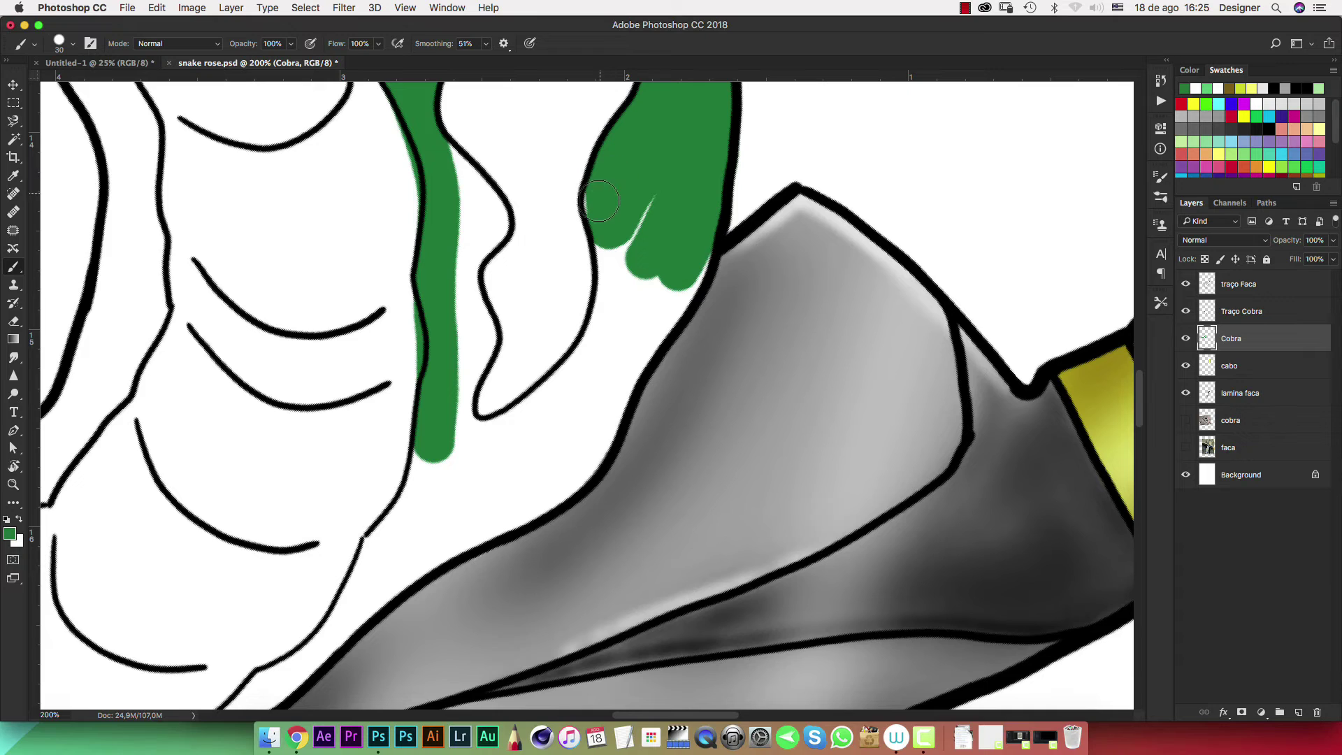
mouse_move(615, 253)
left_mouse_down()
mouse_move(614, 314)
mouse_move(572, 389)
mouse_move(686, 256)
left_mouse_up()
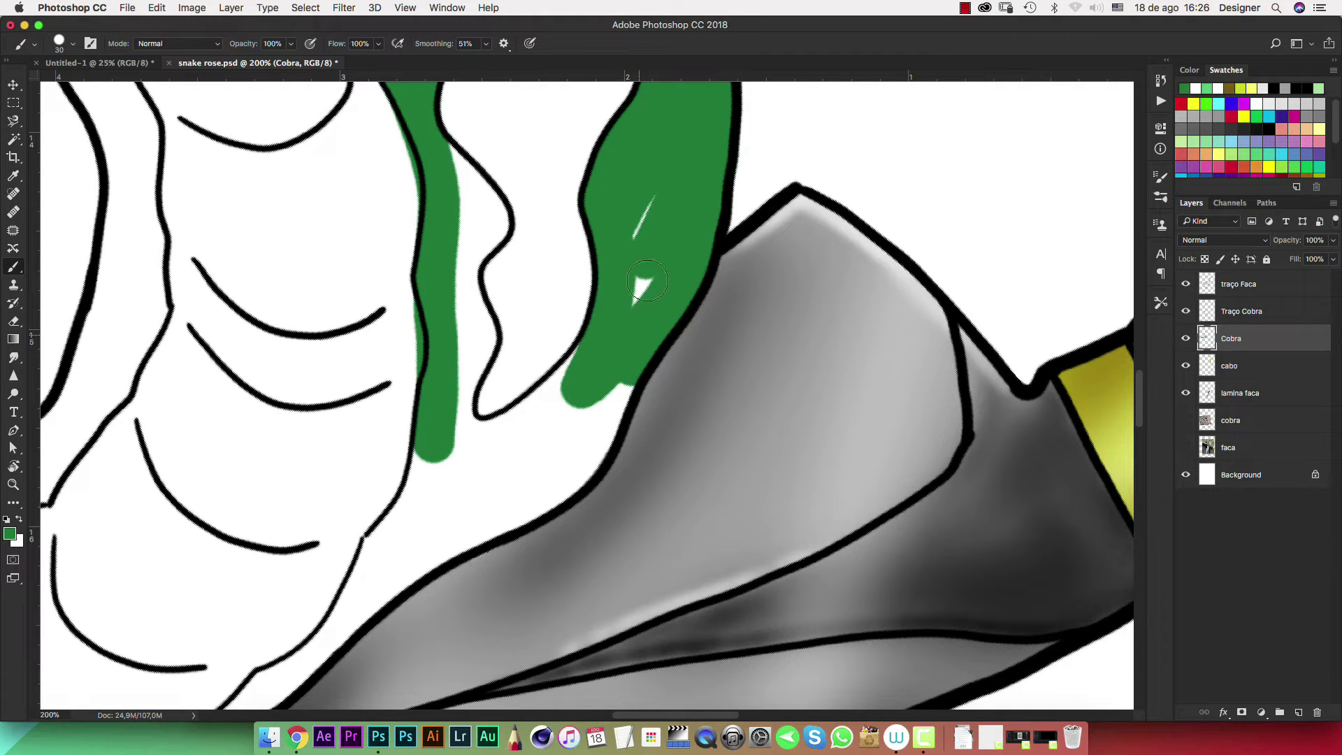
left_click_drag(644, 338, 638, 275)
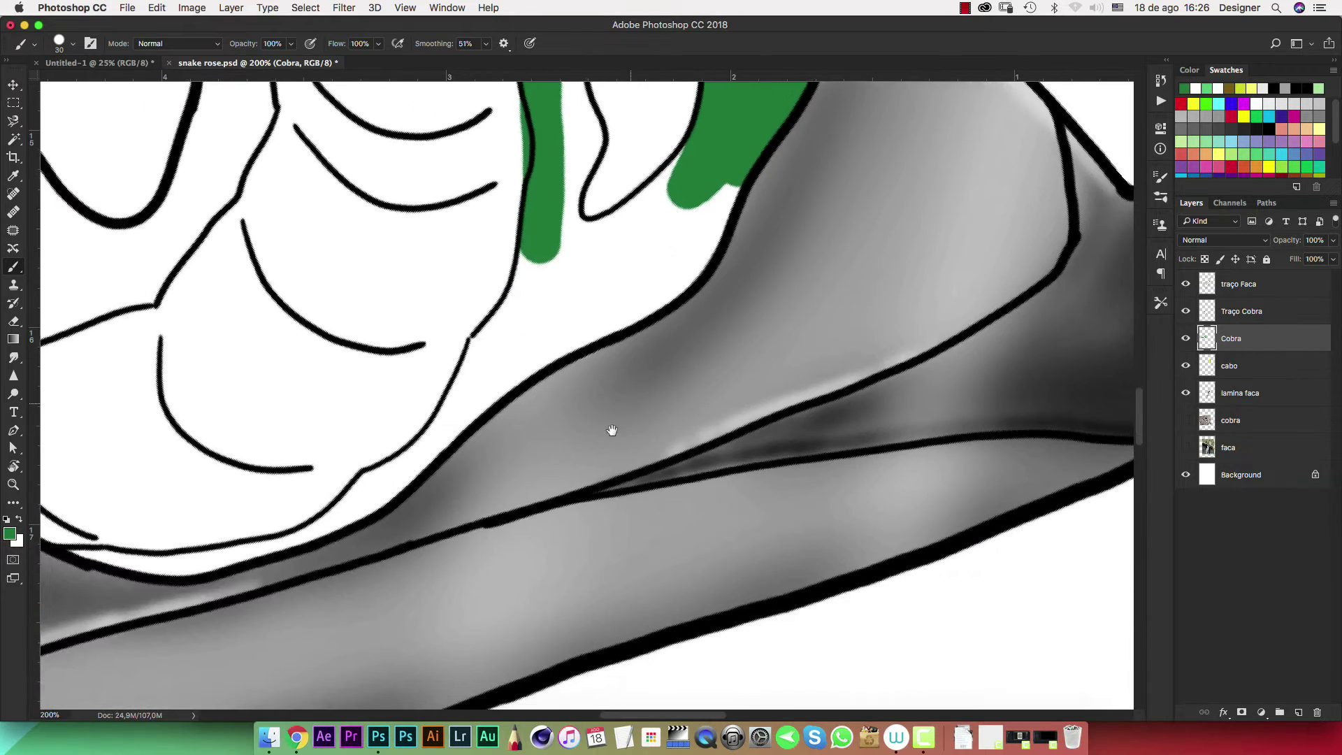
mouse_move(615, 429)
left_mouse_down()
mouse_move(484, 248)
mouse_move(507, 269)
mouse_move(487, 308)
mouse_move(498, 428)
mouse_move(485, 493)
mouse_move(610, 398)
left_mouse_up()
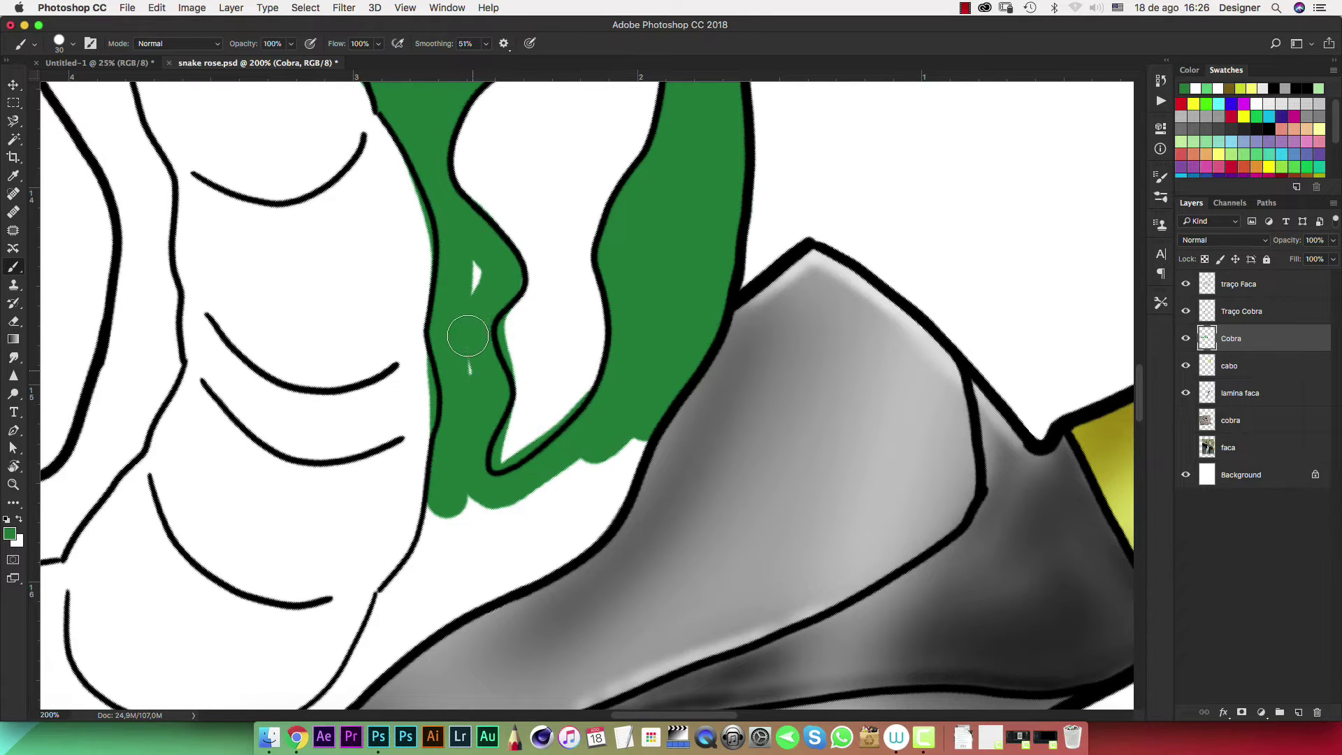
left_click_drag(468, 336, 471, 252)
scroll(477, 279, "down", 2)
scroll(476, 280, "up", 5)
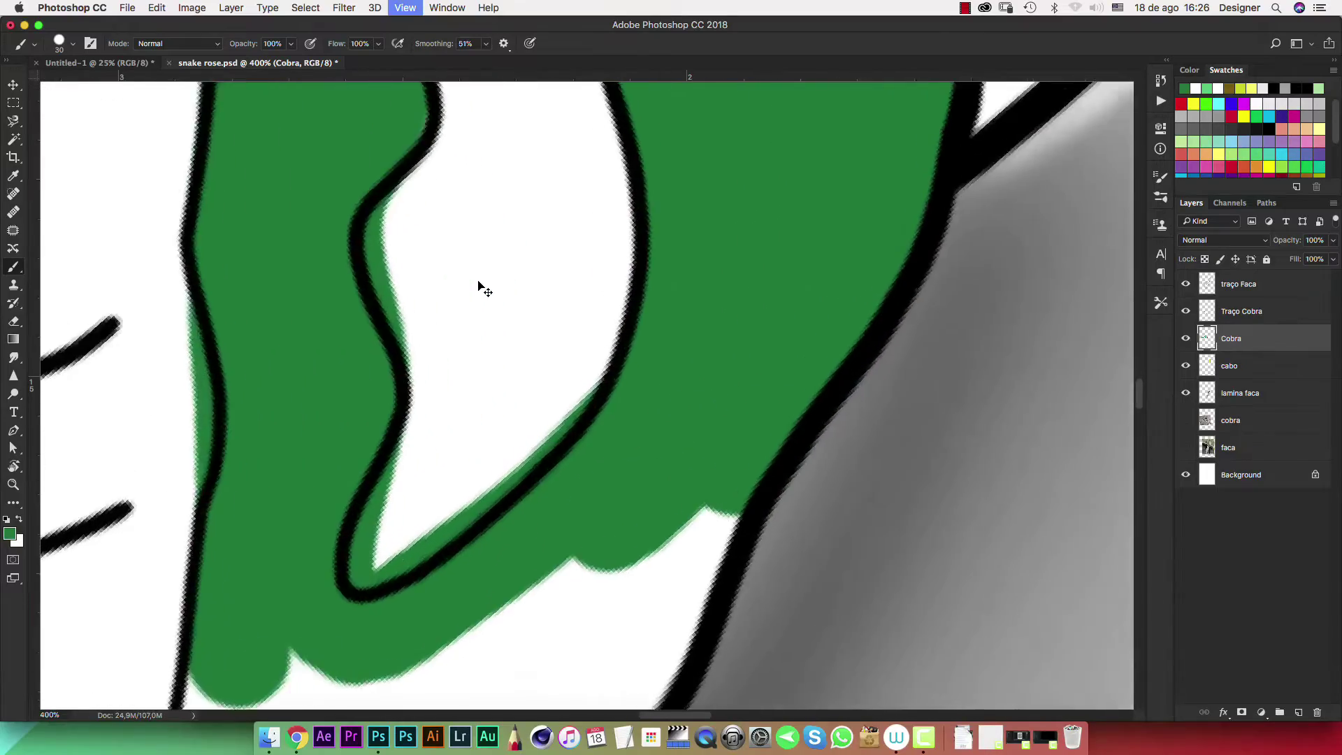
Erase green overspill along the outline's inner edge and inside the white patch with a smaller eraser
key("e")
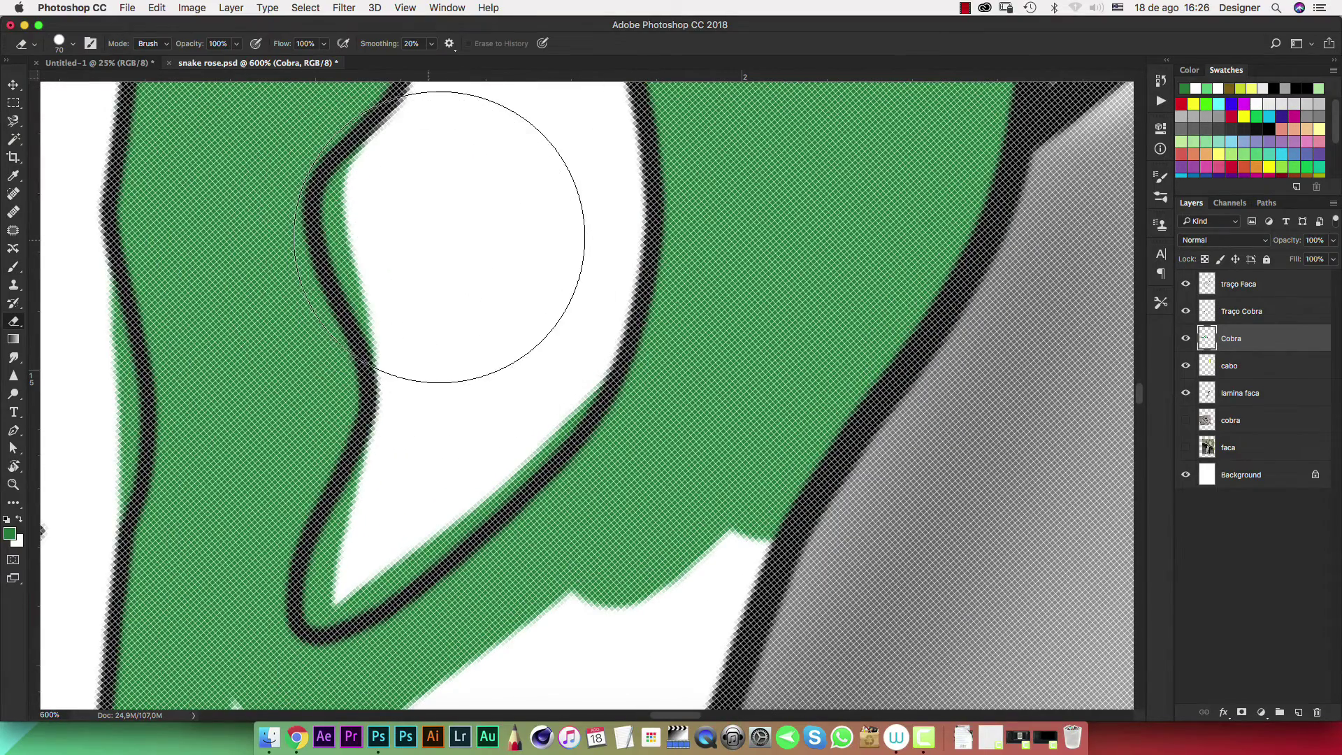
mouse_move(416, 206)
left_mouse_down()
mouse_move(405, 224)
mouse_move(398, 210)
mouse_move(430, 292)
left_mouse_up()
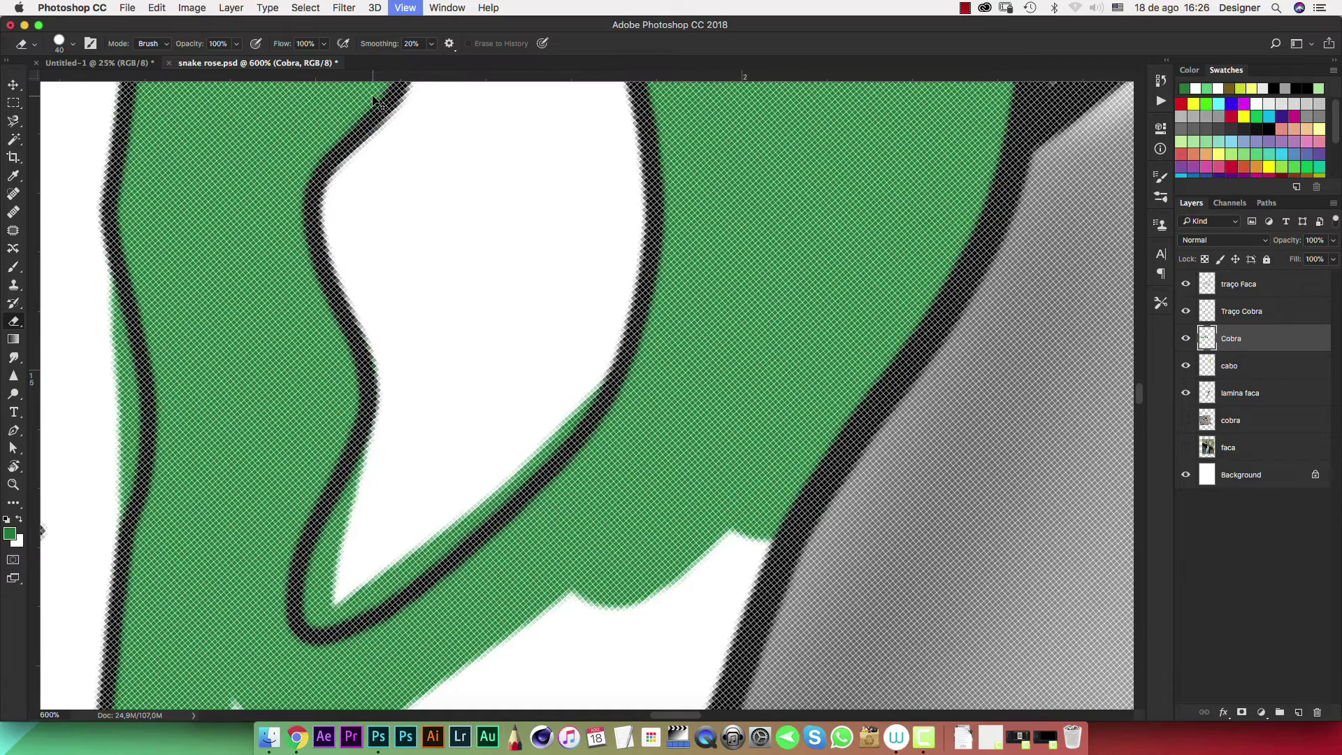
scroll(381, 102, "down", 1)
key("bracketleft")
key("bracketleft")
key("bracketleft")
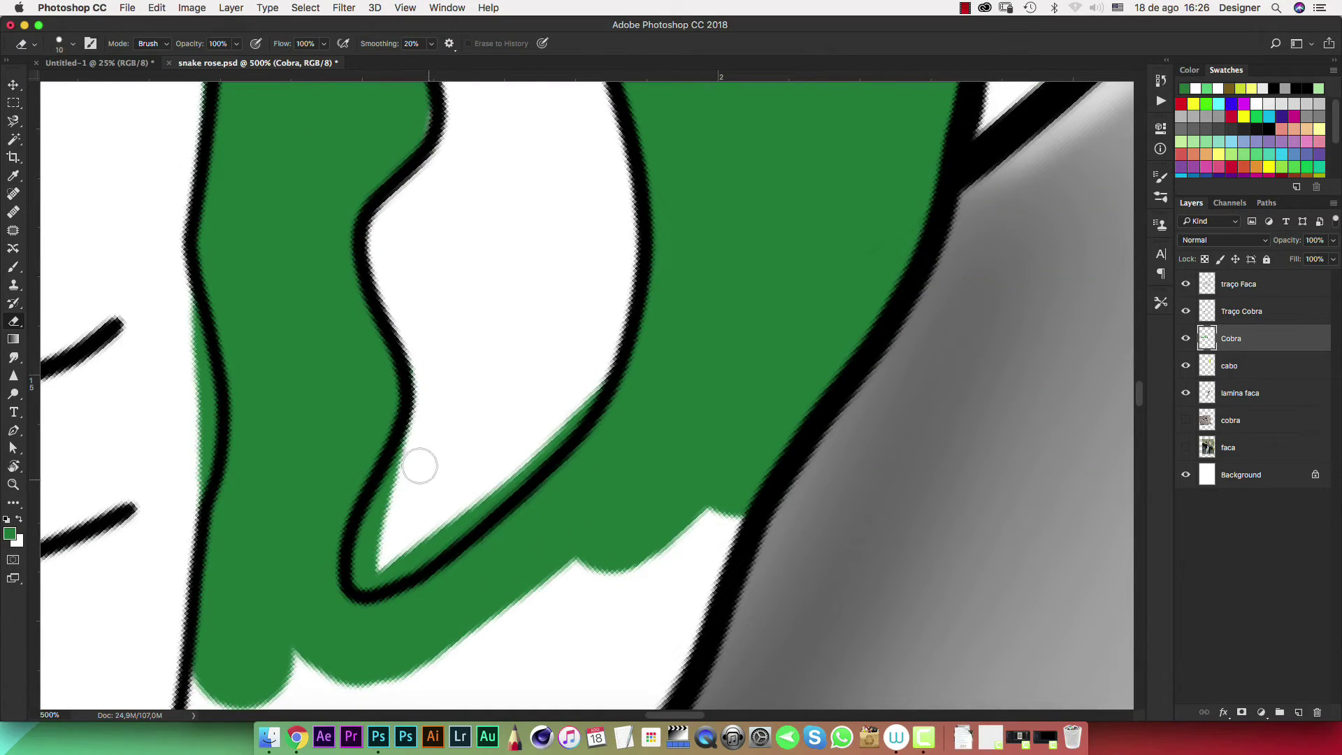
mouse_move(411, 451)
left_mouse_down()
mouse_move(376, 497)
mouse_move(364, 574)
mouse_move(417, 556)
mouse_move(464, 515)
mouse_move(599, 358)
mouse_move(555, 434)
mouse_move(499, 487)
left_mouse_up()
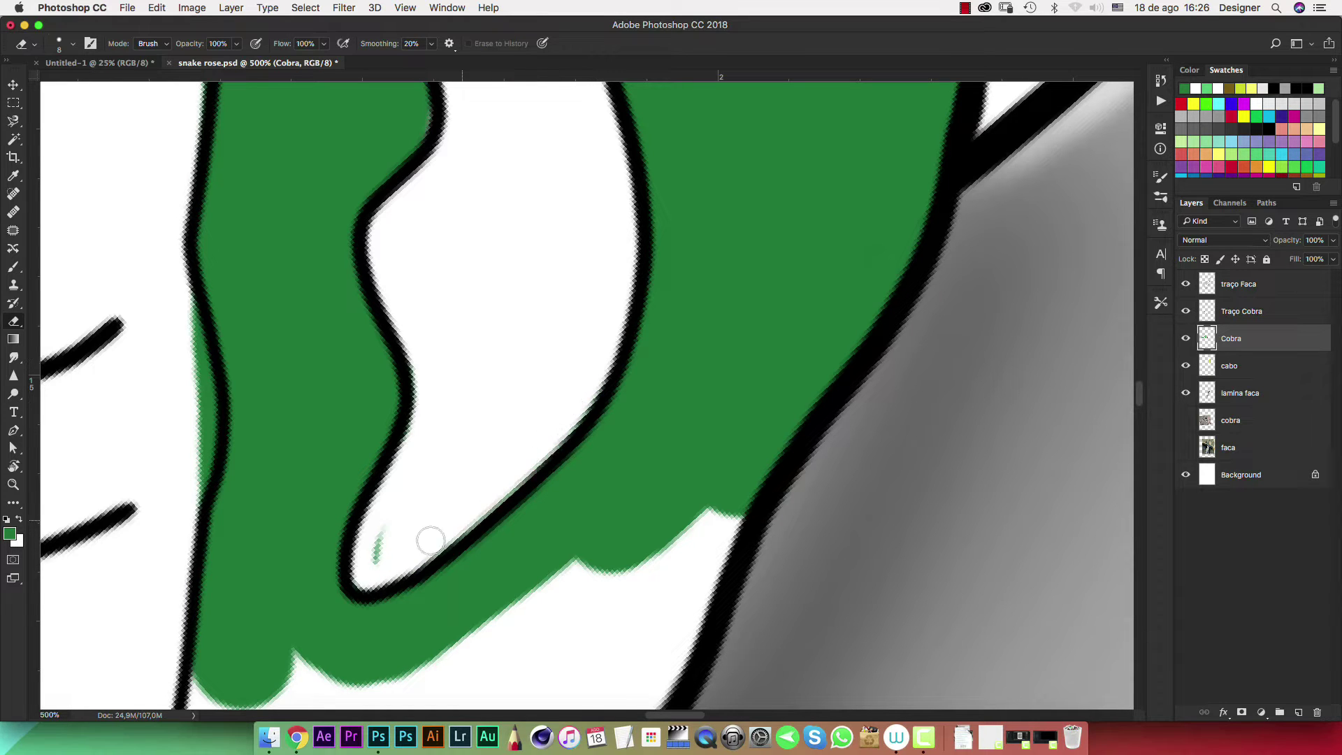
Reposition the view to bring the hood's green body and bottom edge into view
mouse_move(527, 316)
left_mouse_down()
mouse_move(479, 473)
mouse_move(485, 395)
mouse_move(506, 580)
left_mouse_up()
scroll(495, 444, "up", 5)
scroll(536, 587, "up", 5)
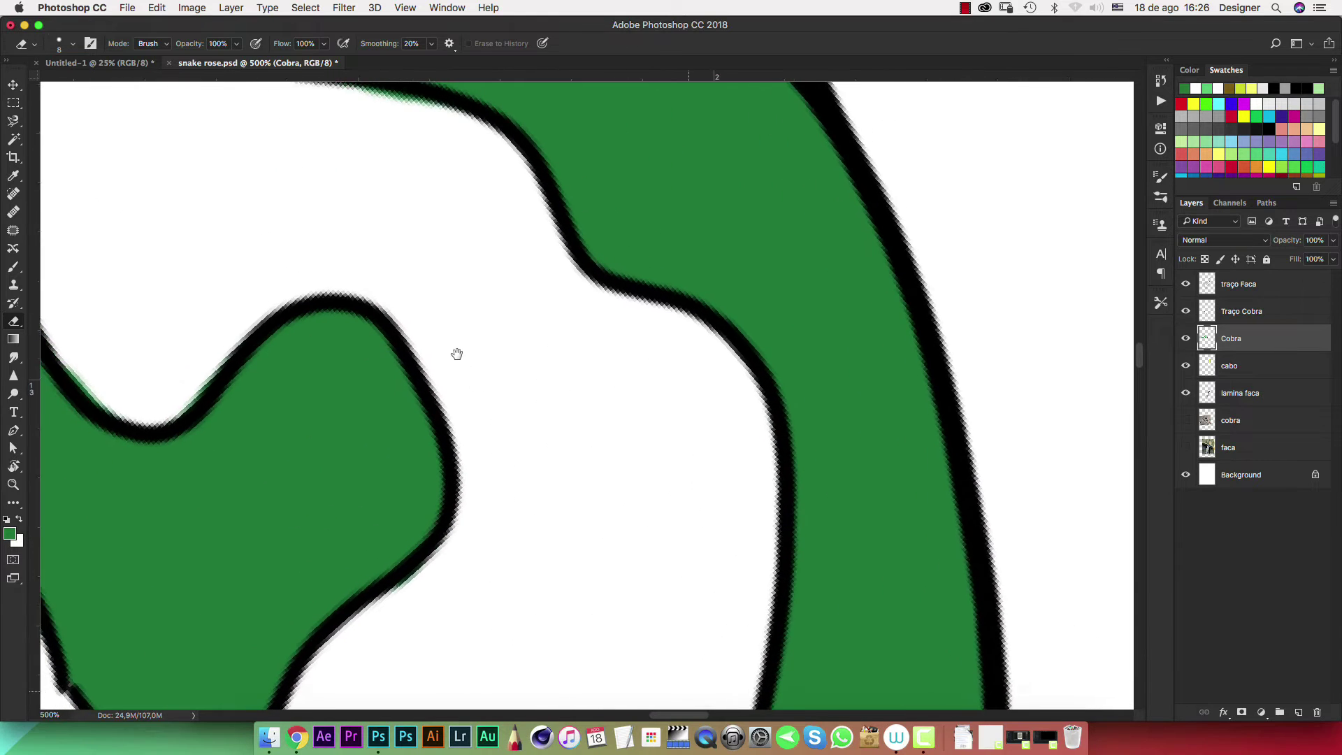
scroll(665, 497, "up", 5)
key("ctrl+minus")
key("ctrl+minus")
key("ctrl+minus")
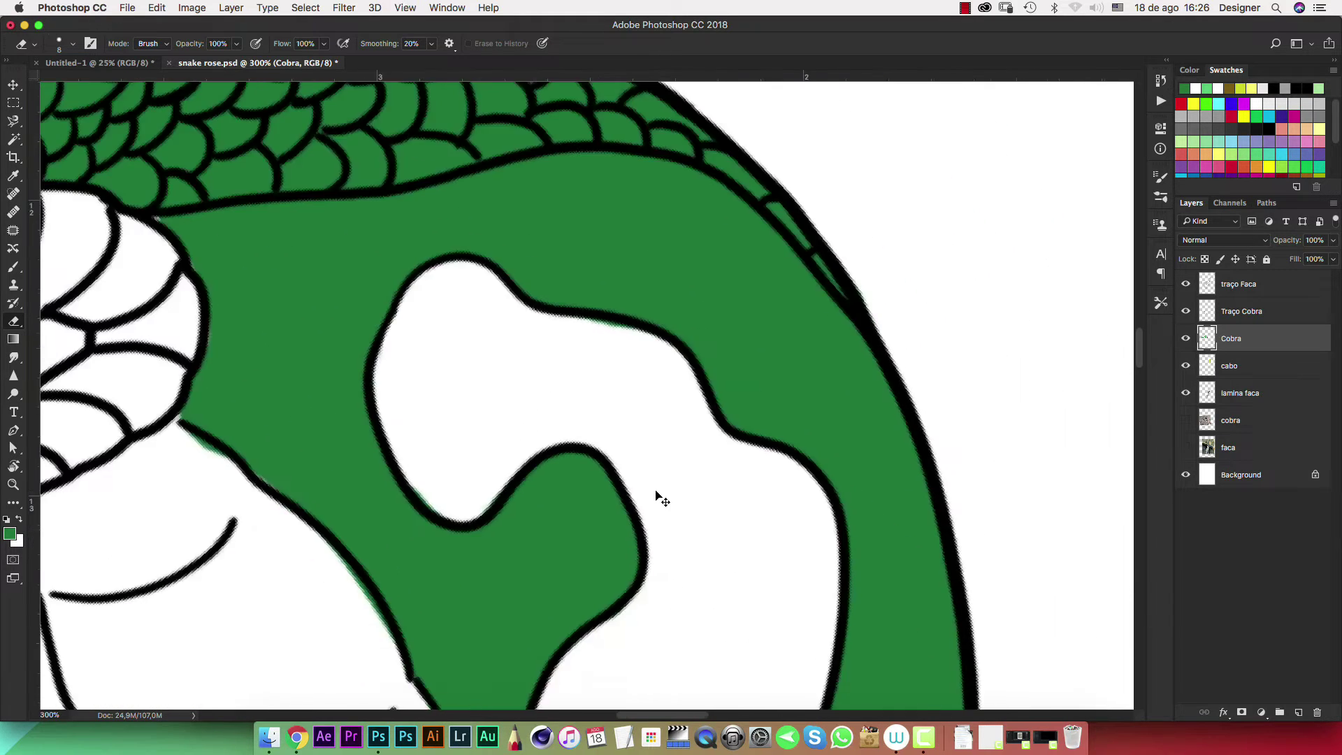
key("ctrl+minus")
key("ctrl+minus")
key("ctrl+plus")
key("ctrl+plus")
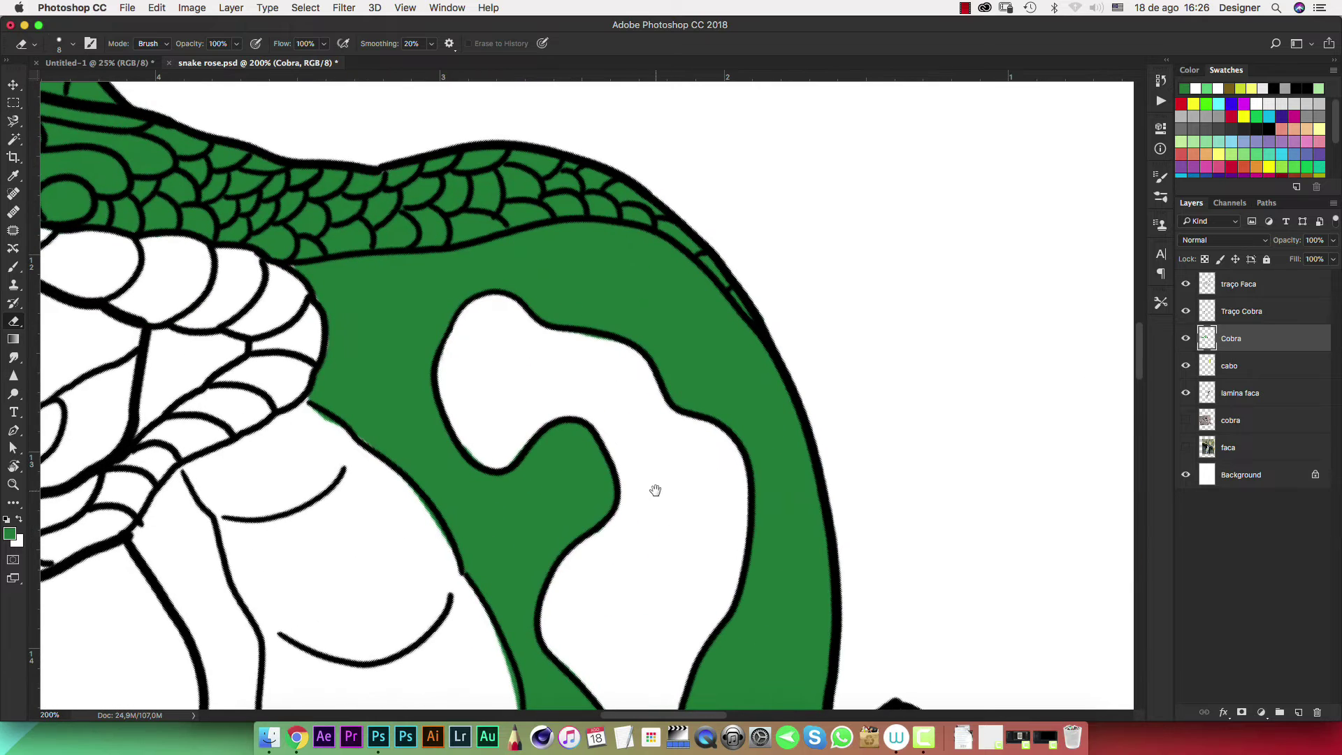
mouse_move(653, 488)
left_mouse_down()
mouse_move(671, 192)
mouse_move(657, 383)
mouse_move(682, 272)
left_mouse_up()
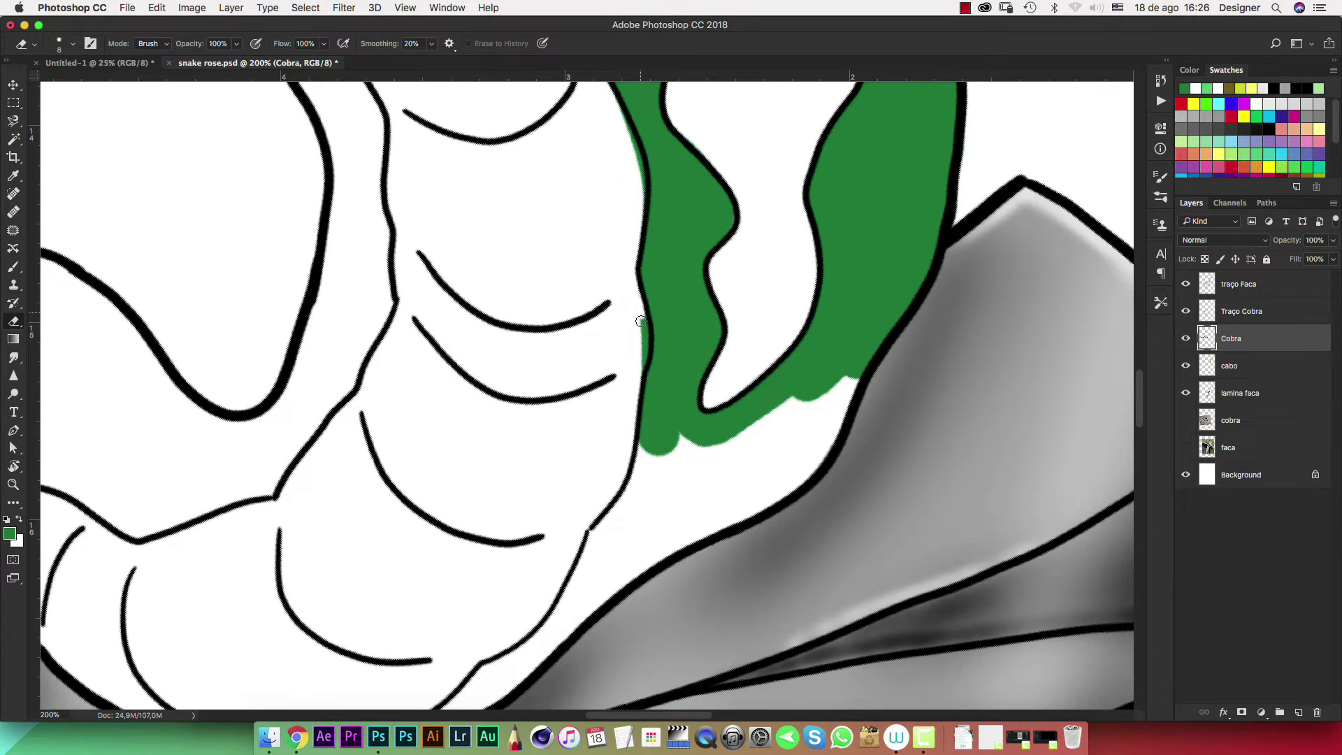
left_click_drag(634, 323, 620, 428)
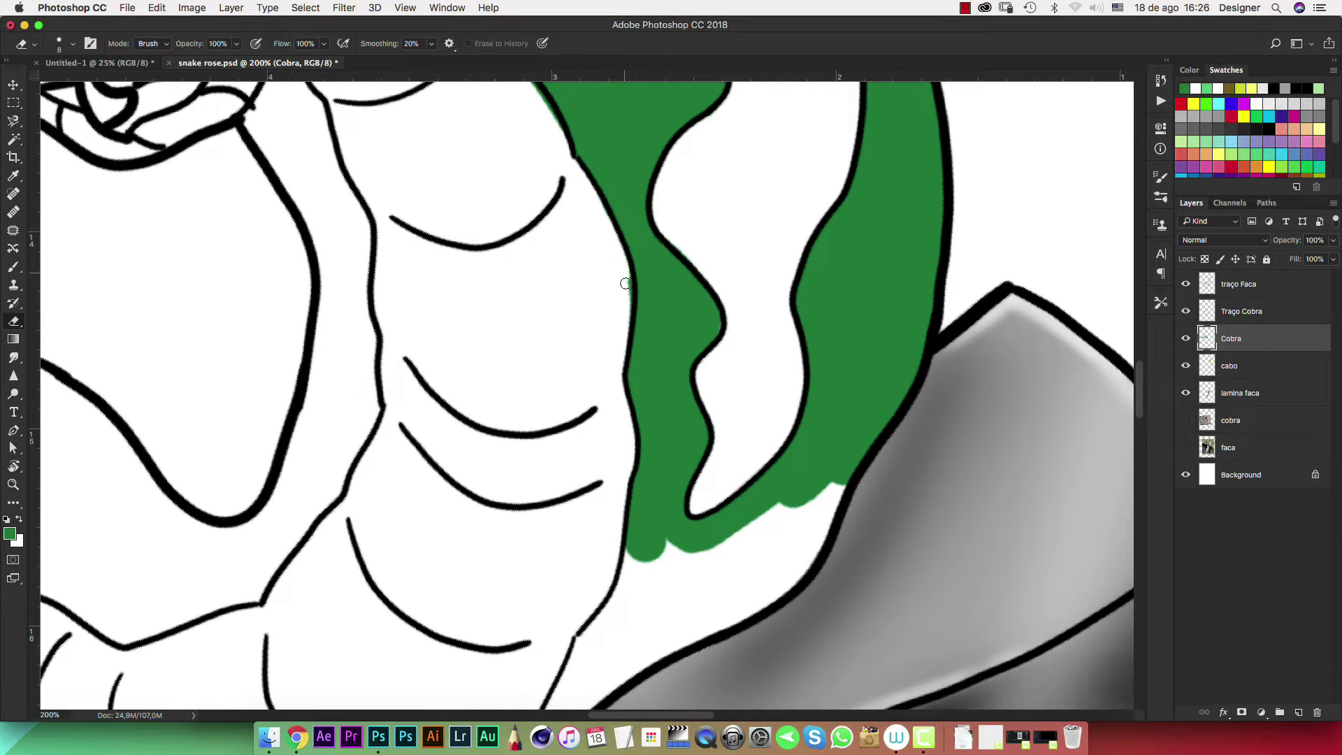
left_click_drag(673, 382, 714, 114)
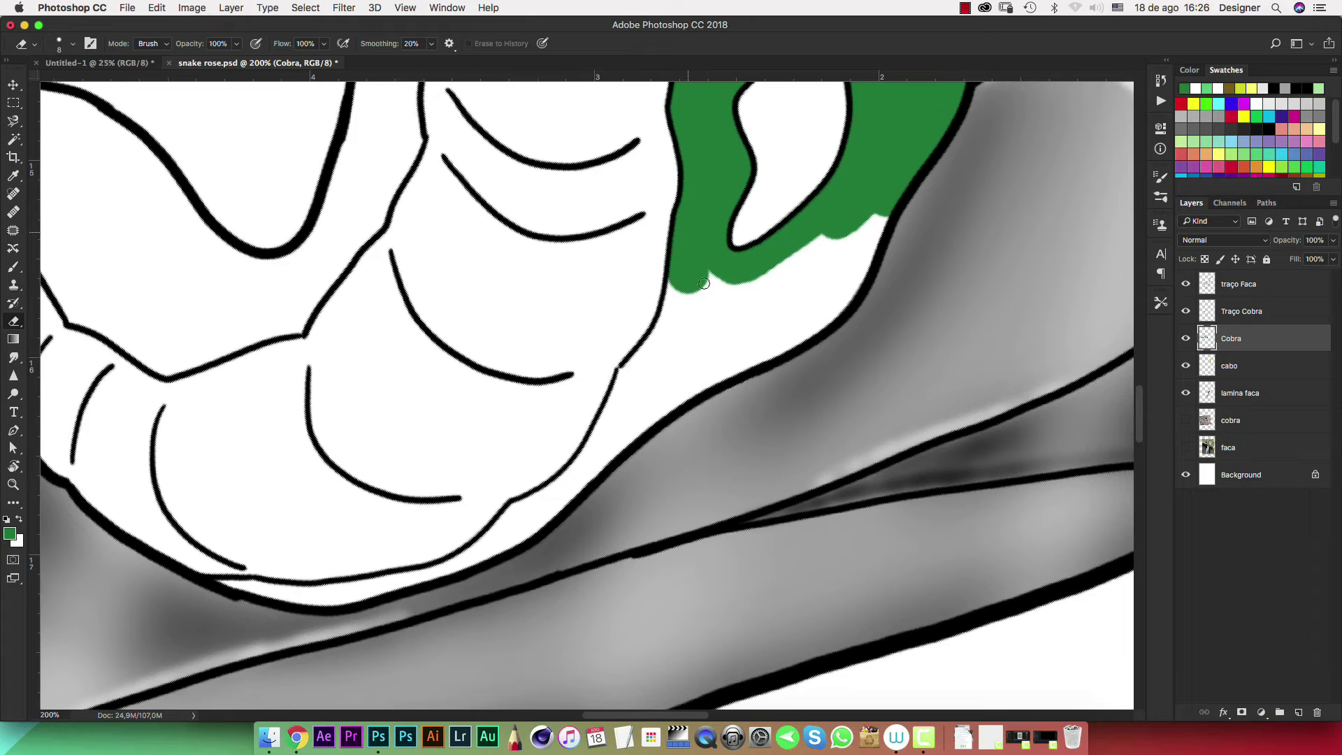
Paint green into the white gaps along the hood's lower edge beside the black line
key("b")
left_click_drag(771, 285, 858, 219)
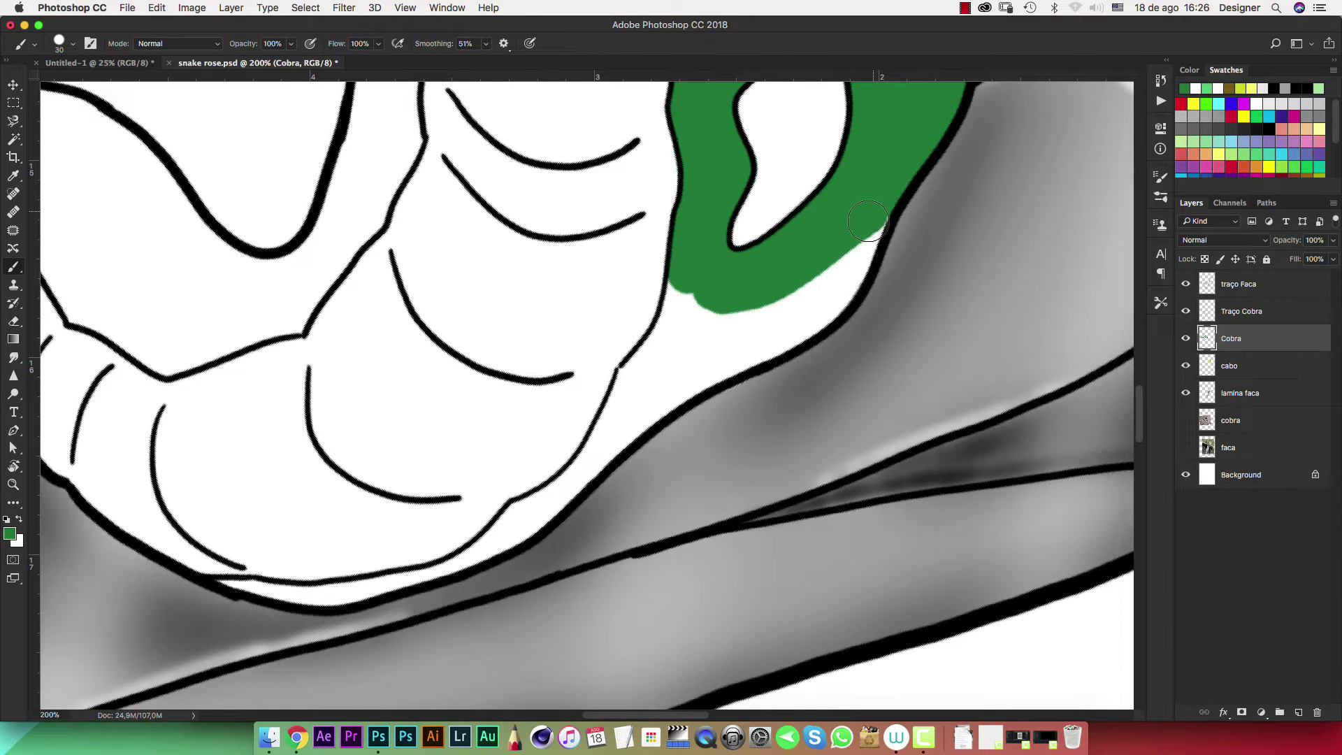
mouse_move(849, 269)
left_mouse_down()
mouse_move(794, 321)
mouse_move(647, 392)
mouse_move(612, 437)
mouse_move(686, 290)
mouse_move(706, 336)
mouse_move(824, 273)
left_mouse_up()
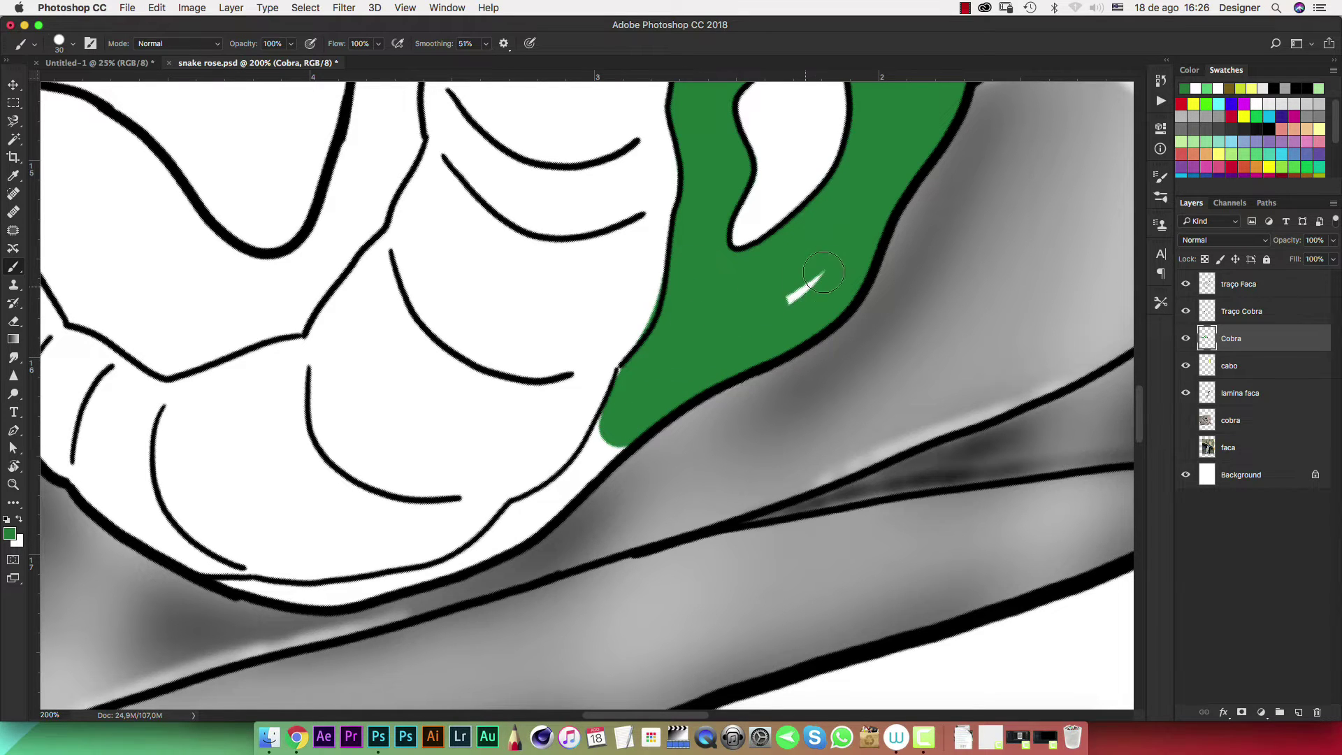
key("ctrl+plus")
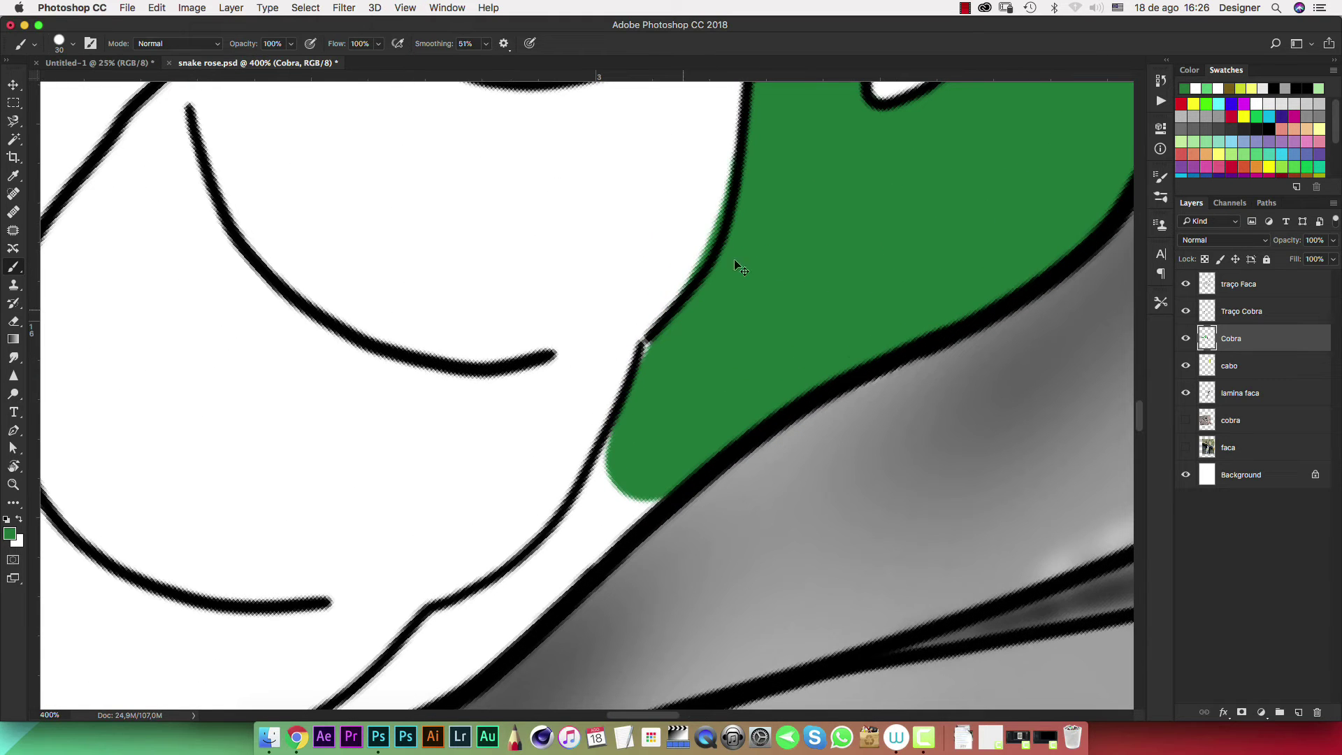
mouse_move(745, 259)
left_mouse_down()
mouse_move(710, 308)
mouse_move(739, 303)
left_mouse_up()
With a smaller brush, paint green along the outline's inner edge and over the white stripes
scroll(739, 303, "down", 5)
key("bracketleft")
key("bracketleft")
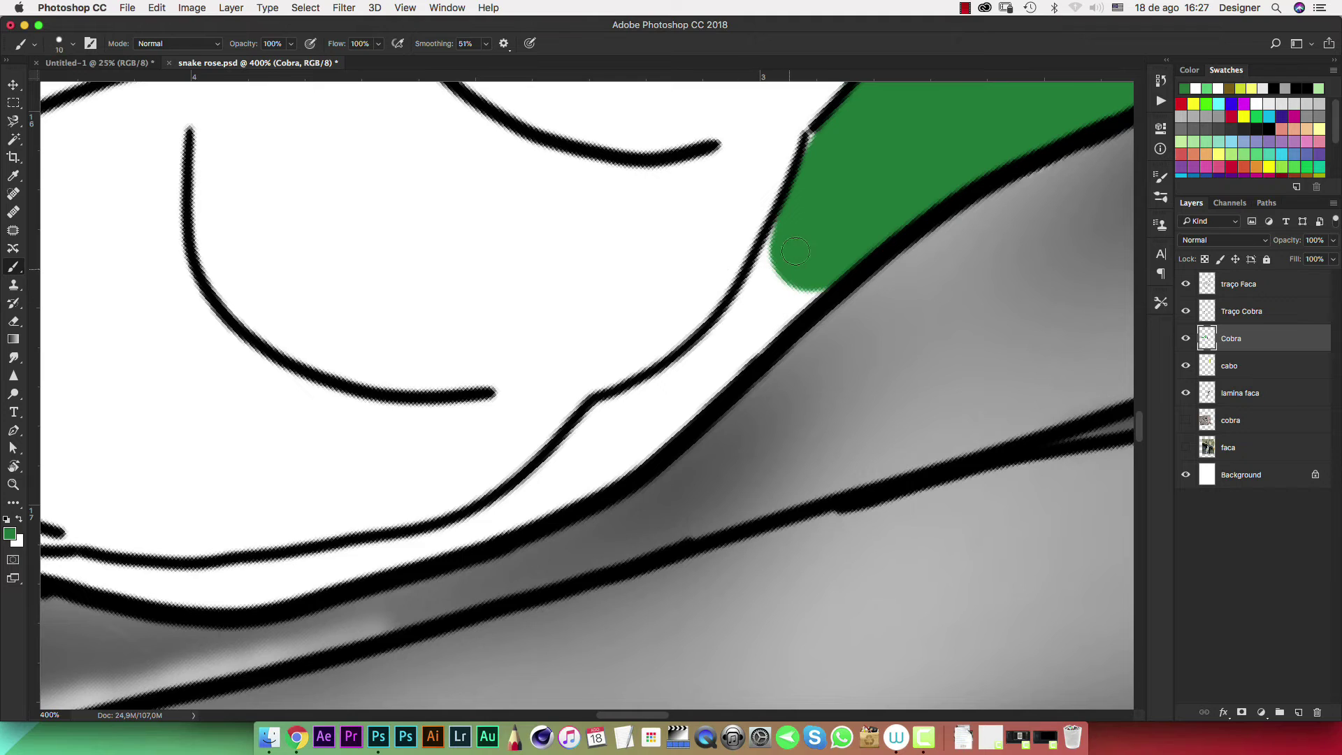
mouse_move(750, 282)
left_mouse_down()
mouse_move(485, 516)
mouse_move(496, 545)
left_mouse_up()
mouse_move(569, 512)
left_mouse_down()
mouse_move(814, 299)
mouse_move(800, 286)
left_mouse_up()
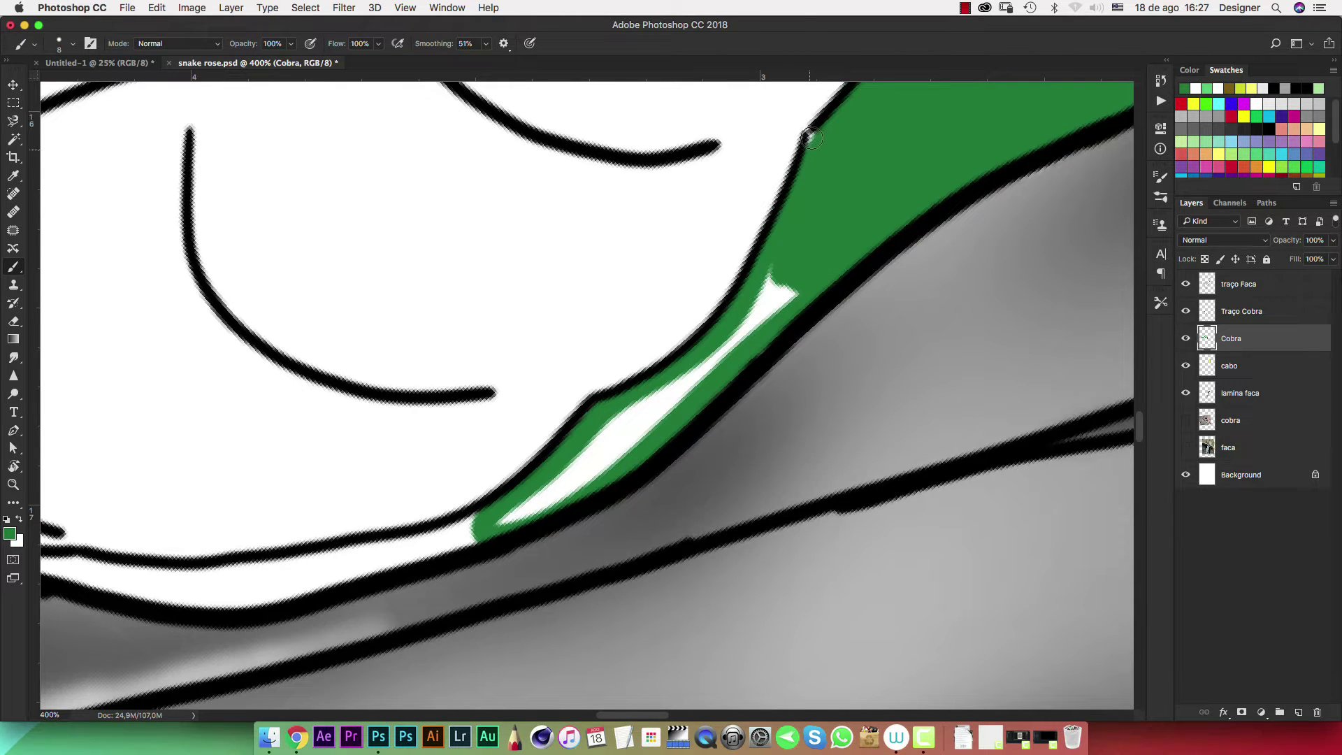
left_click_drag(765, 285, 796, 295)
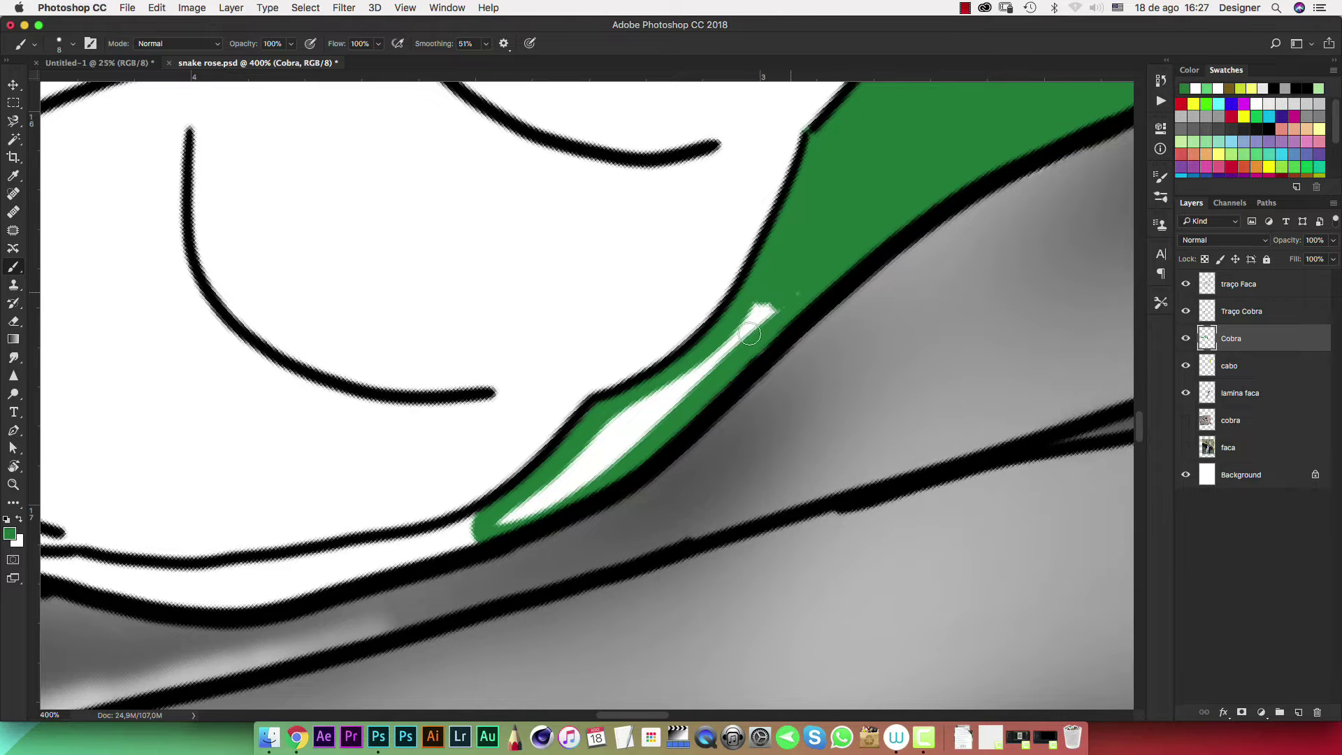
mouse_move(750, 334)
left_mouse_down()
mouse_move(582, 480)
mouse_move(494, 523)
left_mouse_up()
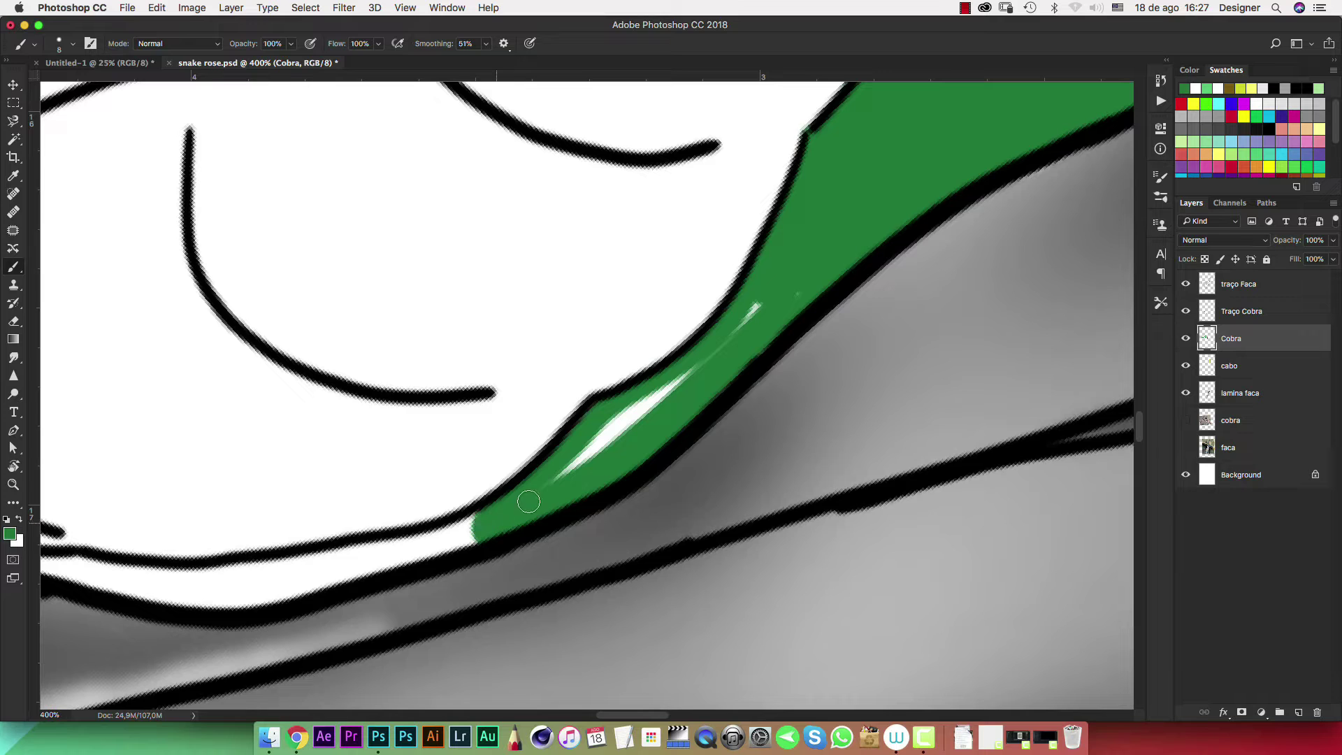
left_click_drag(610, 434, 784, 287)
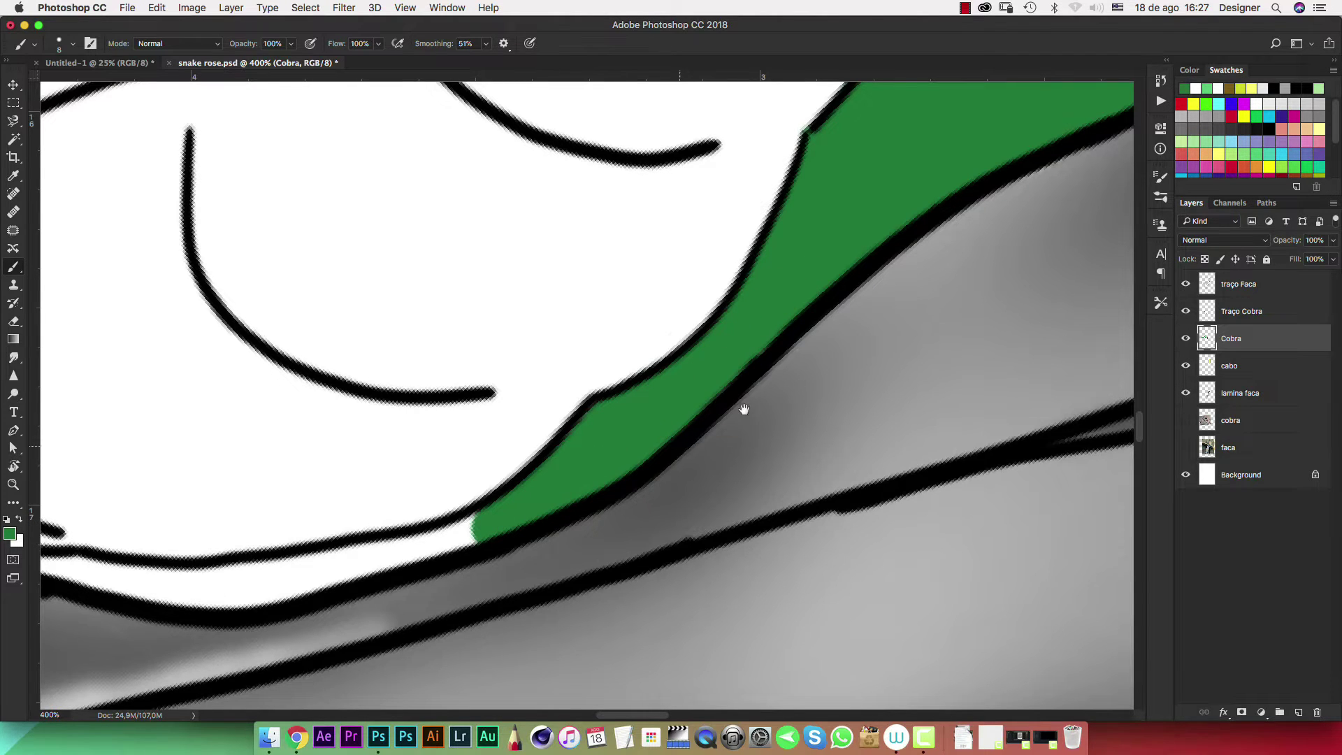
Cover the last white strip along the edge beside the knife blade with green
mouse_move(744, 409)
left_mouse_down()
mouse_move(890, 344)
mouse_move(713, 195)
mouse_move(606, 303)
mouse_move(713, 211)
left_mouse_up()
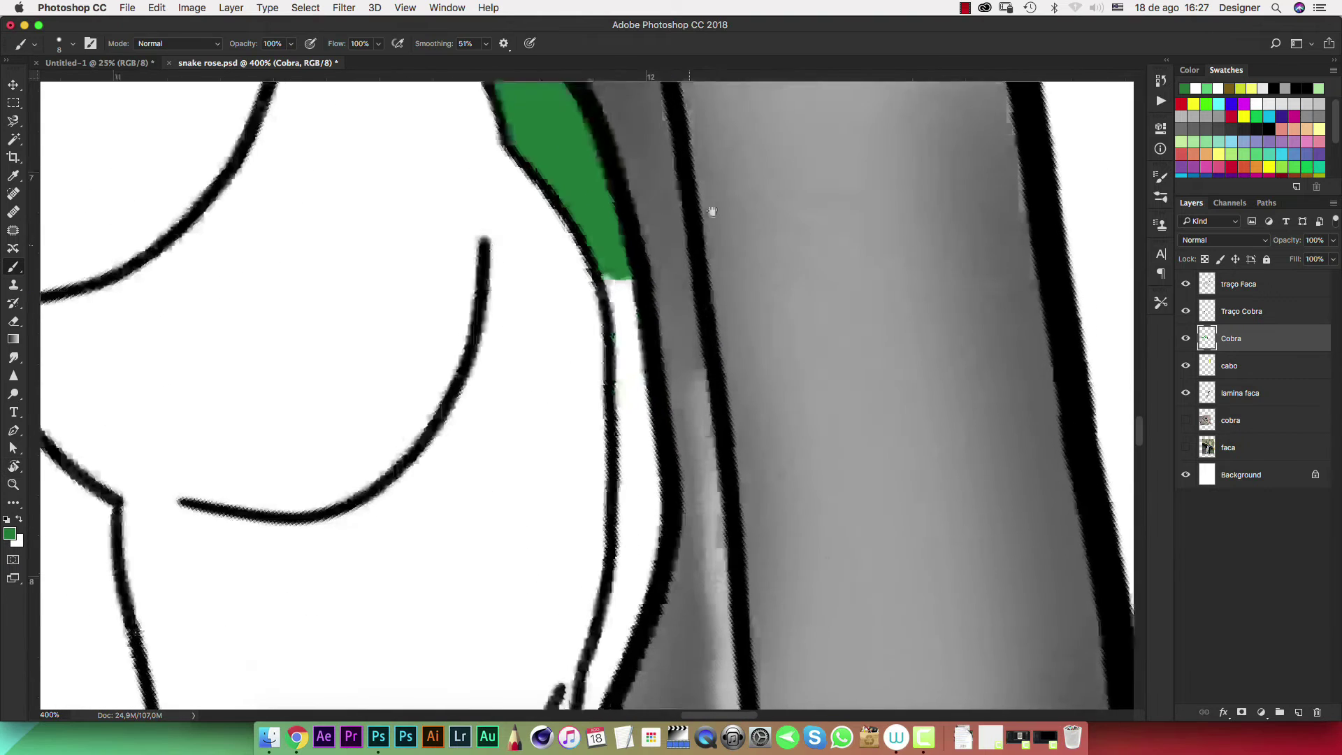
scroll(712, 211, "down", 5)
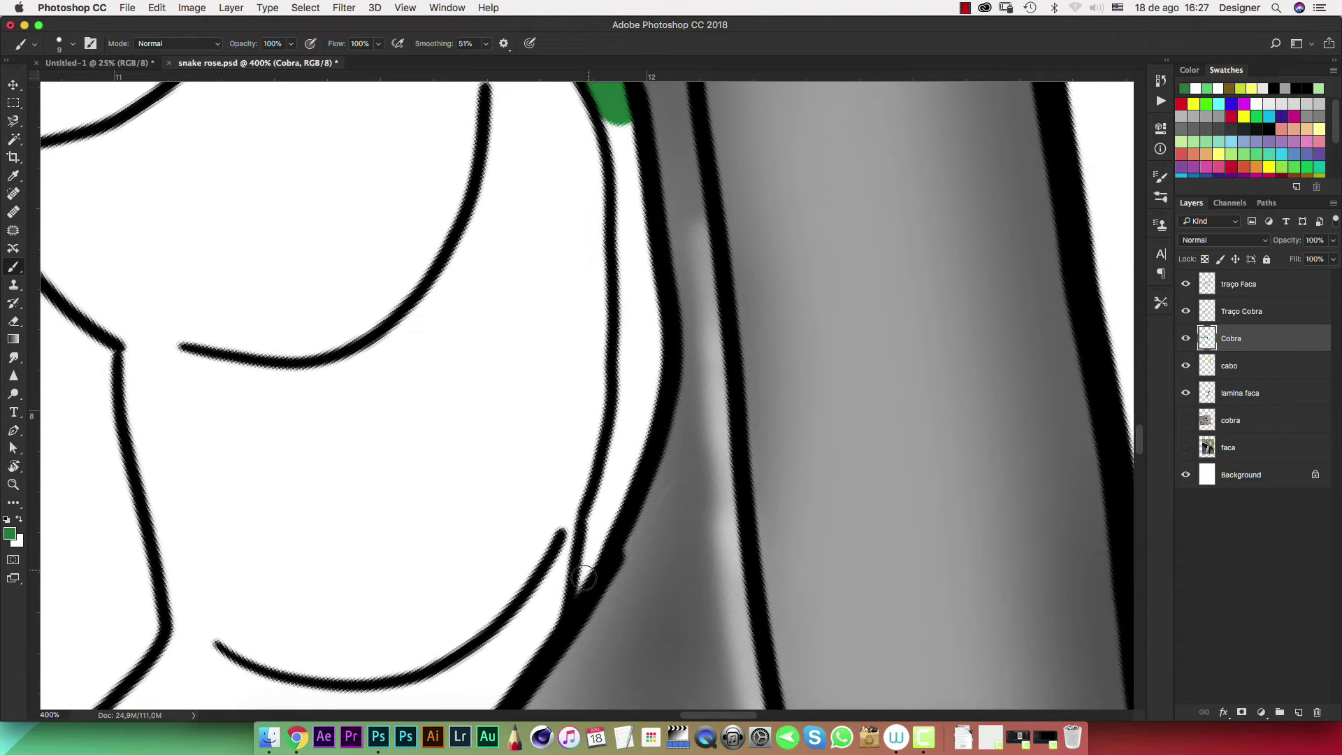
mouse_move(583, 584)
left_mouse_down()
mouse_move(621, 487)
mouse_move(642, 293)
left_mouse_up()
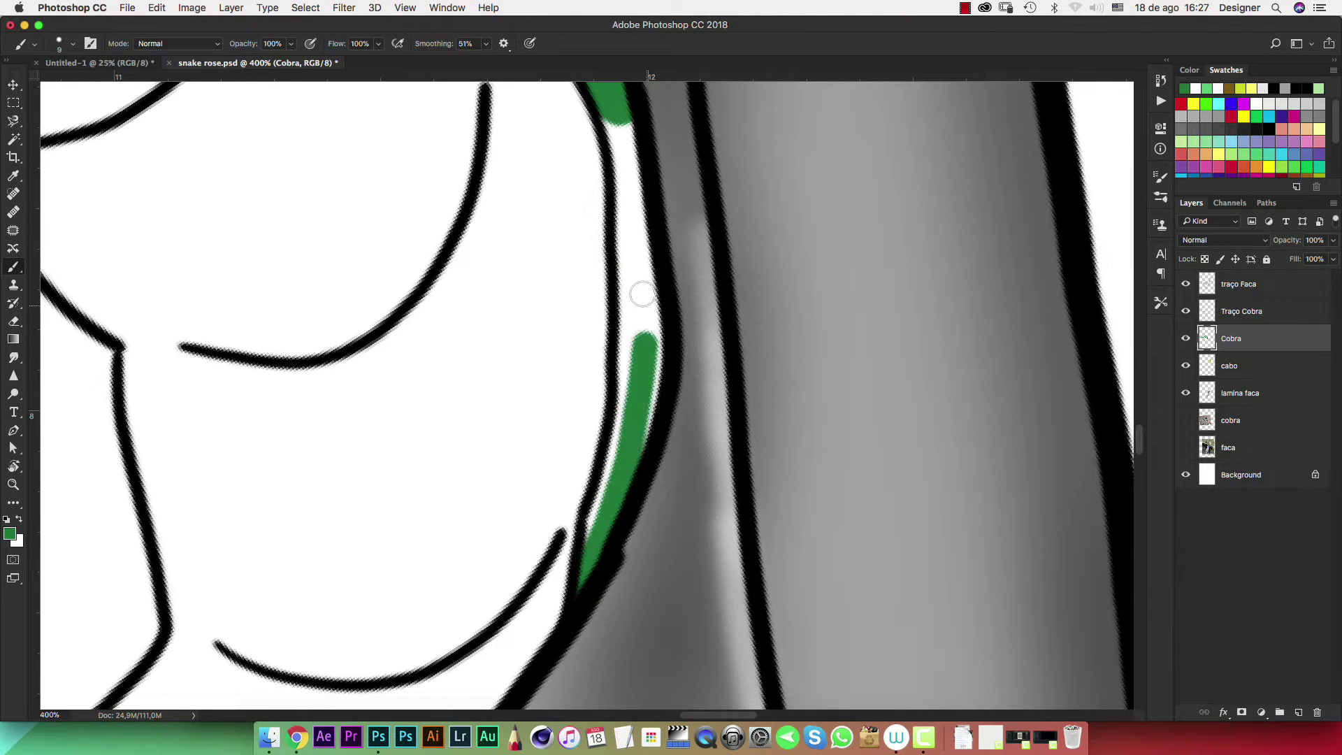
left_click_drag(626, 122, 655, 388)
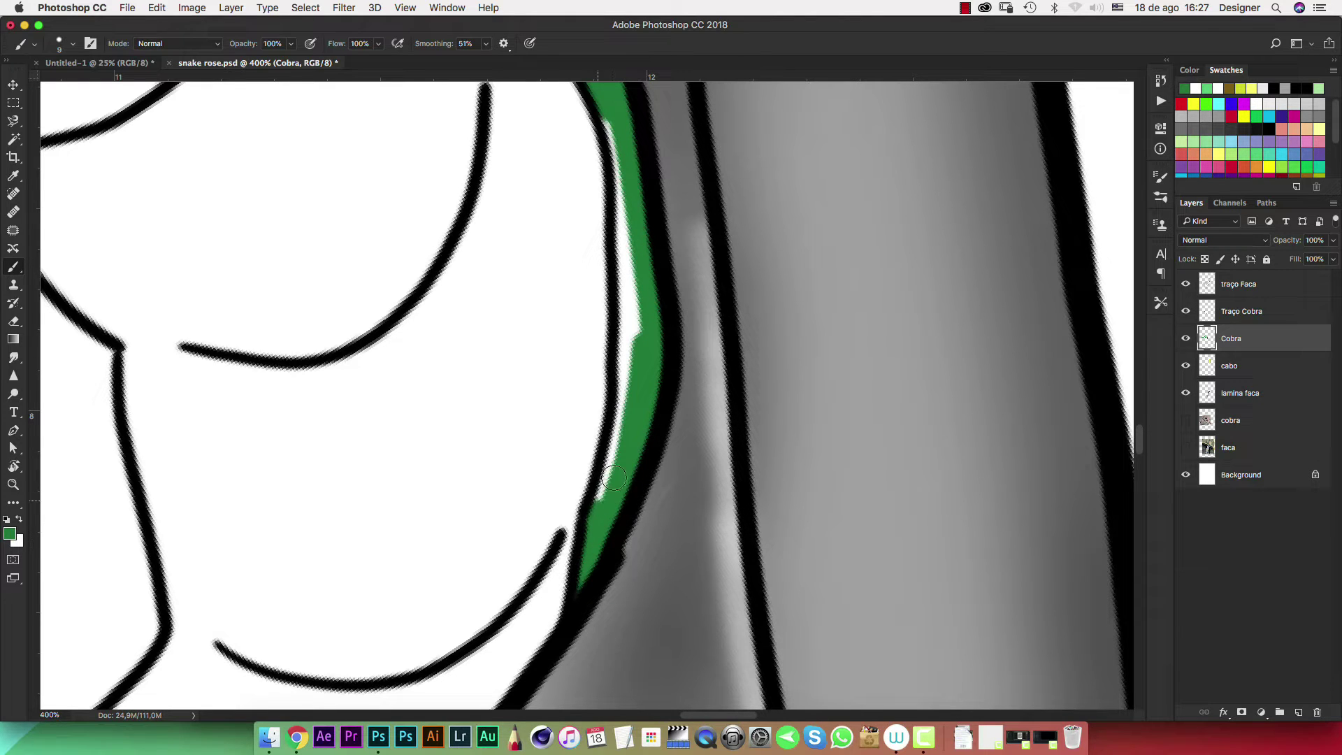
left_click_drag(627, 400, 605, 100)
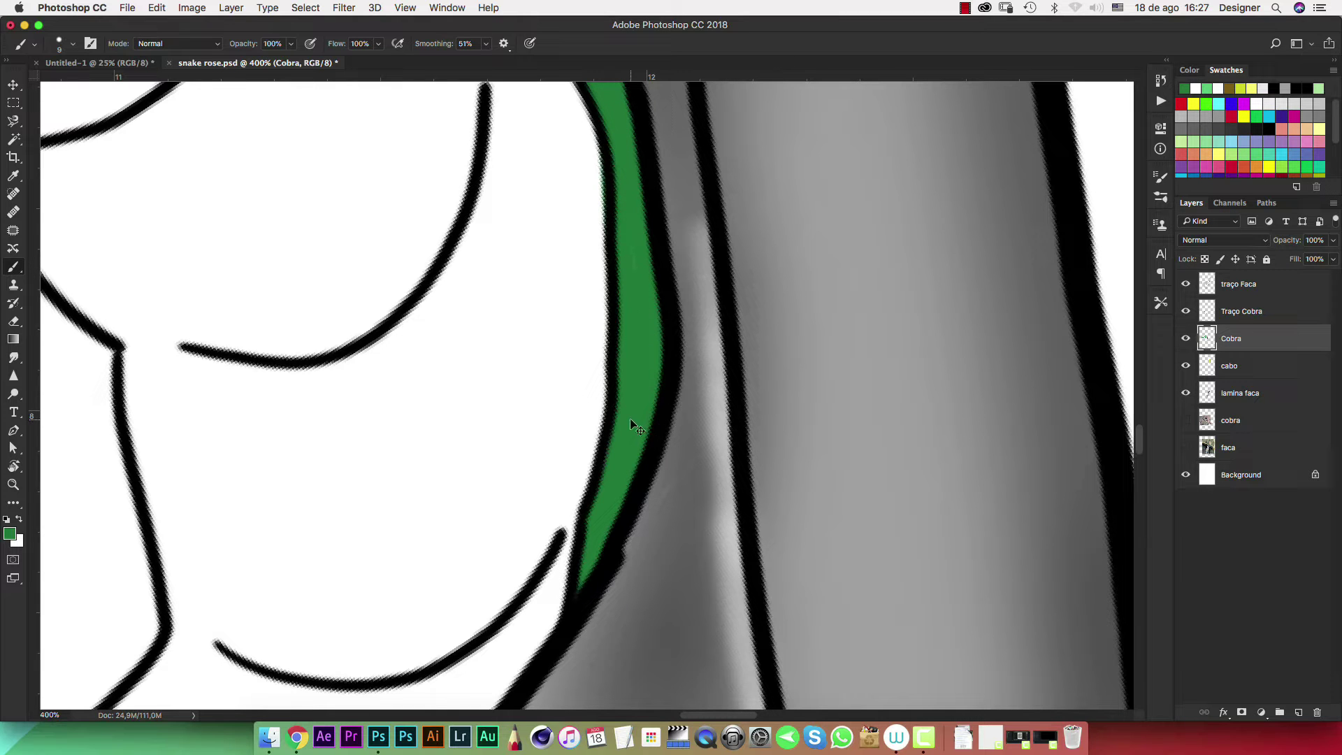
scroll(631, 420, "down", 2)
scroll(632, 421, "down", 3)
scroll(631, 421, "down", 2)
scroll(632, 421, "up", 1)
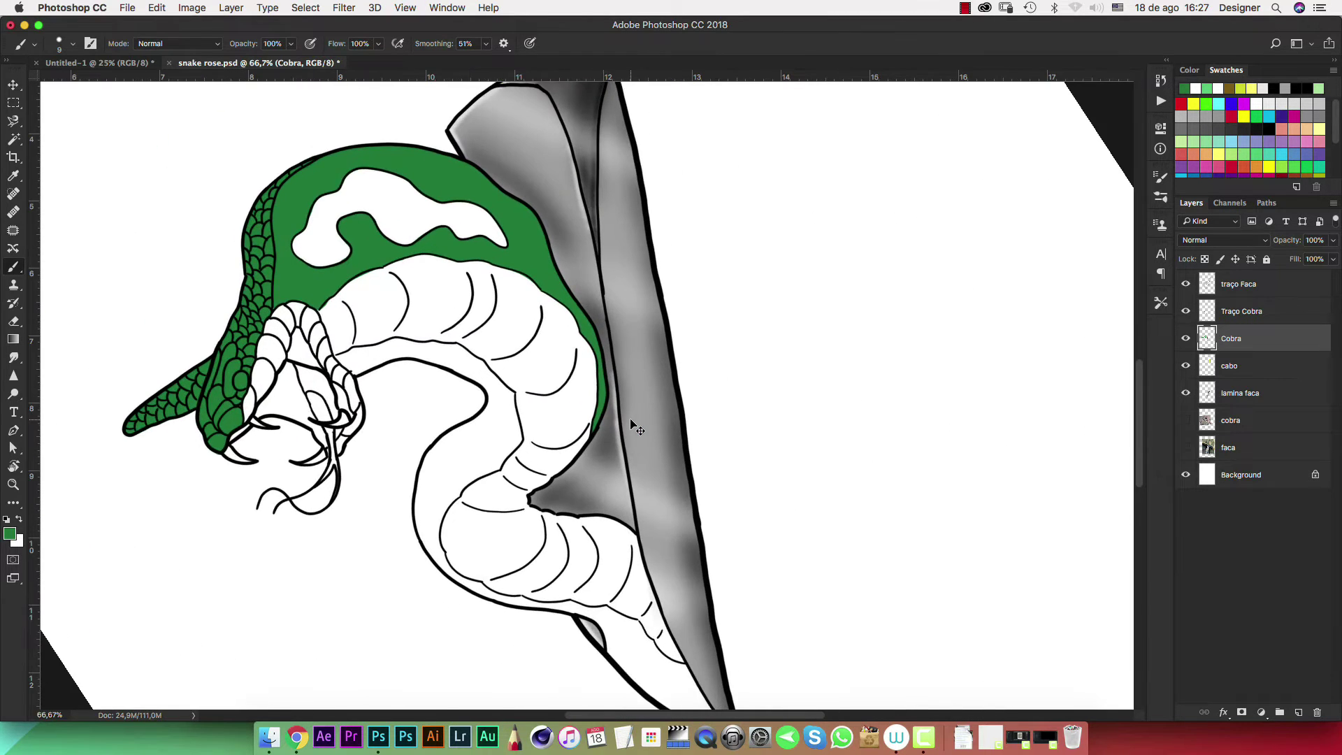
scroll(631, 421, "up", 1)
scroll(629, 444, "left", 5)
scroll(618, 430, "left", 2)
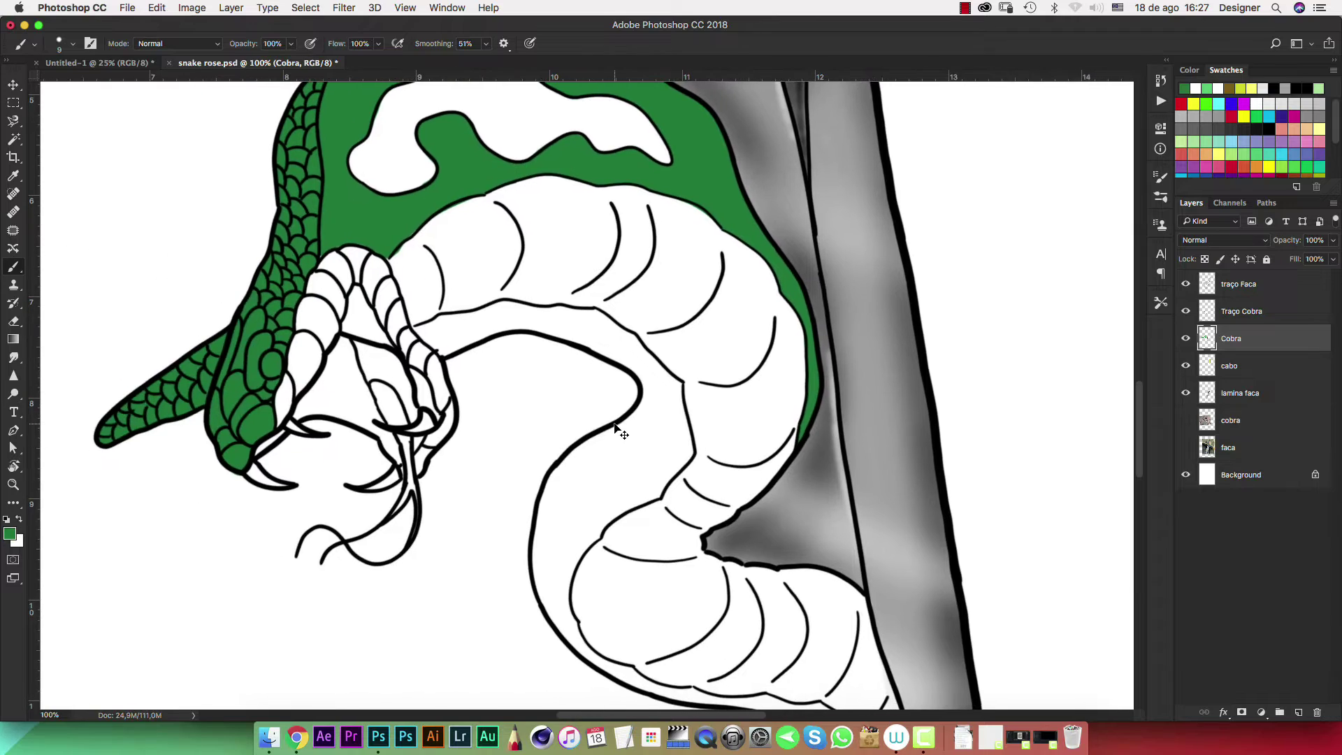
scroll(616, 428, "up", 1)
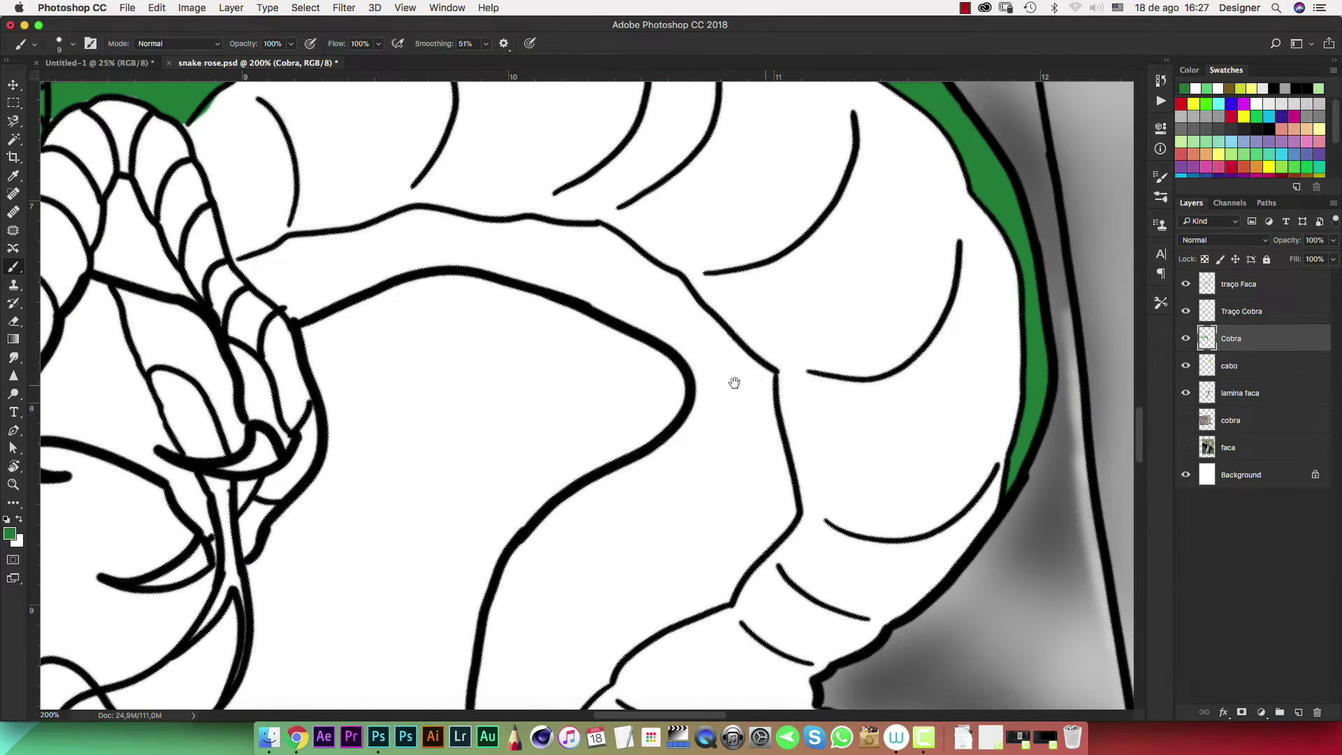
mouse_move(734, 382)
left_mouse_down()
mouse_move(727, 312)
mouse_move(825, 494)
mouse_move(710, 472)
mouse_move(654, 651)
left_mouse_up()
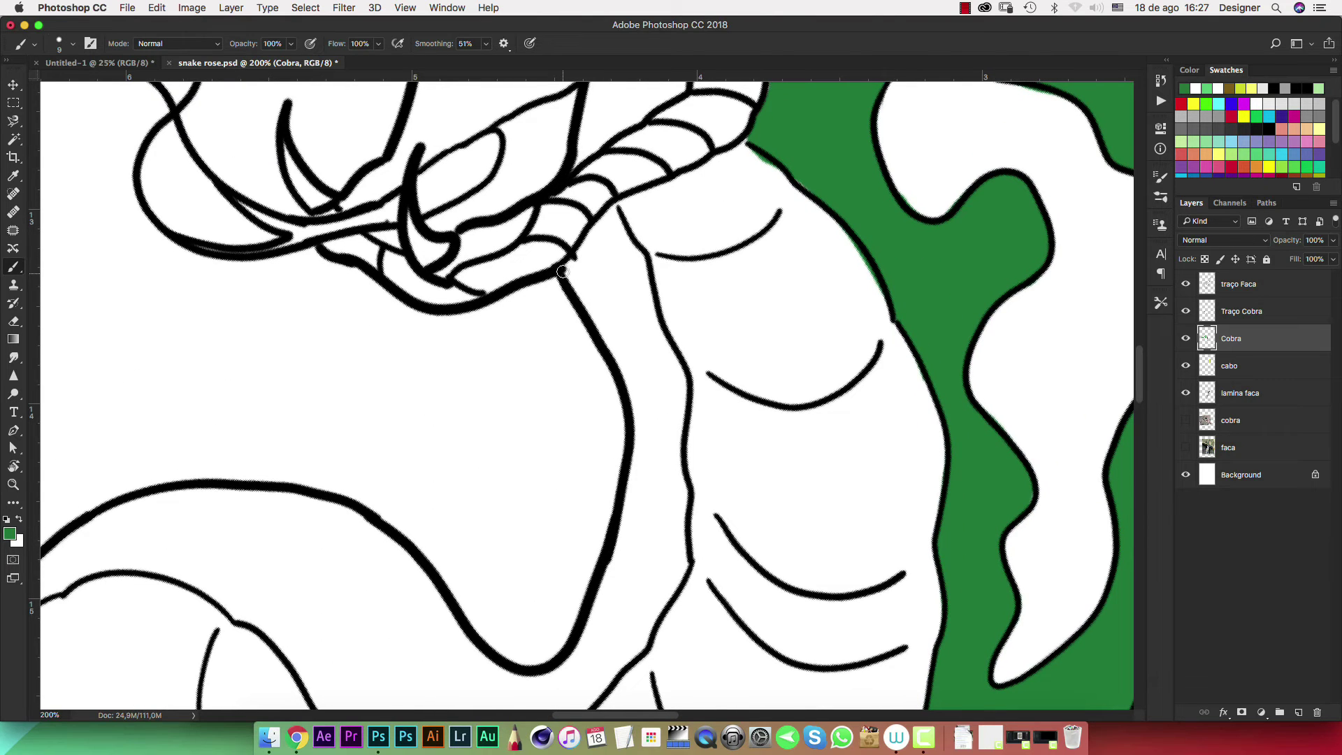
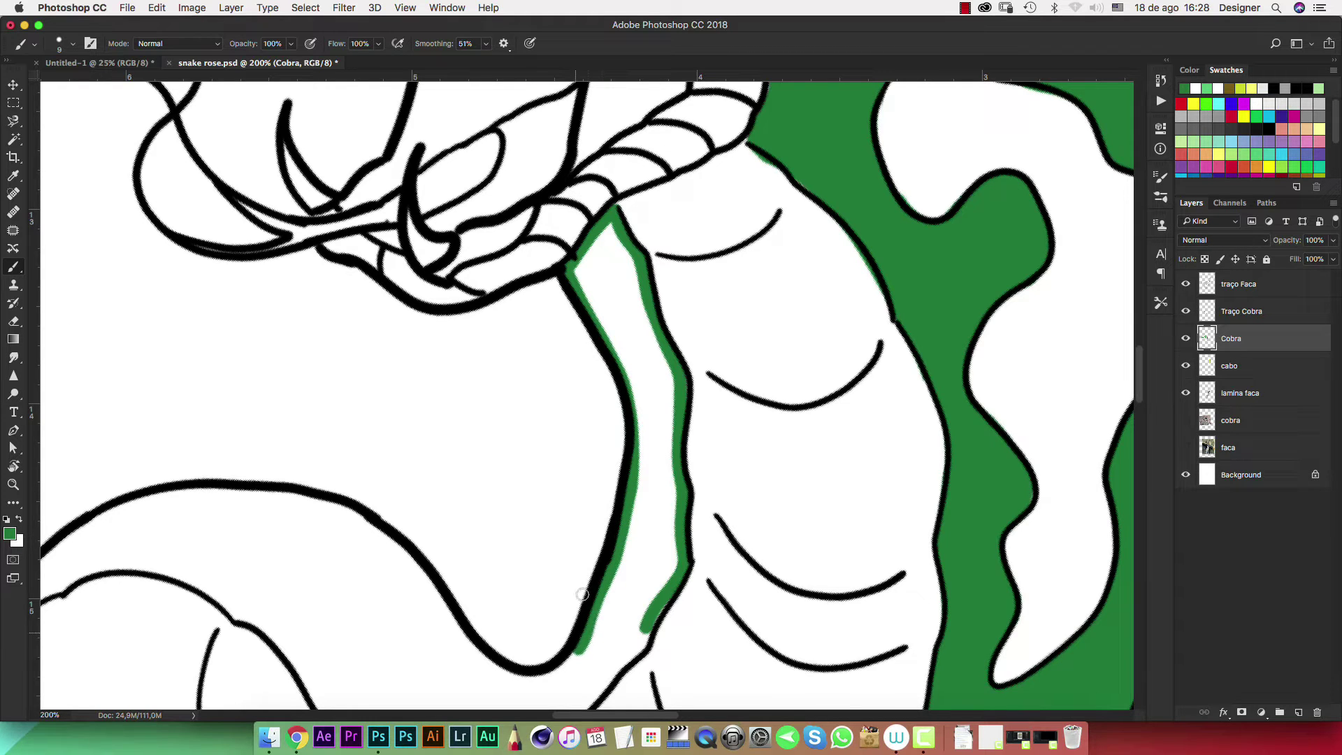
Paint the white side stripe of the middle coils green, including the sliver and gap below it
mouse_move(643, 504)
left_mouse_down()
mouse_move(648, 428)
mouse_move(583, 267)
mouse_move(607, 233)
mouse_move(663, 412)
mouse_move(605, 267)
left_mouse_up()
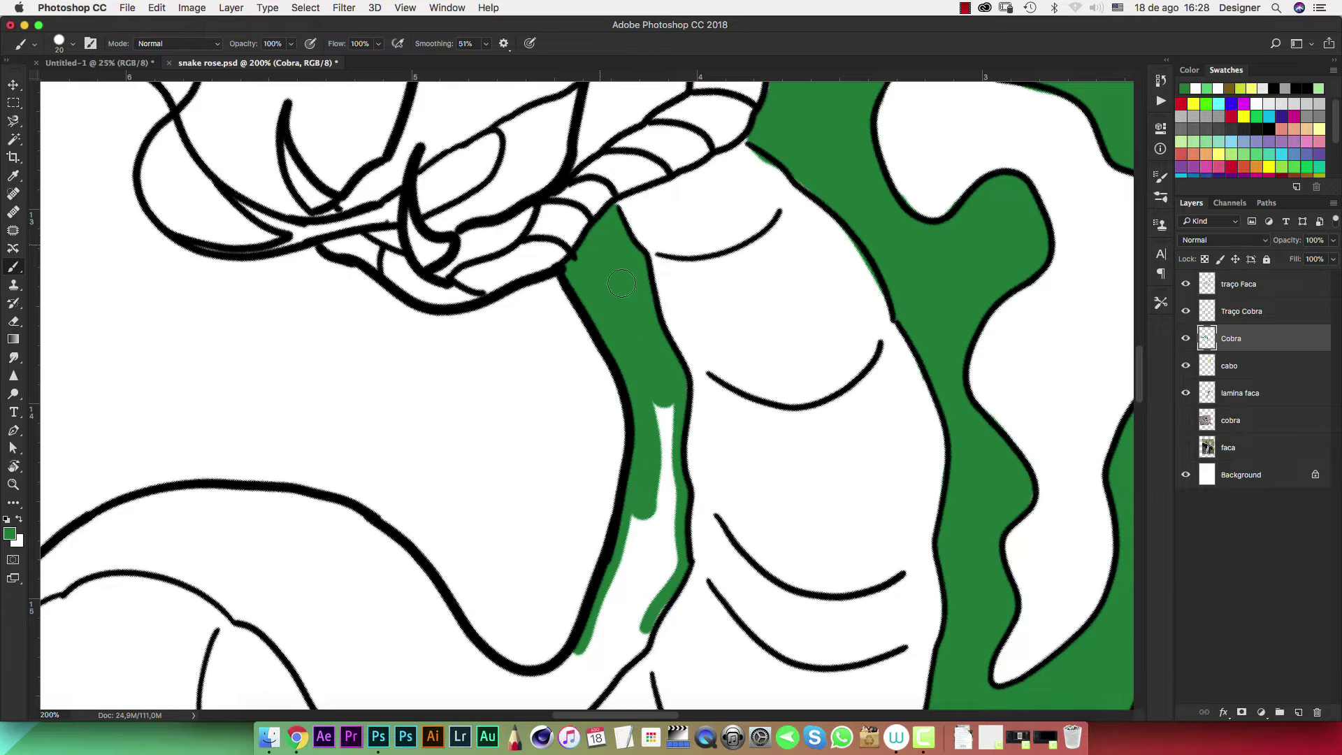
mouse_move(665, 420)
left_mouse_down()
mouse_move(669, 566)
mouse_move(638, 531)
mouse_move(596, 648)
left_mouse_up()
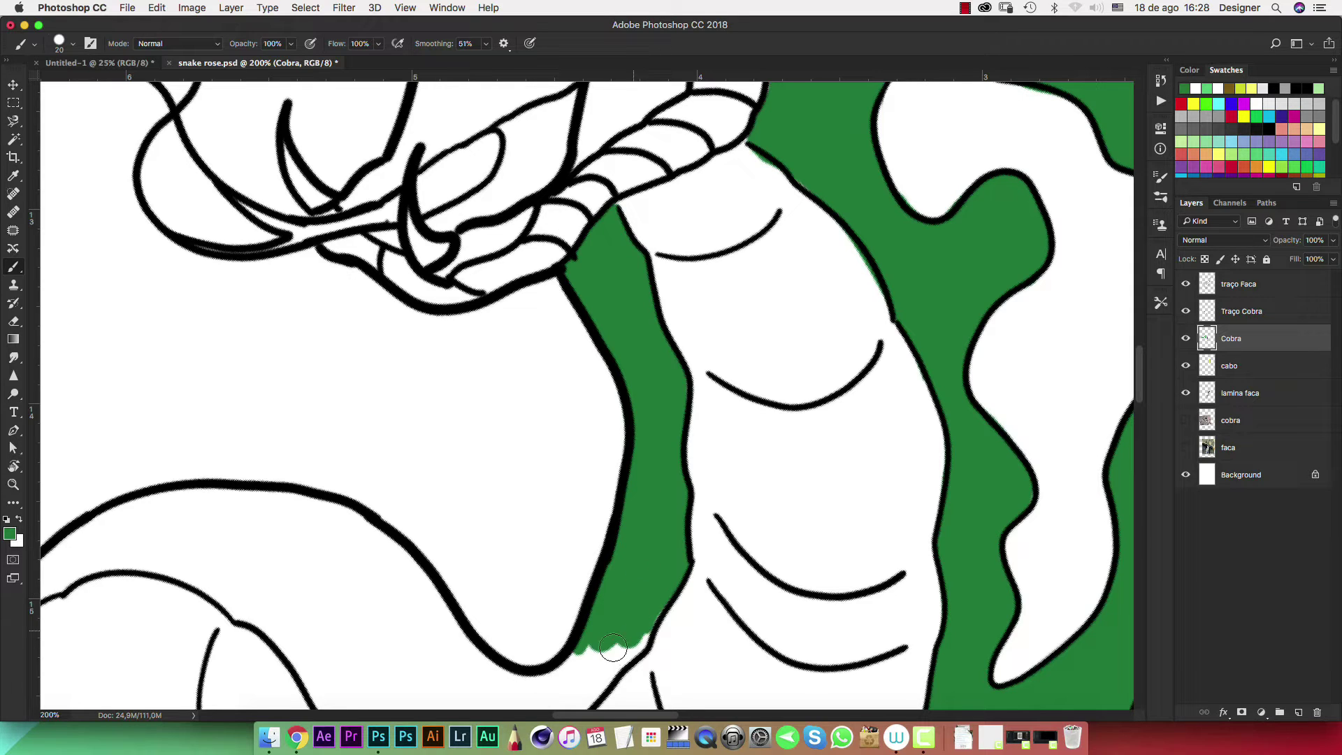
mouse_move(664, 393)
left_mouse_down()
mouse_move(584, 360)
mouse_move(623, 347)
mouse_move(679, 465)
mouse_move(654, 597)
left_mouse_up()
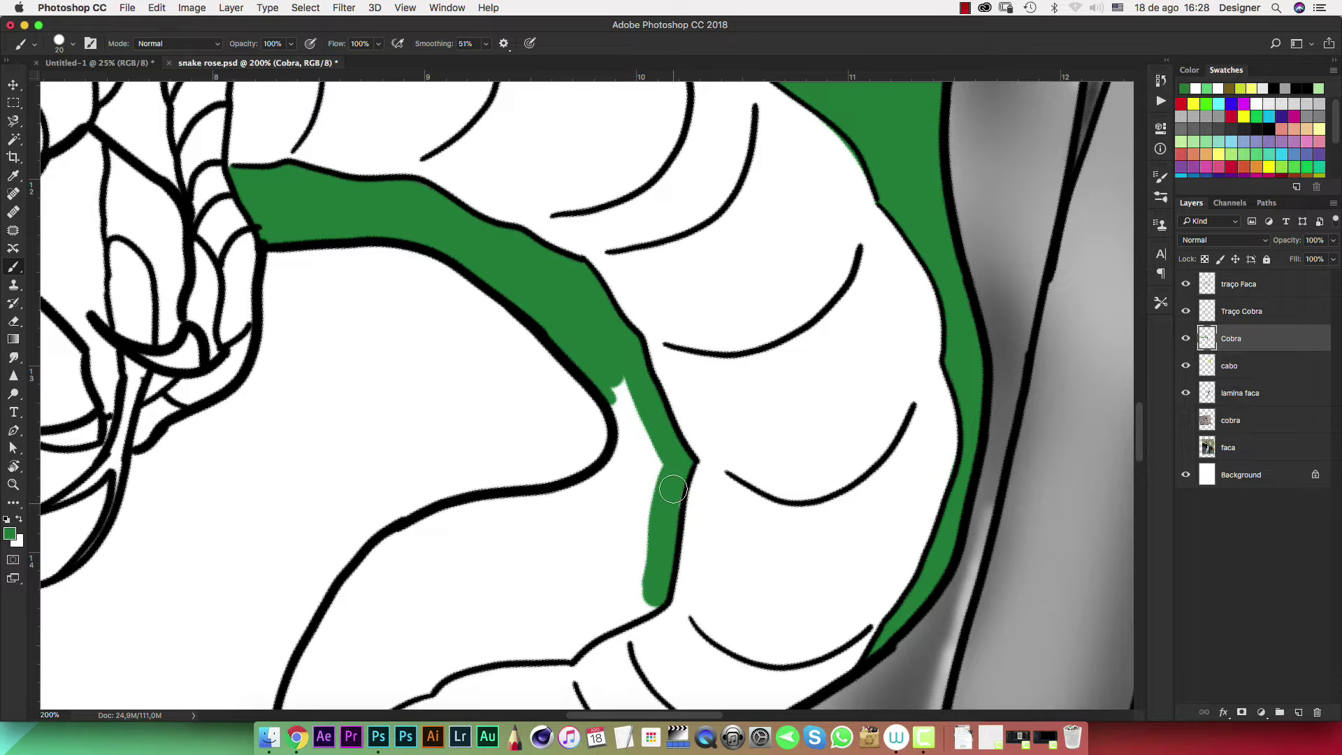
mouse_move(672, 489)
left_mouse_down()
mouse_move(616, 384)
mouse_move(614, 480)
mouse_move(595, 498)
left_mouse_up()
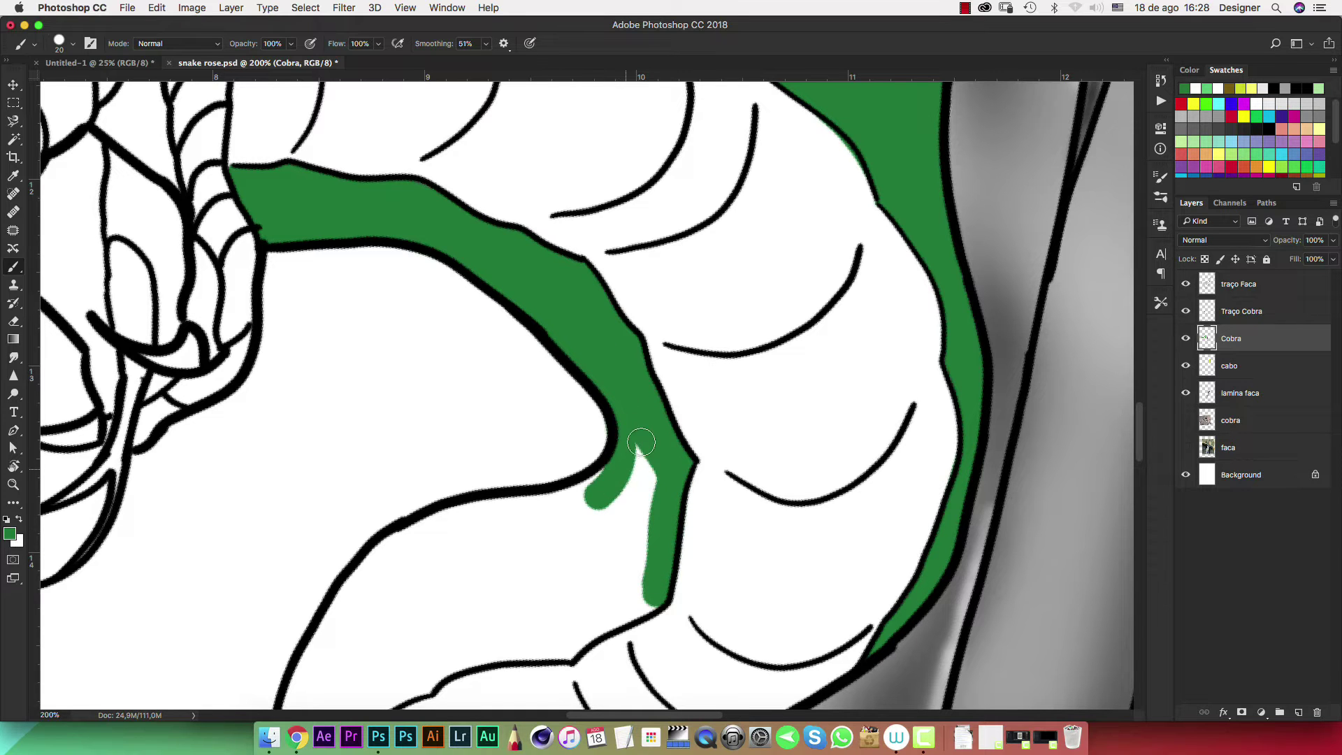
left_click_drag(641, 442, 626, 528)
Rotate the canvas and carry the green around the bend, filling the inner strip up to the outline
key("r")
mouse_move(689, 451)
left_mouse_down()
mouse_move(757, 336)
mouse_move(645, 250)
mouse_move(590, 455)
mouse_move(545, 278)
left_mouse_up()
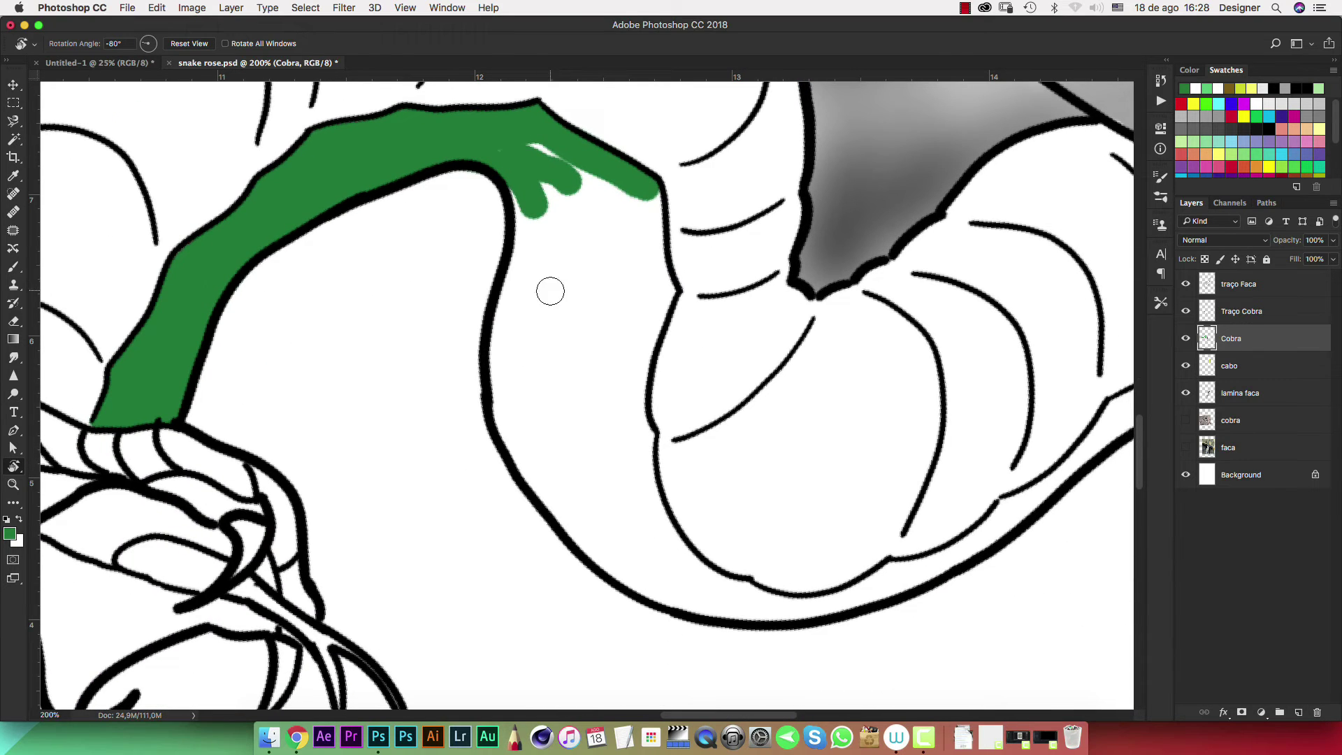
key("b")
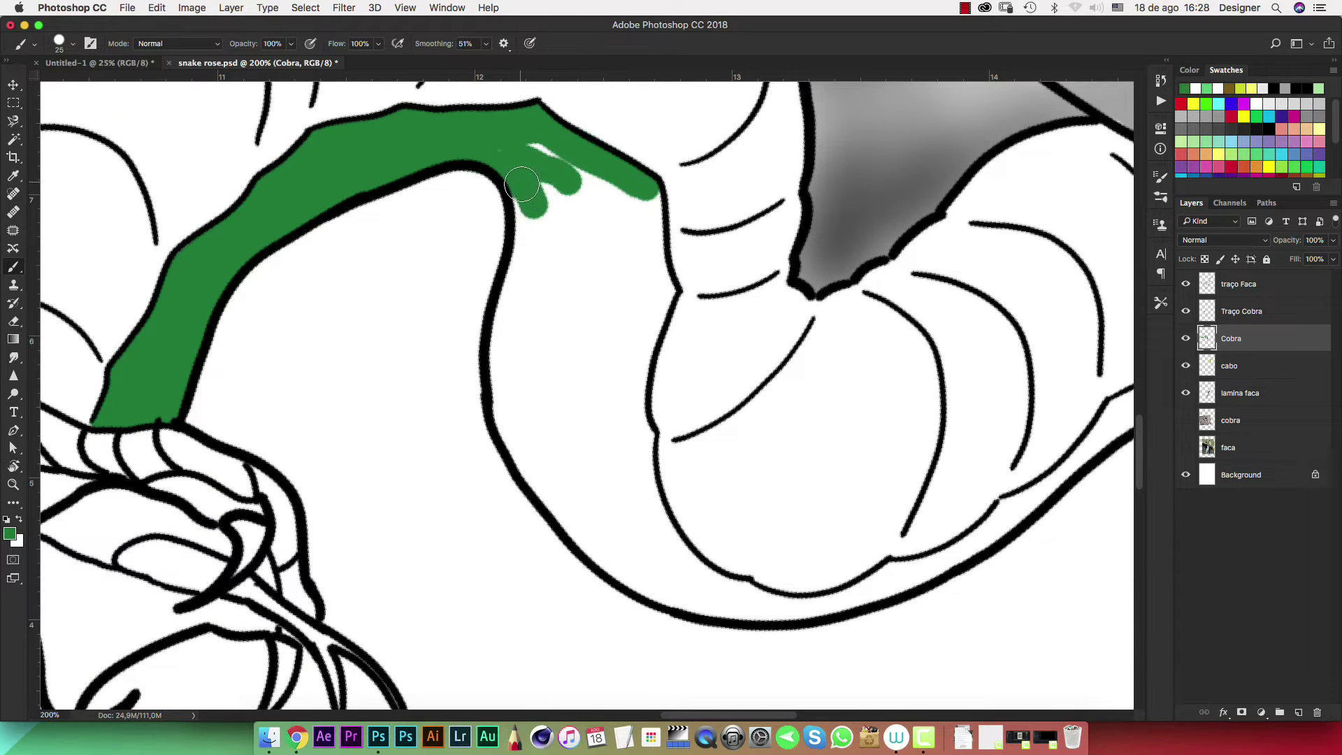
mouse_move(529, 237)
left_mouse_down()
mouse_move(510, 389)
mouse_move(524, 440)
mouse_move(624, 570)
mouse_move(706, 599)
mouse_move(602, 500)
left_mouse_up()
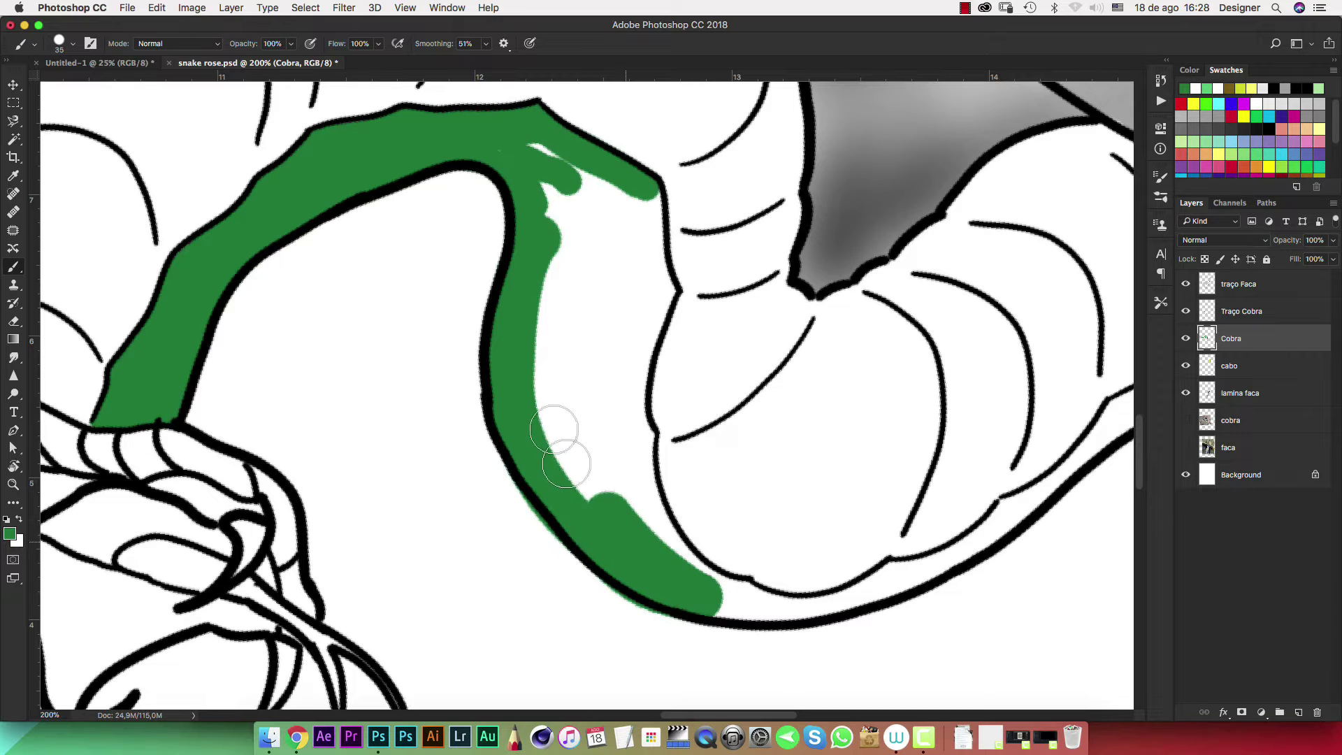
mouse_move(554, 429)
left_mouse_down()
mouse_move(555, 217)
mouse_move(539, 144)
mouse_move(569, 174)
mouse_move(635, 198)
mouse_move(646, 284)
mouse_move(661, 289)
mouse_move(631, 349)
mouse_move(638, 439)
left_mouse_up()
left_click_drag(639, 451, 669, 548)
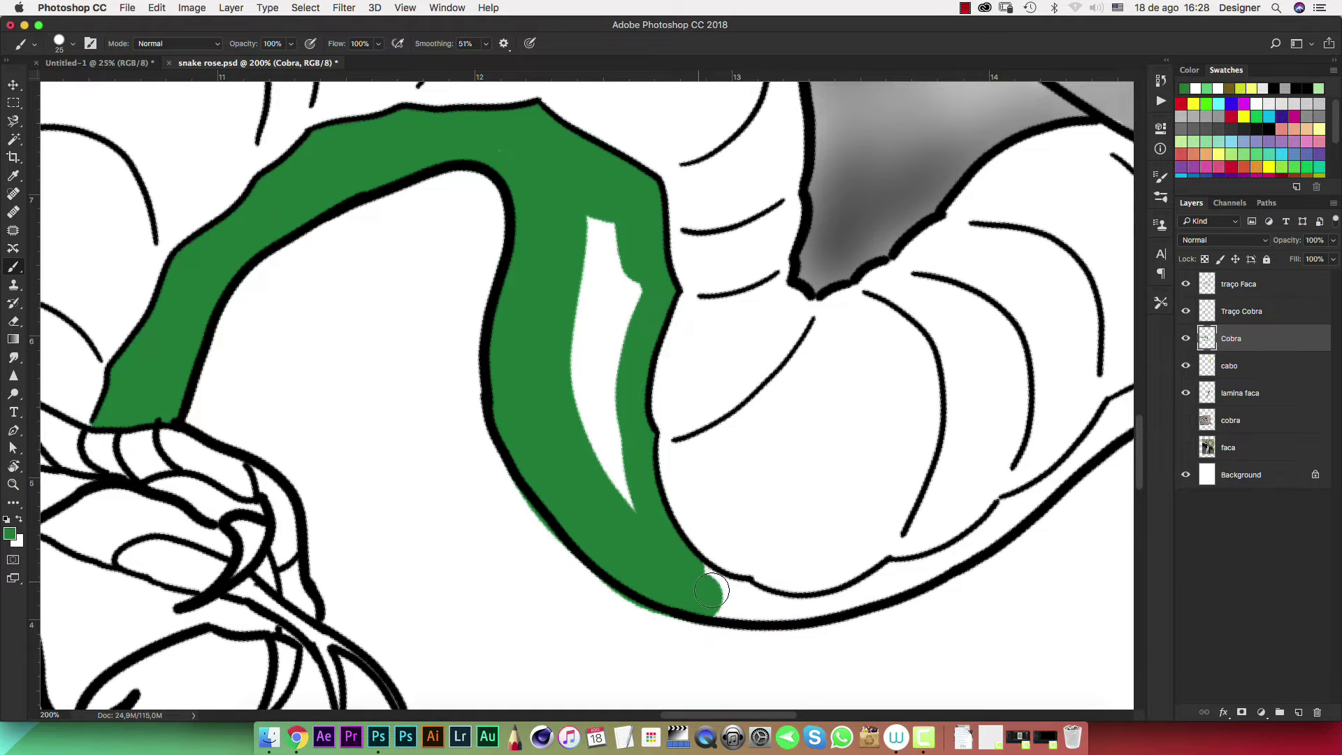
mouse_move(712, 591)
left_mouse_down()
mouse_move(733, 591)
mouse_move(666, 548)
mouse_move(605, 308)
mouse_move(631, 281)
mouse_move(600, 461)
left_mouse_up()
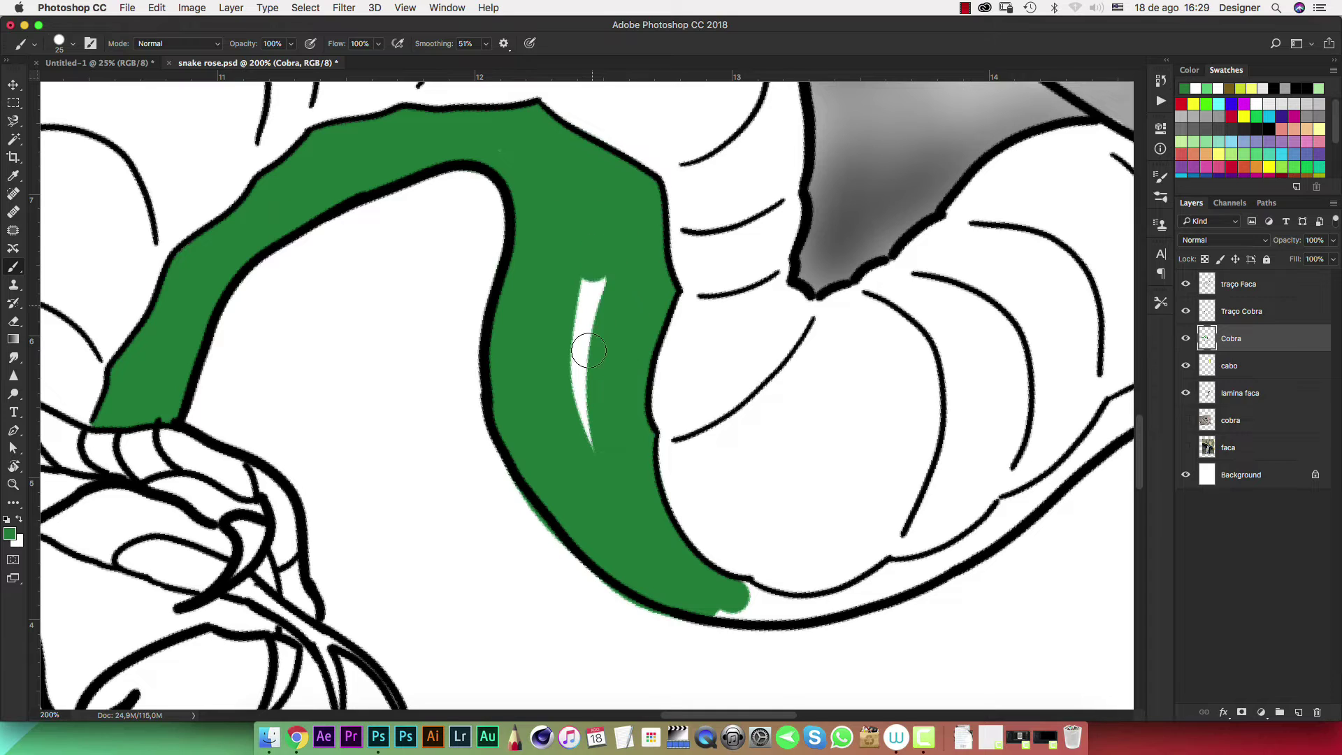
Paint green down the snake's outer edge on the lower coils with a slightly smaller brush
key("e")
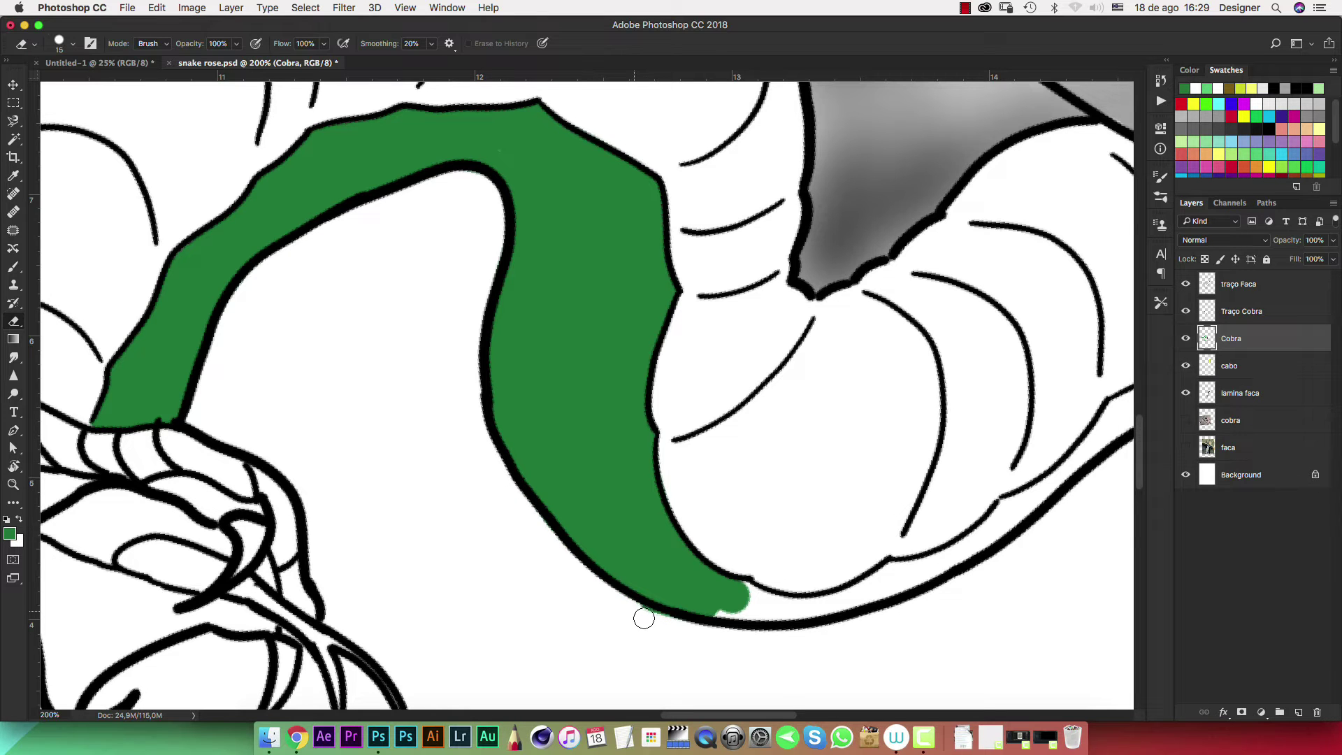
scroll(653, 577, "right", 8)
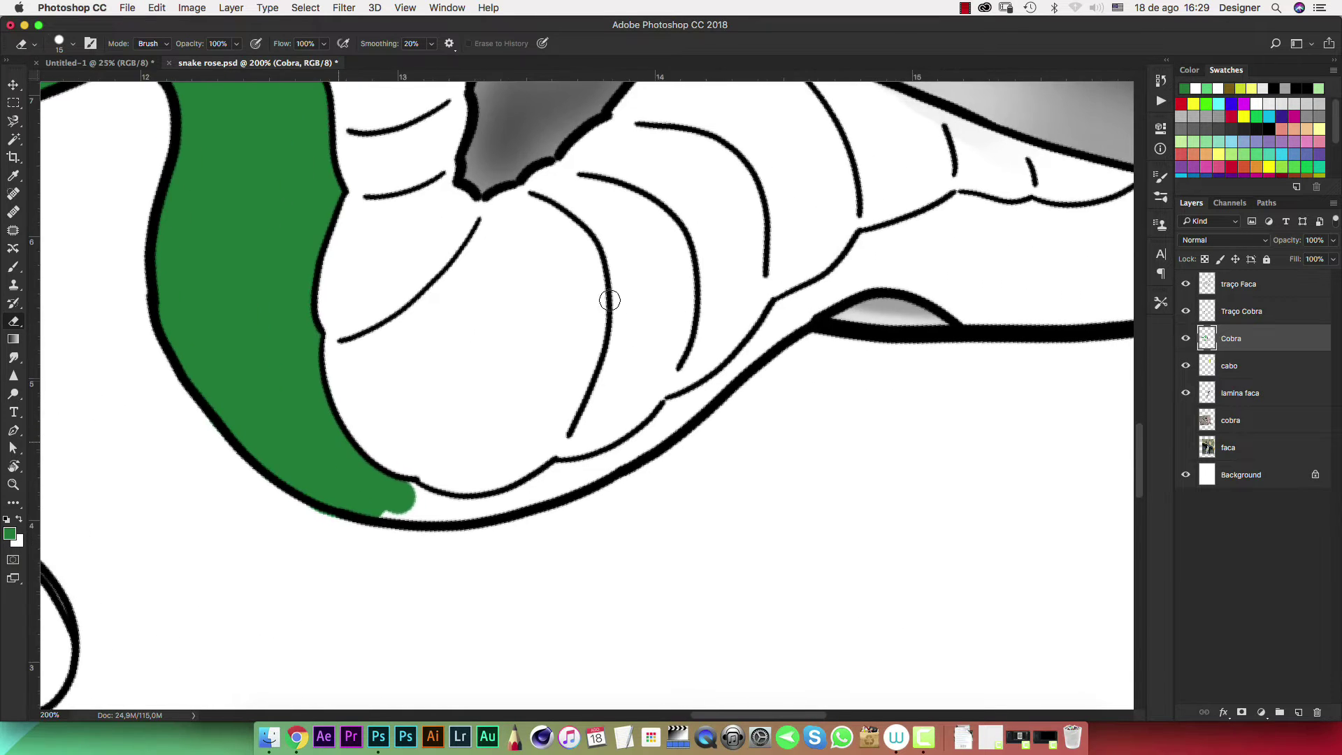
key("r")
left_click_drag(608, 301, 707, 460)
key("b")
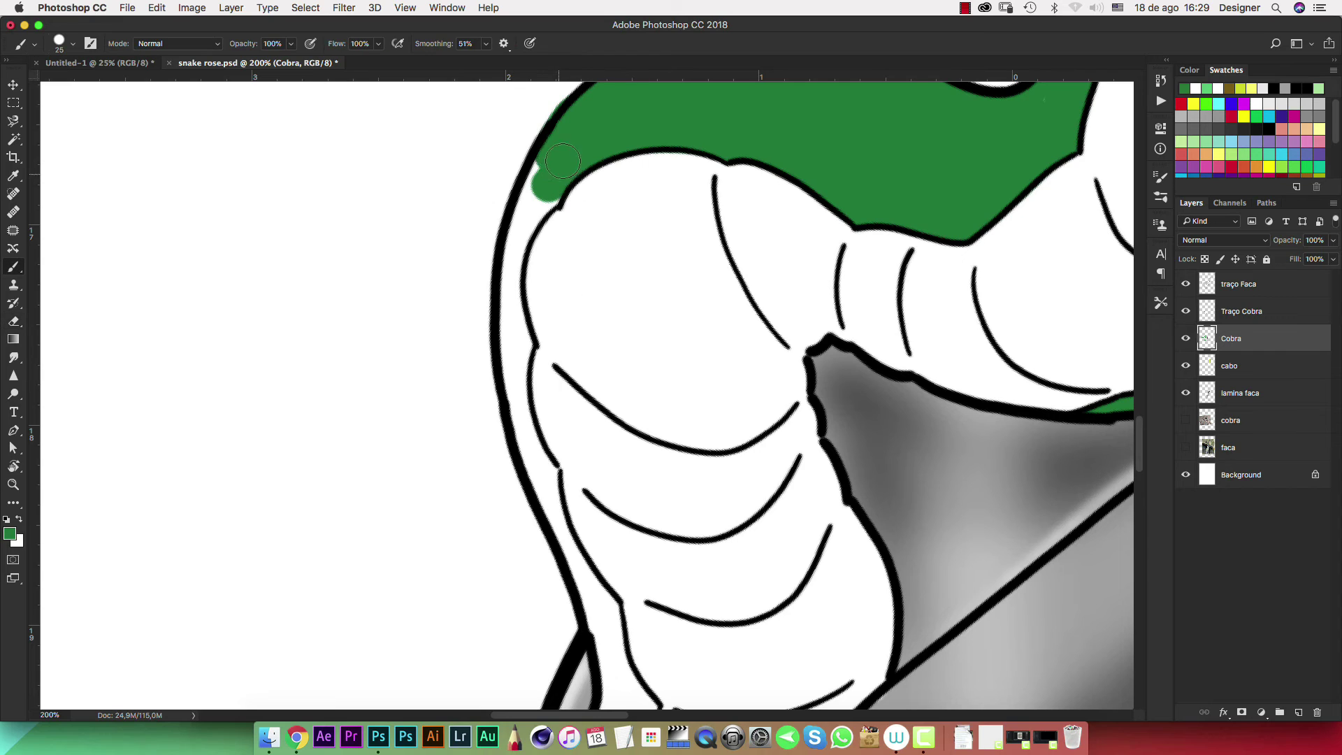
mouse_move(543, 175)
left_mouse_down()
mouse_move(509, 278)
mouse_move(514, 369)
left_mouse_up()
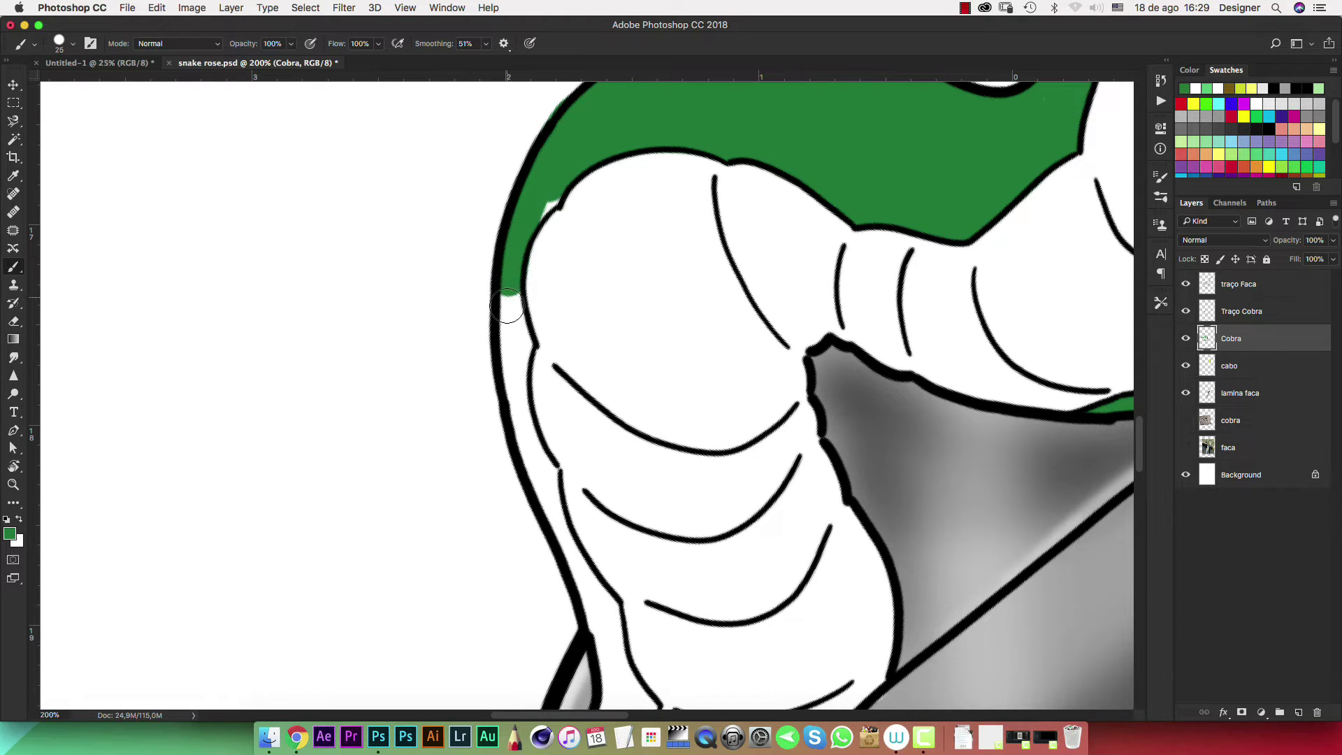
key("bracketleft")
left_click(513, 367)
mouse_move(513, 373)
left_mouse_down()
mouse_move(569, 569)
mouse_move(533, 450)
left_mouse_up()
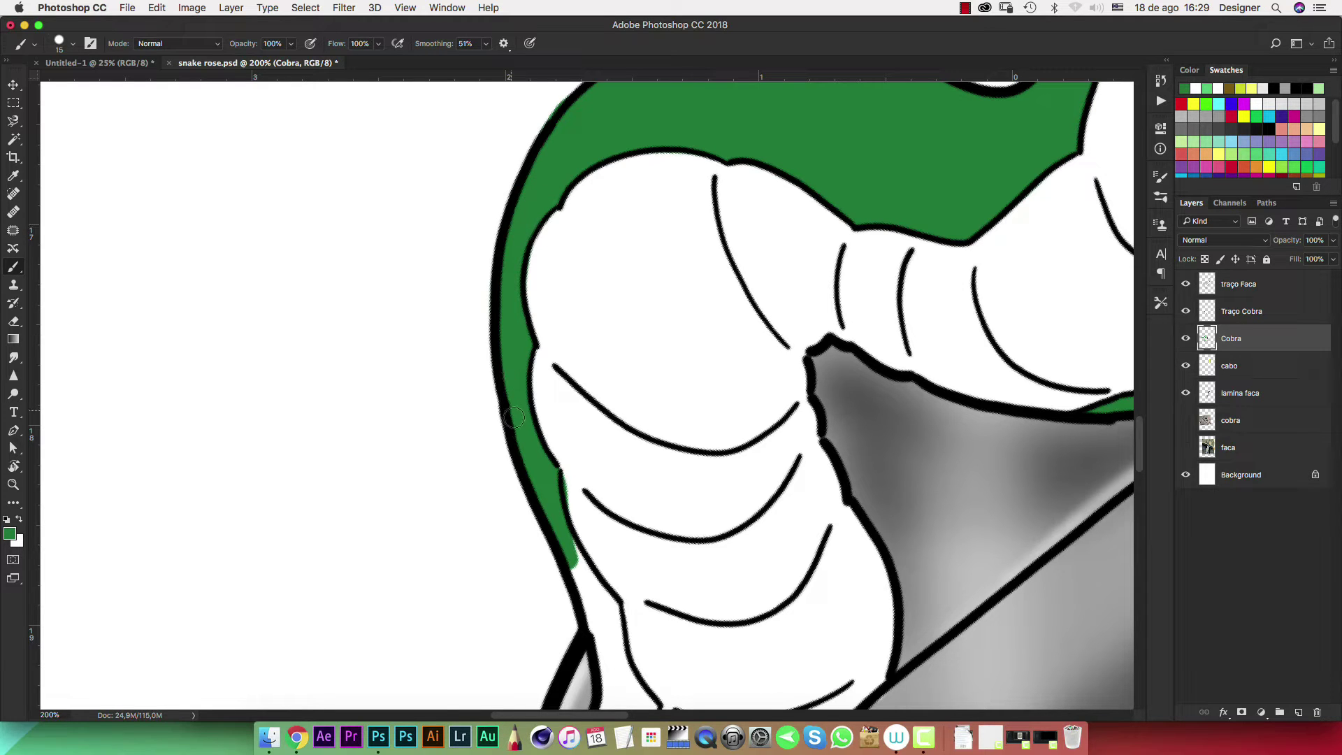
Continue the green band further down the outer edge, filling the white gap beside it
left_click_drag(525, 317, 472, 77)
mouse_move(508, 297)
left_mouse_down()
mouse_move(557, 371)
mouse_move(593, 485)
left_mouse_up()
left_click_drag(554, 425, 525, 338)
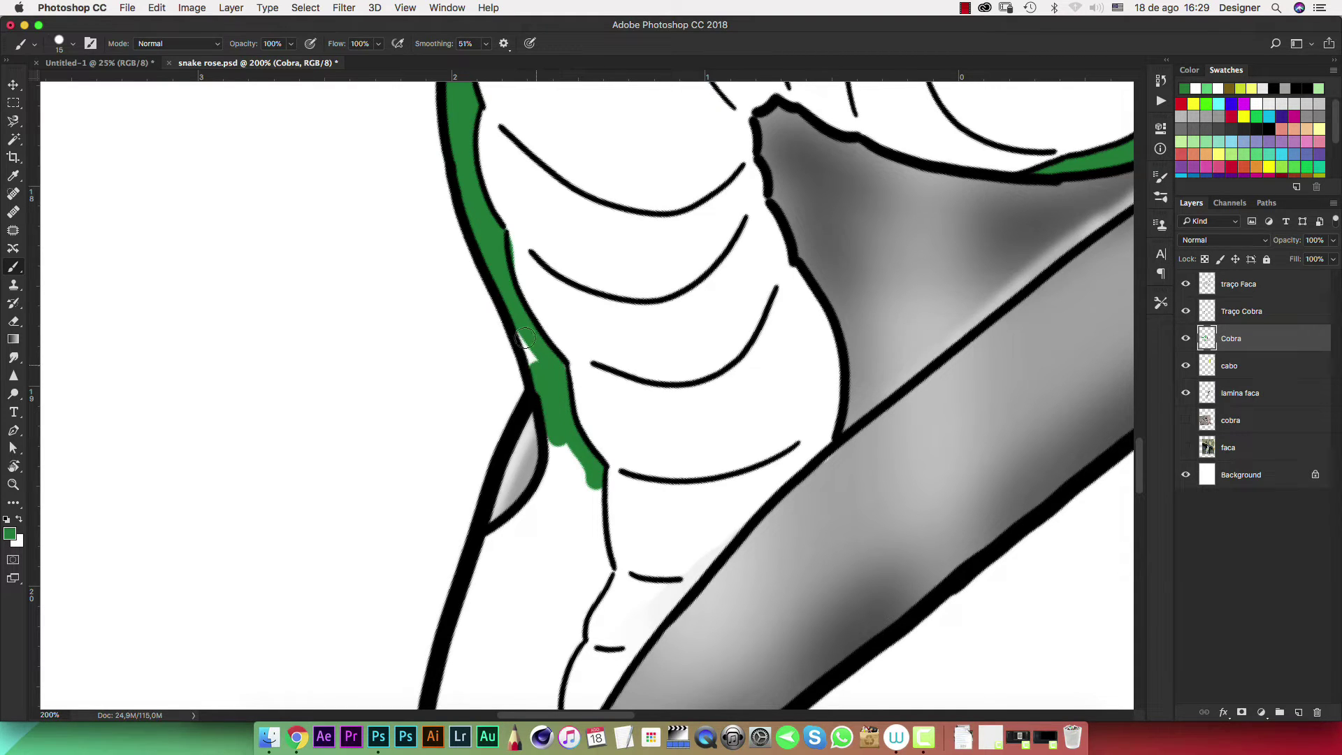
scroll(583, 446, "down", 5)
scroll(671, 347, "down", 1)
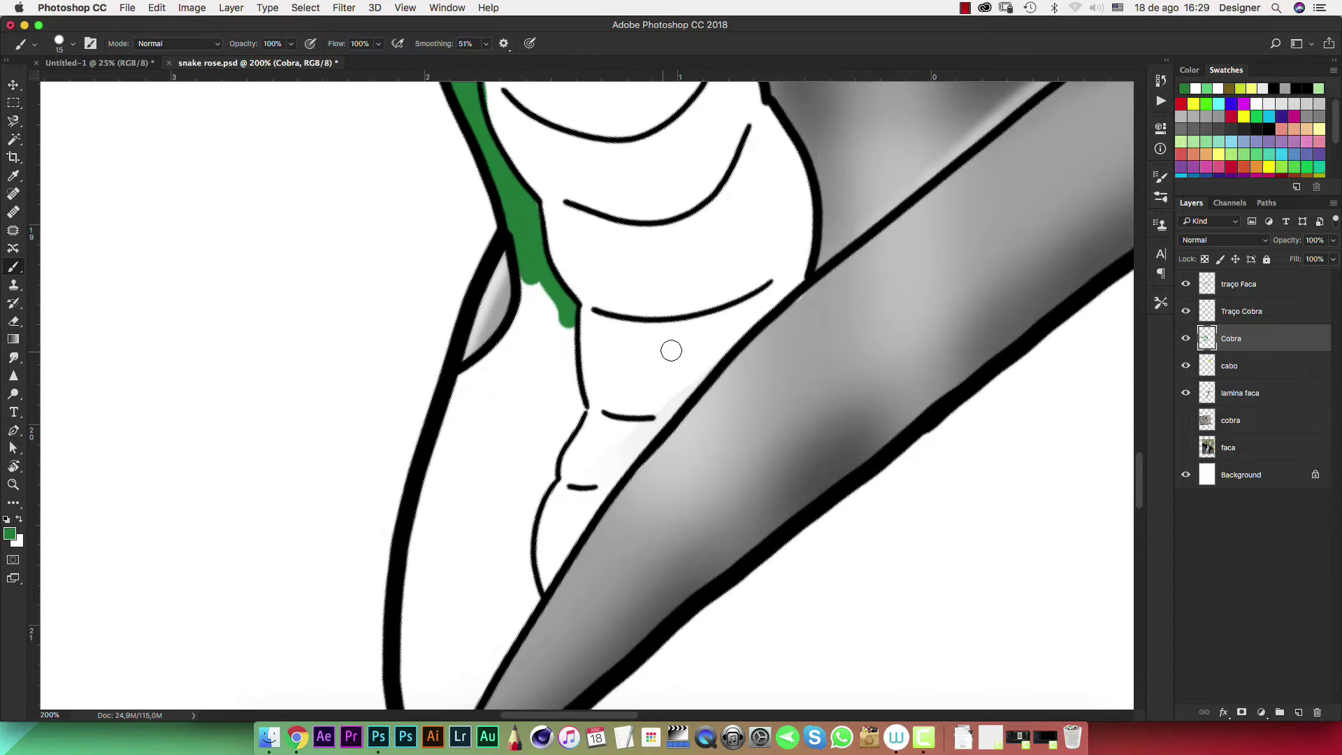
Rotate toward the tail and paint green along the inner edge of the outline
key("r")
left_click_drag(671, 347, 544, 360)
key("b")
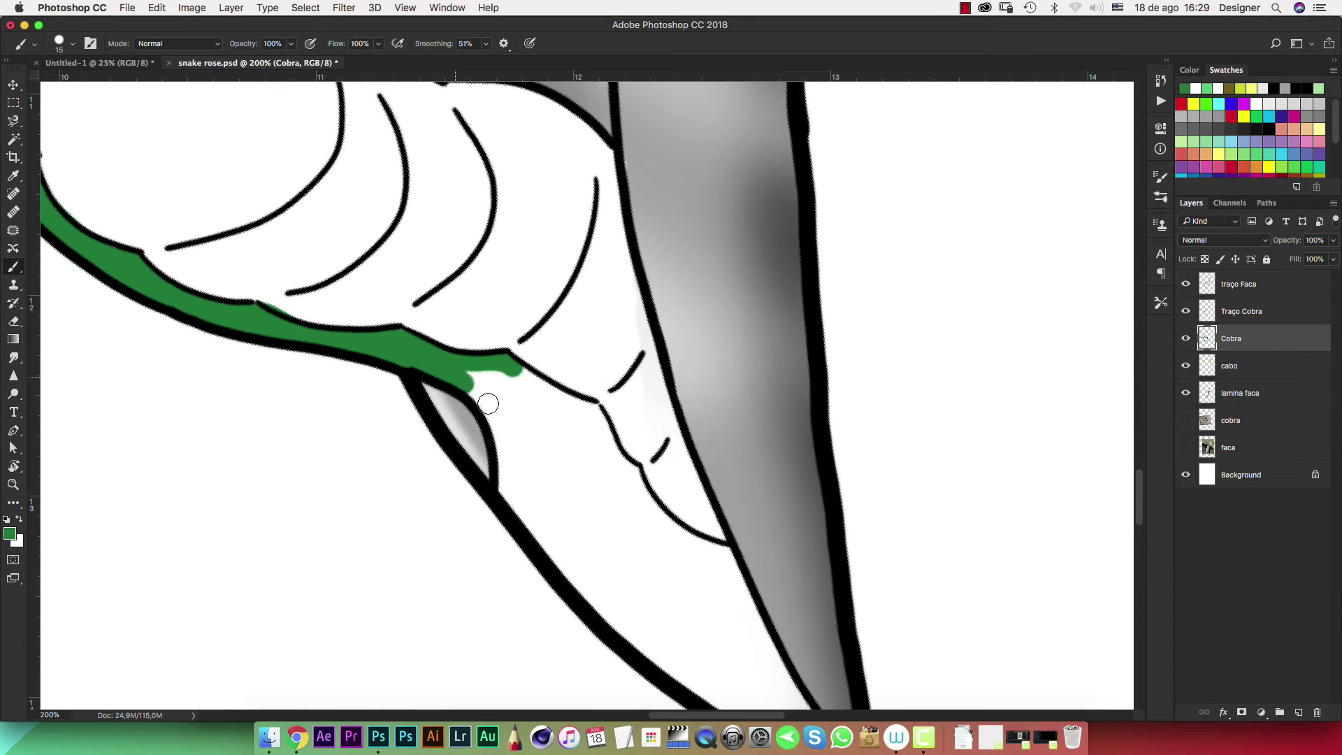
mouse_move(488, 403)
left_mouse_down()
mouse_move(517, 507)
mouse_move(641, 637)
mouse_move(680, 631)
left_mouse_up()
scroll(522, 363, "down", 3)
scroll(521, 363, "right", 2)
scroll(542, 410, "down", 2)
Reset the canvas rotation and paint a thick green stroke down to the tail tip beside the blade
key("r")
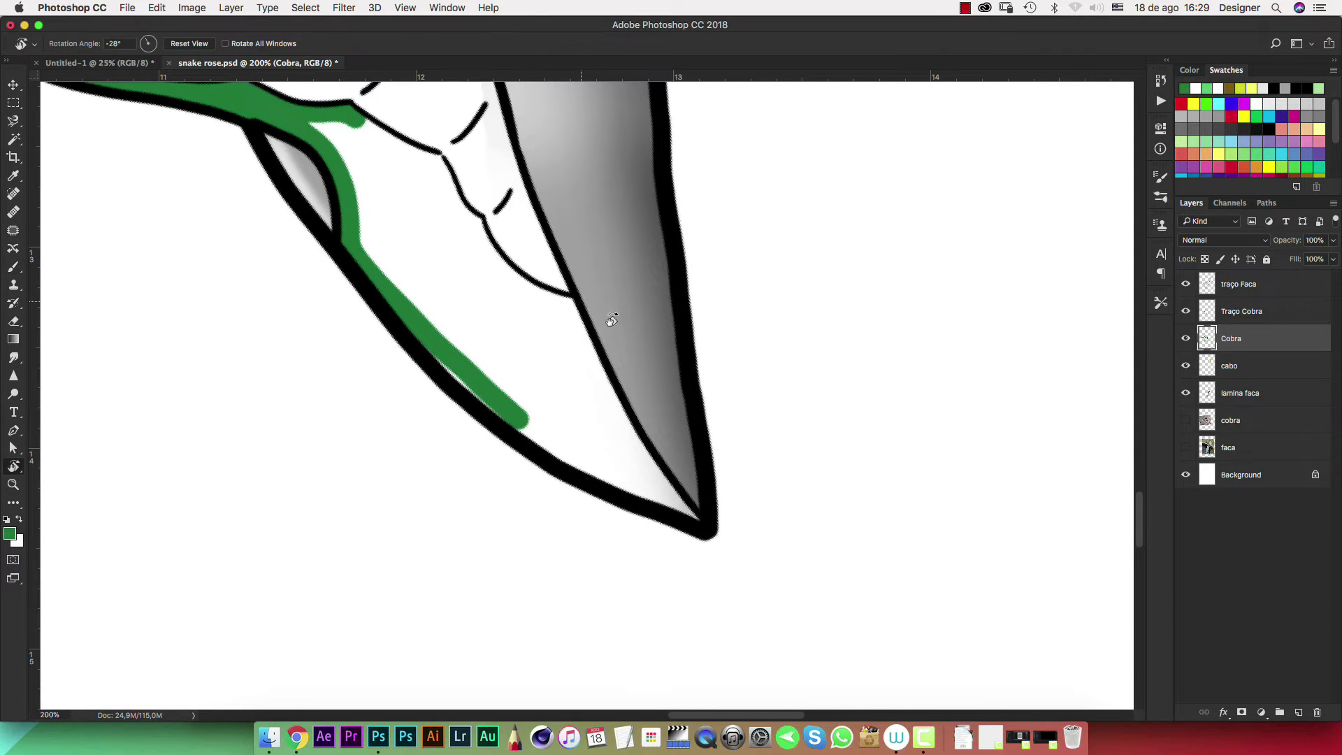
key("Escape")
key("b")
left_click_drag(504, 330, 565, 563)
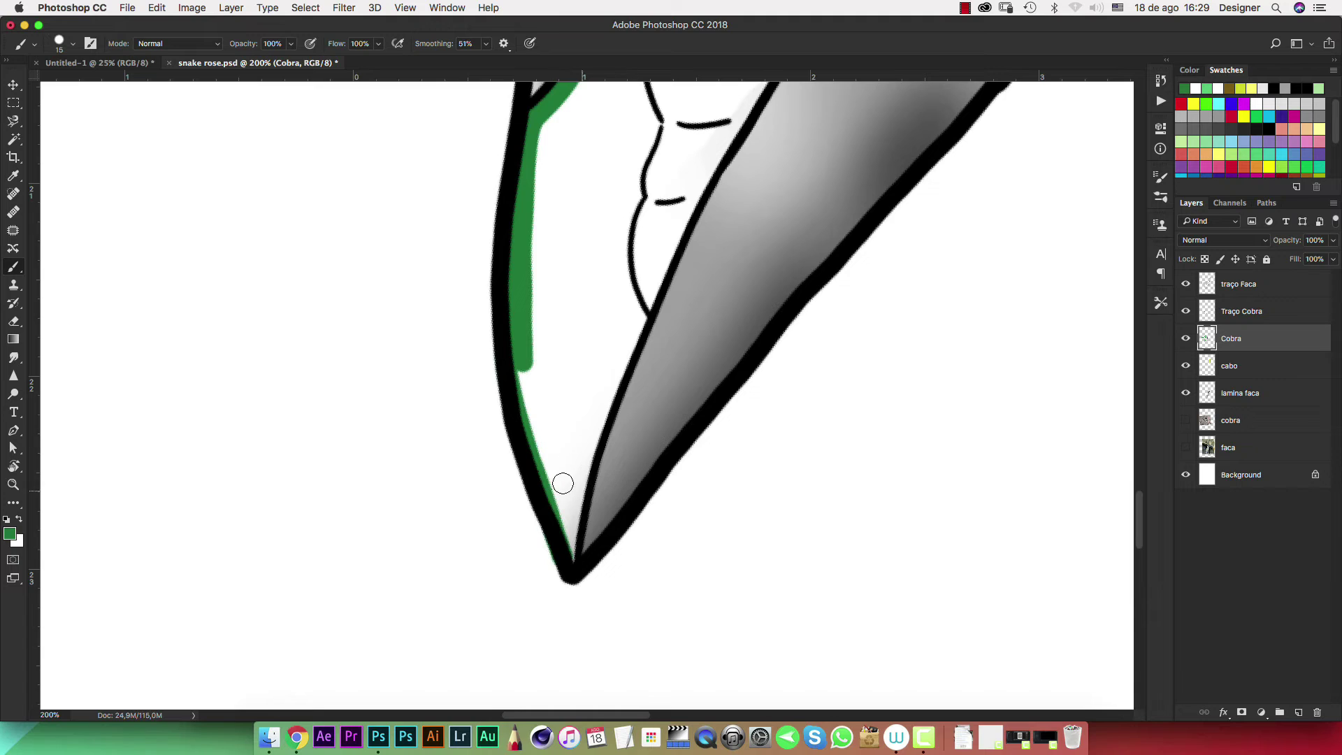
key("super+z")
mouse_move(573, 555)
left_mouse_down()
mouse_move(531, 370)
mouse_move(524, 245)
mouse_move(507, 311)
left_mouse_up()
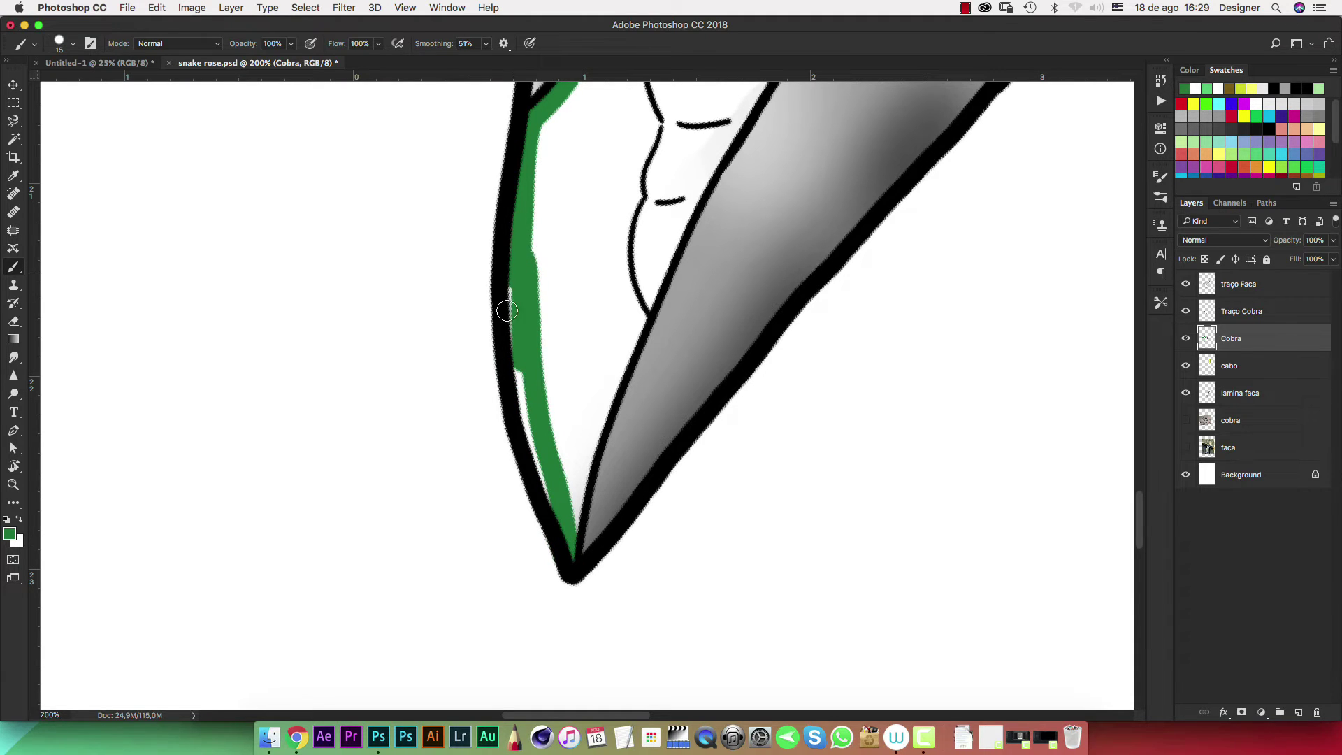
mouse_move(513, 383)
left_mouse_down()
mouse_move(556, 522)
mouse_move(639, 314)
mouse_move(617, 240)
mouse_move(634, 190)
left_mouse_up()
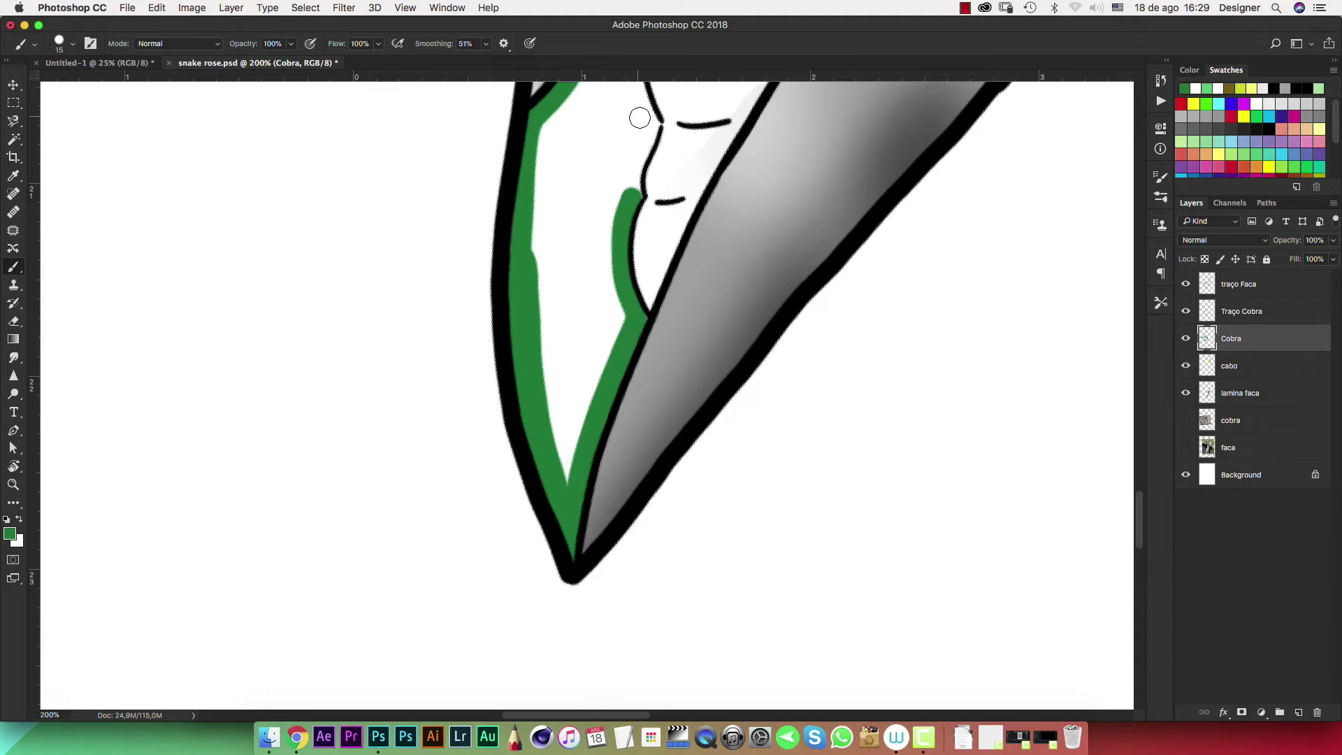
left_click_drag(648, 114, 629, 200)
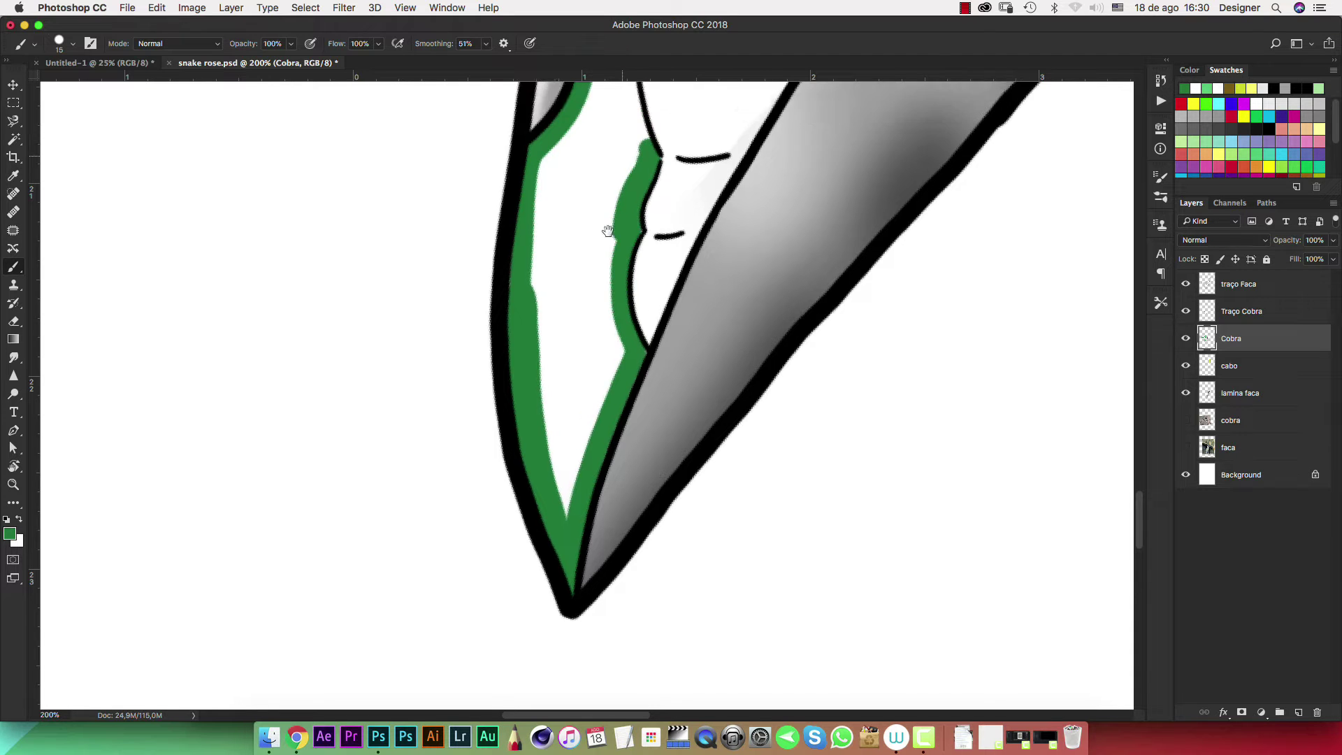
Cover the upper tail's white area green, leaving only a thin white highlight streak
left_click_drag(620, 136, 597, 258)
mouse_move(598, 154)
left_mouse_down()
mouse_move(630, 239)
mouse_move(614, 241)
mouse_move(587, 139)
mouse_move(516, 302)
mouse_move(526, 346)
mouse_move(588, 175)
mouse_move(607, 273)
mouse_move(580, 388)
mouse_move(593, 206)
mouse_move(569, 320)
mouse_move(568, 381)
mouse_move(587, 185)
left_mouse_up()
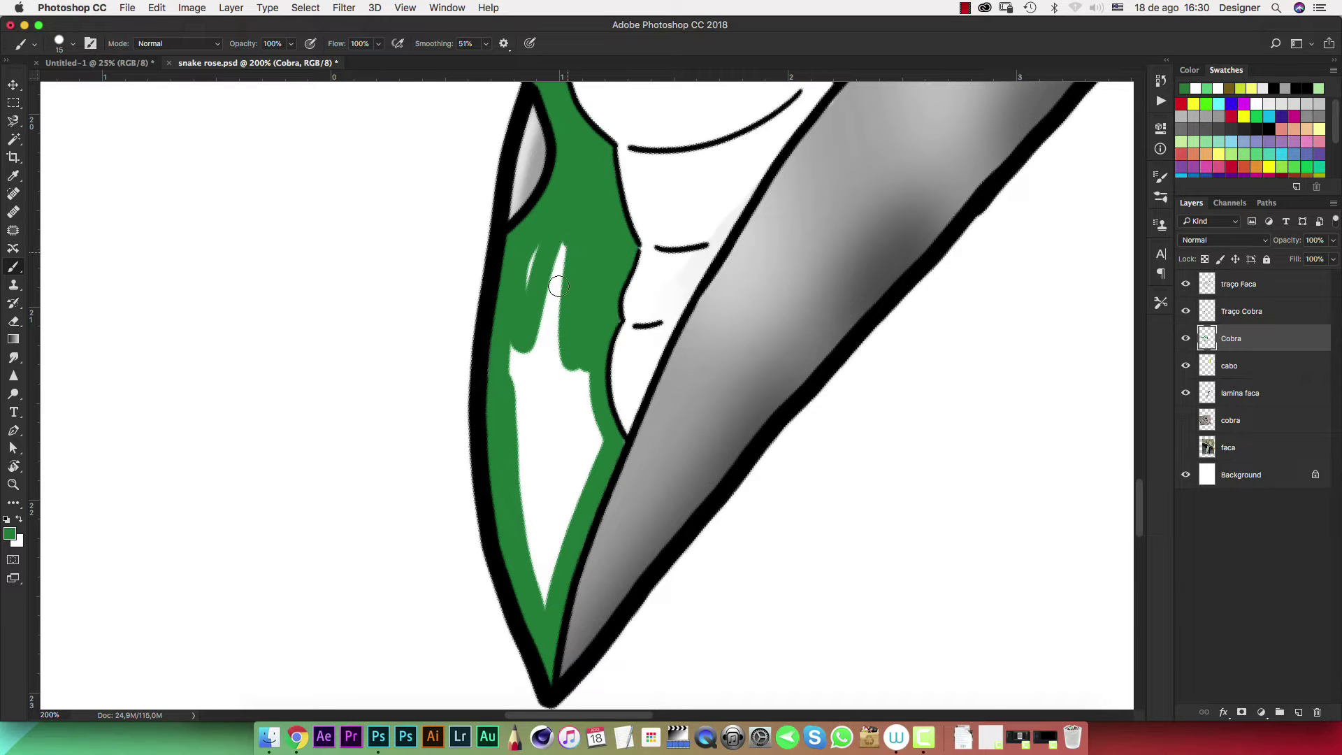
mouse_move(559, 286)
left_mouse_down()
mouse_move(551, 364)
mouse_move(559, 264)
left_mouse_up()
left_click_drag(541, 325, 530, 308)
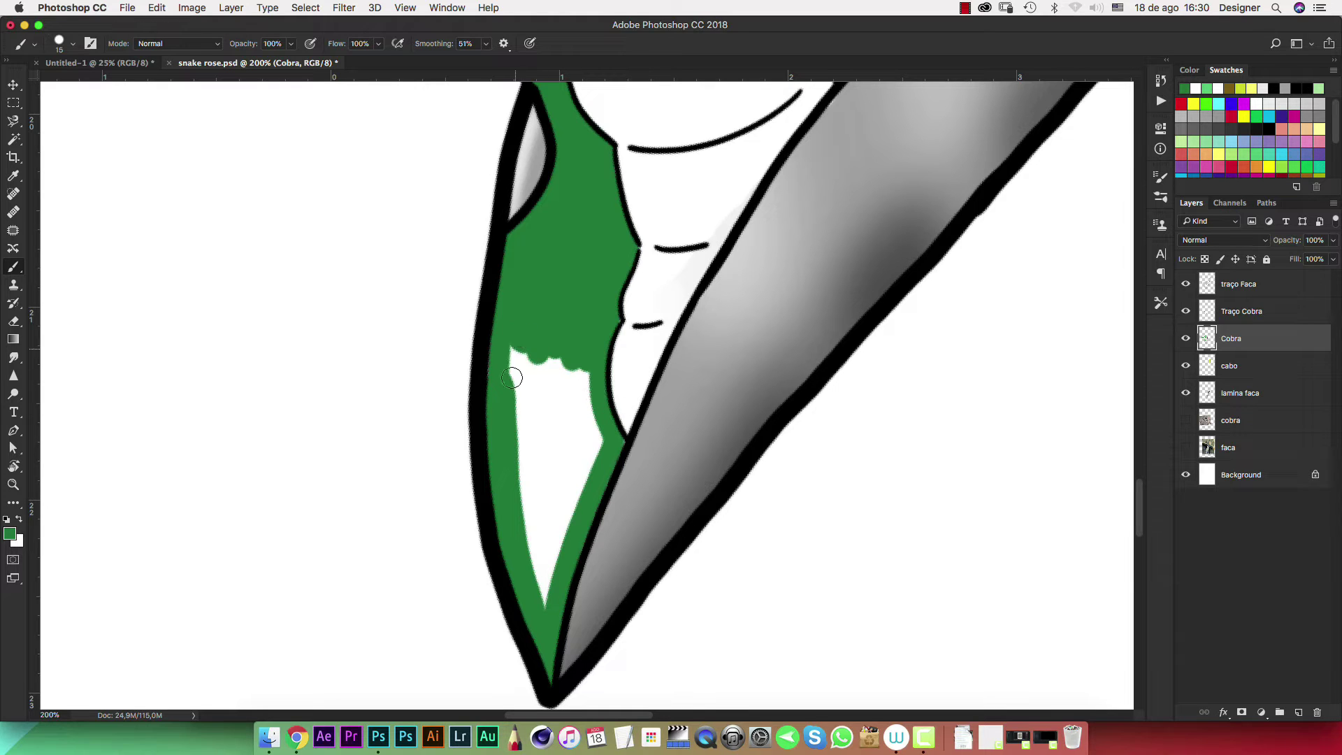
left_click_drag(512, 377, 546, 614)
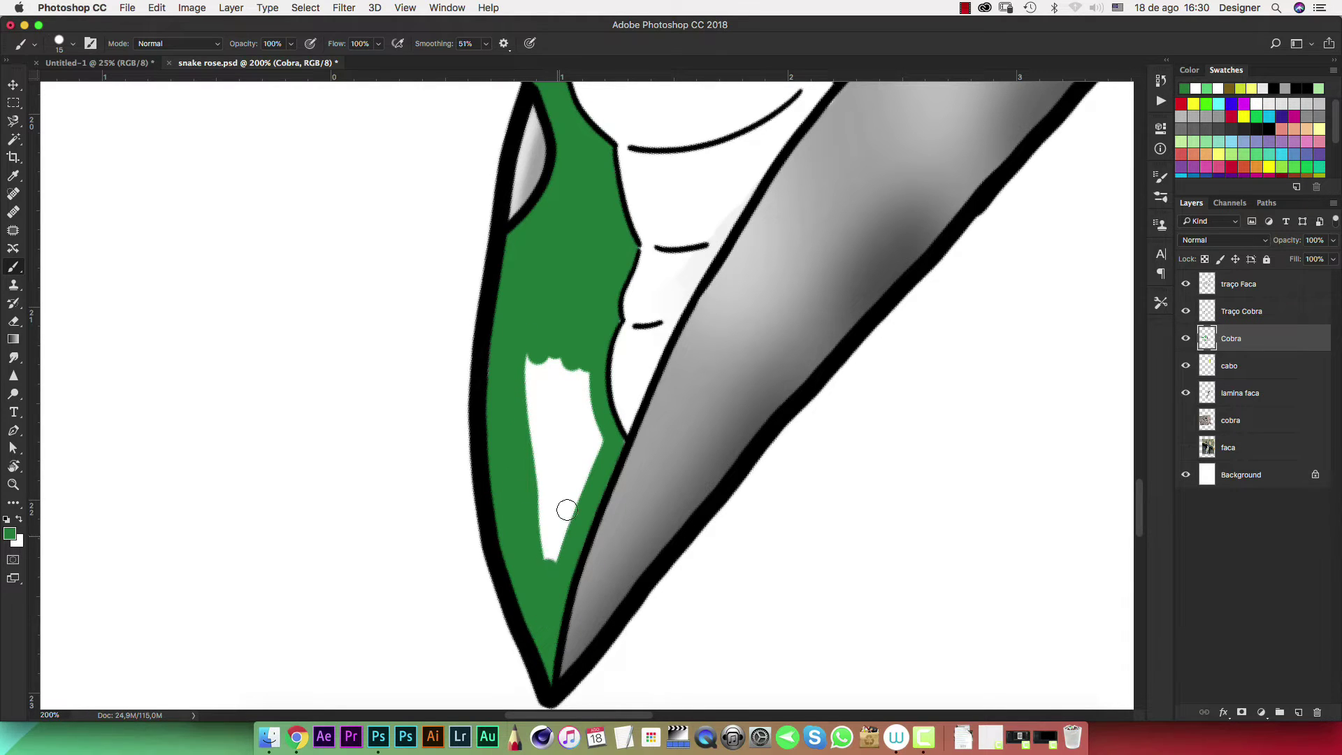
mouse_move(567, 509)
left_mouse_down()
mouse_move(594, 430)
mouse_move(583, 360)
mouse_move(548, 542)
left_mouse_up()
mouse_move(533, 449)
left_mouse_down()
mouse_move(528, 371)
mouse_move(555, 462)
left_mouse_up()
left_click_drag(563, 398, 548, 573)
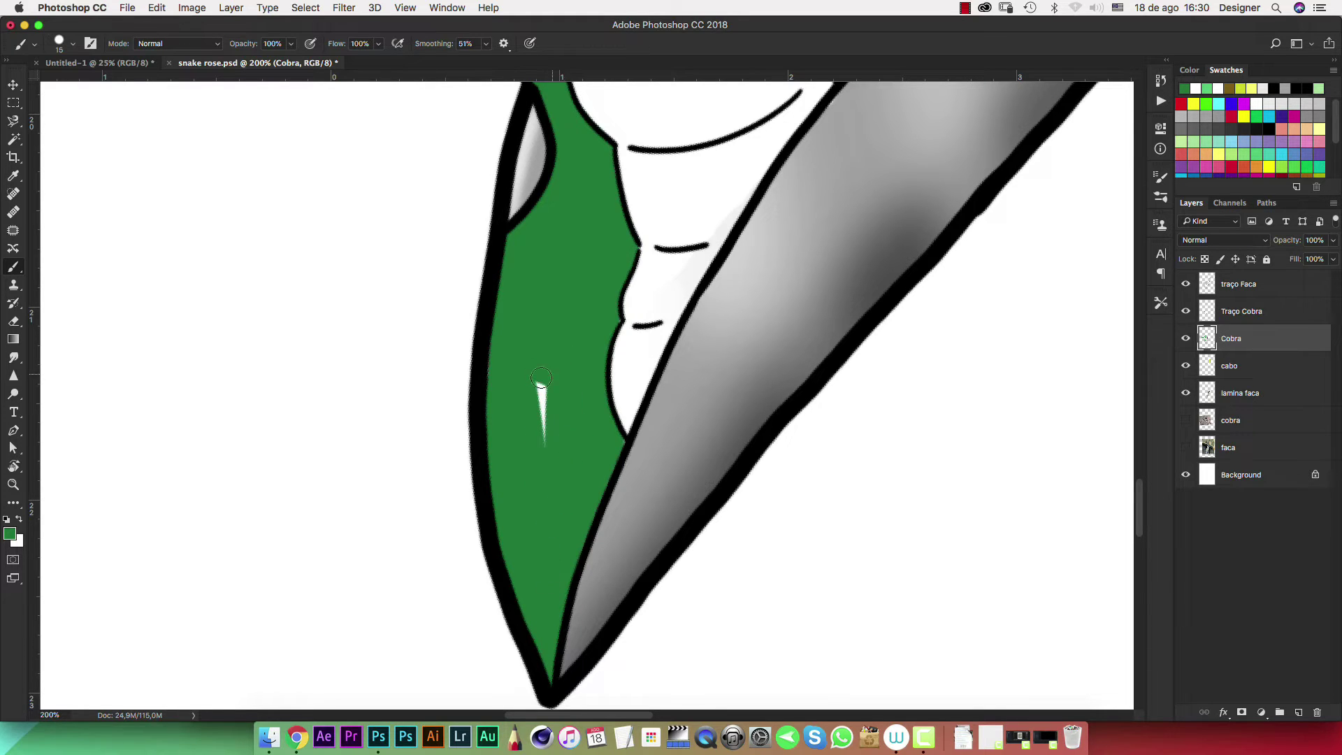
key("ctrl+minus")
Zoom in on the cobra's head and erase the green filling inside its eye
key("ctrl+minus")
key("ctrl+minus")
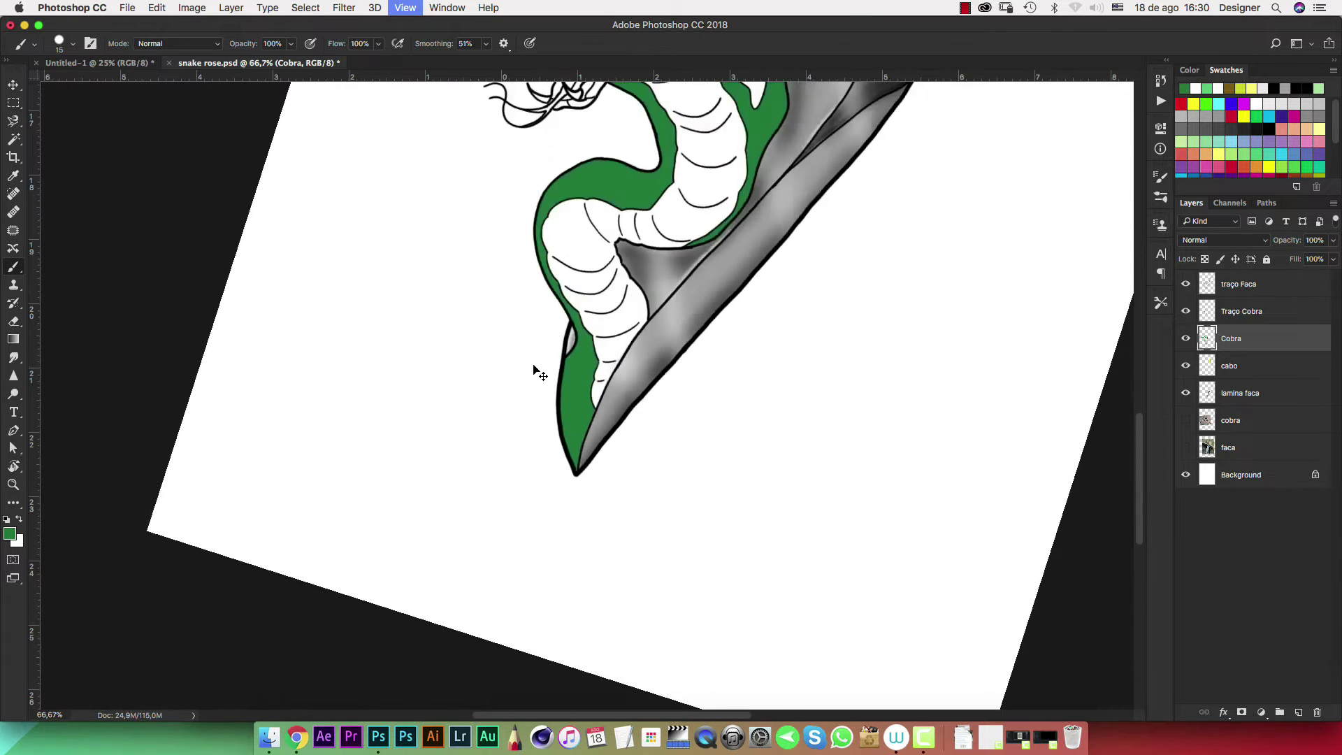
key("ctrl+minus")
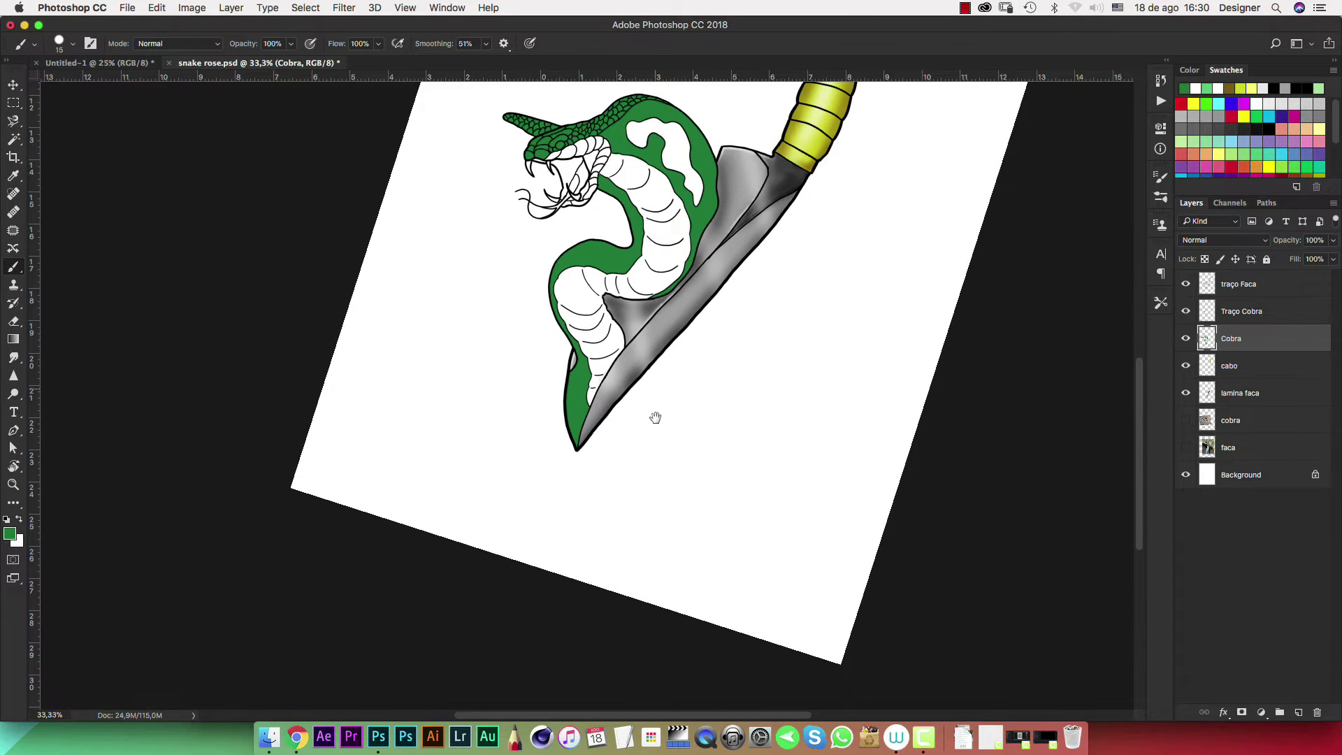
left_click_drag(655, 417, 650, 501)
key("ctrl+plus")
key("ctrl+plus")
key("ctrl+plus")
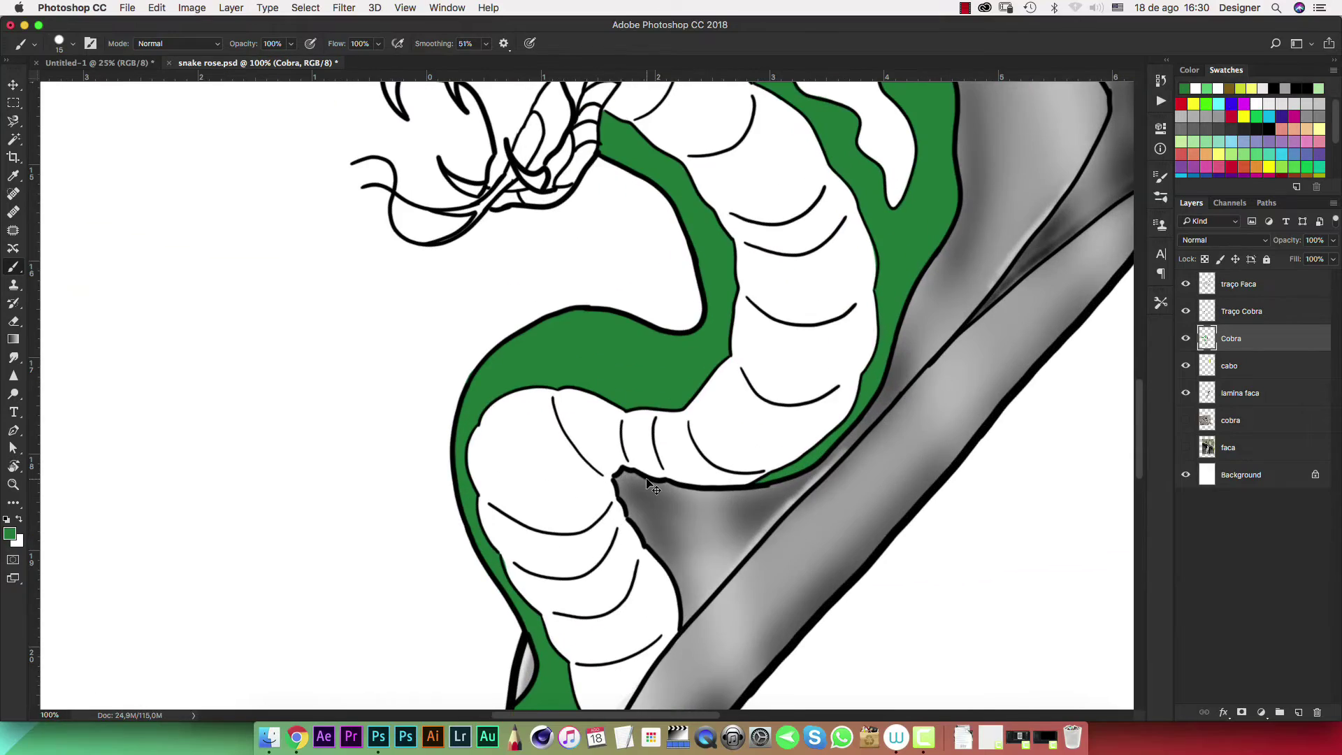
key("ctrl+plus")
key("ctrl+plus")
mouse_move(704, 239)
left_mouse_down()
mouse_move(675, 435)
mouse_move(630, 236)
mouse_move(657, 528)
left_mouse_up()
mouse_move(635, 280)
left_mouse_down()
mouse_move(599, 534)
mouse_move(739, 394)
left_mouse_up()
key("e")
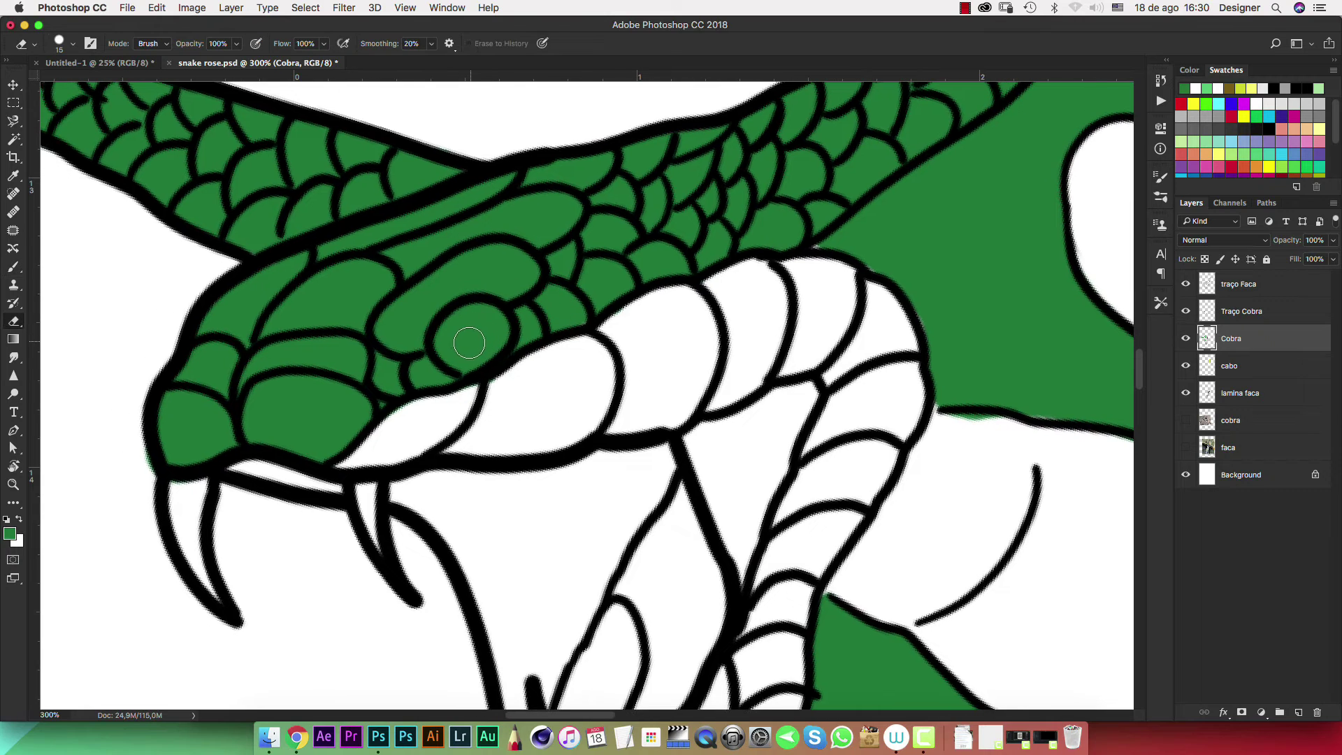
mouse_move(468, 360)
left_mouse_down()
mouse_move(439, 337)
mouse_move(451, 315)
mouse_move(483, 310)
mouse_move(496, 338)
mouse_move(489, 318)
left_mouse_up()
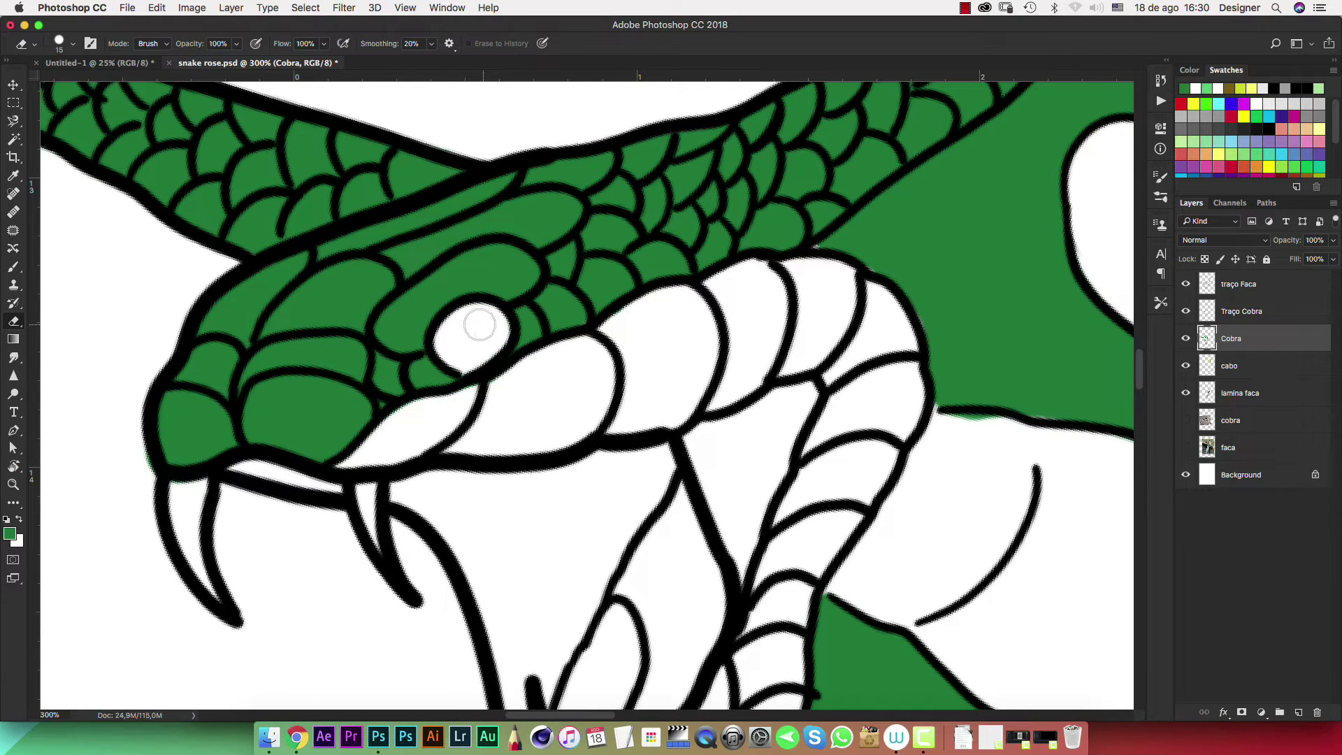
key("super+minus")
key("super+minus")
key("super+minus")
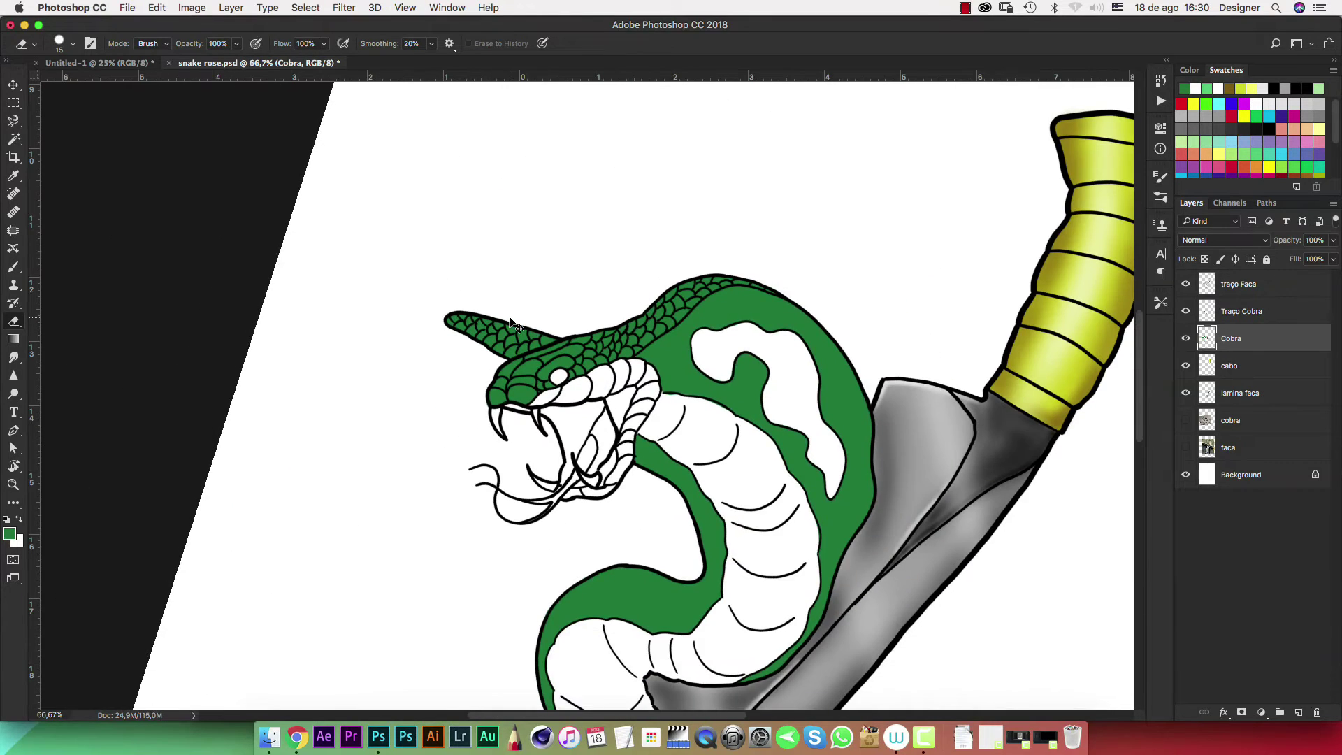
key("super+minus")
key("super+minus")
Sample the knife handle's pale yellow as the brush colour, then frame the cobra's head
key("r")
mouse_move(729, 389)
left_mouse_down()
mouse_move(635, 210)
mouse_move(612, 329)
left_mouse_up()
key("super+plus")
key("super+plus")
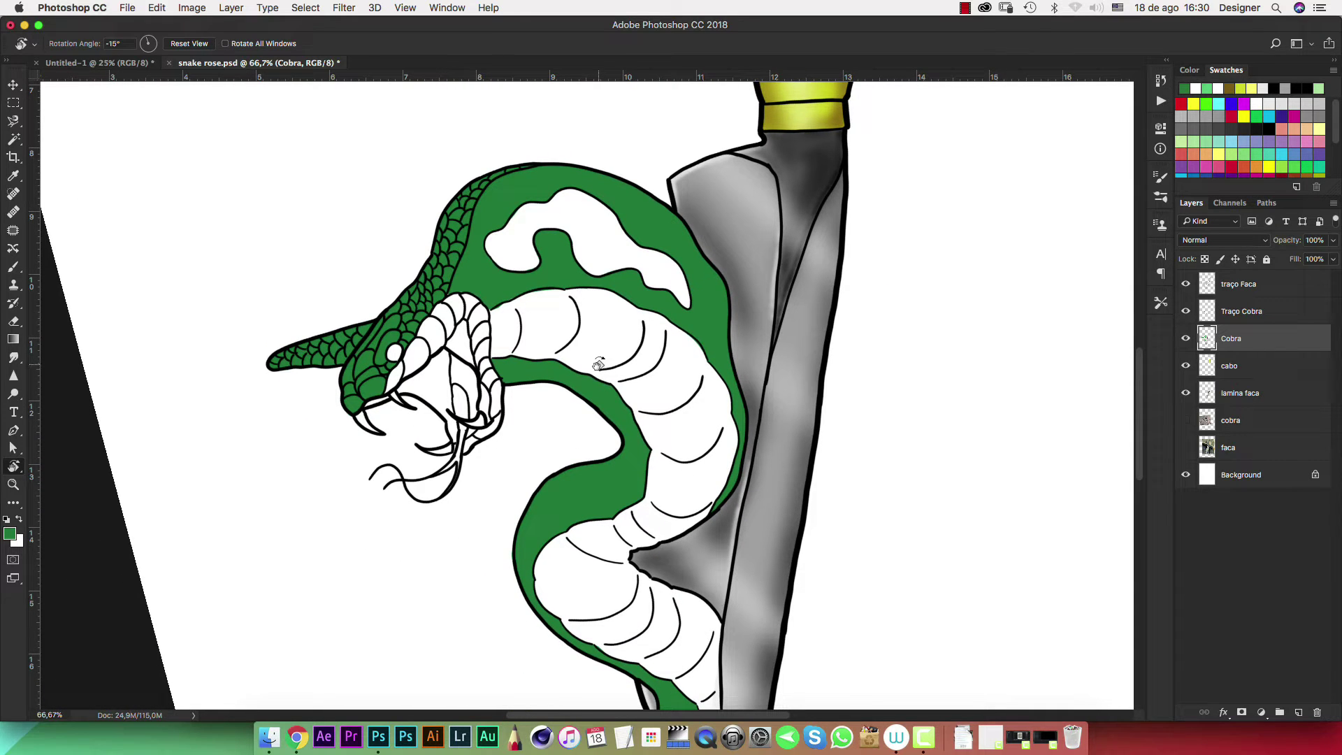
key("b")
left_click(805, 108, "alt")
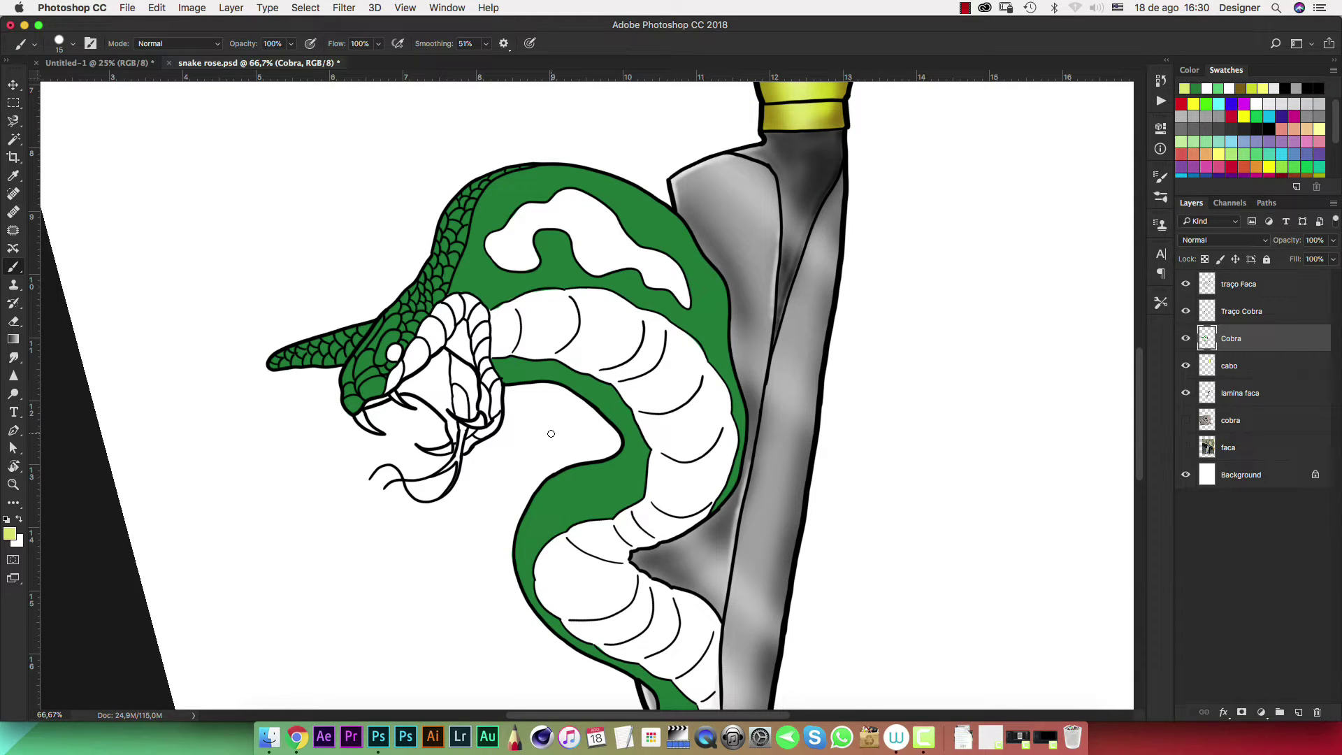
left_click(804, 110, "alt")
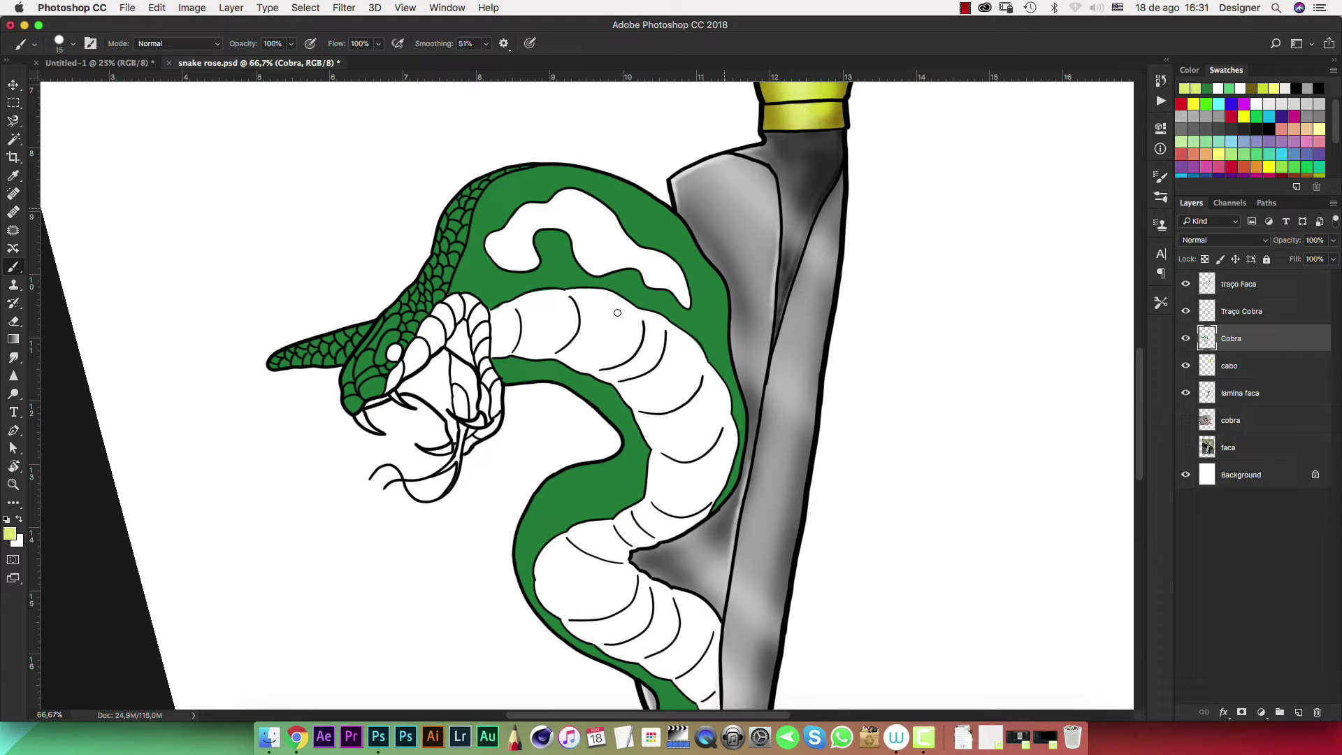
left_click(495, 275, "alt")
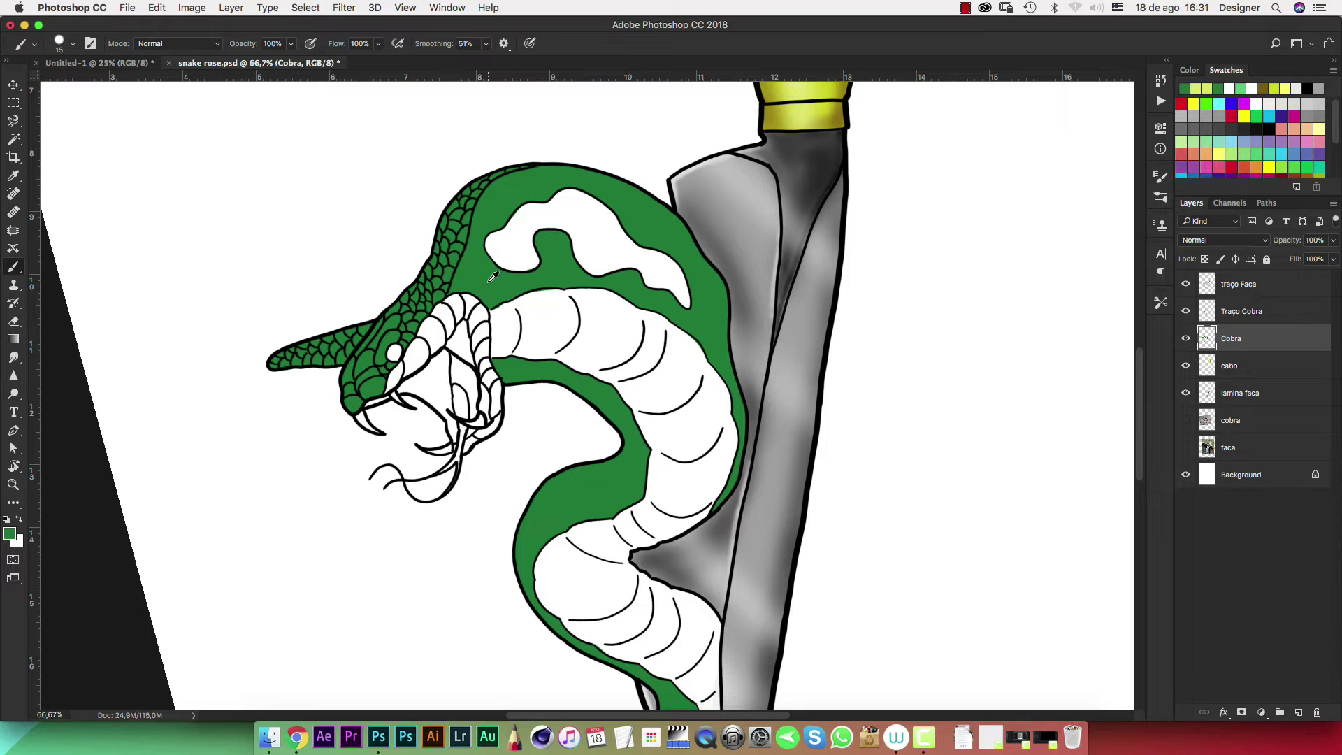
left_click(791, 122, "alt")
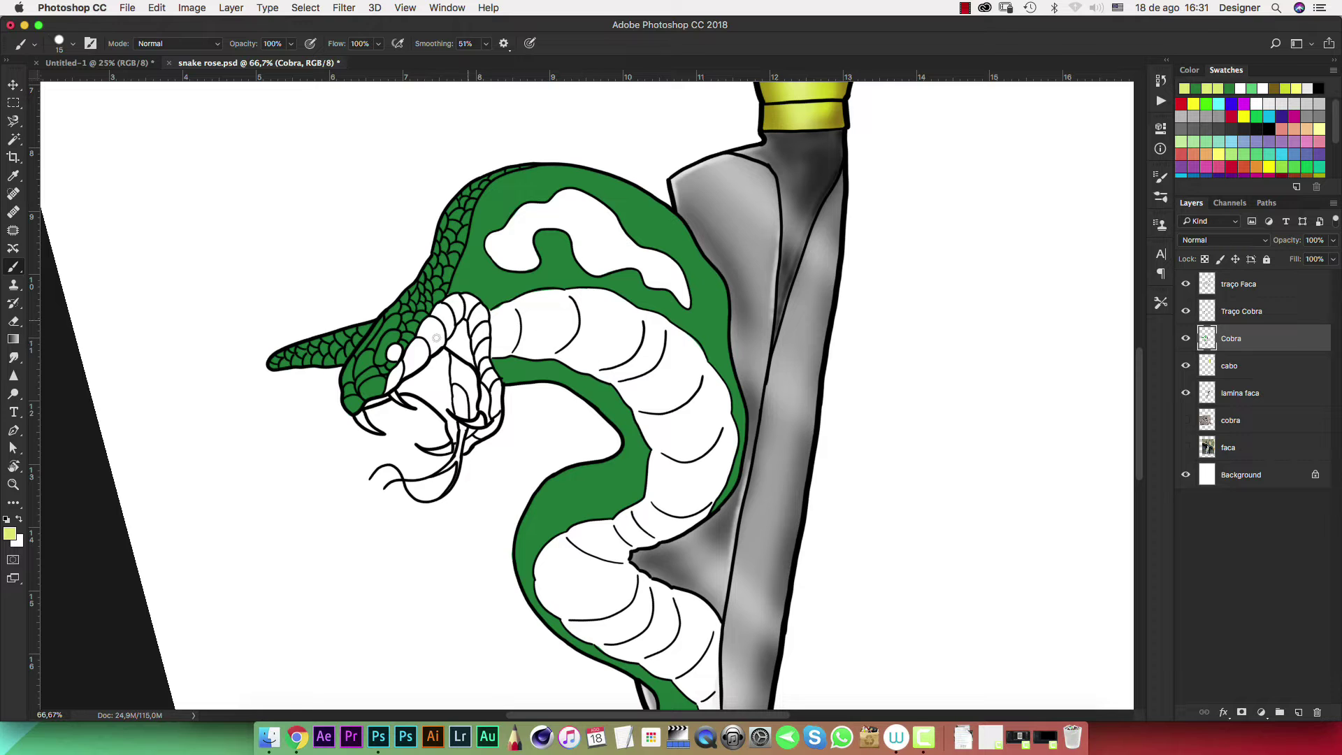
scroll(496, 318, "up", 3)
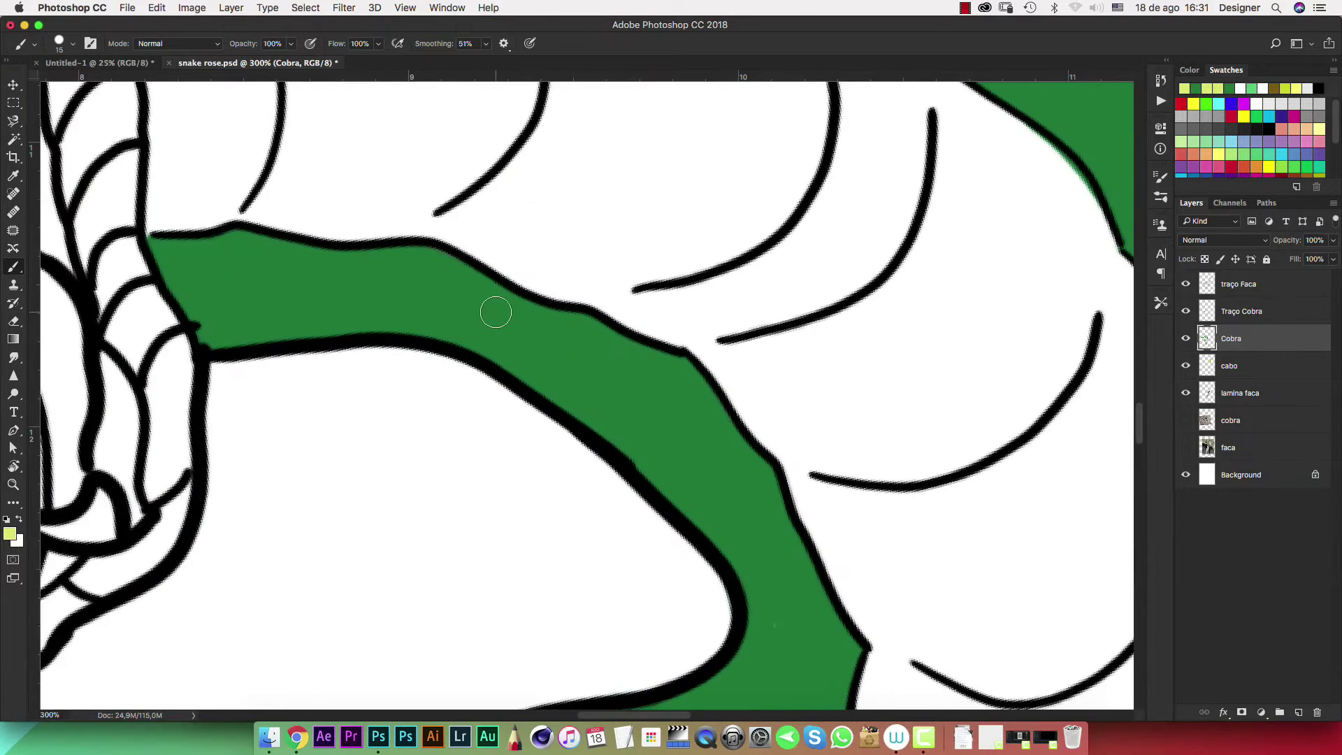
left_click_drag(709, 423, 959, 545)
mouse_move(629, 419)
left_mouse_down()
mouse_move(743, 476)
mouse_move(938, 292)
left_mouse_up()
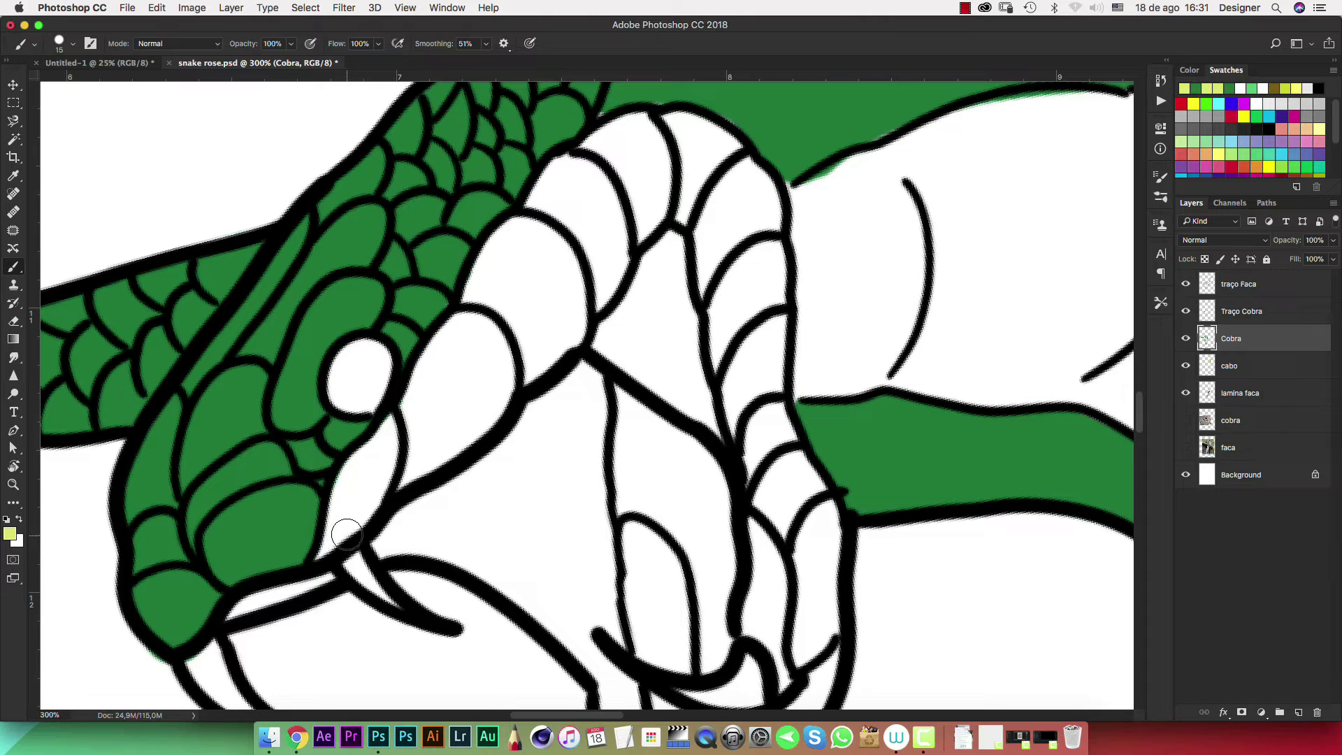
key("bracketleft")
Paint the fang edge and the first jaw scales pale yellow, covering the white streaks
mouse_move(332, 531)
left_mouse_down()
mouse_move(360, 453)
mouse_move(389, 421)
left_mouse_up()
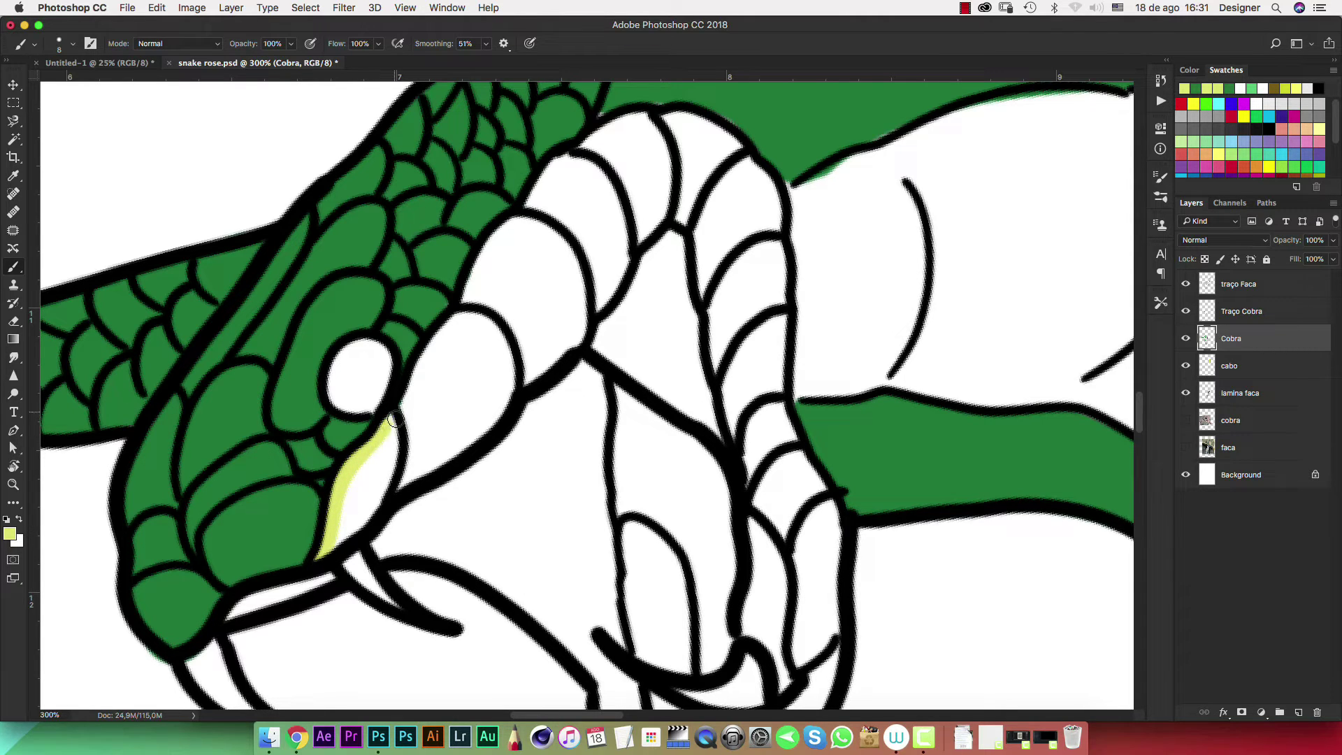
mouse_move(352, 529)
left_mouse_down()
mouse_move(326, 546)
mouse_move(384, 442)
left_mouse_up()
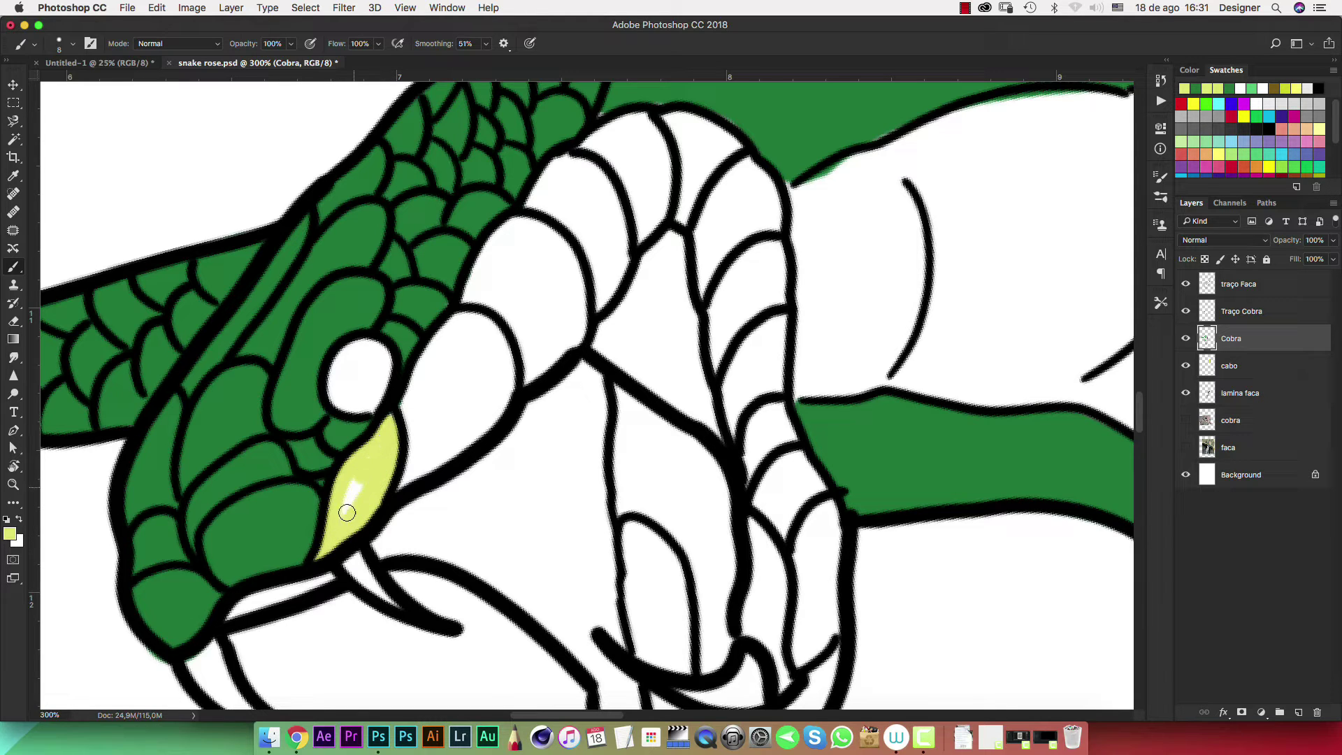
left_click_drag(347, 513, 346, 497)
key("bracketright")
mouse_move(417, 473)
left_mouse_down()
mouse_move(494, 319)
mouse_move(480, 301)
mouse_move(411, 410)
mouse_move(499, 238)
mouse_move(562, 162)
mouse_move(664, 112)
mouse_move(731, 151)
mouse_move(780, 232)
mouse_move(773, 381)
mouse_move(795, 484)
mouse_move(751, 462)
mouse_move(705, 260)
mouse_move(678, 210)
mouse_move(698, 365)
left_mouse_up()
mouse_move(697, 366)
left_mouse_down()
mouse_move(727, 436)
mouse_move(595, 350)
mouse_move(592, 327)
mouse_move(657, 219)
mouse_move(638, 291)
mouse_move(690, 392)
mouse_move(659, 255)
mouse_move(612, 335)
mouse_move(671, 368)
mouse_move(636, 300)
left_mouse_up()
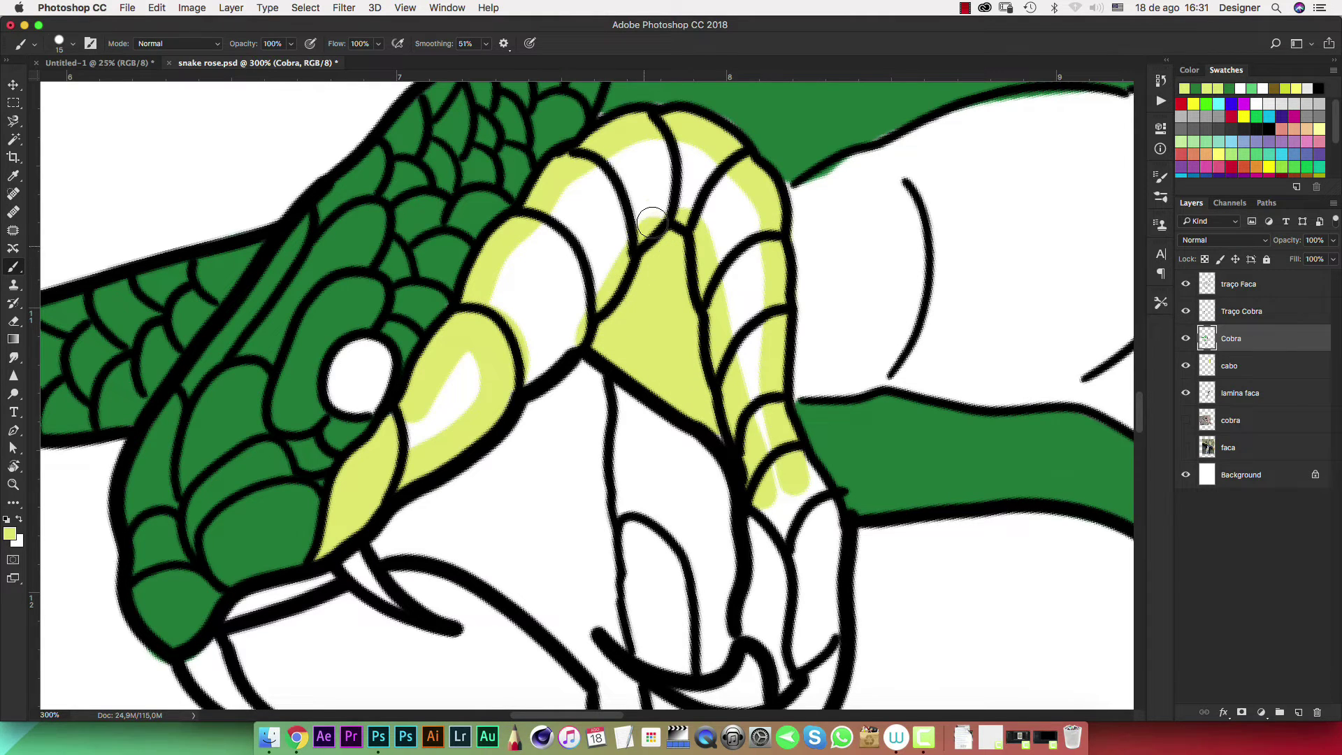
mouse_move(652, 222)
left_mouse_down()
mouse_move(618, 245)
mouse_move(559, 343)
mouse_move(504, 388)
left_mouse_up()
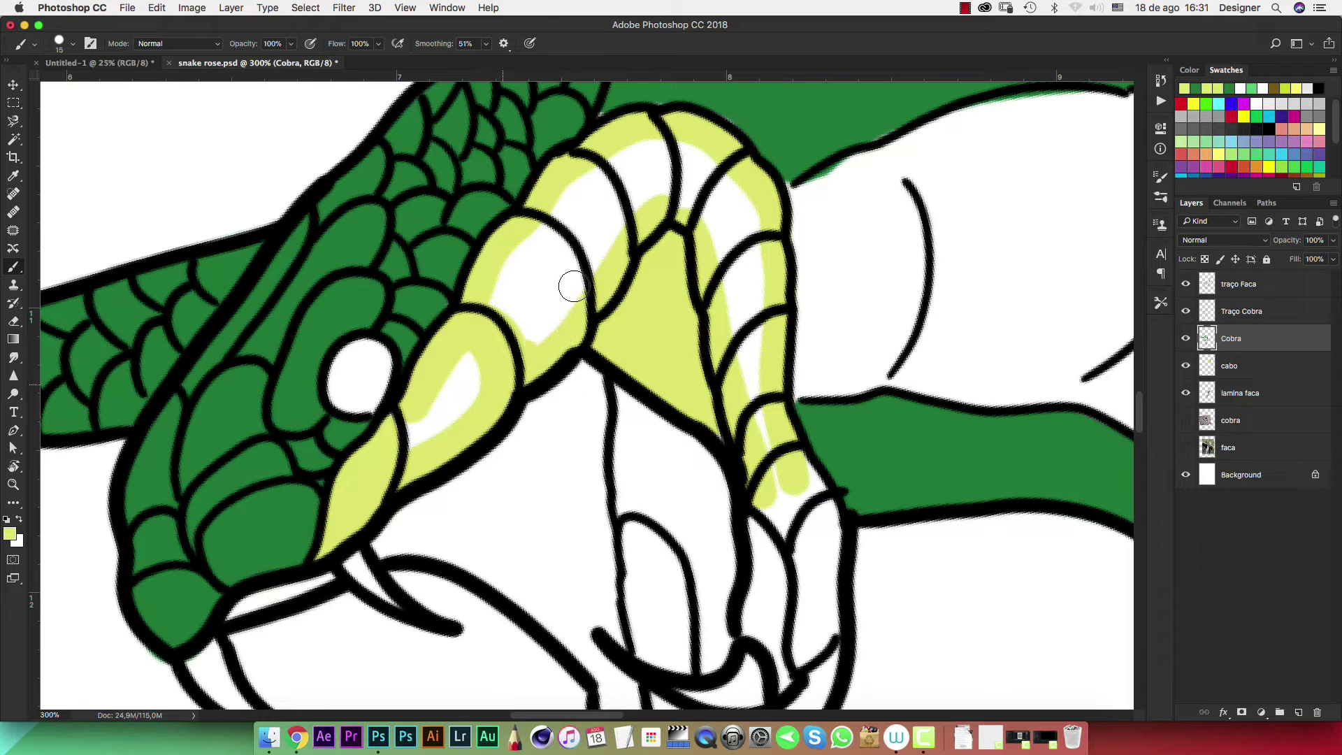
mouse_move(573, 285)
left_mouse_down()
mouse_move(699, 192)
mouse_move(804, 516)
mouse_move(772, 317)
mouse_move(785, 480)
mouse_move(755, 527)
mouse_move(665, 580)
mouse_move(643, 625)
left_mouse_up()
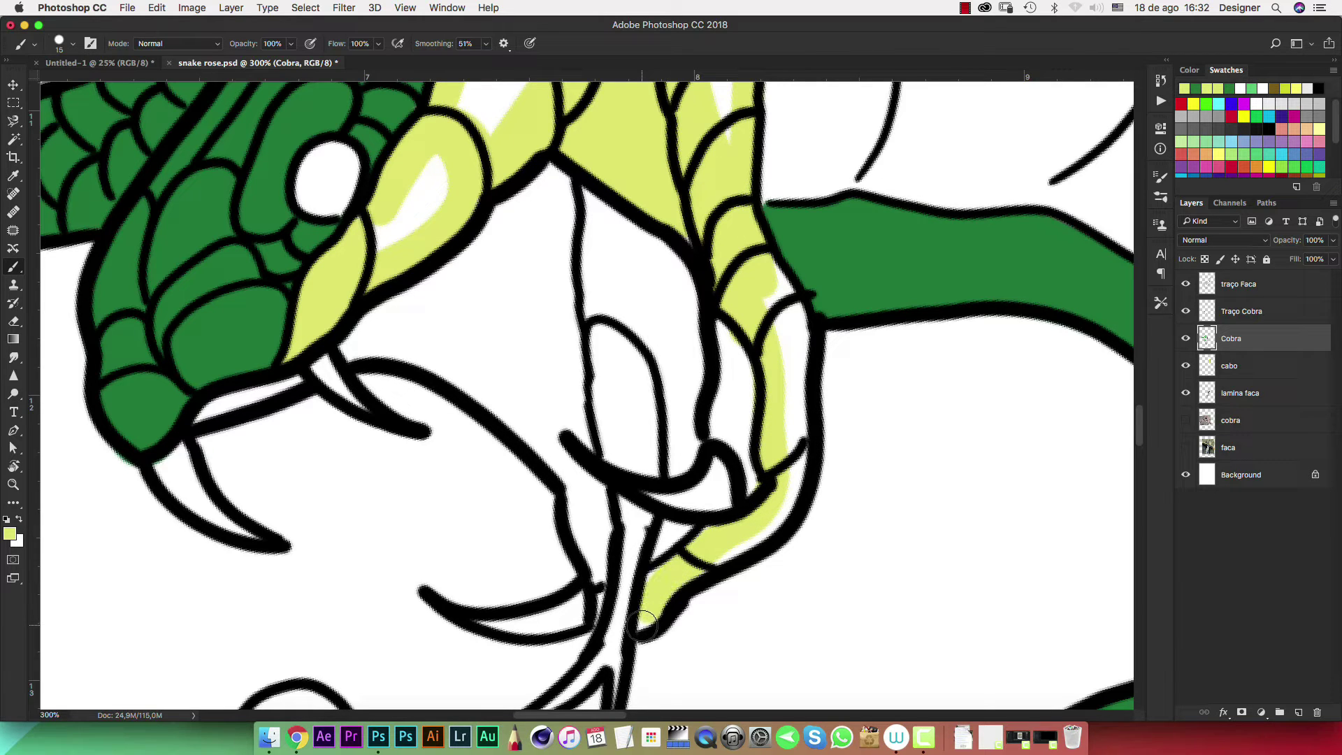
Fill the right scale band and remaining white highlights yellow with a much larger brush
mouse_move(739, 549)
left_mouse_down()
mouse_move(789, 497)
mouse_move(797, 340)
mouse_move(776, 273)
mouse_move(783, 331)
left_mouse_up()
left_click_drag(749, 241, 791, 408)
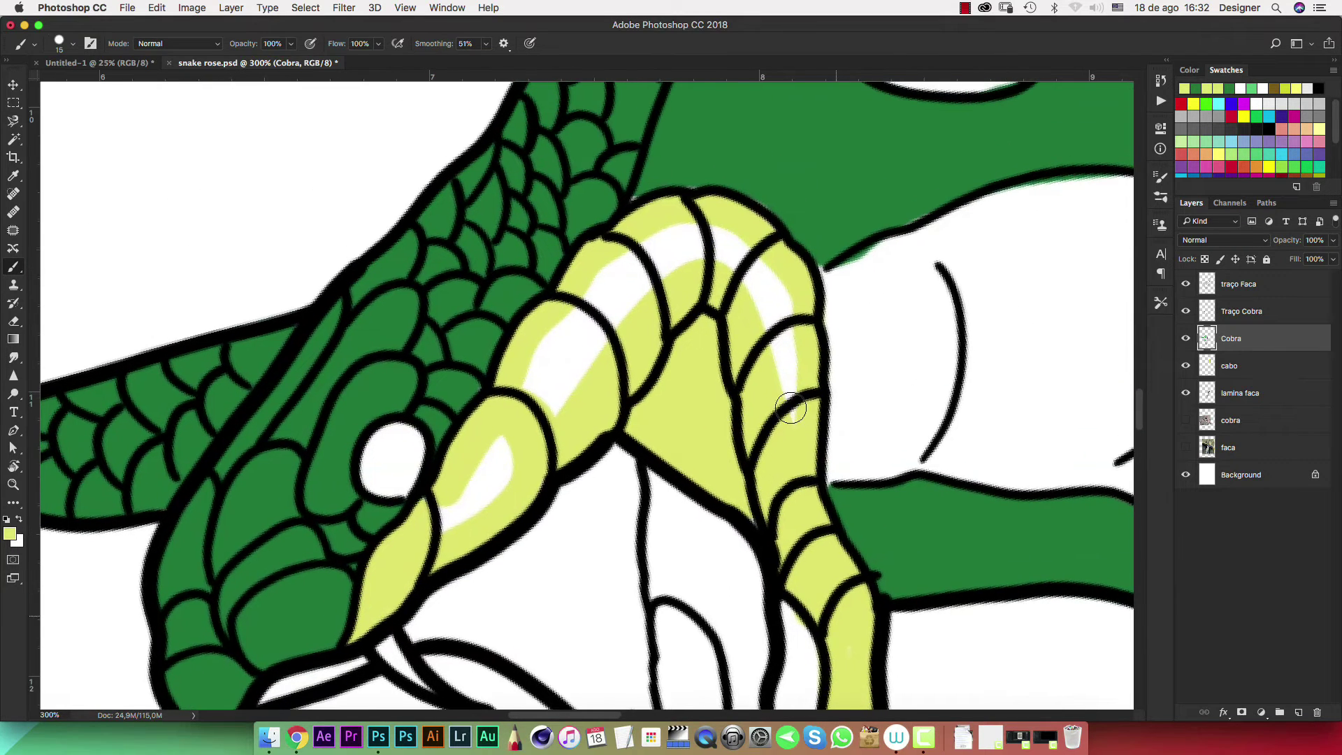
left_click_drag(785, 348, 743, 271)
key("bracketright")
key("bracketright")
key("bracketright")
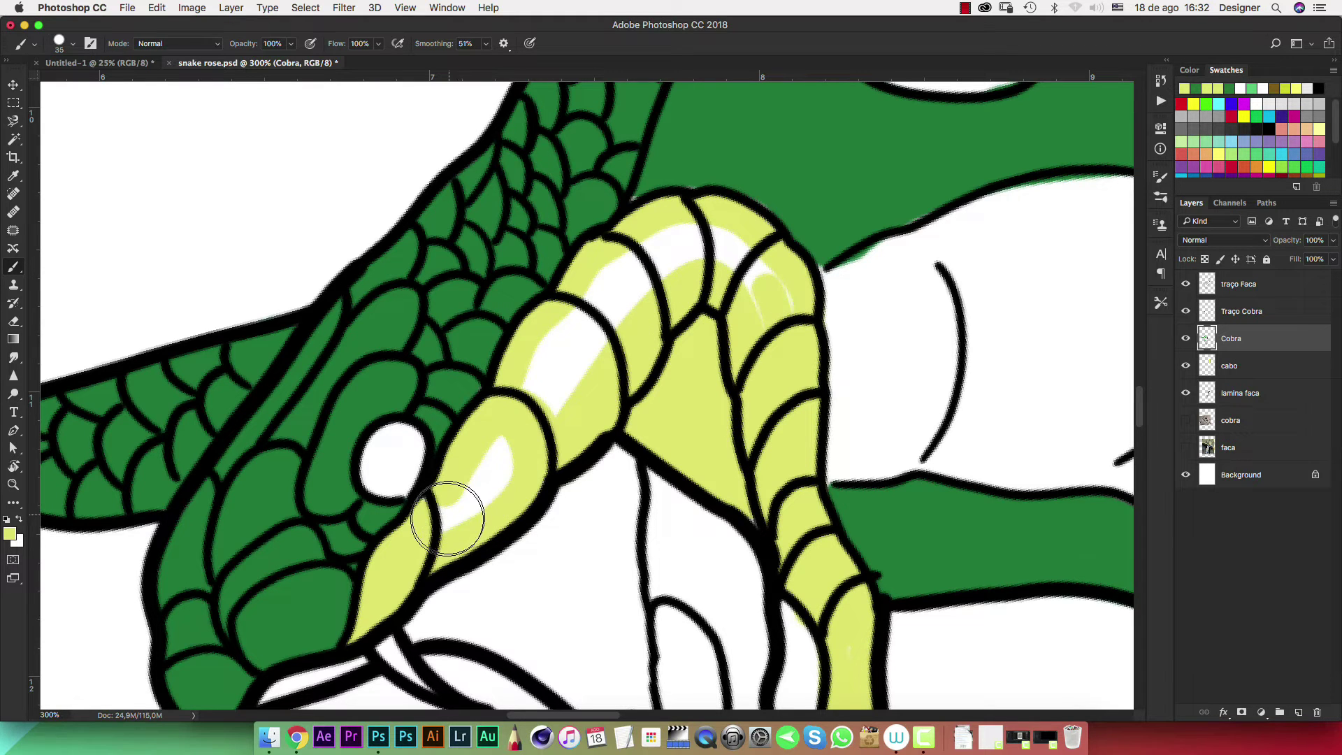
mouse_move(447, 517)
left_mouse_down()
mouse_move(608, 279)
mouse_move(728, 233)
mouse_move(778, 342)
left_mouse_up()
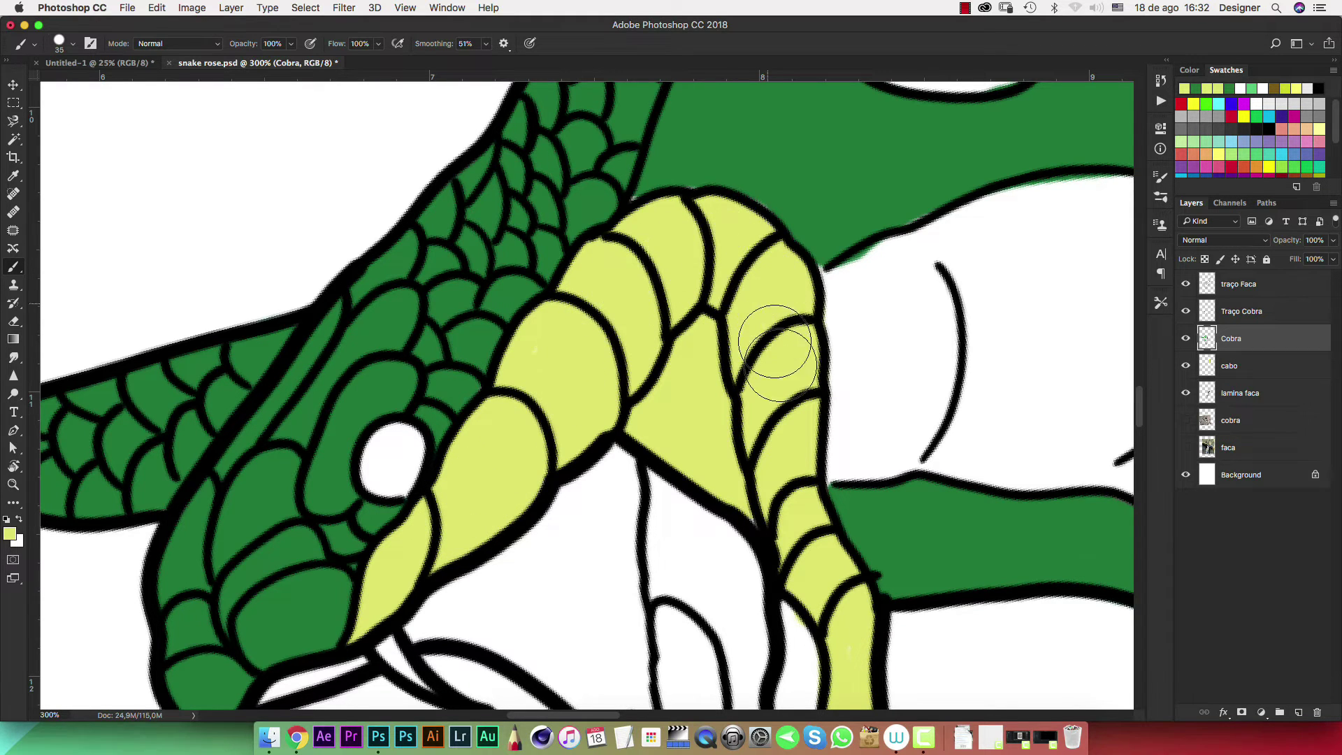
key("ctrl+minus")
key("ctrl+minus")
key("ctrl+minus")
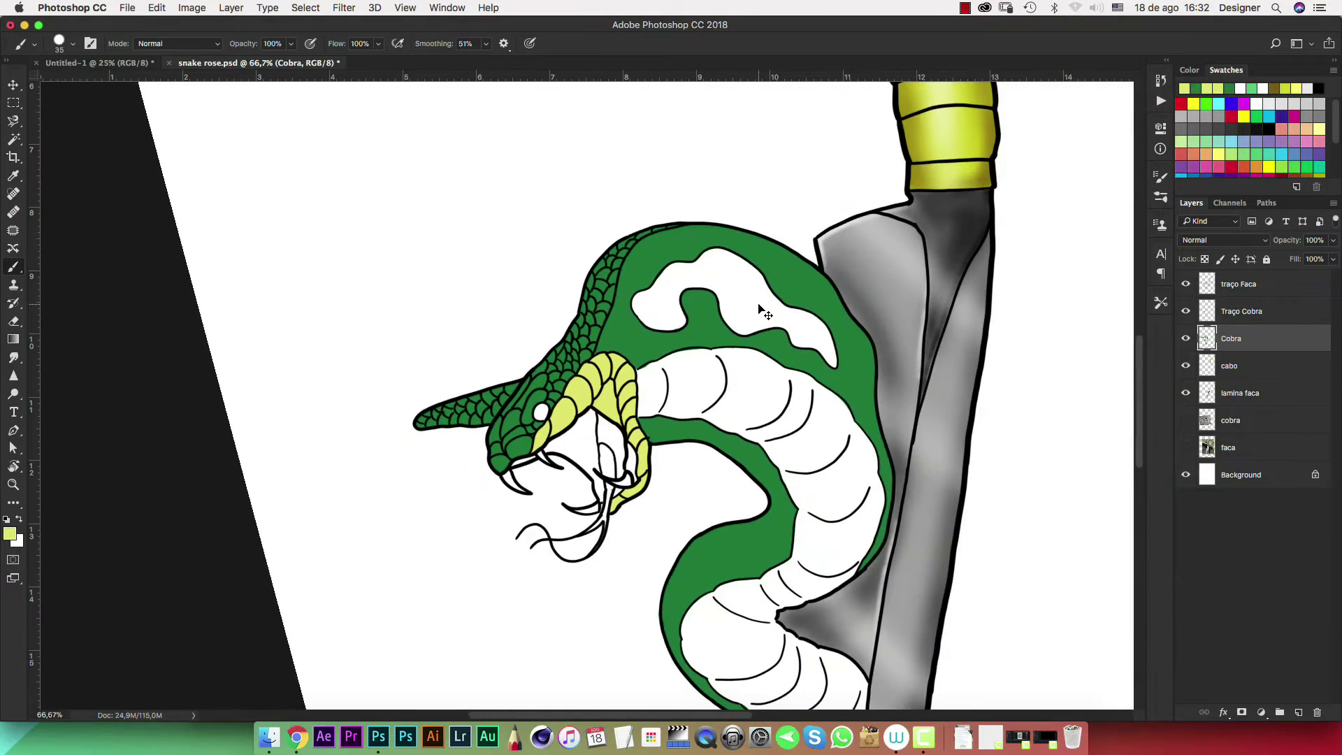
key("ctrl+plus")
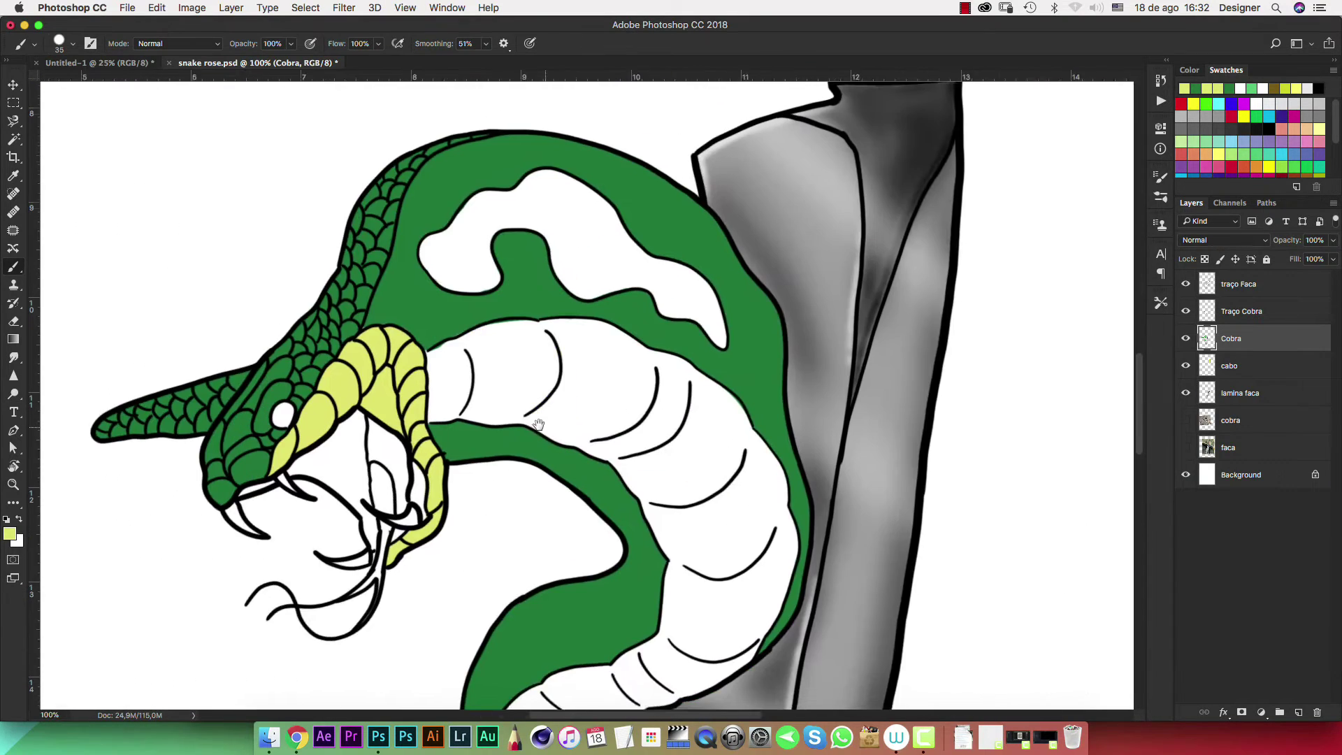
mouse_move(806, 429)
left_mouse_down()
mouse_move(727, 420)
mouse_move(664, 371)
left_mouse_up()
Fill the white gaps between the yellow throat scales and the green body with yellow
key("r")
key("b")
scroll(629, 363, "up", 4)
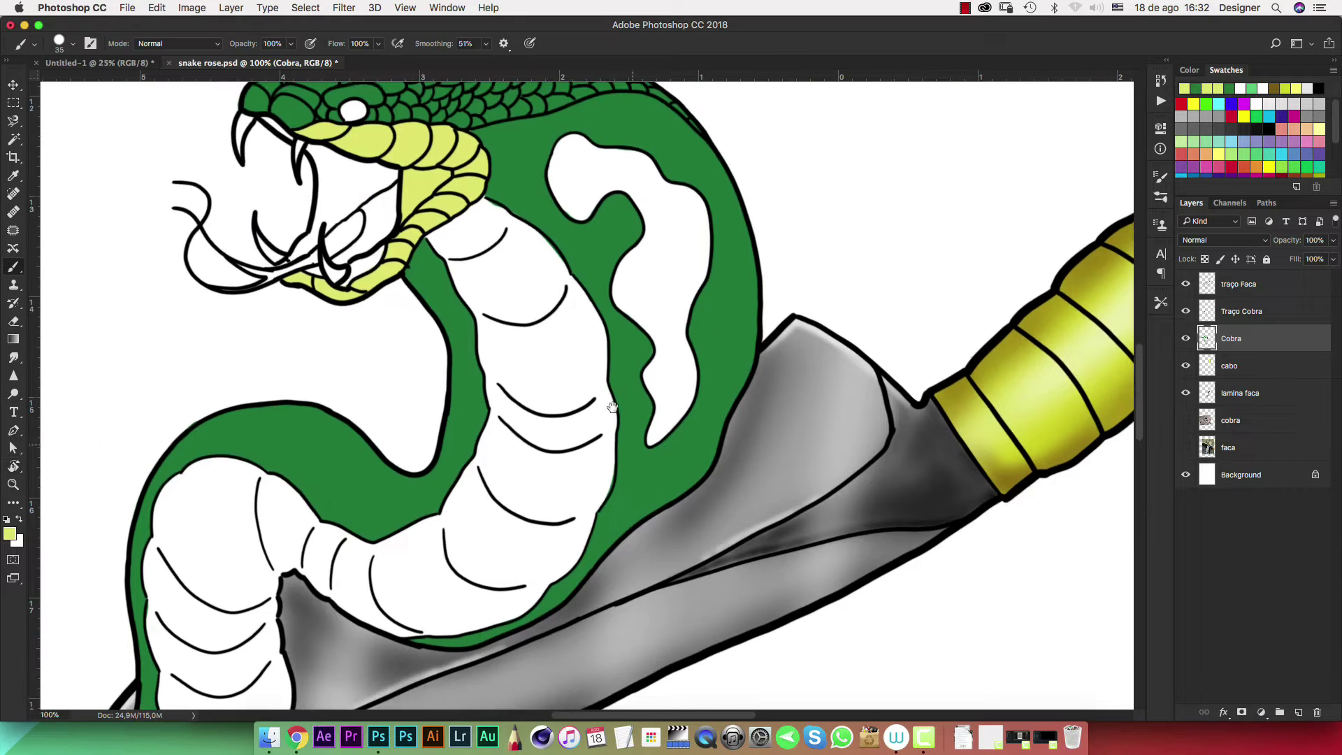
scroll(548, 353, "up", 1)
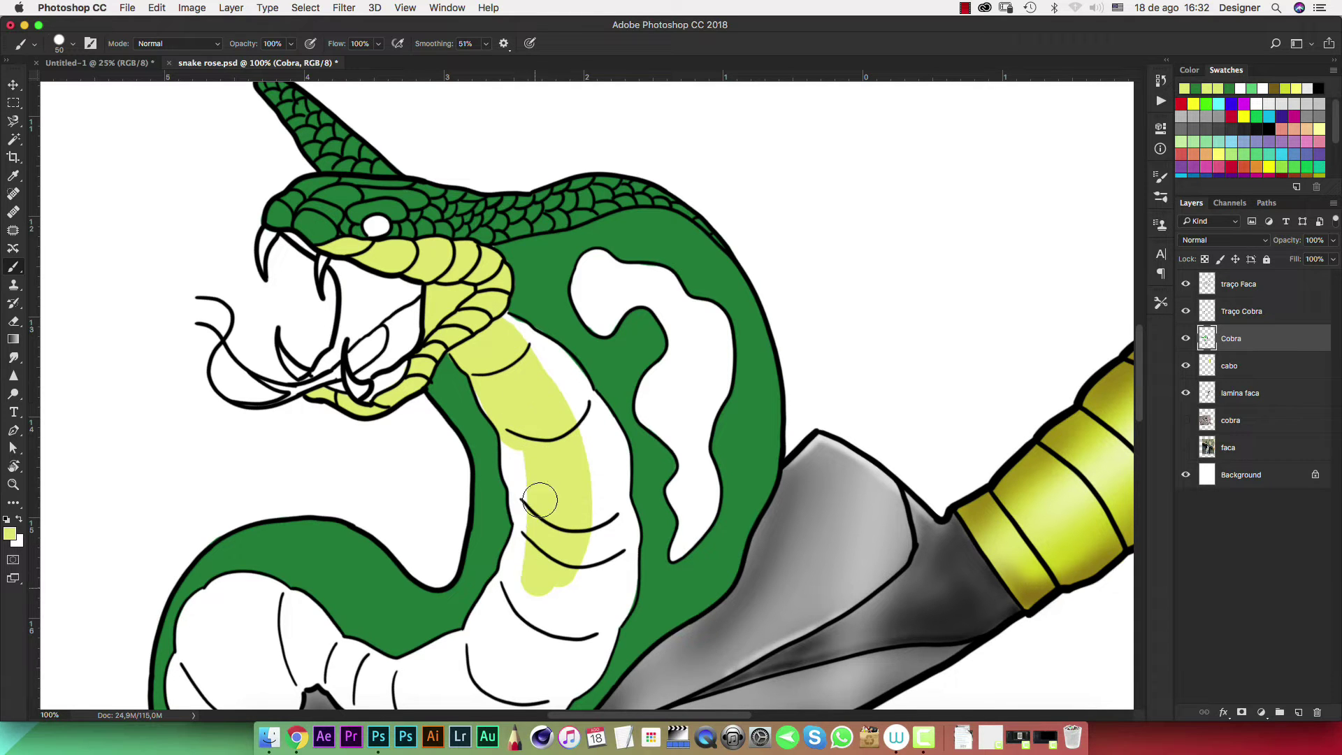
key("super+plus")
key("super+plus")
key("super+plus")
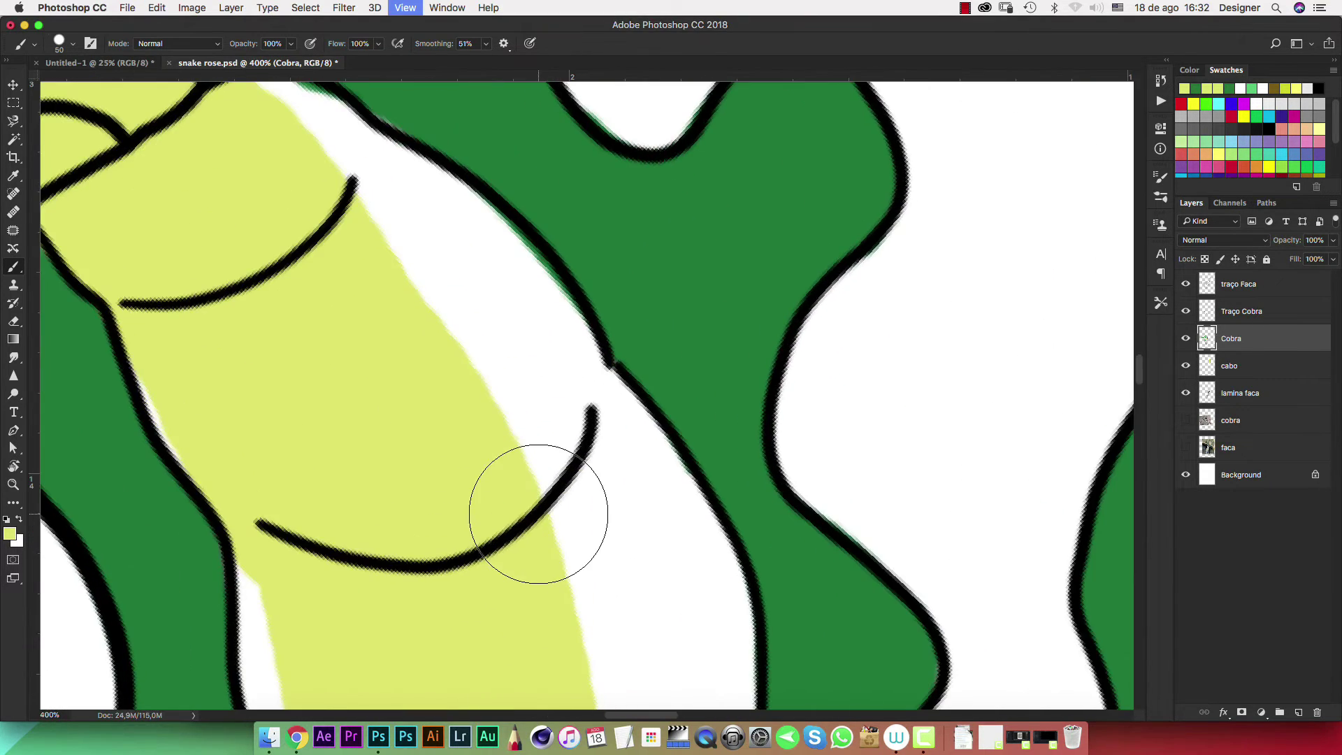
left_click_drag(642, 428, 730, 641)
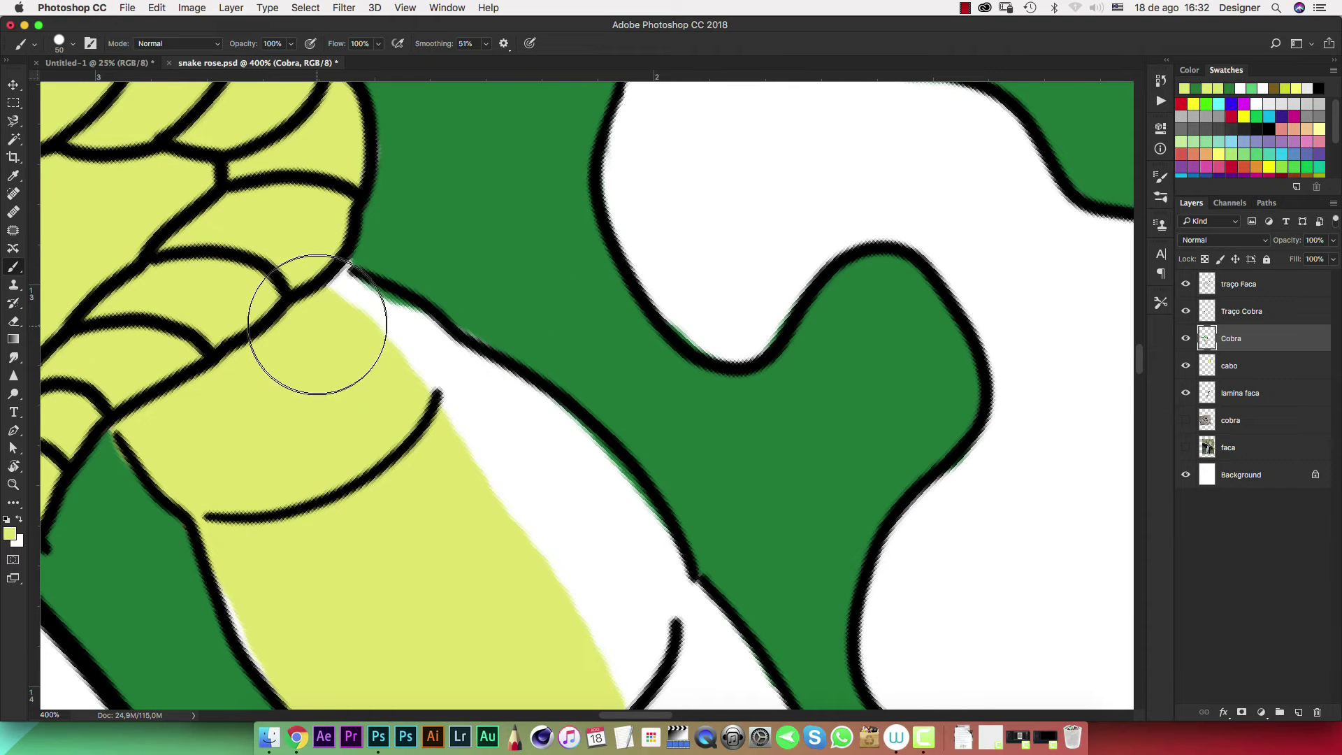
left_click_drag(348, 344, 467, 432)
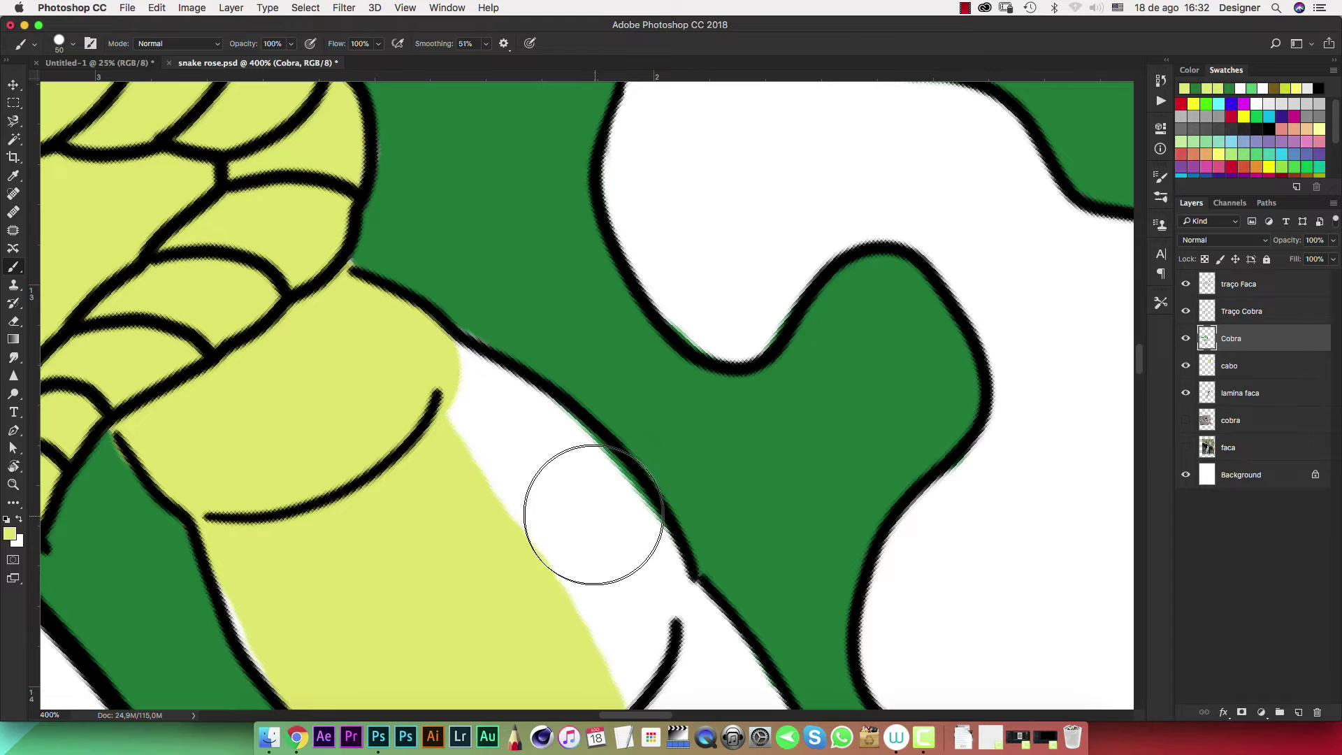
left_click_drag(587, 520, 434, 396)
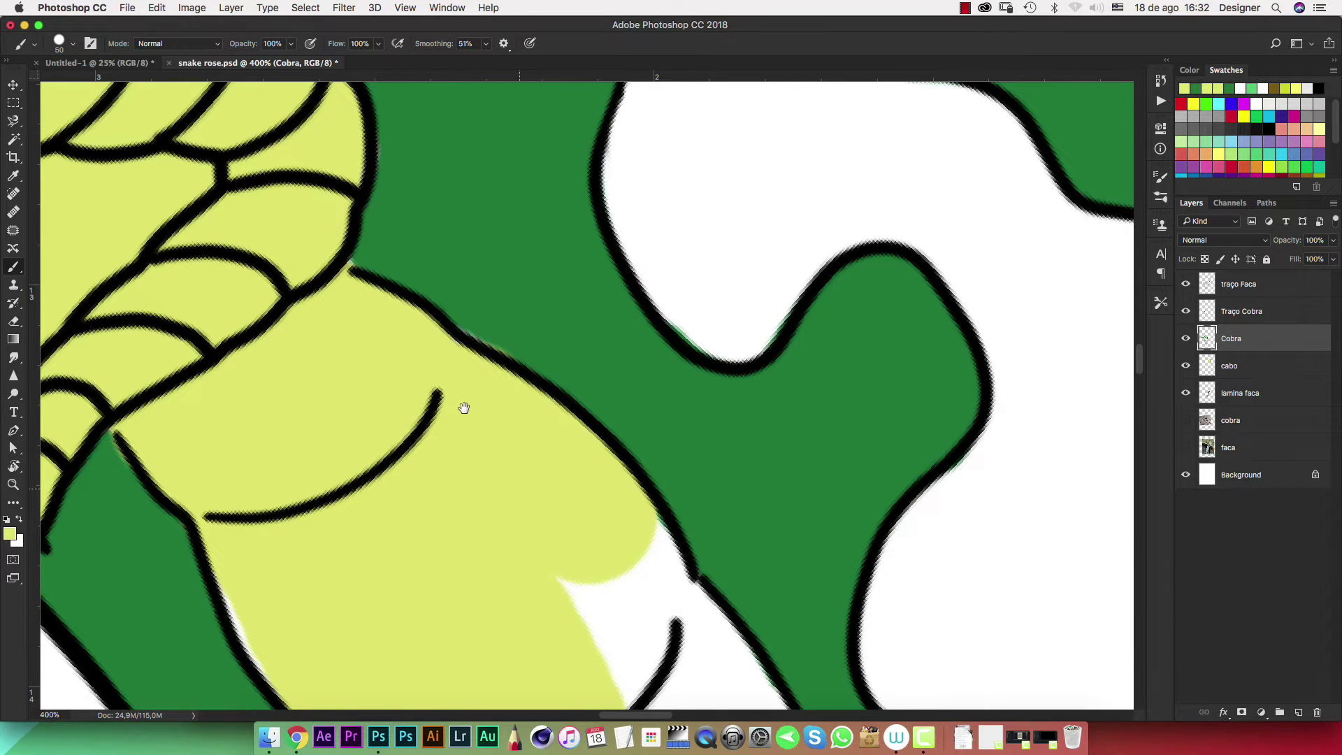
scroll(464, 408, "down", 5)
scroll(464, 407, "right", 5)
key("bracketleft")
key("bracketleft")
key("bracketleft")
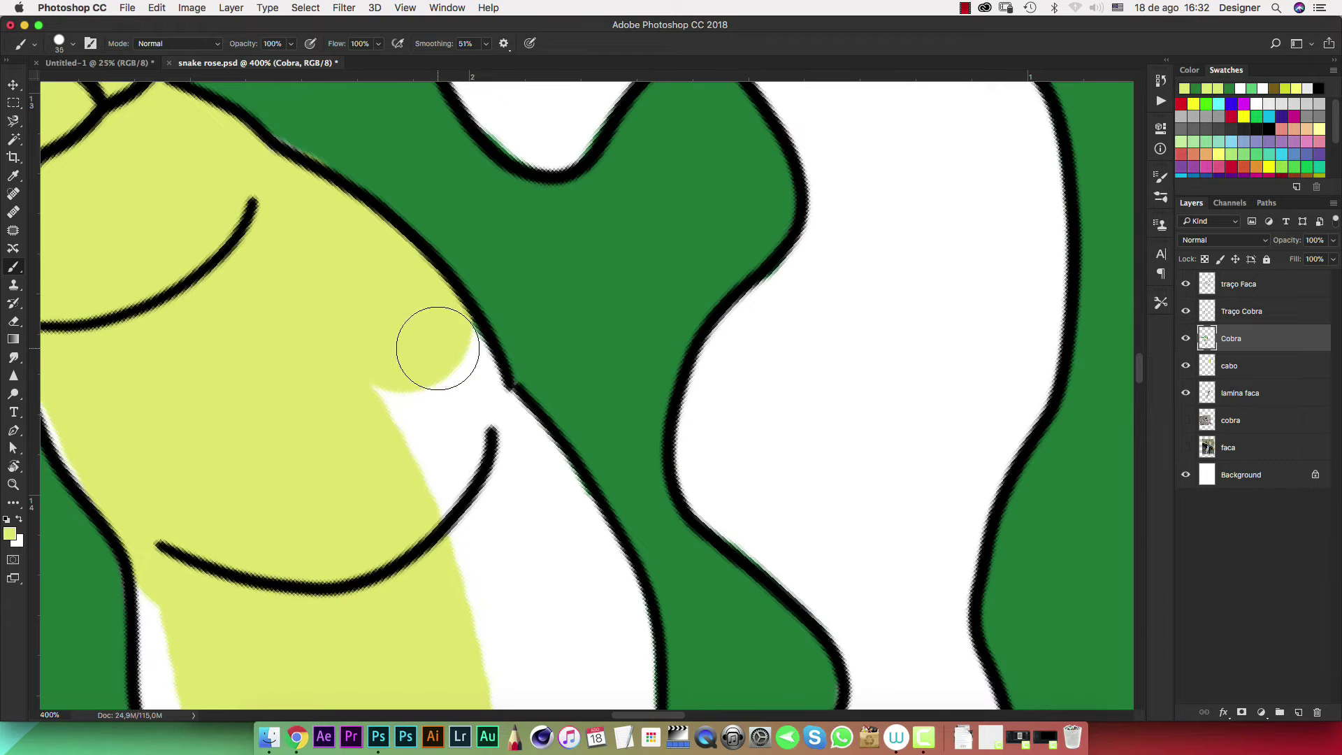
mouse_move(462, 392)
left_mouse_down()
mouse_move(586, 560)
mouse_move(554, 548)
mouse_move(384, 365)
mouse_move(479, 569)
mouse_move(489, 497)
left_mouse_up()
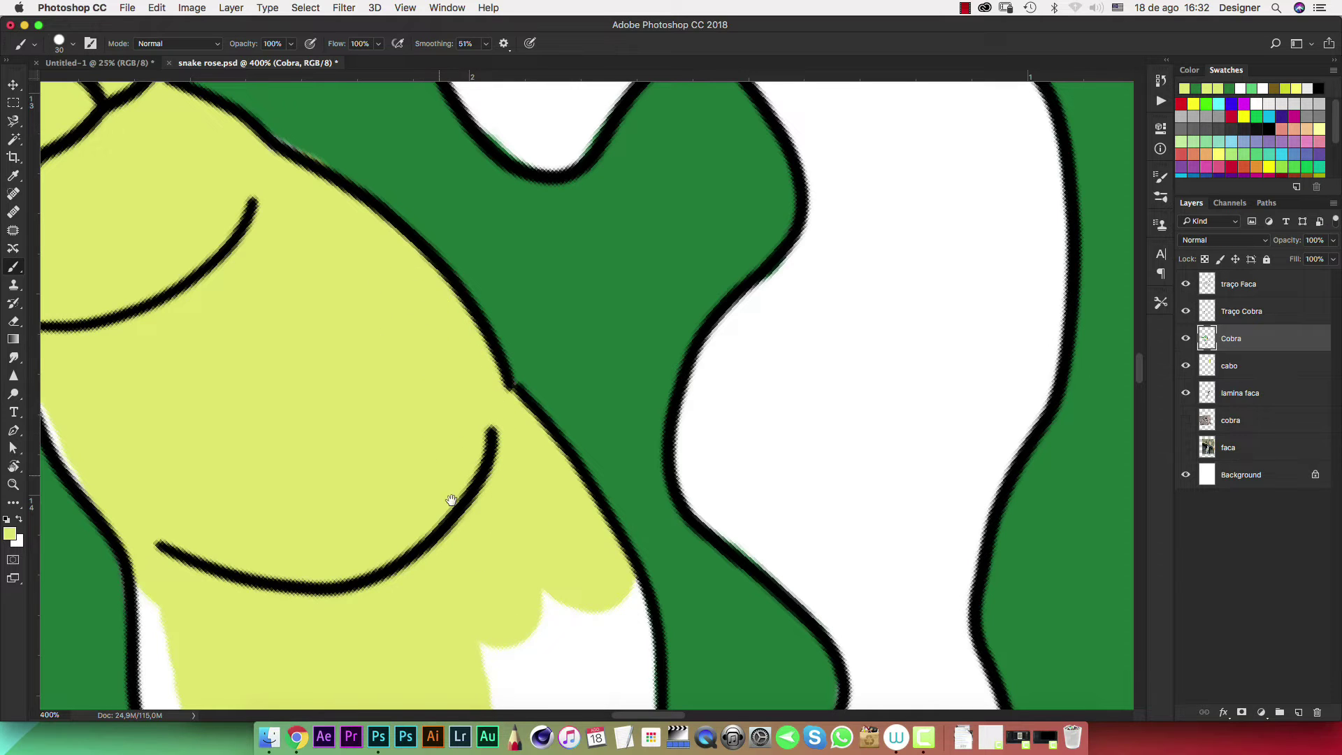
Paint pale yellow down the next belly strips beside the green edge
scroll(452, 499, "down", 5)
scroll(452, 500, "right", 2)
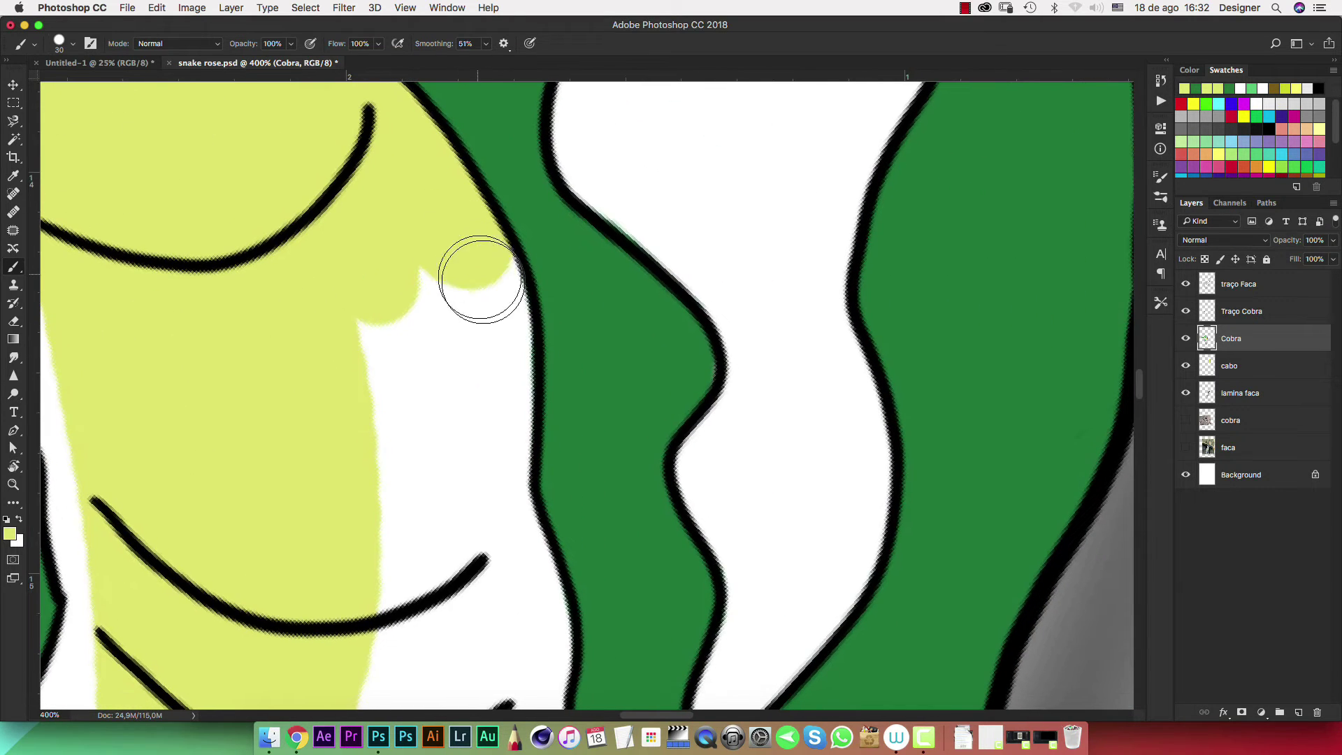
mouse_move(481, 280)
left_mouse_down()
mouse_move(494, 410)
mouse_move(492, 462)
mouse_move(471, 480)
mouse_move(401, 246)
mouse_move(395, 551)
mouse_move(423, 396)
left_mouse_up()
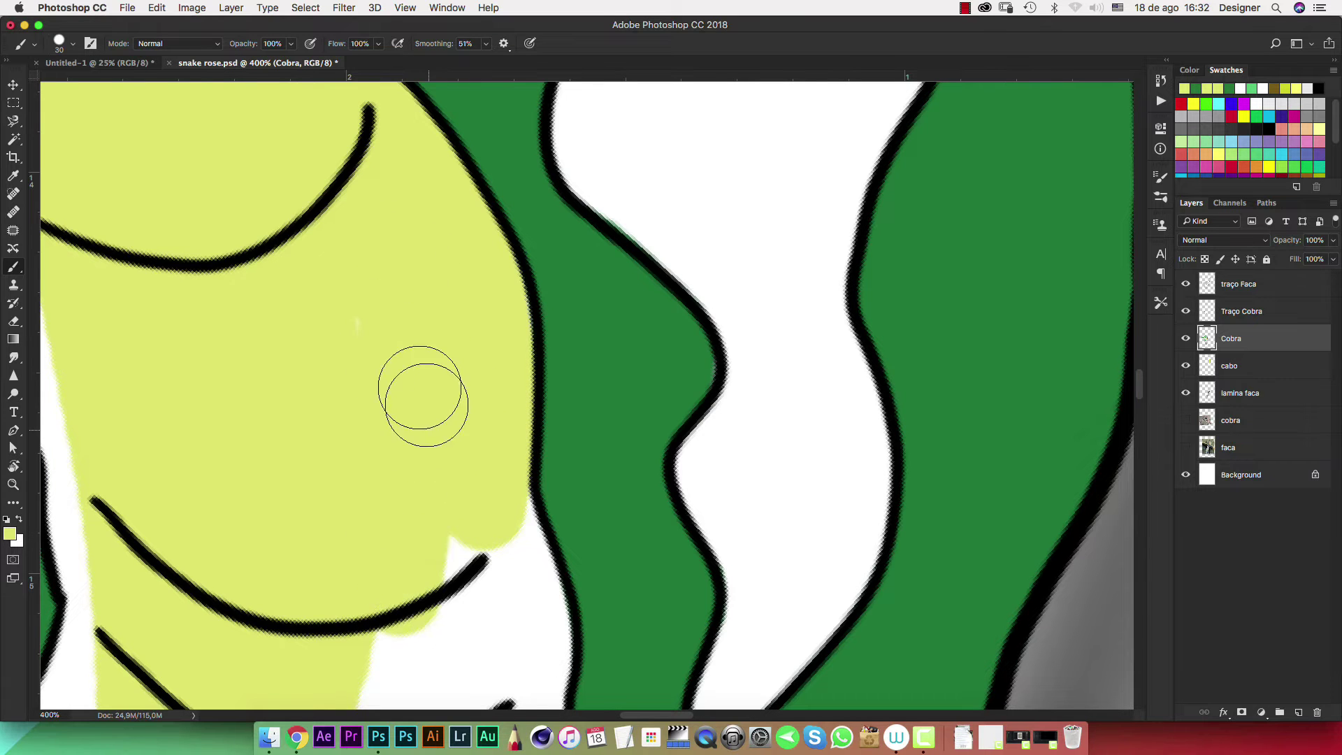
left_click_drag(341, 328, 585, 473)
left_click_drag(420, 378, 534, 390)
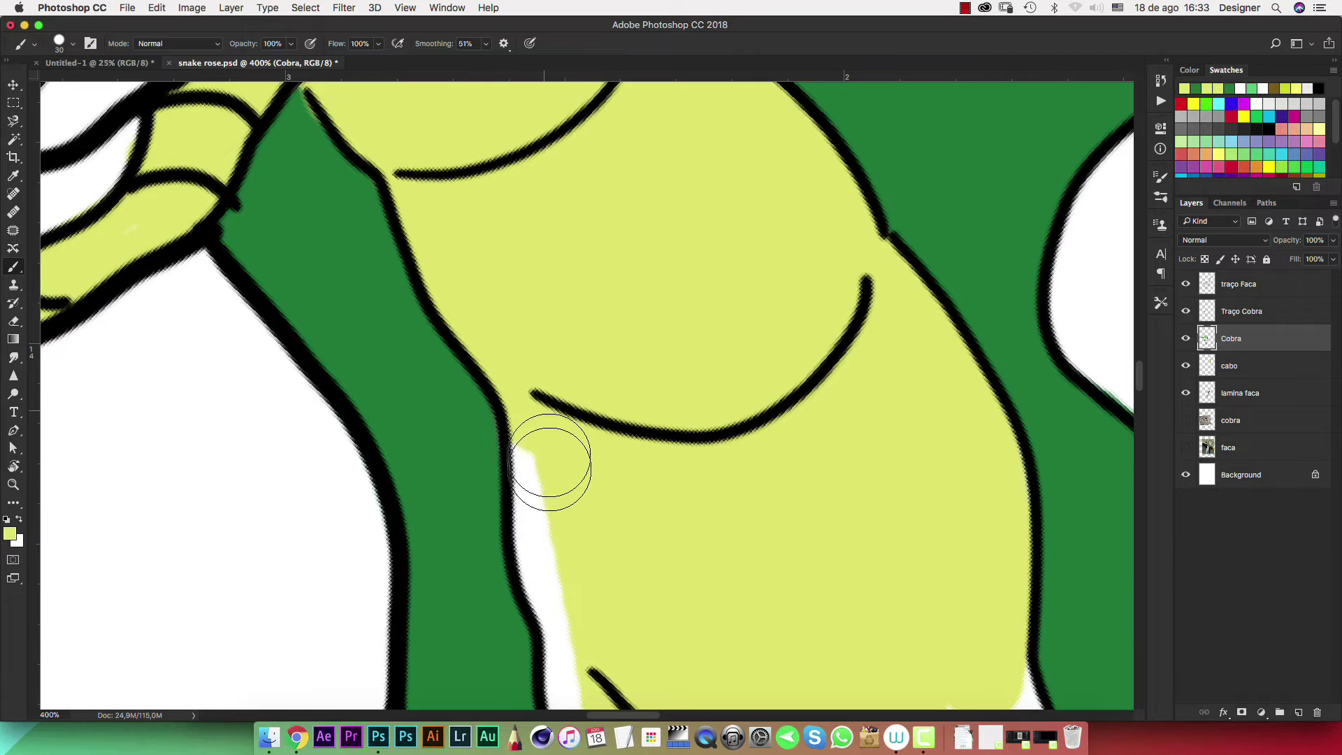
left_click_drag(549, 462, 567, 598)
mouse_move(634, 561)
left_mouse_down()
mouse_move(643, 350)
mouse_move(613, 249)
left_mouse_up()
left_click_drag(561, 347, 584, 505)
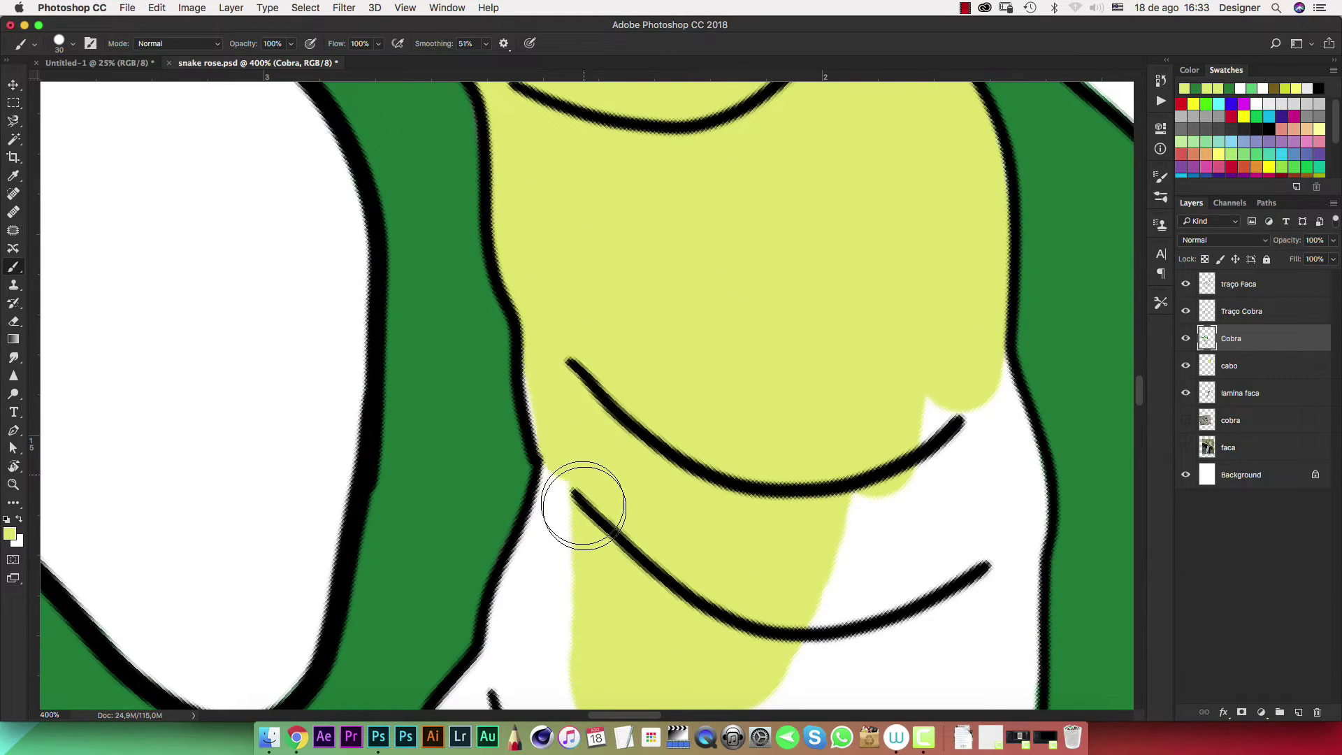
Redo the belly stroke beside the green edge and paint the following white strip yellow
scroll(695, 237, "down", 10)
scroll(695, 237, "left", 4)
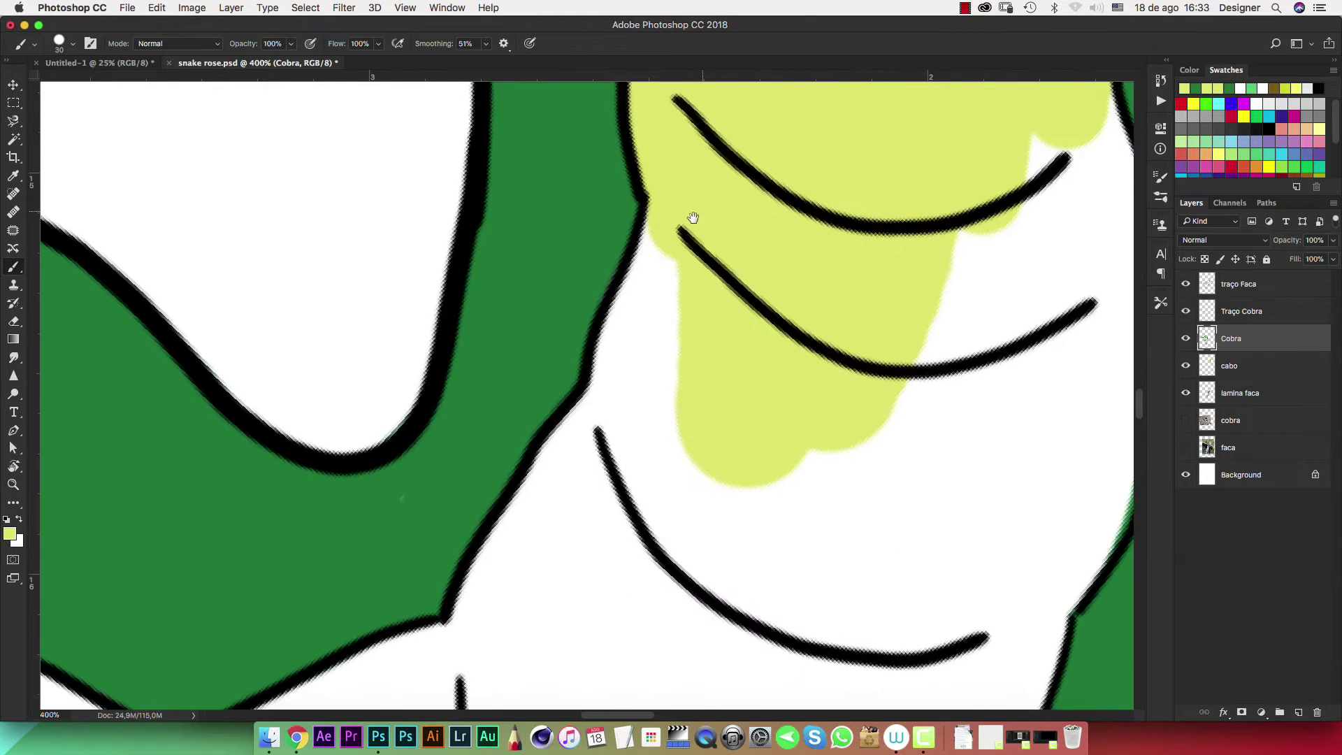
mouse_move(660, 266)
left_mouse_down()
mouse_move(608, 420)
mouse_move(530, 494)
mouse_move(479, 629)
left_mouse_up()
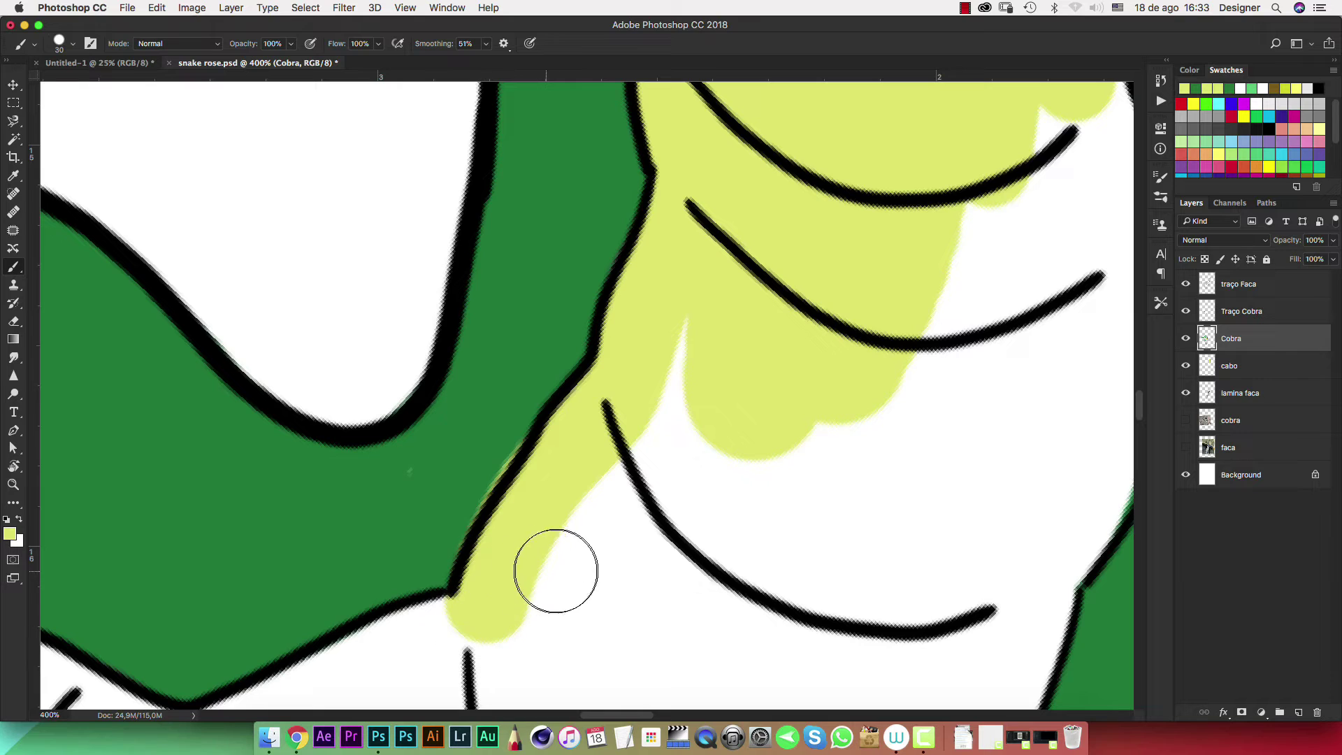
key("super+z")
mouse_move(675, 234)
left_mouse_down()
mouse_move(608, 425)
mouse_move(515, 534)
mouse_move(485, 615)
left_mouse_up()
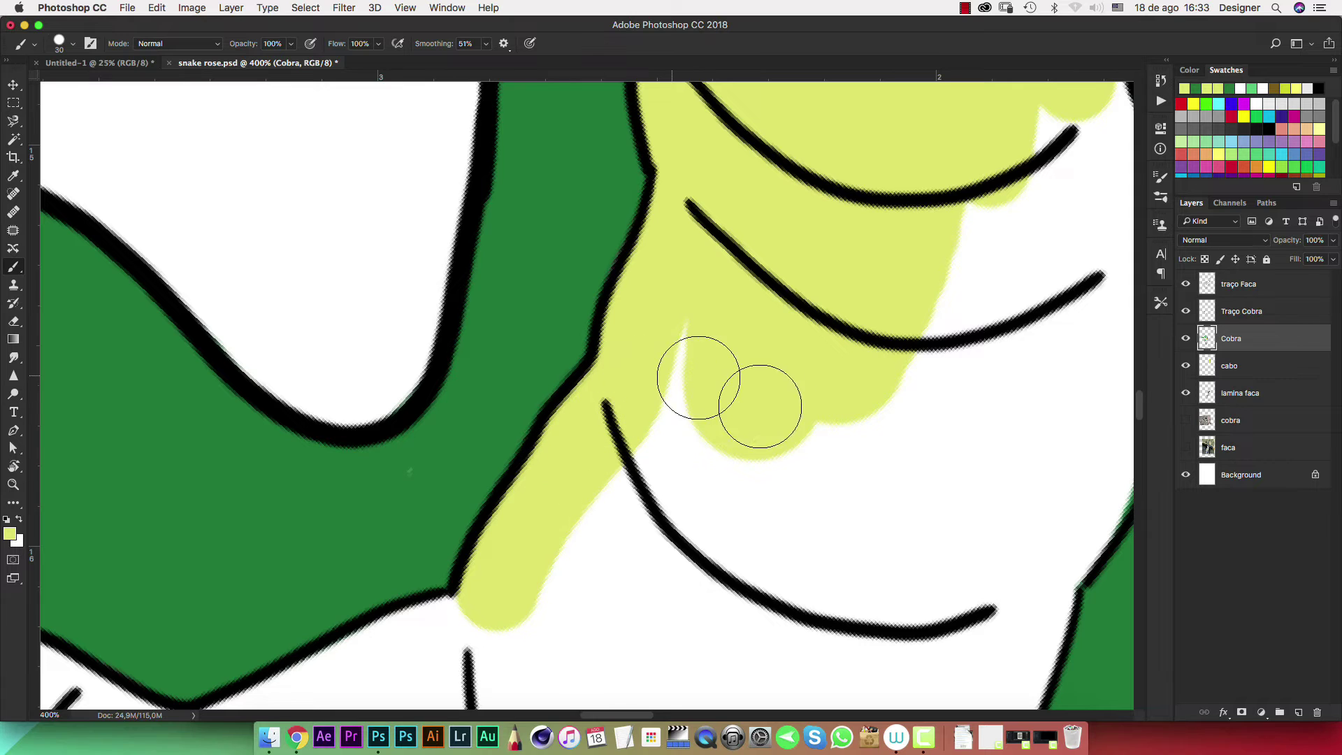
scroll(587, 354, "right", 5)
scroll(546, 393, "up", 3)
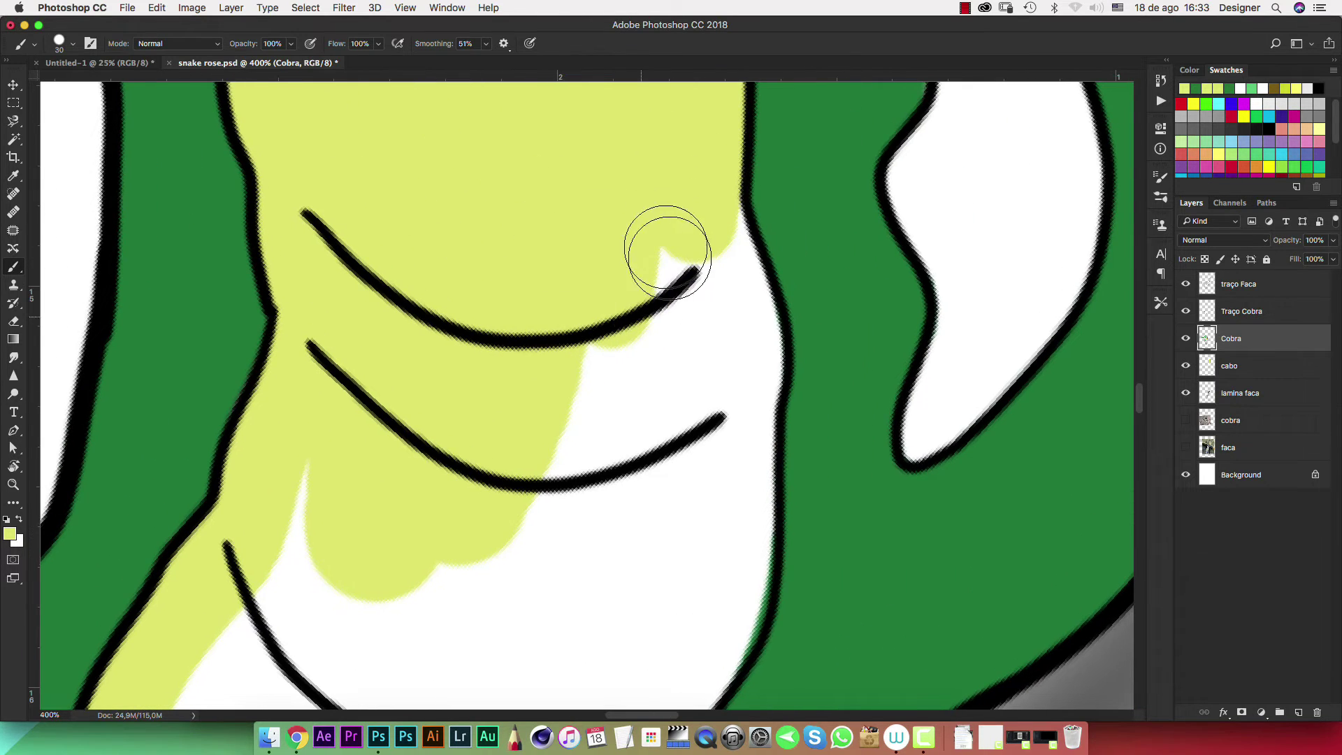
mouse_move(699, 219)
left_mouse_down()
mouse_move(740, 333)
mouse_move(720, 625)
left_mouse_up()
Remove a stray yellow dab and extend the yellow belly band down the lower coils
left_click_drag(712, 386, 749, 201)
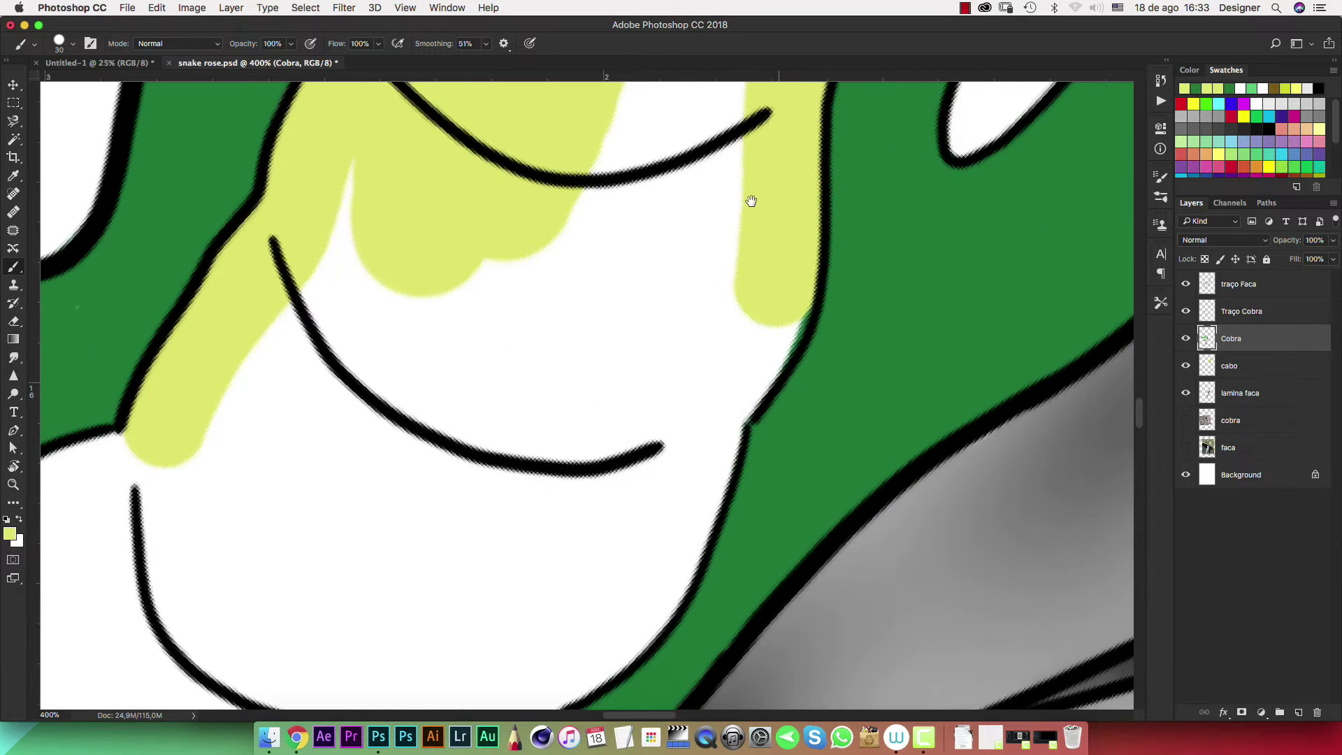
left_click(893, 365)
key("r")
left_click_drag(876, 288, 840, 200)
key("b")
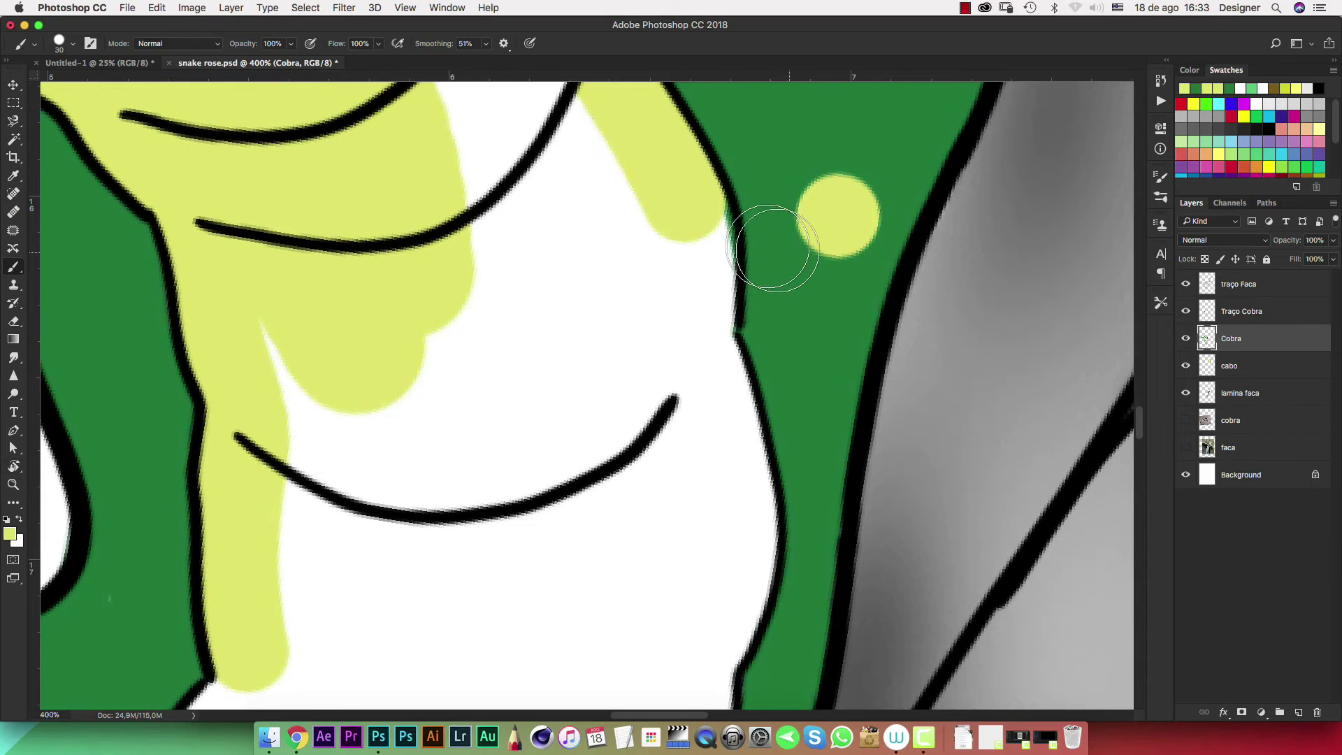
key("ctrl+z")
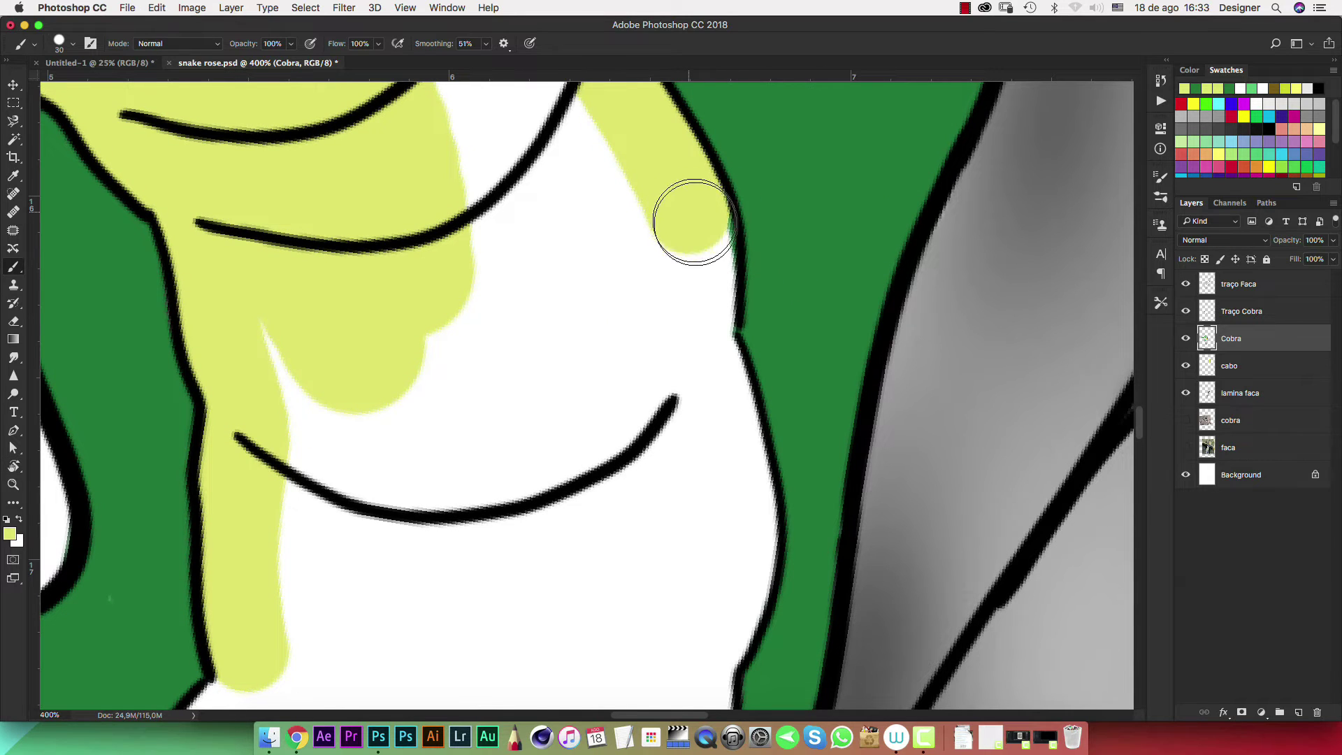
mouse_move(694, 222)
left_mouse_down()
mouse_move(701, 363)
mouse_move(739, 553)
left_mouse_up()
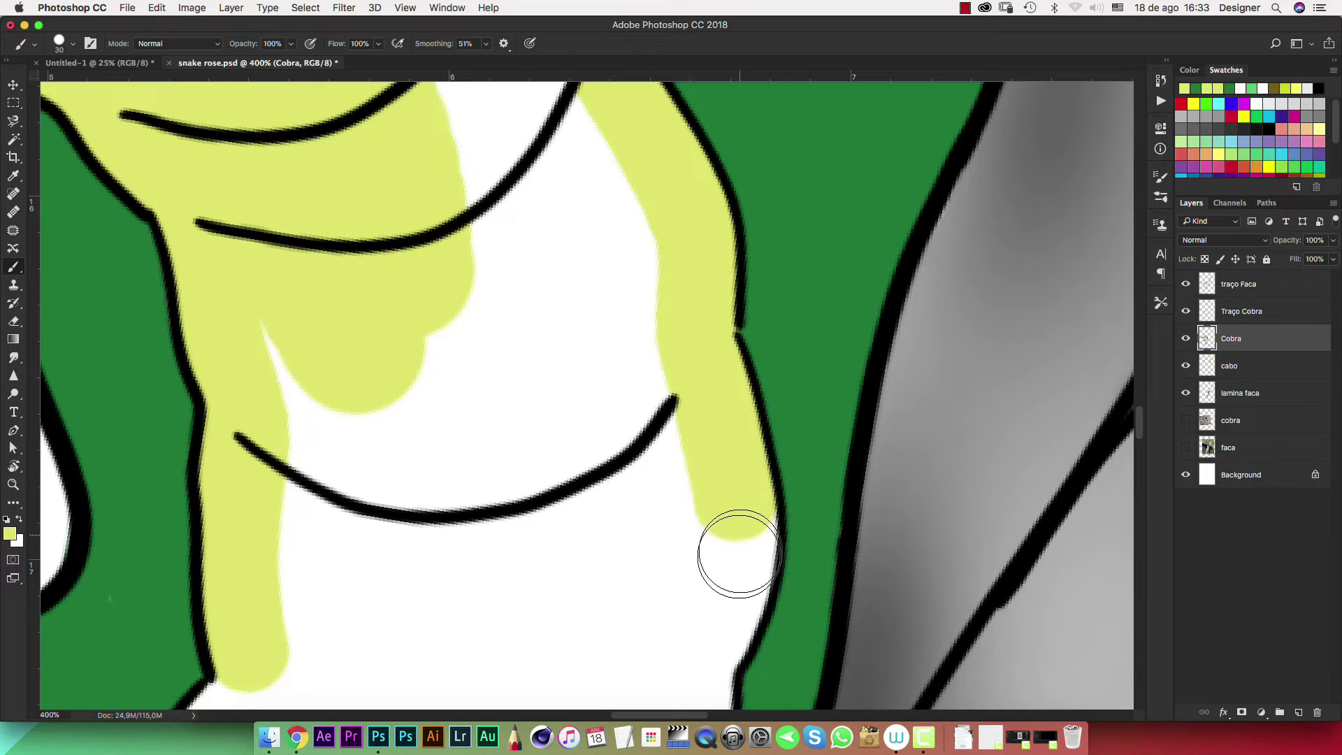
left_click_drag(739, 553, 683, 674)
scroll(686, 270, "down", 3)
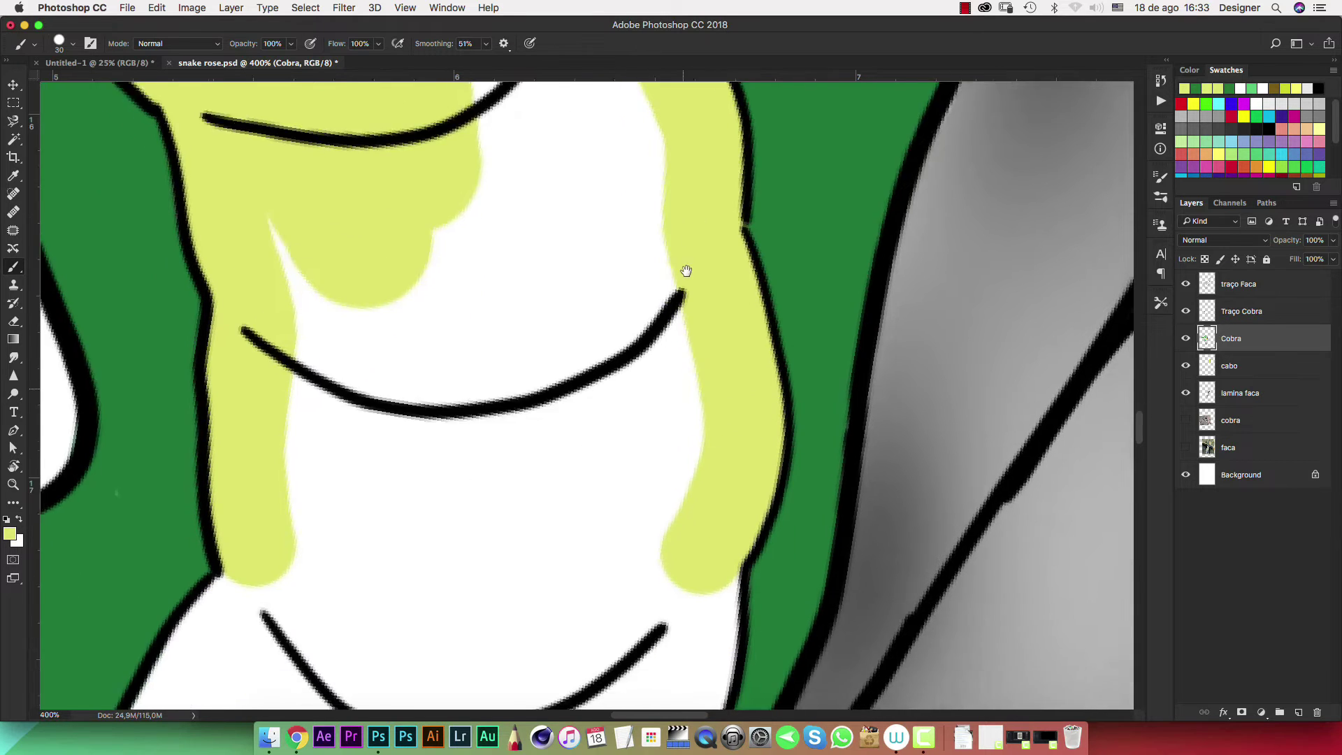
scroll(686, 271, "down", 5)
mouse_move(727, 308)
left_mouse_down()
mouse_move(690, 450)
mouse_move(569, 590)
left_mouse_up()
scroll(746, 355, "down", 2)
Brush pale yellow along the lower curve's green edge, then undo the two stray strokes
left_click_drag(745, 355, 880, 213)
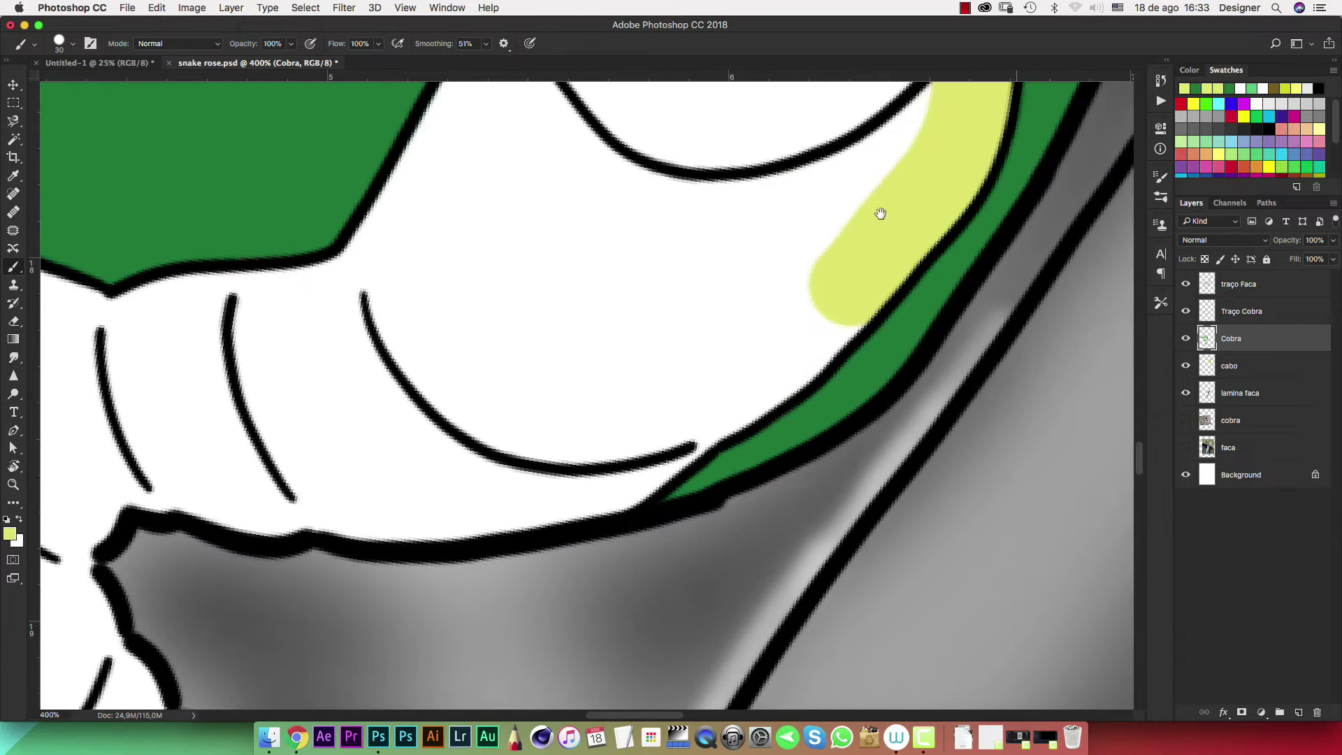
mouse_move(689, 416)
left_mouse_down()
mouse_move(847, 279)
mouse_move(727, 384)
mouse_move(359, 380)
mouse_move(291, 358)
mouse_move(283, 250)
mouse_move(258, 321)
left_mouse_up()
scroll(775, 306, "down", 3)
scroll(775, 307, "left", 4)
mouse_move(407, 208)
left_mouse_down()
mouse_move(435, 360)
mouse_move(506, 386)
left_mouse_up()
mouse_move(293, 224)
left_mouse_down()
mouse_move(314, 203)
mouse_move(443, 198)
mouse_move(516, 156)
left_mouse_up()
key("ctrl+z")
key("ctrl+alt+z")
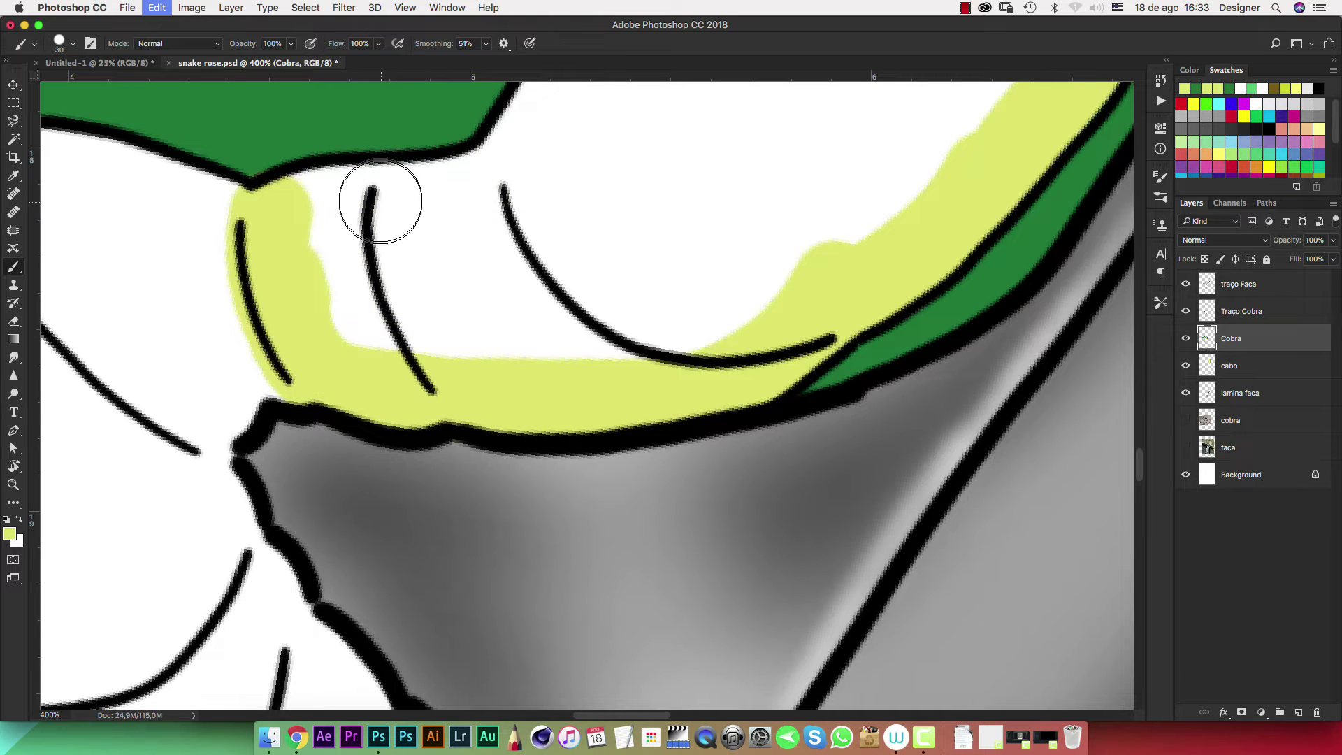
Repaint the middle and top belly areas with wide yellow strokes up to the blade
mouse_move(381, 202)
left_mouse_down()
mouse_move(434, 350)
mouse_move(411, 323)
left_mouse_up()
mouse_move(295, 211)
left_mouse_down()
mouse_move(464, 195)
mouse_move(524, 150)
left_mouse_up()
left_click_drag(534, 265, 395, 539)
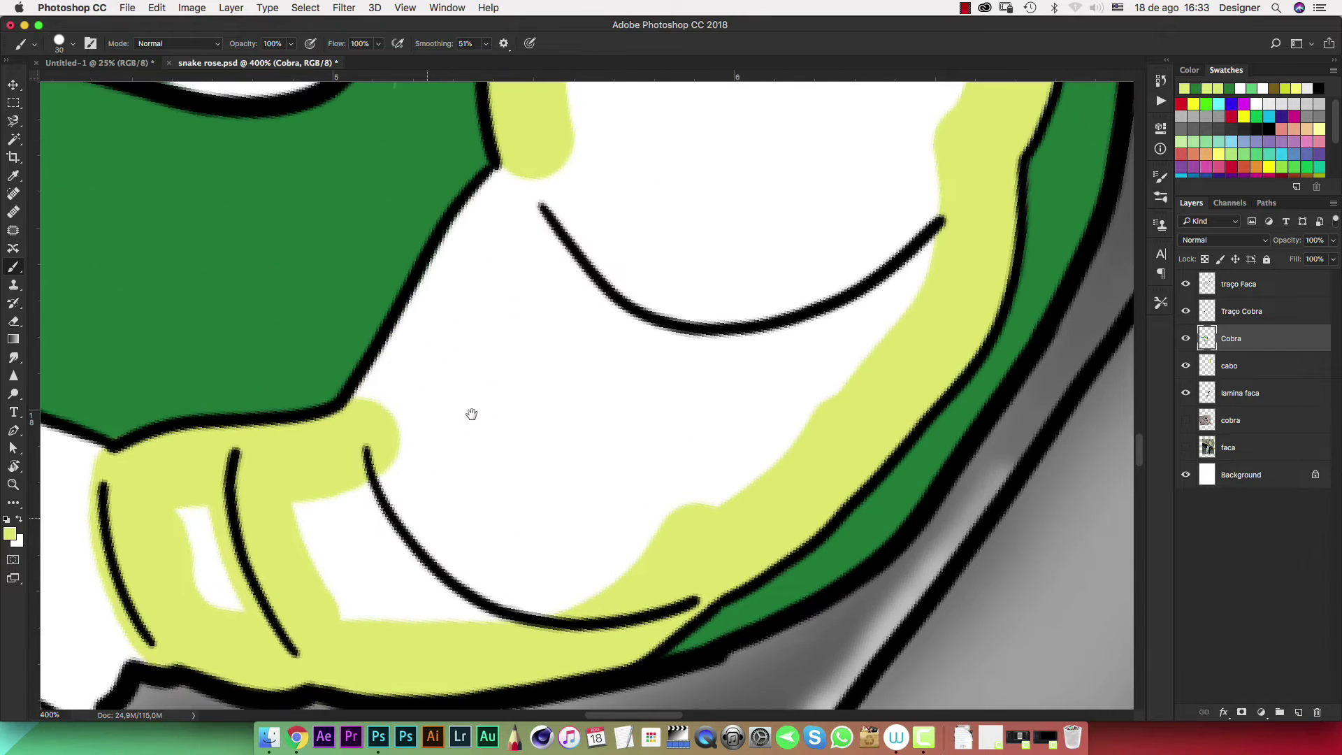
mouse_move(434, 329)
left_mouse_down()
mouse_move(521, 186)
mouse_move(551, 172)
left_mouse_up()
key("super+minus")
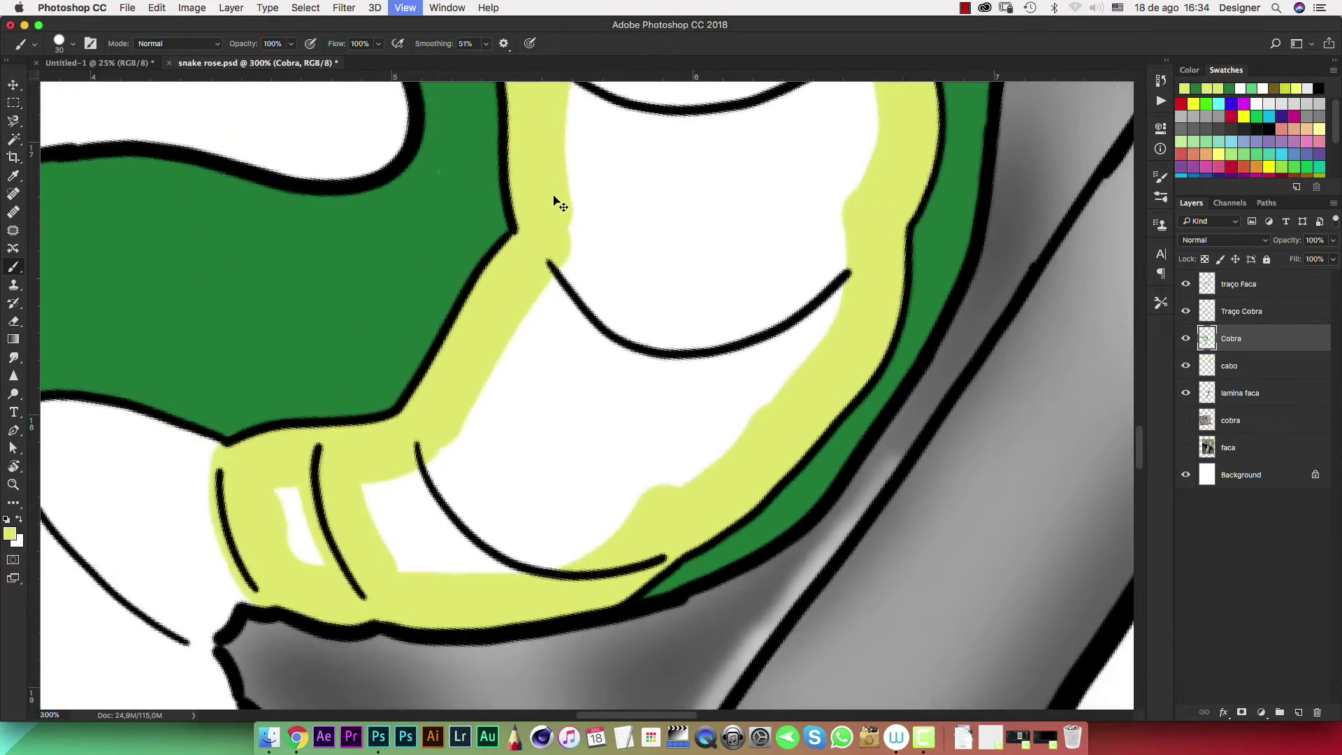
key("super+minus")
key("super+minus")
key("super+minus")
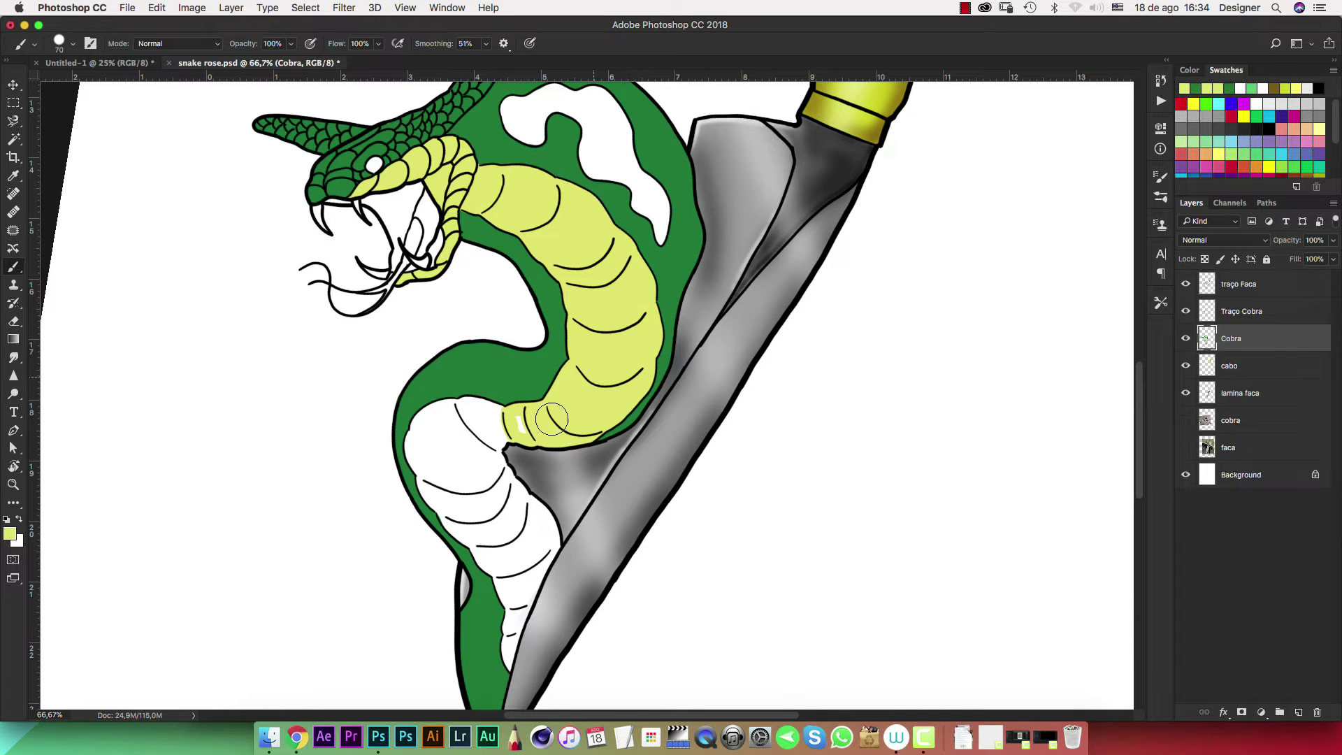
Paint pale yellow over the lower coil's white belly area, then shrink the brush
scroll(569, 349, "up", 5)
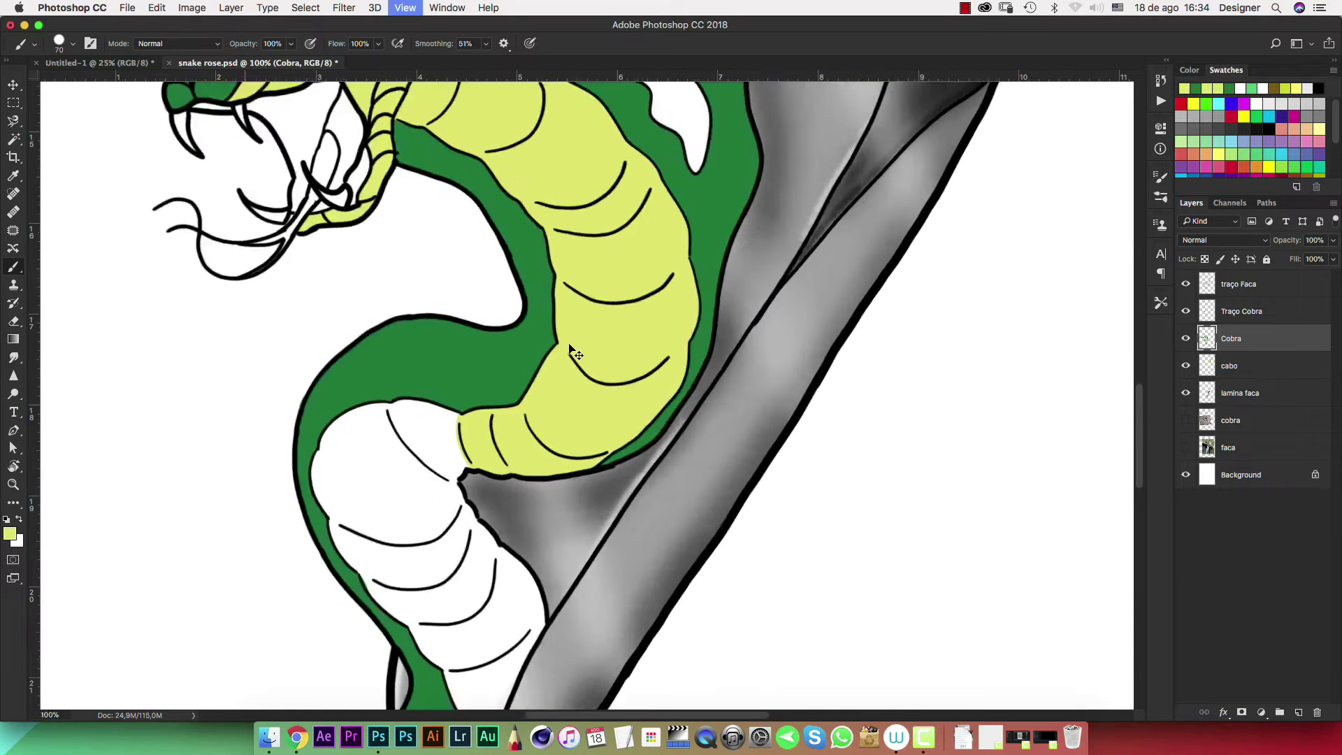
scroll(570, 349, "up", 5)
scroll(854, 254, "left", 5)
scroll(835, 264, "right", 10)
scroll(836, 264, "up", 5)
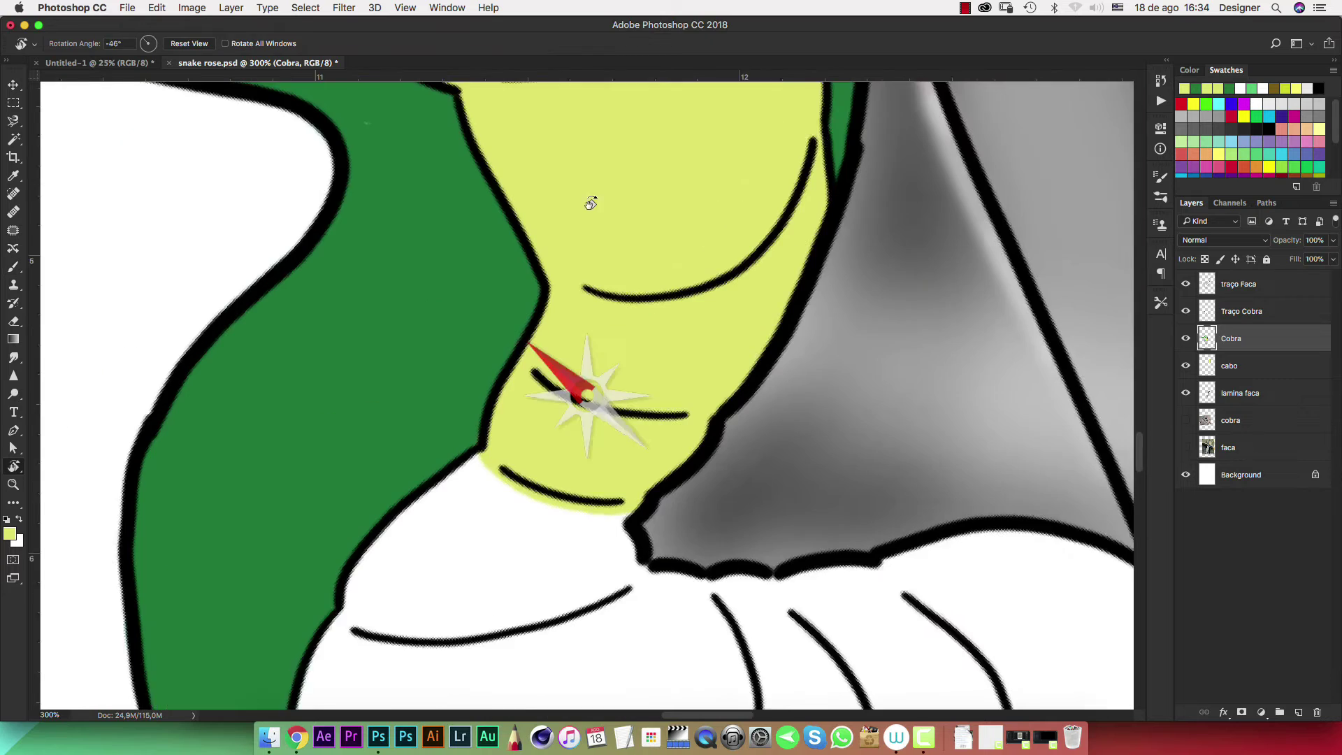
scroll(620, 375, "down", 5)
scroll(641, 180, "down", 2)
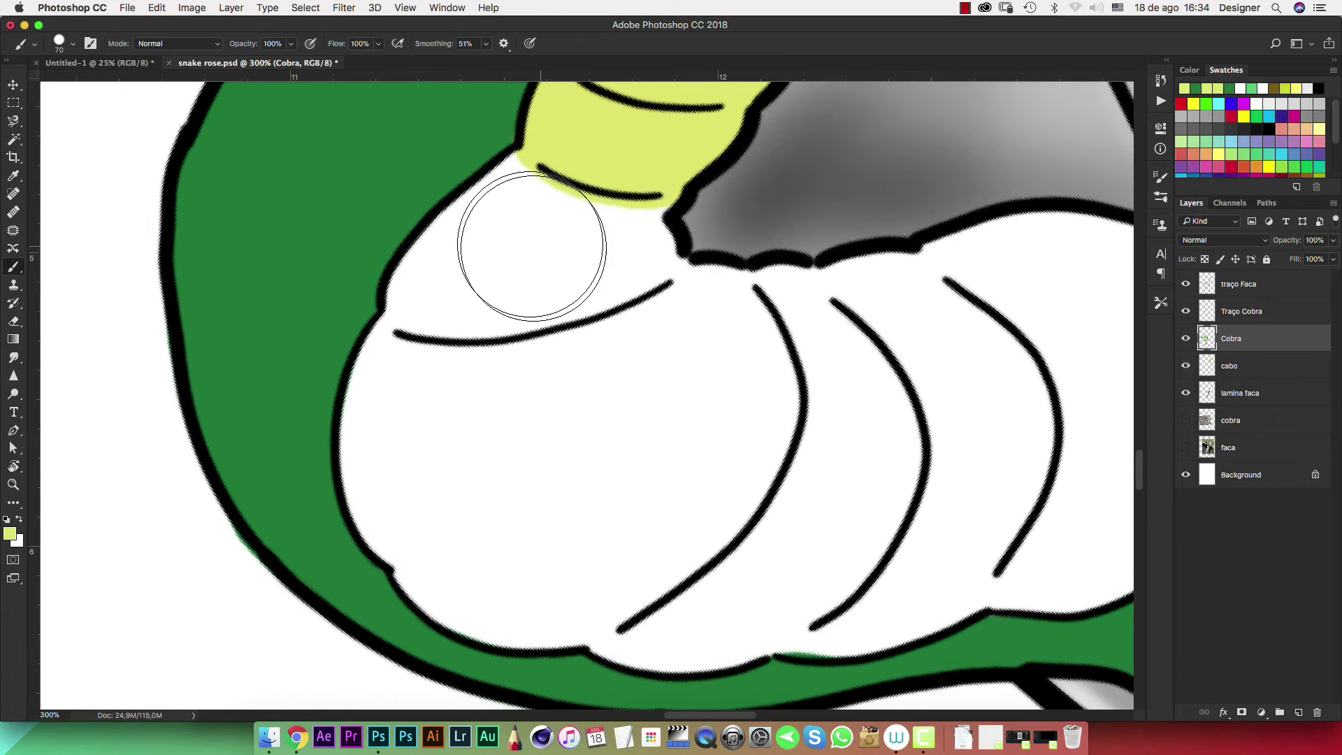
mouse_move(541, 216)
left_mouse_down()
mouse_move(464, 276)
mouse_move(451, 383)
mouse_move(377, 409)
mouse_move(369, 455)
mouse_move(428, 575)
mouse_move(464, 599)
mouse_move(497, 614)
mouse_move(615, 614)
mouse_move(601, 213)
mouse_move(638, 284)
mouse_move(437, 387)
left_mouse_up()
key("bracketleft")
key("bracketleft")
key("bracketleft")
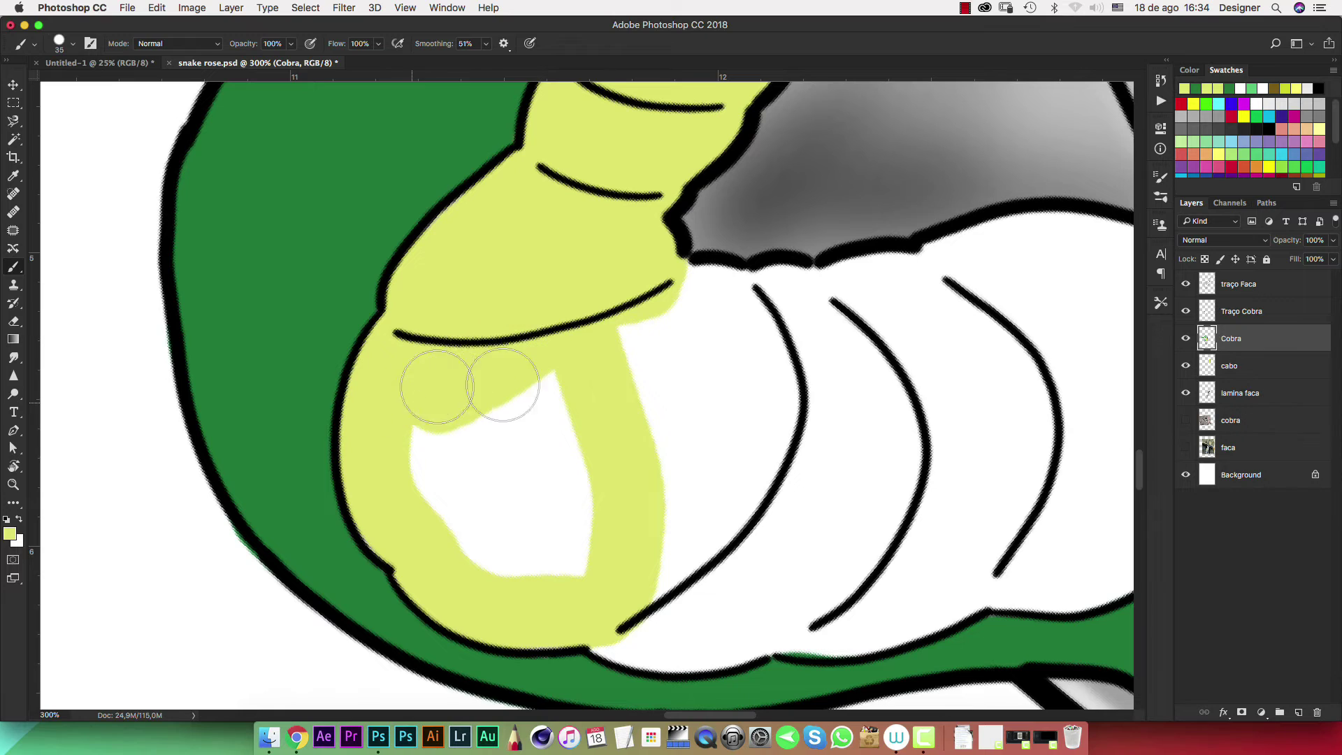
Rotate the view and brush yellow up and down the lower belly's right edge
scroll(503, 414, "right", 5)
key("r")
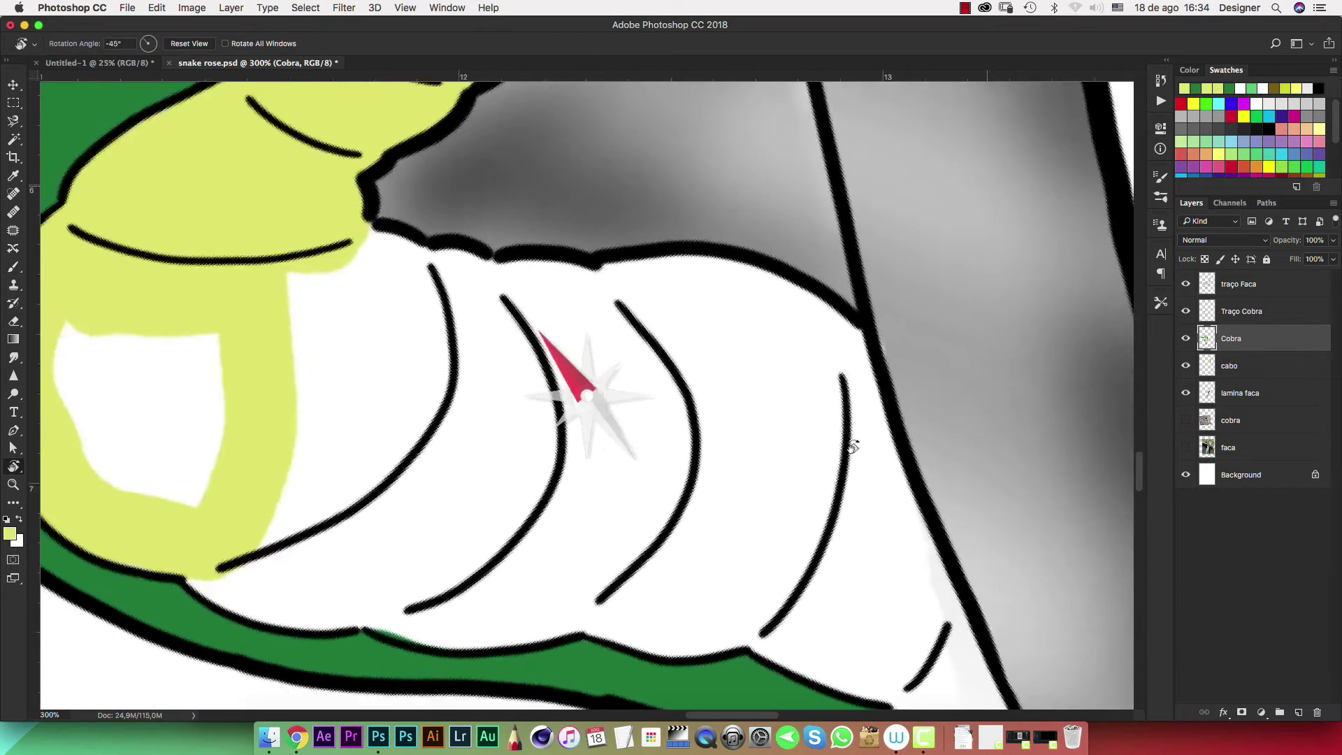
left_click_drag(852, 446, 671, 569)
mouse_move(685, 624)
left_mouse_down()
mouse_move(716, 570)
mouse_move(719, 479)
mouse_move(655, 306)
mouse_move(675, 351)
left_mouse_up()
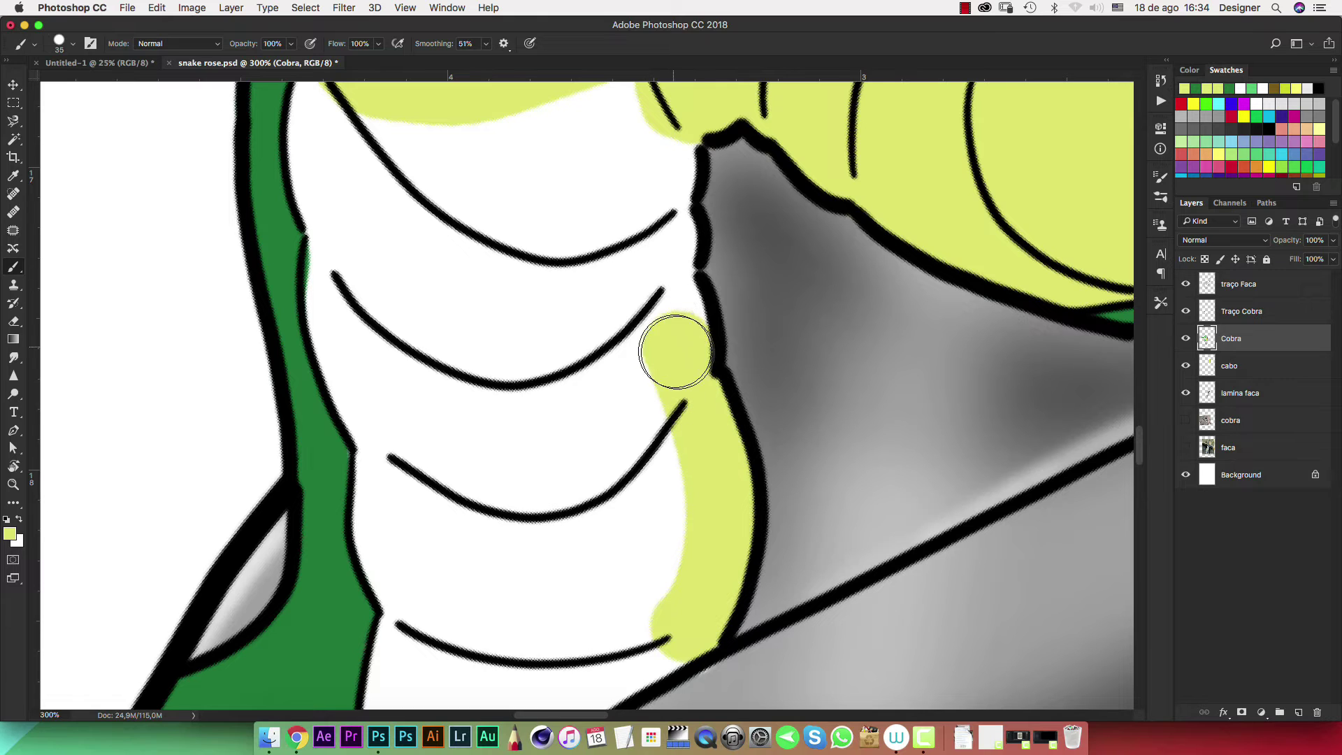
mouse_move(670, 279)
left_mouse_down()
mouse_move(660, 195)
mouse_move(680, 124)
left_mouse_up()
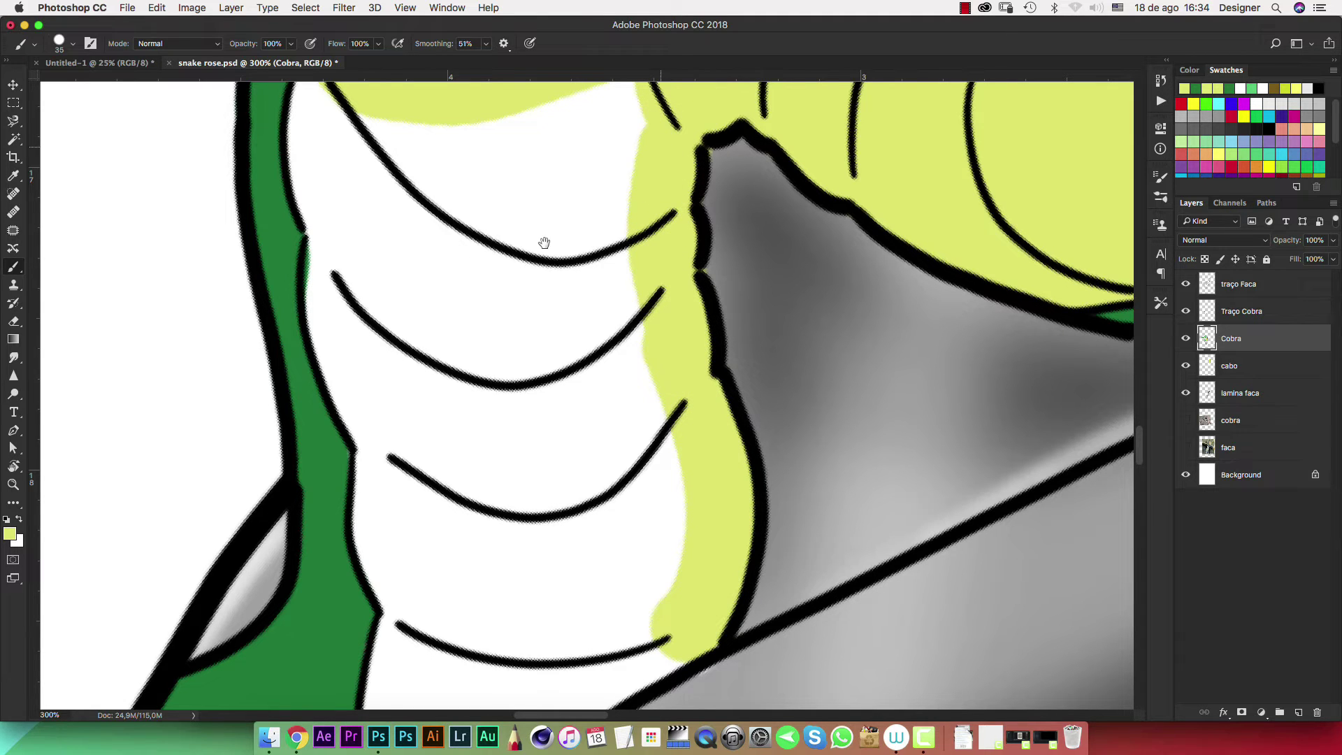
left_click_drag(544, 243, 728, 443)
mouse_move(533, 270)
left_mouse_down()
mouse_move(515, 383)
mouse_move(533, 539)
mouse_move(594, 662)
left_mouse_up()
scroll(638, 203, "down", 5)
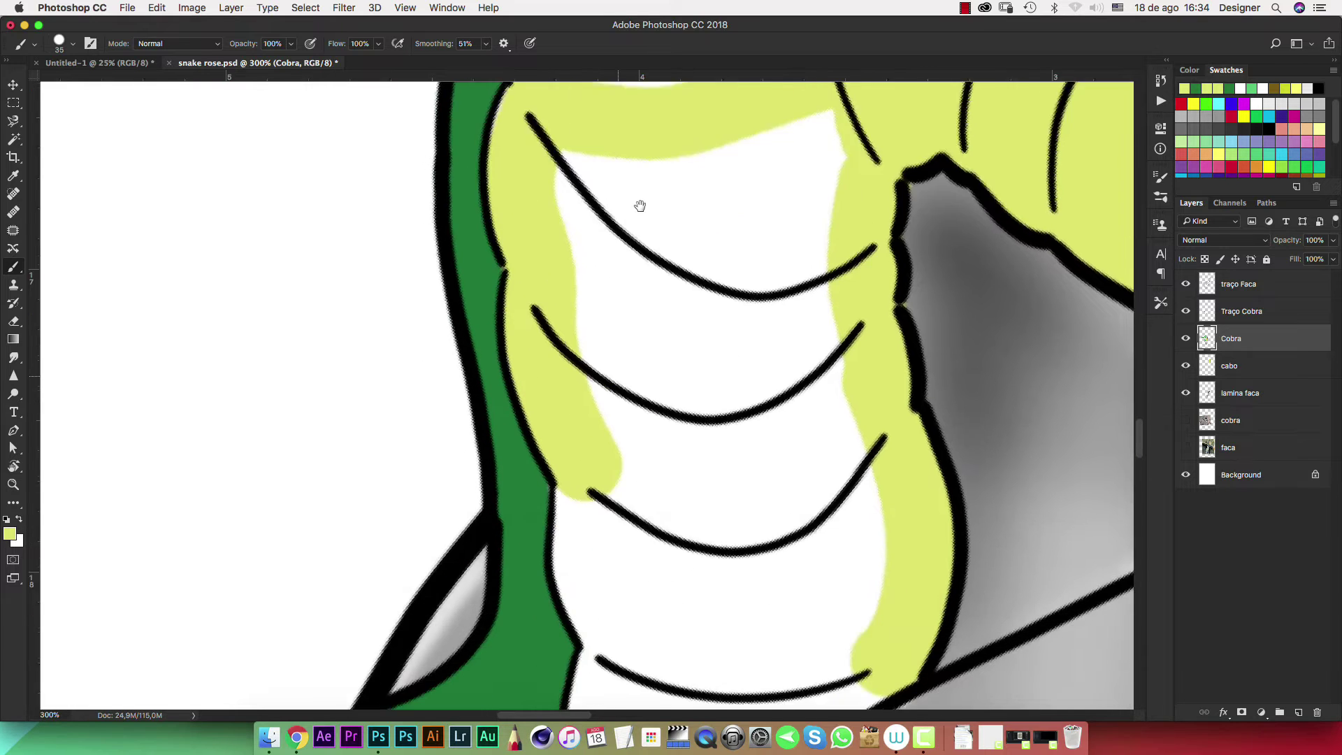
scroll(623, 216, "down", 4)
scroll(601, 251, "down", 2)
mouse_move(599, 296)
left_mouse_down()
mouse_move(593, 359)
mouse_move(619, 454)
left_mouse_up()
Cover the white neck area and the remaining white belly patch with yellow
mouse_move(638, 518)
left_mouse_down()
mouse_move(707, 287)
mouse_move(674, 271)
mouse_move(663, 425)
left_mouse_up()
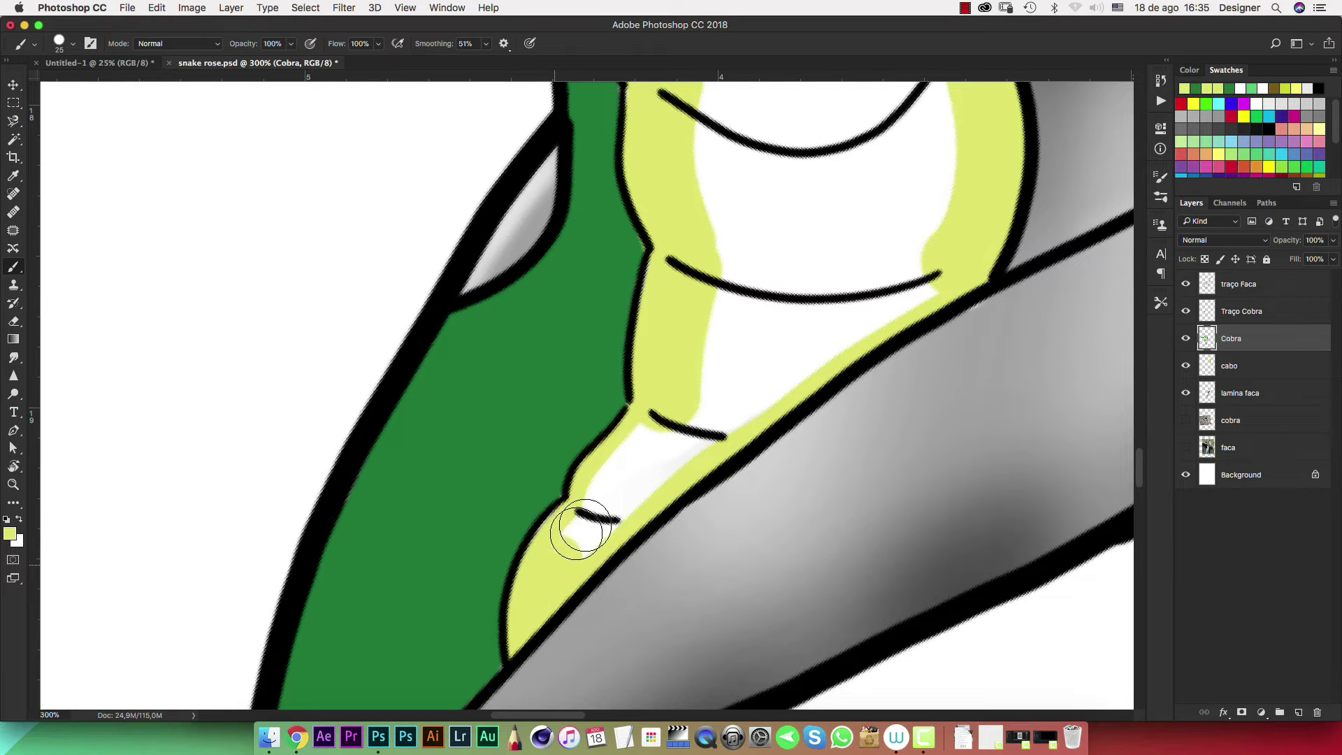
mouse_move(580, 529)
left_mouse_down()
mouse_move(659, 450)
mouse_move(647, 447)
left_mouse_up()
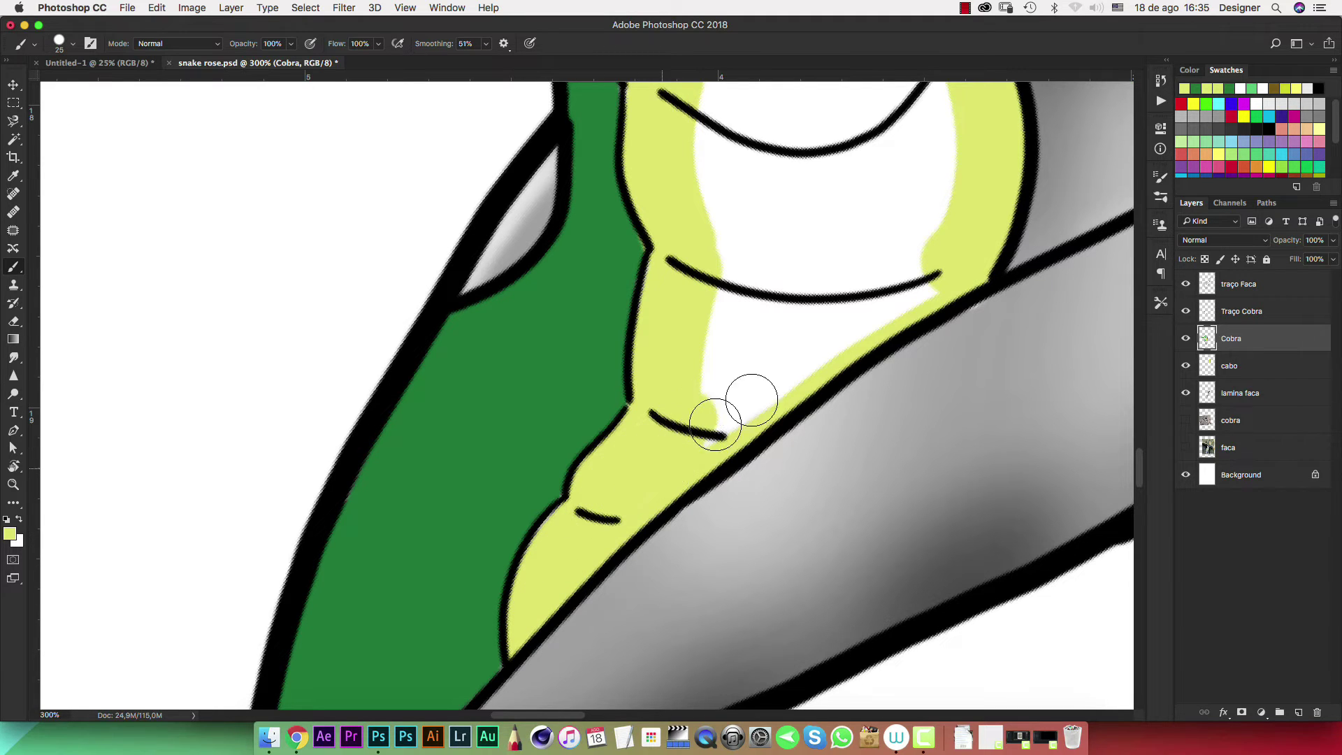
left_click_drag(752, 399, 938, 263)
left_click_drag(763, 344, 671, 415)
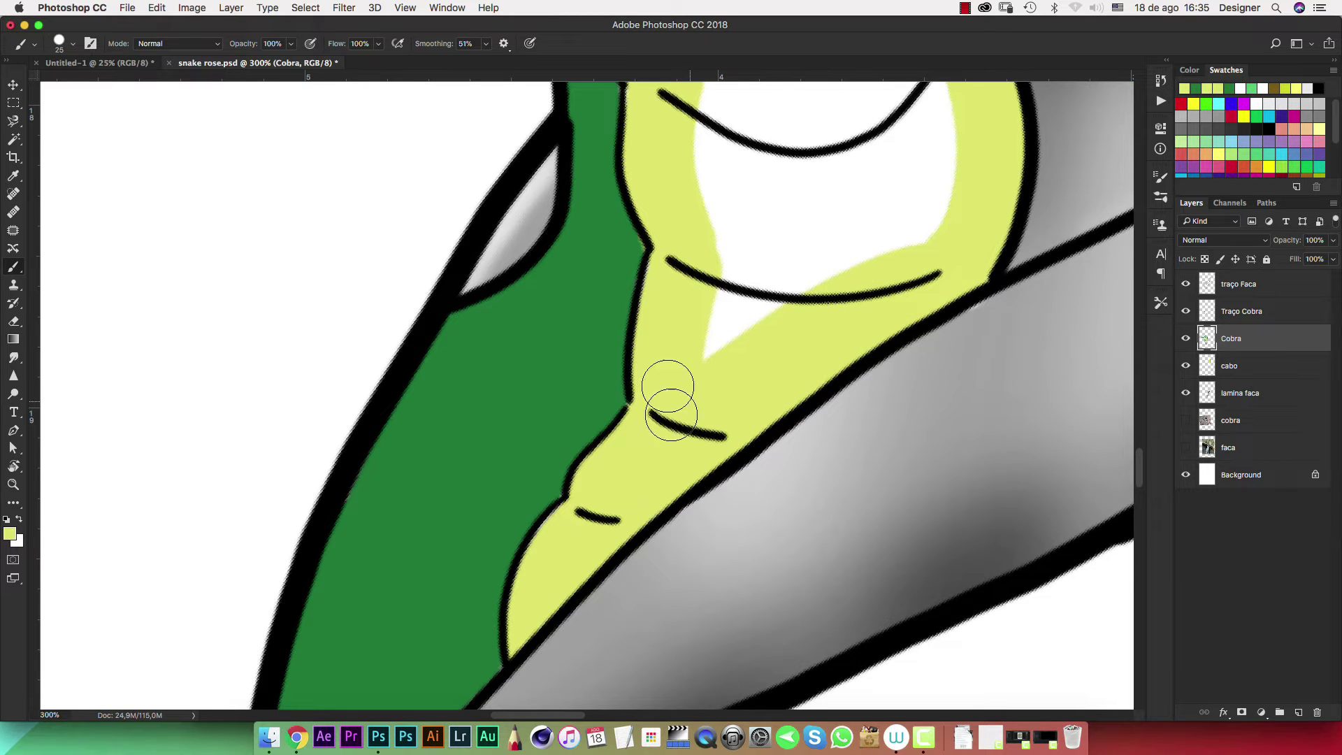
key("ctrl+minus")
key("ctrl+minus")
key("ctrl+minus")
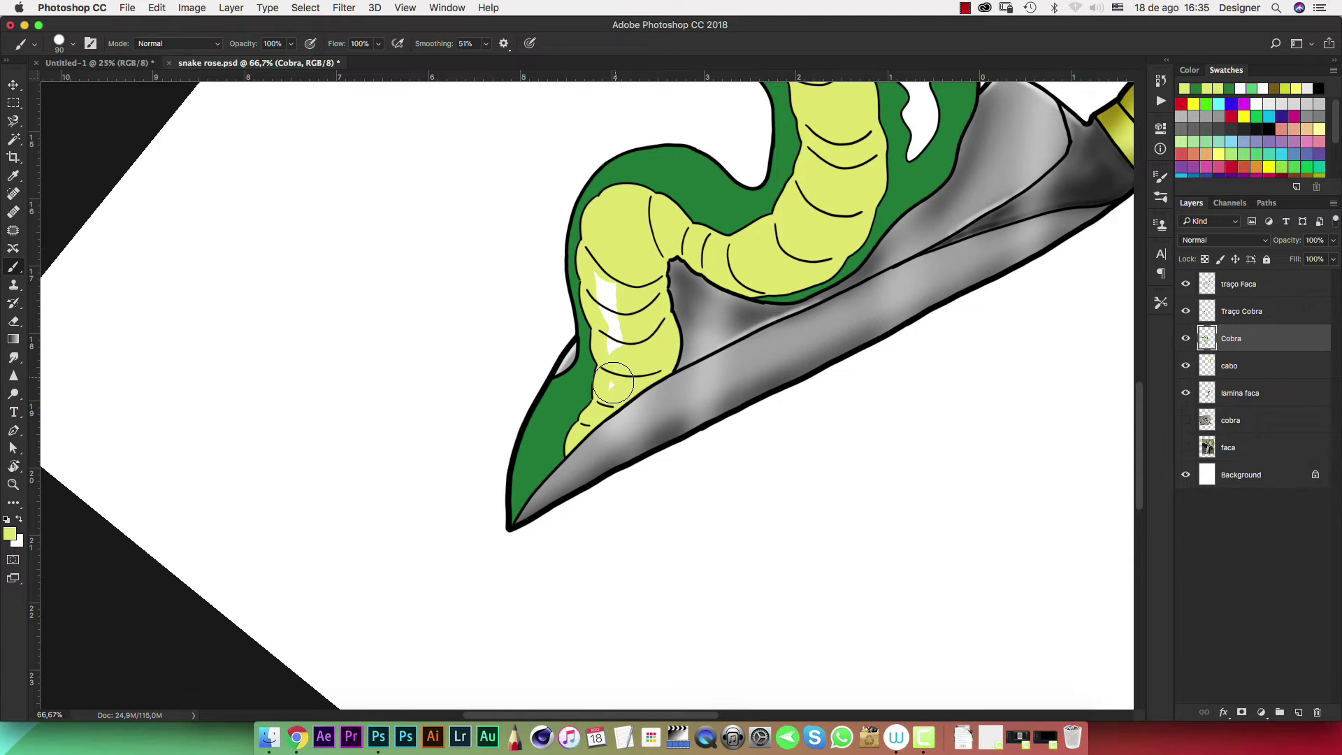
Zoom in on the hood and paint pale yellow over most of the white marking
key("ctrl+minus")
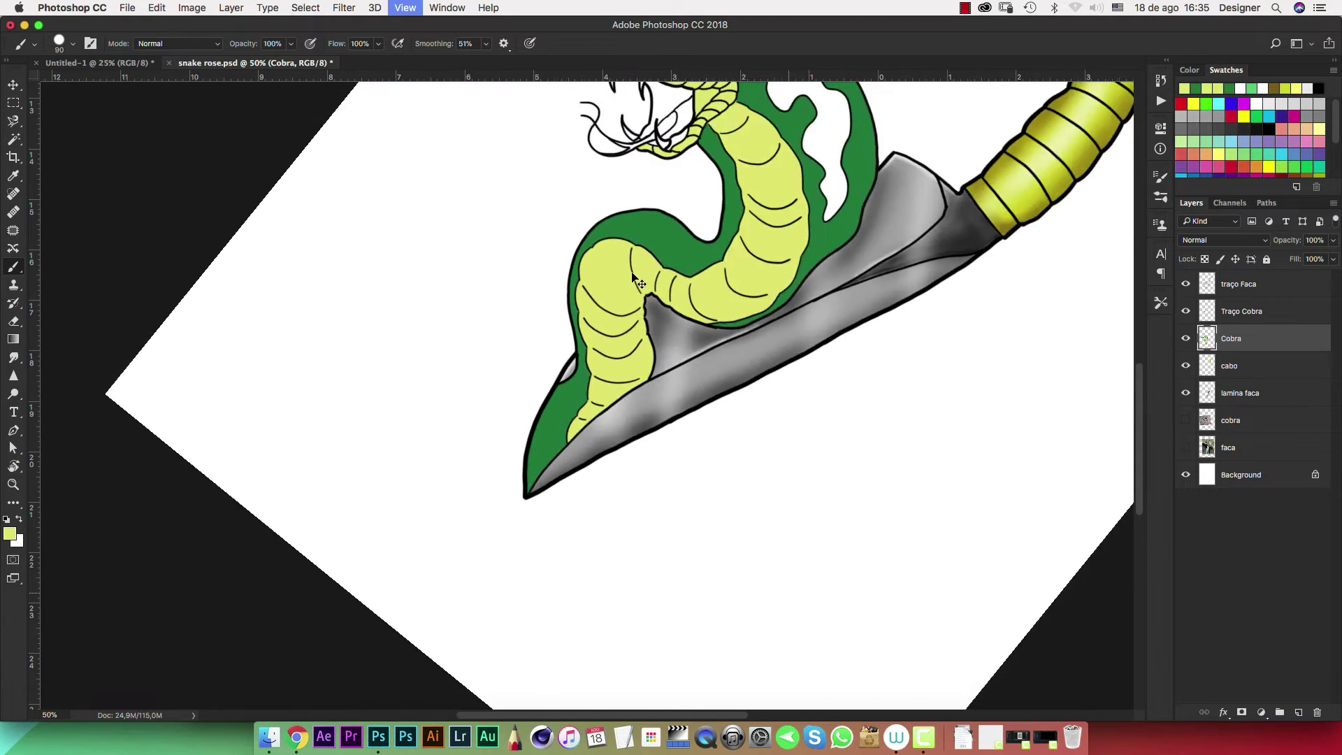
key("ctrl+minus")
scroll(644, 416, "right", 2)
scroll(644, 417, "up", 3)
key("ctrl+plus")
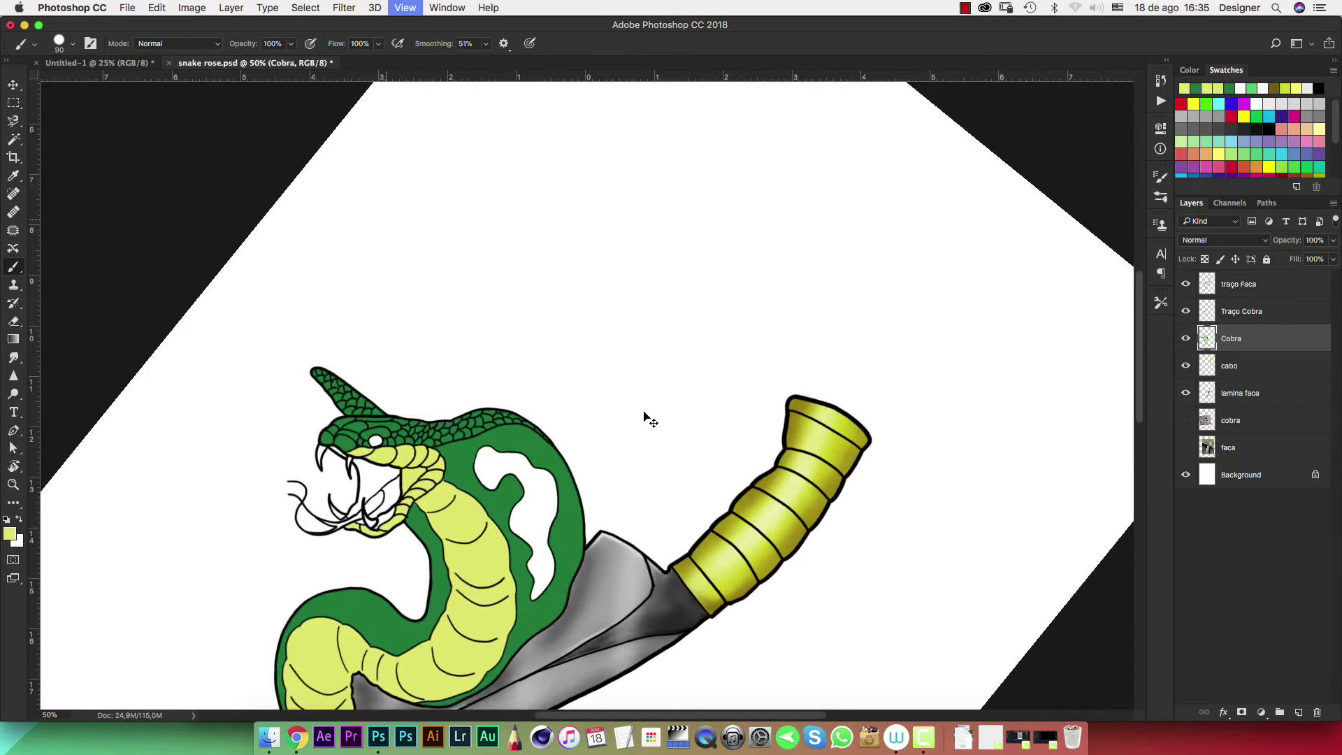
key("ctrl+plus")
key("ctrl+plus")
key("ctrl+plus")
scroll(635, 280, "down", 5)
scroll(633, 394, "down", 5)
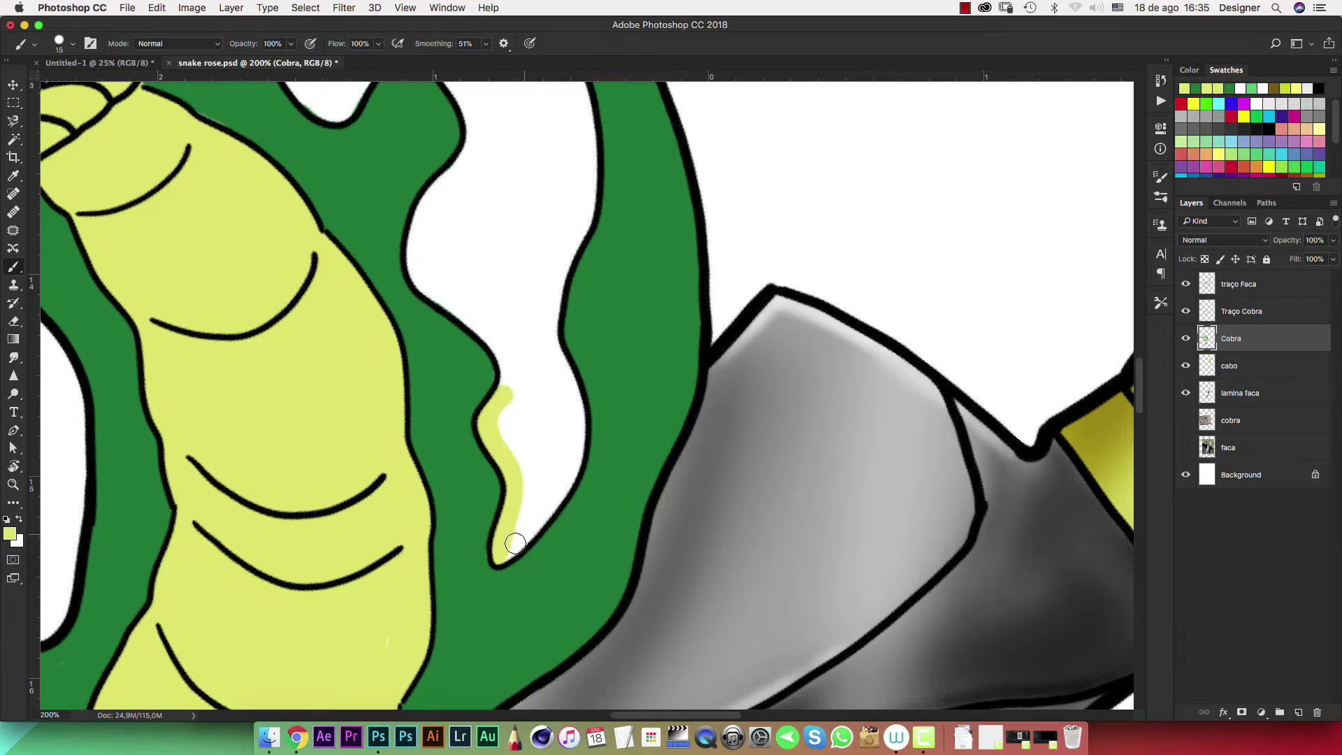
mouse_move(503, 553)
left_mouse_down()
mouse_move(575, 434)
mouse_move(548, 311)
mouse_move(584, 217)
mouse_move(571, 238)
left_mouse_up()
mouse_move(523, 361)
left_mouse_down()
mouse_move(504, 401)
mouse_move(515, 530)
mouse_move(551, 455)
mouse_move(536, 349)
mouse_move(557, 404)
left_mouse_up()
left_click_drag(528, 478, 525, 361)
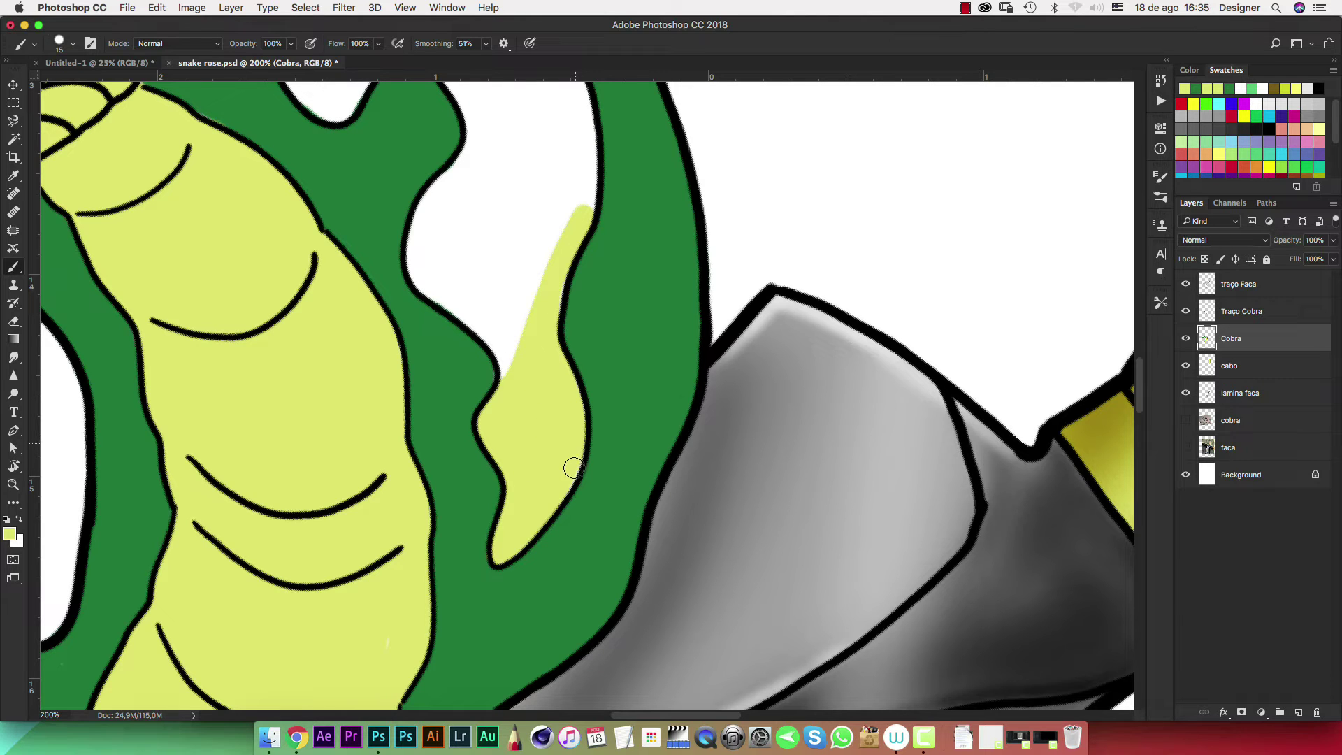
With a slightly larger brush, fill more of the marking and its right inner edge
scroll(552, 412, "up", 3)
scroll(532, 465, "up", 3)
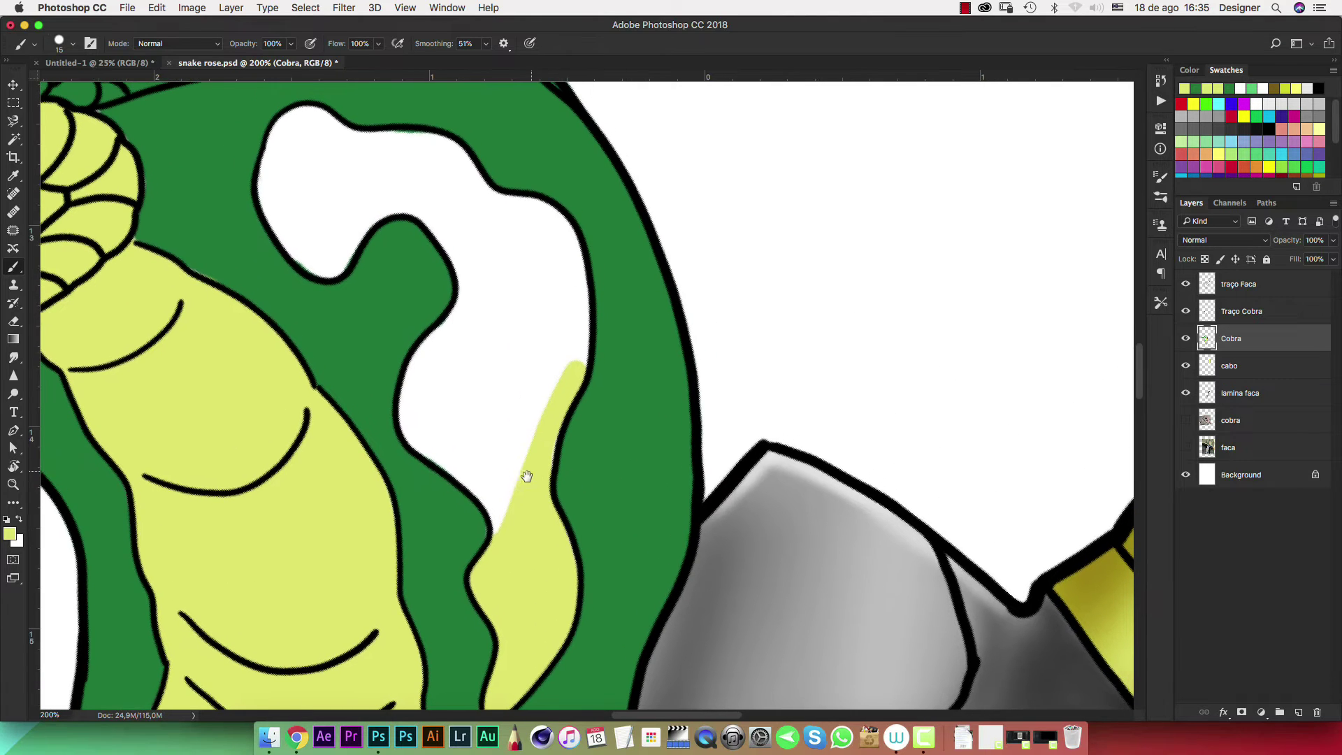
key("bracketright")
mouse_move(461, 323)
left_mouse_down()
mouse_move(413, 398)
mouse_move(503, 515)
mouse_move(509, 557)
mouse_move(412, 427)
mouse_move(423, 386)
left_mouse_up()
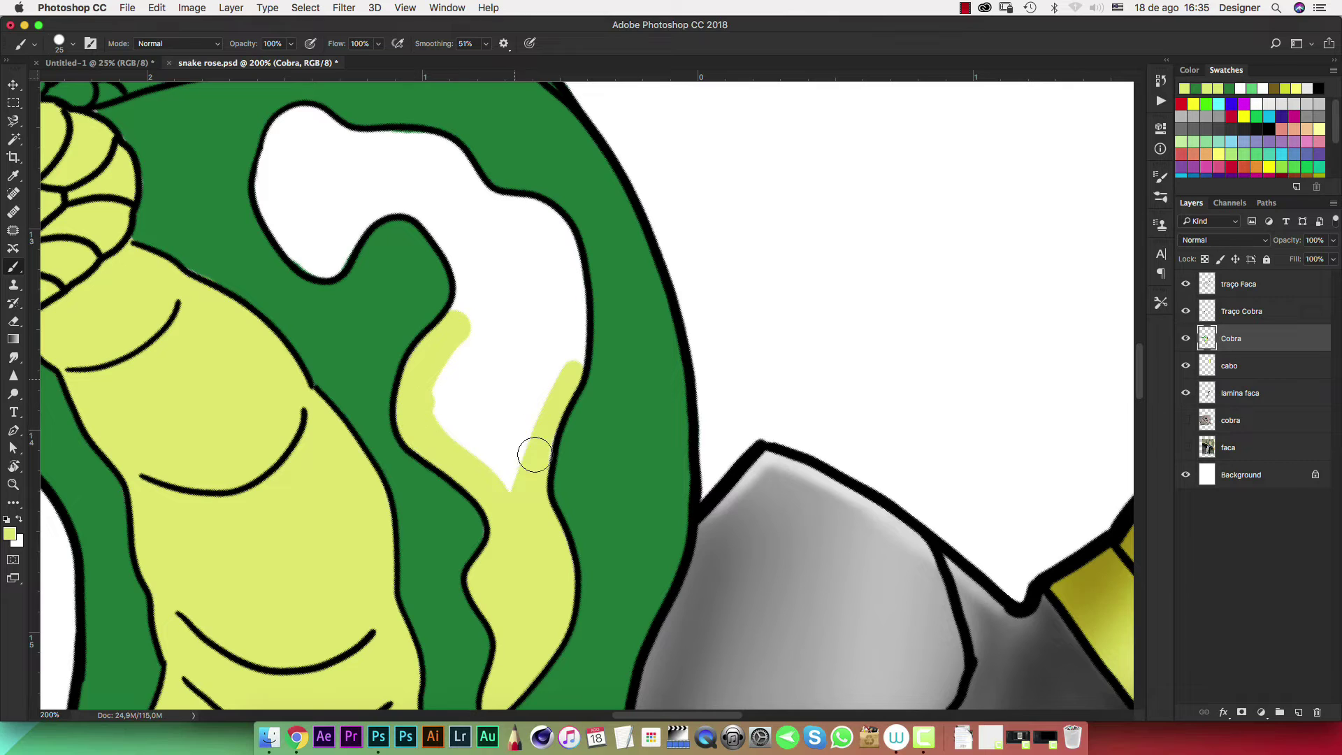
mouse_move(518, 462)
left_mouse_down()
mouse_move(571, 321)
mouse_move(554, 231)
mouse_move(495, 205)
left_mouse_up()
Fill the marking's left and lower inner edges so the hood marking is solid yellow
scroll(482, 291, "up", 4)
scroll(483, 291, "left", 2)
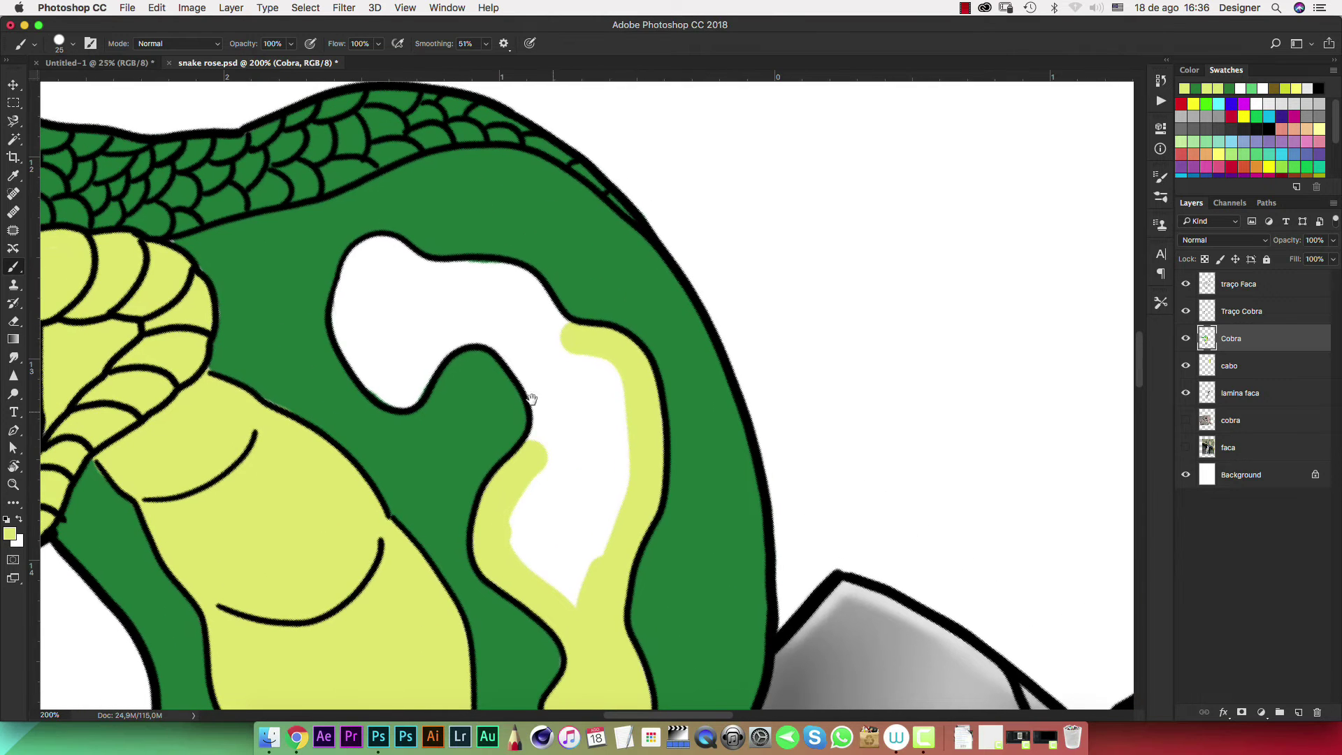
mouse_move(401, 386)
left_mouse_down()
mouse_move(354, 339)
mouse_move(339, 294)
mouse_move(357, 256)
mouse_move(380, 249)
mouse_move(413, 270)
mouse_move(524, 287)
mouse_move(576, 353)
left_mouse_up()
mouse_move(409, 381)
left_mouse_down()
mouse_move(464, 317)
mouse_move(504, 335)
mouse_move(543, 399)
mouse_move(537, 450)
mouse_move(512, 466)
left_mouse_up()
mouse_move(403, 362)
left_mouse_down()
mouse_move(375, 263)
mouse_move(413, 323)
mouse_move(452, 304)
mouse_move(390, 275)
mouse_move(515, 303)
mouse_move(557, 378)
mouse_move(516, 285)
mouse_move(560, 428)
mouse_move(611, 407)
mouse_move(575, 357)
mouse_move(605, 531)
mouse_move(585, 602)
mouse_move(503, 512)
mouse_move(578, 450)
mouse_move(557, 567)
mouse_move(592, 446)
mouse_move(560, 437)
mouse_move(547, 401)
left_mouse_up()
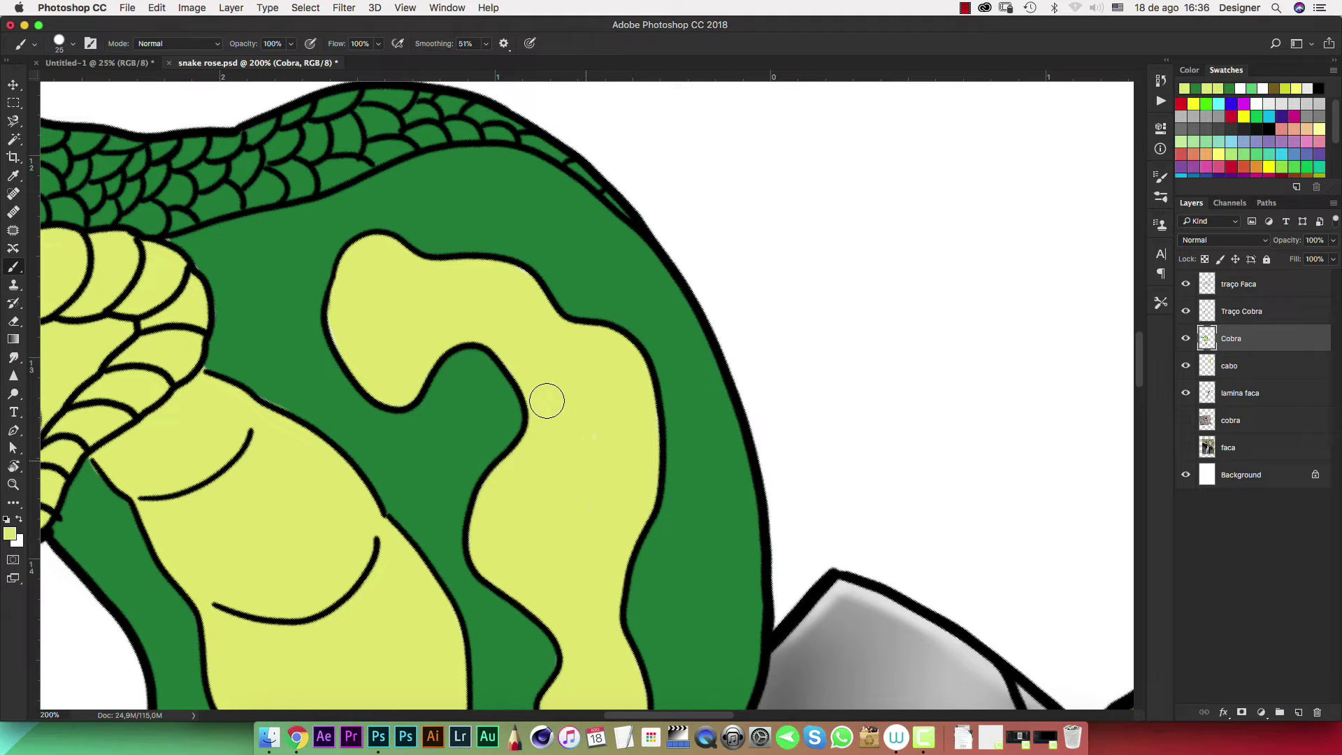
scroll(552, 410, "down", 5)
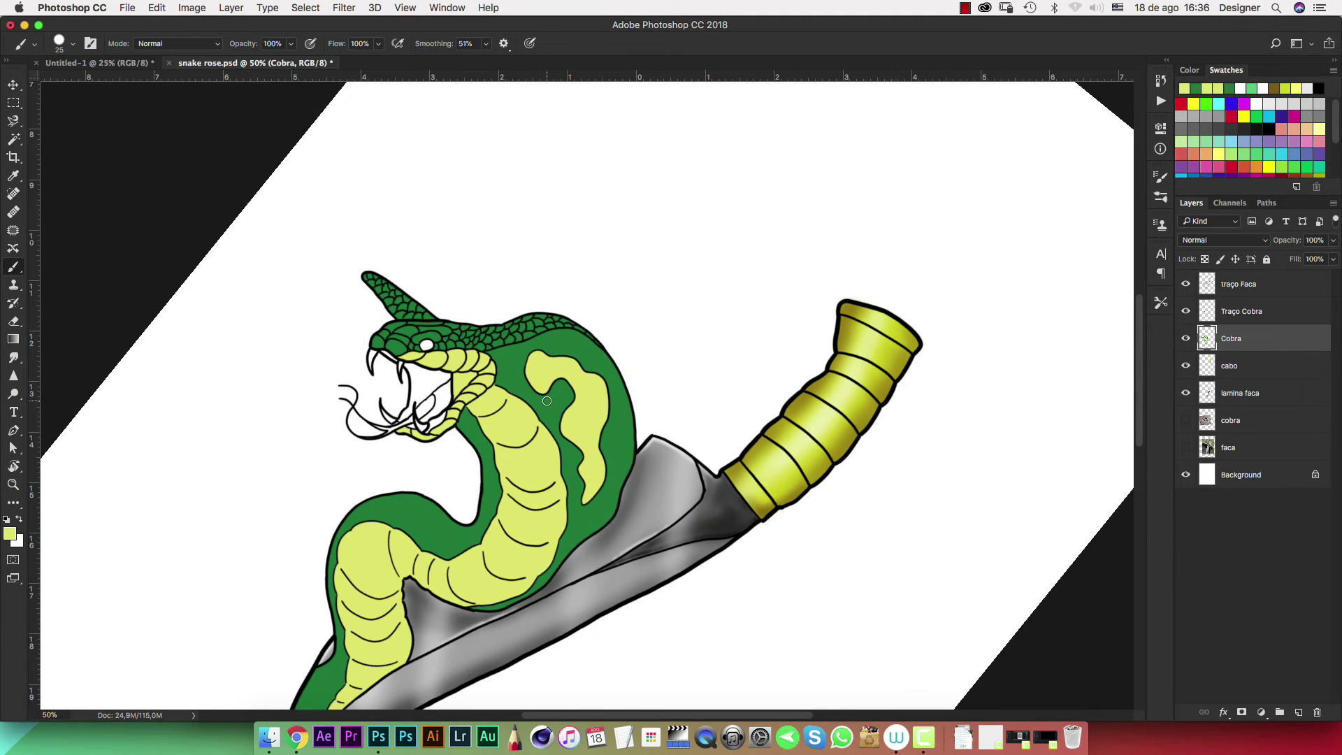
scroll(711, 559, "up", 2)
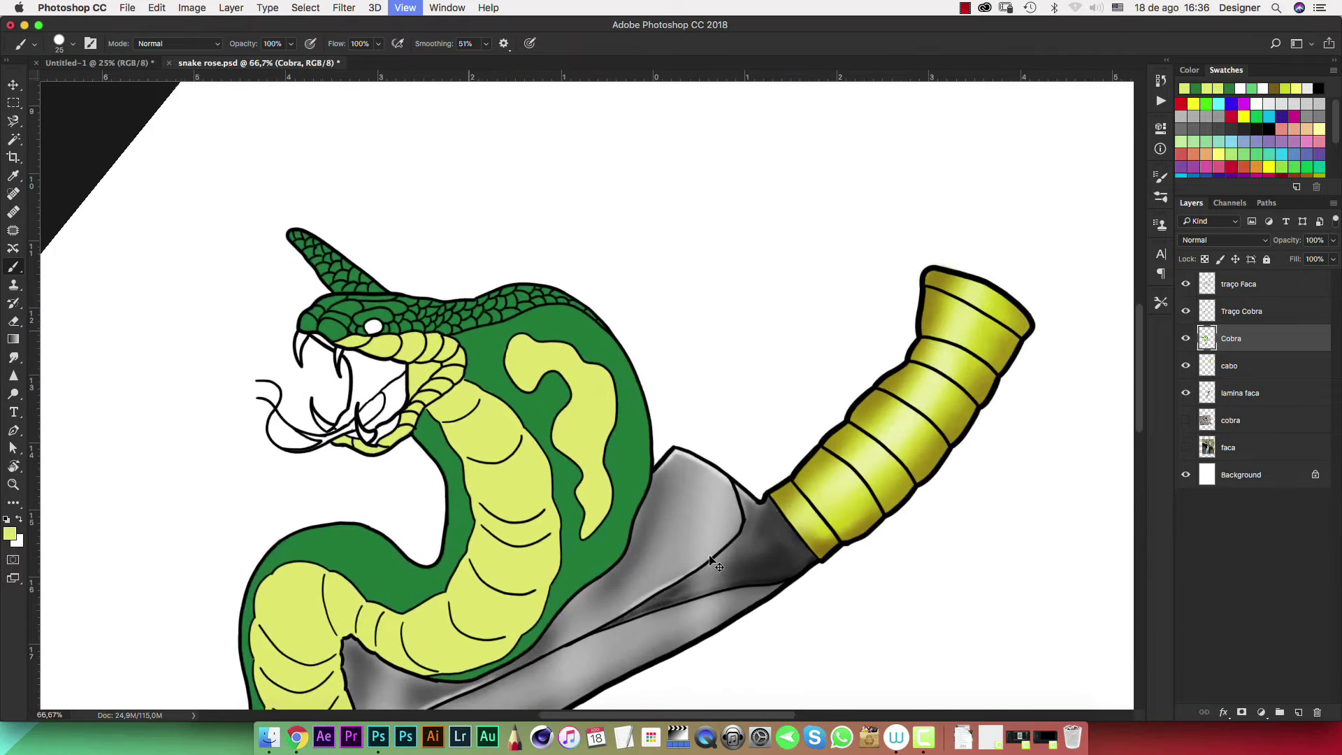
scroll(709, 555, "up", 3)
scroll(573, 393, "left", 10)
scroll(653, 380, "left", 3)
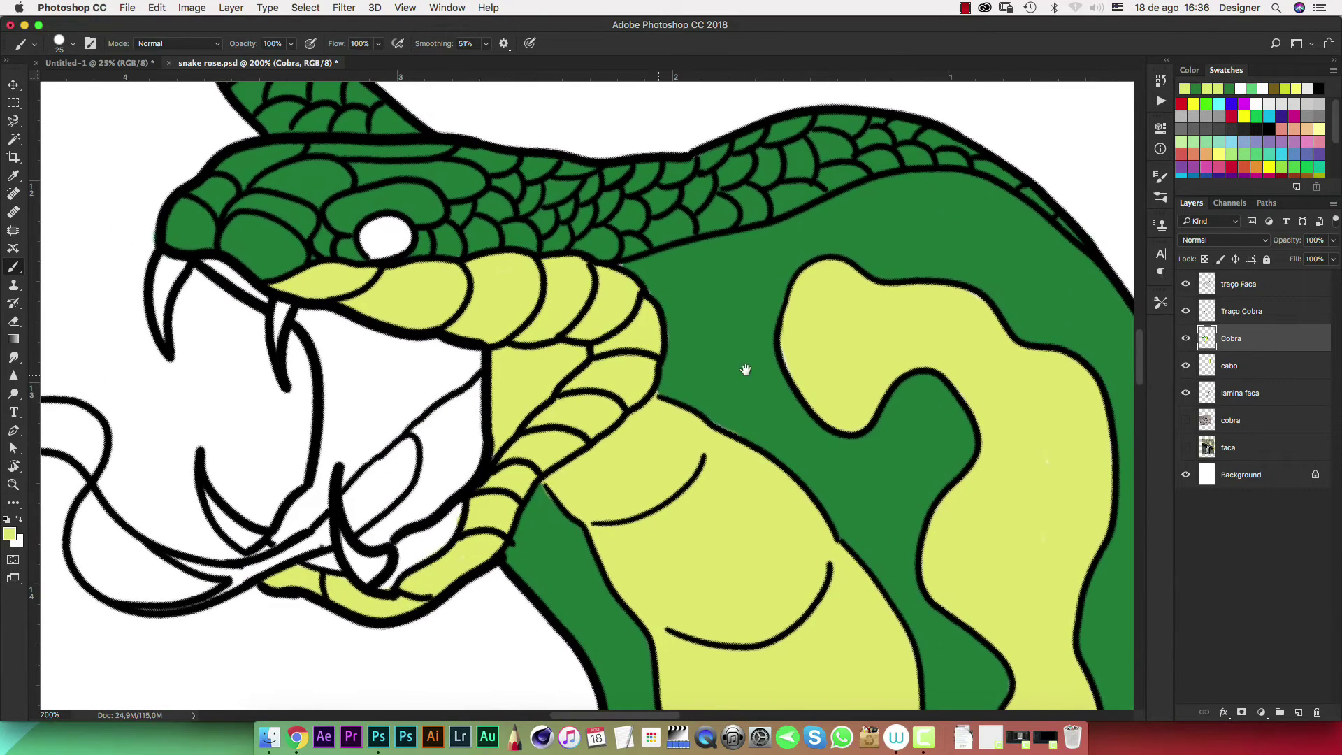
scroll(746, 368, "left", 3)
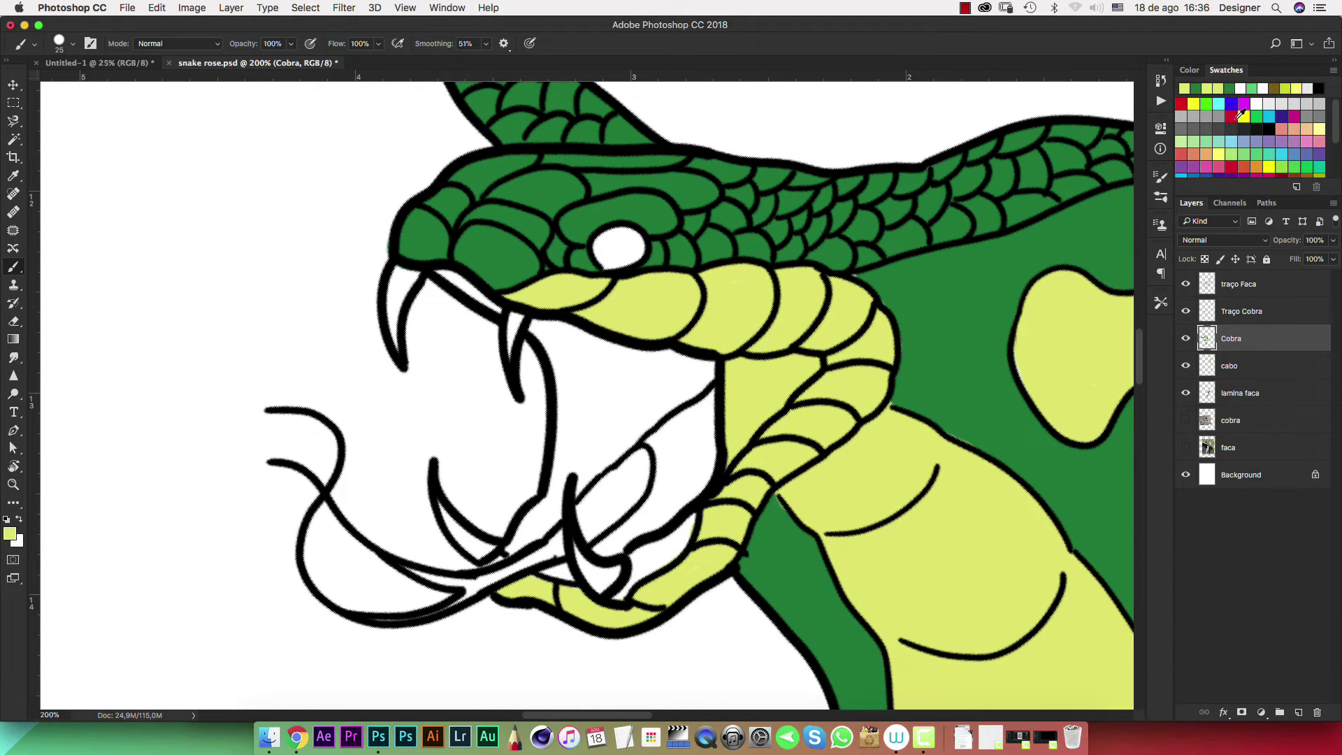
Set the painting colour to red, trying a darker crimson in the Color Picker
left_click(1235, 118)
left_click(9, 534)
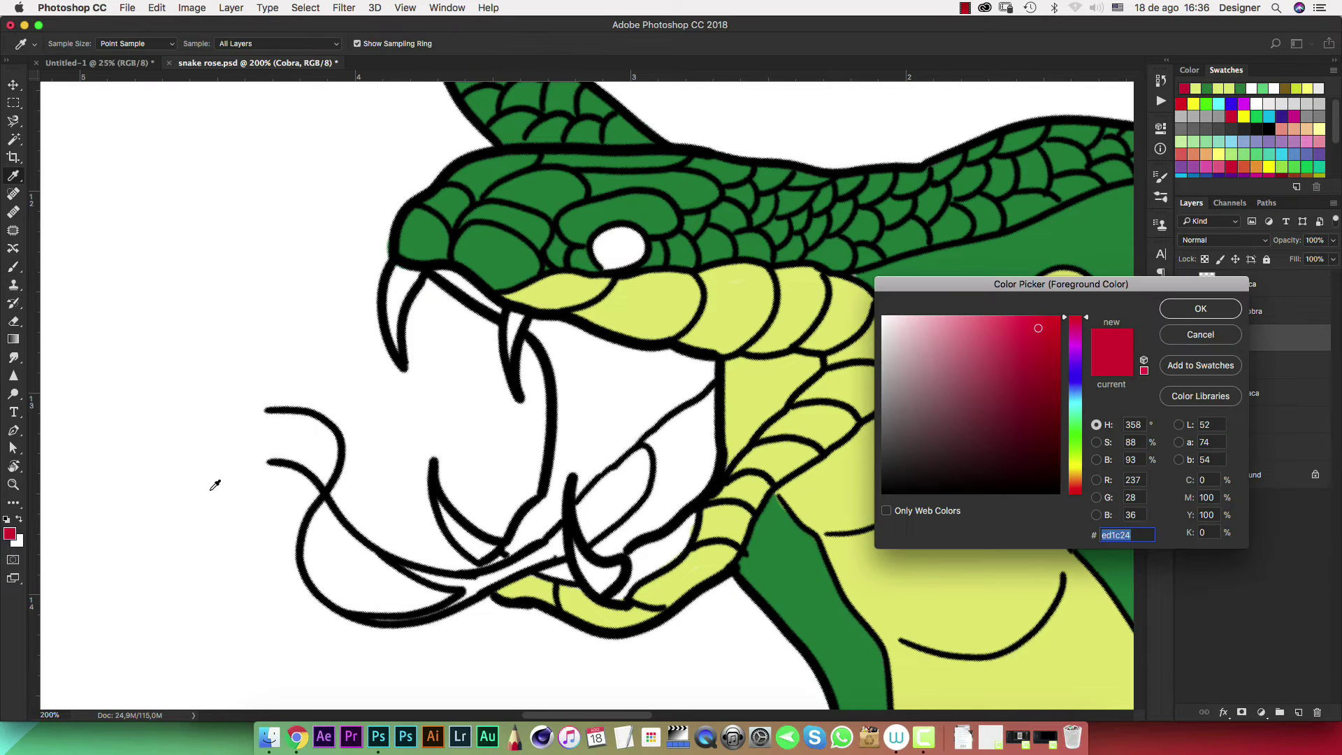
left_click_drag(1025, 384, 1030, 387)
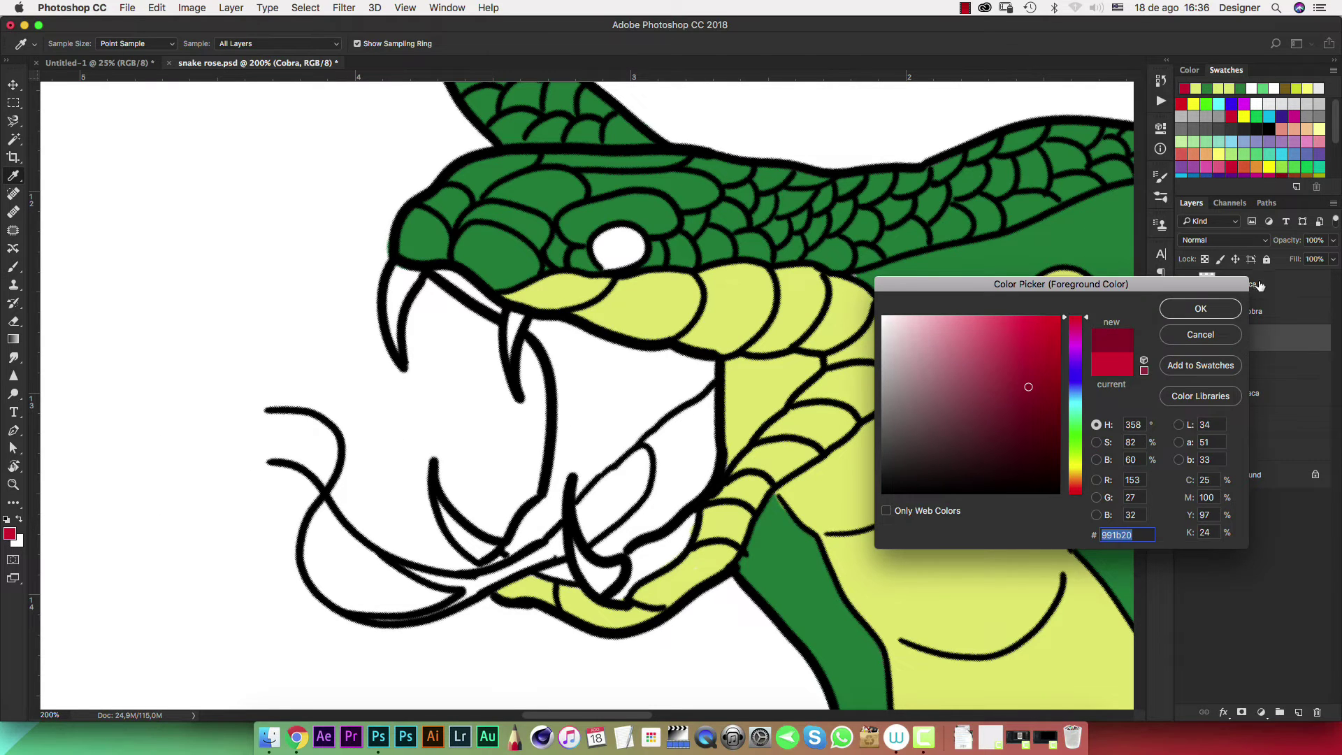
left_click(1221, 309)
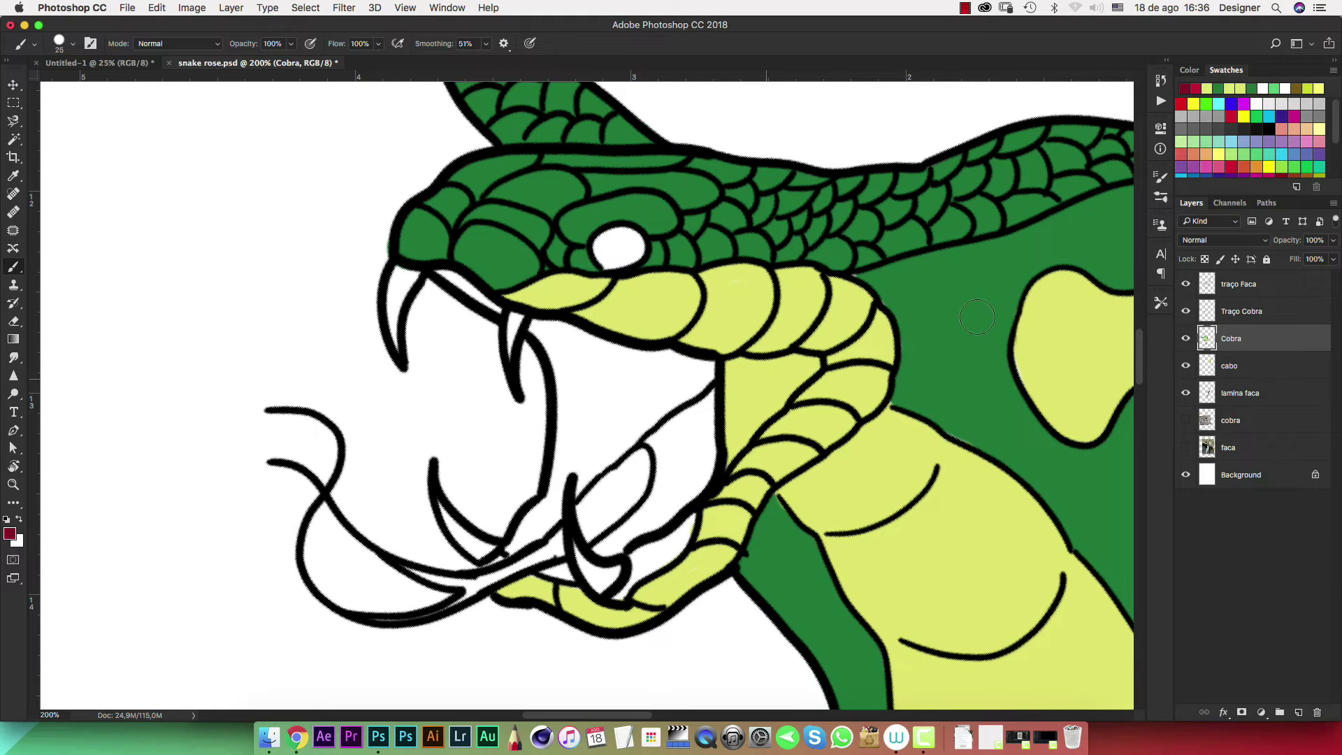
left_click(1181, 103)
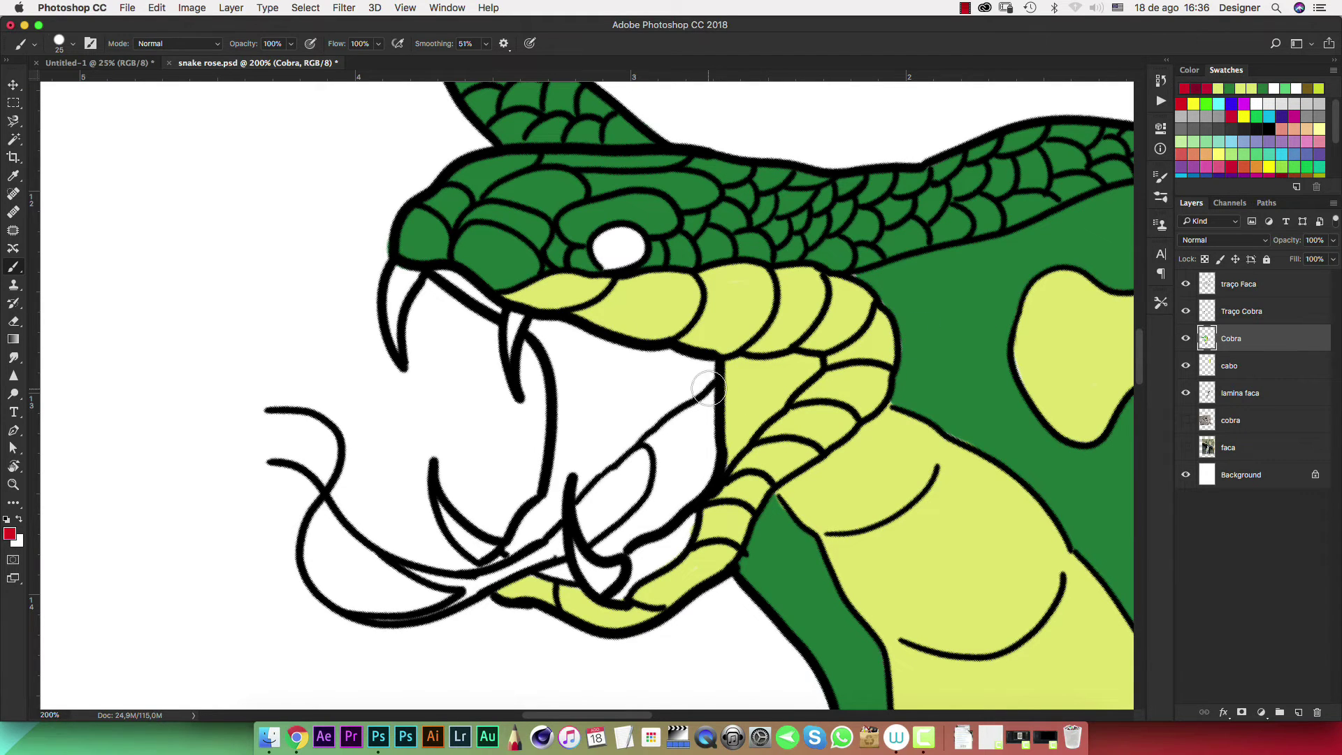
scroll(717, 393, "up", 2)
scroll(705, 390, "up", 2)
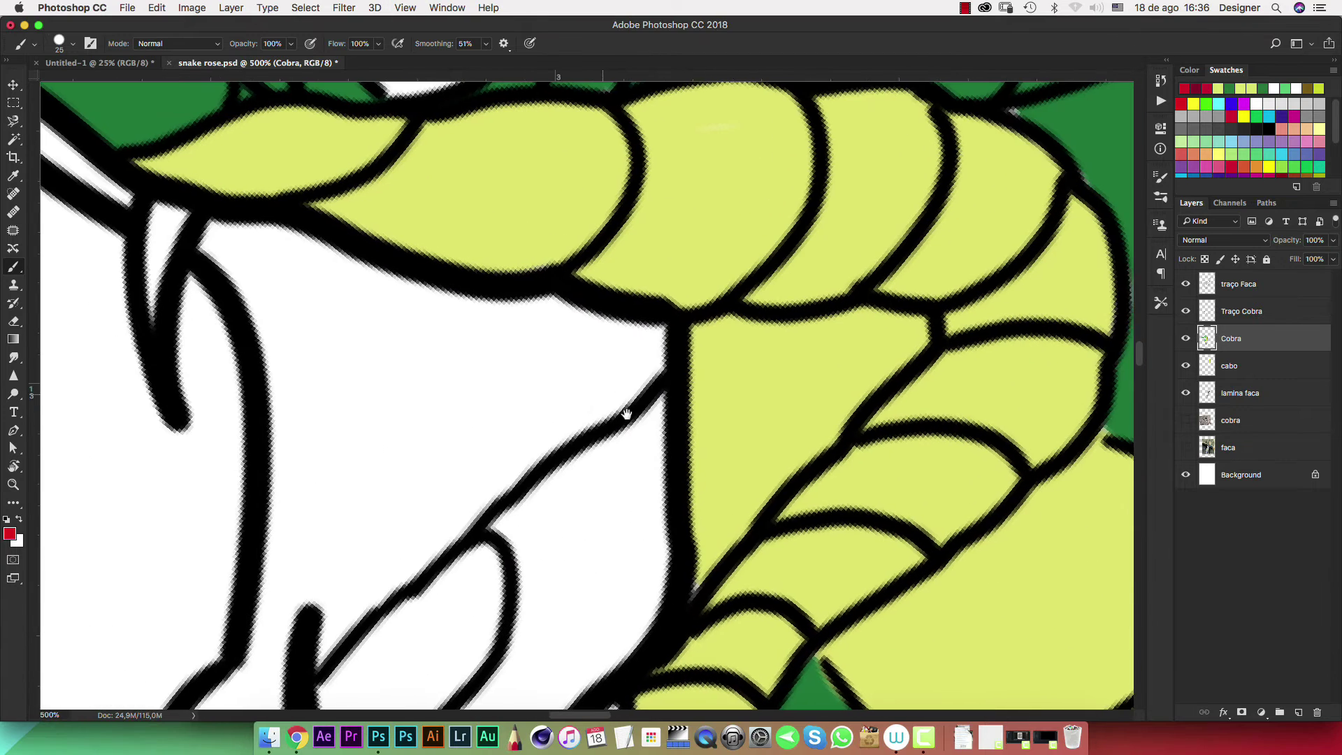
Paint red inside the mouth near the neck, between the fangs and along the mouth top
scroll(626, 410, "up", 2)
mouse_move(699, 360)
left_mouse_down()
mouse_move(850, 358)
mouse_move(776, 360)
mouse_move(773, 384)
mouse_move(854, 348)
mouse_move(629, 569)
mouse_move(666, 565)
mouse_move(846, 405)
mouse_move(839, 360)
mouse_move(671, 420)
left_mouse_up()
left_click_drag(387, 397, 528, 452)
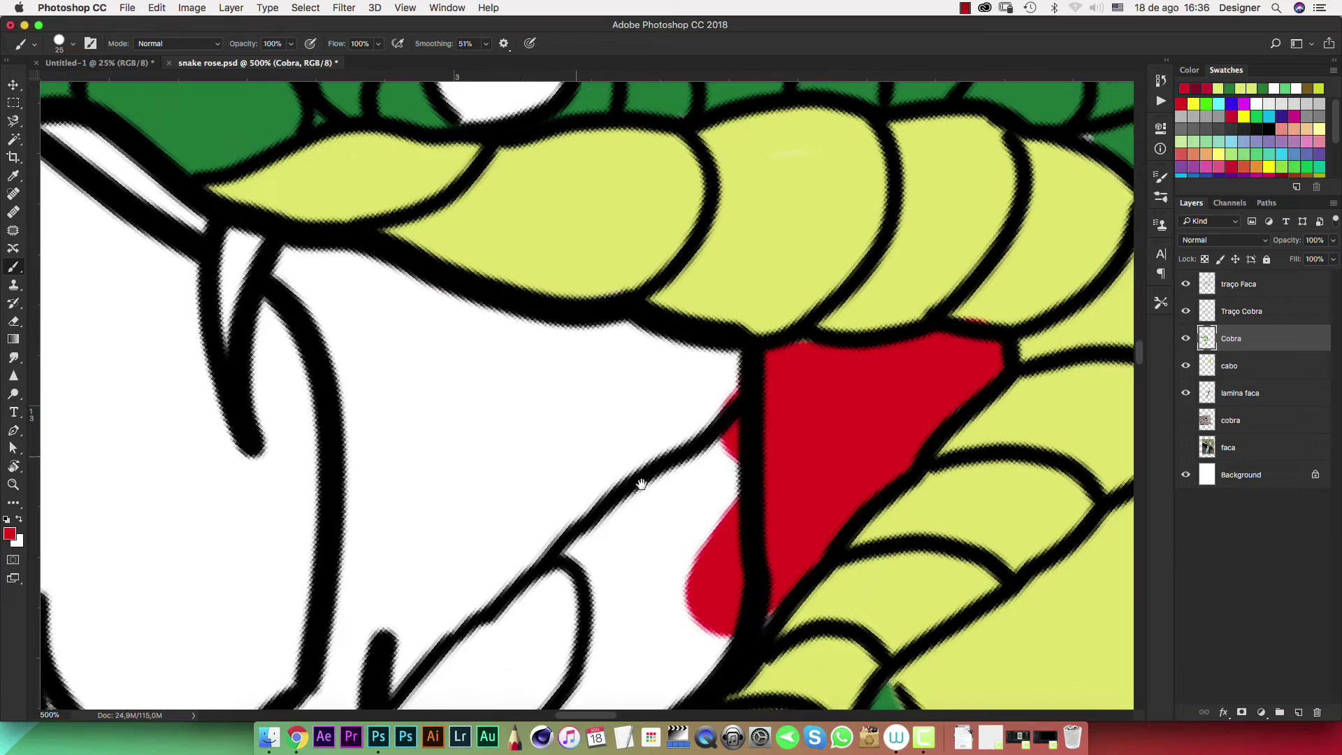
key("bracketleft")
key("bracketleft")
key("bracketleft")
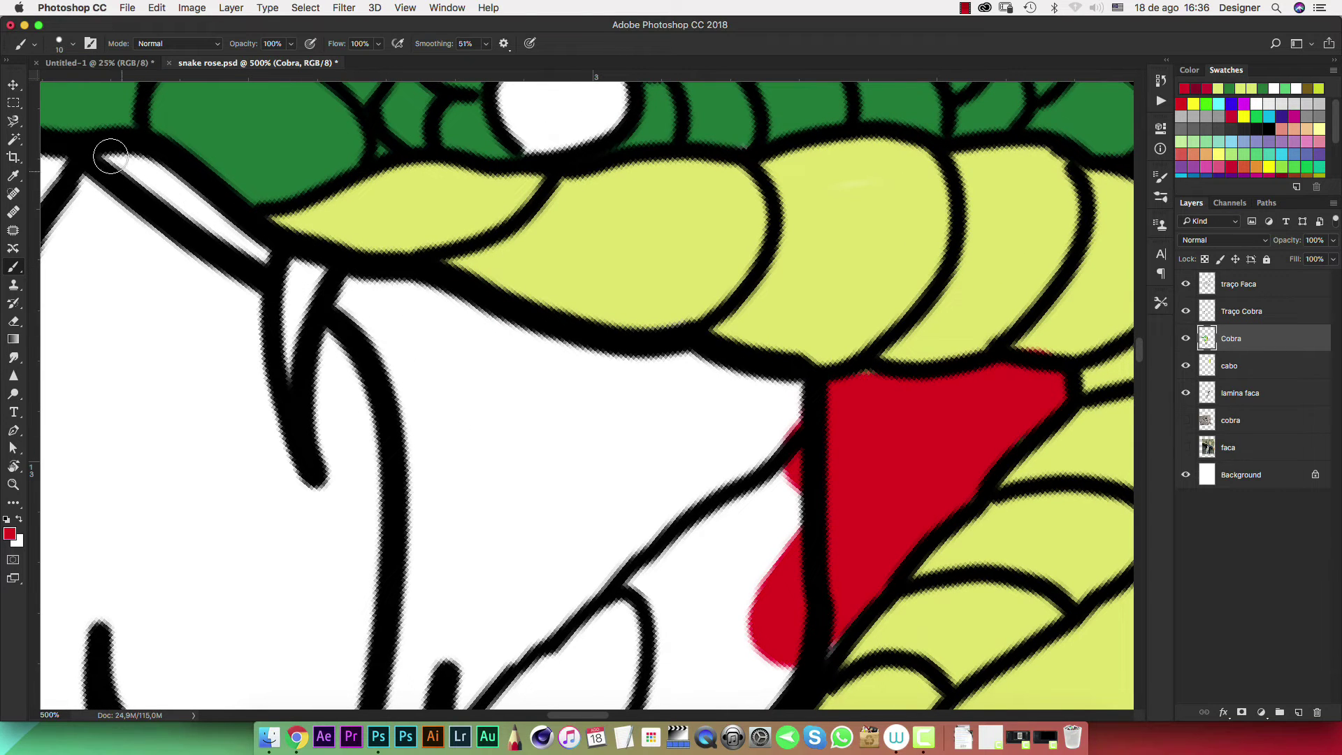
left_click_drag(110, 156, 265, 257)
mouse_move(346, 281)
left_mouse_down()
mouse_move(405, 369)
mouse_move(410, 563)
left_mouse_up()
mouse_move(381, 290)
left_mouse_down()
mouse_move(758, 380)
mouse_move(804, 395)
mouse_move(804, 408)
left_mouse_up()
With a larger brush, paint red along the lower and inner jaw outlines and mouth top
key("super+minus")
key("super+minus")
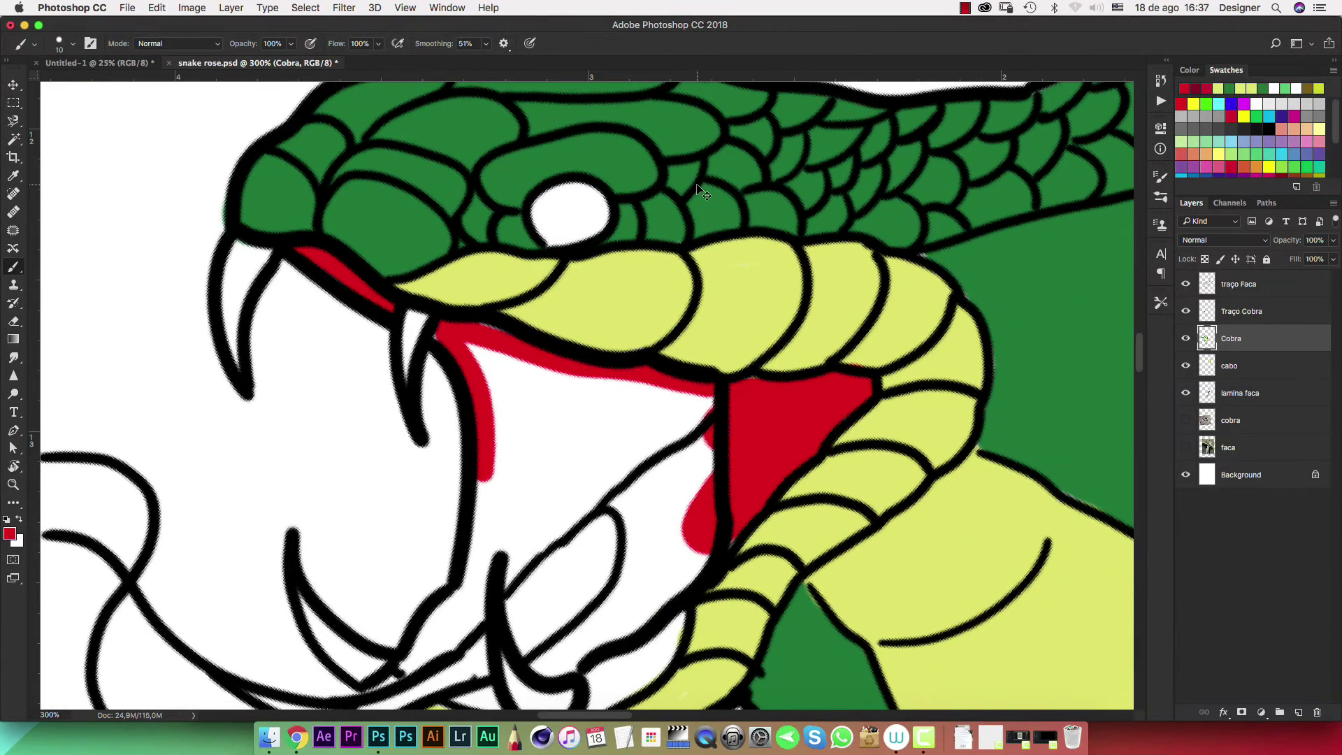
key("super+minus")
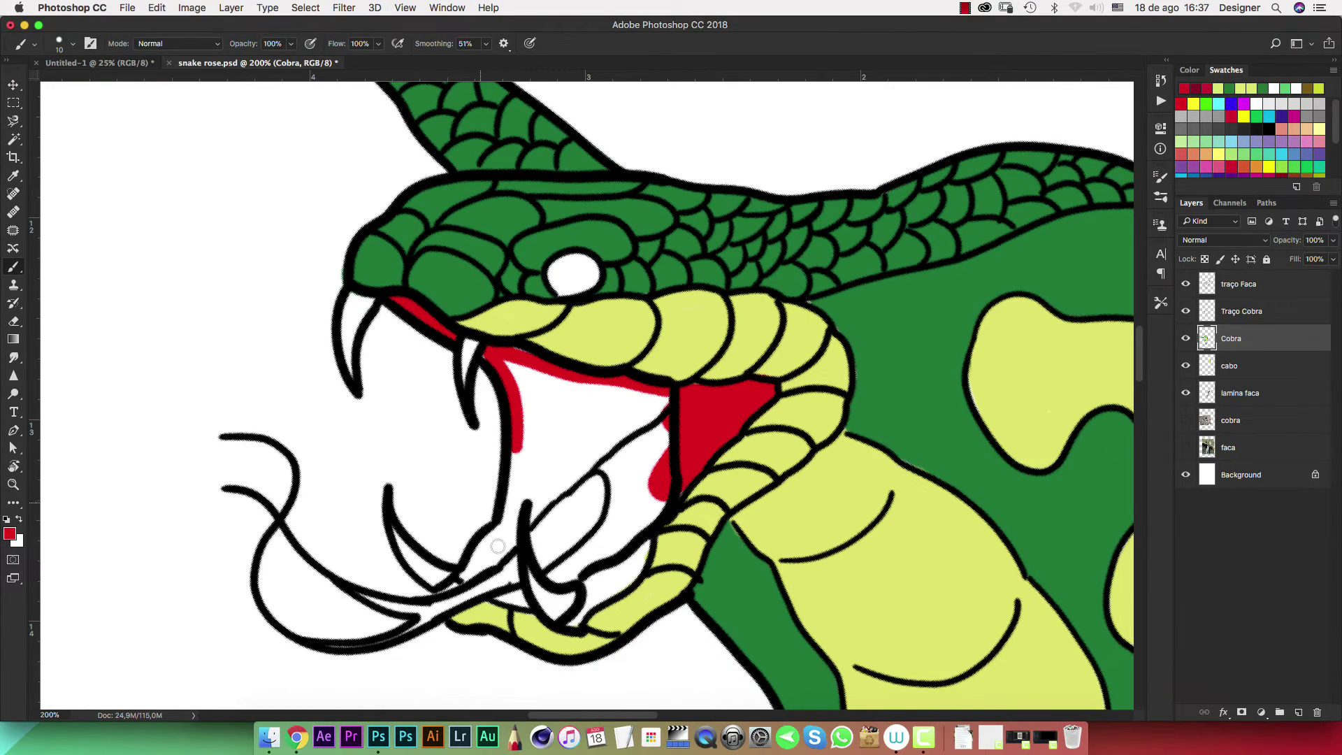
key("bracketright")
left_click_drag(475, 571, 513, 592)
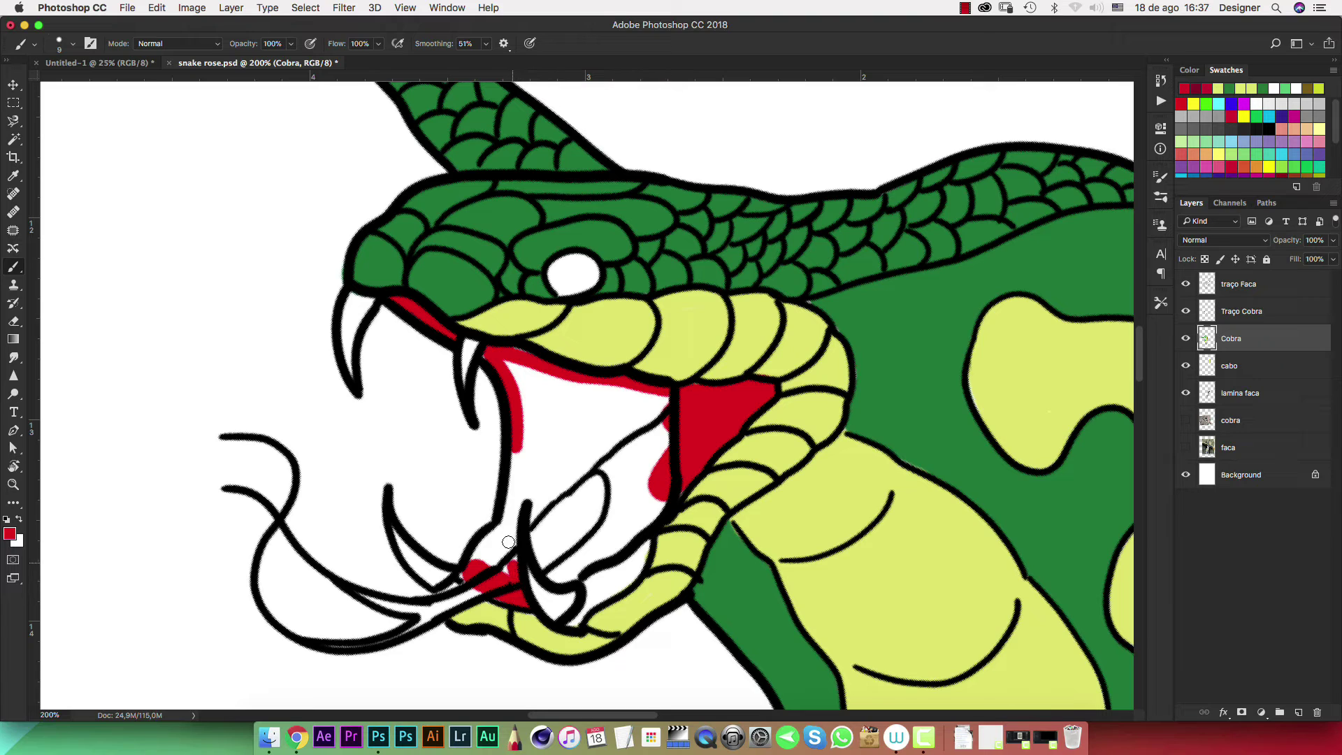
left_click_drag(516, 507, 517, 447)
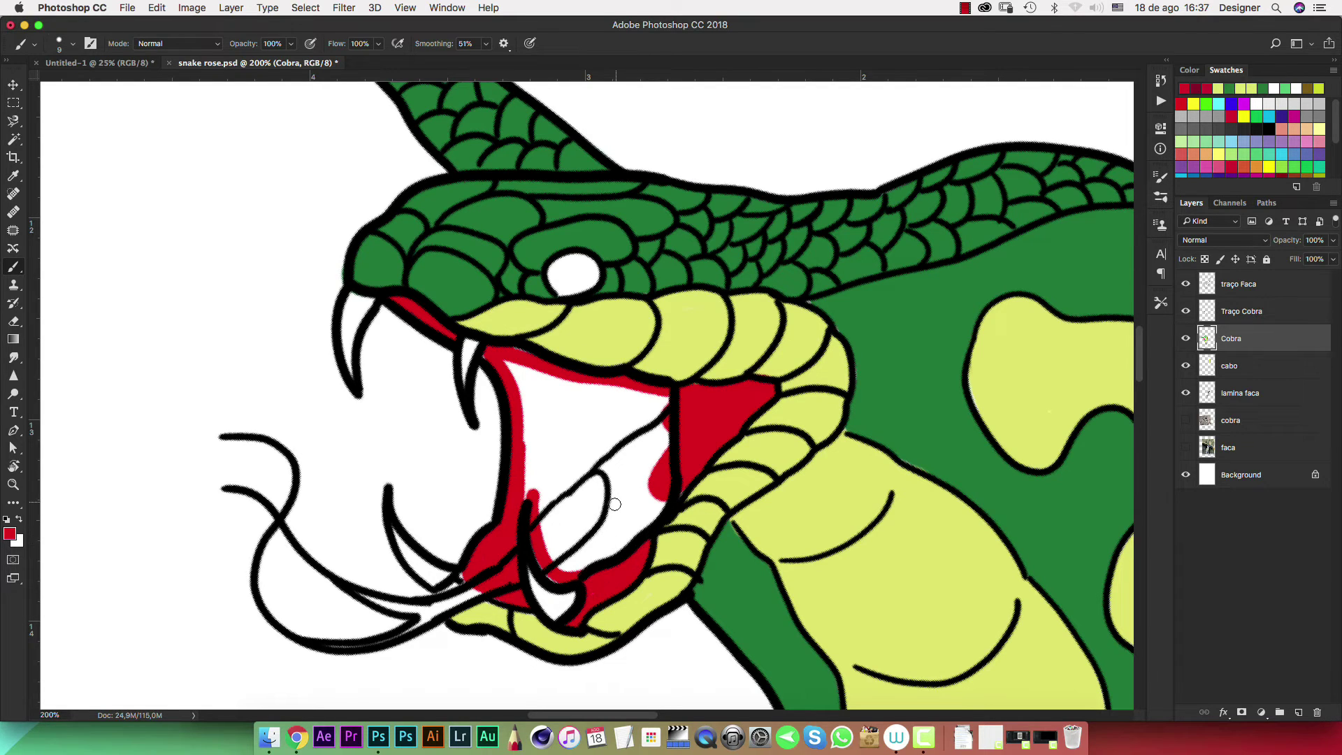
key("bracketright")
key("bracketright")
key("bracketright")
mouse_move(521, 383)
left_mouse_down()
mouse_move(593, 400)
mouse_move(650, 500)
mouse_move(605, 549)
mouse_move(570, 559)
mouse_move(530, 482)
mouse_move(539, 409)
mouse_move(645, 429)
mouse_move(612, 520)
mouse_move(559, 447)
mouse_move(601, 482)
mouse_move(607, 439)
left_mouse_up()
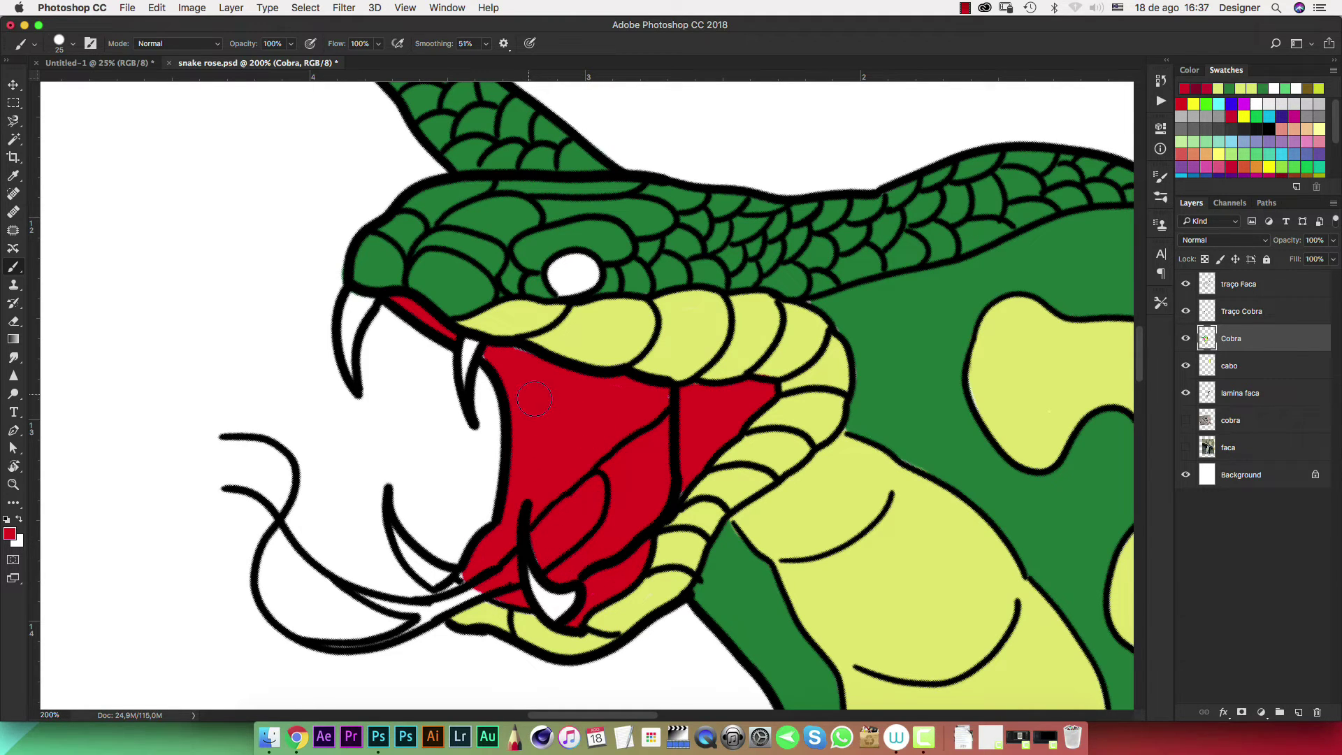
scroll(557, 434, "up", 5)
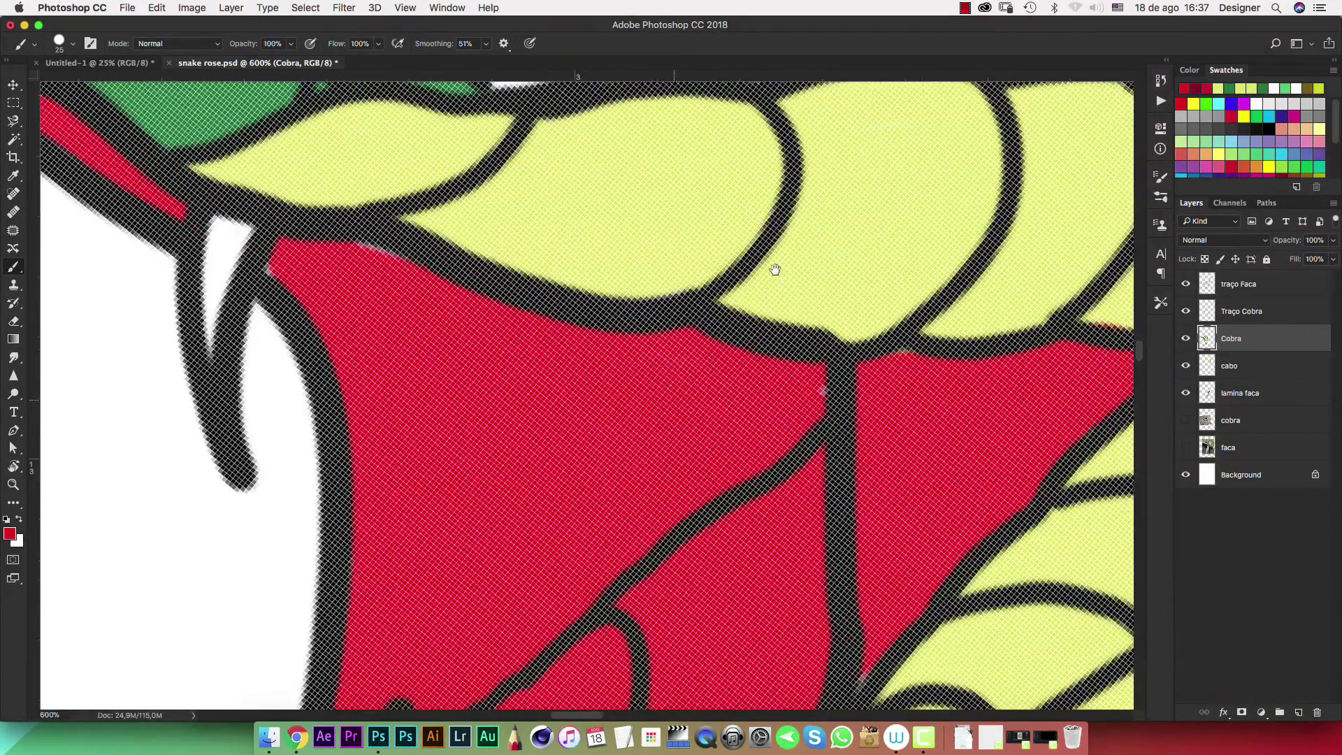
With a smaller brush, fill the gaps below the tongue and between the lower lines red
scroll(733, 378, "down", 5)
scroll(733, 378, "left", 4)
key("bracketleft")
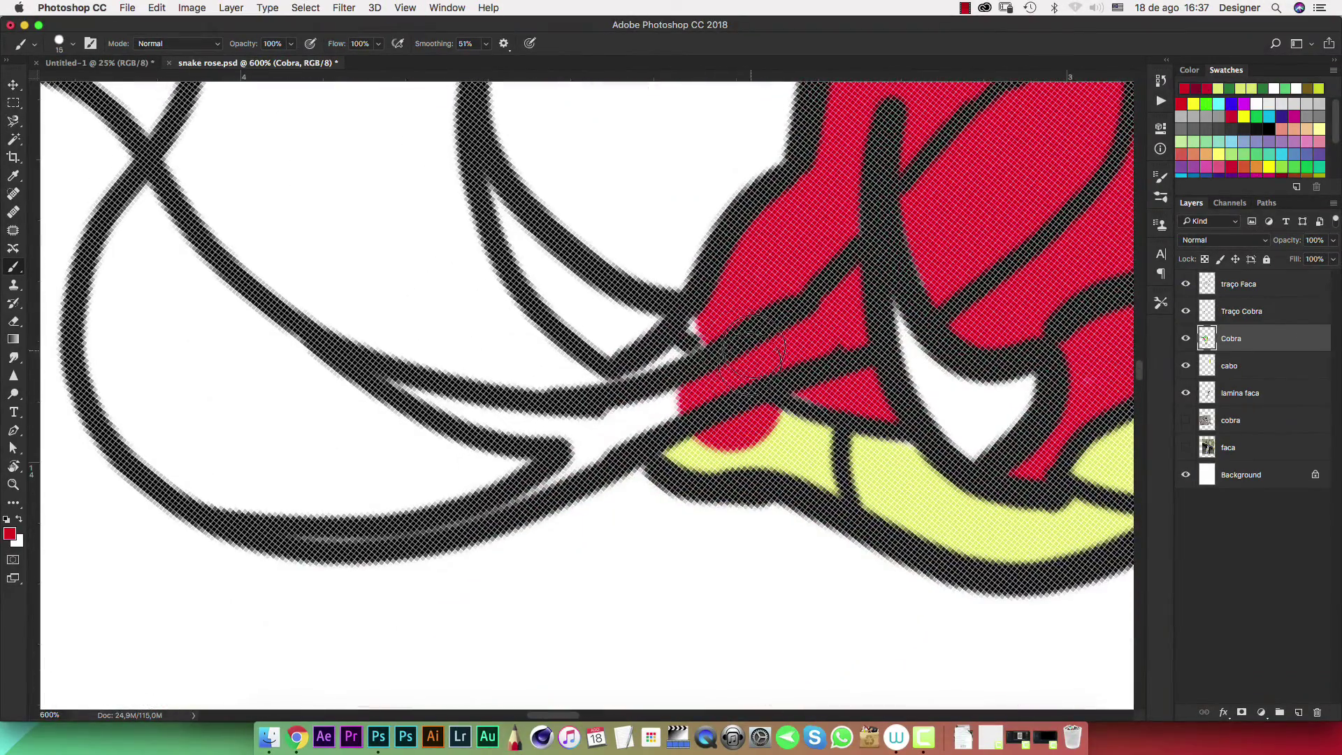
left_click_drag(684, 394, 556, 427)
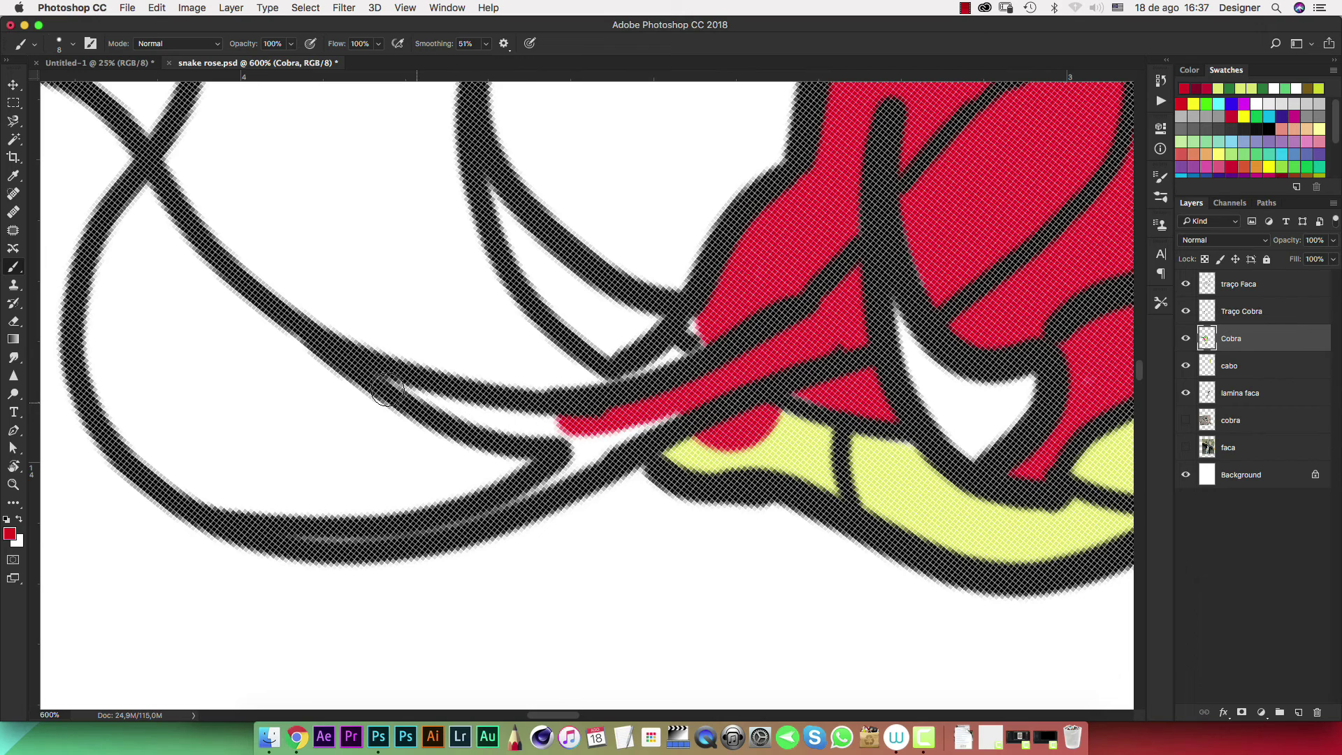
mouse_move(395, 386)
left_mouse_down()
mouse_move(552, 423)
mouse_move(647, 404)
left_mouse_up()
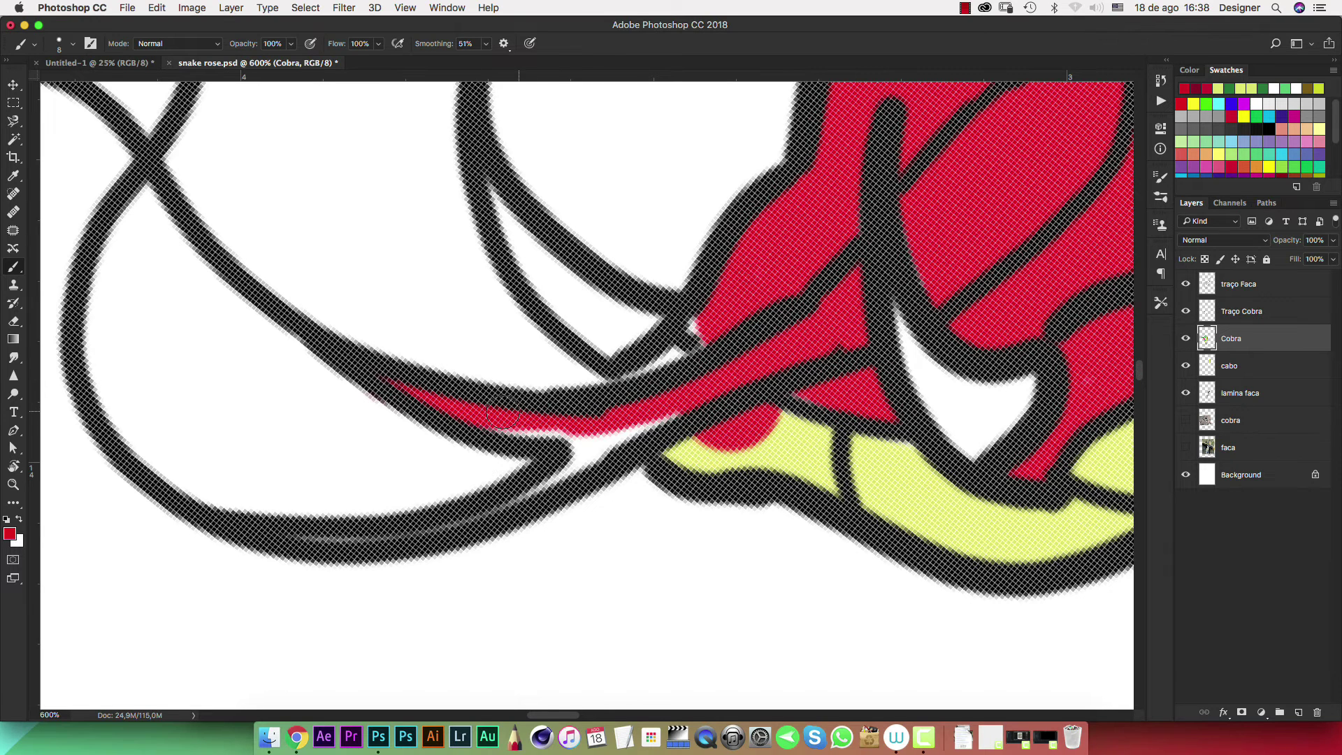
mouse_move(503, 414)
left_mouse_down()
mouse_move(629, 435)
mouse_move(671, 419)
mouse_move(552, 482)
mouse_move(365, 546)
left_mouse_up()
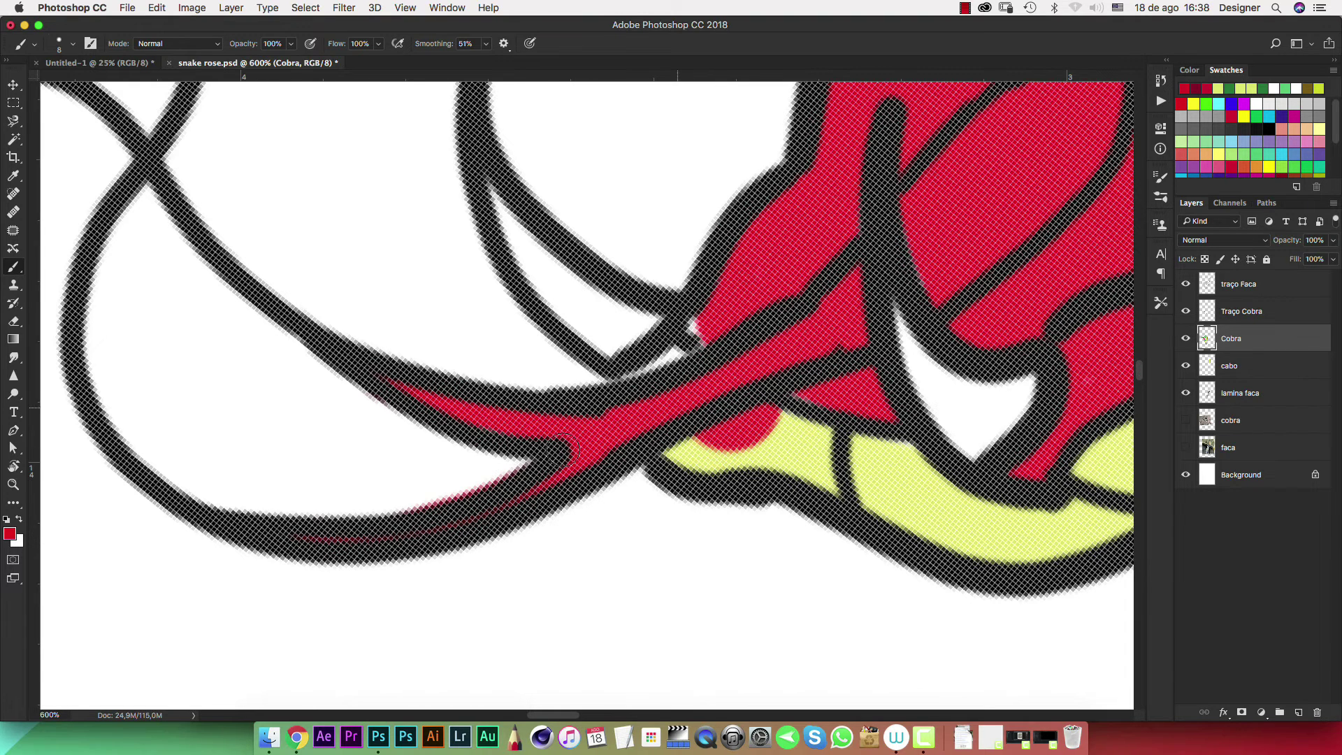
Sample the pale yellow-green belly colour and cover the stray red and white lower-jaw gaps
key("e")
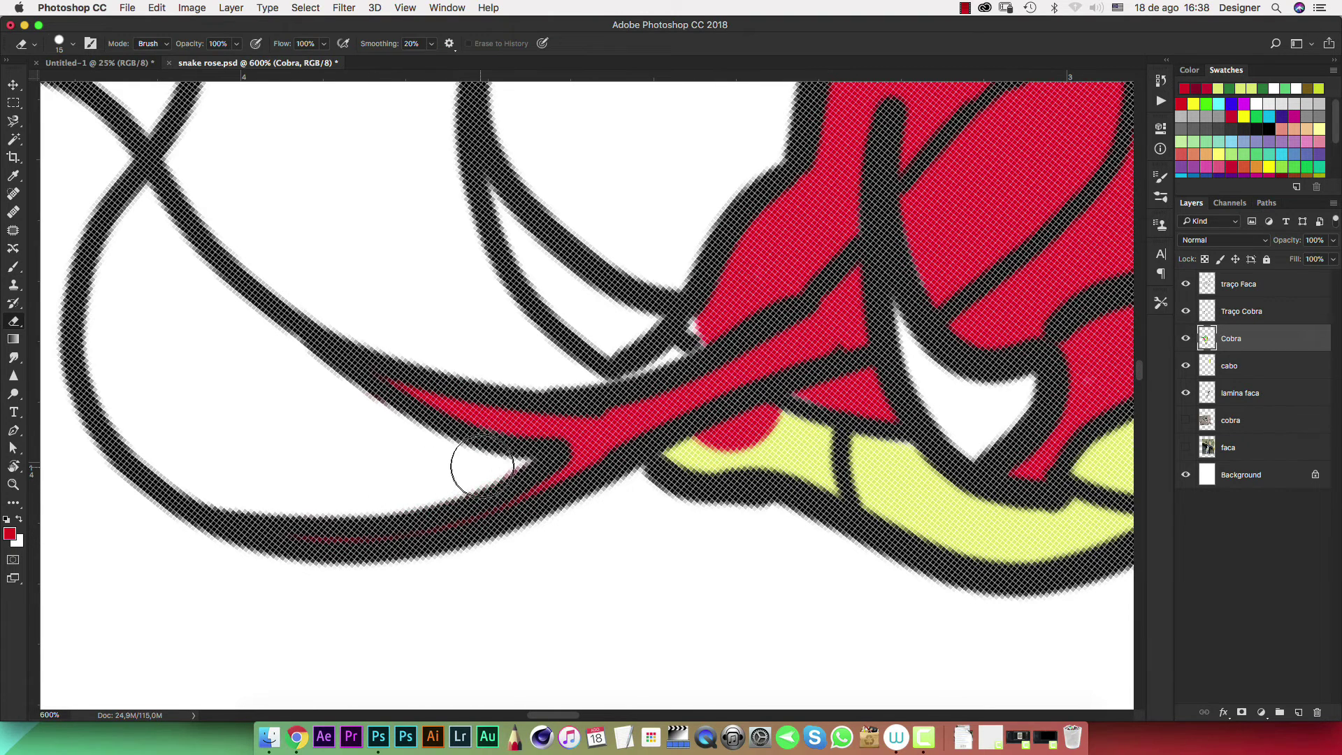
key("ctrl+minus")
key("ctrl+minus")
key("ctrl+minus")
key("ctrl+minus")
key("ctrl+minus")
key("ctrl+minus")
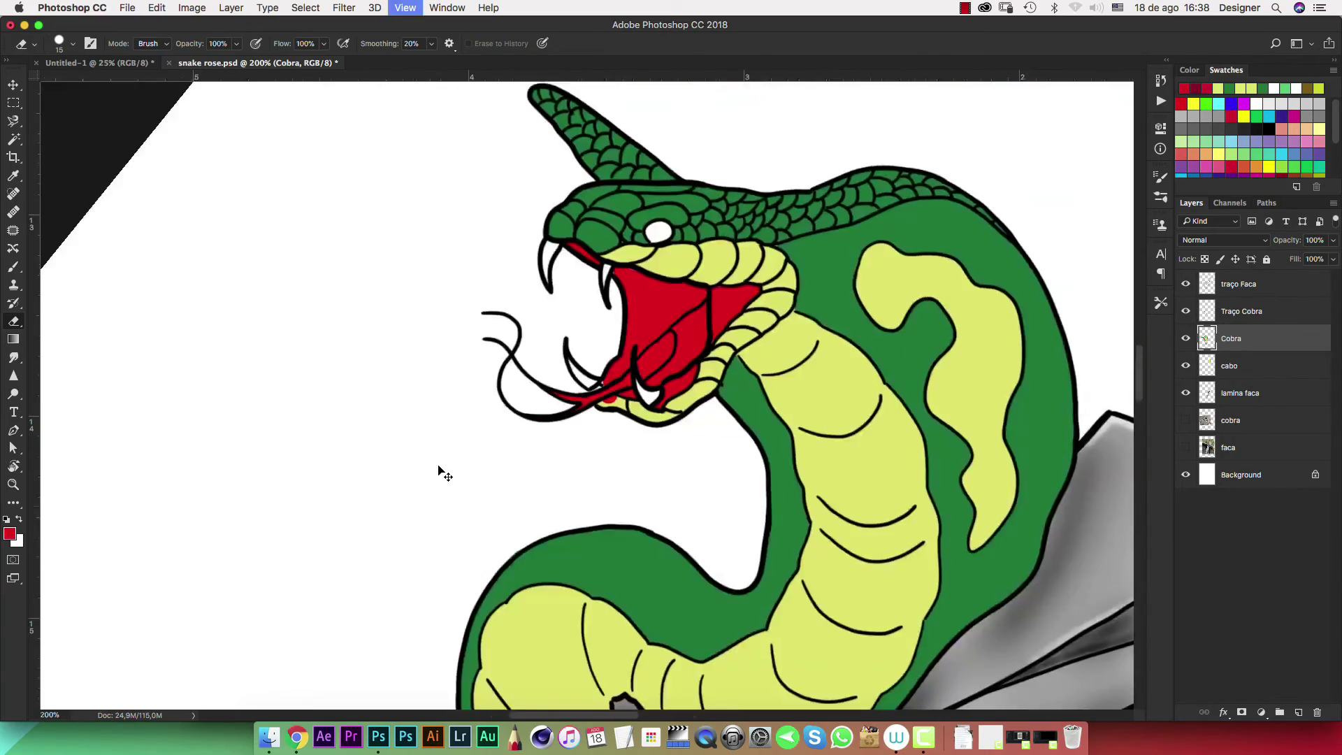
key("ctrl+minus")
key("ctrl+minus")
key("ctrl+plus")
key("ctrl+plus")
key("ctrl+plus")
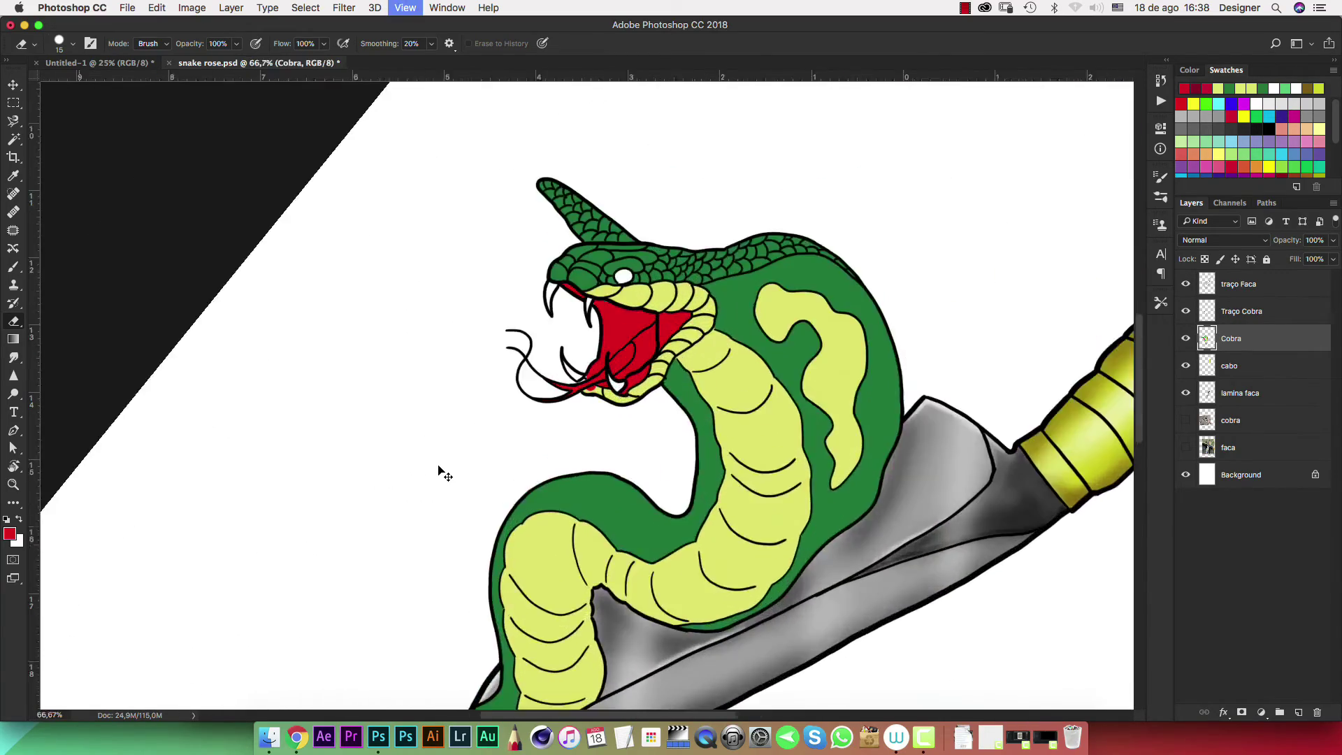
key("ctrl+plus")
key("ctrl+plus")
key("ctrl+plus")
key("ctrl+plus")
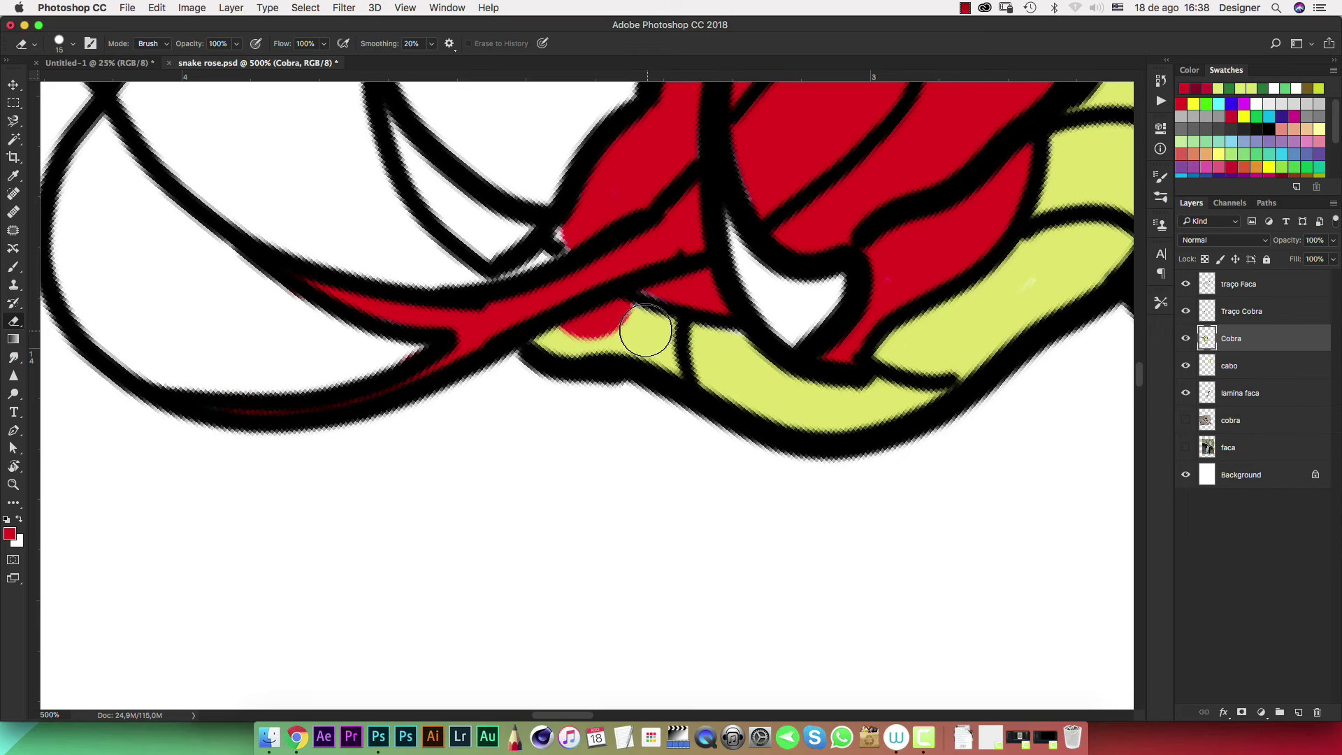
key("b")
left_click(629, 318, "alt")
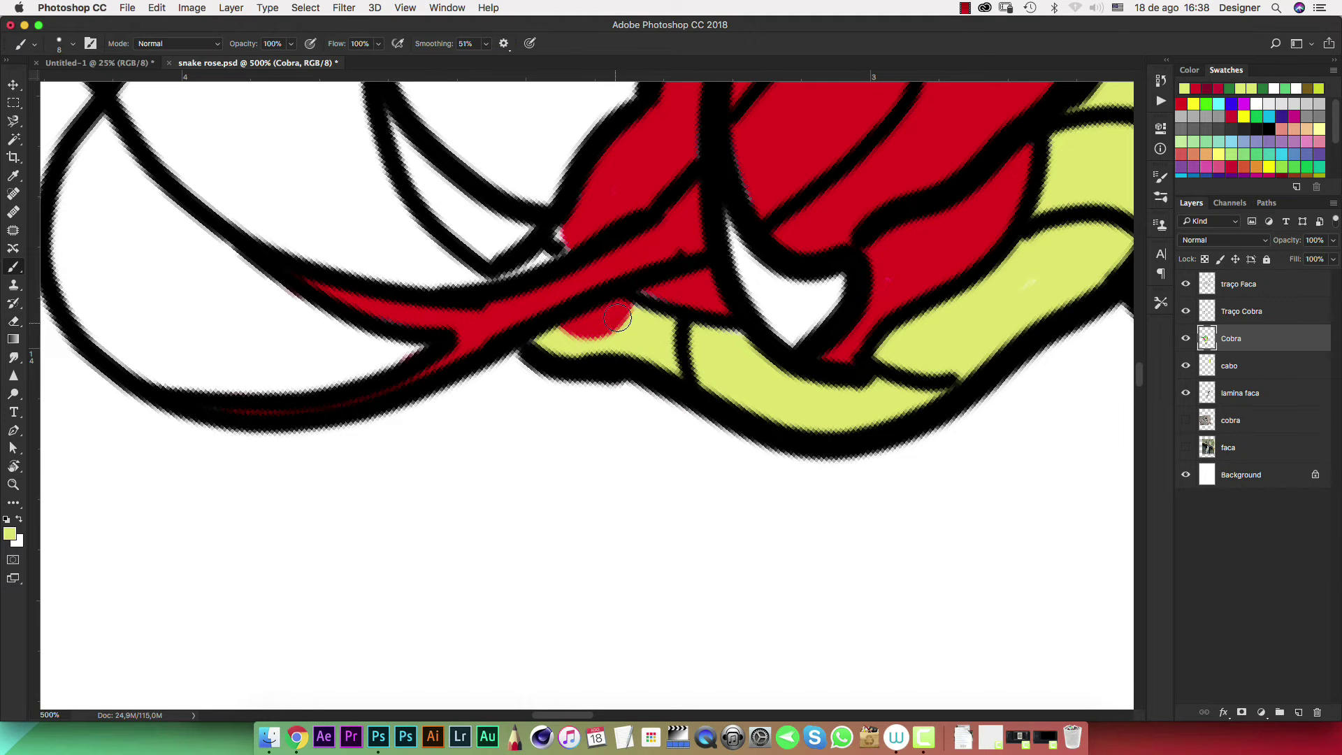
mouse_move(632, 316)
left_mouse_down()
mouse_move(599, 339)
mouse_move(625, 305)
left_mouse_up()
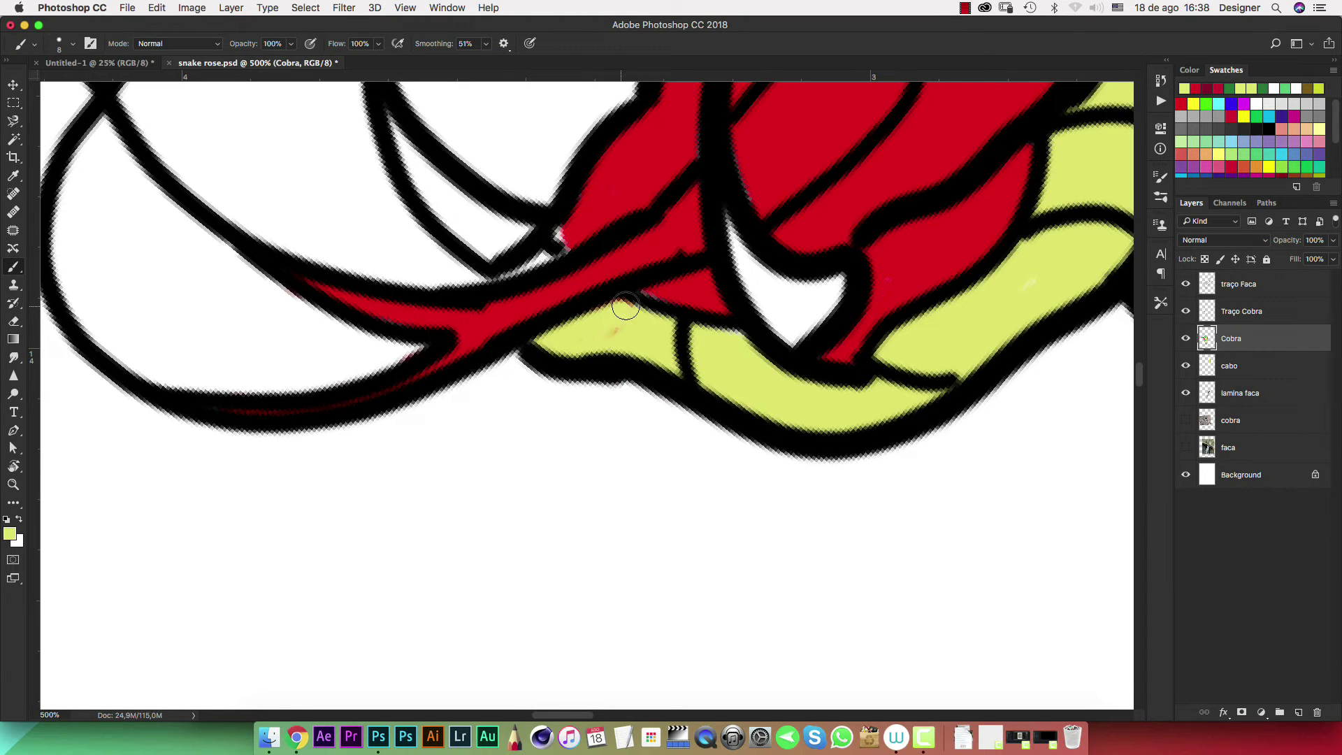
left_click_drag(542, 249, 500, 264)
left_click(599, 201, "alt")
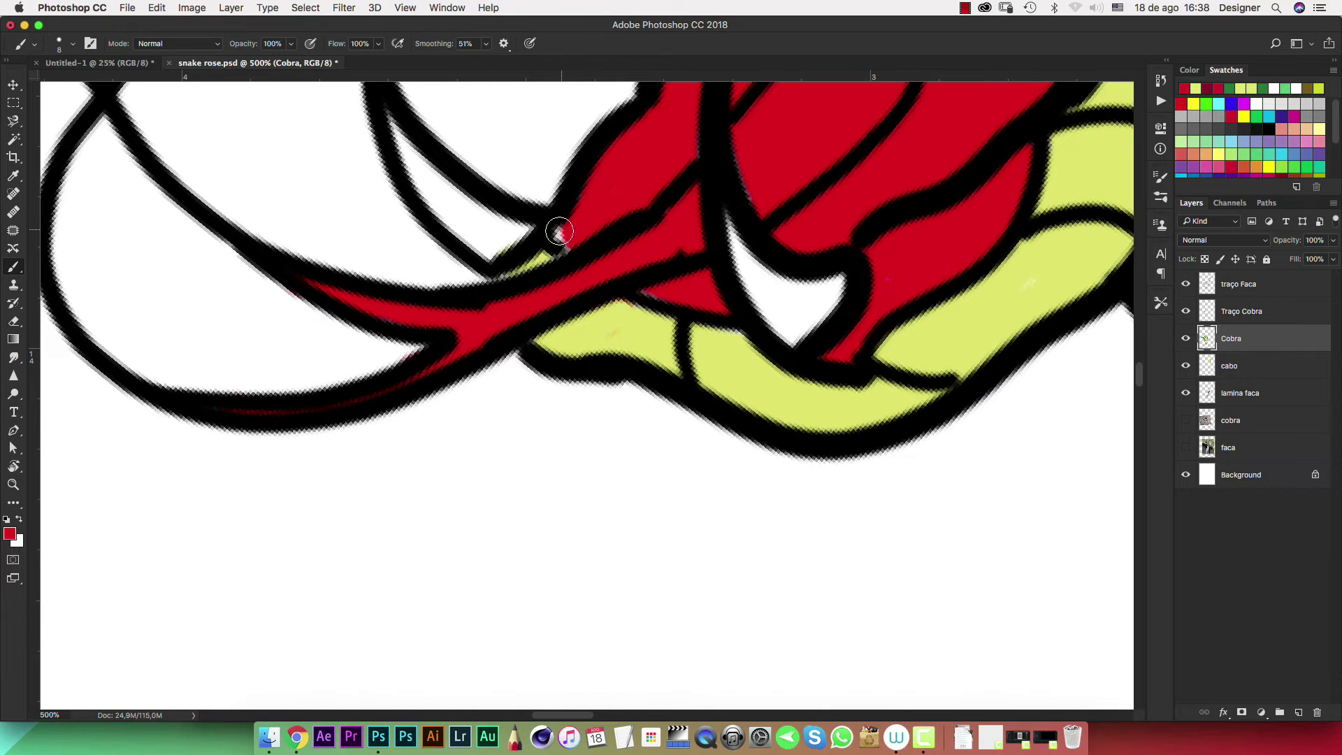
key("super+minus")
key("super+minus")
key("super+minus")
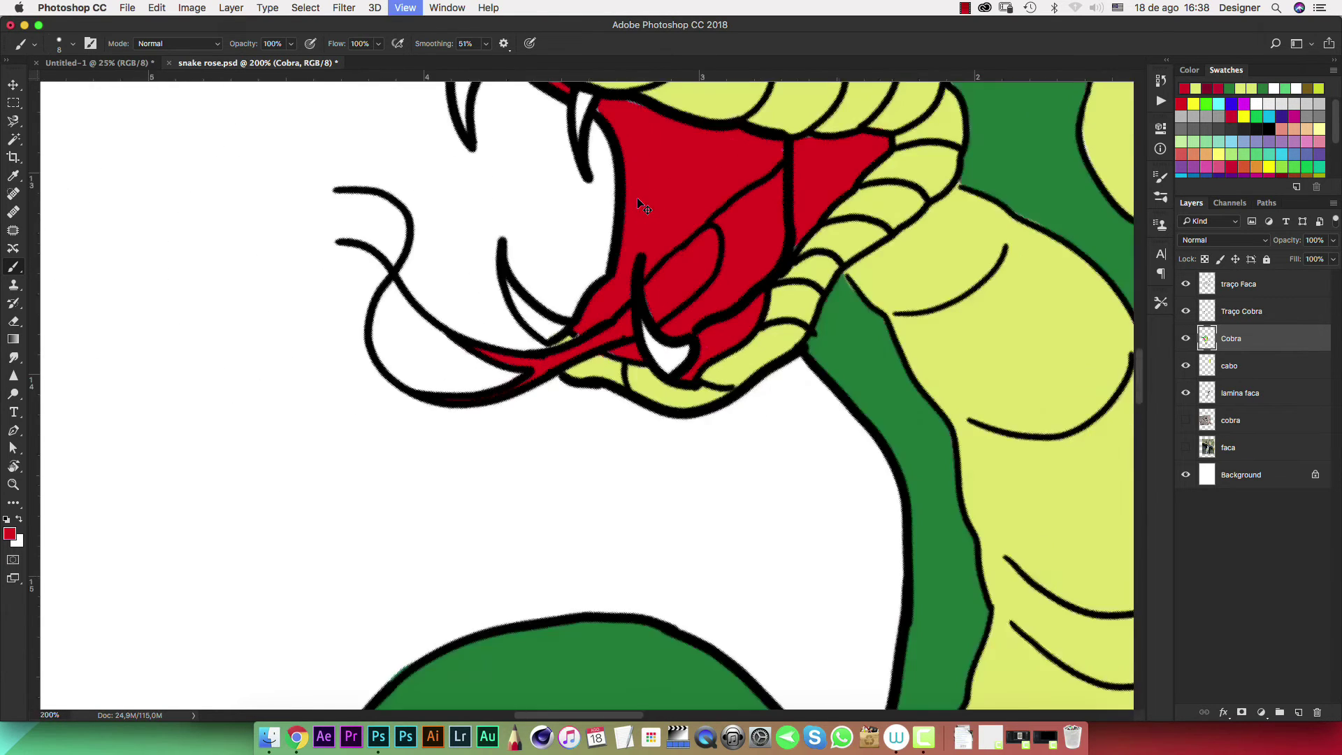
key("super+minus")
key("super+minus")
key("super+minus")
key("super+minus")
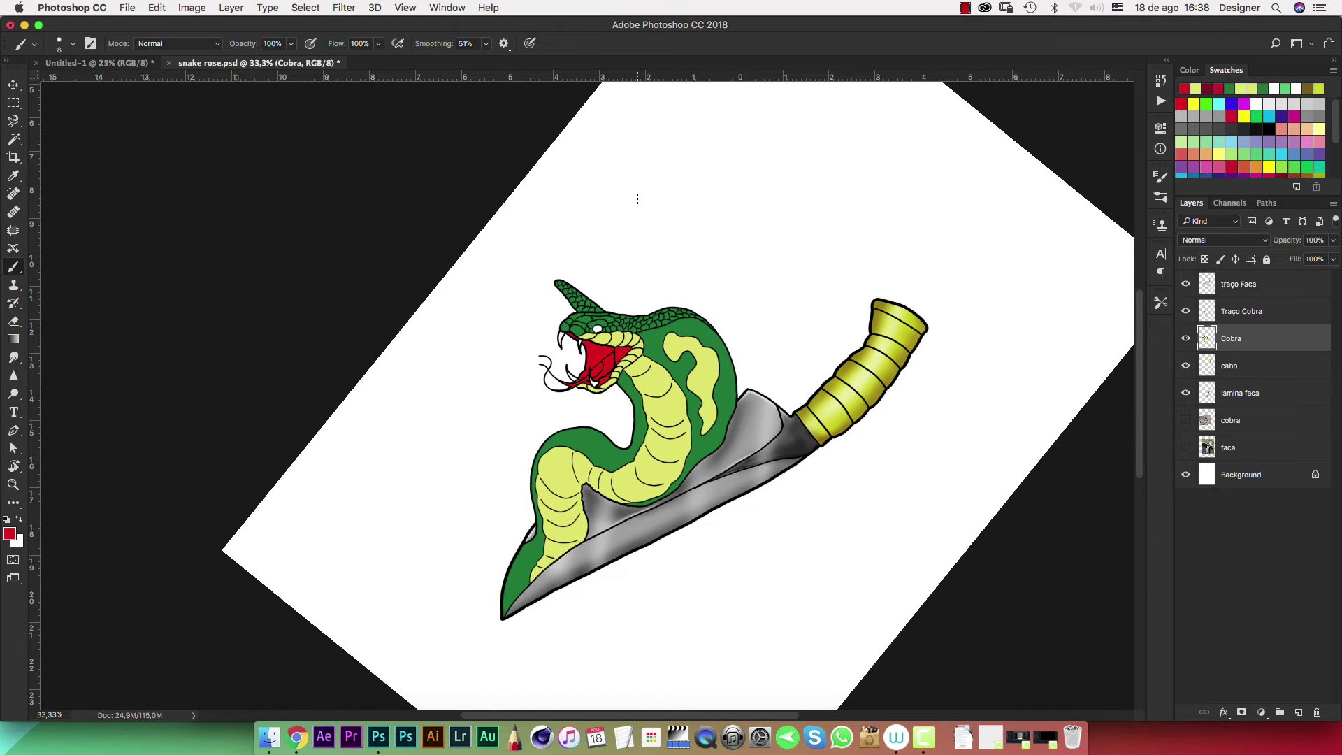
Level the canvas rotation and set up a black brush with 0% hardness
mouse_move(906, 287)
left_mouse_down()
mouse_move(836, 219)
mouse_move(707, 201)
mouse_move(679, 228)
left_mouse_up()
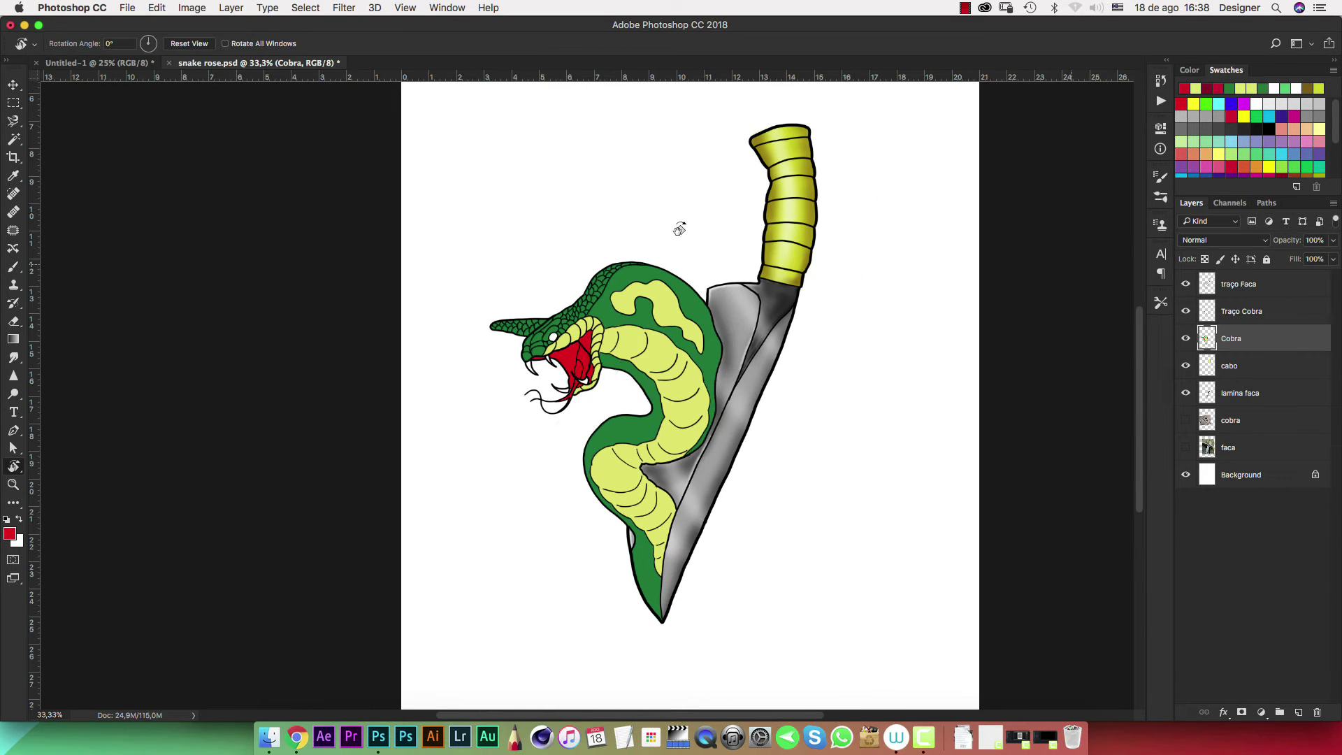
key("b")
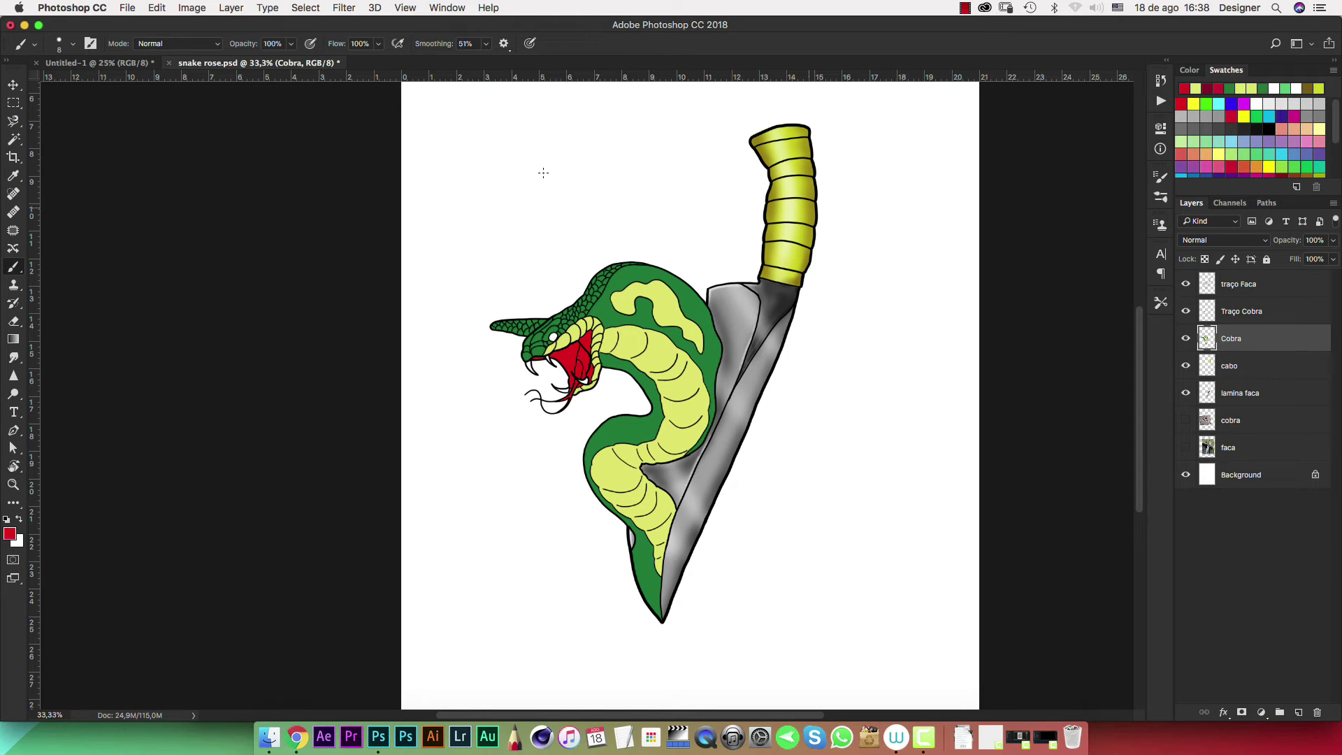
left_click(1267, 130)
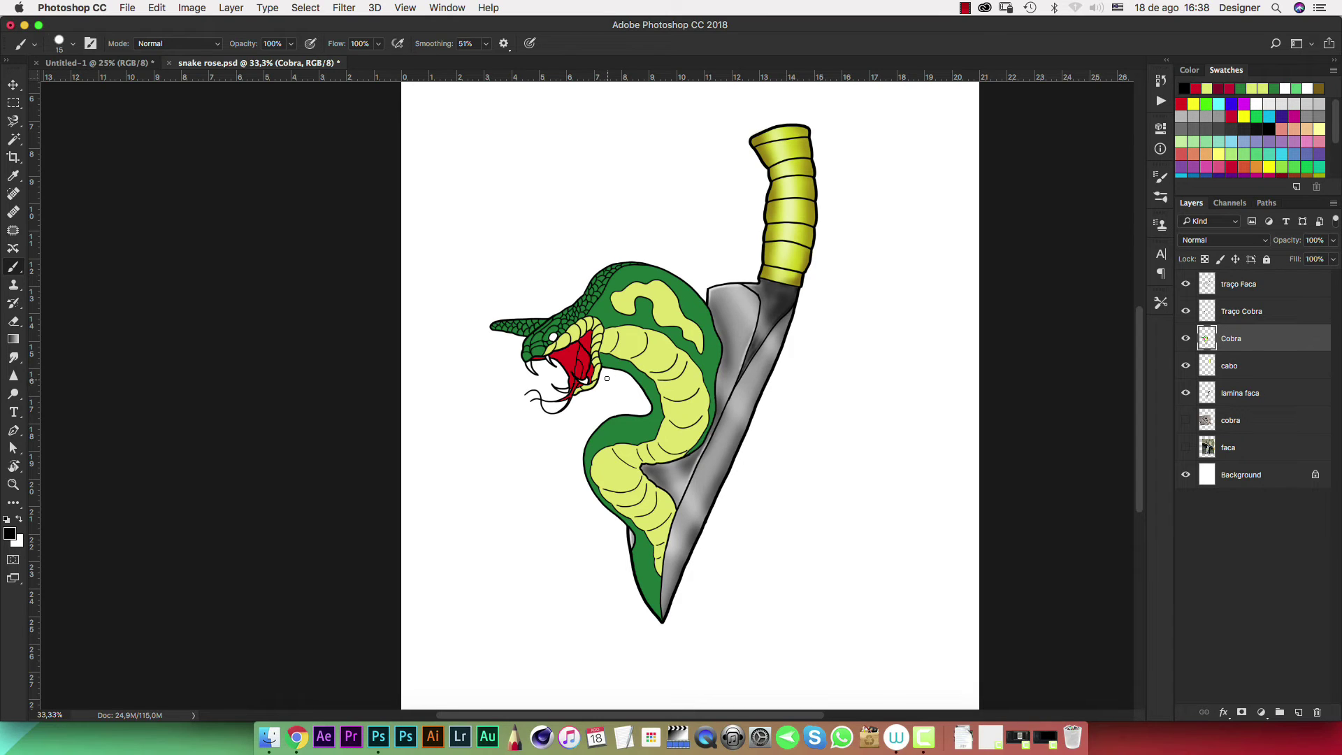
right_click(608, 349)
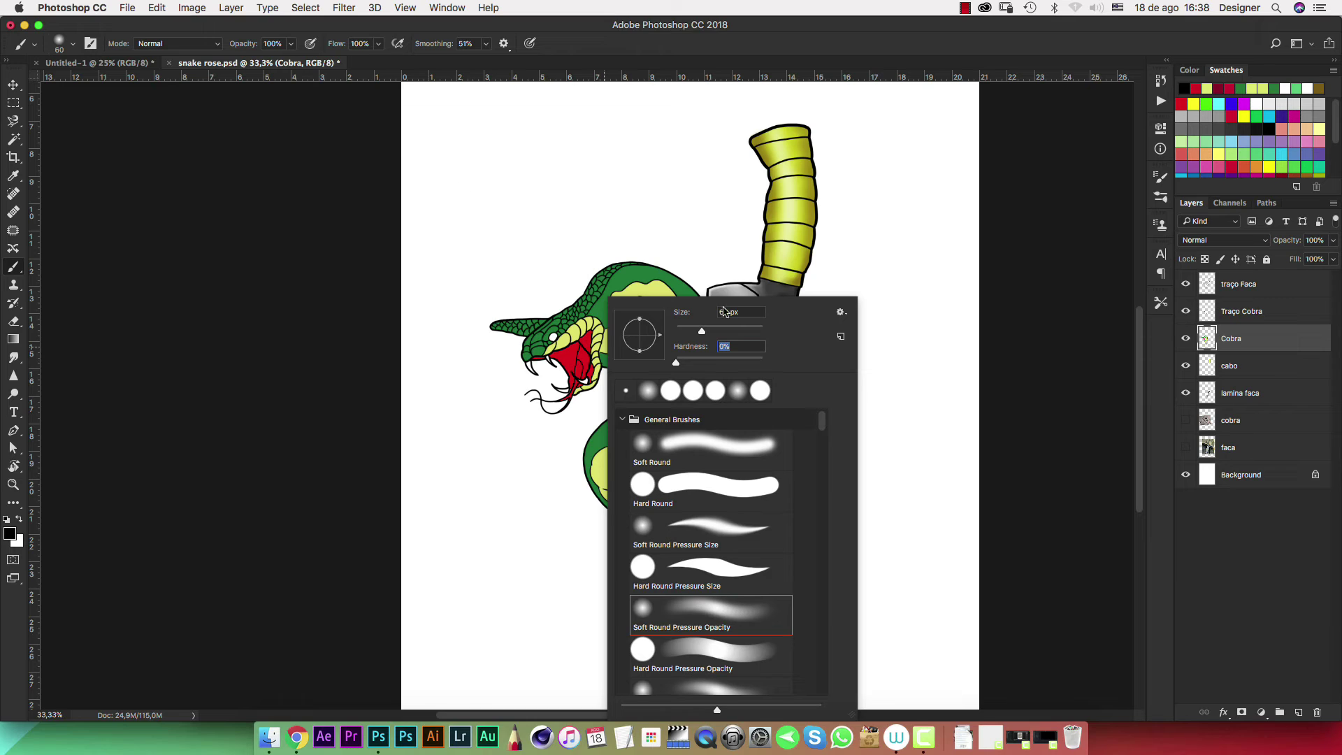
key("Return")
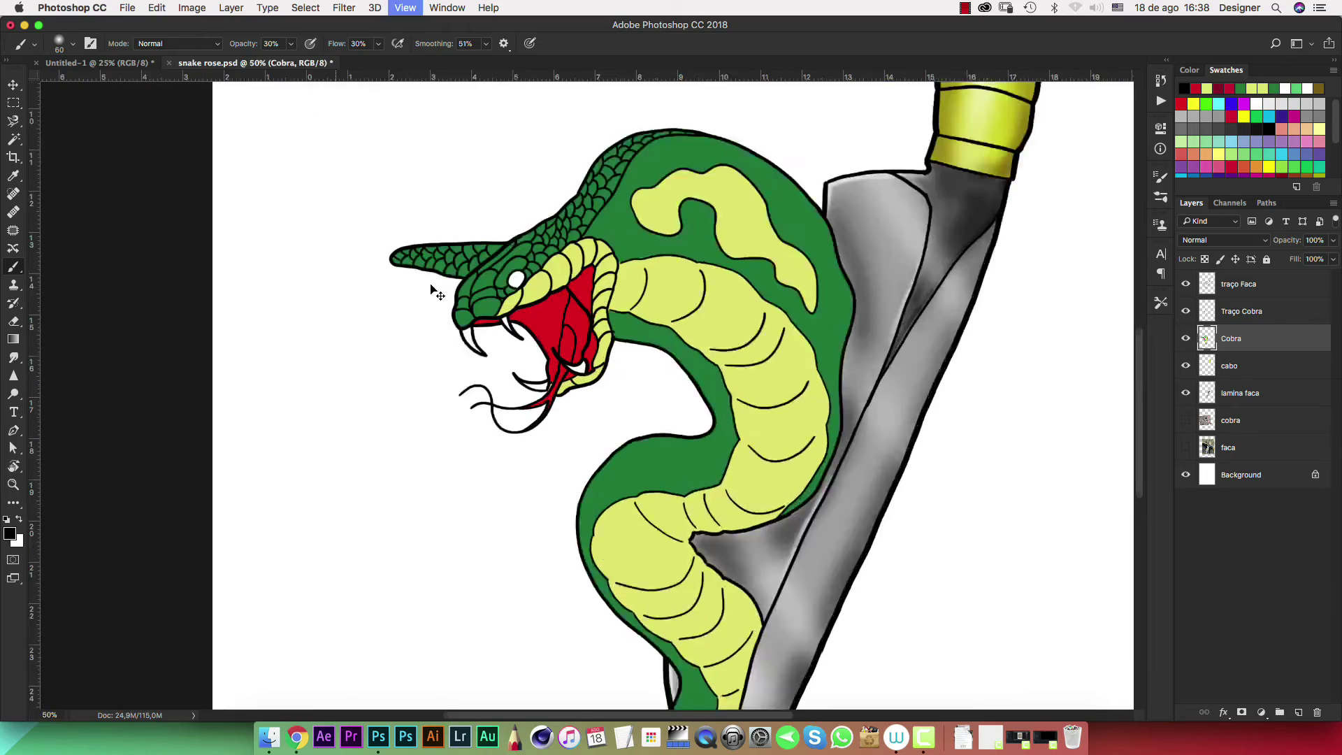
mouse_move(431, 288)
left_mouse_down()
mouse_move(704, 344)
mouse_move(759, 537)
left_mouse_up()
Zoom in on the eye and shade its right and lower edges soft grey with a small brush
scroll(690, 340, "up", 5)
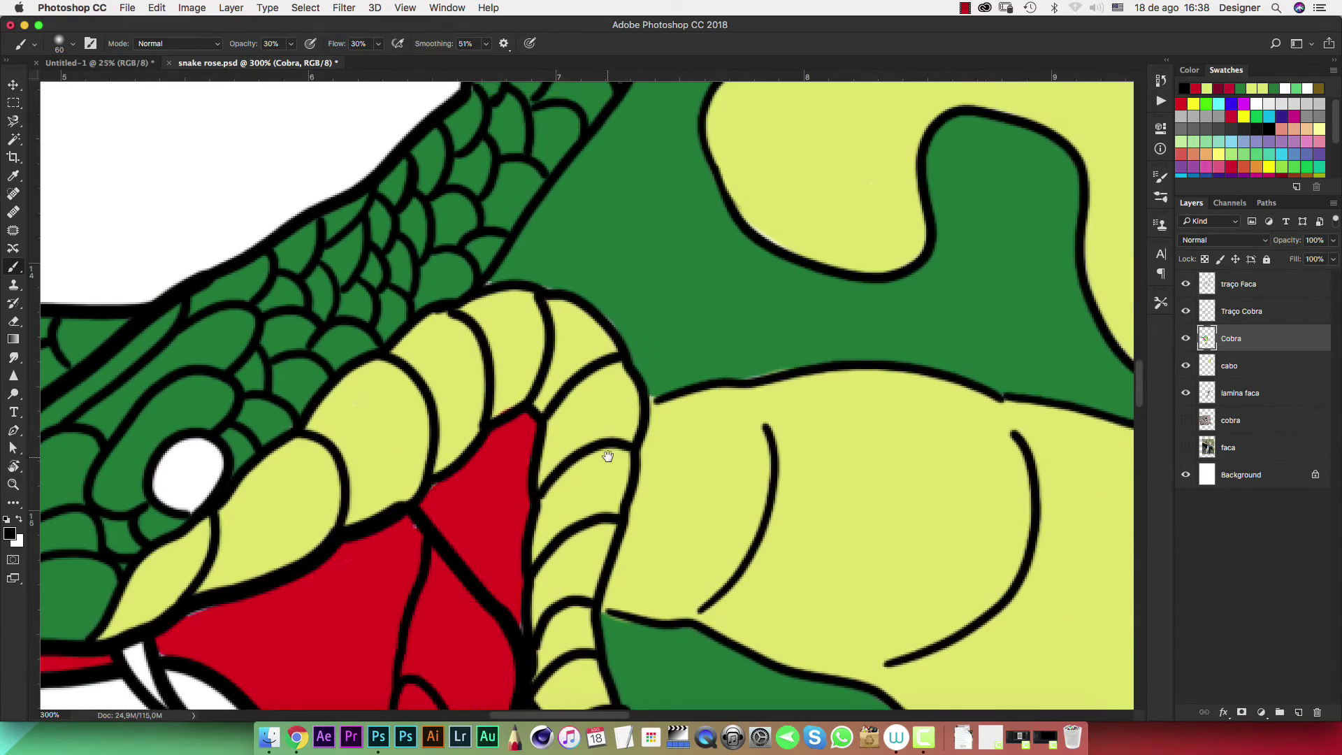
left_click_drag(615, 446, 830, 380)
key("super+plus")
key("super+plus")
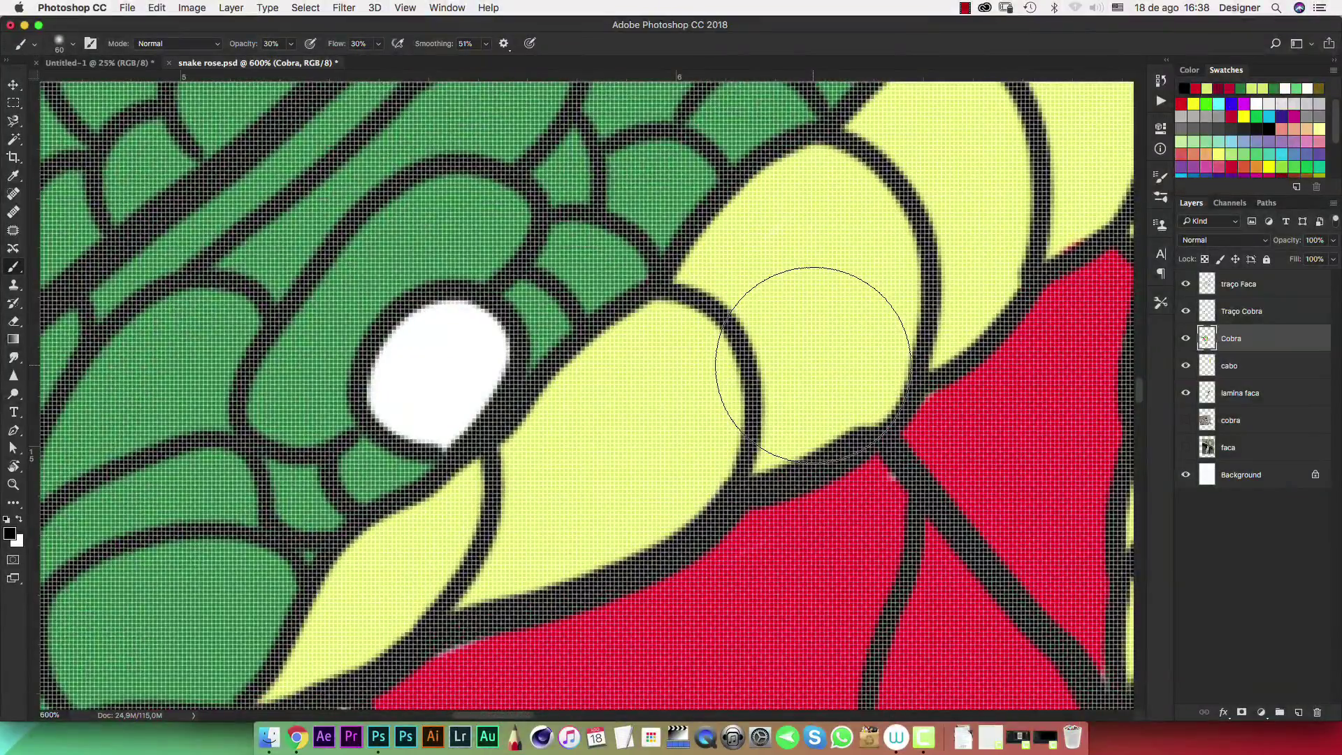
key("super+plus")
key("bracketleft")
key("bracketleft")
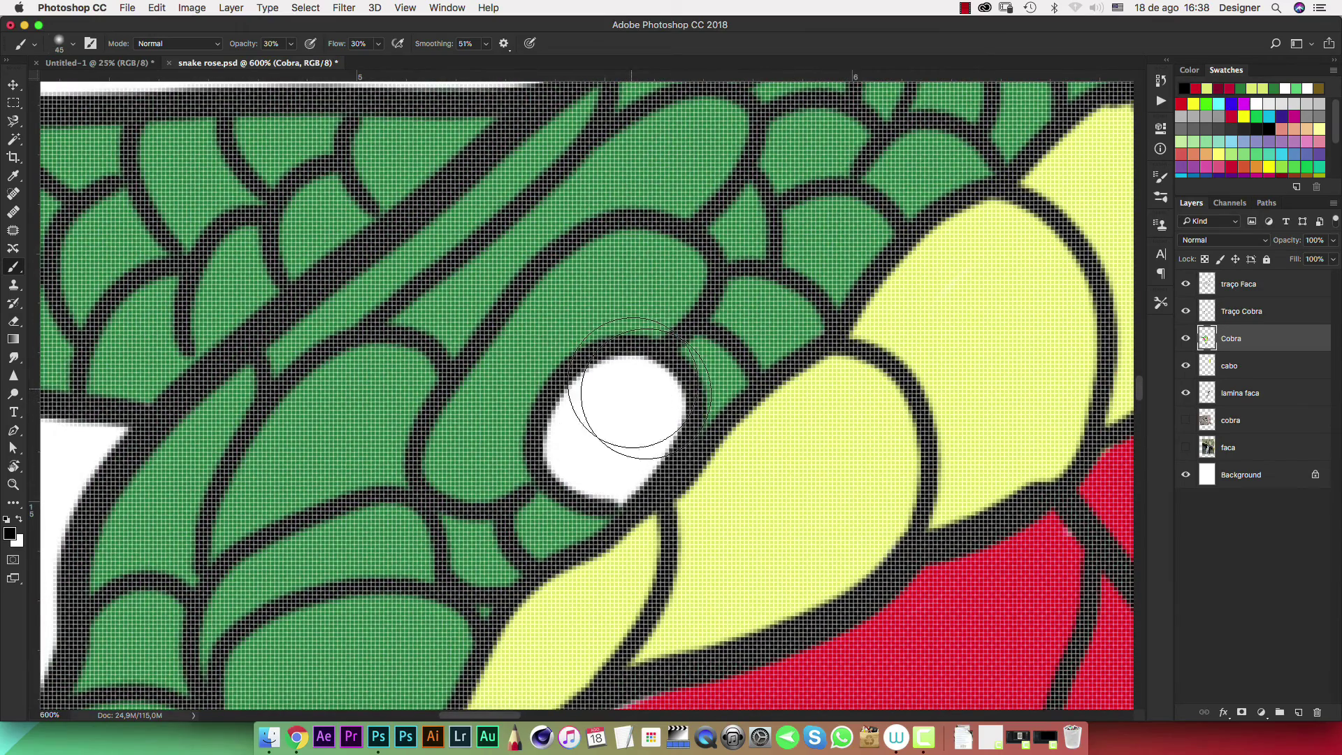
key("bracketleft")
key("bracketleft")
key("bracketleft")
key("bracketleft")
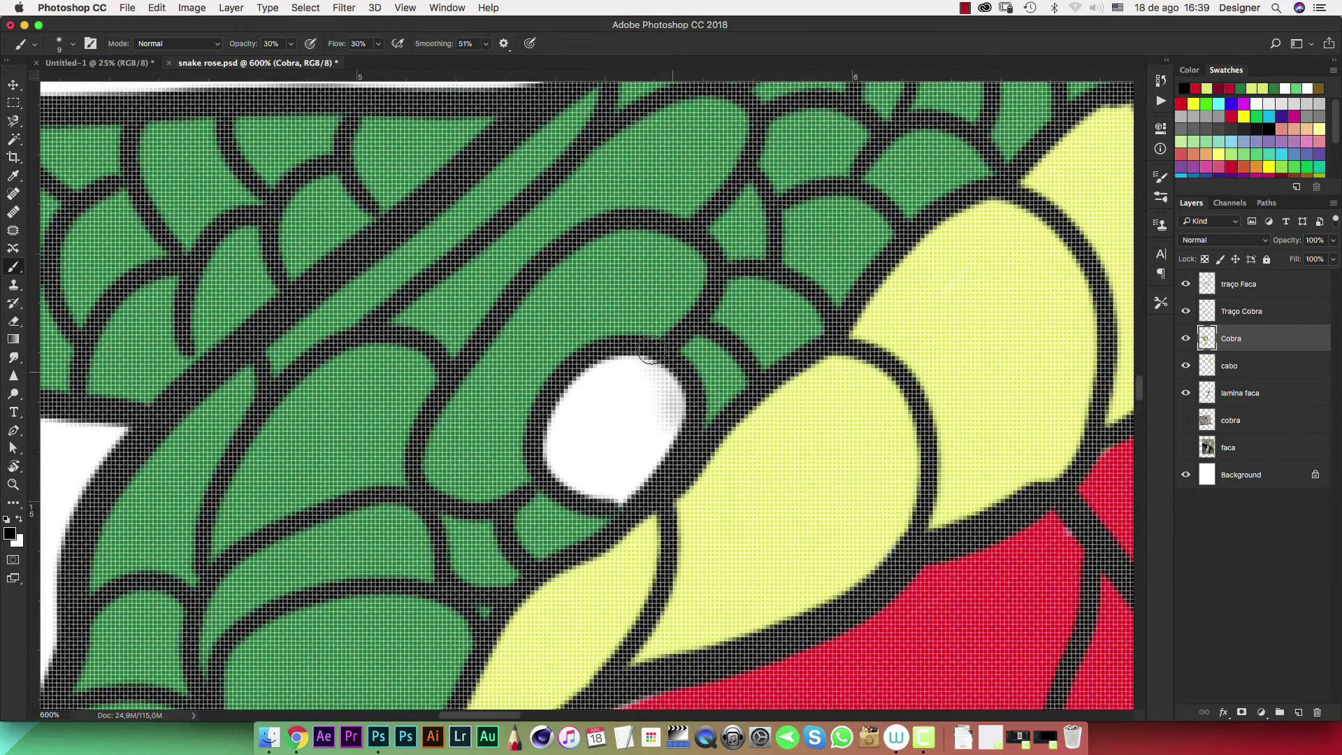
key("super+minus")
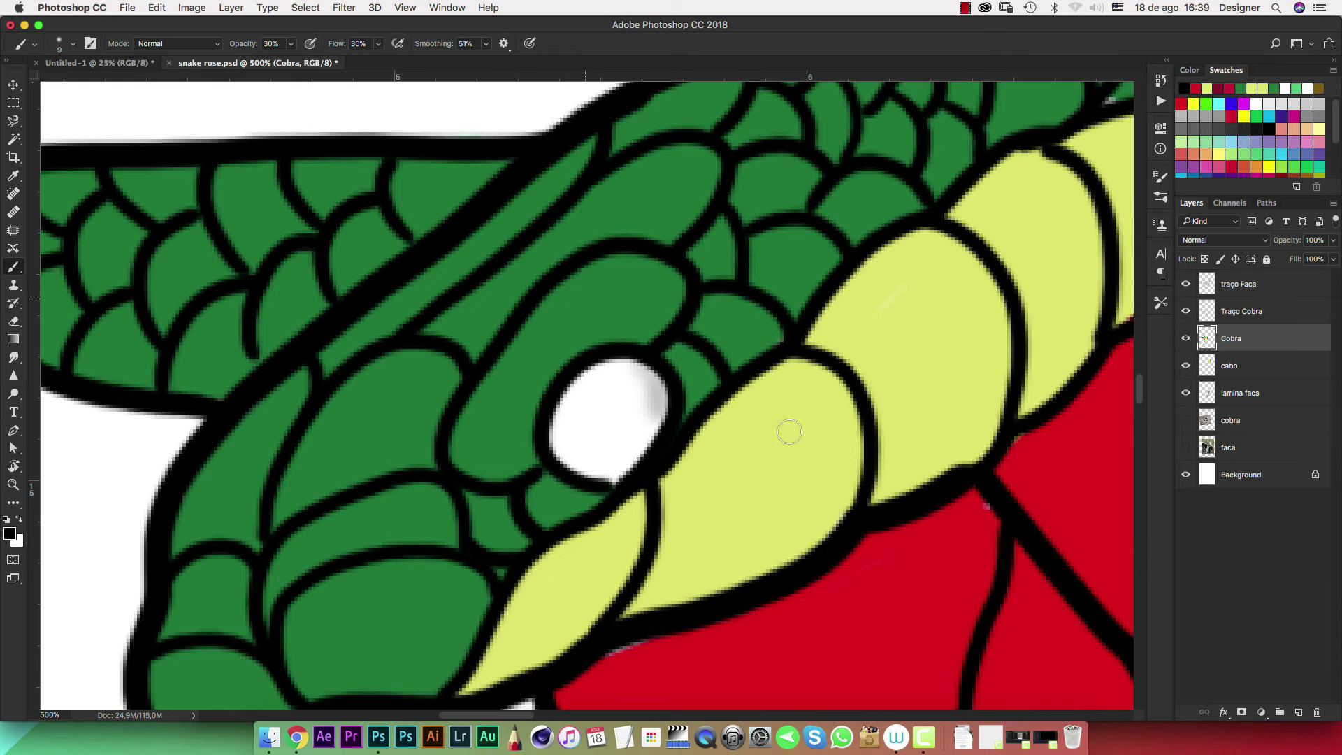
left_click_drag(637, 457, 638, 353)
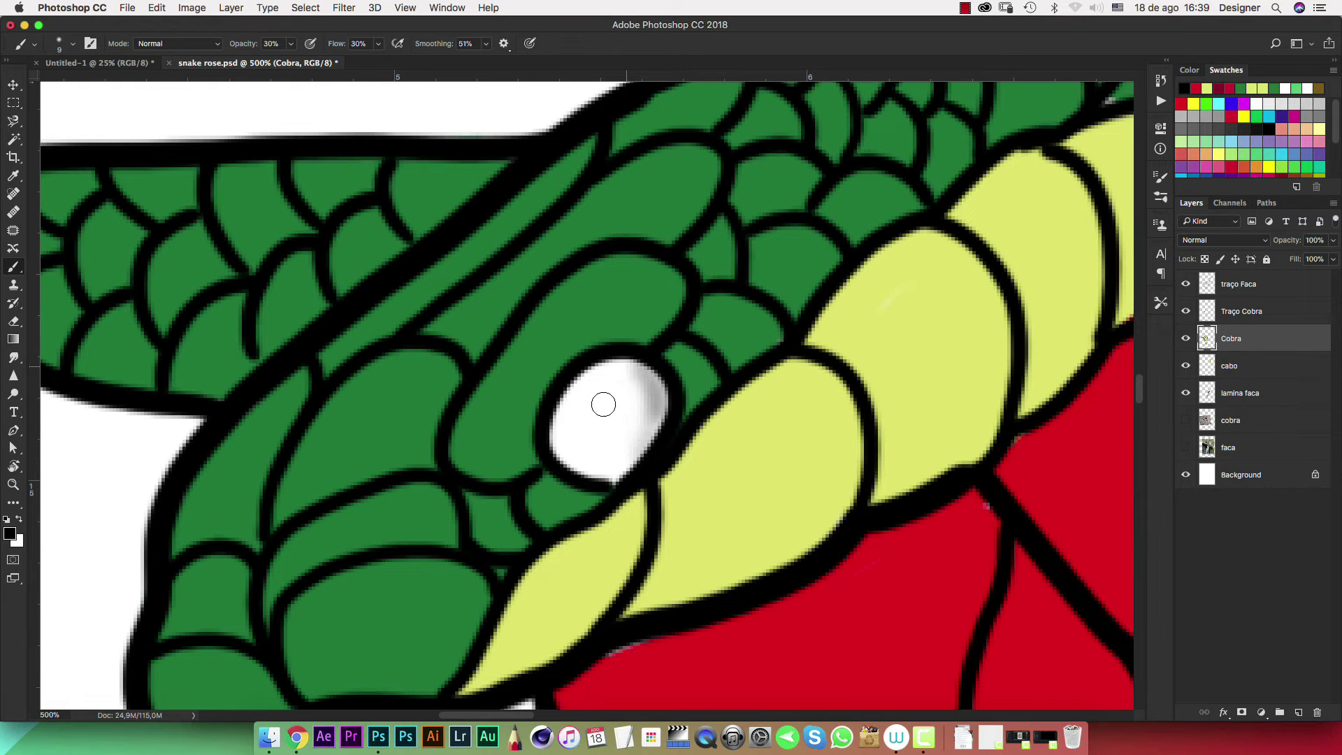
mouse_move(635, 483)
left_mouse_down()
mouse_move(546, 397)
mouse_move(569, 472)
mouse_move(632, 482)
mouse_move(669, 404)
left_mouse_up()
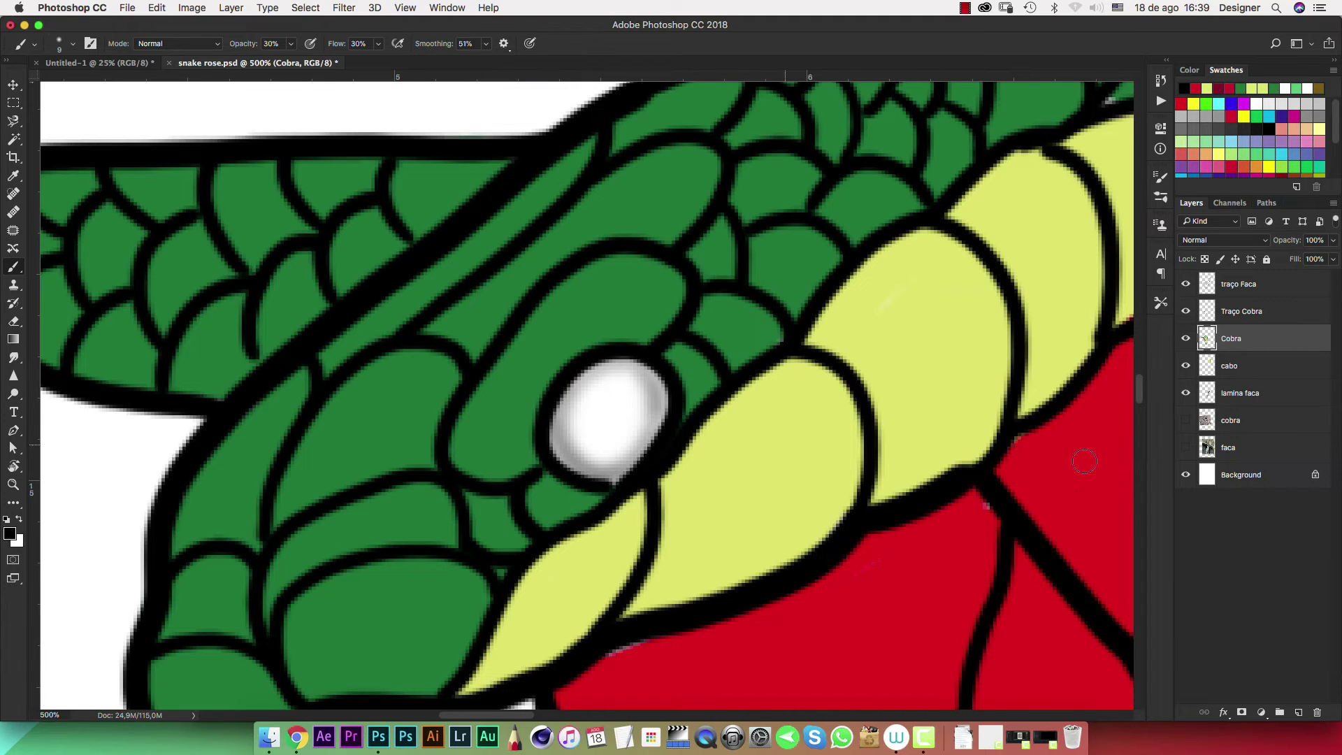
Switch to the Traço Cobra outline layer, adjust the brush, and rotate the head level
left_click(1240, 316)
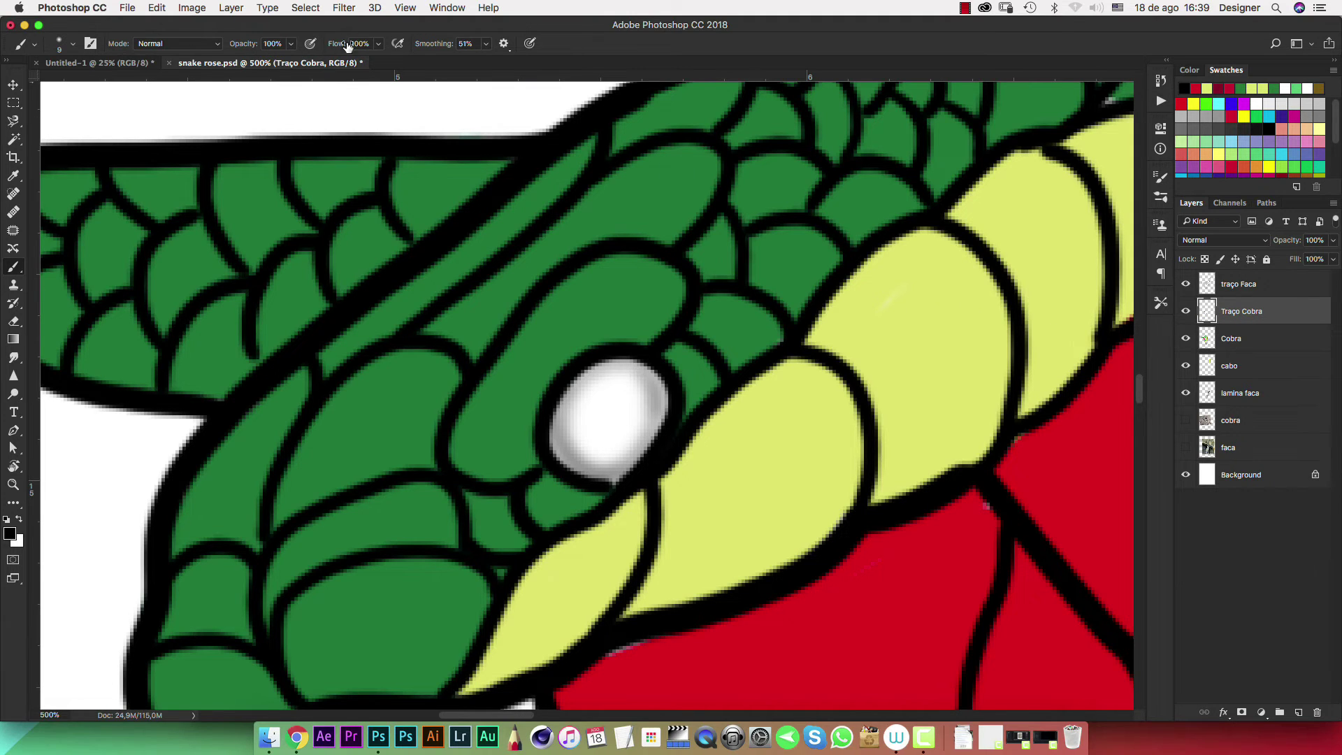
right_click(569, 284)
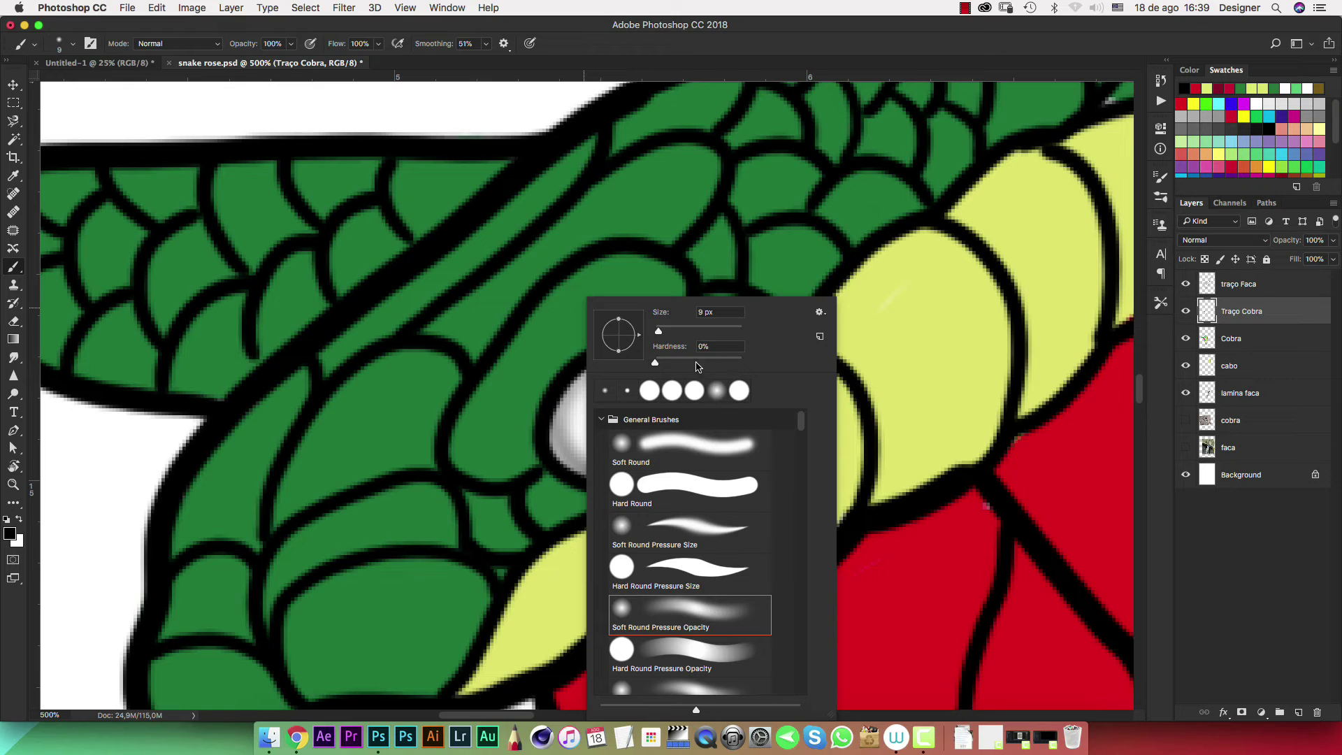
type("100")
key("Return")
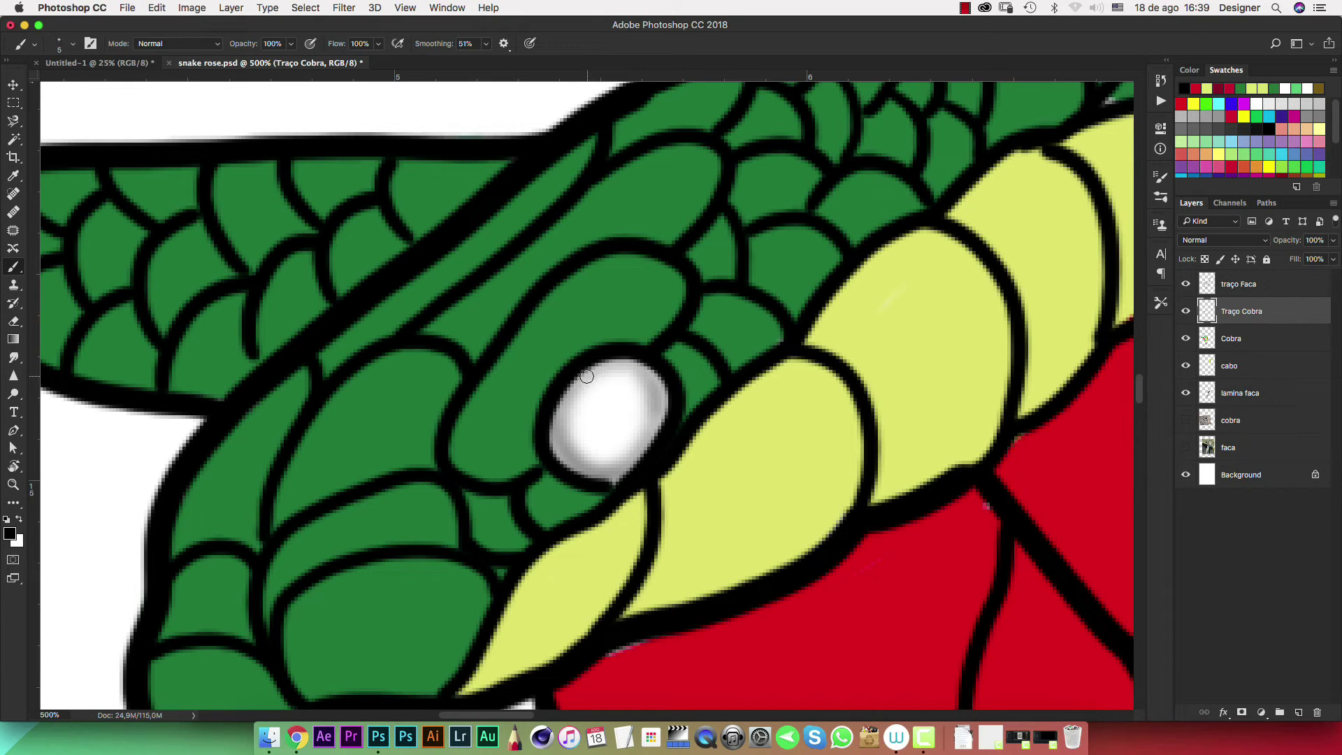
key("r")
left_click_drag(802, 275, 848, 384)
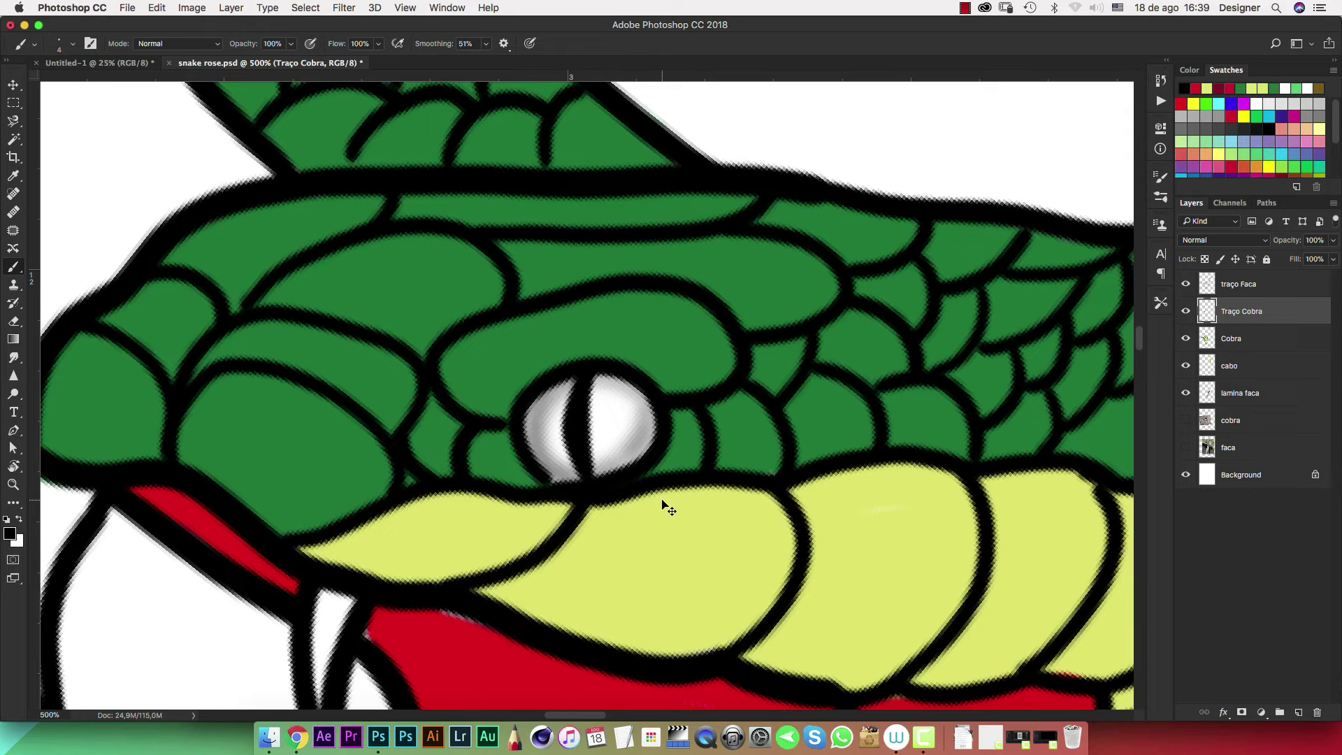
key("super+minus")
key("super+minus")
key("super+minus")
key("super+minus")
key("super+minus")
key("super+minus")
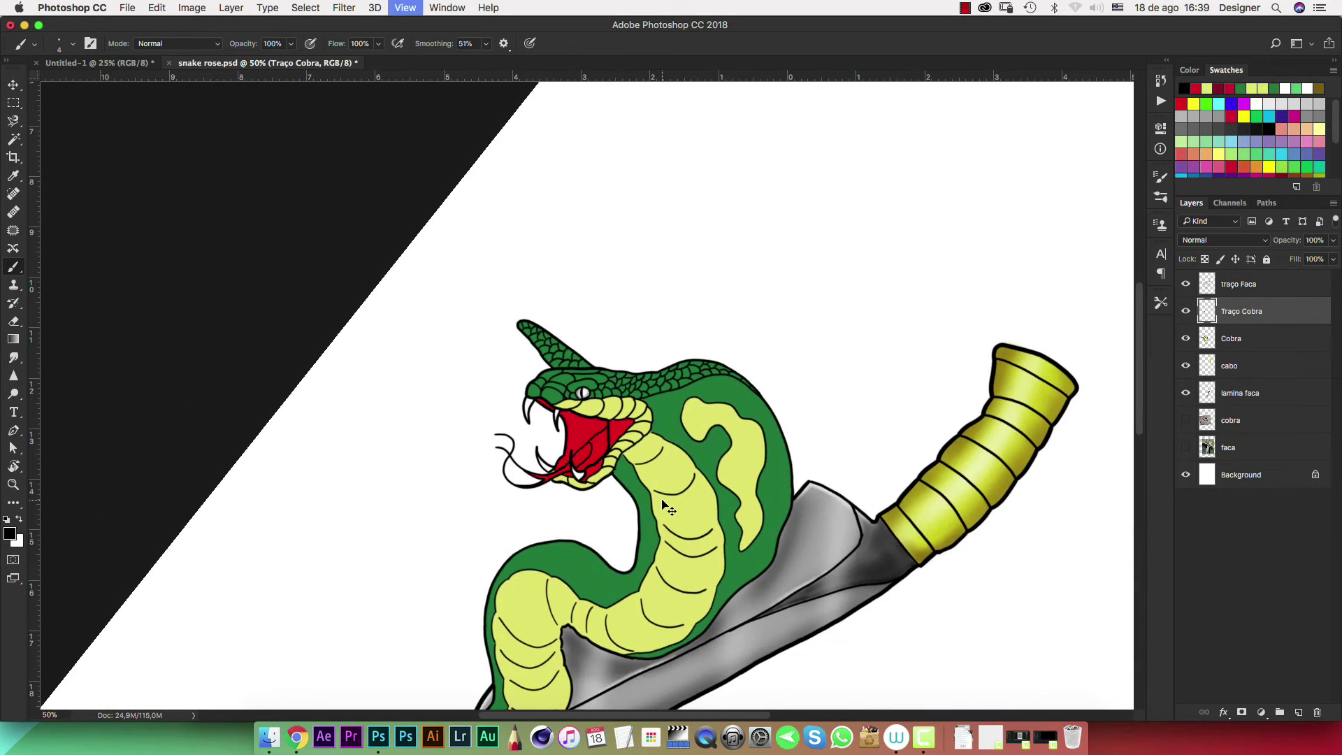
key("super+plus")
key("super+plus")
key("super+plus")
key("super+plus")
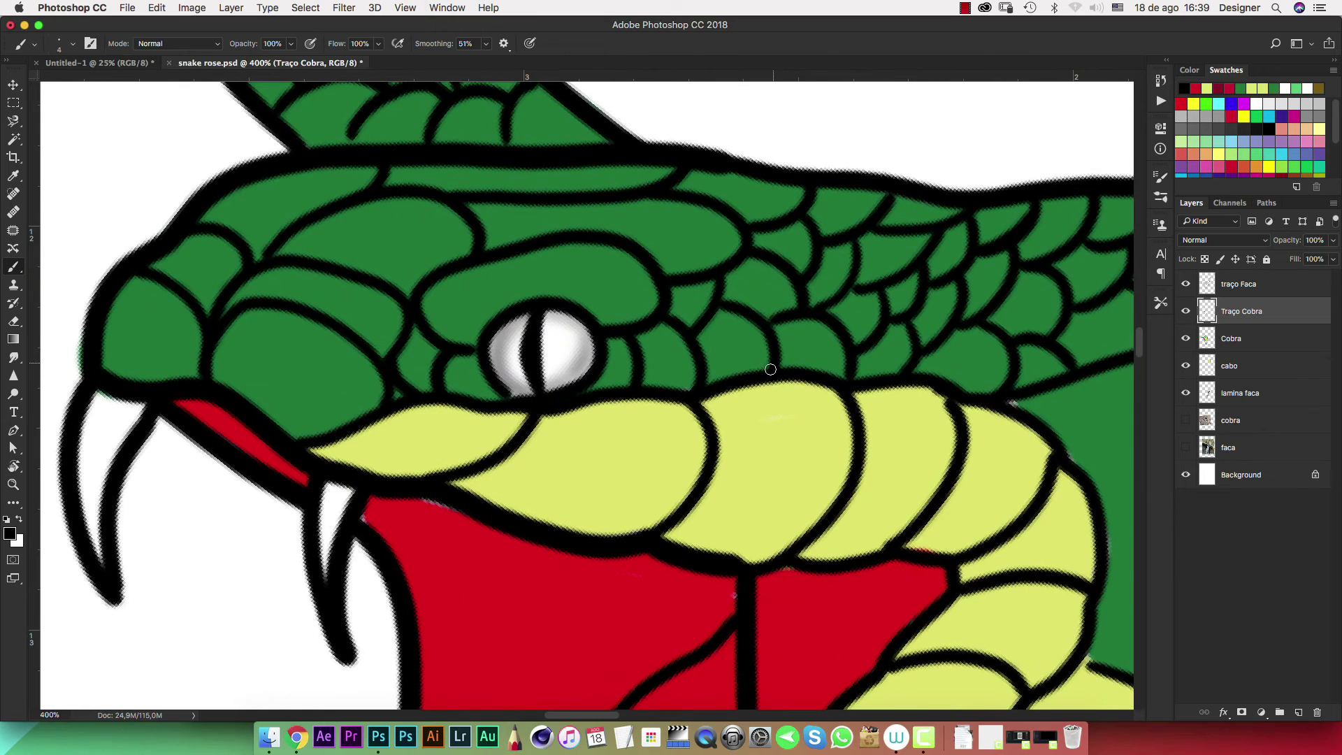
With a fully soft 30% brush, shade the lower edge of the yellow jaw and lower jaw
right_click(773, 387)
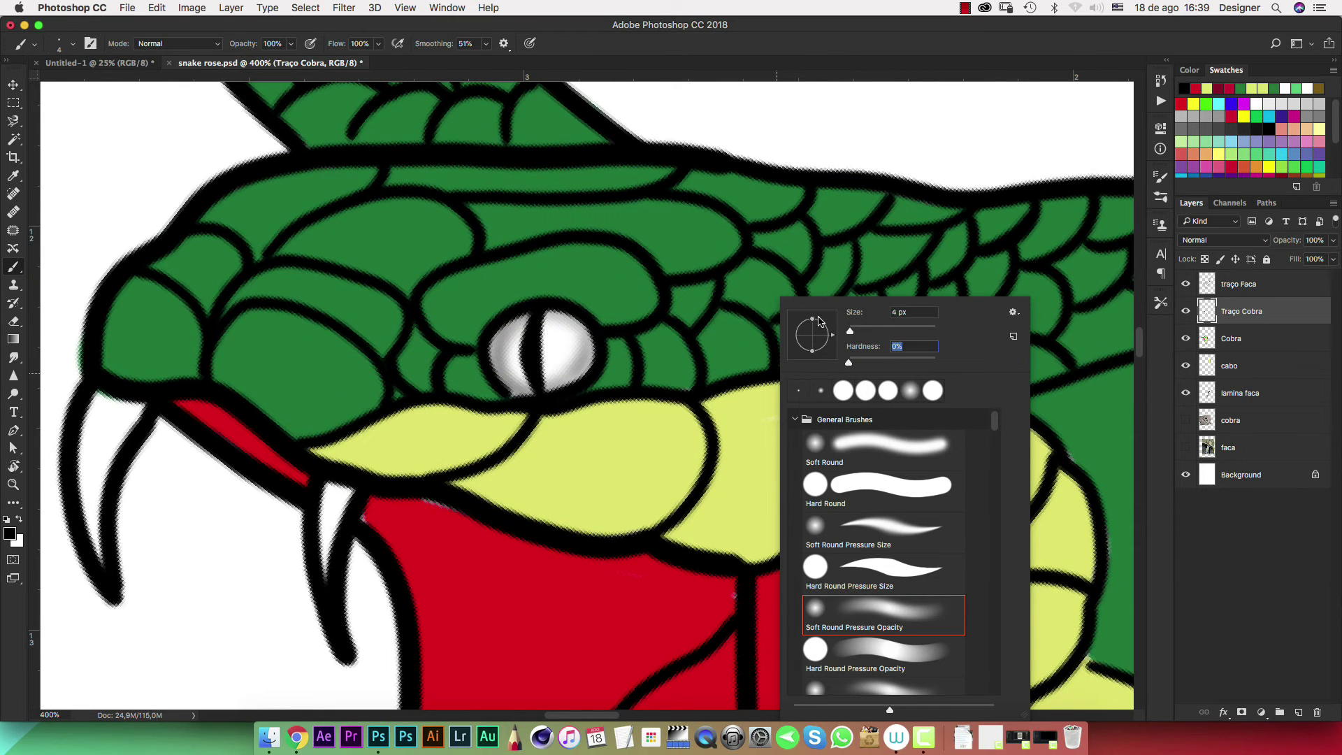
key("Return")
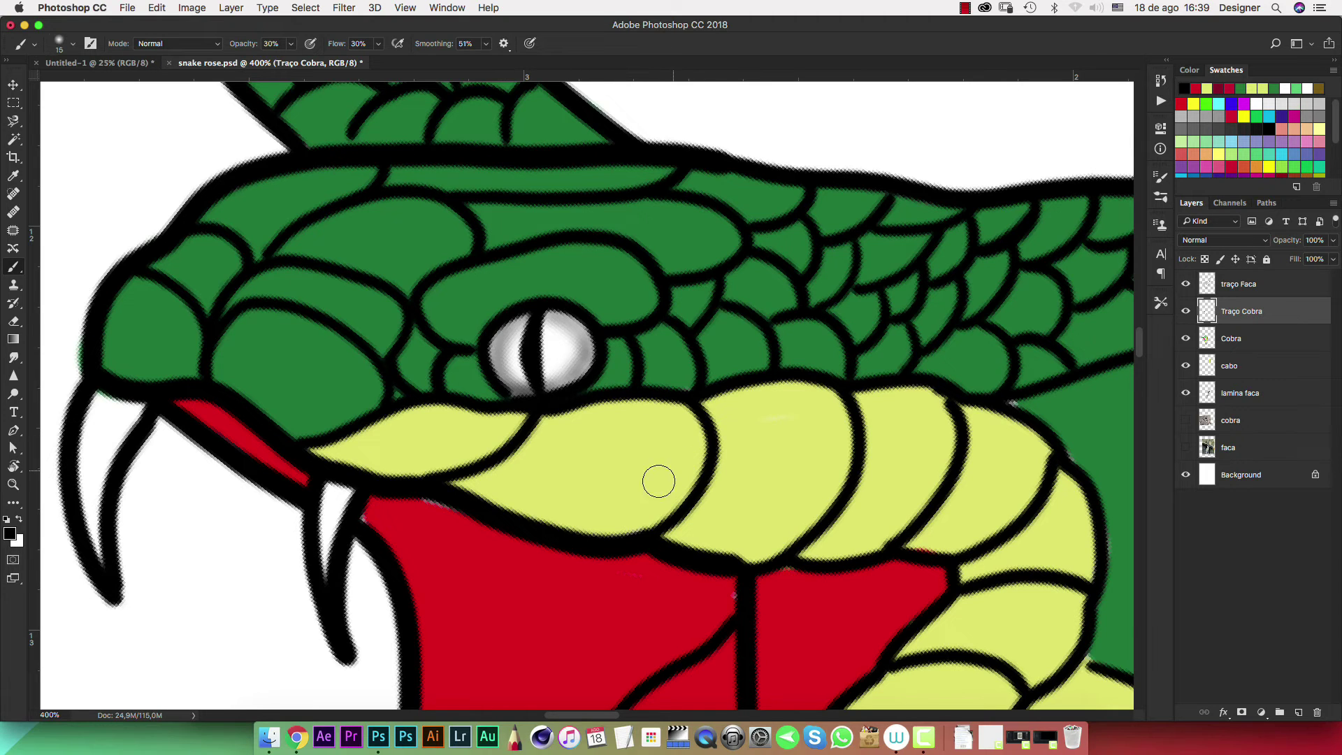
key("bracketright")
key("bracketright")
key("bracketright")
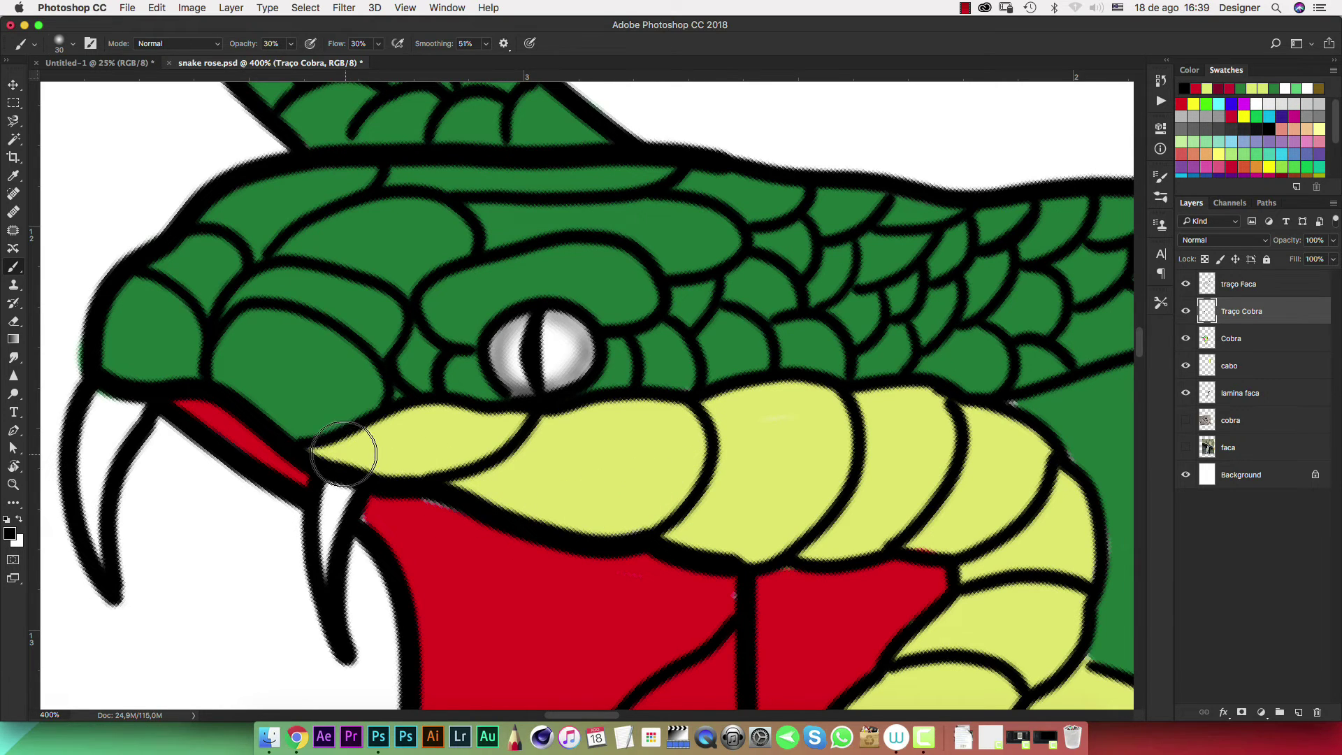
mouse_move(344, 455)
left_mouse_down()
mouse_move(420, 464)
mouse_move(600, 533)
mouse_move(614, 515)
mouse_move(495, 473)
mouse_move(689, 515)
mouse_move(359, 443)
mouse_move(774, 551)
mouse_move(698, 503)
mouse_move(847, 533)
mouse_move(642, 351)
left_mouse_up()
key("bracketleft")
mouse_move(727, 391)
left_mouse_down()
mouse_move(631, 410)
mouse_move(773, 399)
mouse_move(780, 450)
mouse_move(722, 535)
mouse_move(890, 308)
left_mouse_up()
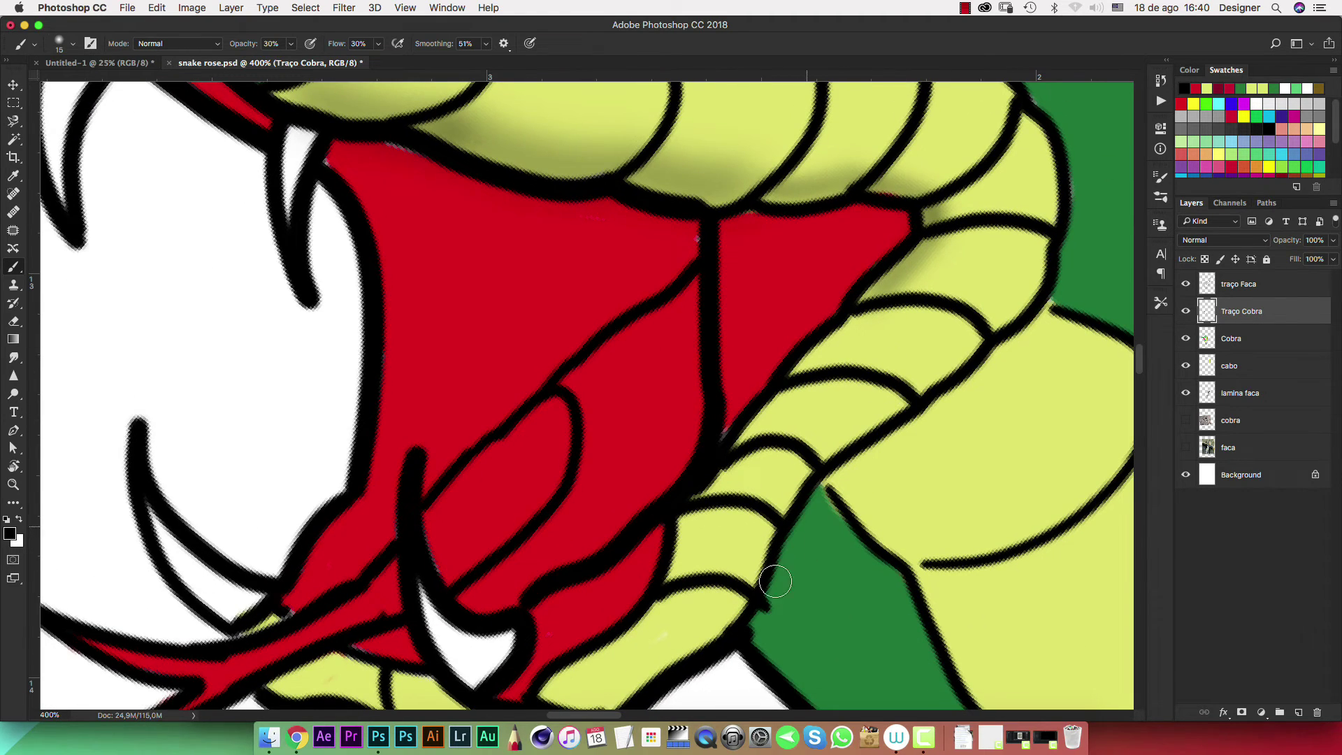
Extend soft dark shading along the yellow jaw band and under the lower jaw
left_click_drag(796, 500, 813, 420)
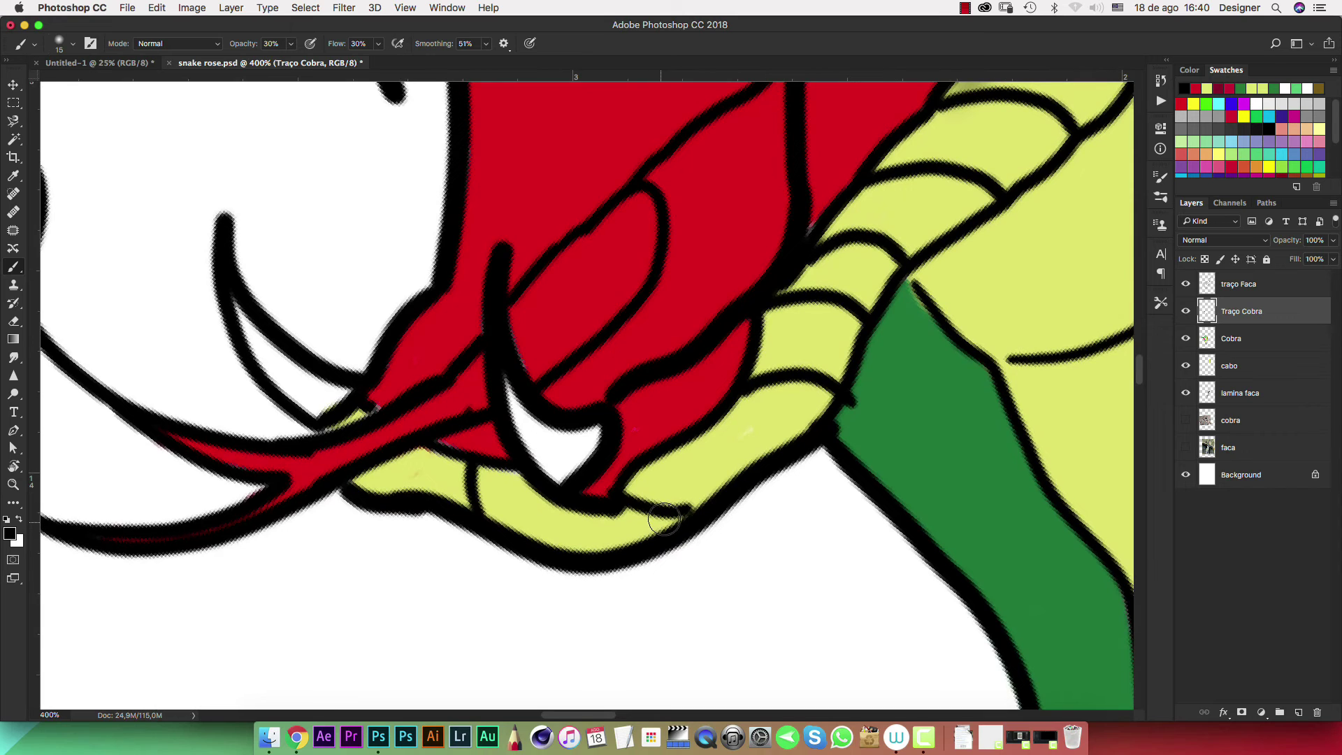
key("bracketright")
key("bracketright")
key("bracketright")
mouse_move(659, 509)
left_mouse_down()
mouse_move(886, 275)
mouse_move(998, 186)
left_mouse_up()
mouse_move(909, 272)
left_mouse_down()
mouse_move(741, 468)
mouse_move(953, 285)
mouse_move(949, 122)
mouse_move(899, 345)
mouse_move(833, 375)
mouse_move(704, 484)
mouse_move(725, 509)
mouse_move(947, 240)
mouse_move(839, 354)
mouse_move(719, 443)
mouse_move(643, 473)
mouse_move(532, 462)
left_mouse_up()
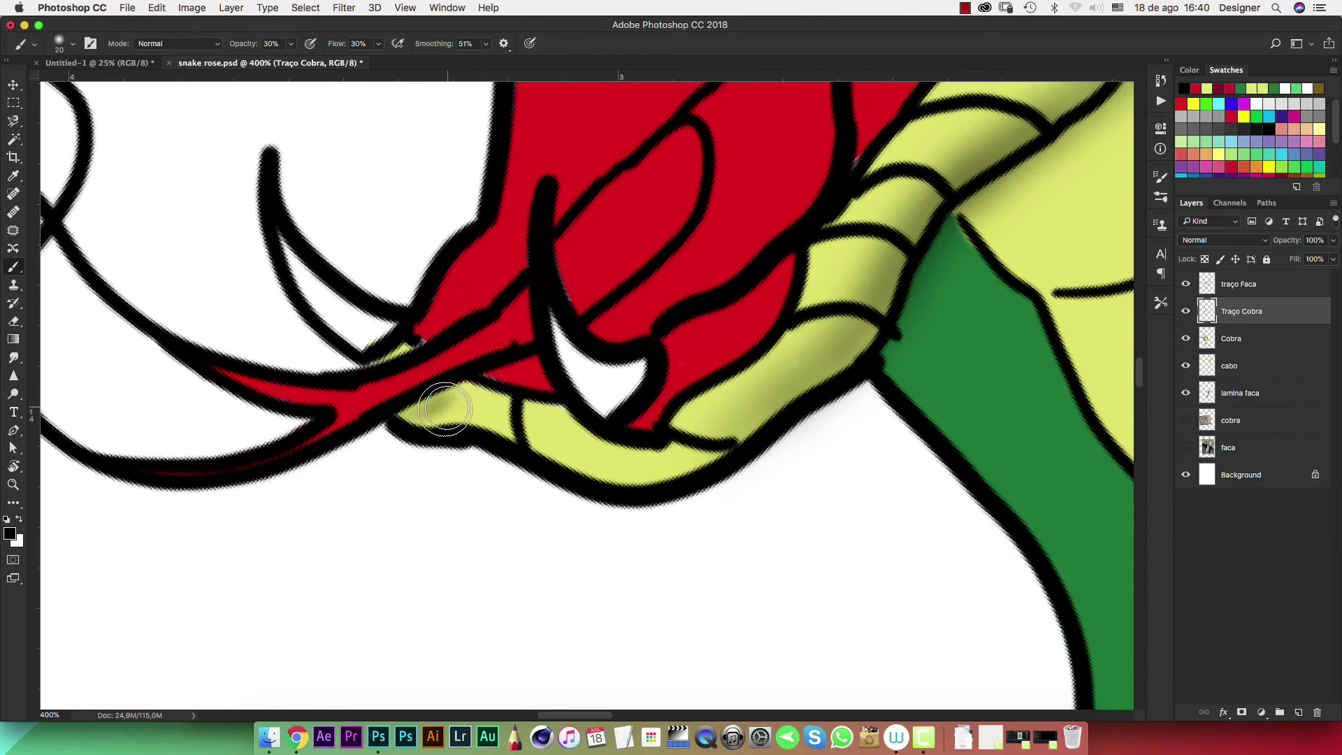
left_click_drag(444, 409, 465, 419)
key("bracketright")
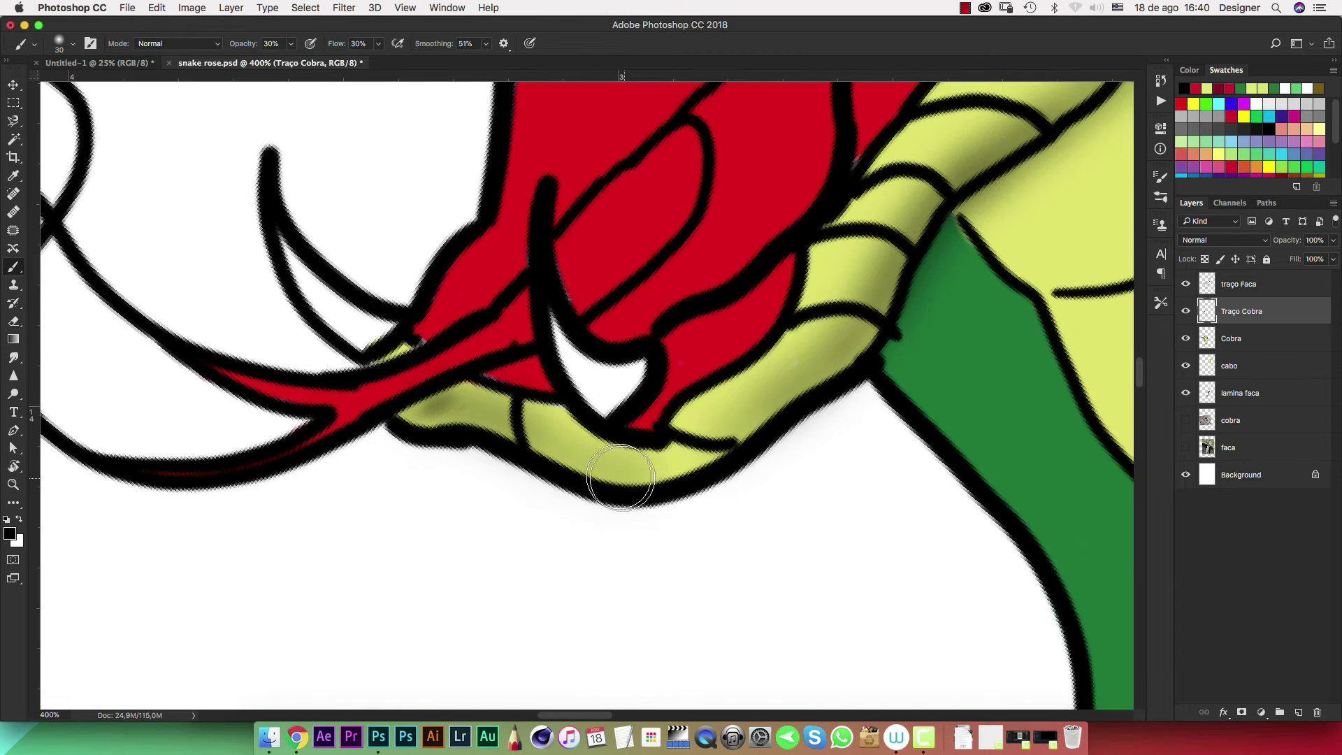
Darken the red jaw patch and the mouth's back corner, undoing a stray stroke
mouse_move(540, 365)
left_mouse_down()
mouse_move(498, 374)
mouse_move(598, 343)
left_mouse_up()
left_click_drag(784, 291, 743, 336)
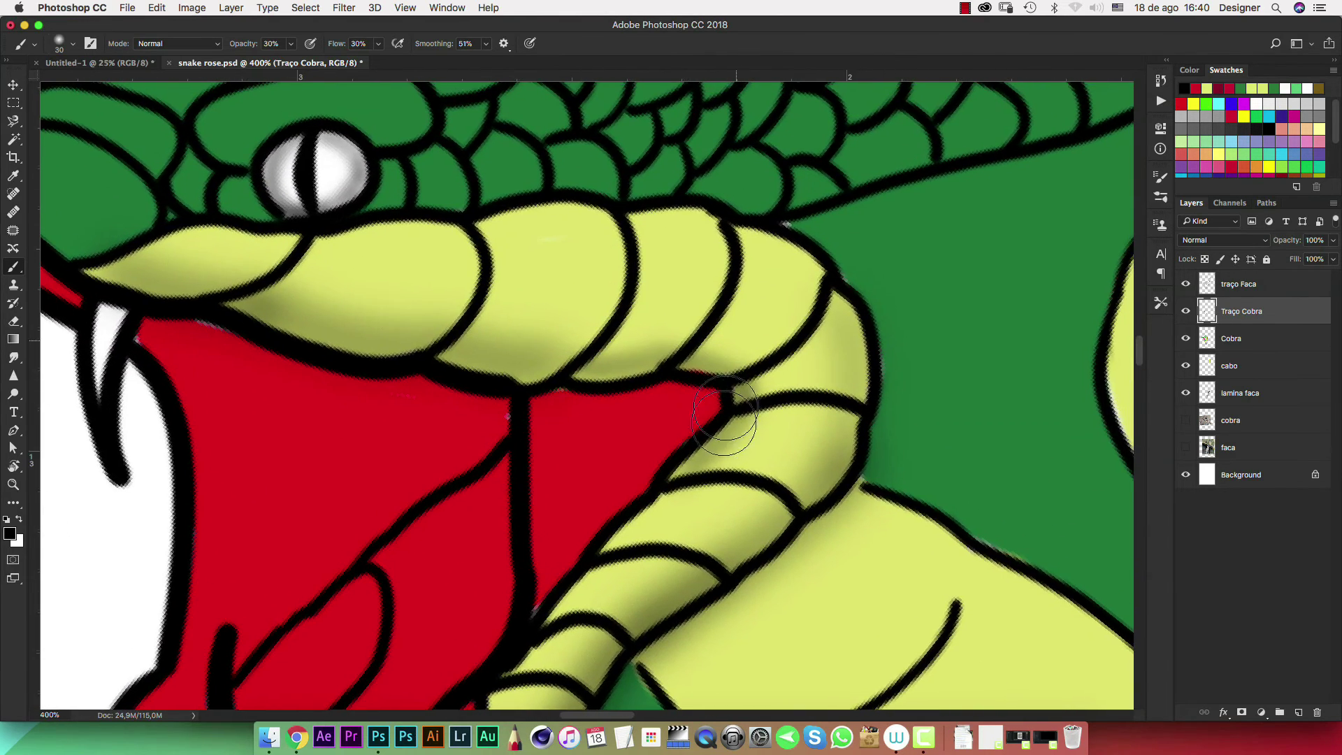
mouse_move(674, 412)
left_mouse_down()
mouse_move(701, 388)
mouse_move(674, 411)
left_mouse_up()
key("ctrl+z")
key("bracketright")
key("bracketright")
key("bracketright")
mouse_move(563, 481)
left_mouse_down()
mouse_move(629, 423)
mouse_move(570, 420)
mouse_move(601, 453)
mouse_move(720, 386)
left_mouse_up()
Raise brush opacity and flow to 60% and shade the mouth's edges dark red
key("6")
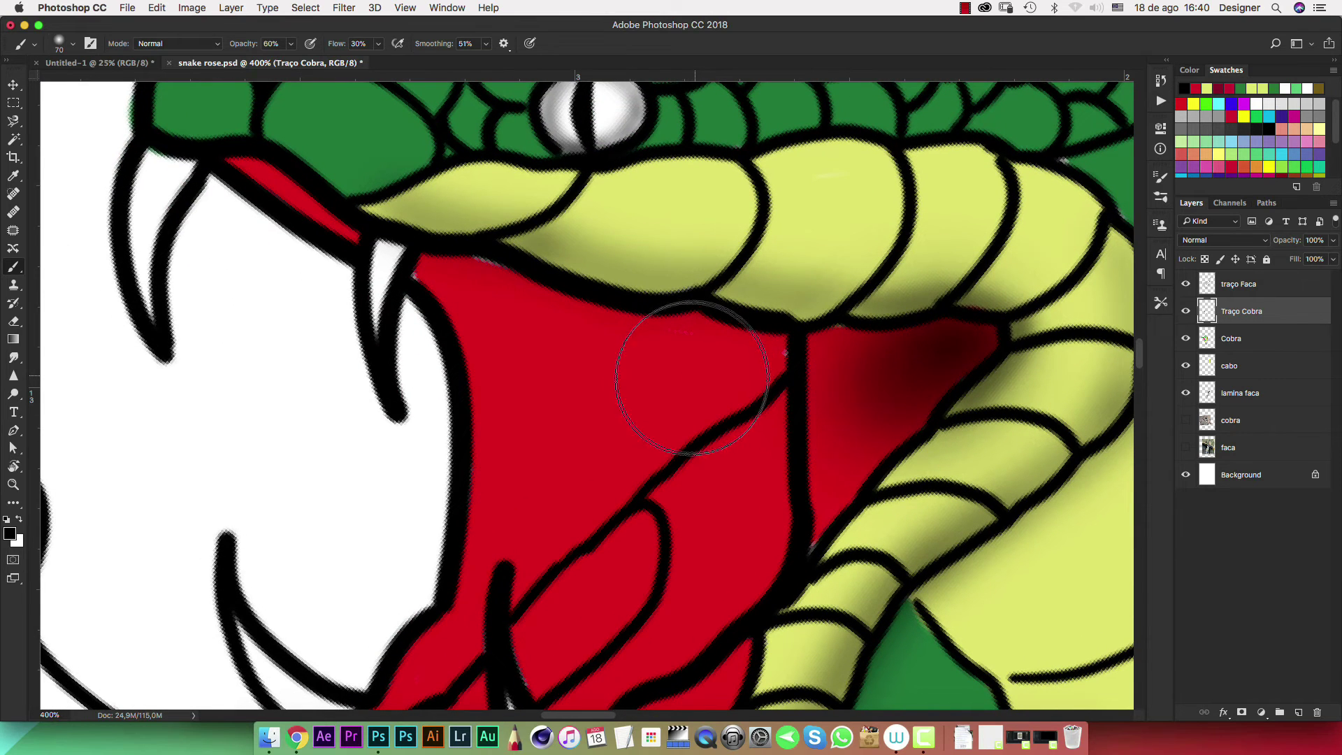
key("shift+6")
mouse_move(689, 344)
left_mouse_down()
mouse_move(699, 392)
mouse_move(719, 389)
mouse_move(731, 417)
mouse_move(785, 578)
mouse_move(773, 350)
left_mouse_up()
key("bracketleft")
key("bracketleft")
key("bracketleft")
key("bracketleft")
key("bracketleft")
left_click_drag(690, 317, 455, 283)
Darken the upper mouth, its dividing line and centre with deep red
key("bracketright")
key("bracketright")
key("bracketright")
key("bracketright")
mouse_move(734, 376)
left_mouse_down()
mouse_move(419, 360)
mouse_move(695, 389)
left_mouse_up()
mouse_move(653, 336)
left_mouse_down()
mouse_move(599, 353)
mouse_move(764, 374)
mouse_move(785, 644)
mouse_move(715, 472)
left_mouse_up()
key("ctrl+1")
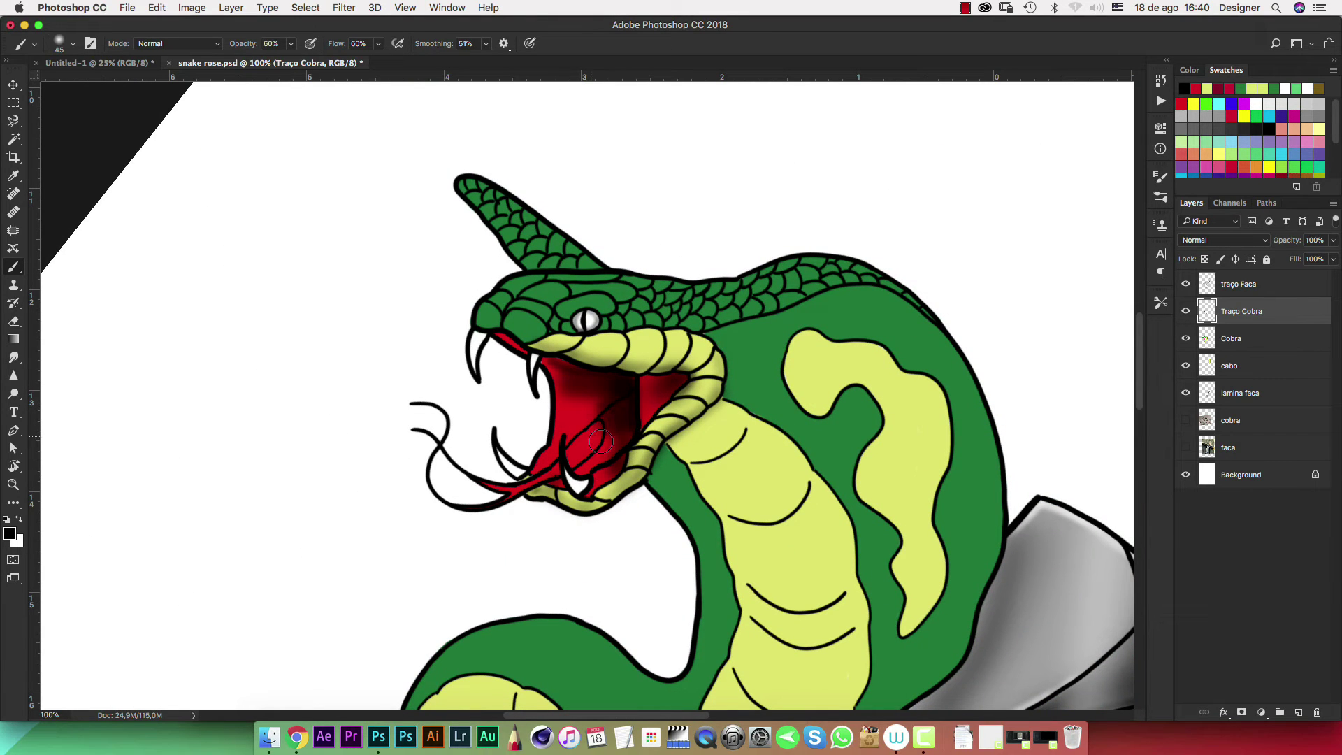
key("bracketright")
key("bracketright")
key("bracketright")
mouse_move(602, 422)
left_mouse_down()
mouse_move(591, 413)
mouse_move(608, 415)
mouse_move(590, 443)
mouse_move(600, 420)
mouse_move(629, 413)
mouse_move(632, 441)
mouse_move(589, 424)
mouse_move(560, 368)
left_mouse_up()
key("bracketleft")
key("bracketleft")
key("bracketleft")
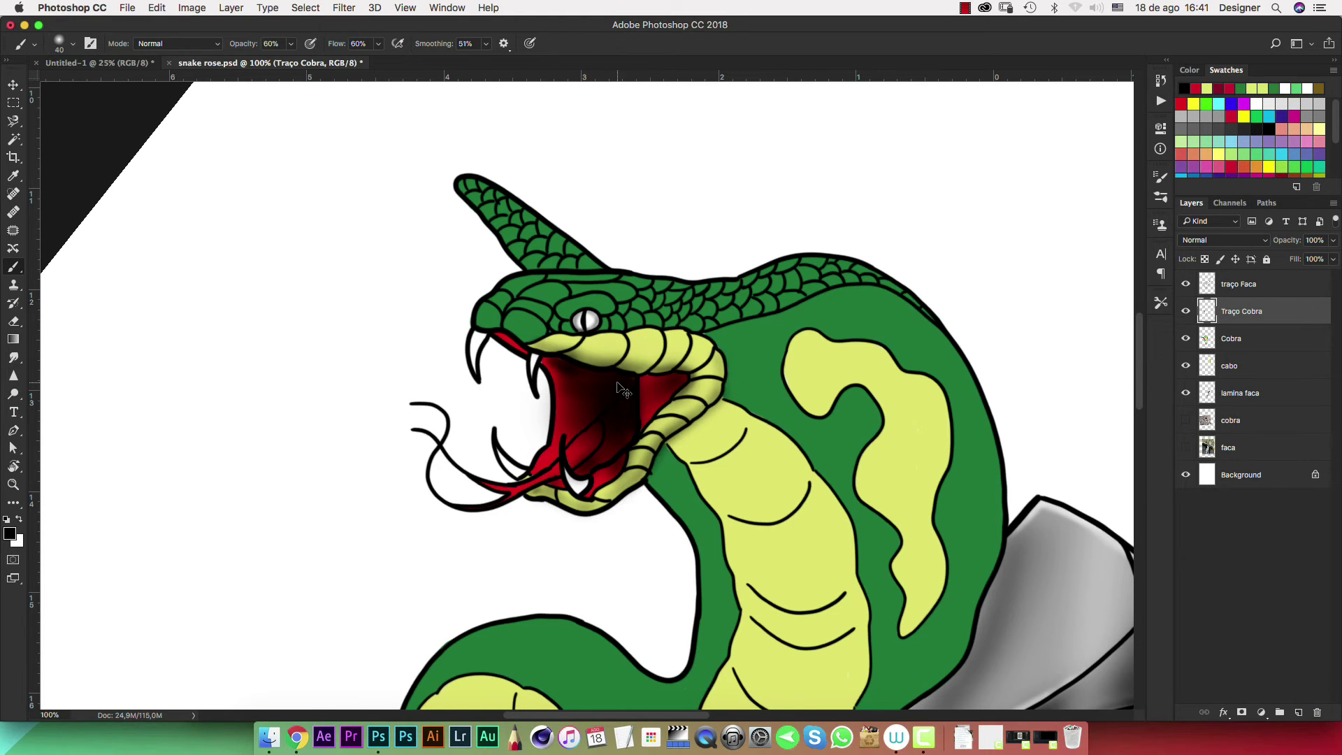
key("super+minus")
key("super+minus")
key("super+equal")
Paint darker crimson into the mouth's inner corner under the yellow jaw band
key("super+equal")
key("super+equal")
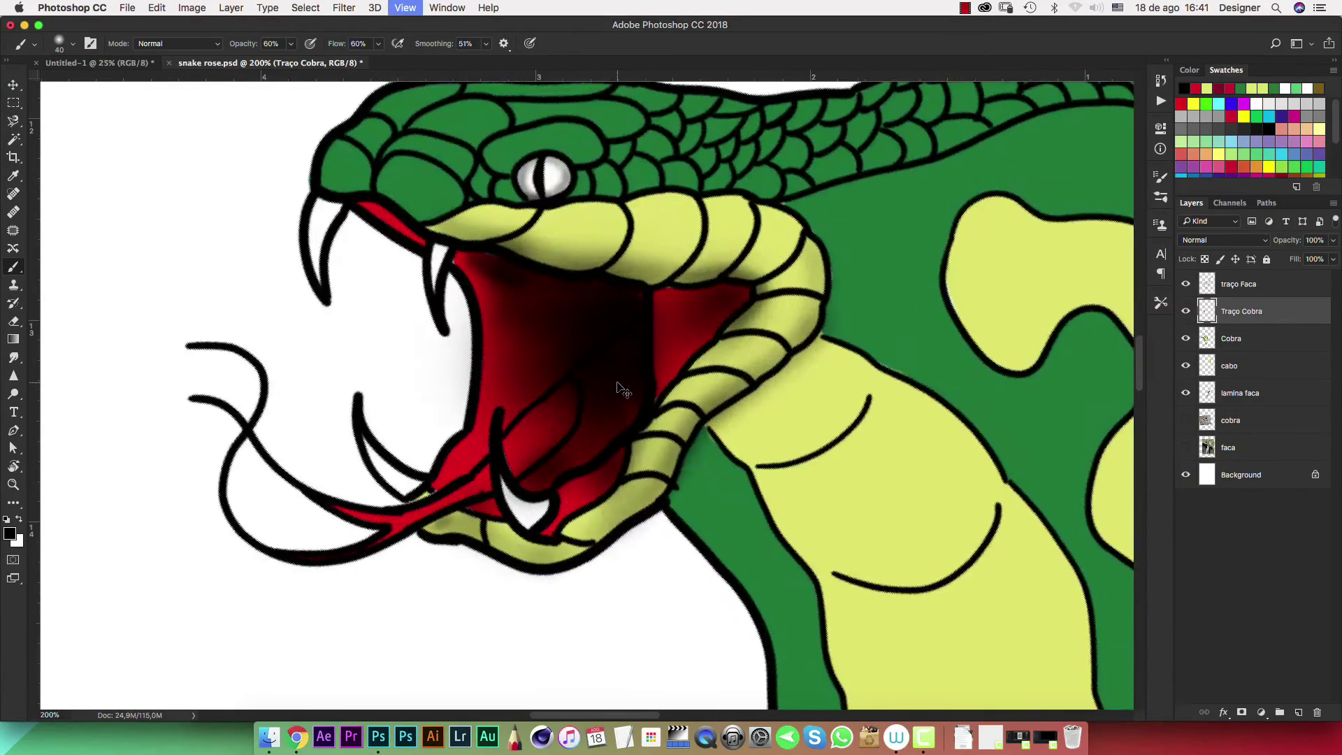
key("super+equal")
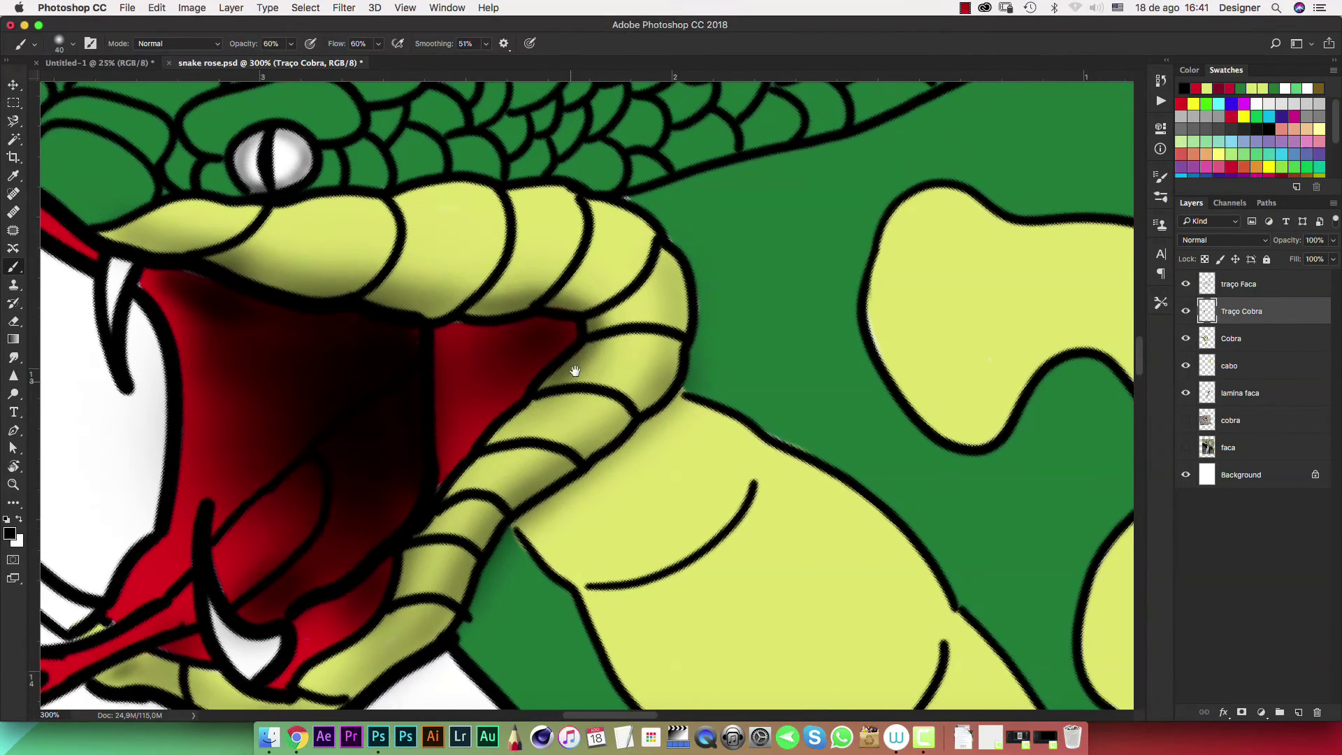
left_click_drag(684, 340, 395, 445)
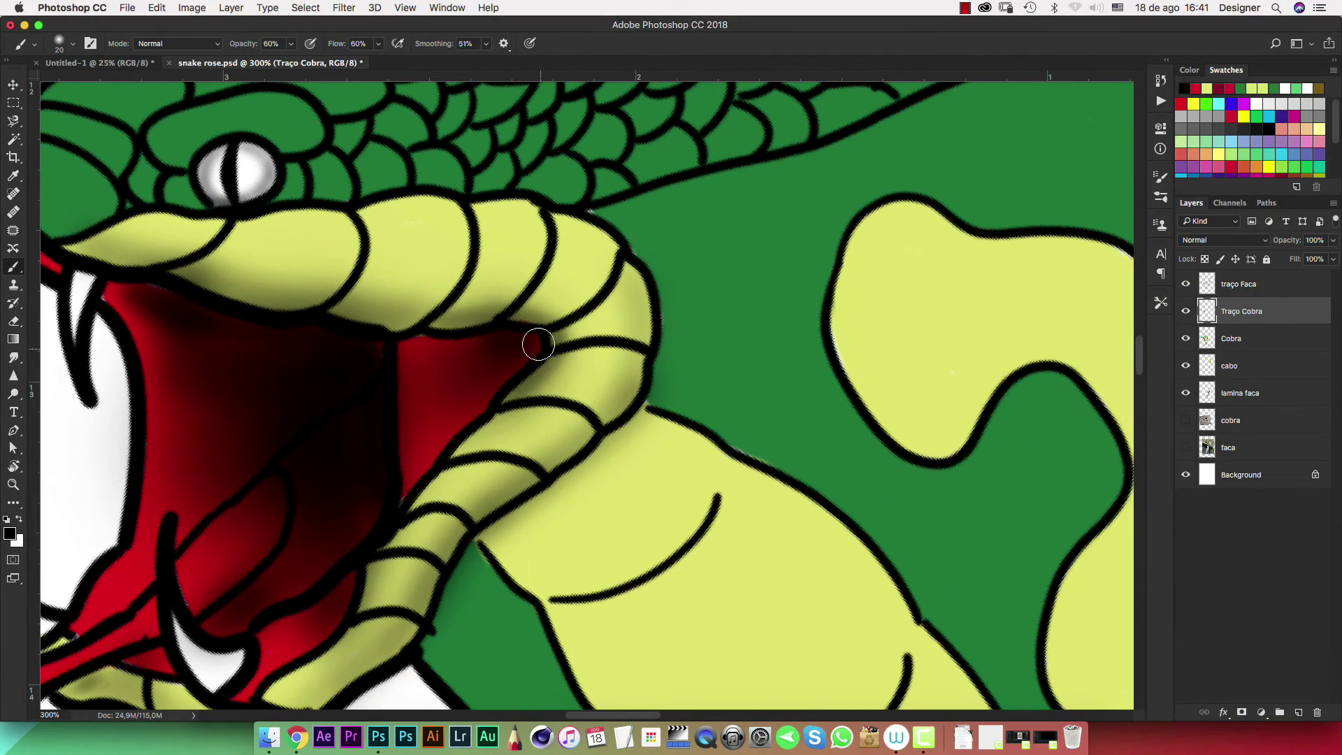
left_click_drag(479, 409, 455, 454)
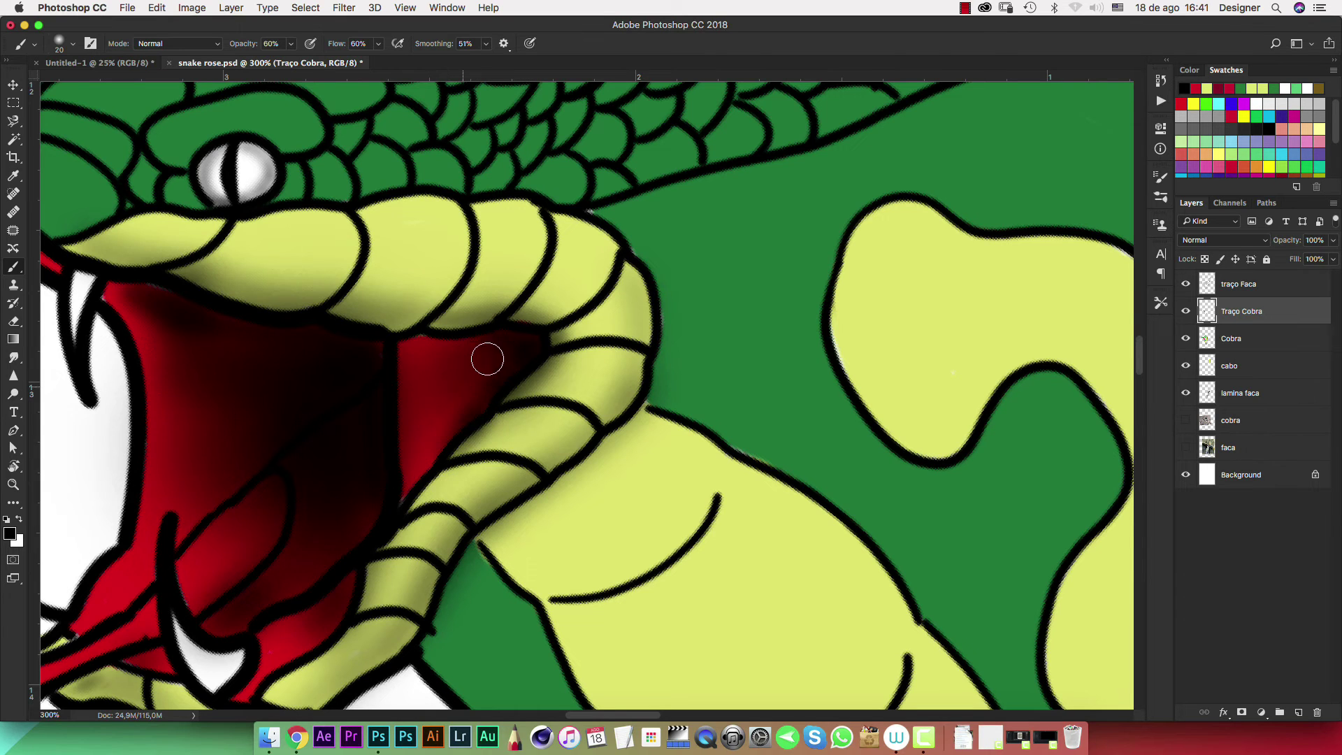
key("bracketright")
key("bracketright")
key("bracketright")
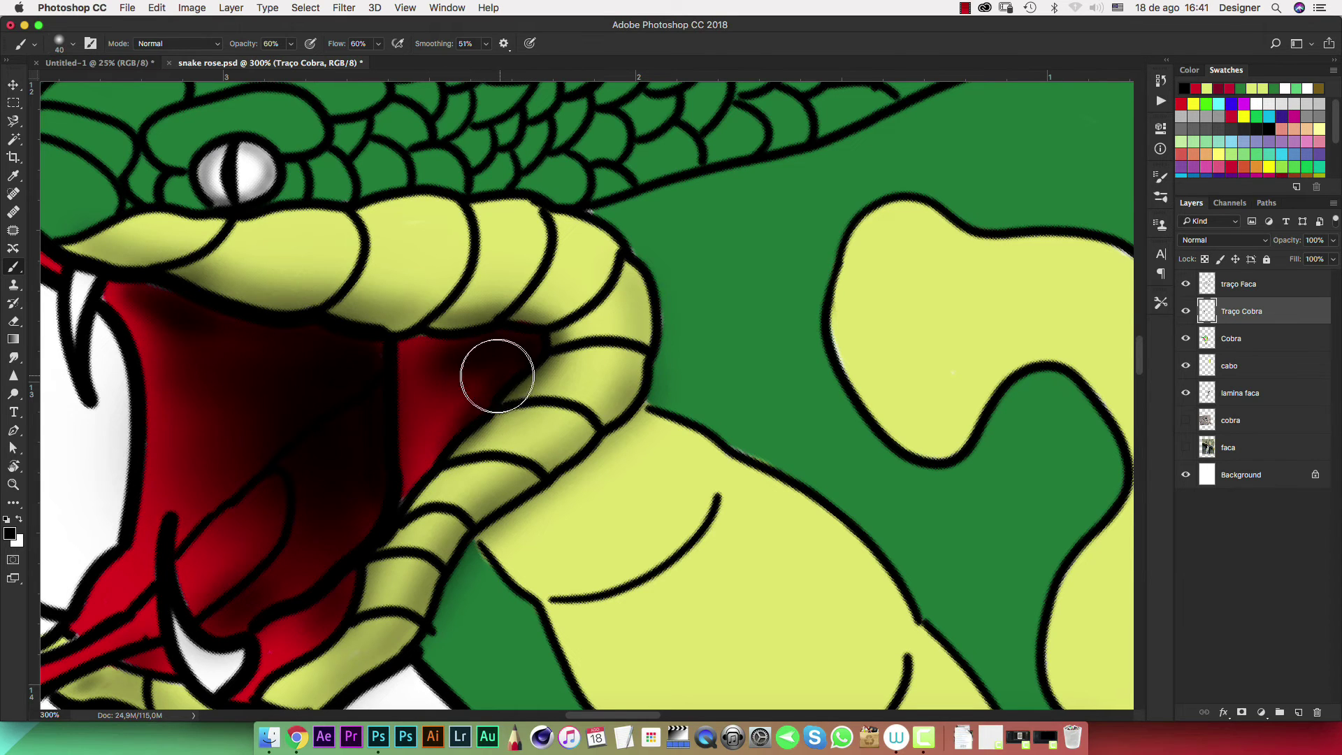
mouse_move(497, 372)
left_mouse_down()
mouse_move(462, 385)
mouse_move(430, 462)
left_mouse_up()
key("ctrl+minus")
key("ctrl+minus")
key("ctrl+minus")
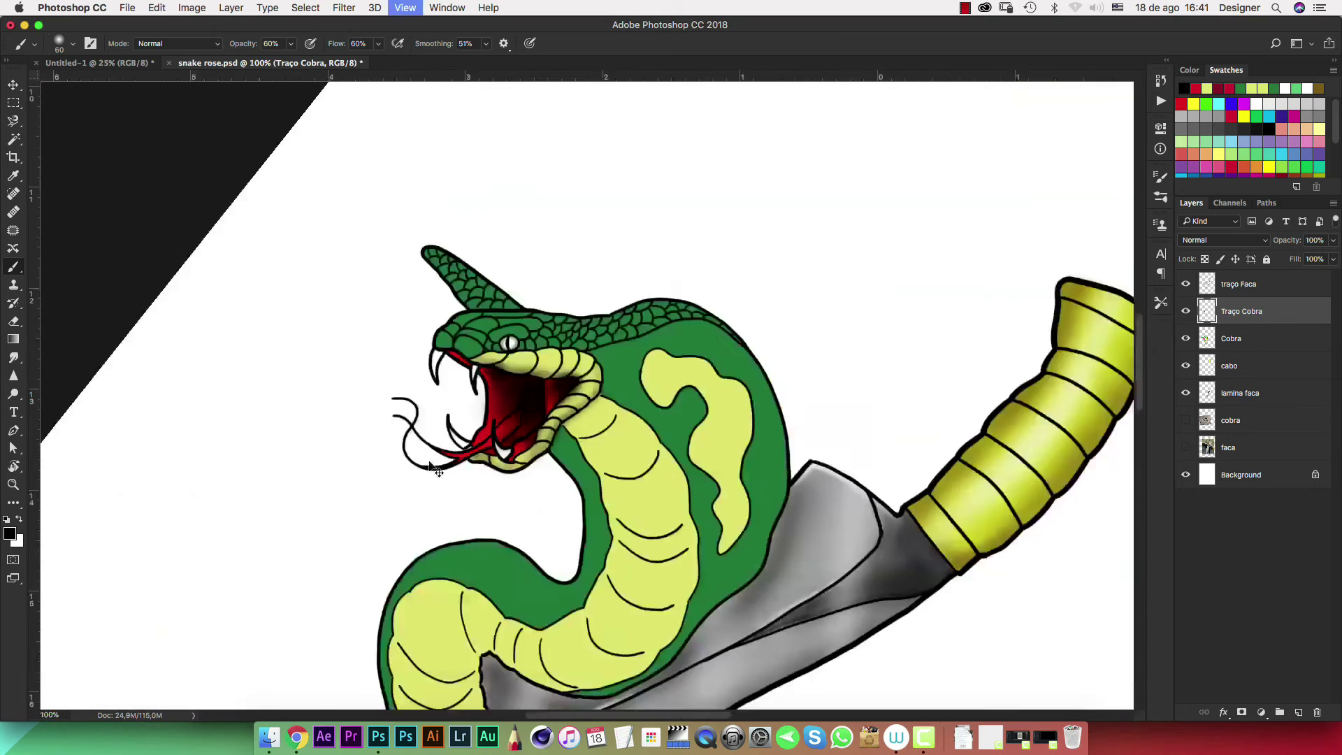
key("ctrl+plus")
key("ctrl+plus")
key("ctrl+plus")
key("ctrl+plus")
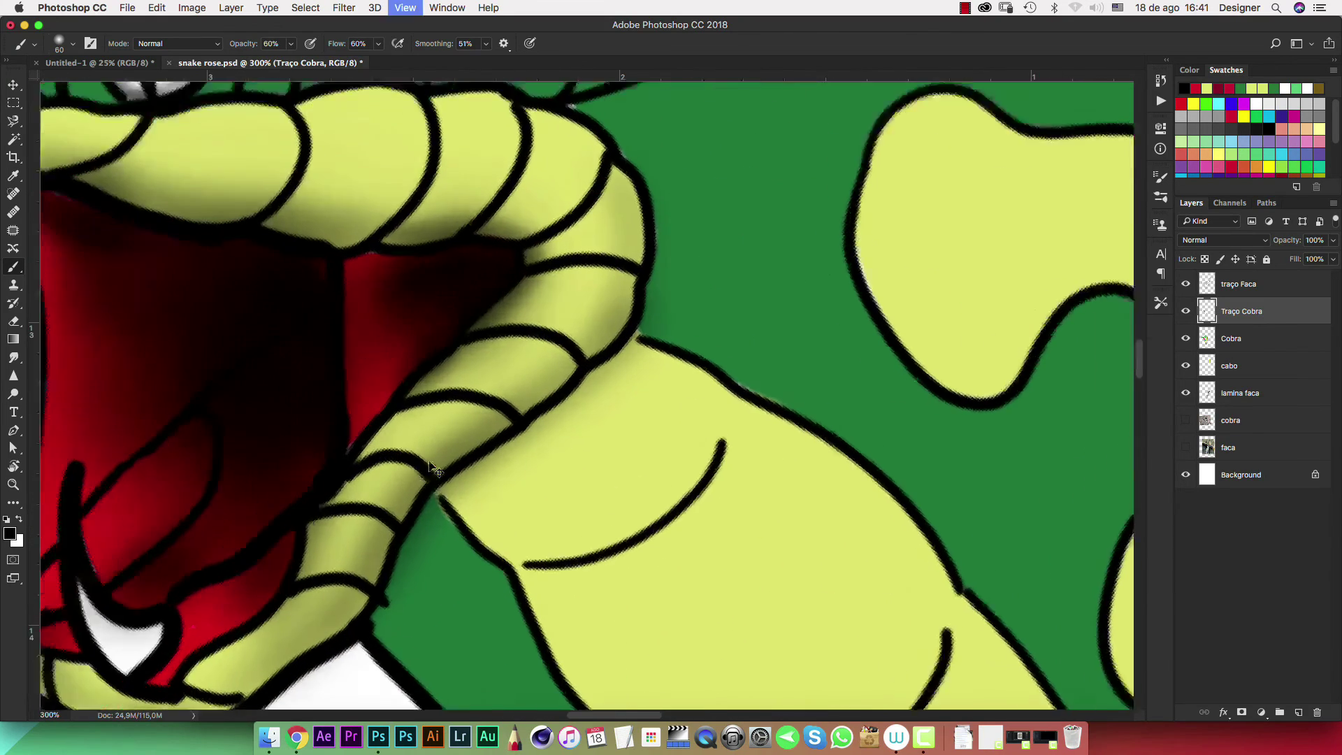
key("ctrl+plus")
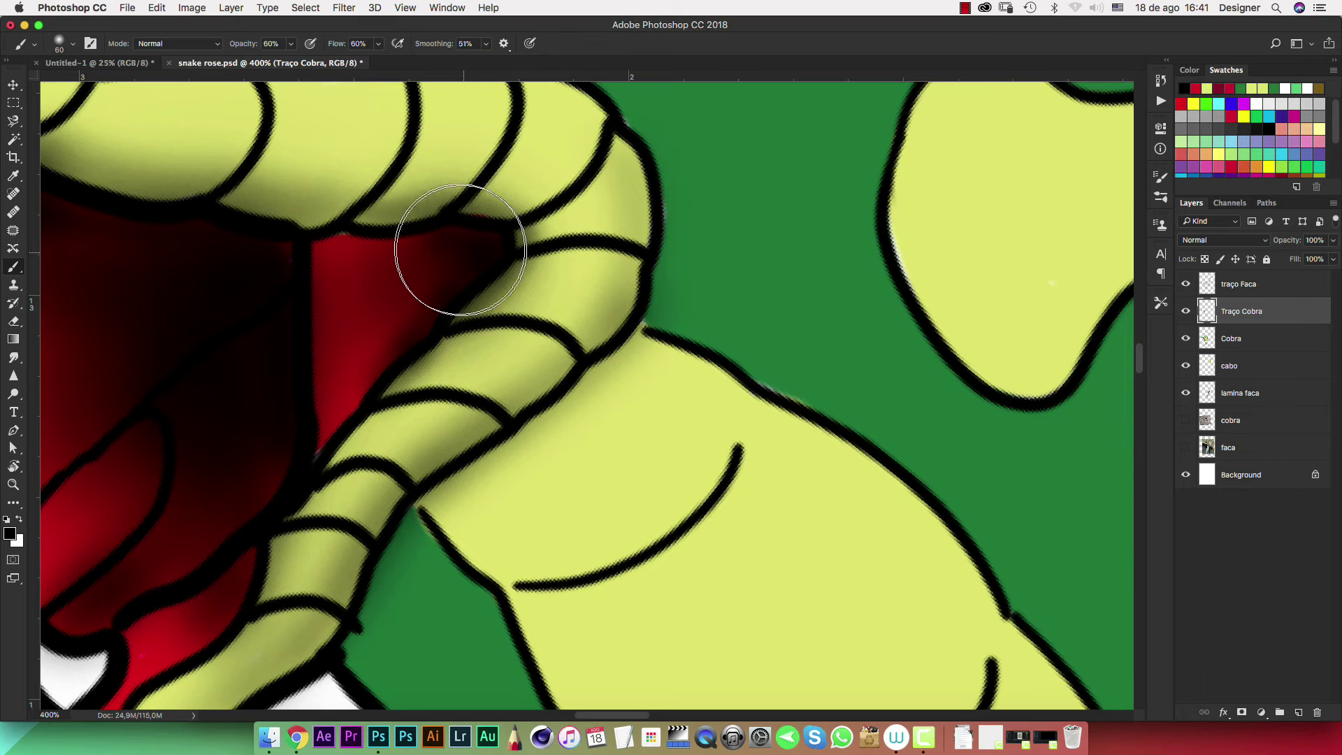
key("bracketleft")
key("bracketleft")
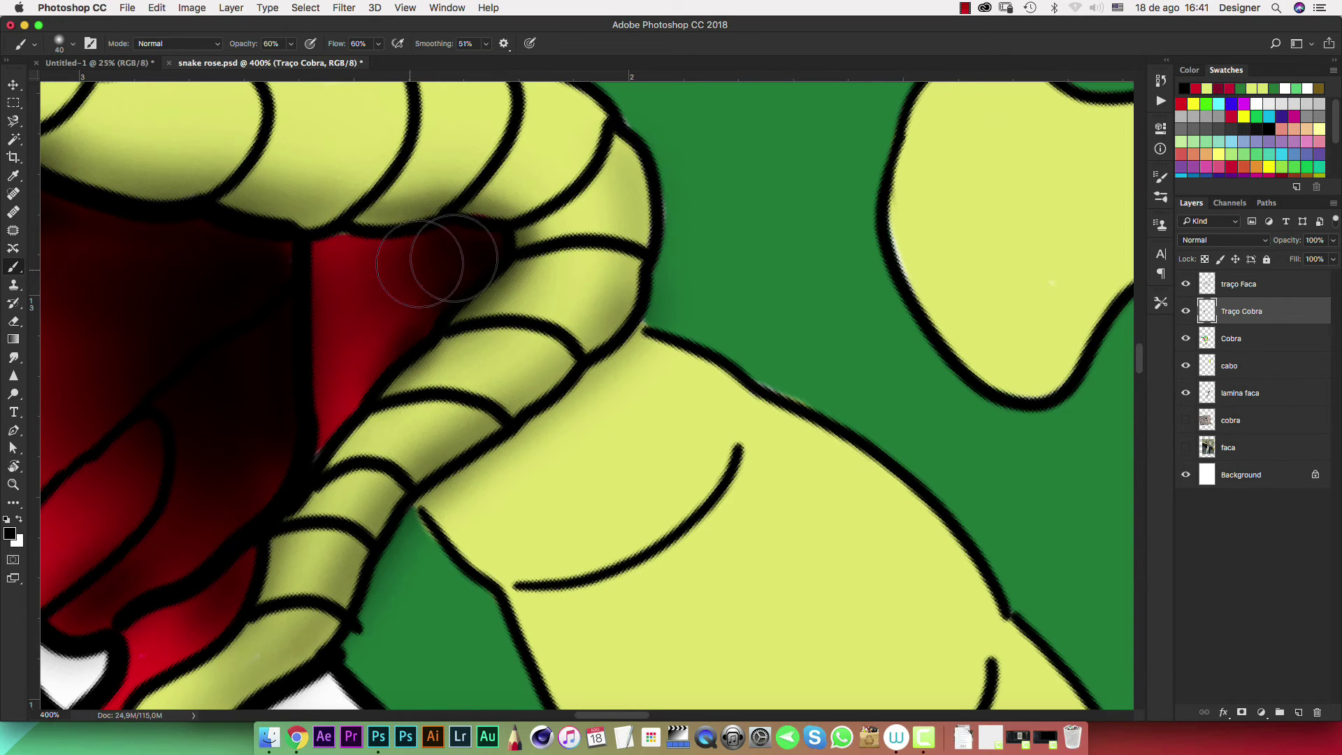
scroll(462, 301, "down", 3, "alt")
Rotate the canvas to a comfortable angle and paint a shadow along the scale edge
scroll(461, 301, "down", 2, "alt")
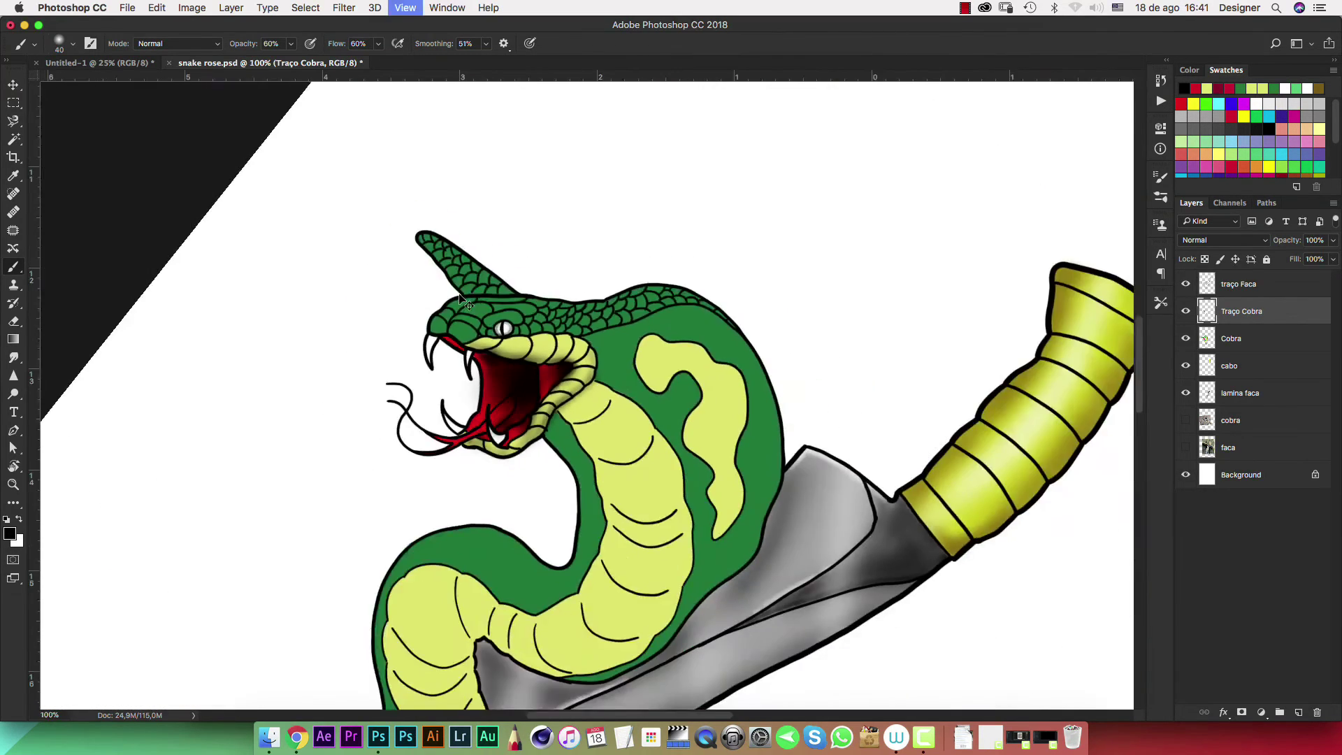
scroll(461, 302, "up", 2)
scroll(783, 339, "up", 2)
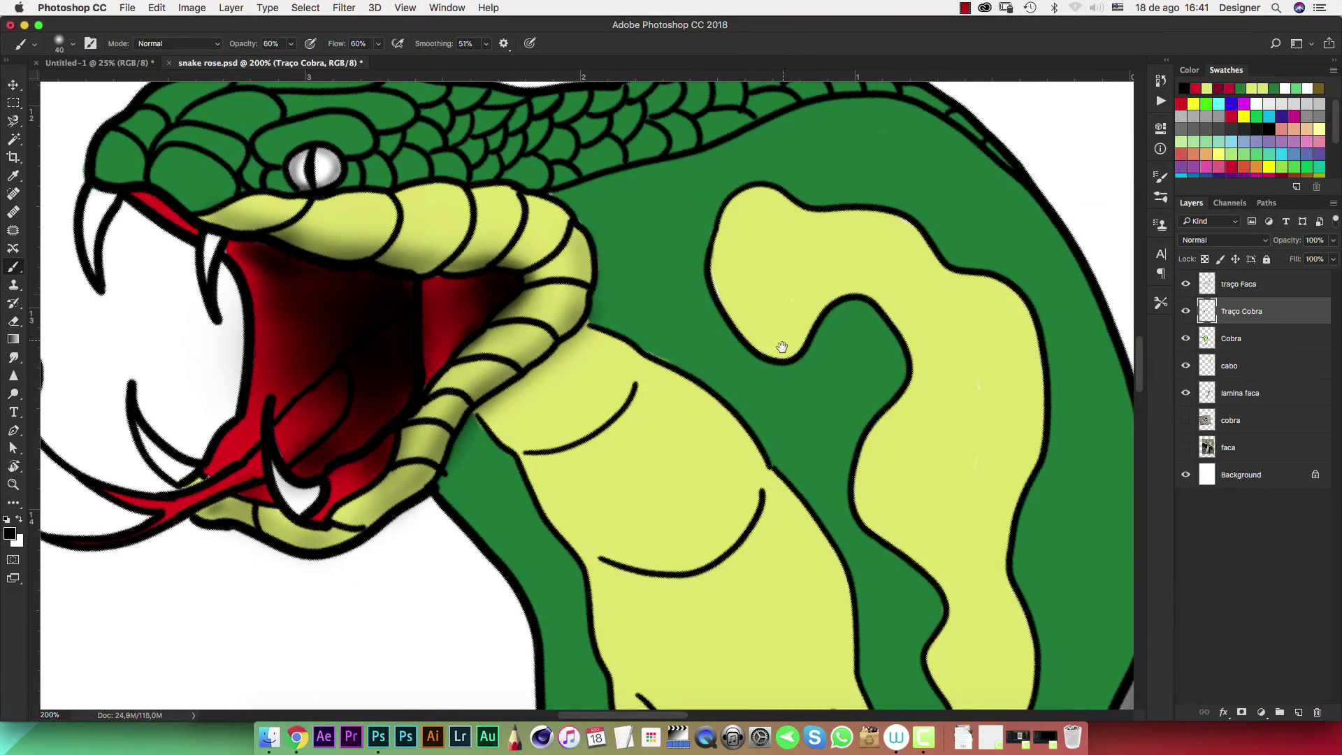
scroll(486, 509, "up", 2)
scroll(587, 368, "up", 2)
key("r")
left_click_drag(587, 368, 785, 236)
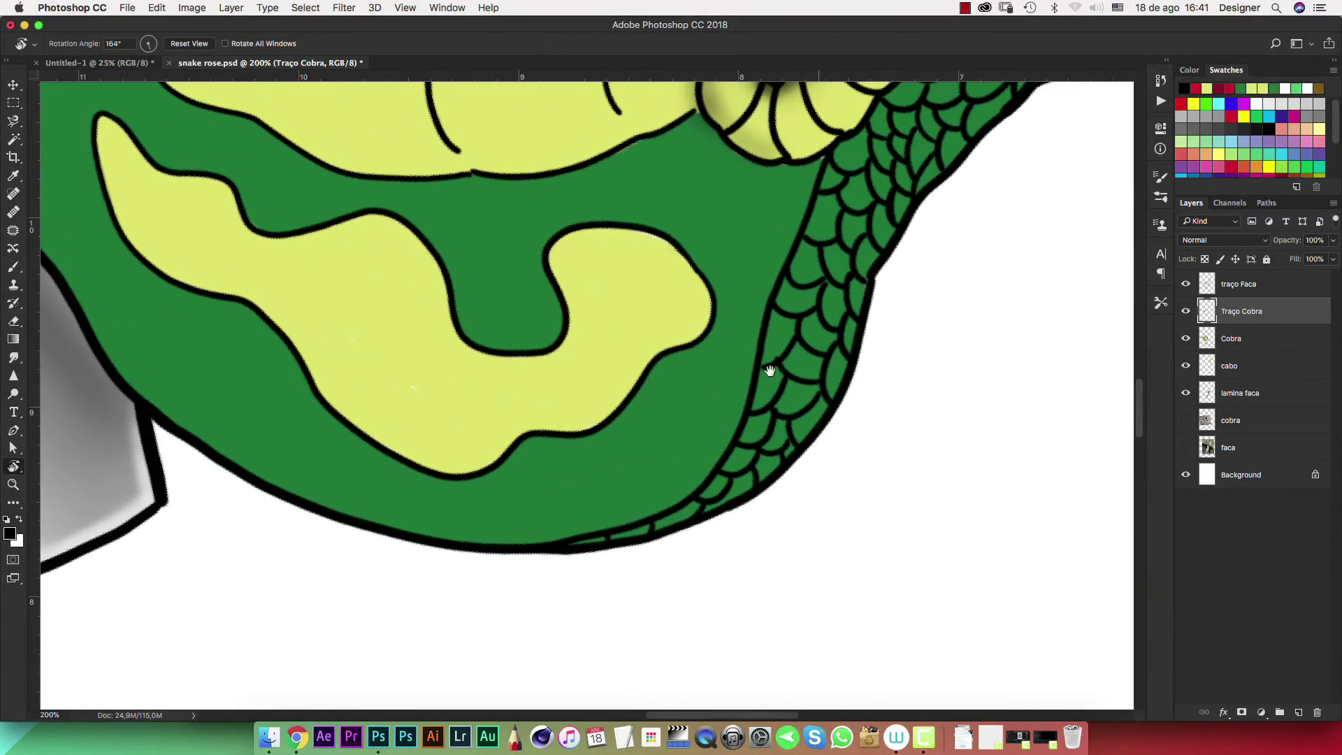
key("b")
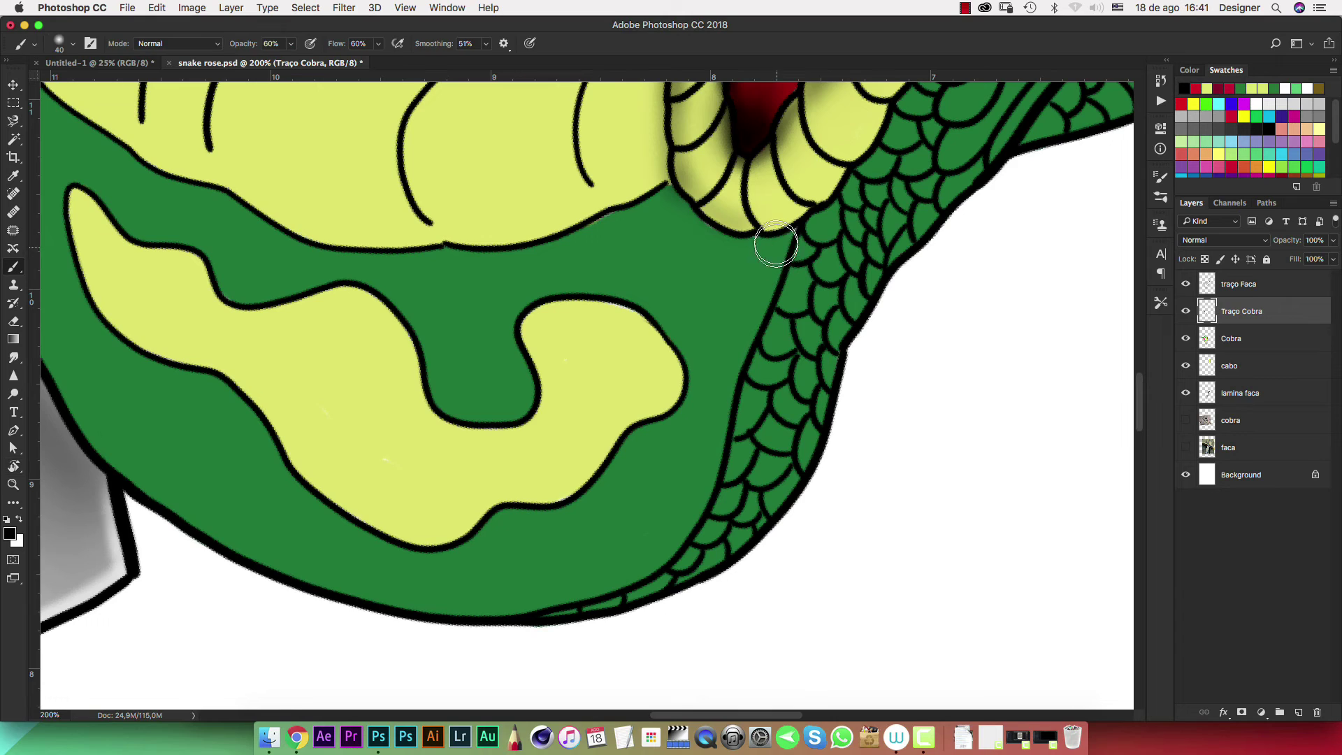
left_click_drag(775, 234, 754, 313)
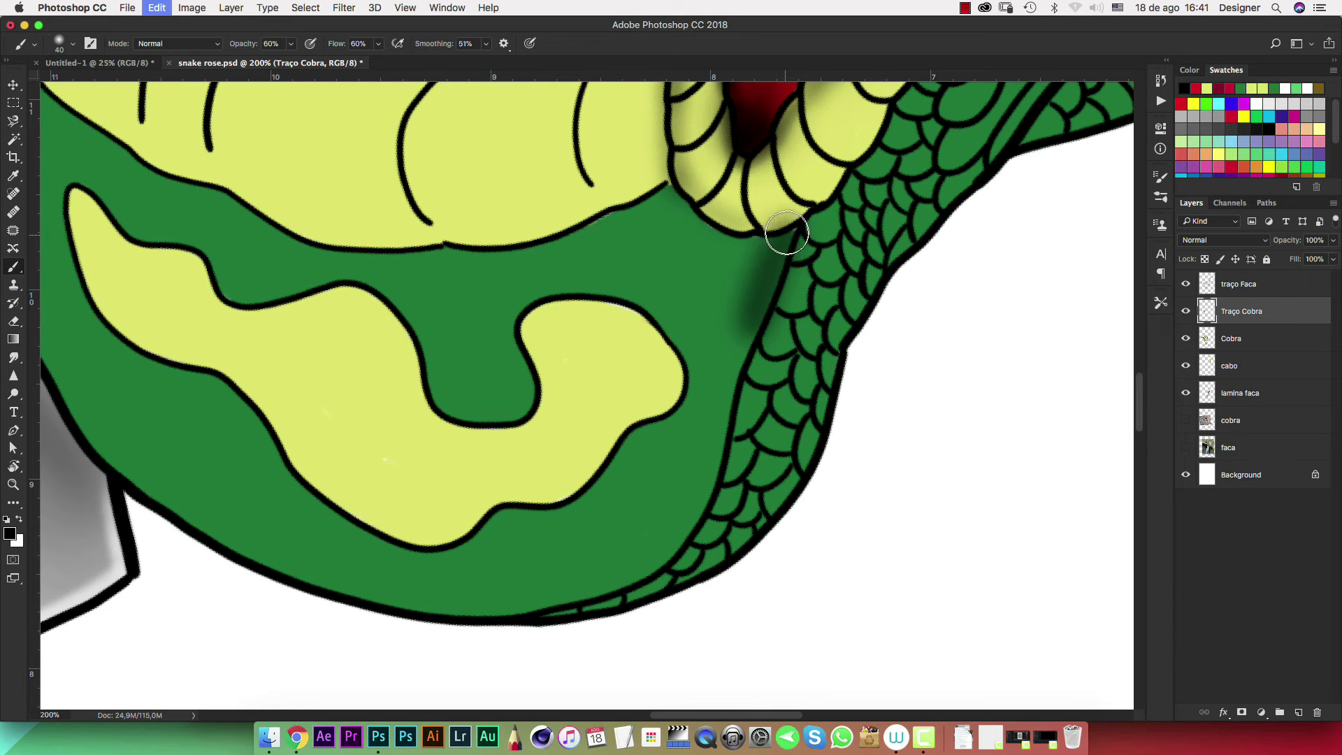
mouse_move(787, 233)
left_mouse_down()
mouse_move(698, 506)
mouse_move(639, 546)
left_mouse_up()
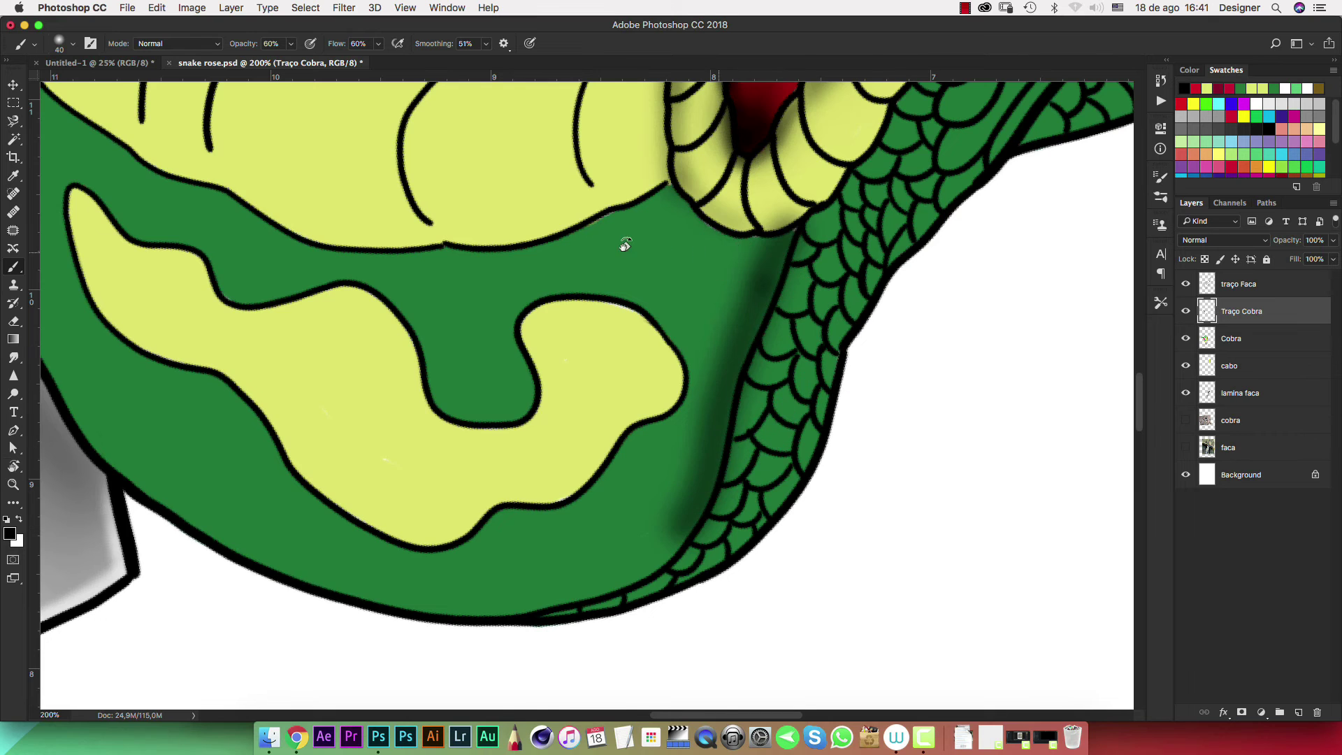
Redo the scale shadows, shading the scales' lower outline and the body's right edge
left_click_drag(625, 244, 579, 276)
mouse_move(699, 293)
left_mouse_down()
mouse_move(799, 443)
mouse_move(804, 599)
left_mouse_up()
key("super+alt+z")
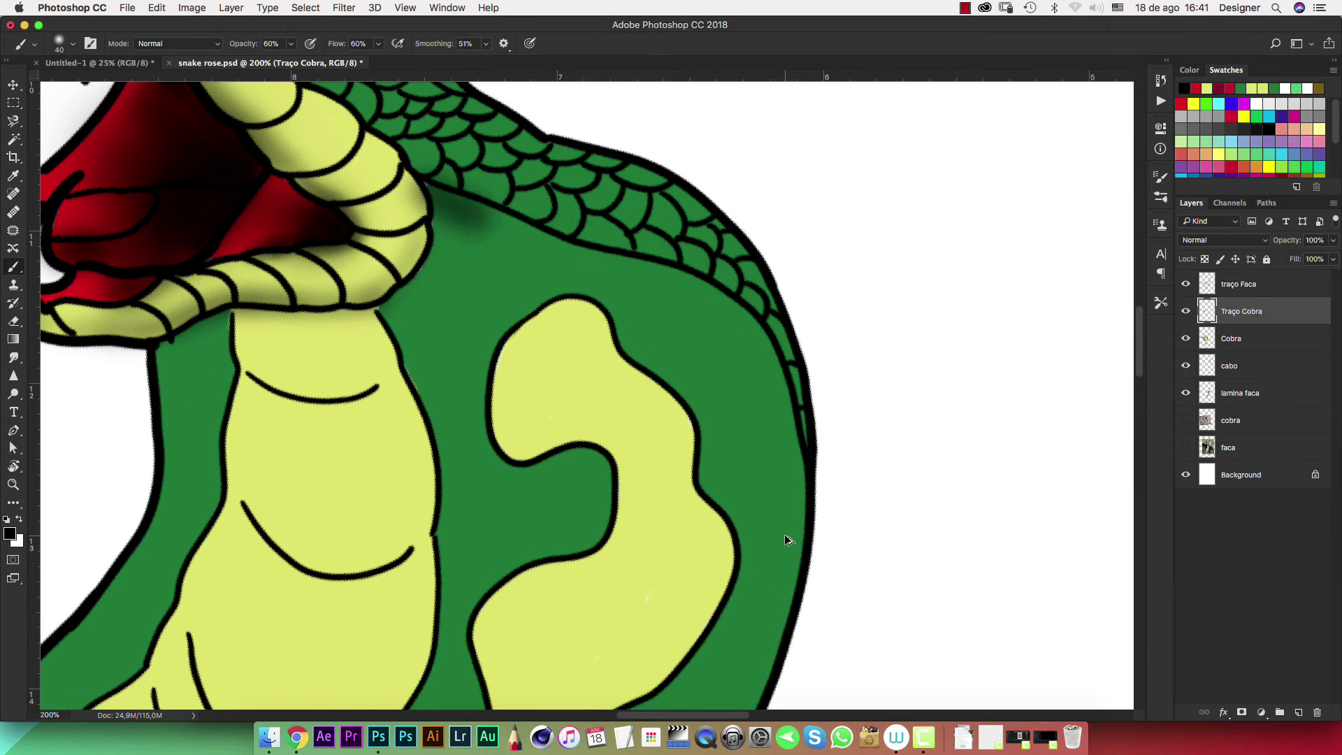
key("super+alt+z")
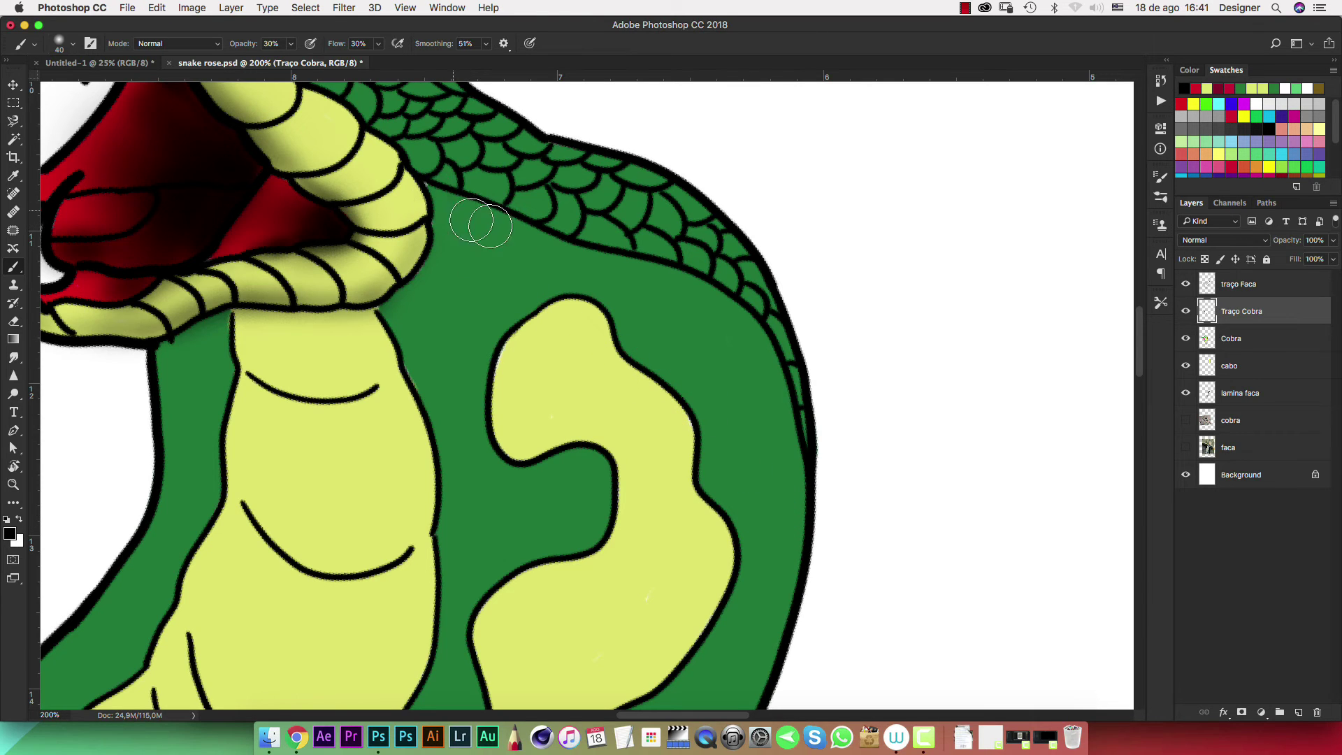
mouse_move(481, 223)
left_mouse_down()
mouse_move(794, 354)
mouse_move(773, 364)
left_mouse_up()
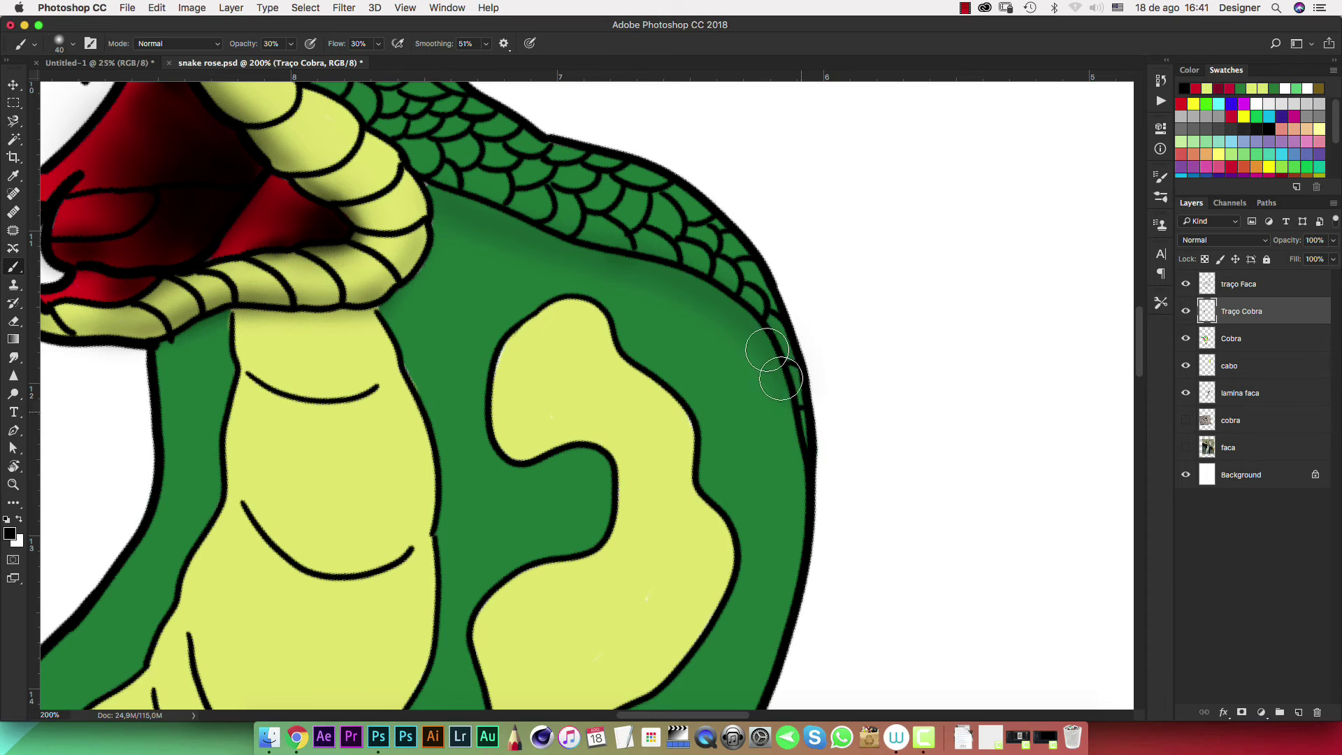
left_click_drag(786, 435, 773, 615)
left_click_drag(795, 473, 804, 584)
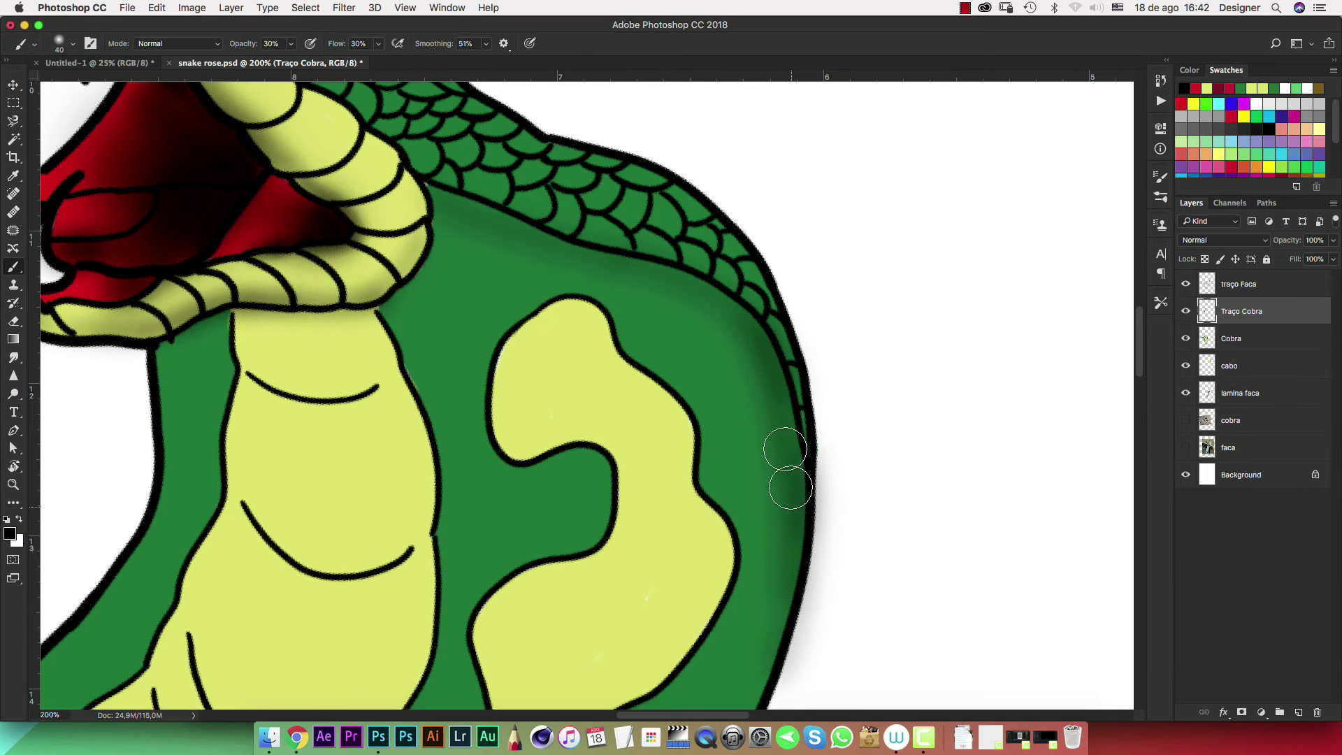
mouse_move(707, 283)
left_mouse_down()
mouse_move(599, 261)
mouse_move(444, 201)
mouse_move(730, 299)
left_mouse_up()
Shade softly around the snout tip and along the top outline of the head
mouse_move(537, 254)
left_mouse_down()
mouse_move(827, 467)
mouse_move(881, 581)
left_mouse_up()
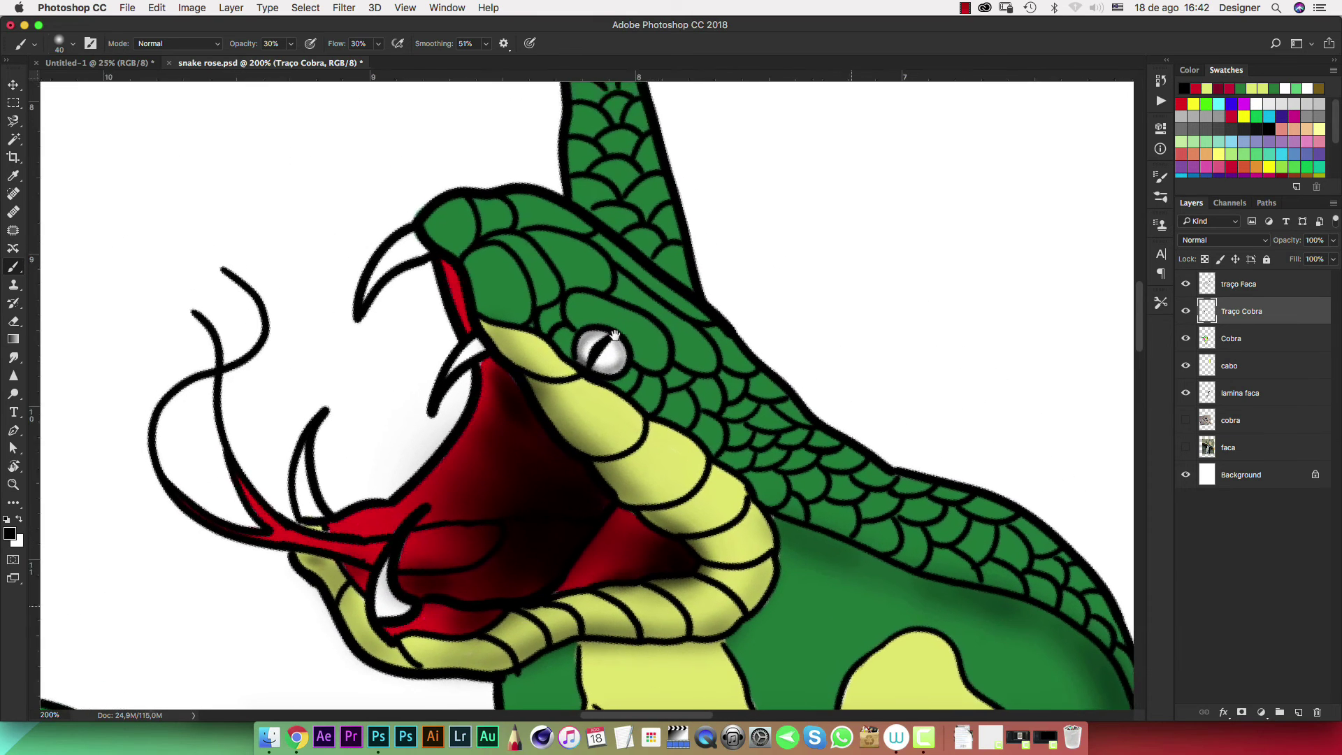
left_click_drag(430, 219, 448, 266)
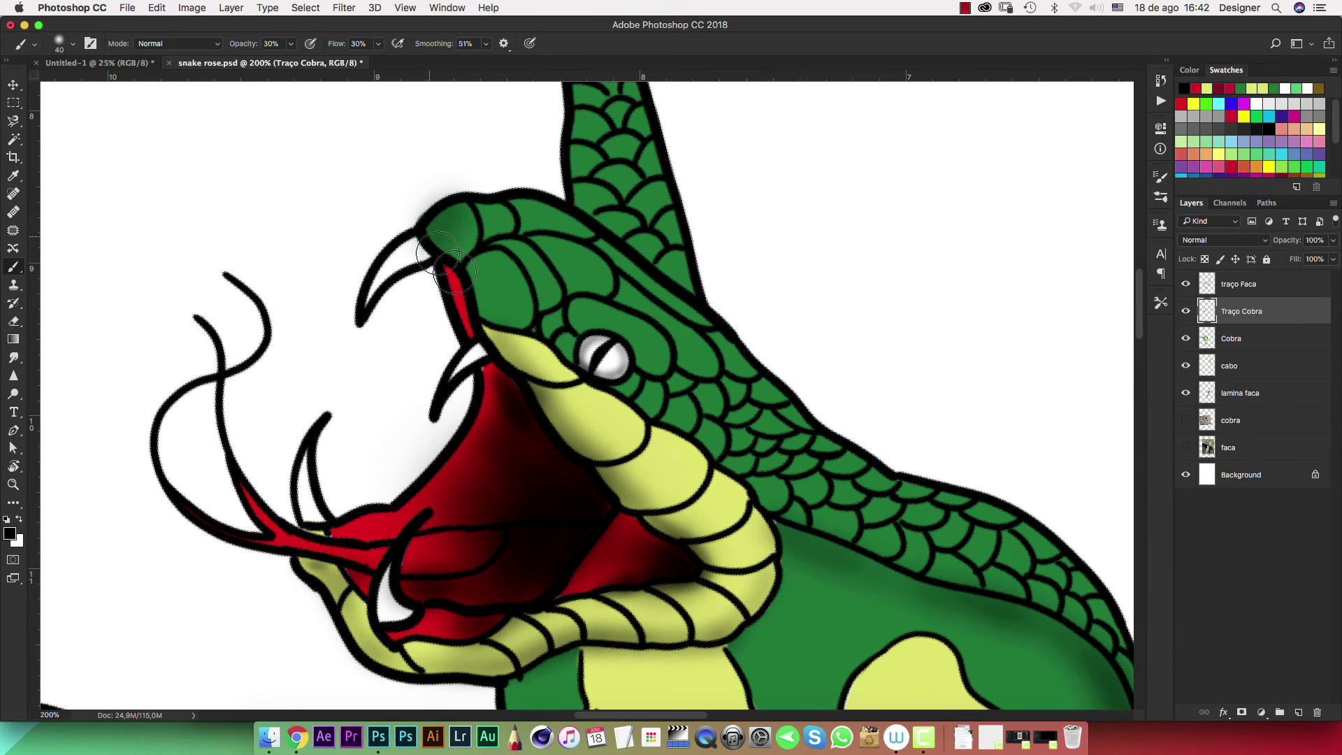
mouse_move(513, 178)
left_mouse_down()
mouse_move(440, 199)
mouse_move(581, 218)
left_mouse_up()
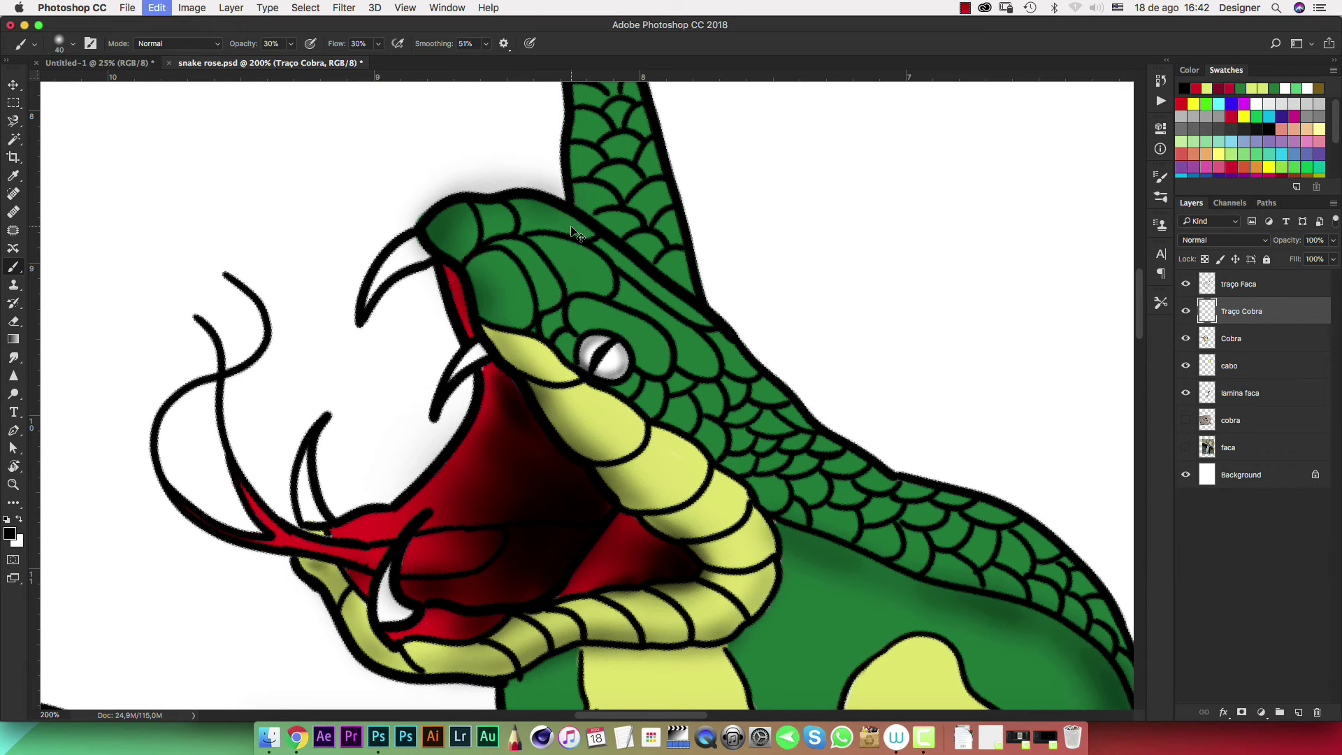
On the Cobra layer, darken the horn and neck inner edge and paint red along the mouth
left_click(1265, 342)
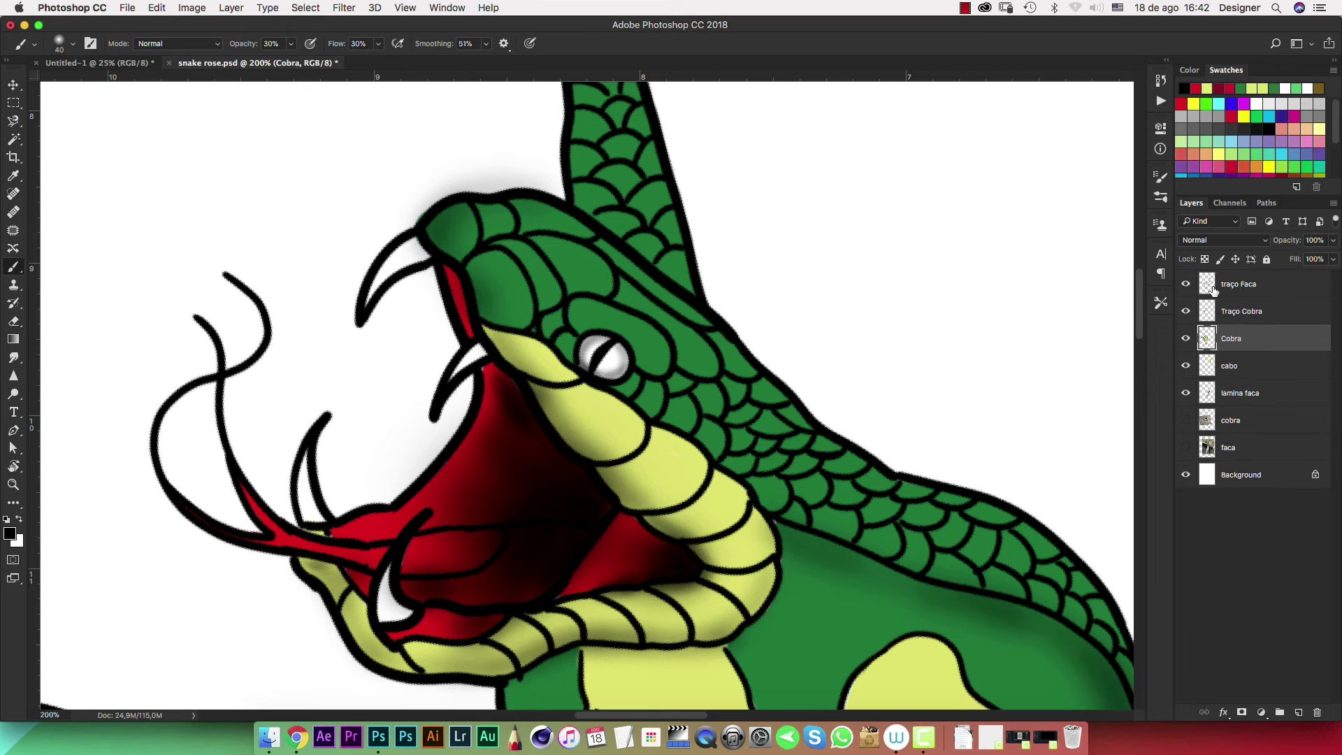
mouse_move(599, 216)
left_mouse_down()
mouse_move(605, 405)
mouse_move(584, 150)
left_mouse_up()
mouse_move(570, 283)
left_mouse_down()
mouse_move(567, 396)
mouse_move(513, 540)
mouse_move(411, 447)
left_mouse_up()
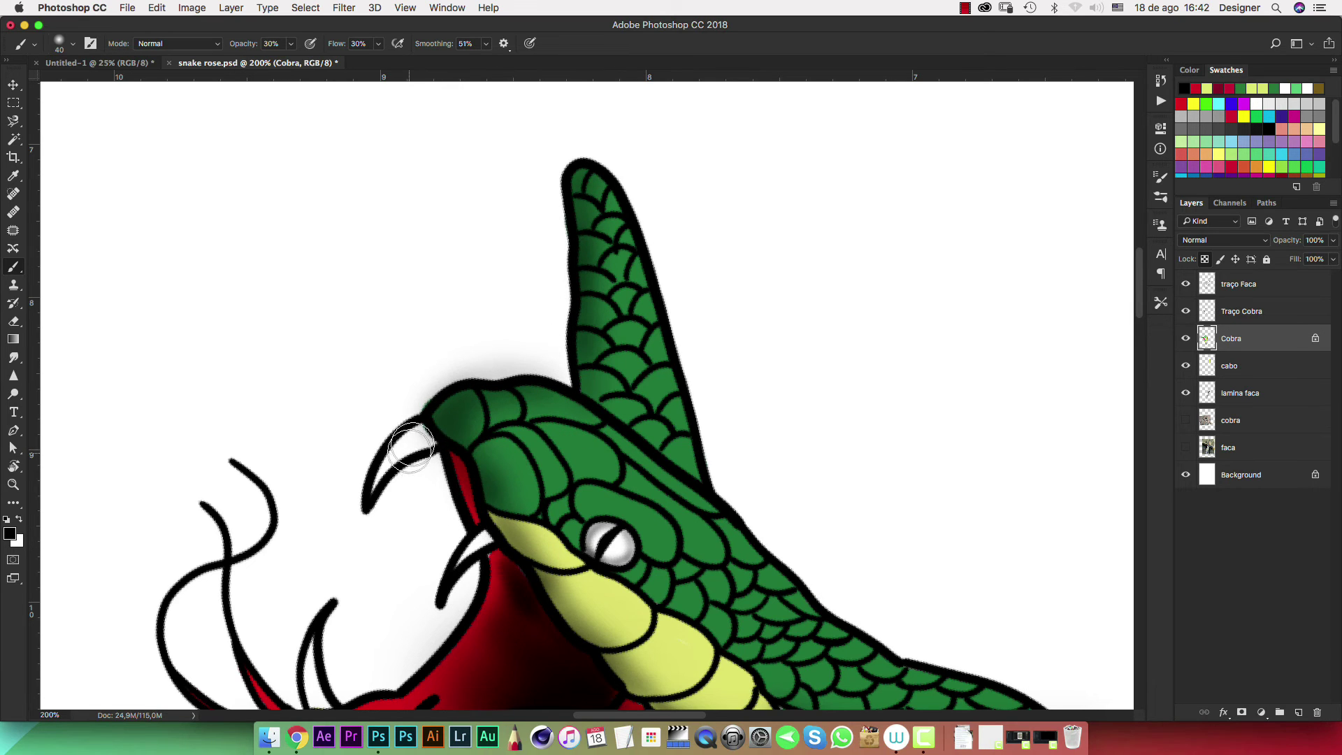
key("bracketleft")
left_click_drag(600, 474, 512, 256)
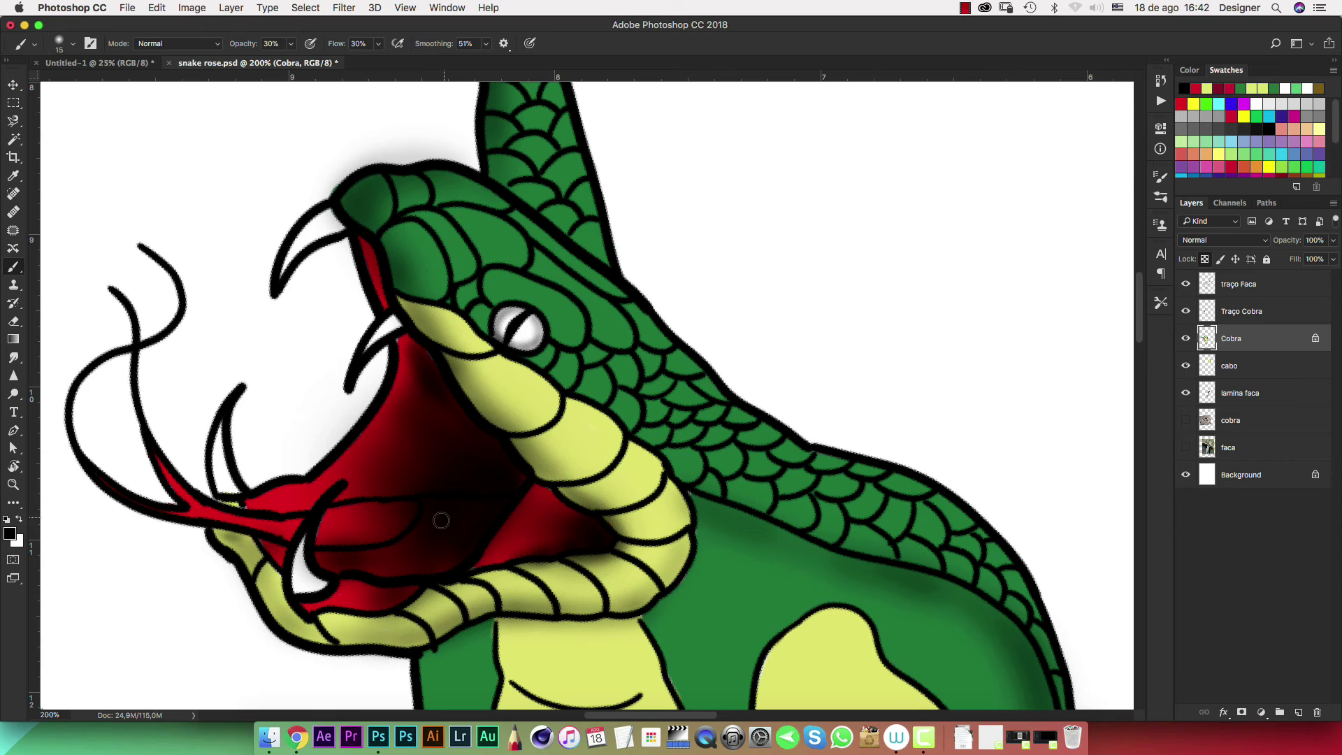
key("bracketright")
key("bracketright")
key("bracketright")
left_click_drag(314, 450, 333, 461)
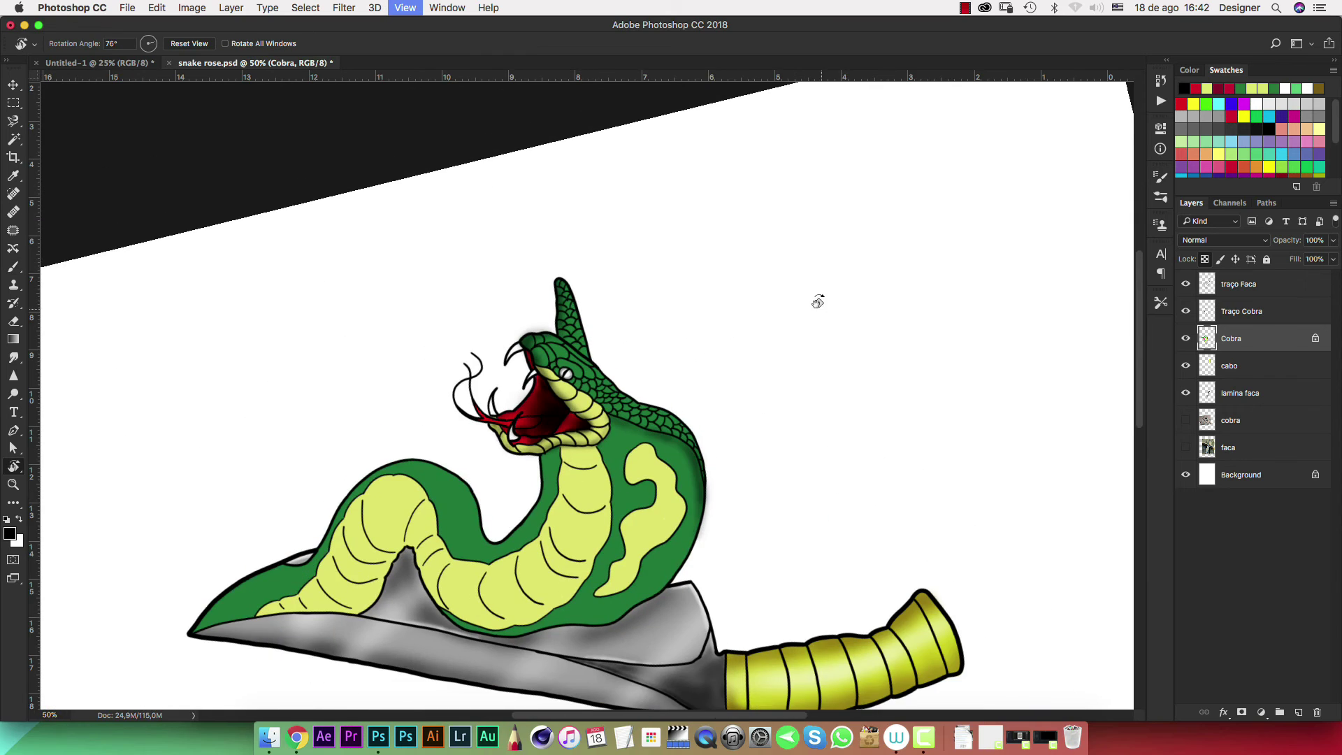
Shade the neck's left and inner edges dark green, undoing stray shading on the yellow neck
left_click_drag(815, 299, 643, 204)
key("ctrl+plus")
key("ctrl+plus")
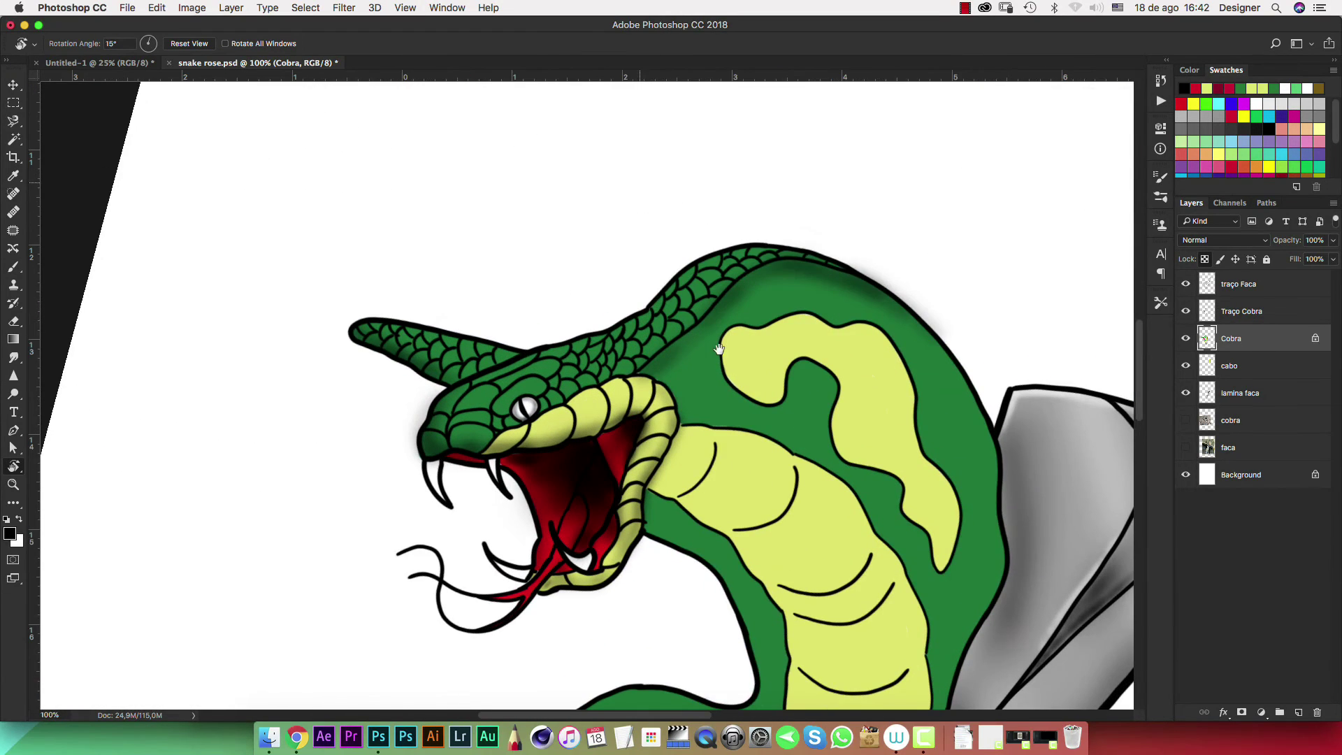
scroll(621, 219, "down", 5)
scroll(622, 266, "down", 2)
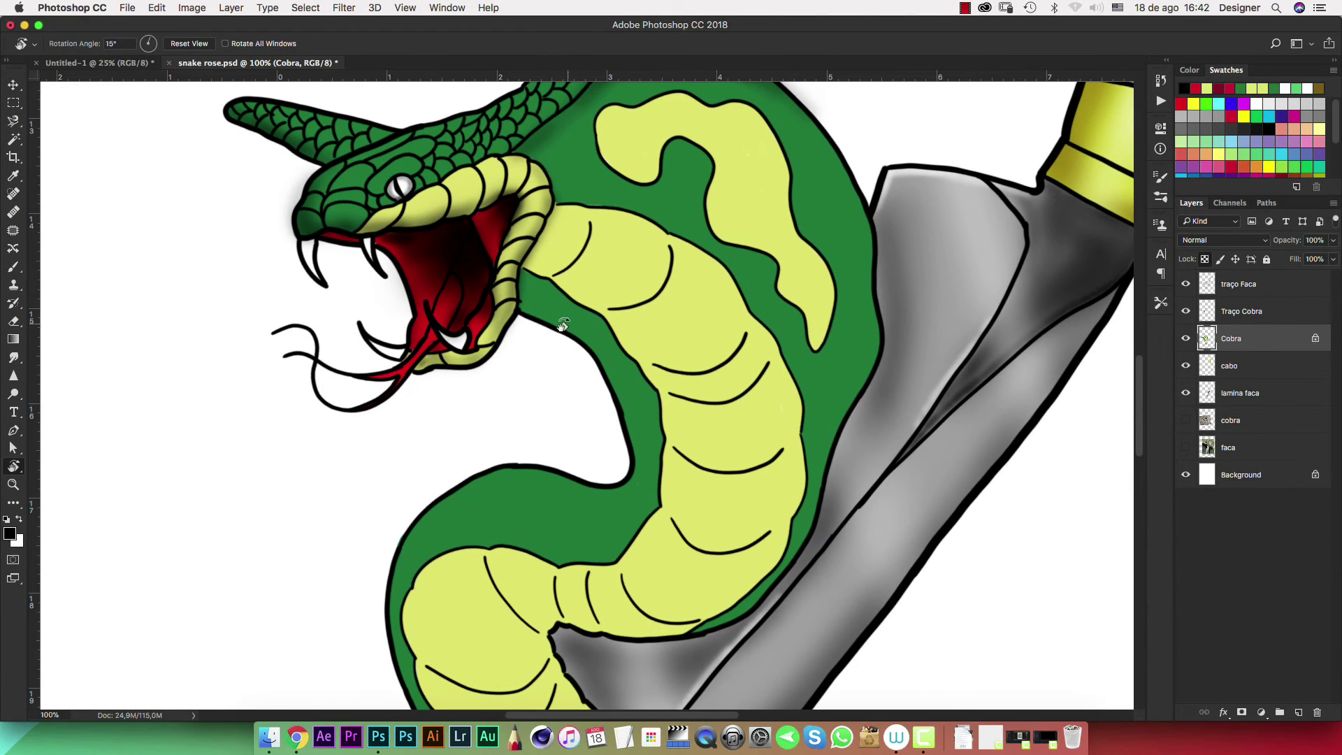
key("b")
key("]")
key("]")
key("]")
left_click_drag(549, 319, 619, 518)
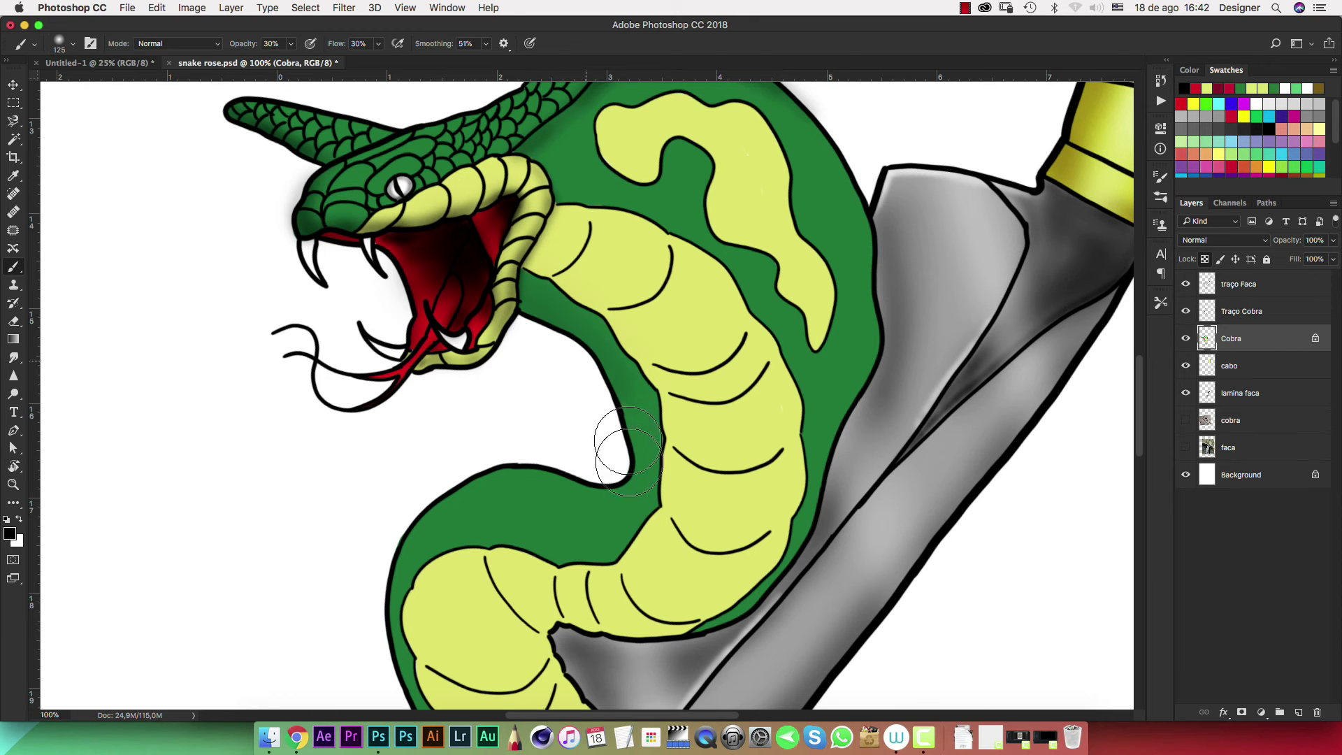
left_click_drag(629, 461, 552, 336)
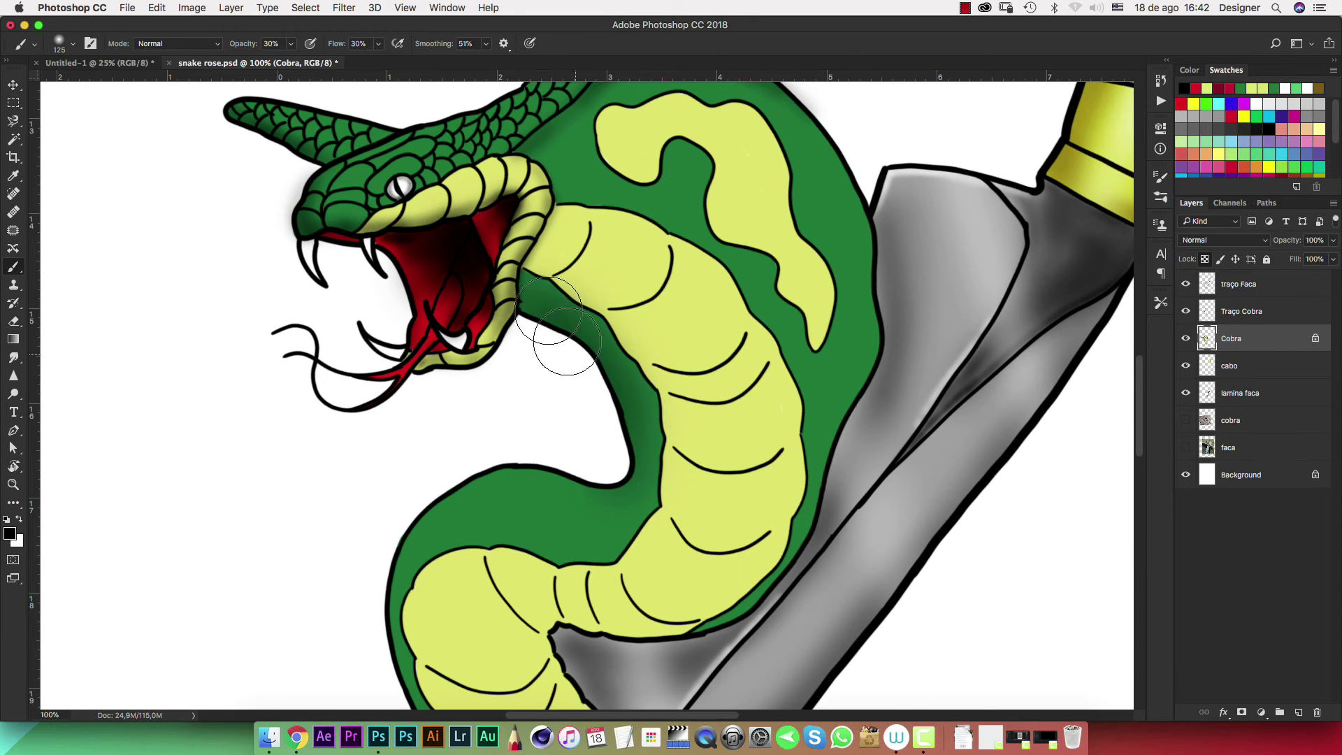
left_click_drag(573, 188, 580, 225)
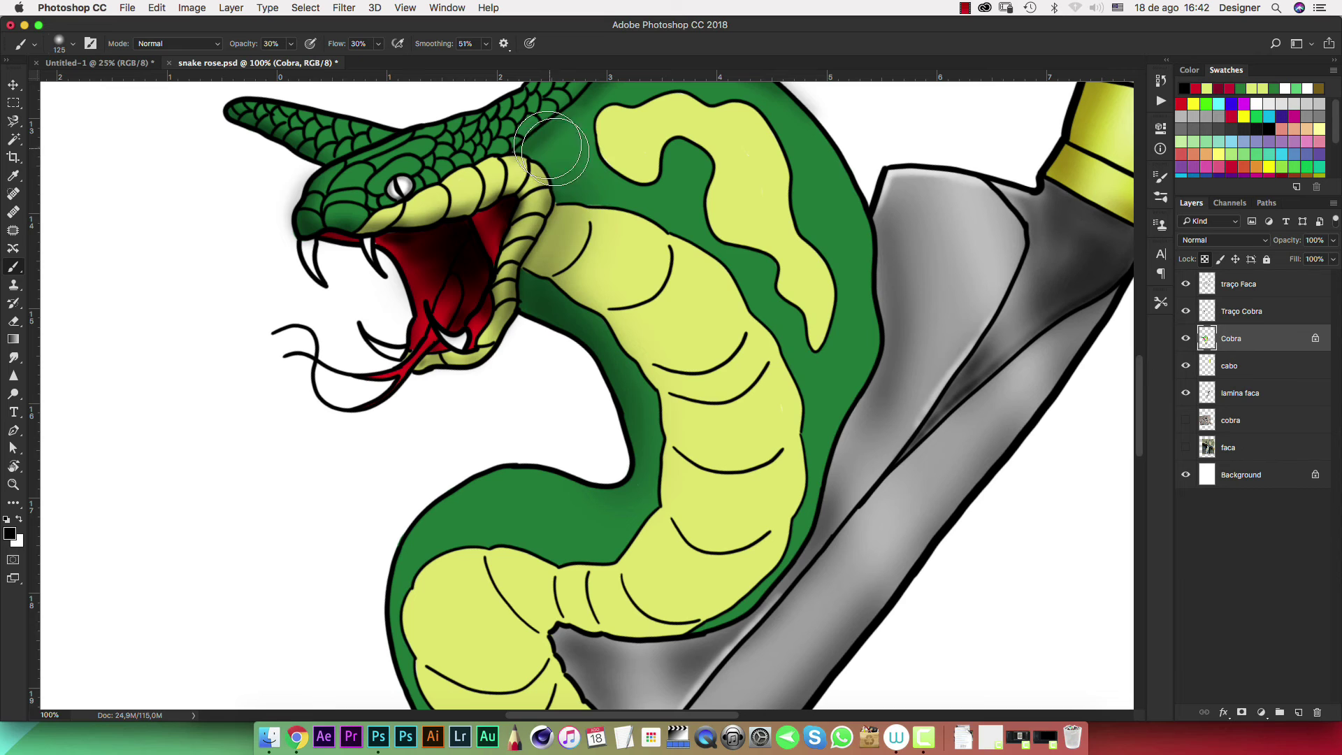
key("super+z")
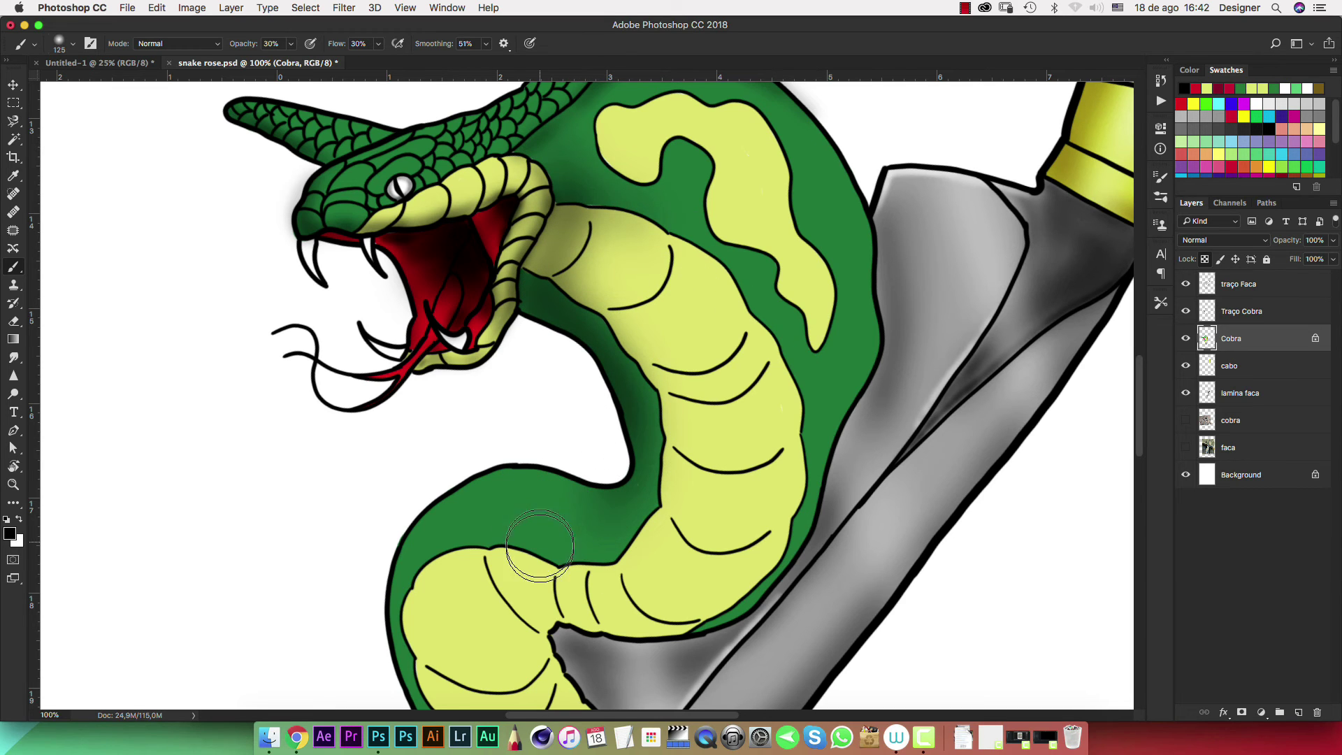
Shade the belly edge and the coil's green edge beside the blade
scroll(561, 548, "down", 8)
scroll(614, 291, "down", 2)
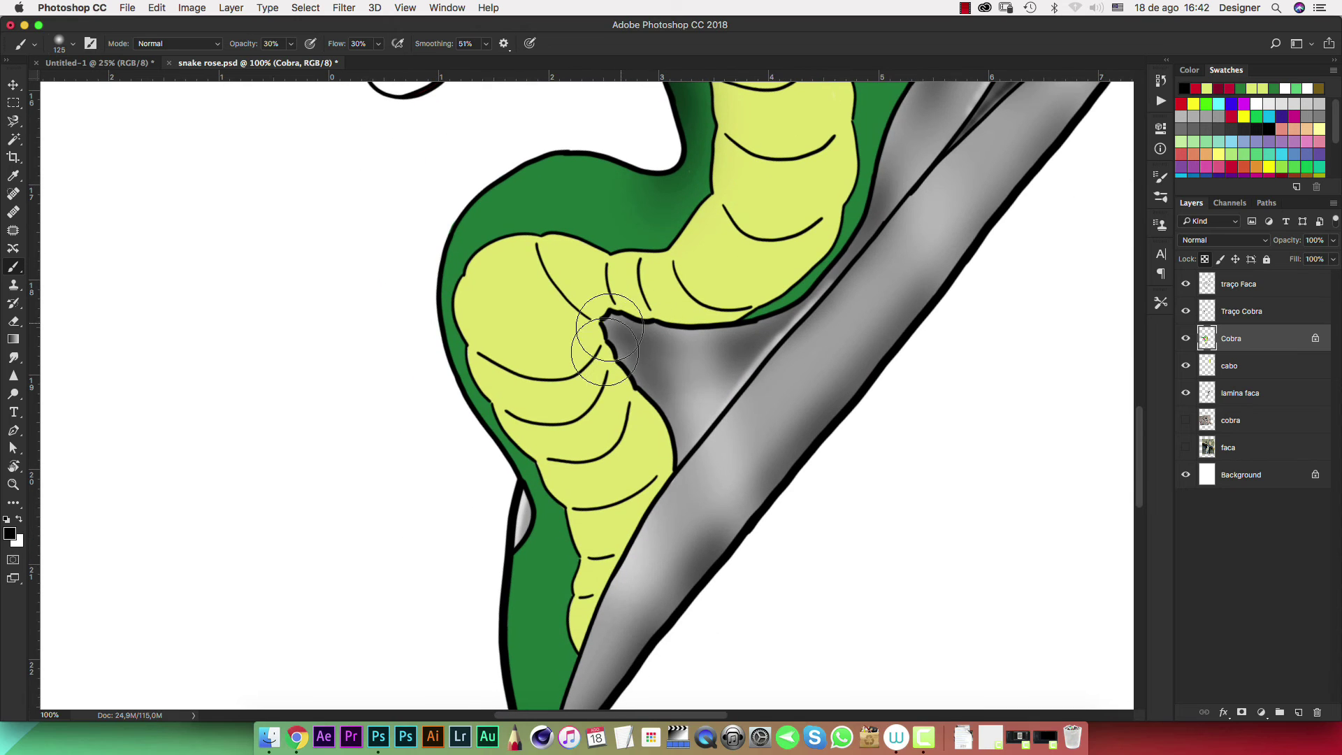
mouse_move(606, 339)
left_mouse_down()
mouse_move(645, 538)
mouse_move(569, 315)
mouse_move(585, 330)
mouse_move(704, 299)
mouse_move(835, 144)
mouse_move(769, 293)
left_mouse_up()
scroll(769, 294, "up", 5)
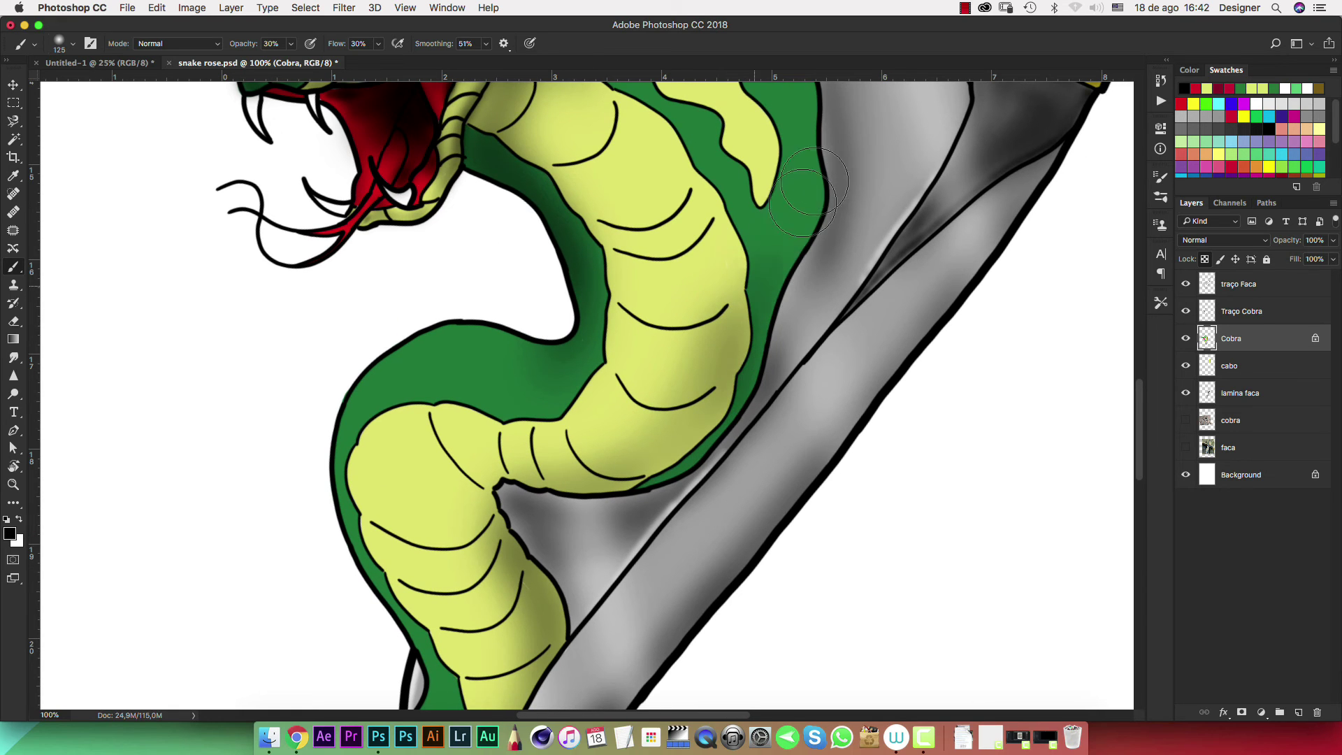
mouse_move(802, 202)
left_mouse_down()
mouse_move(730, 399)
mouse_move(678, 462)
mouse_move(696, 456)
mouse_move(747, 328)
mouse_move(573, 489)
mouse_move(789, 265)
mouse_move(575, 490)
mouse_move(569, 449)
mouse_move(449, 495)
mouse_move(490, 517)
mouse_move(538, 594)
mouse_move(568, 383)
left_mouse_up()
scroll(569, 383, "down", 5)
scroll(569, 383, "left", 2)
Darken the lower coil's inner edge with dark green down toward the blade tip
left_click_drag(644, 299, 629, 390)
key("ctrl+z")
left_click_drag(518, 513, 541, 449)
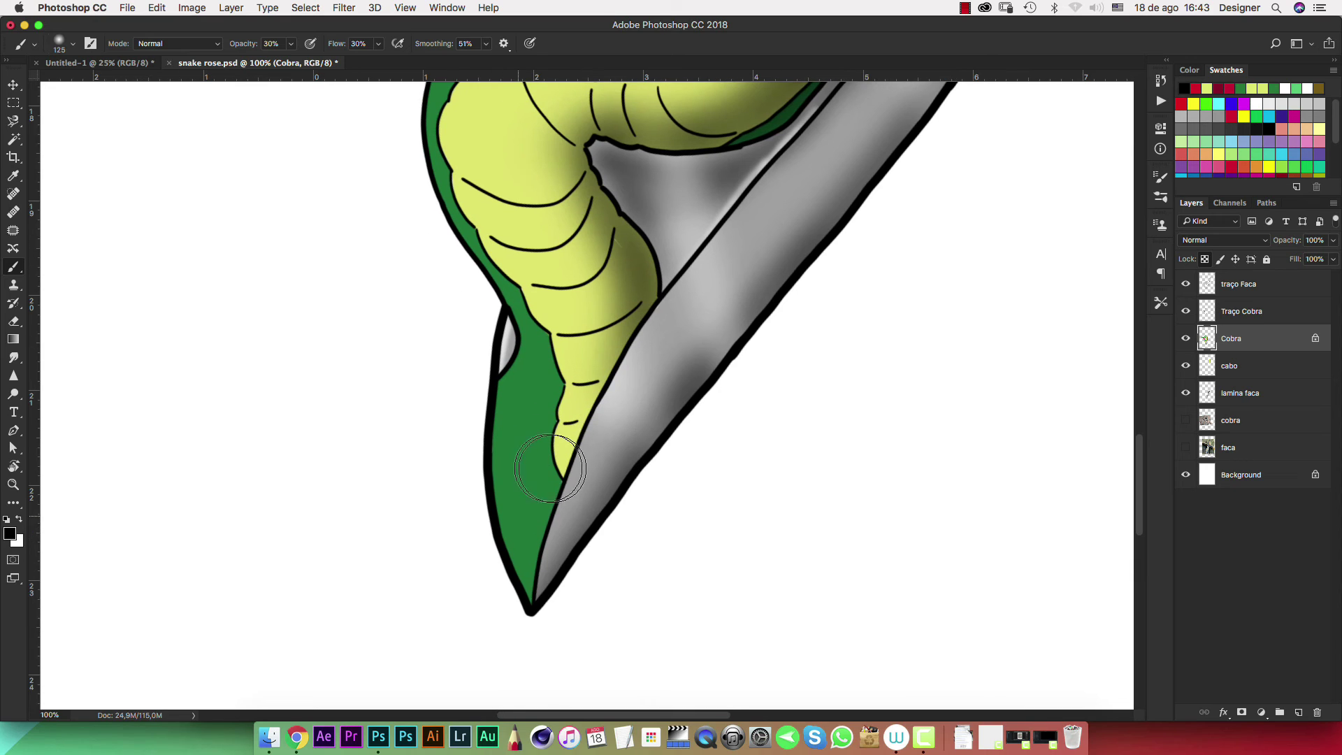
mouse_move(497, 364)
left_mouse_down()
mouse_move(494, 455)
mouse_move(515, 560)
mouse_move(500, 381)
mouse_move(510, 337)
mouse_move(499, 420)
mouse_move(531, 329)
mouse_move(525, 461)
mouse_move(494, 344)
mouse_move(494, 515)
left_mouse_up()
mouse_move(519, 292)
left_mouse_down()
mouse_move(552, 524)
mouse_move(545, 483)
mouse_move(524, 525)
mouse_move(534, 349)
left_mouse_up()
left_click_drag(592, 412, 442, 706)
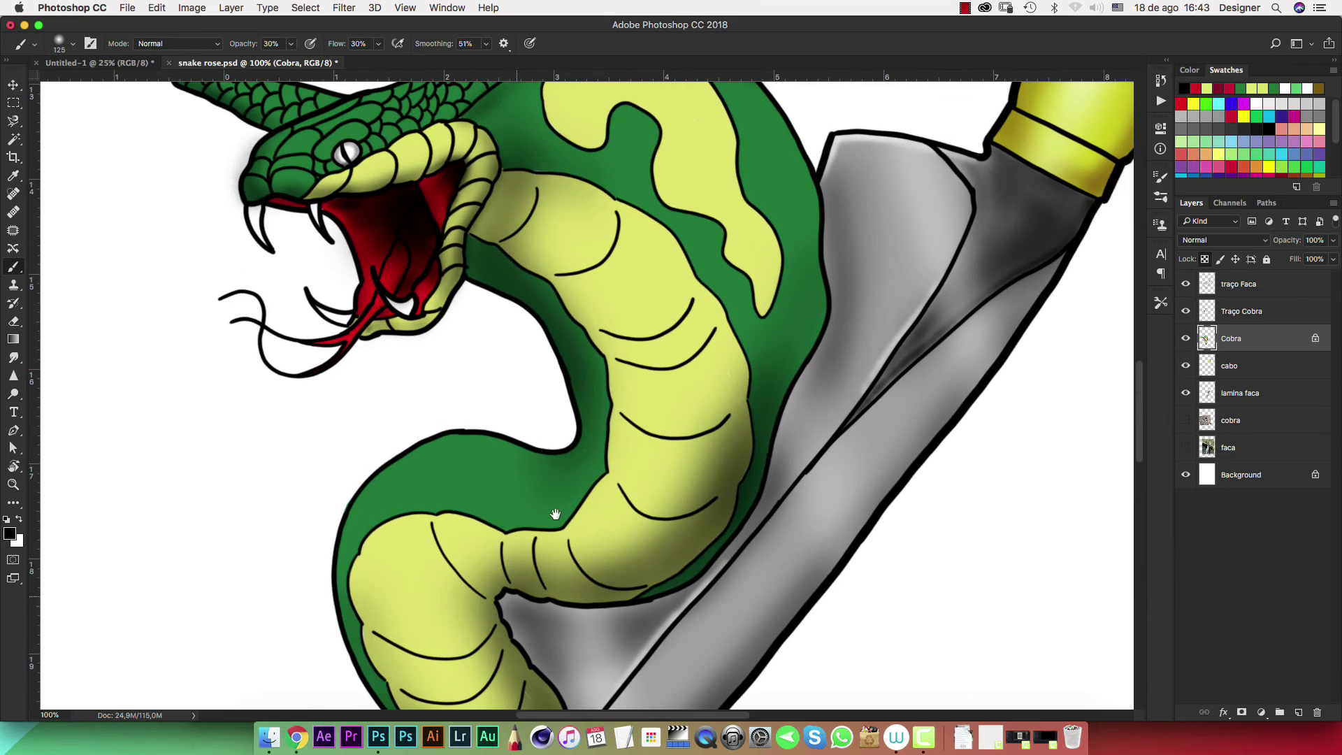
scroll(581, 346, "down", 1)
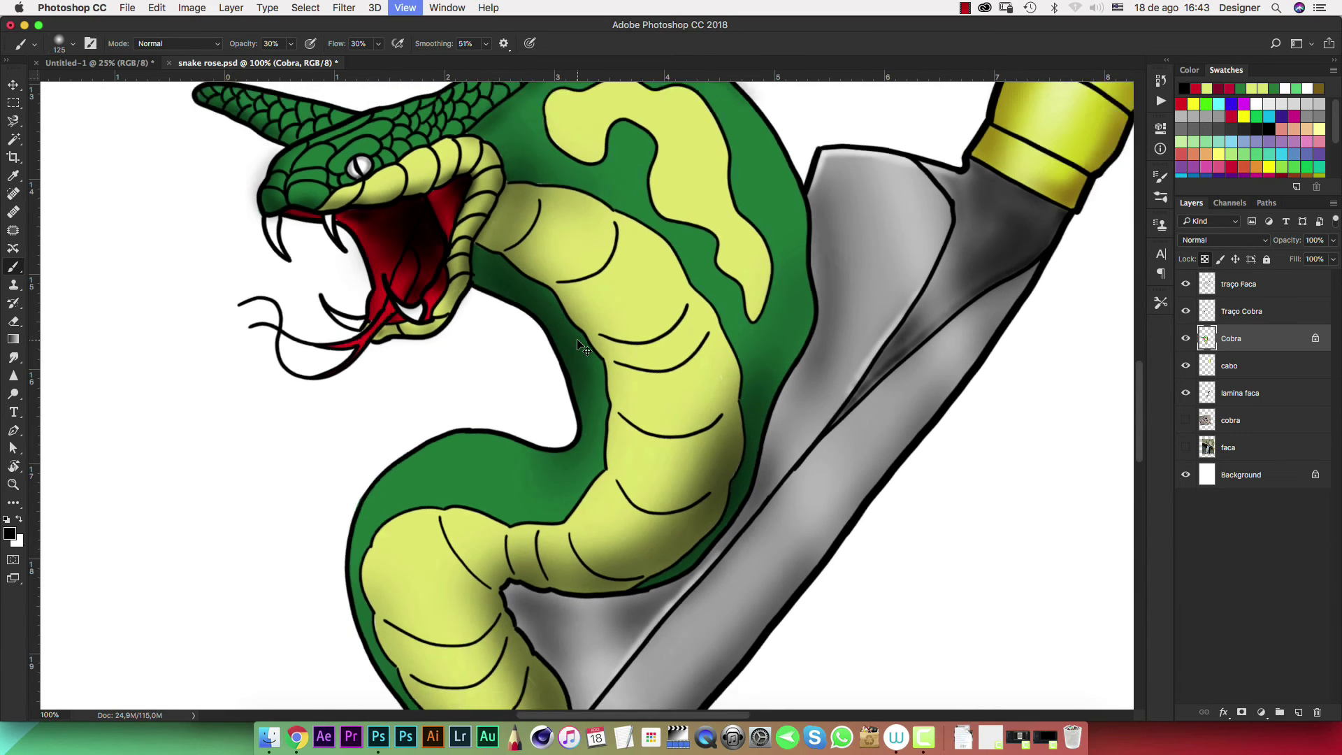
scroll(581, 346, "down", 2)
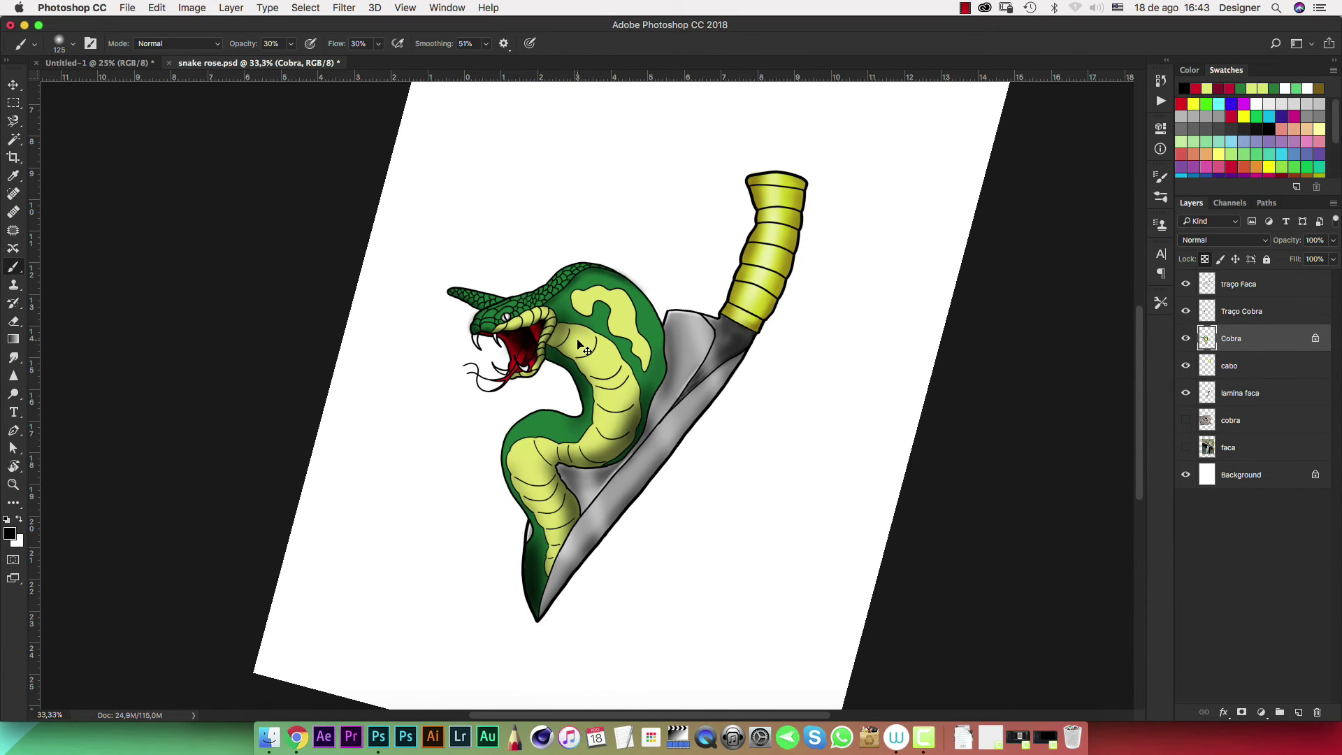
Shade the body edge by the blade, then trim the hood stripe's tip, left and top edges green
scroll(580, 346, "up", 3)
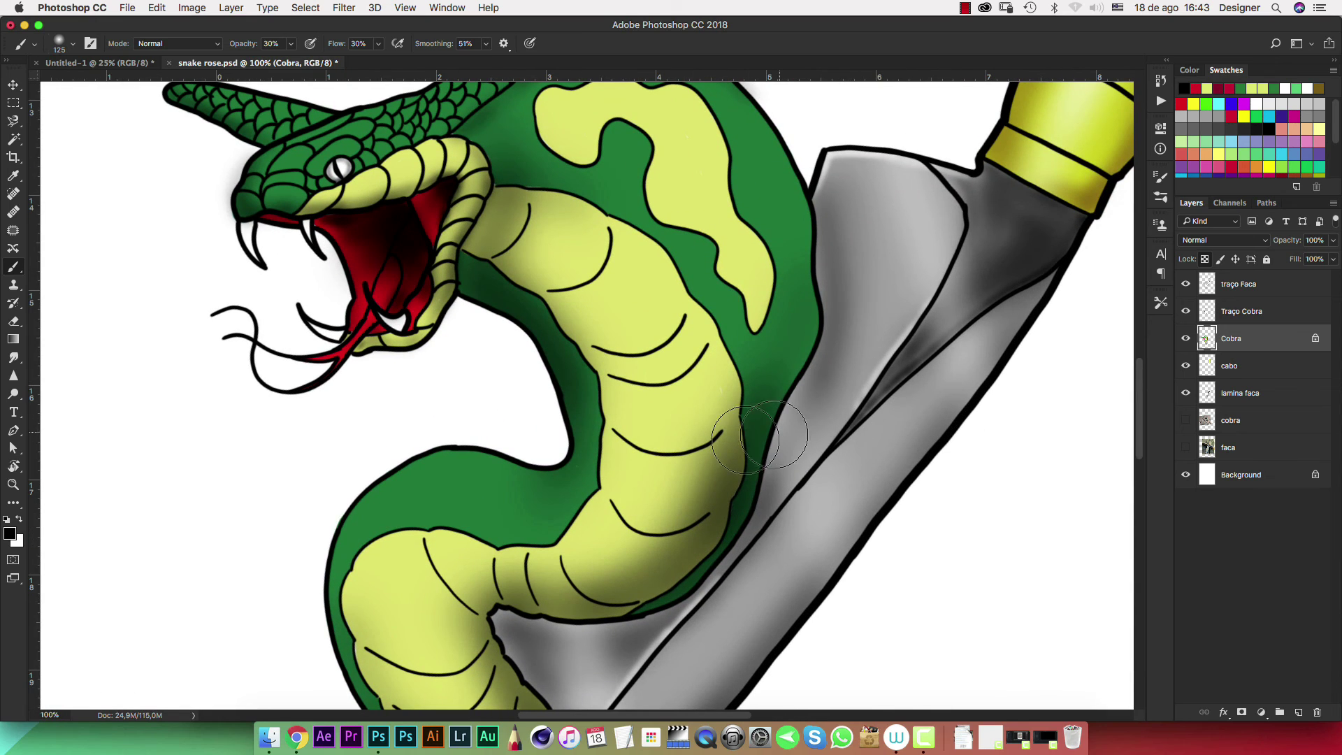
mouse_move(760, 435)
left_mouse_down()
mouse_move(774, 196)
mouse_move(776, 329)
left_mouse_up()
key("bracketleft")
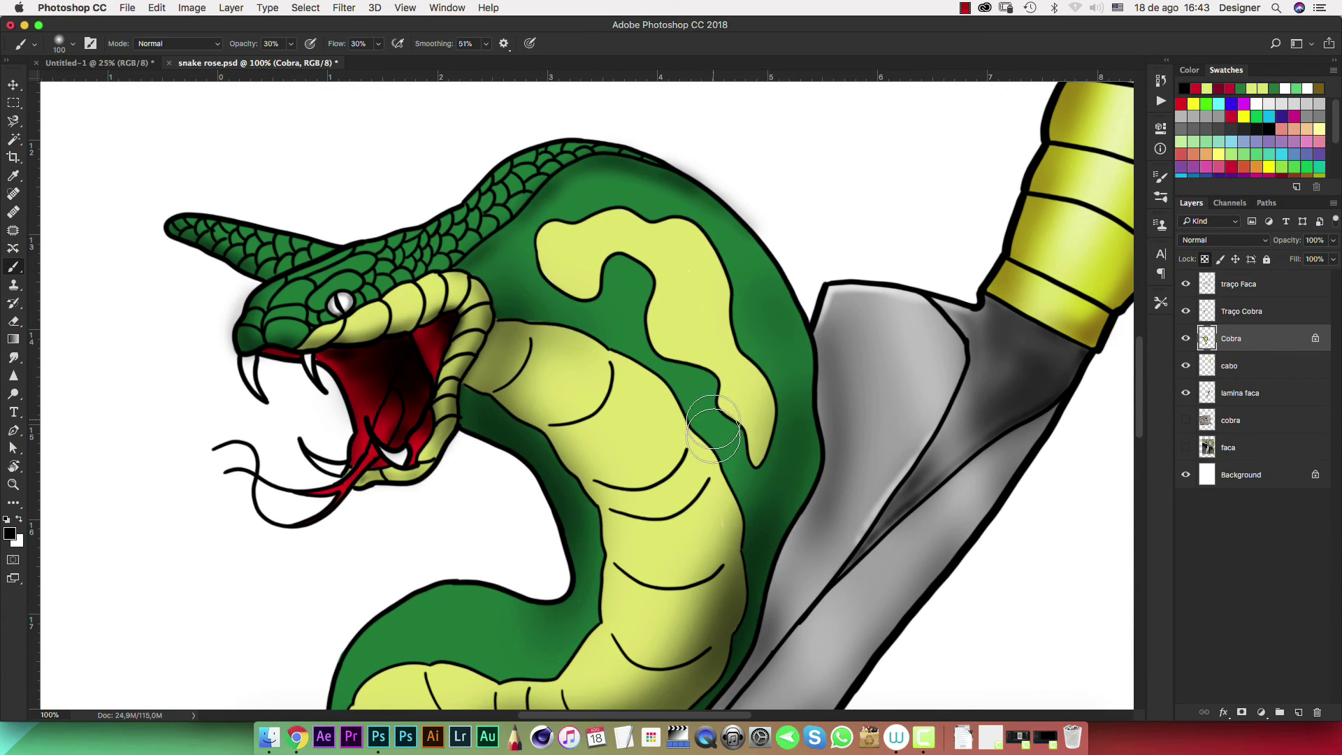
key("bracketleft")
key("bracketleft")
key("bracketleft")
mouse_move(755, 455)
left_mouse_down()
mouse_move(736, 410)
mouse_move(757, 433)
left_mouse_up()
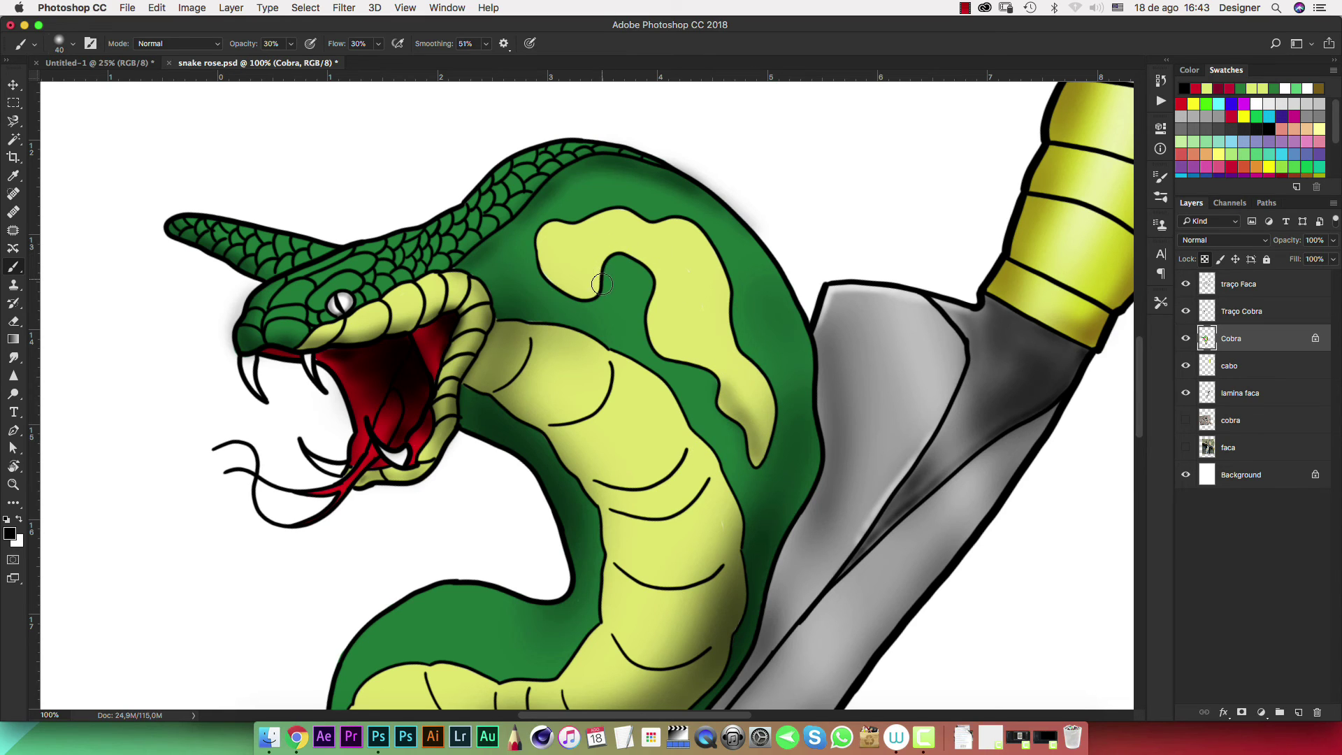
left_click_drag(648, 259, 649, 318)
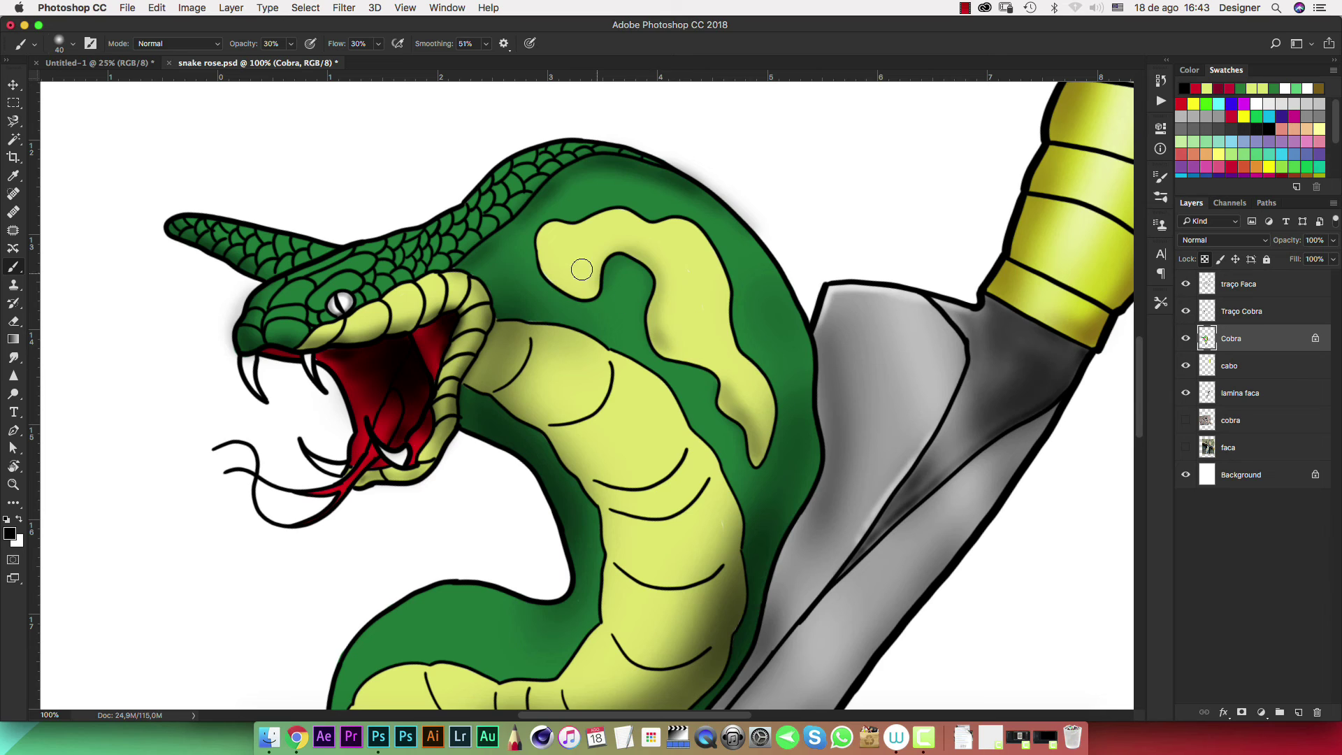
mouse_move(569, 232)
left_mouse_down()
mouse_move(651, 210)
mouse_move(764, 450)
left_mouse_up()
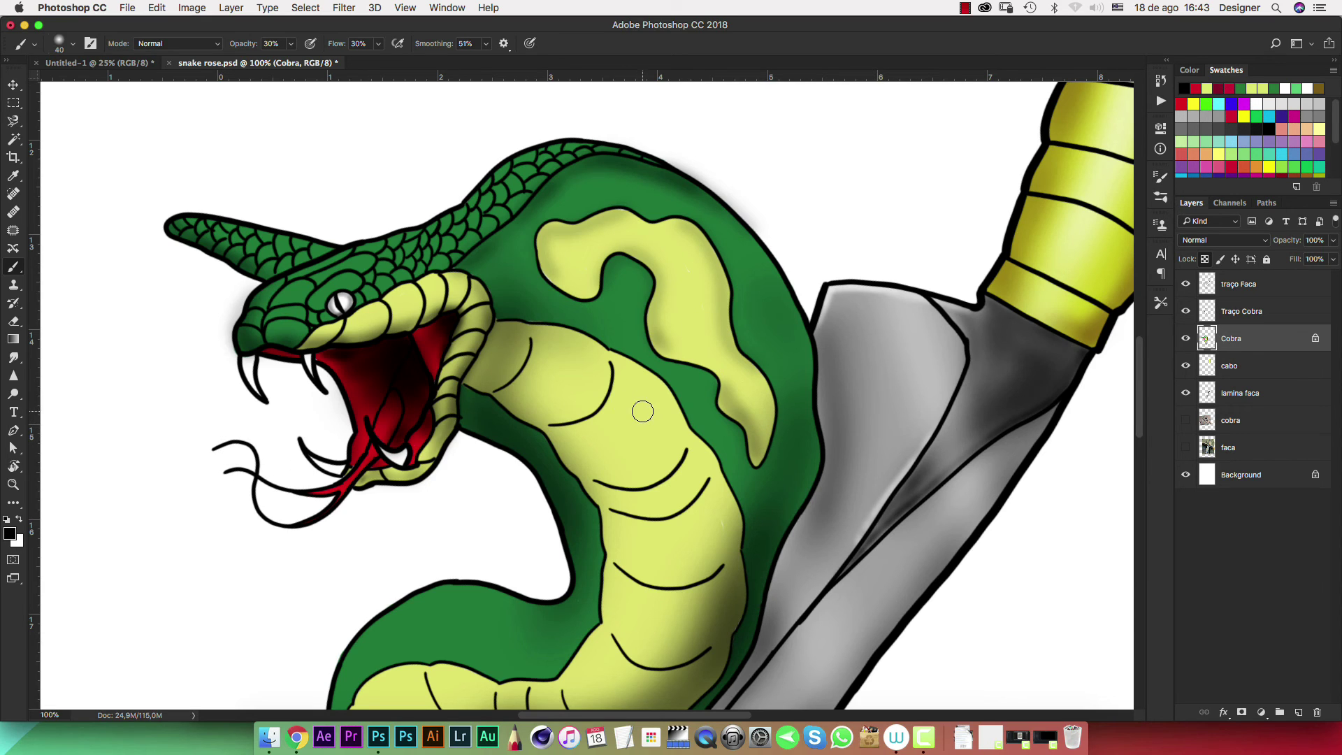
Pick orange from the Swatches panel and faintly tint the hood marking, zooming out to check
left_click(1250, 168)
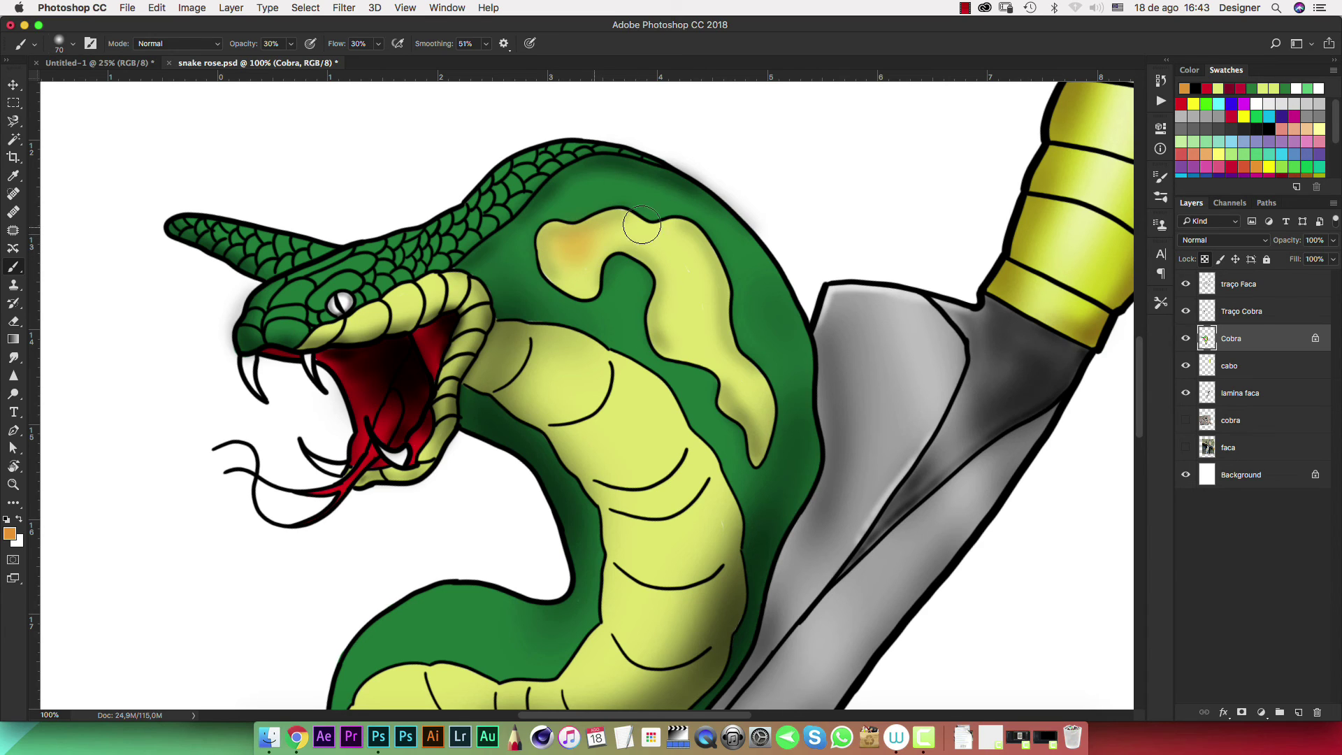
mouse_move(681, 246)
left_mouse_down()
mouse_move(677, 321)
mouse_move(760, 404)
left_mouse_up()
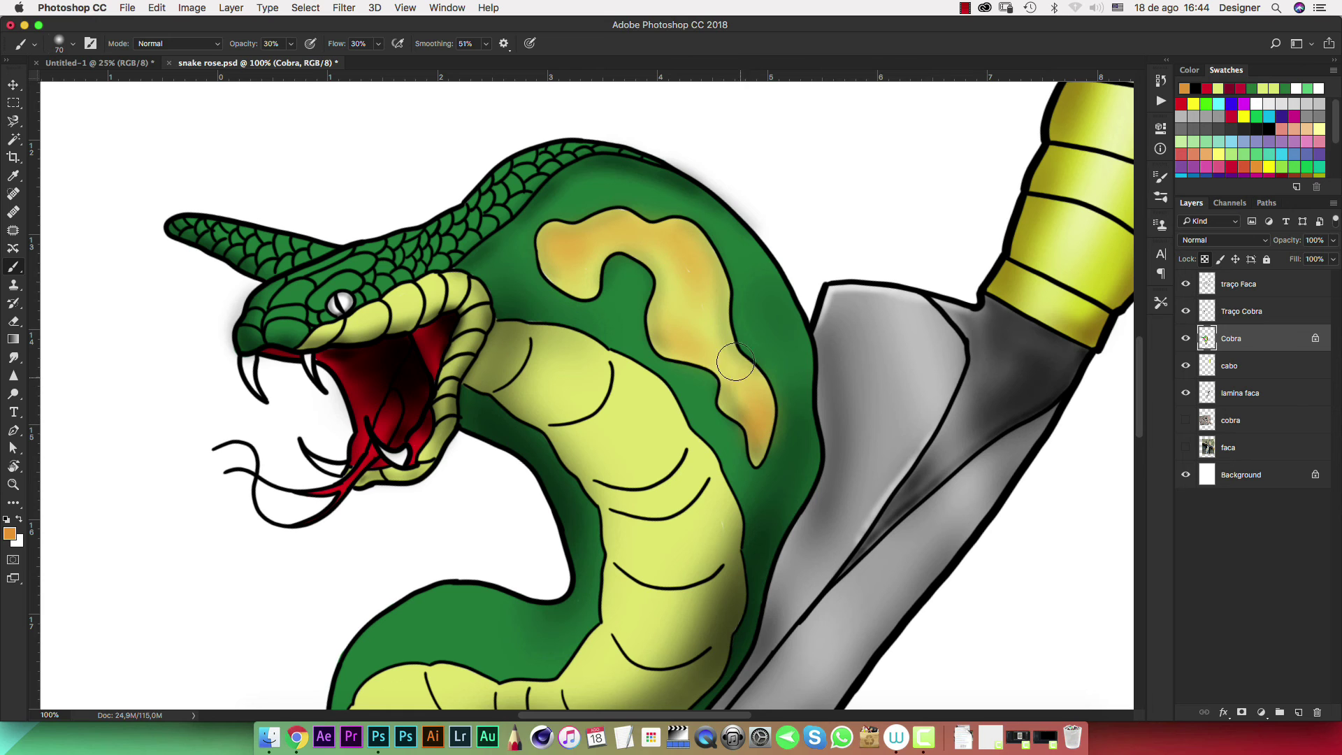
key("super+minus")
key("super+minus")
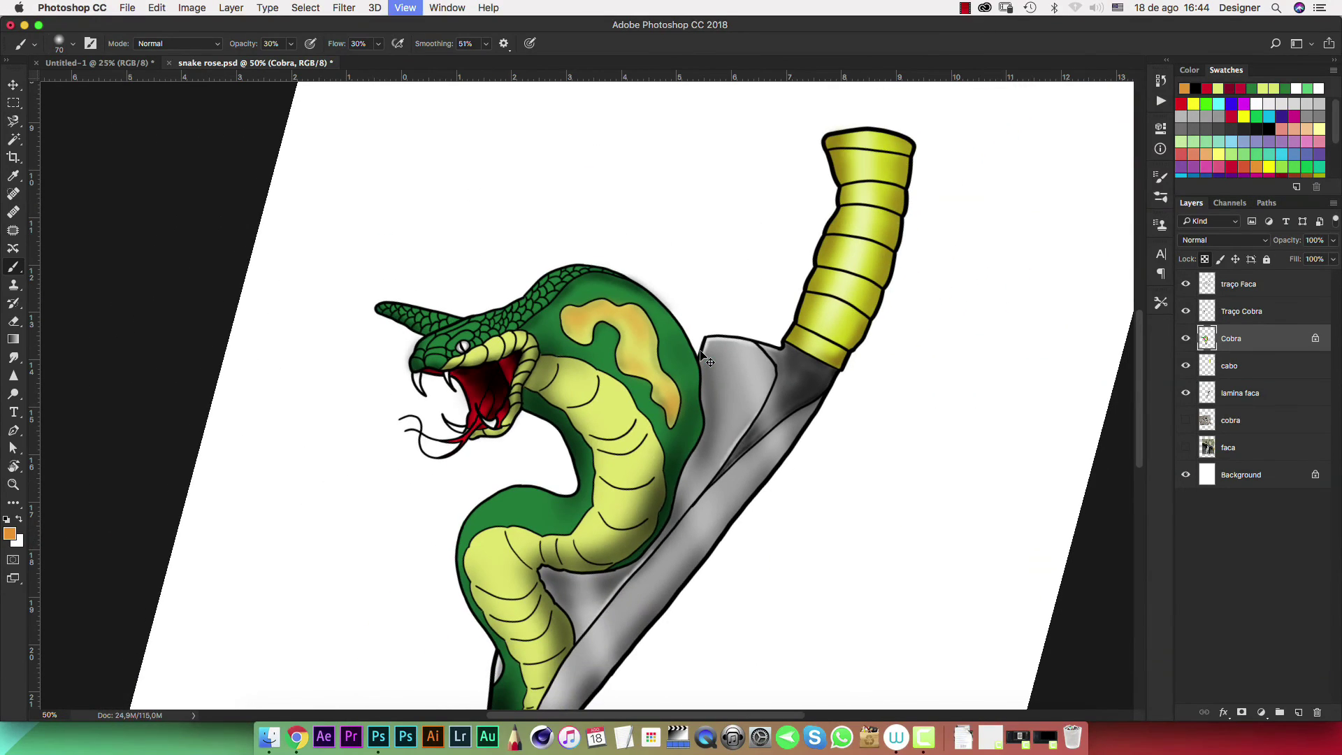
key("super+minus")
key("super+minus")
key("super+plus")
key("super+plus")
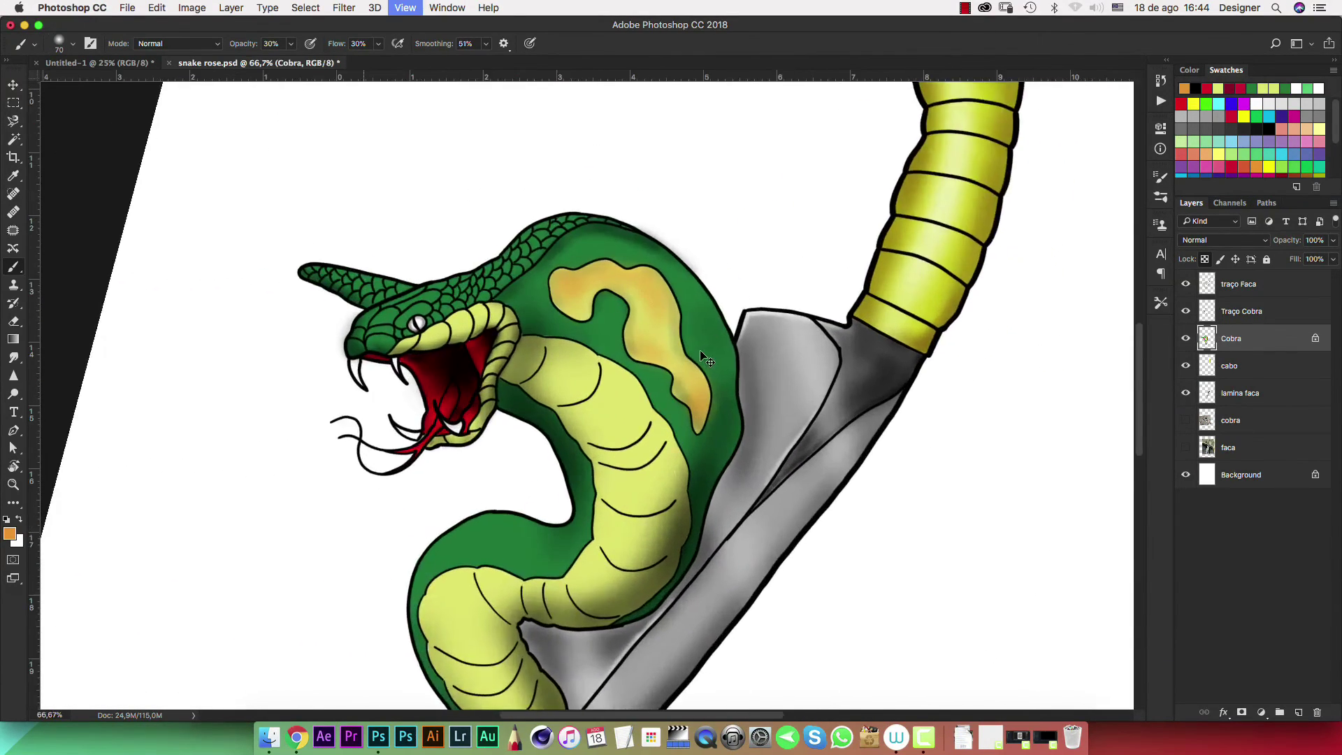
key("super+plus")
key("super+plus")
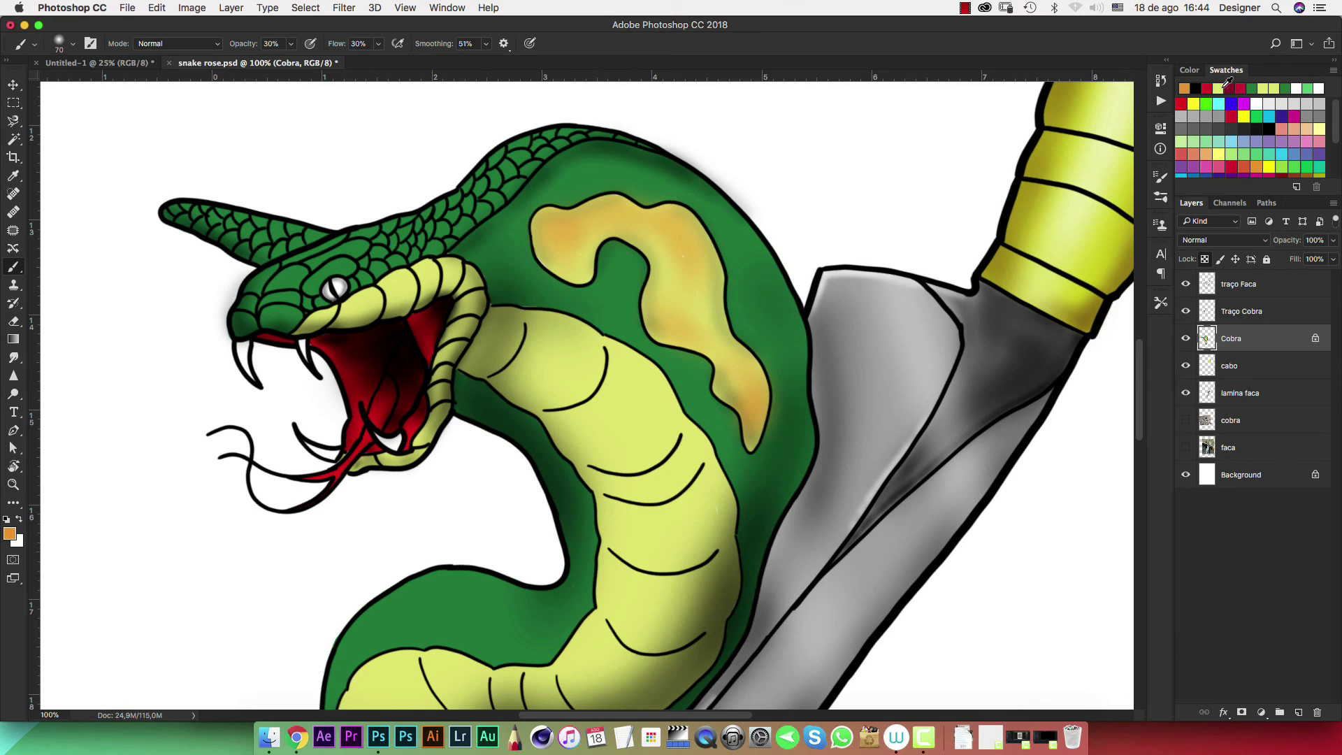
Choose a dark brown painting colour and paint shading through the yellow hood marking
left_click(8, 534)
left_click(1039, 410)
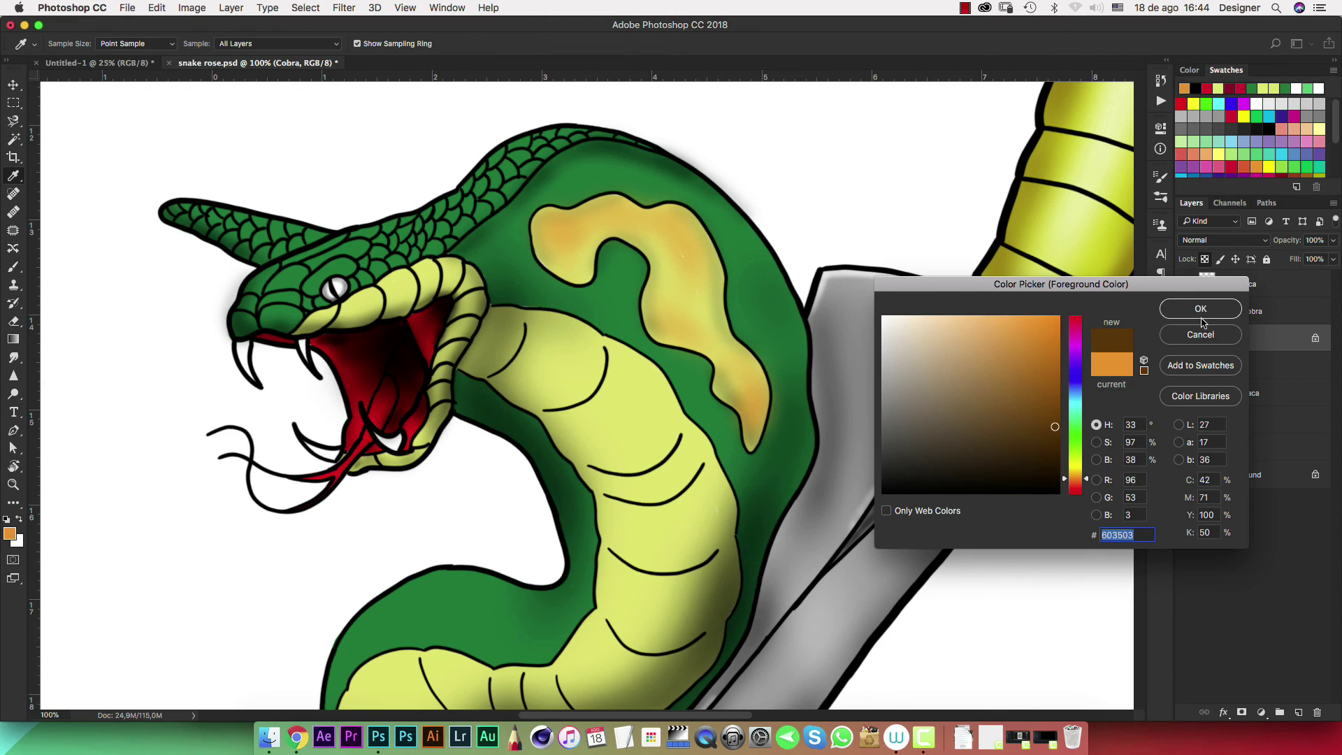
left_click(1200, 309)
key("super+plus")
key("super+plus")
key("super+plus")
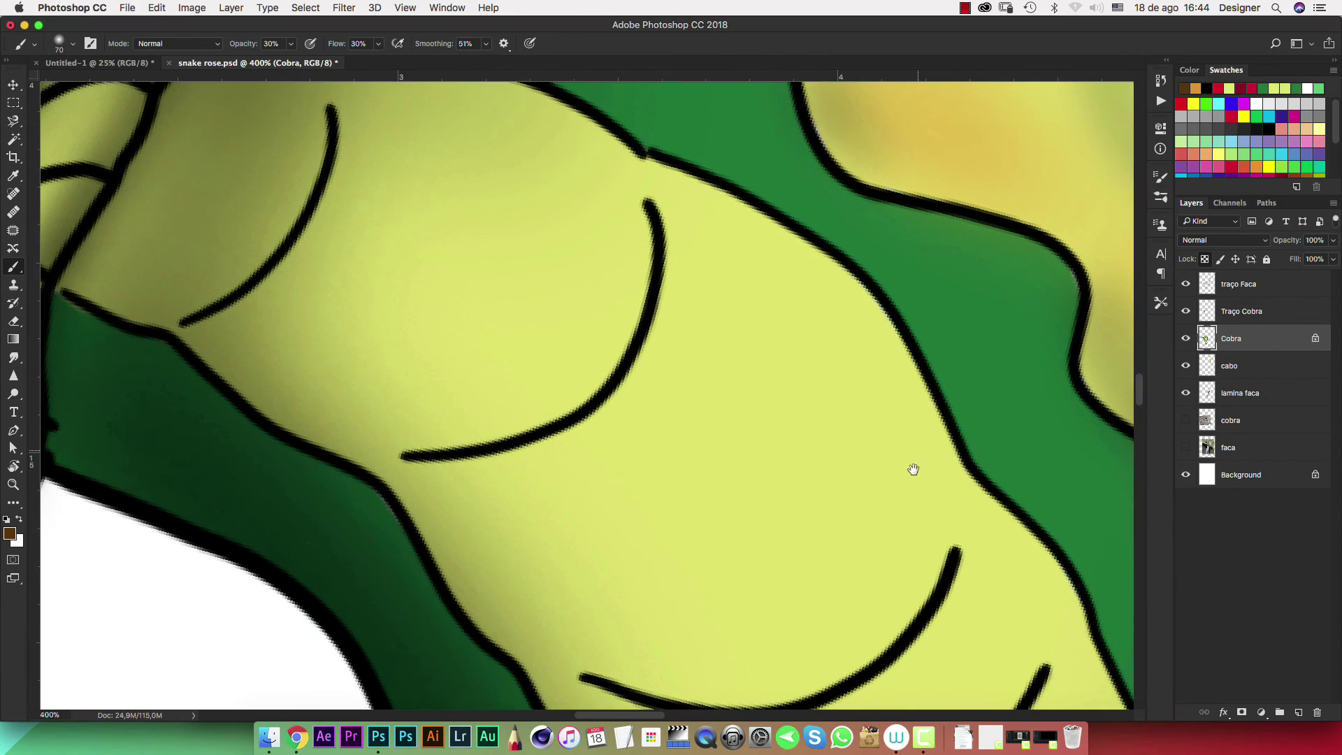
mouse_move(913, 470)
left_mouse_down()
mouse_move(566, 481)
mouse_move(545, 706)
left_mouse_up()
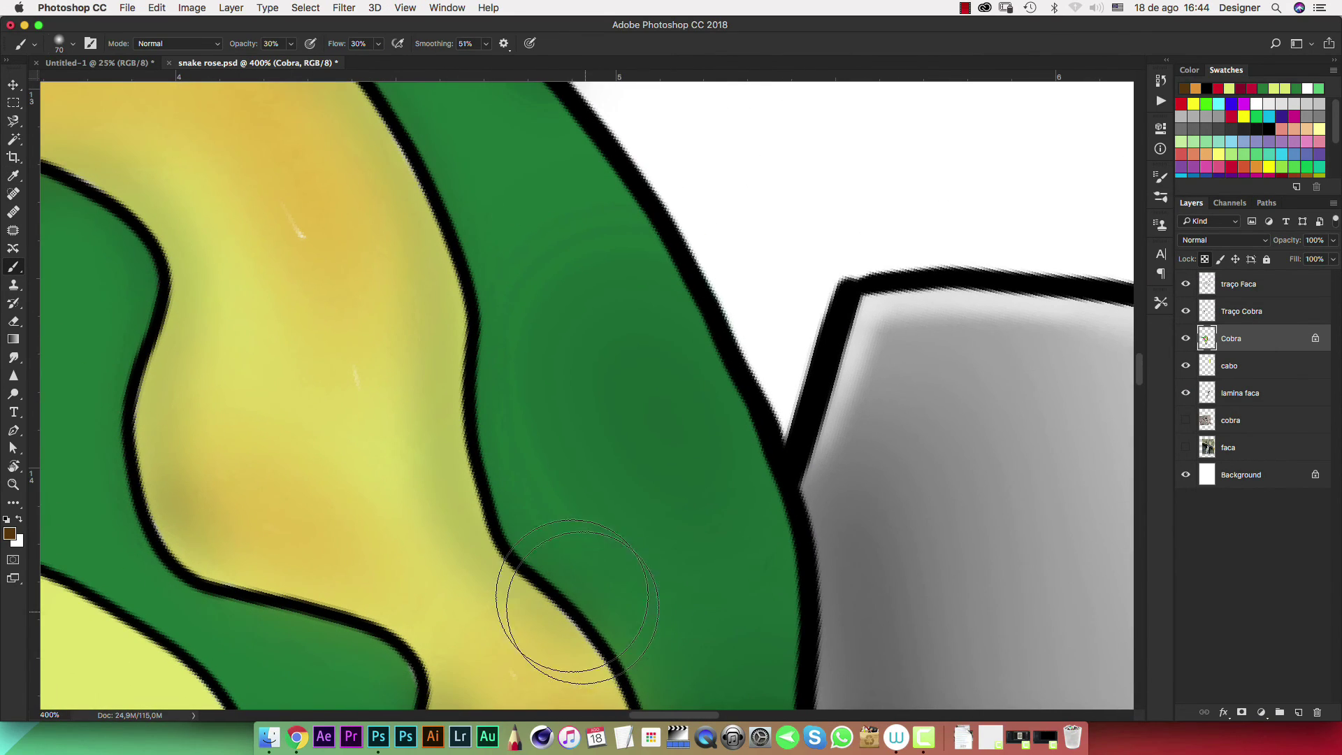
key("[")
key("[")
key("[")
left_click_drag(284, 215, 359, 419)
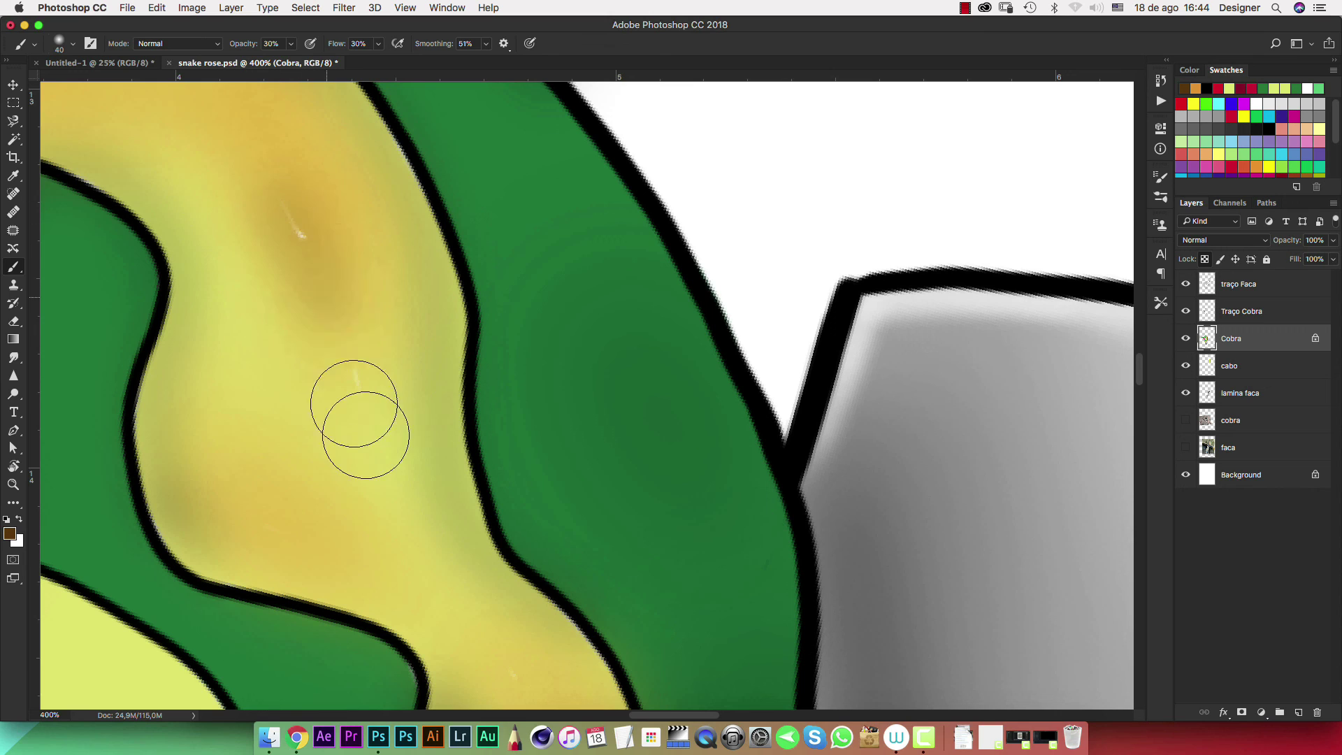
Shade the hood marking's right, top, upper-left and left edges with warm orange-brown
scroll(374, 279, "up", 5)
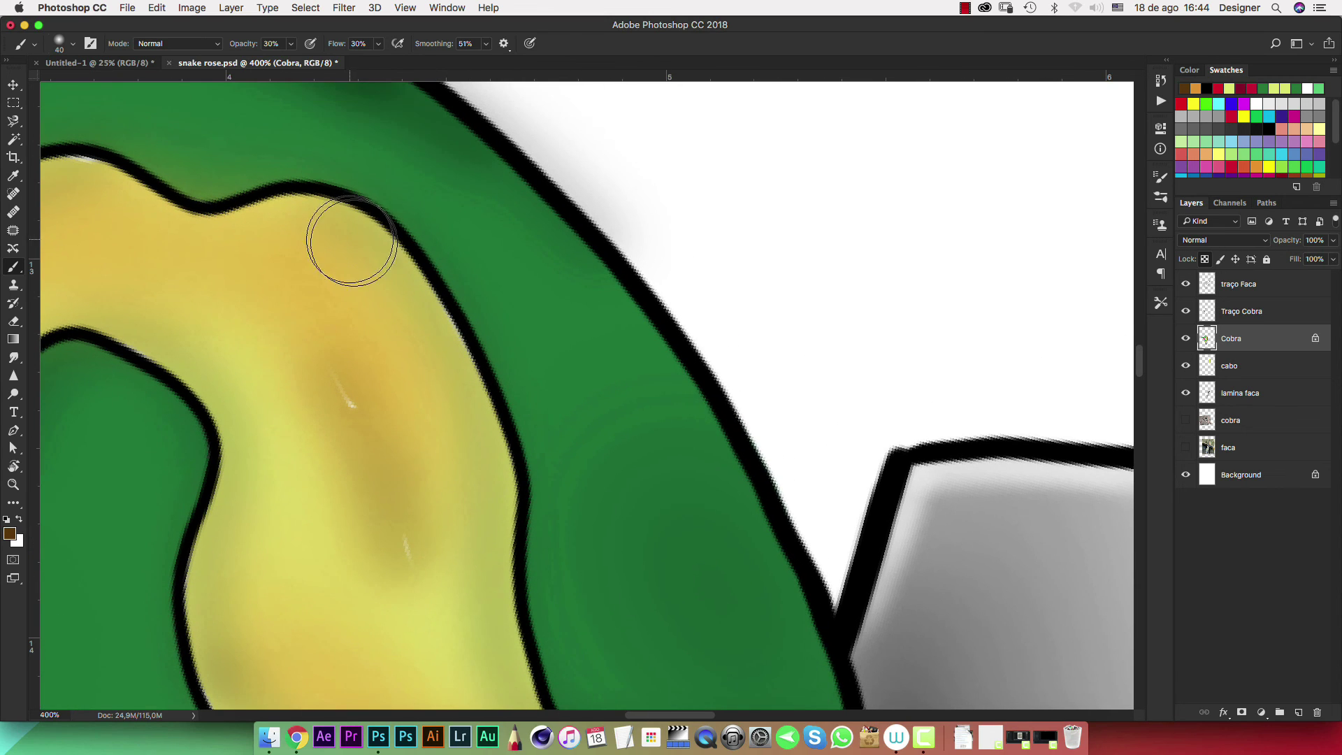
mouse_move(345, 246)
left_mouse_down()
mouse_move(486, 455)
mouse_move(489, 608)
mouse_move(428, 350)
mouse_move(312, 219)
left_mouse_up()
left_click_drag(408, 331, 521, 368)
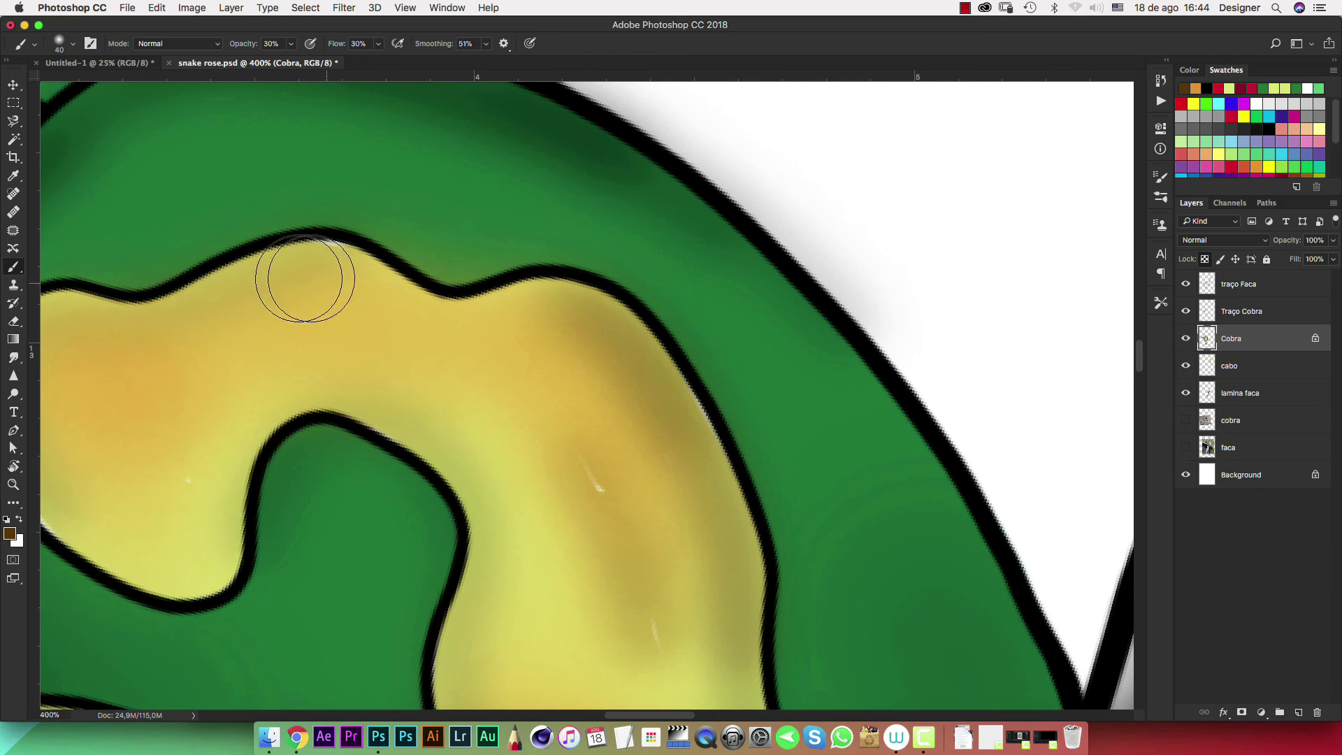
mouse_move(300, 279)
left_mouse_down()
mouse_move(531, 324)
mouse_move(301, 272)
left_mouse_up()
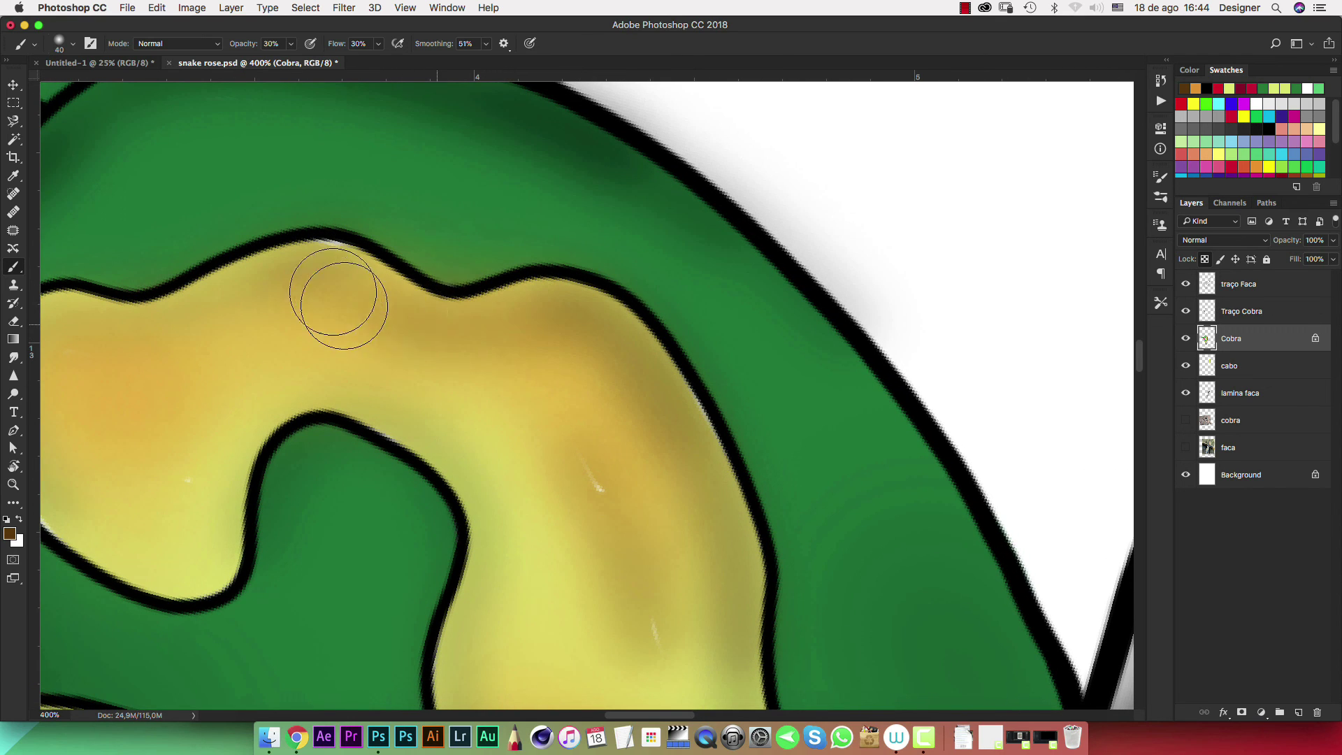
mouse_move(453, 321)
left_mouse_down()
mouse_move(518, 306)
mouse_move(804, 313)
left_mouse_up()
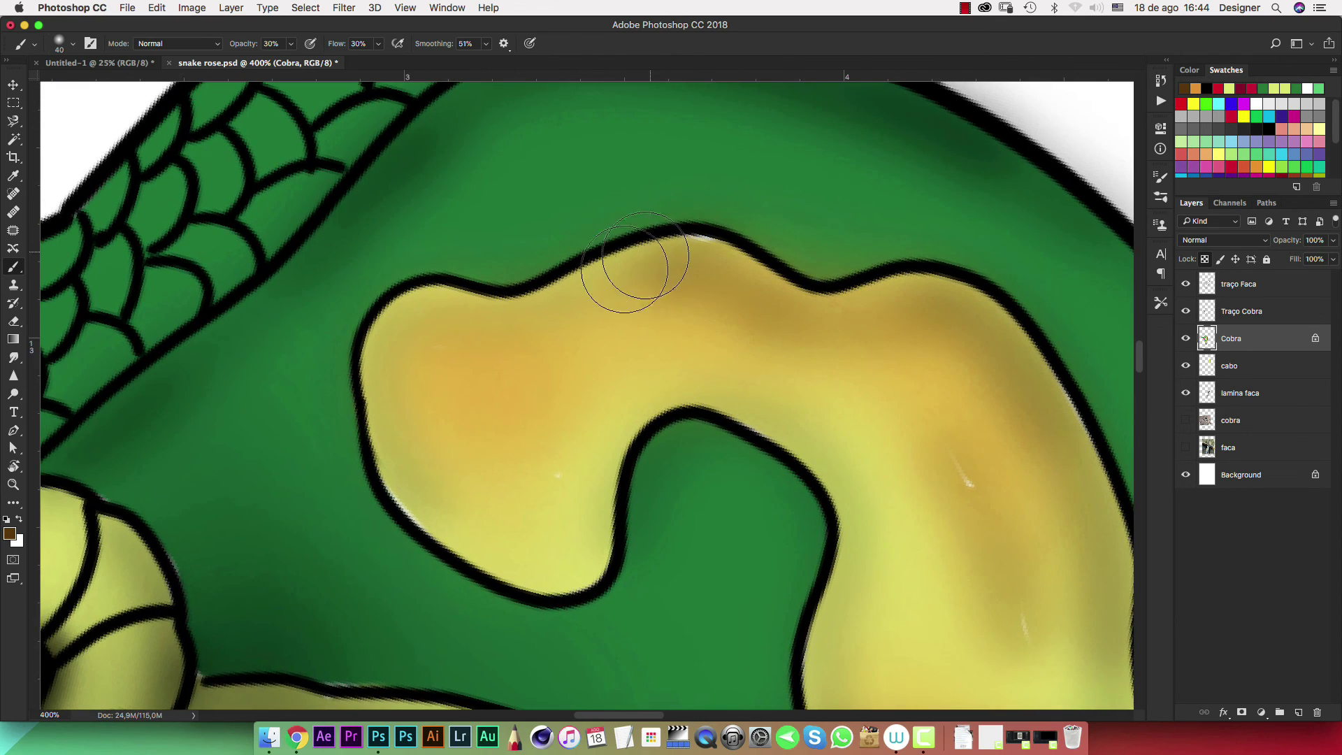
mouse_move(629, 270)
left_mouse_down()
mouse_move(450, 323)
mouse_move(381, 412)
mouse_move(413, 314)
mouse_move(464, 534)
mouse_move(455, 510)
left_mouse_up()
mouse_move(420, 464)
left_mouse_down()
mouse_move(748, 285)
mouse_move(988, 324)
left_mouse_up()
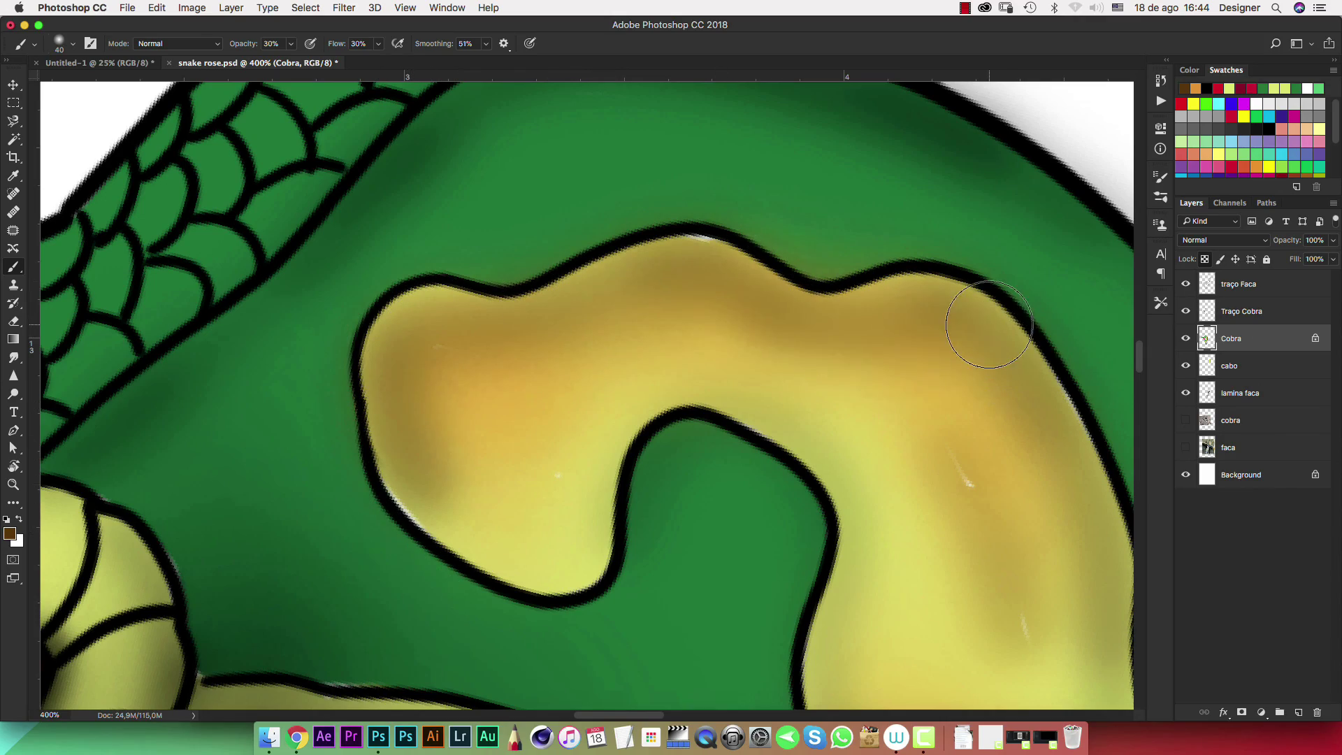
key("ctrl+minus")
key("ctrl+minus")
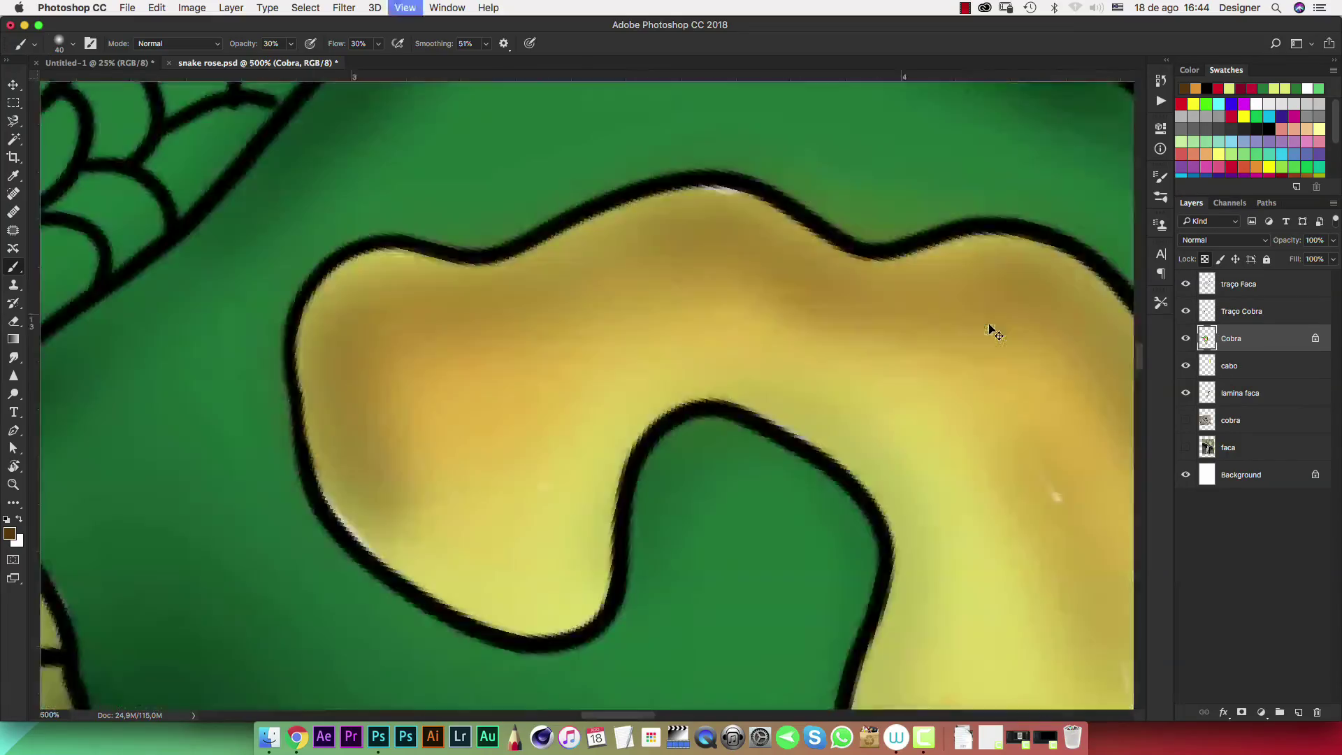
key("ctrl+minus")
key("ctrl+minus")
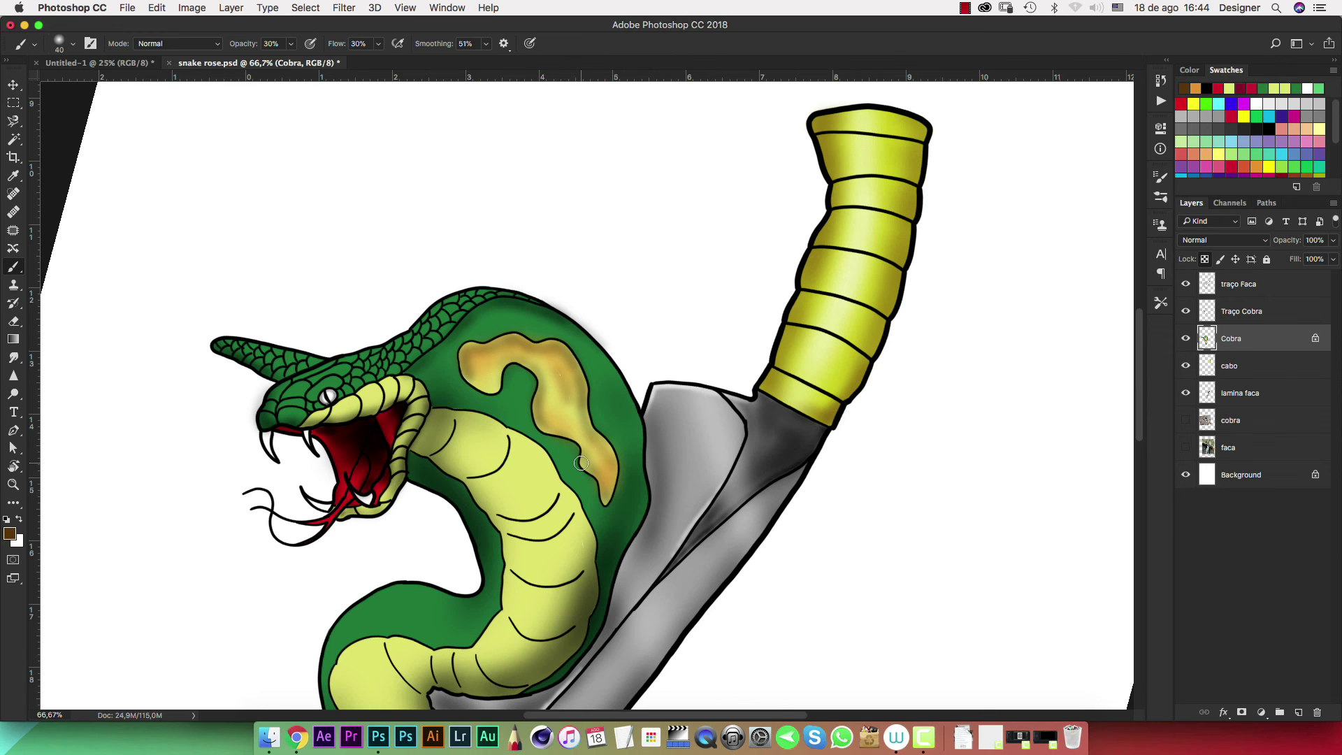
Switch to black and redraw the curved belly scale lines bolder, extending one to the green edge
scroll(582, 467, "up", 1)
key("d")
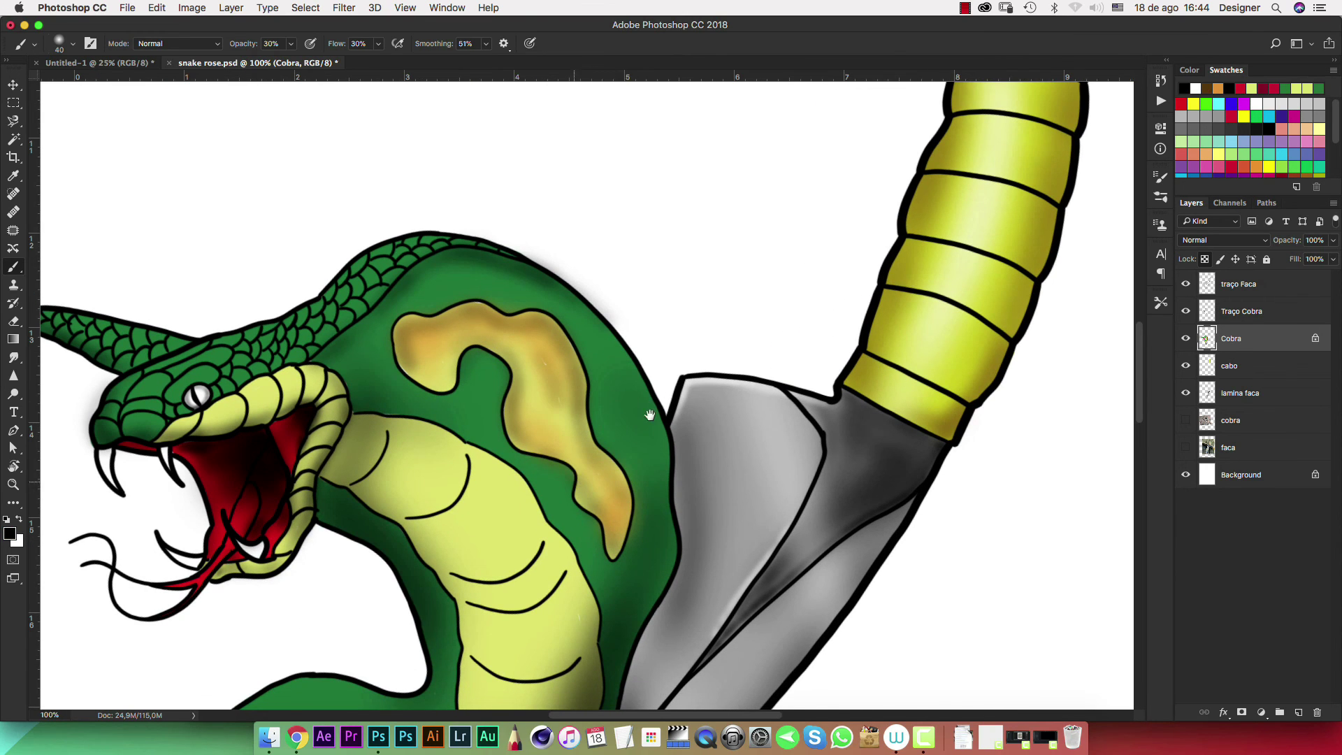
scroll(594, 377, "down", 4)
scroll(594, 378, "left", 5)
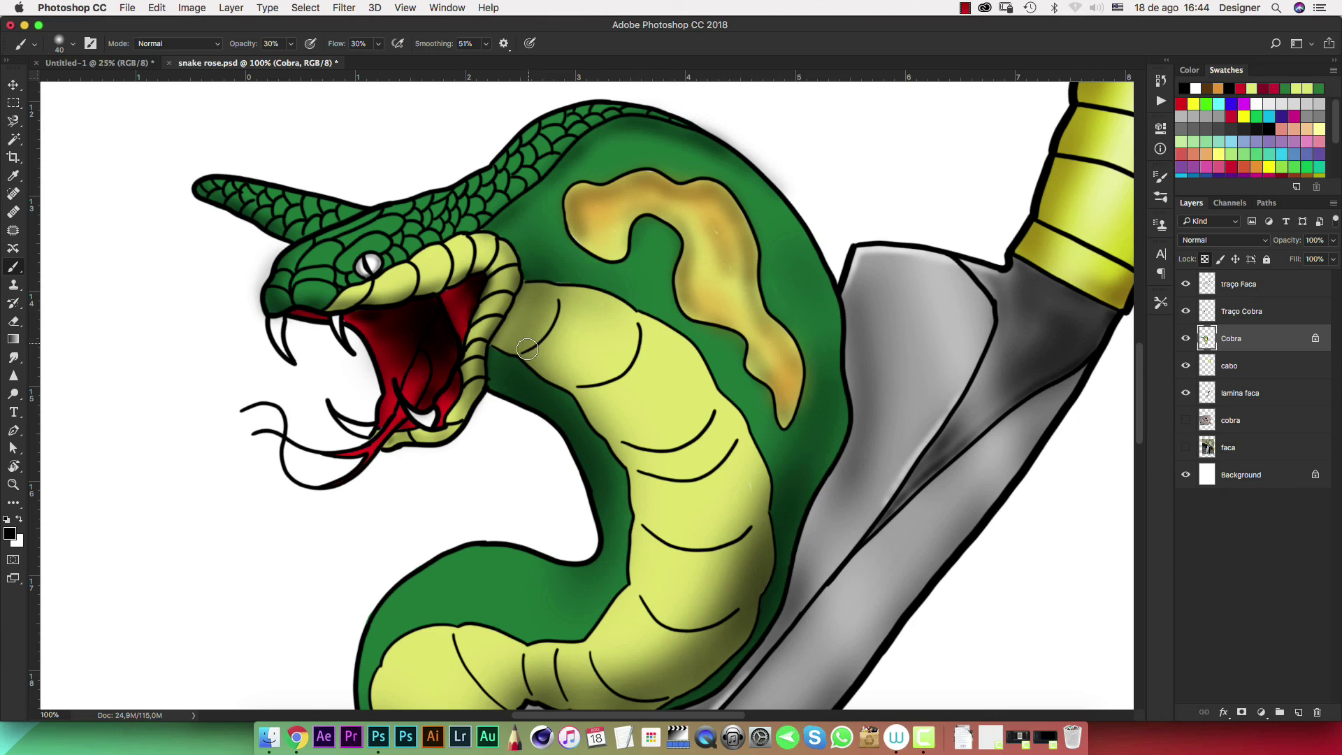
left_click_drag(523, 351, 559, 286)
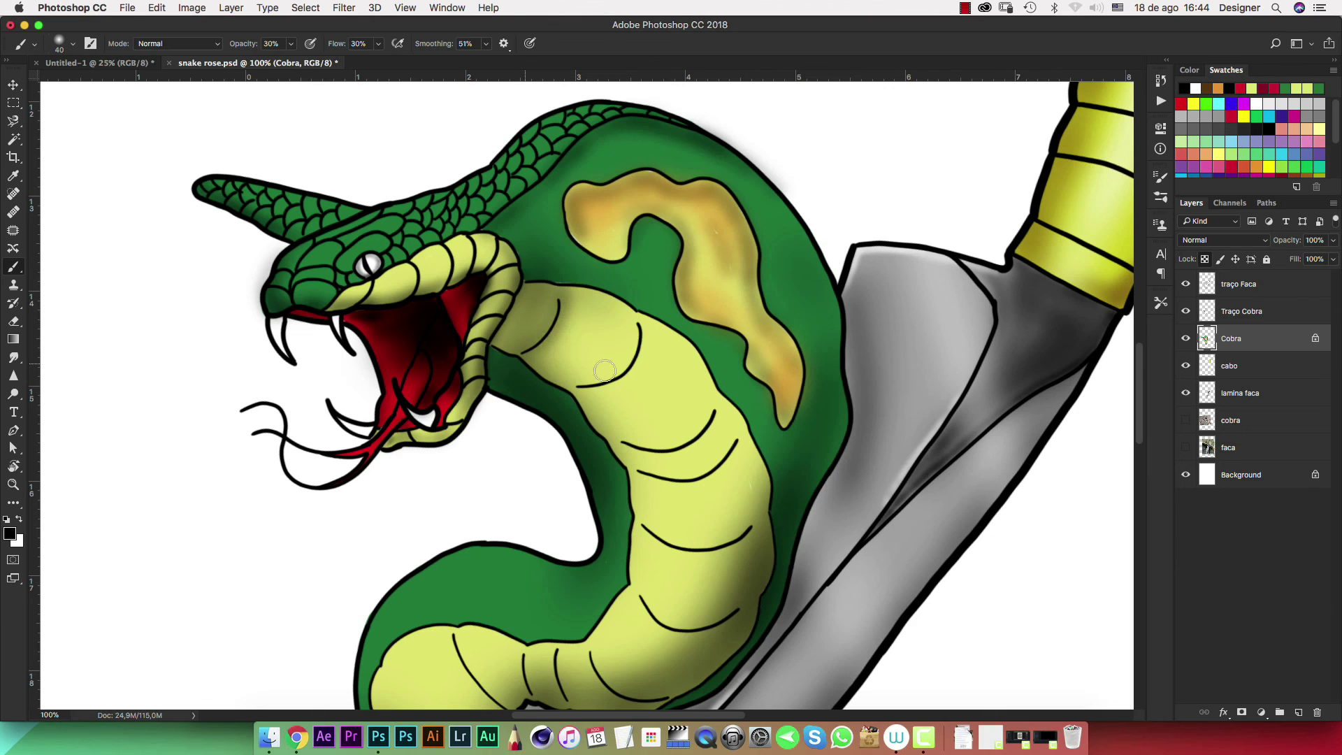
left_click_drag(581, 385, 640, 324)
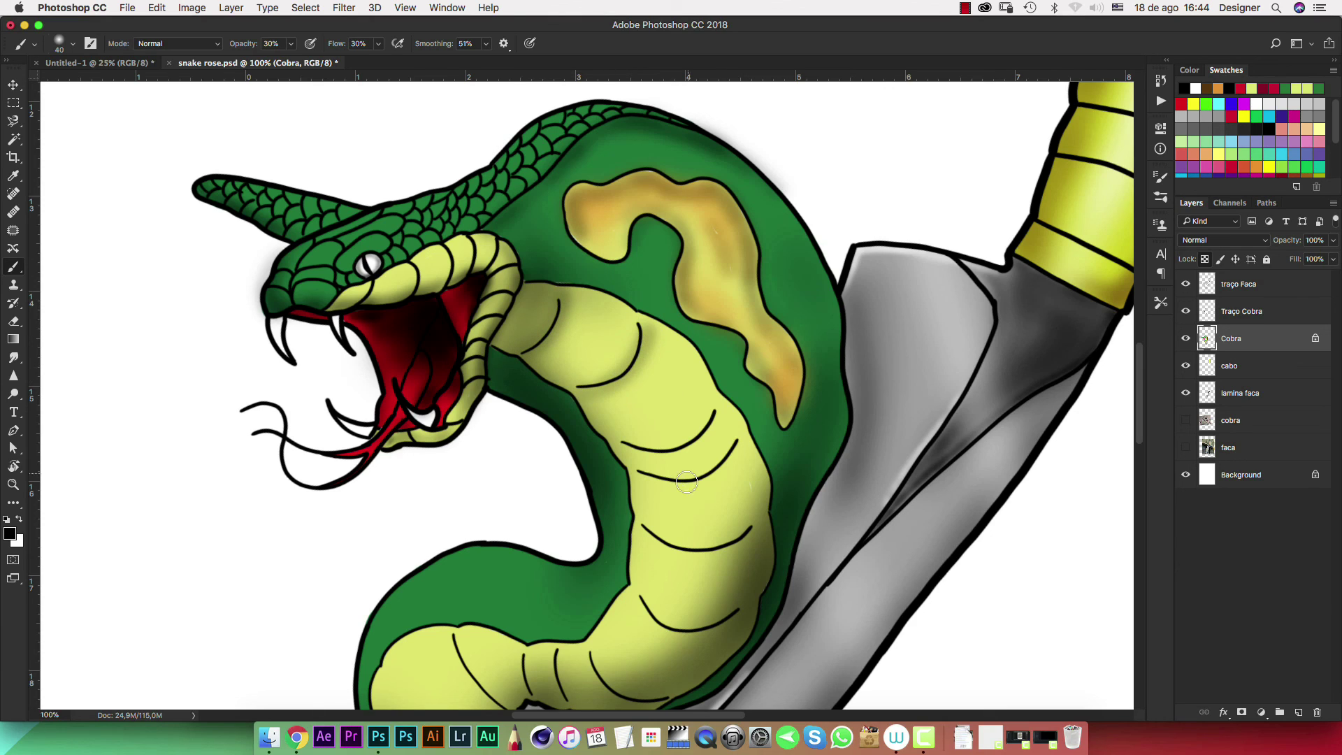
left_click_drag(620, 448, 715, 411)
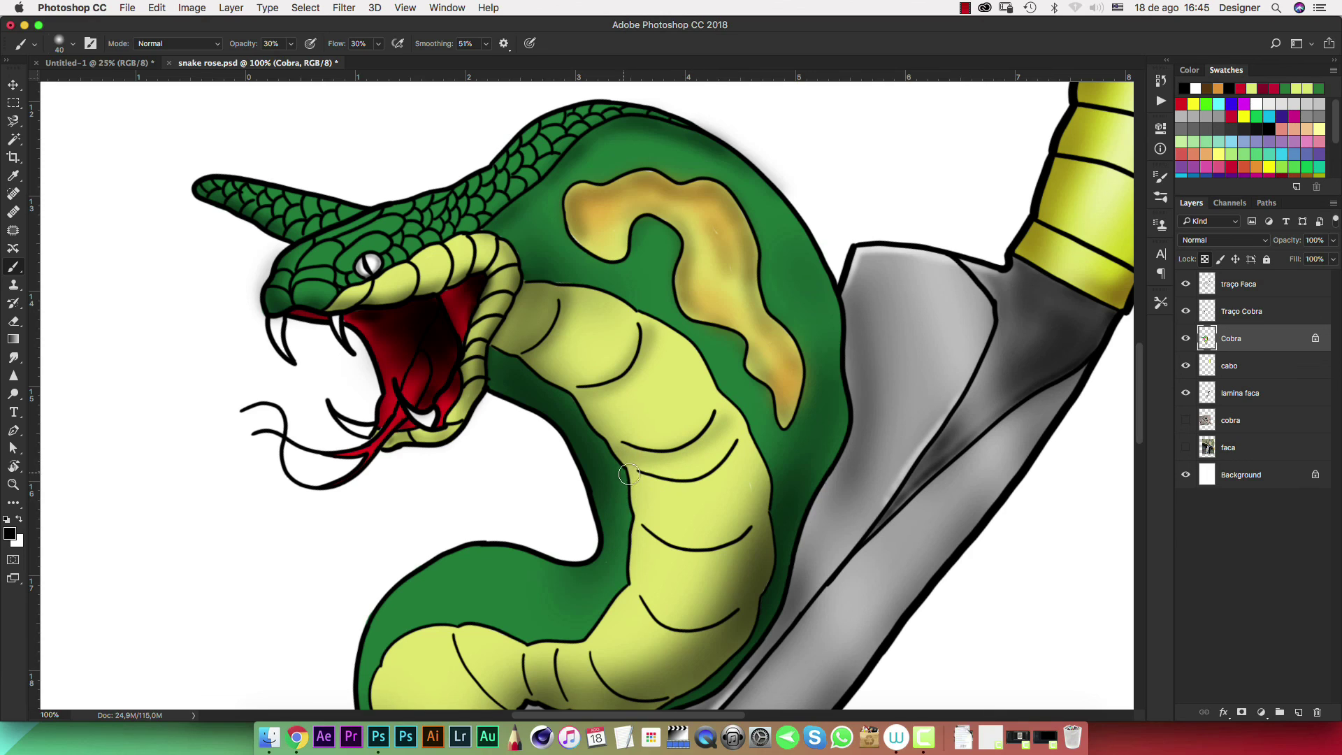
mouse_move(628, 474)
left_mouse_down()
mouse_move(734, 464)
mouse_move(737, 439)
left_mouse_up()
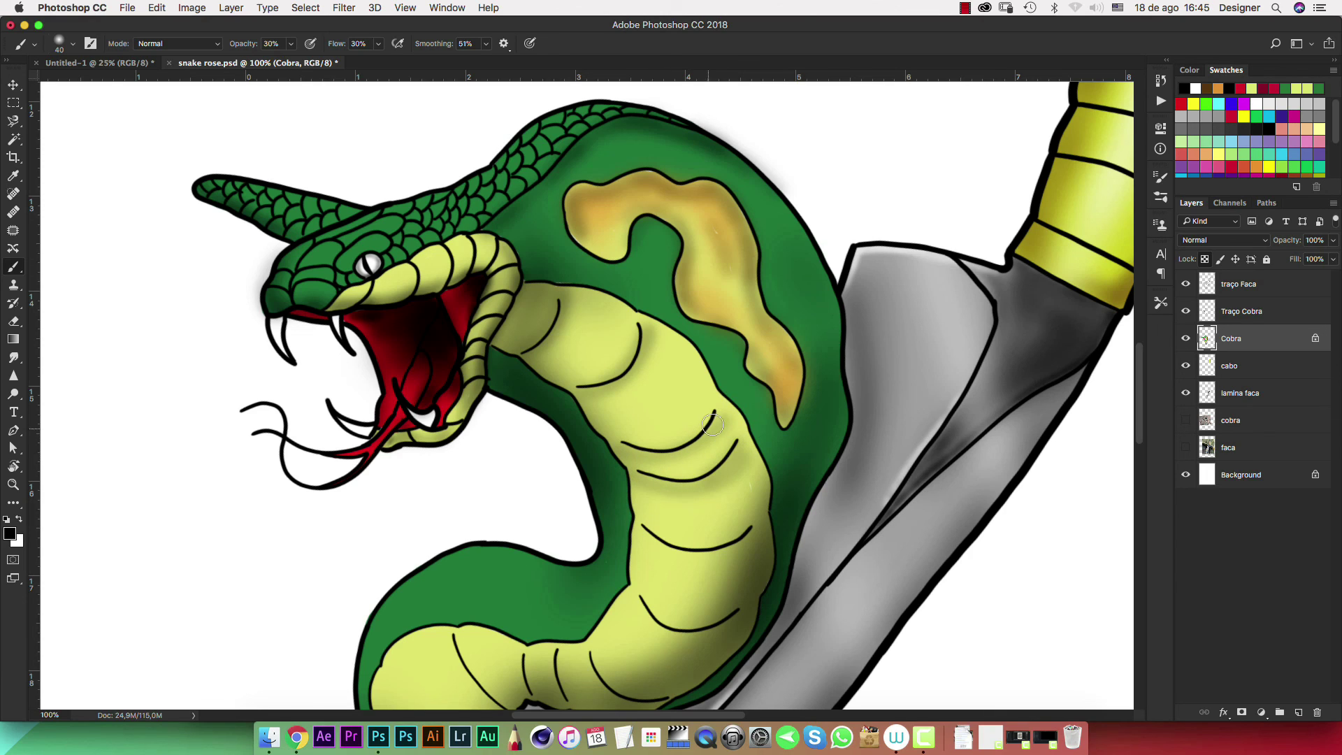
left_click_drag(589, 394, 623, 351)
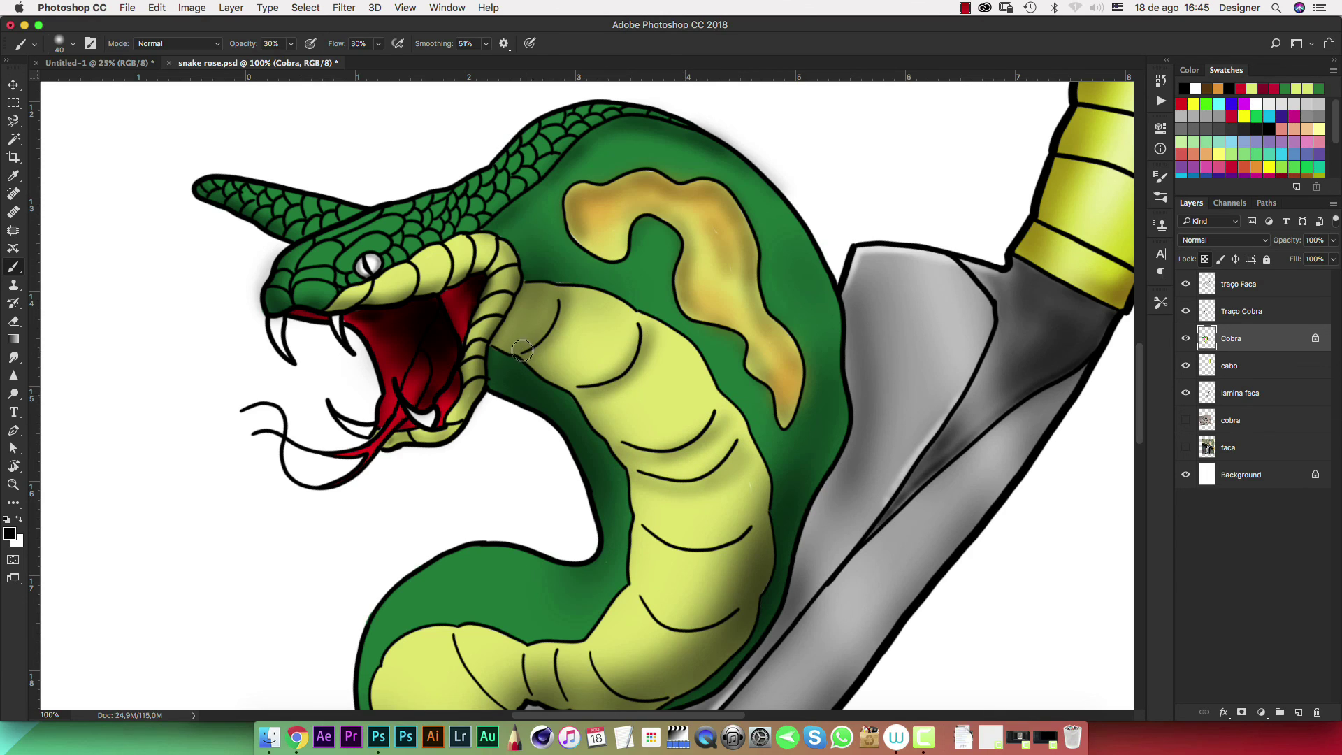
Rotate the view and shade the neck-belly crease with dark strokes
left_click_drag(717, 541, 709, 411)
mouse_move(903, 360)
left_mouse_down()
mouse_move(648, 430)
mouse_move(633, 494)
mouse_move(577, 538)
mouse_move(608, 532)
left_mouse_up()
mouse_move(572, 487)
left_mouse_down()
mouse_move(513, 508)
mouse_move(501, 530)
left_mouse_up()
left_click_drag(480, 467, 457, 542)
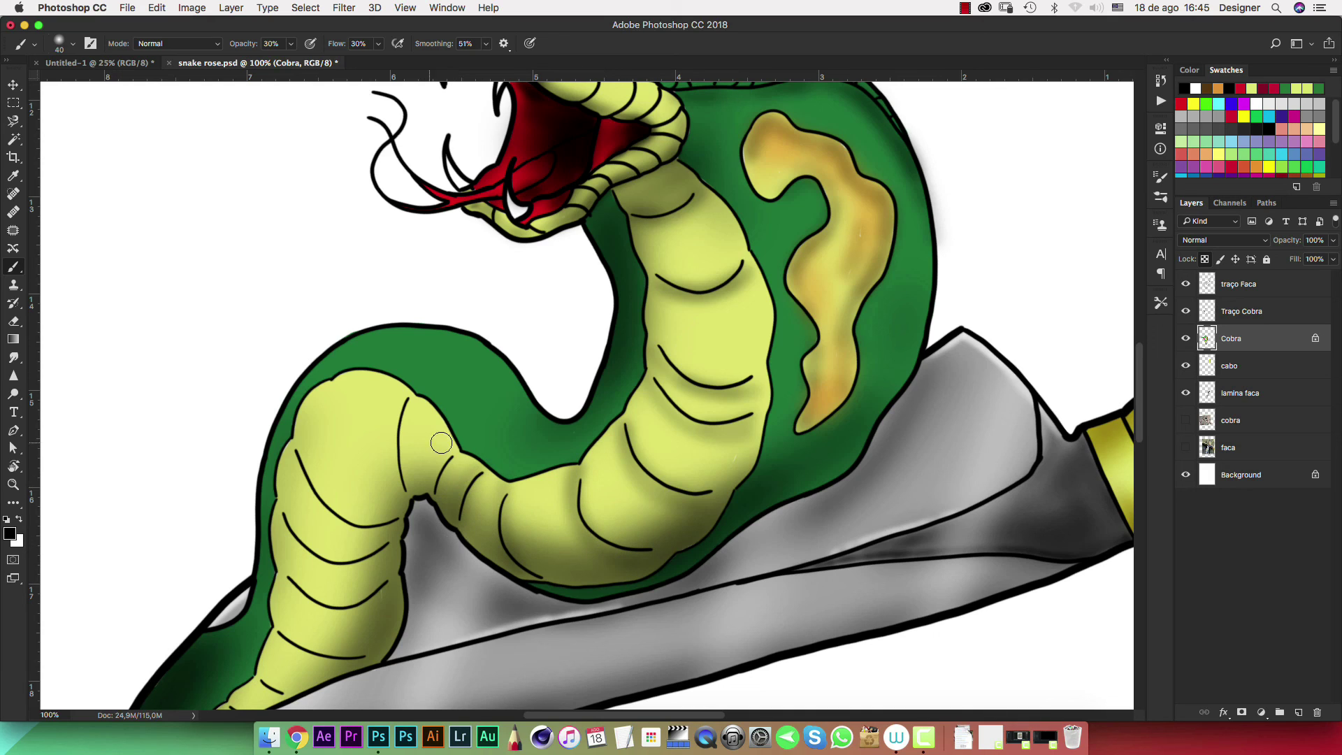
mouse_move(427, 495)
left_mouse_down()
mouse_move(448, 451)
mouse_move(423, 530)
left_mouse_up()
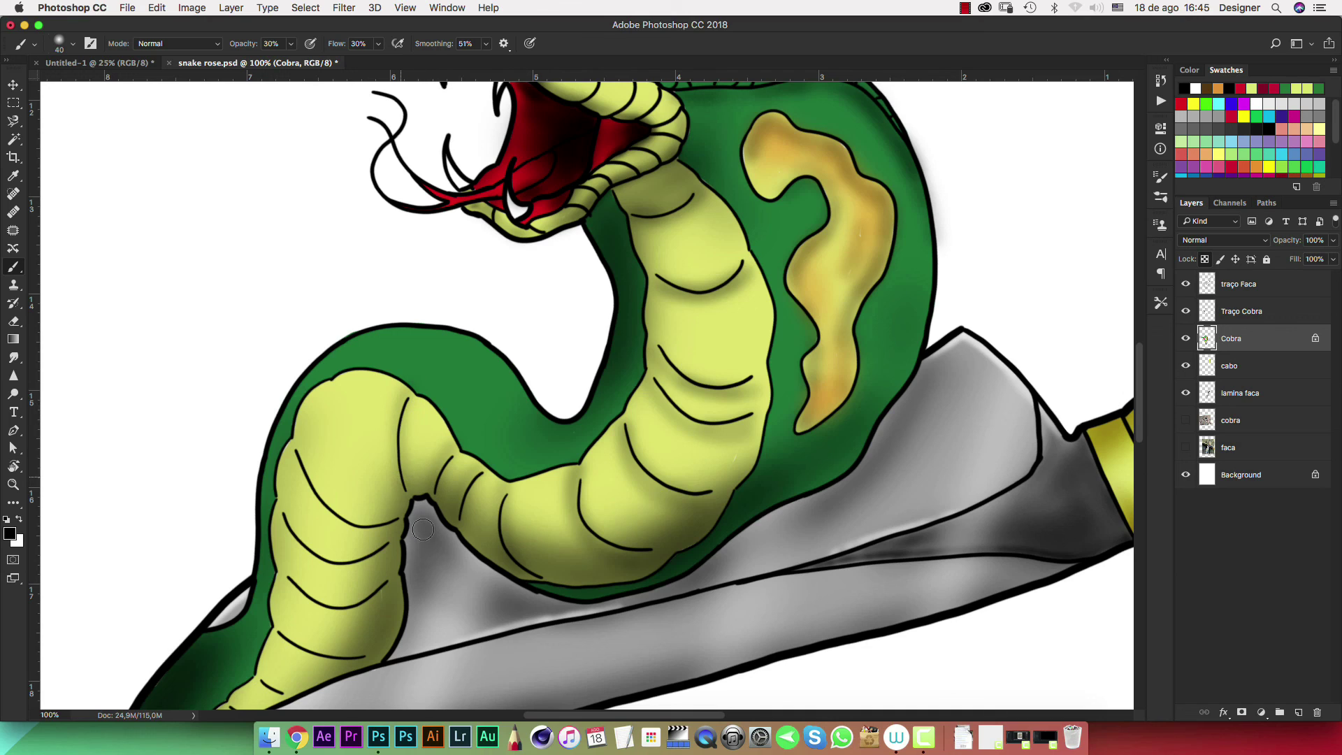
left_click_drag(402, 387, 406, 480)
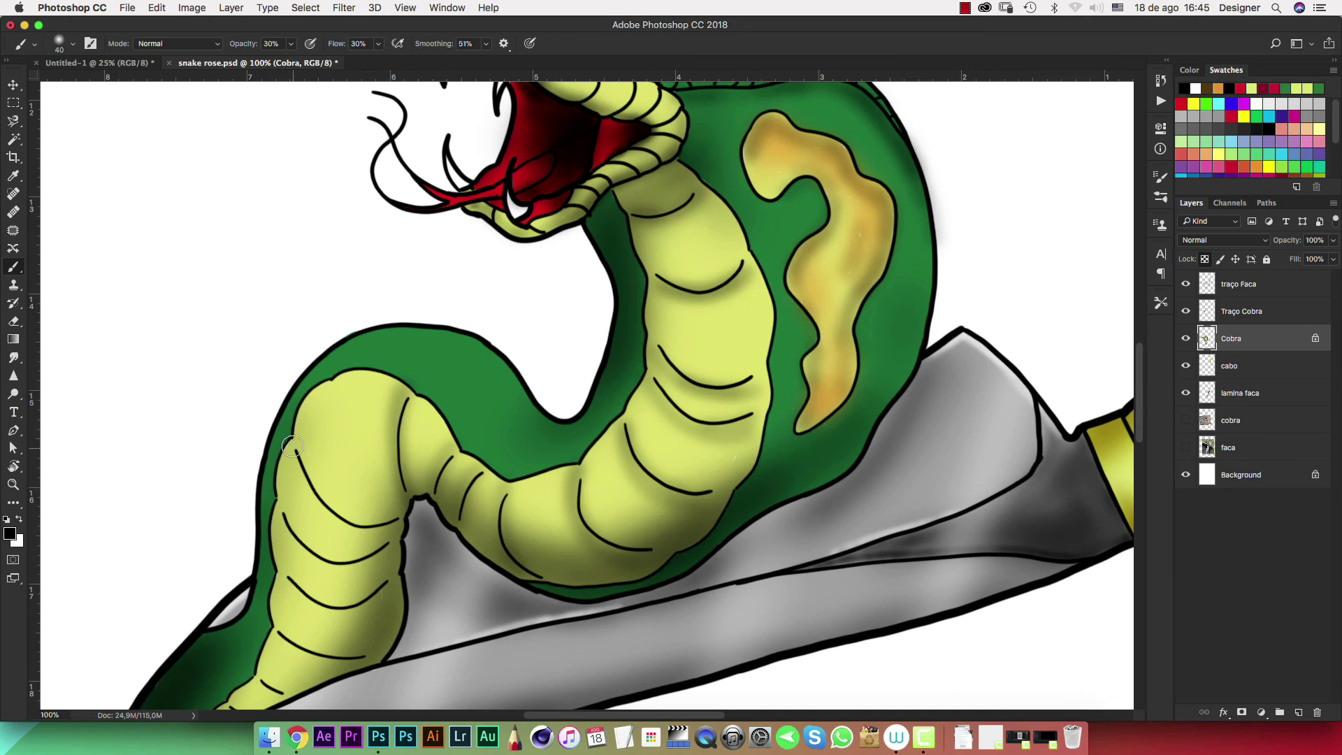
Darken the lower-left belly creases down toward the tail
mouse_move(292, 447)
left_mouse_down()
mouse_move(349, 524)
mouse_move(423, 518)
left_mouse_up()
mouse_move(291, 447)
left_mouse_down()
mouse_move(350, 521)
mouse_move(372, 528)
left_mouse_up()
mouse_move(285, 515)
left_mouse_down()
mouse_move(334, 570)
mouse_move(404, 544)
left_mouse_up()
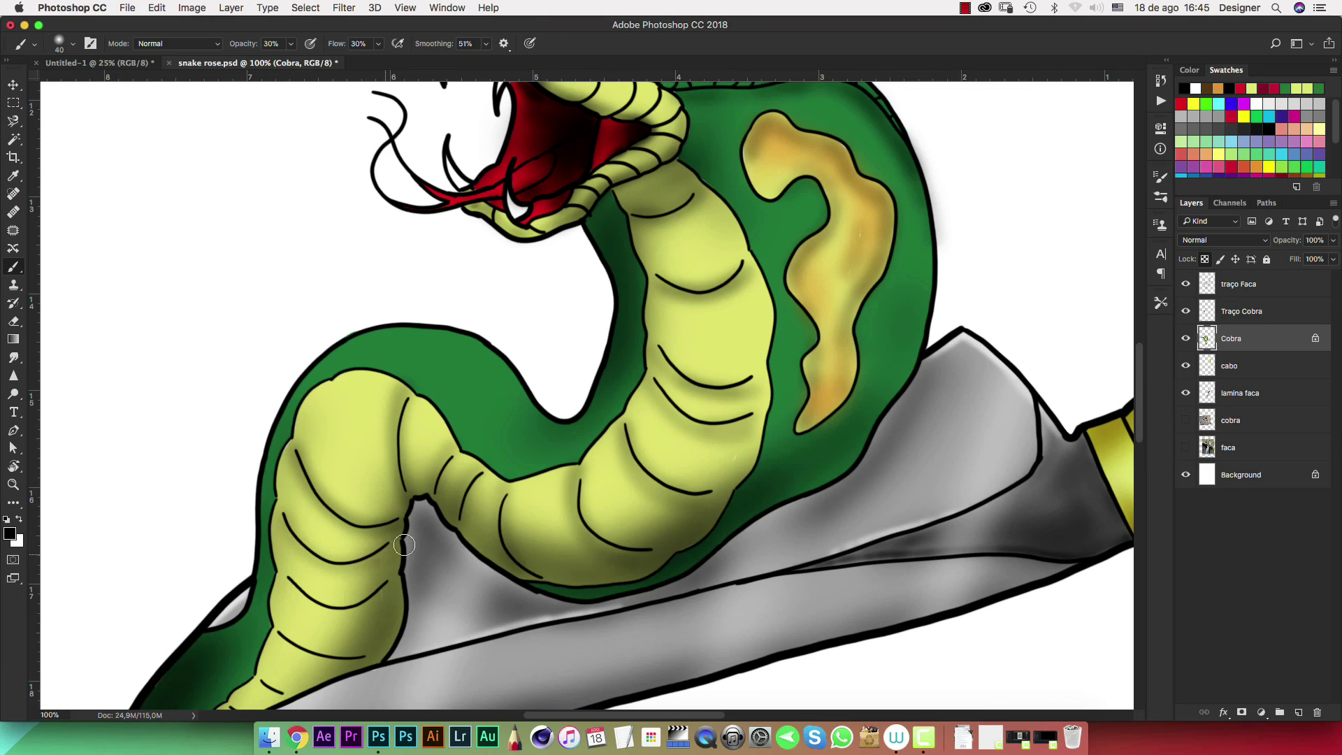
left_click_drag(322, 606, 390, 589)
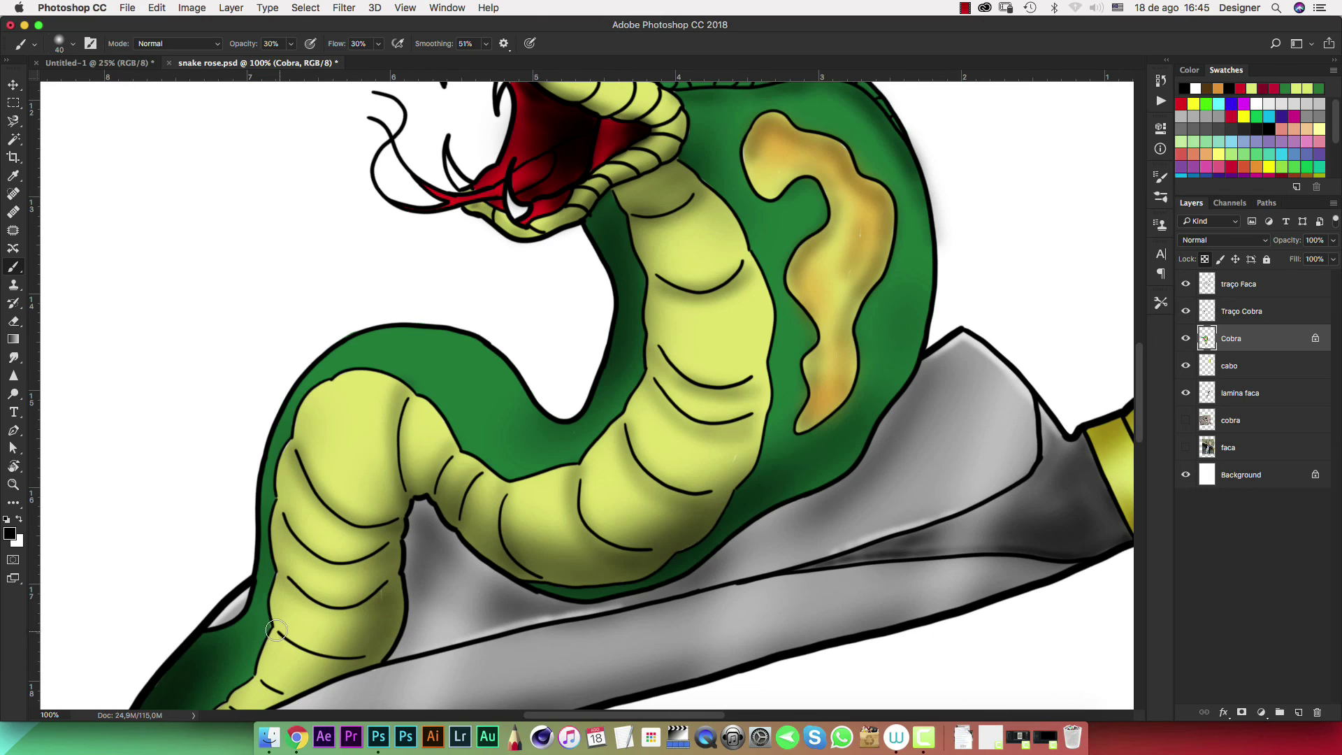
left_click_drag(276, 630, 370, 660)
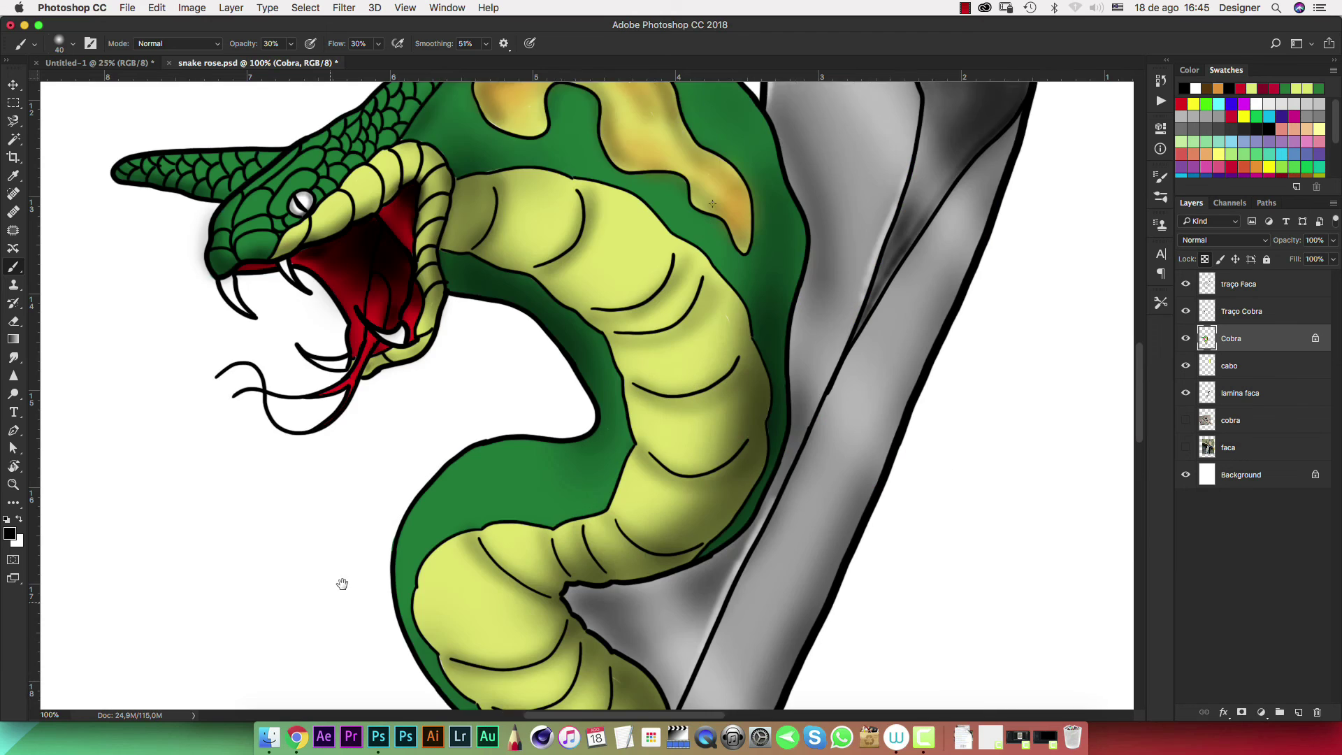
key("c")
left_click_drag(489, 416, 472, 316)
key("b")
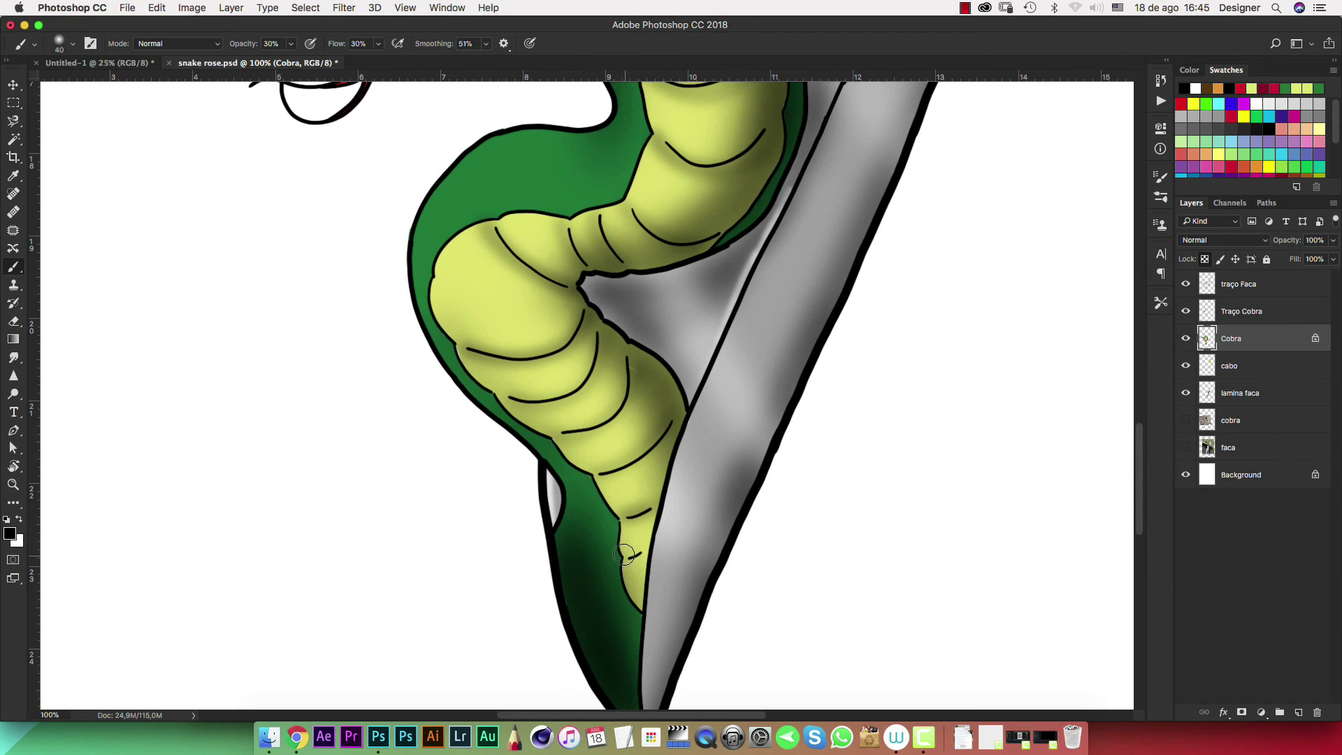
Zoom out to 25% to see the full cobra-and-dagger canvas
key("ctrl+minus")
key("ctrl+minus")
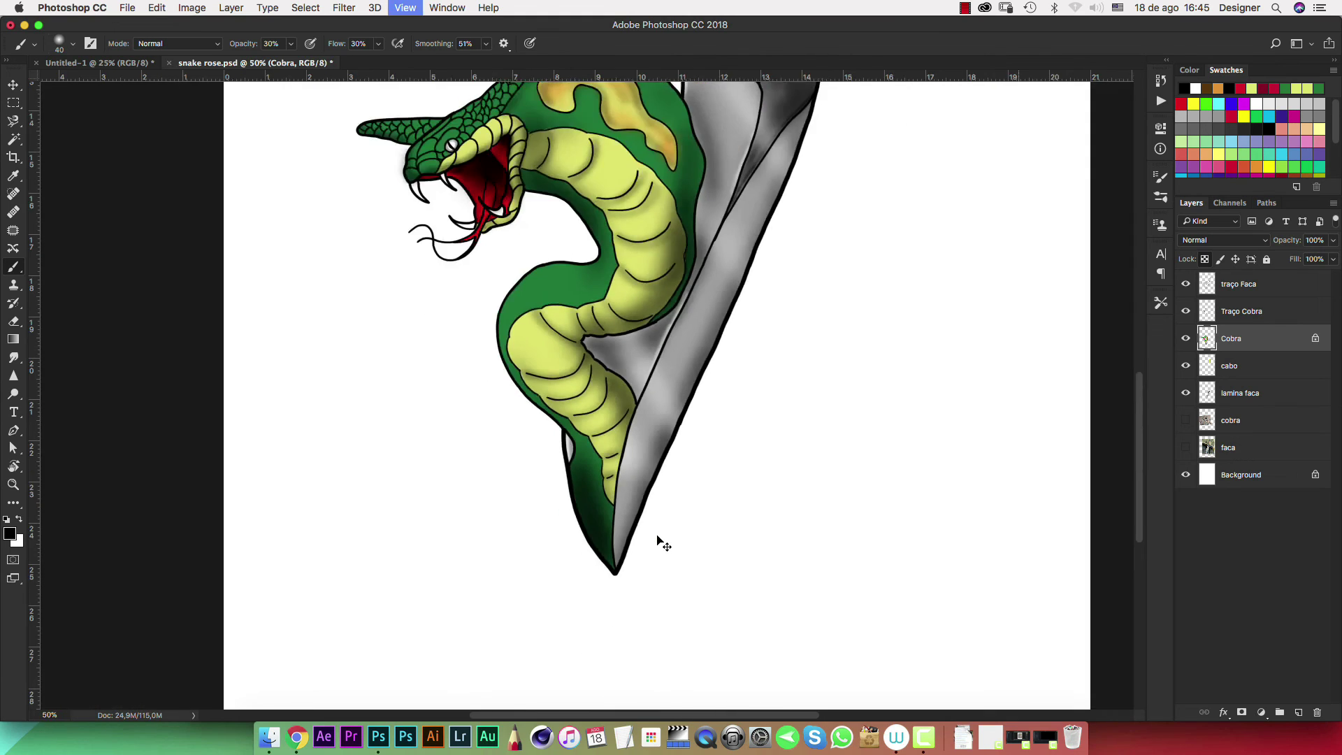
key("ctrl+minus")
key("ctrl+minus")
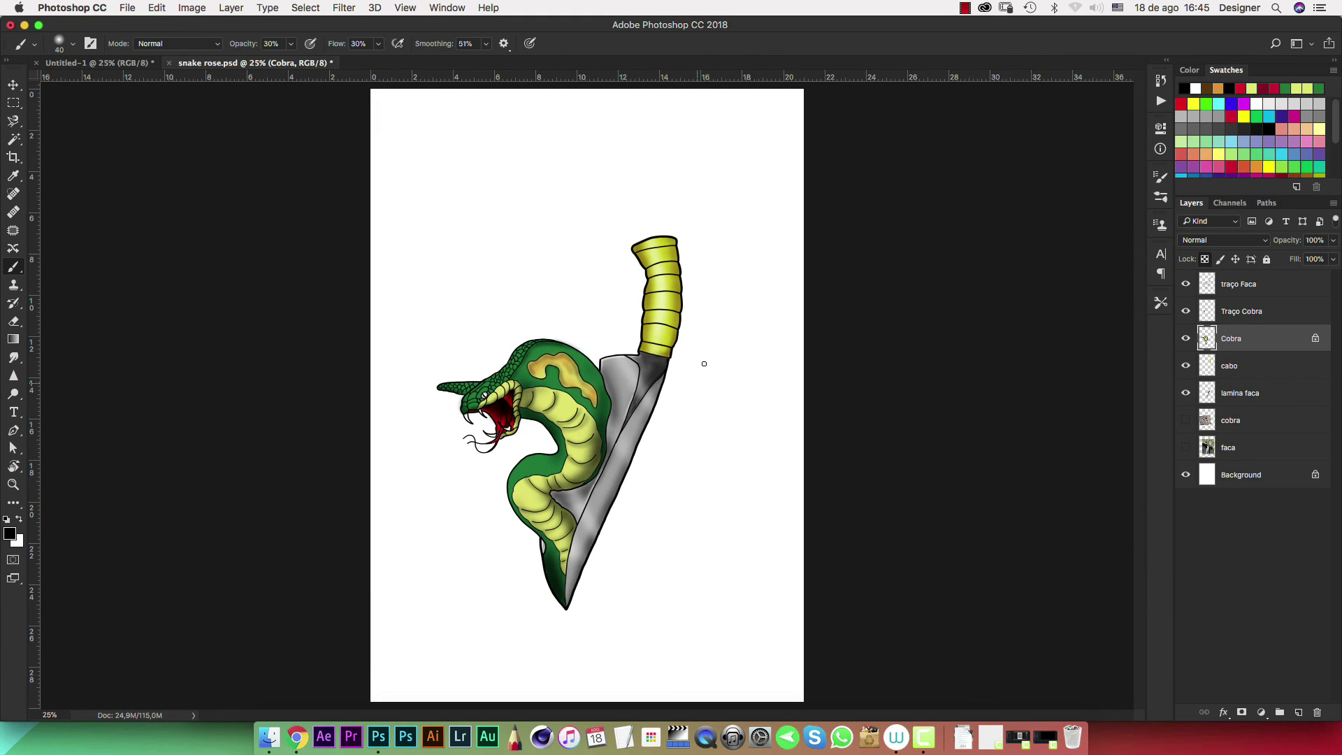